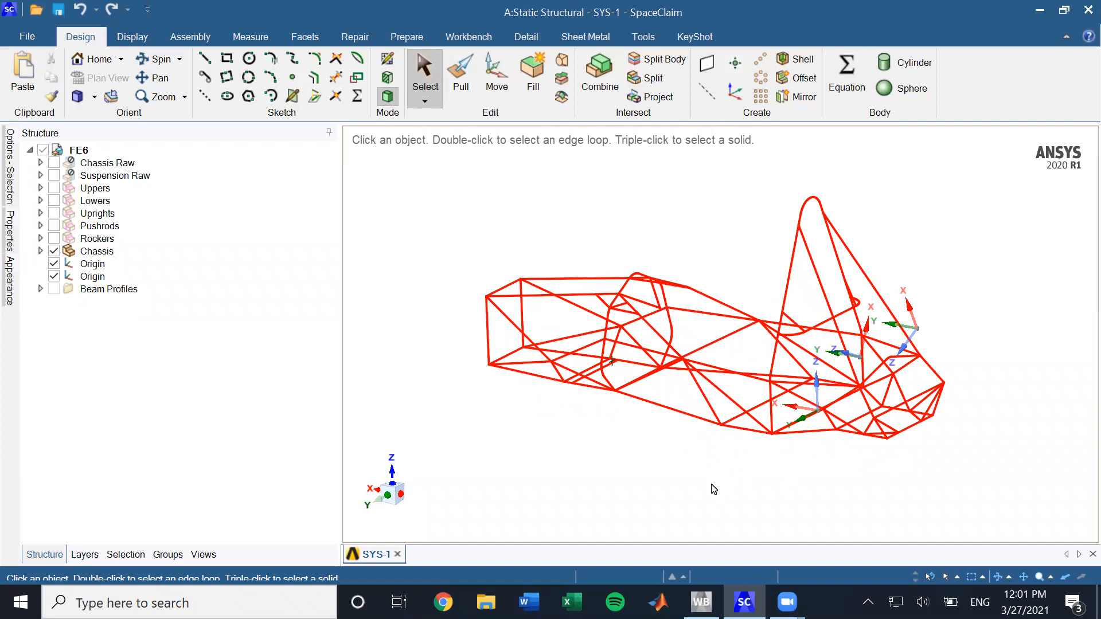
- Review the chassis wireframe and its component structure in SpaceClaim alongside the Static Structural system in Workbench
left_click(701, 601)
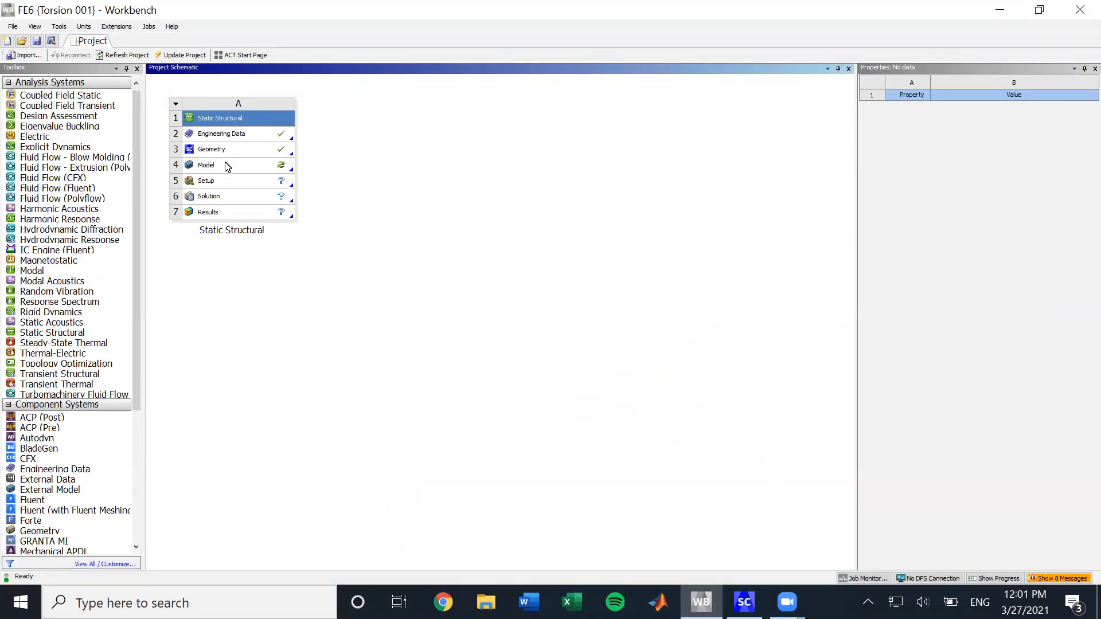
left_click(744, 600)
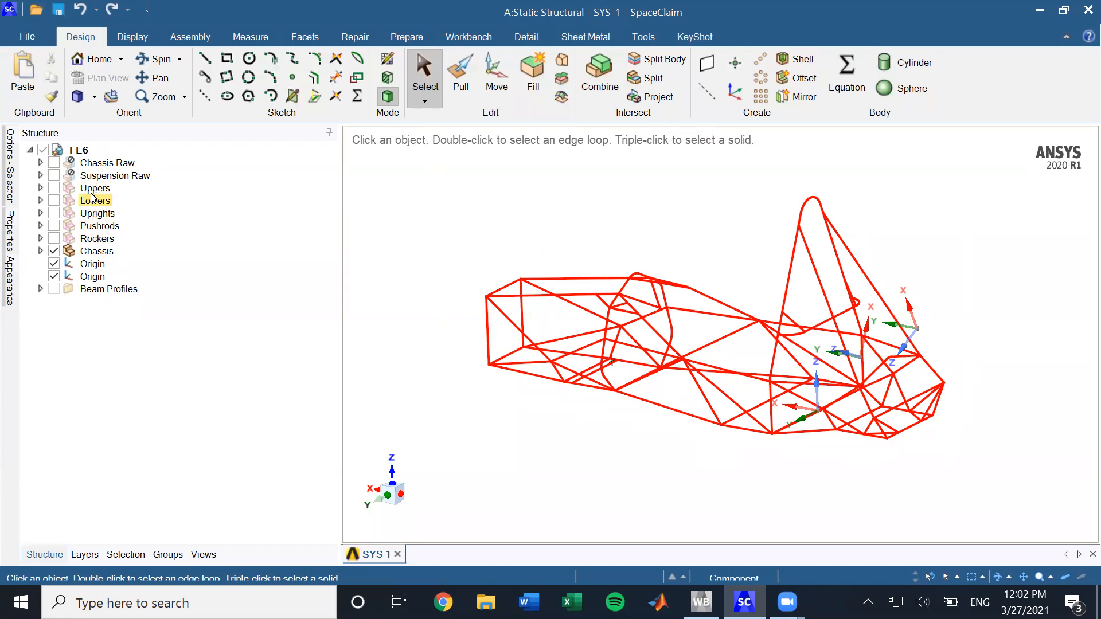
left_click(471, 37)
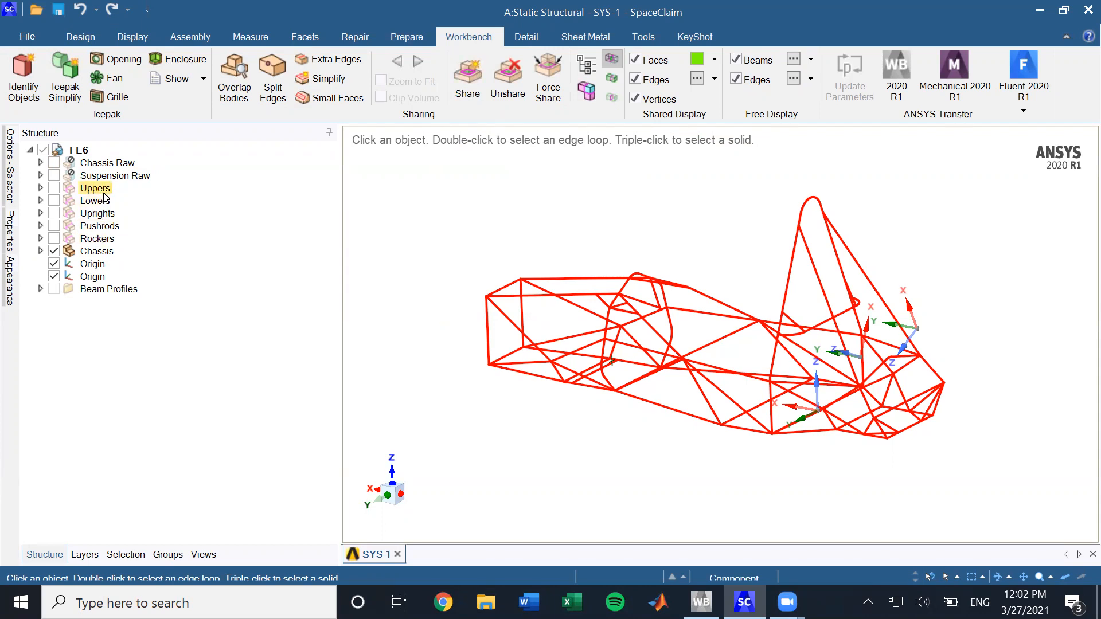
left_click(701, 601)
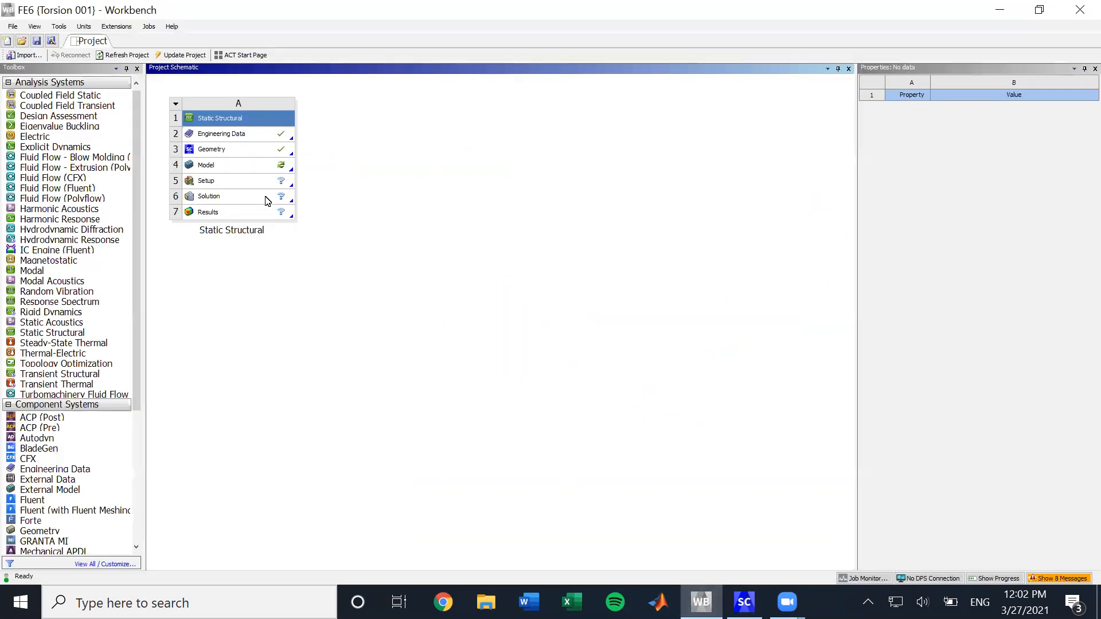
left_click(743, 602)
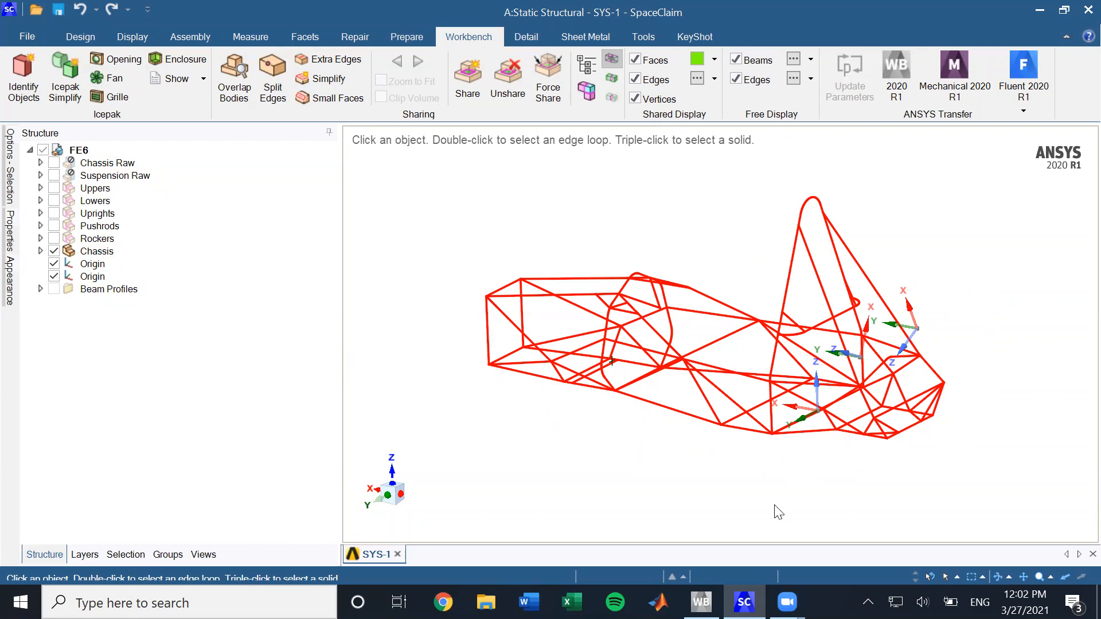
left_click(700, 602)
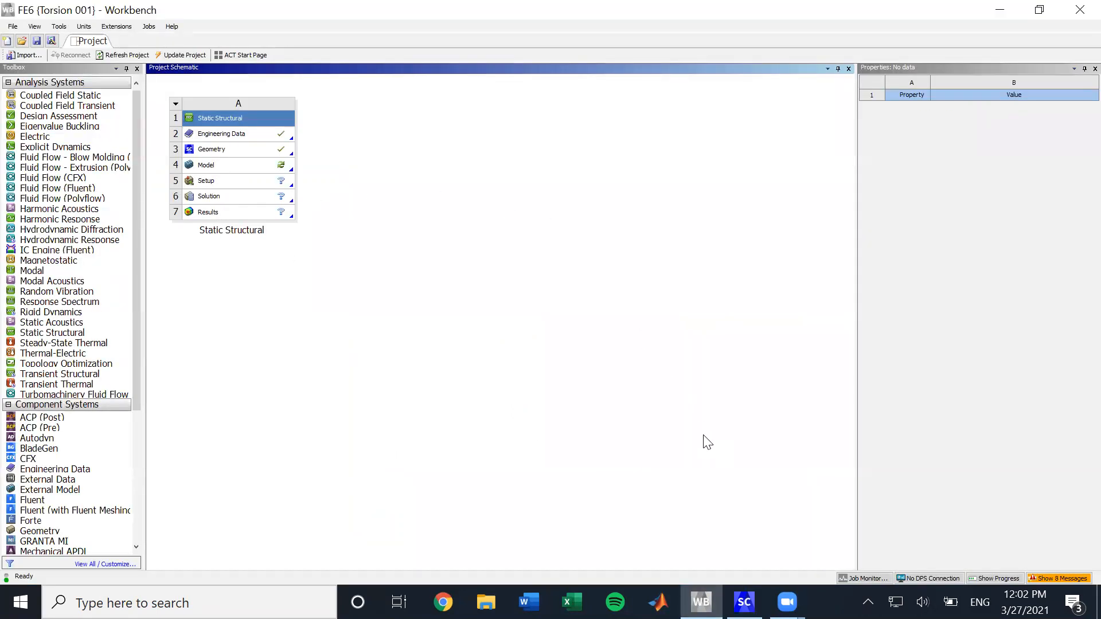
left_click(743, 602)
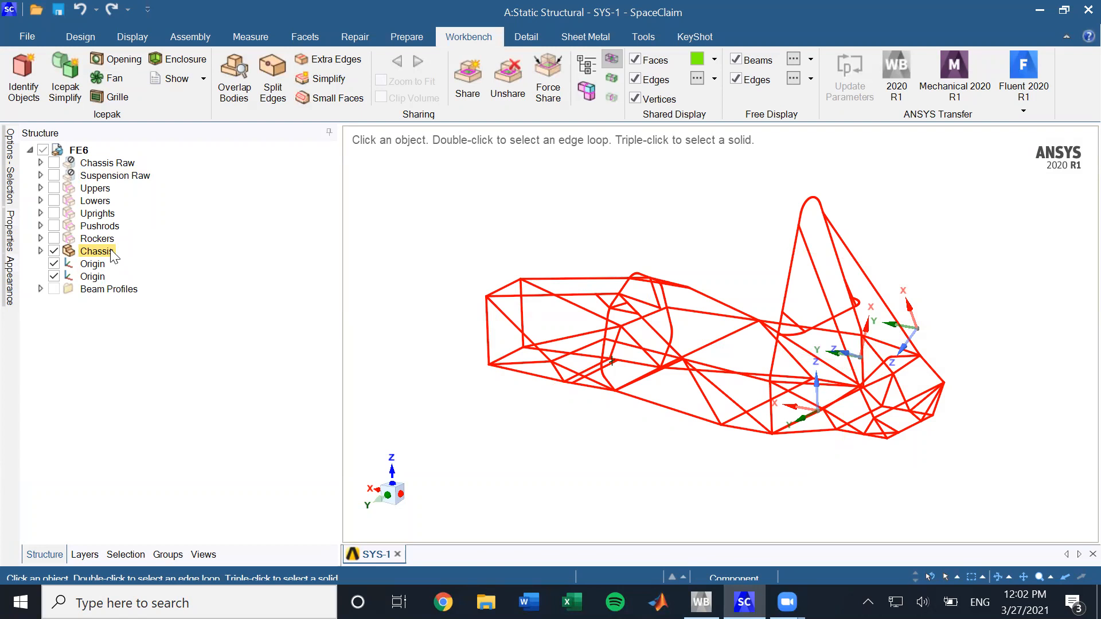
middle_click_drag(462, 374, 482, 414)
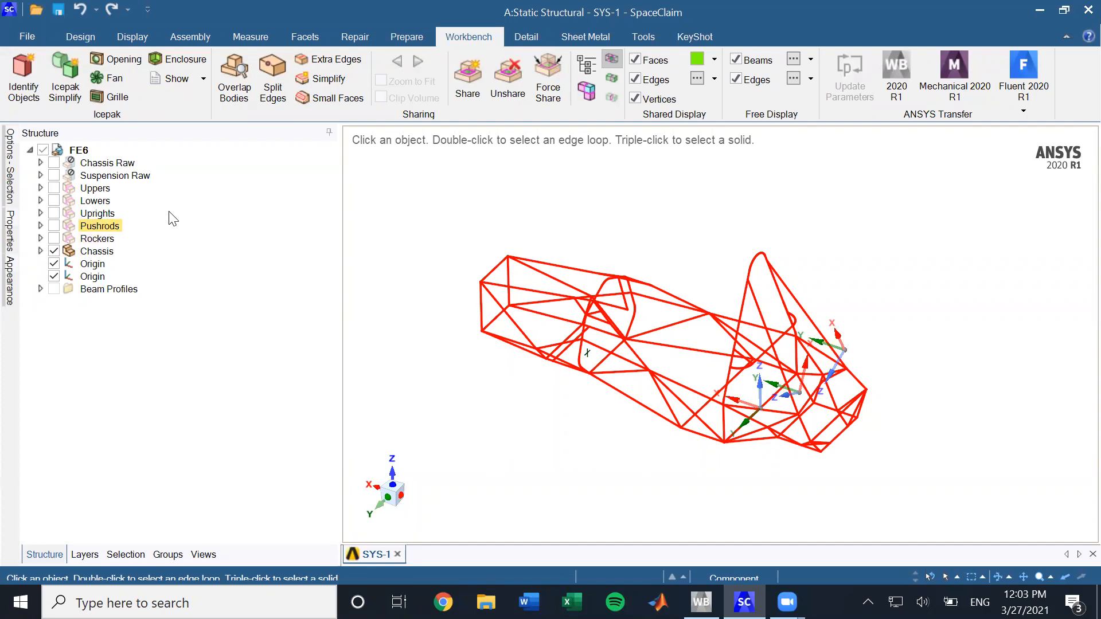
- Switch to Workbench and open the Static Structural system's Model for editing in Mechanical
left_click(701, 602)
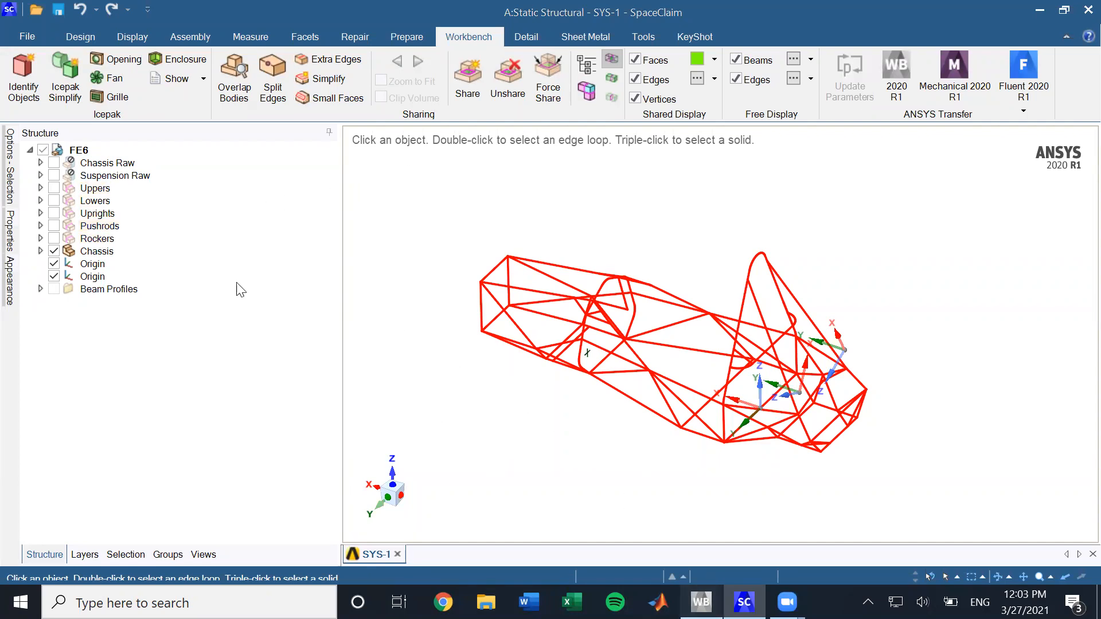
right_click(228, 165)
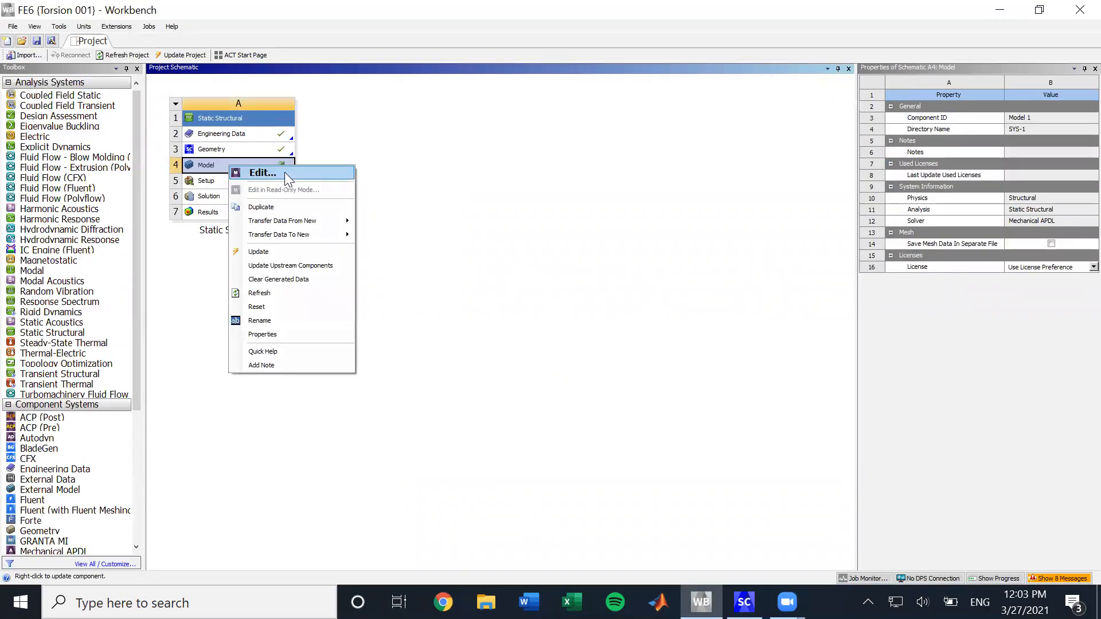
left_click(285, 172)
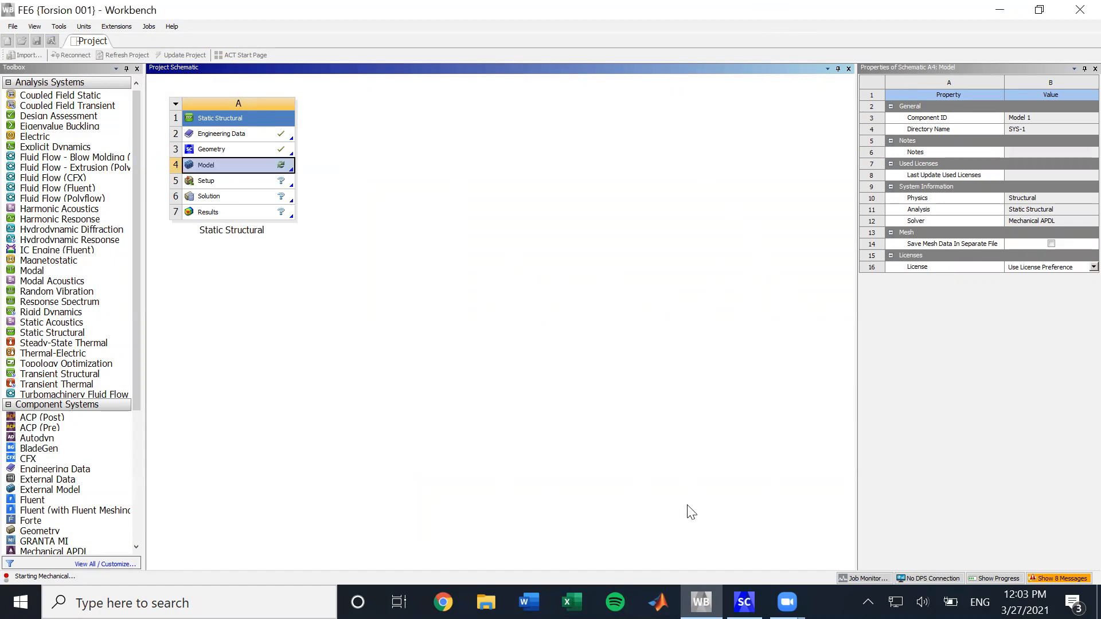
left_click(744, 602)
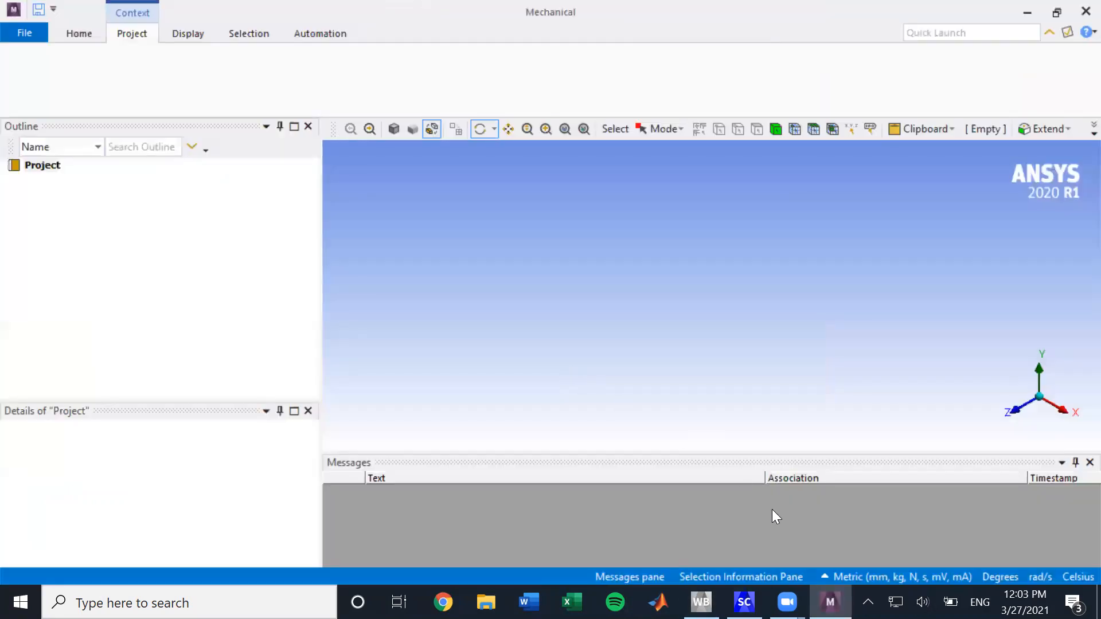
left_click(744, 602)
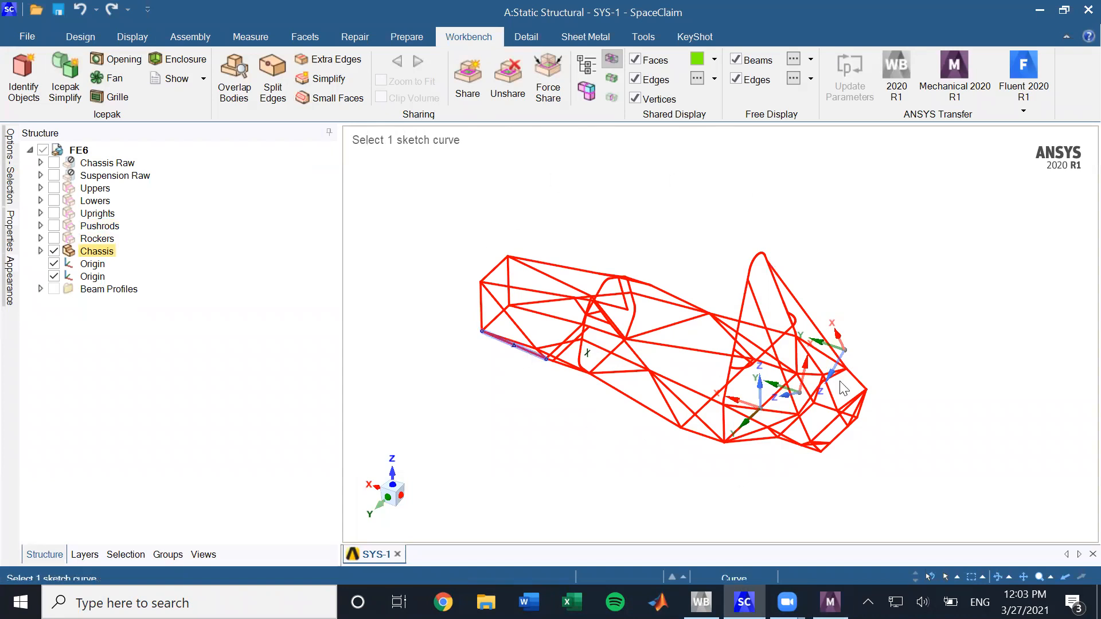
middle_click_drag(597, 438, 614, 417)
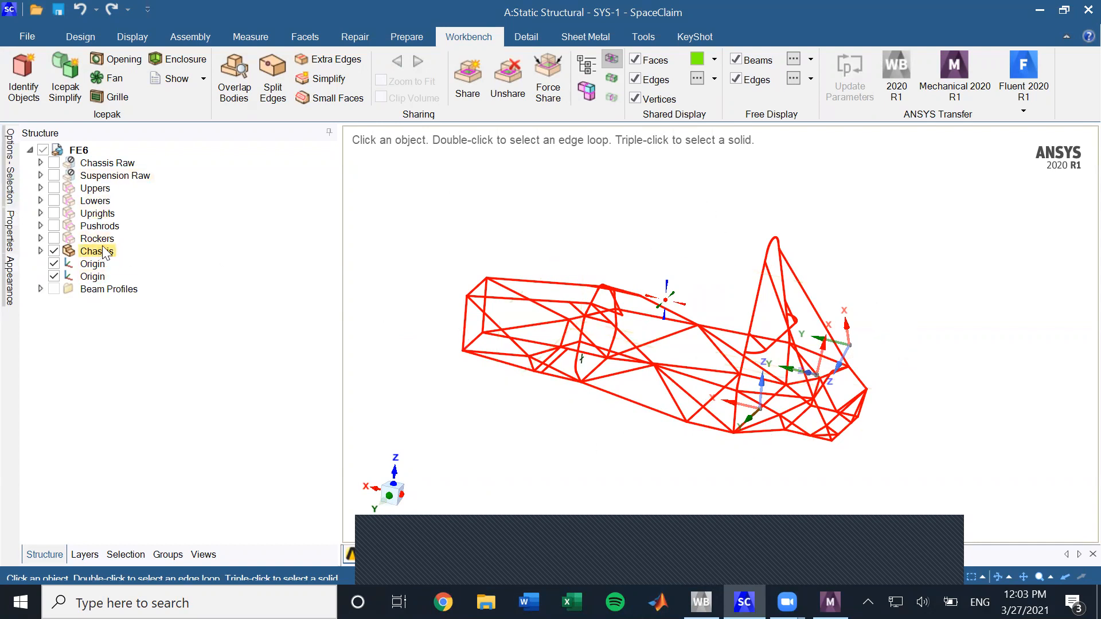
- Switch to Mechanical and examine the imported chassis and suspension wireframe from several angles
mouse_move(829, 602)
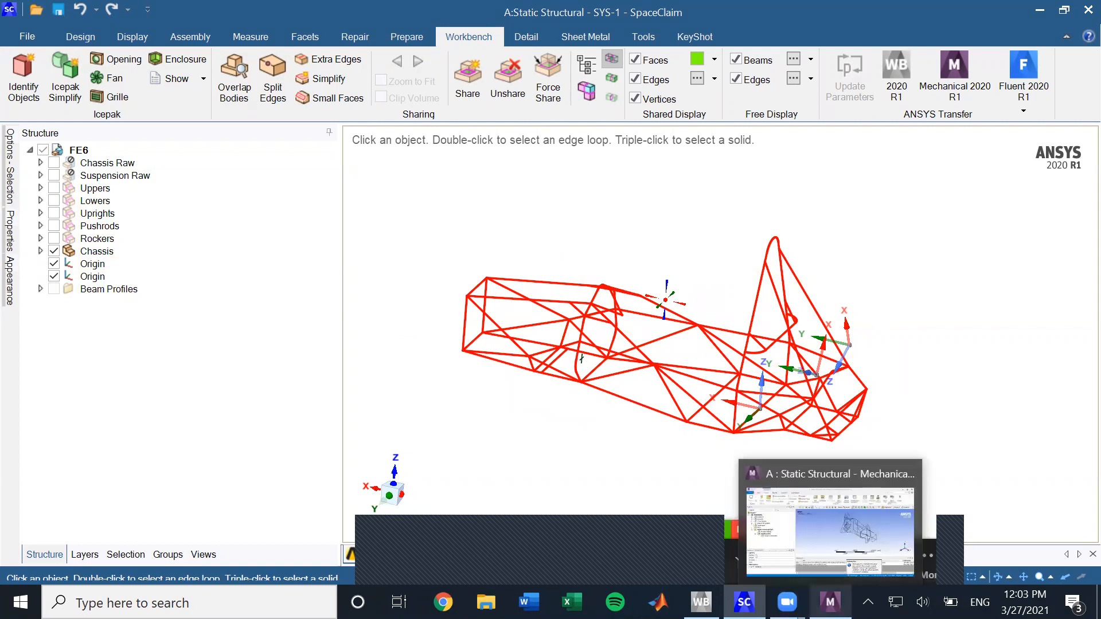
left_click(830, 516)
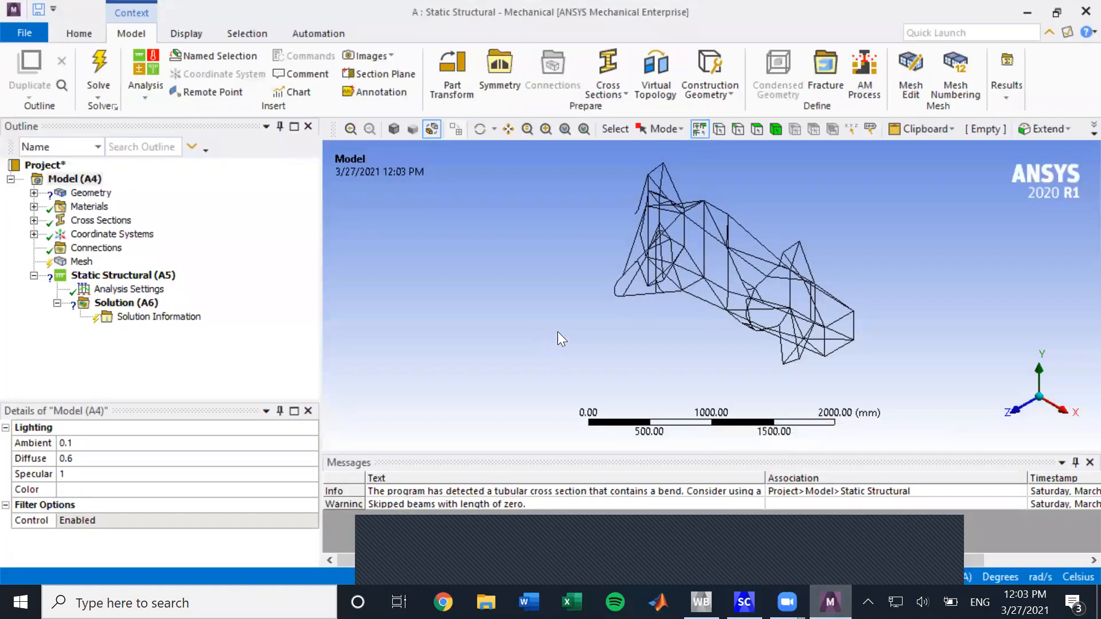
left_click_drag(634, 321, 685, 348)
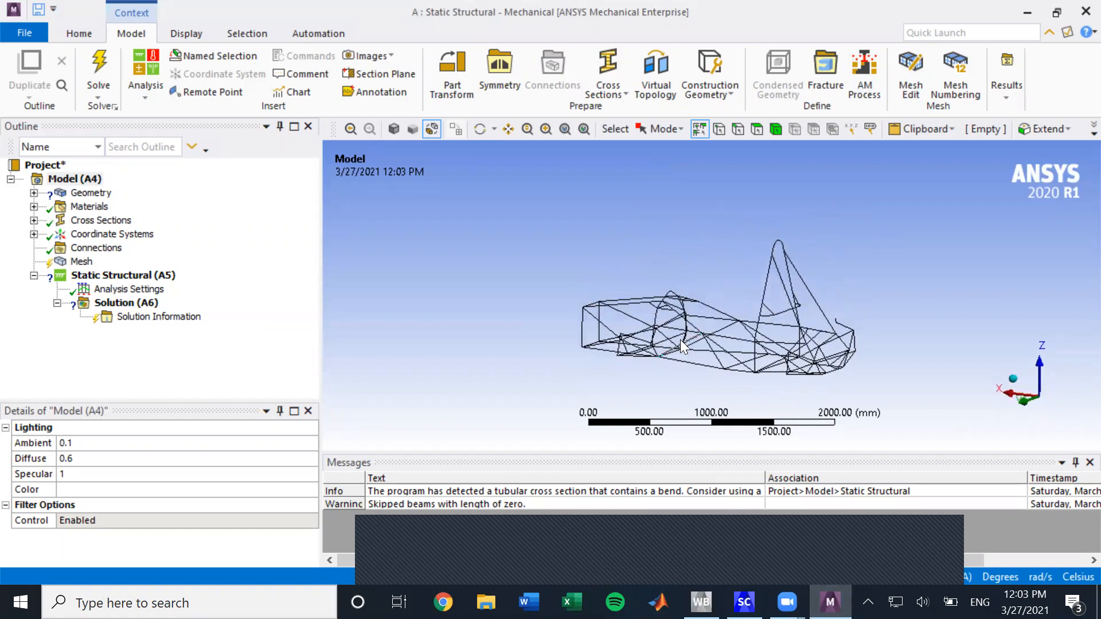
scroll(833, 336, "down", 5)
scroll(817, 343, "up", 9)
left_click_drag(796, 332, 756, 348)
left_click_drag(633, 296, 754, 300)
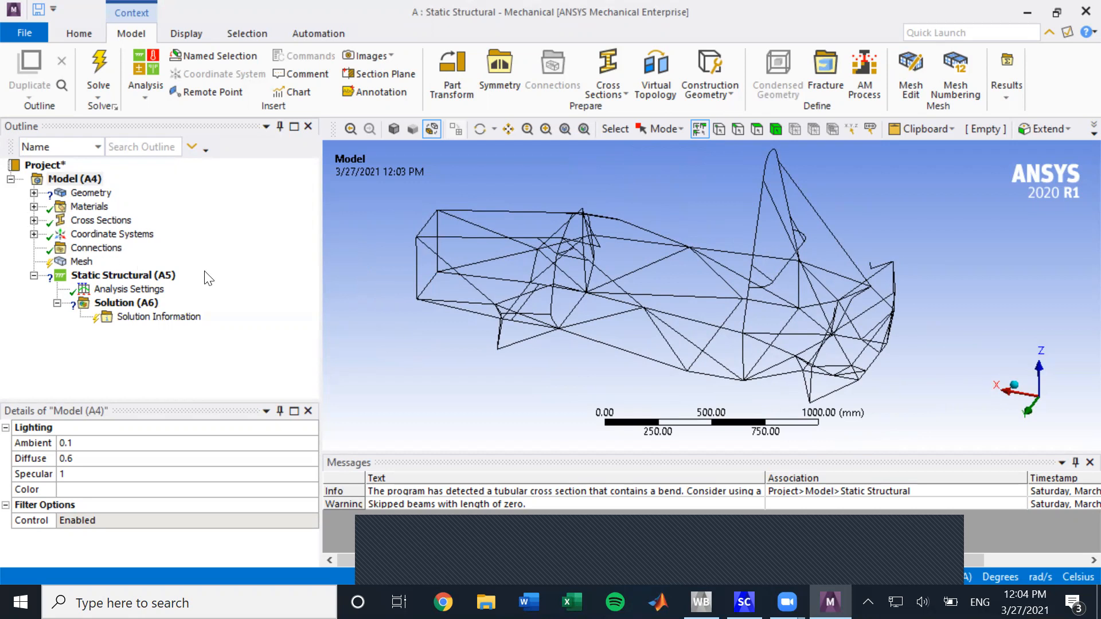
- Group all the loose Chassis beam bodies under Geometry into one folder, leaving out the suspension parts
left_click(34, 193)
scroll(114, 215, "up", 1)
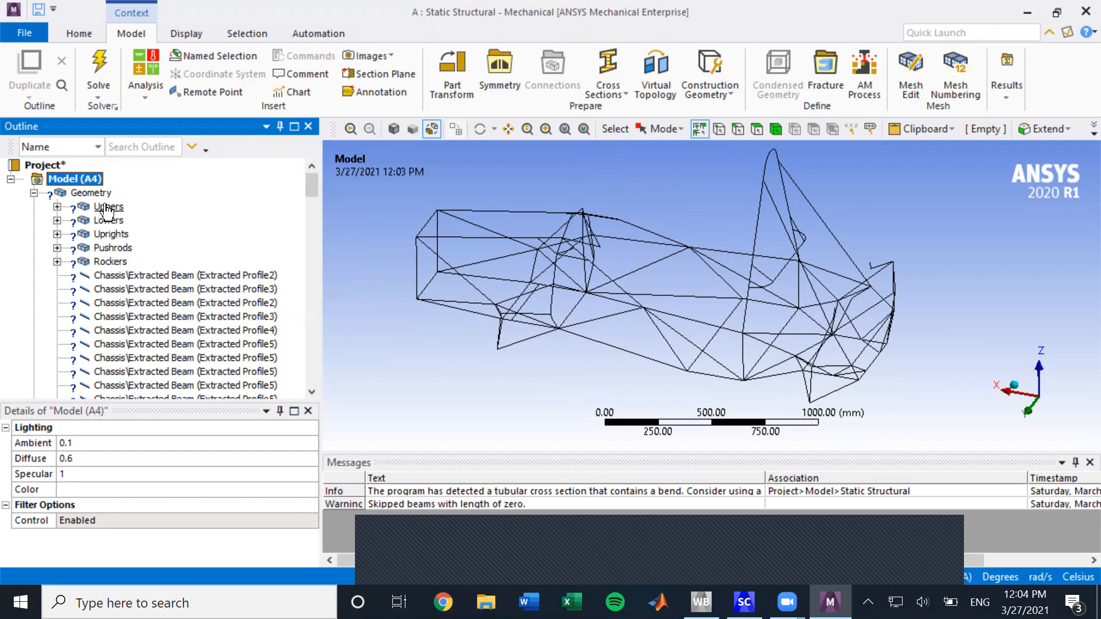
left_click(57, 207)
left_click(57, 206)
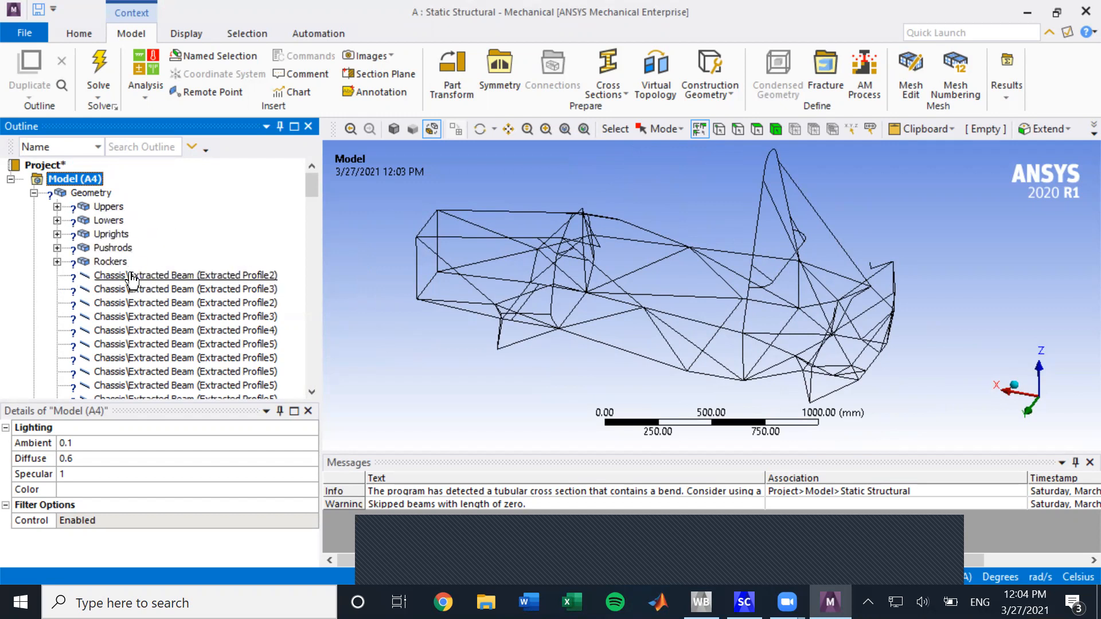
scroll(129, 278, "down", 5)
scroll(130, 280, "up", 5)
left_click(136, 276)
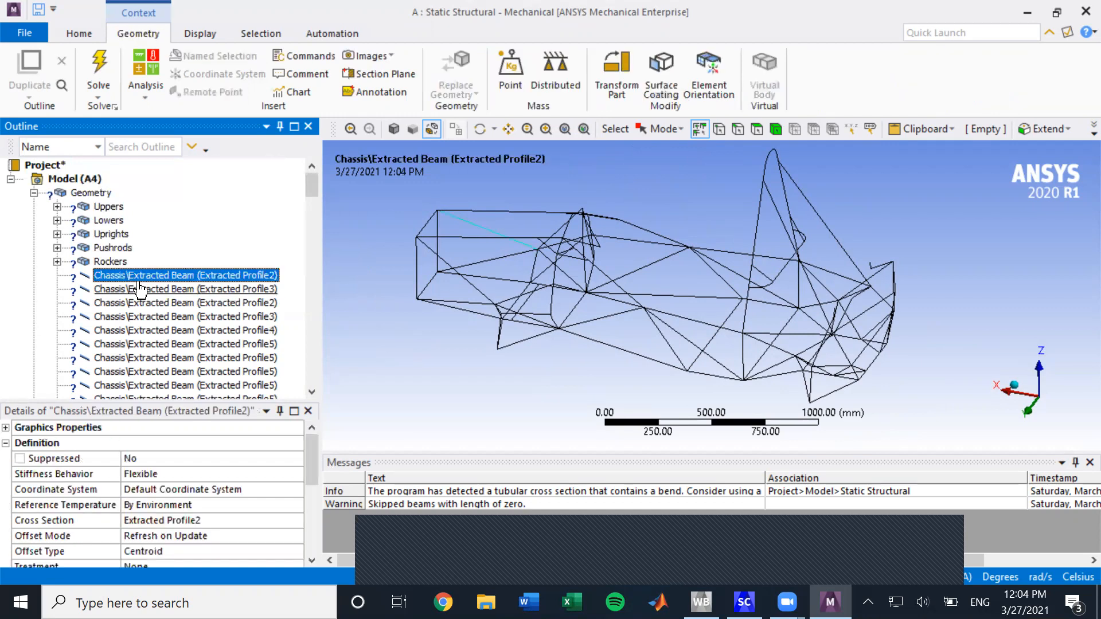
scroll(140, 288, "down", 10)
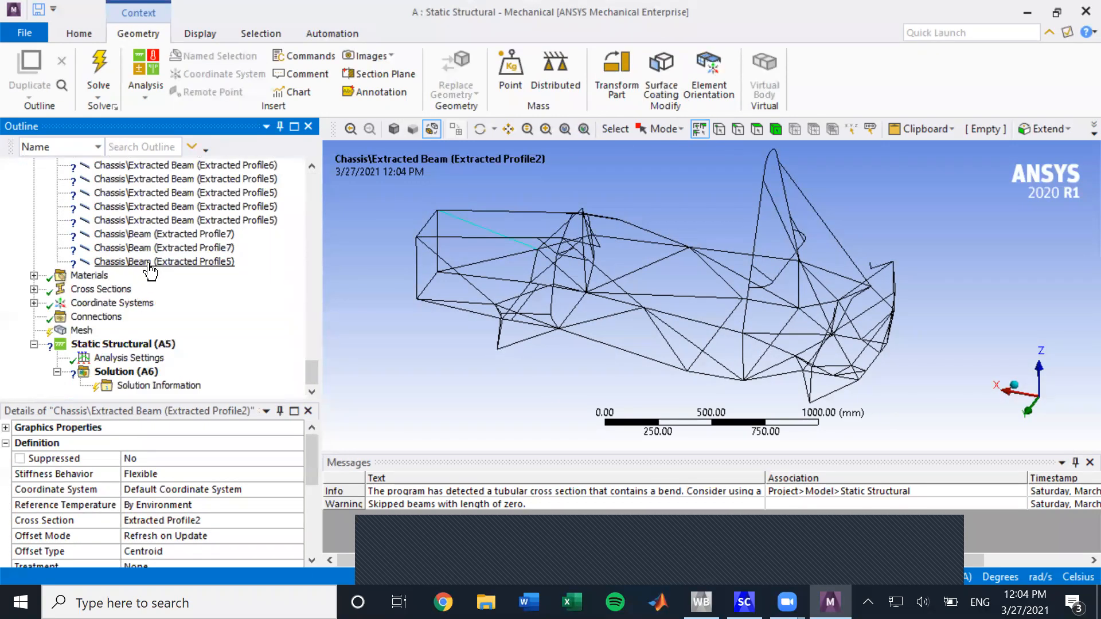
left_click(150, 262, "shift")
right_click(151, 262)
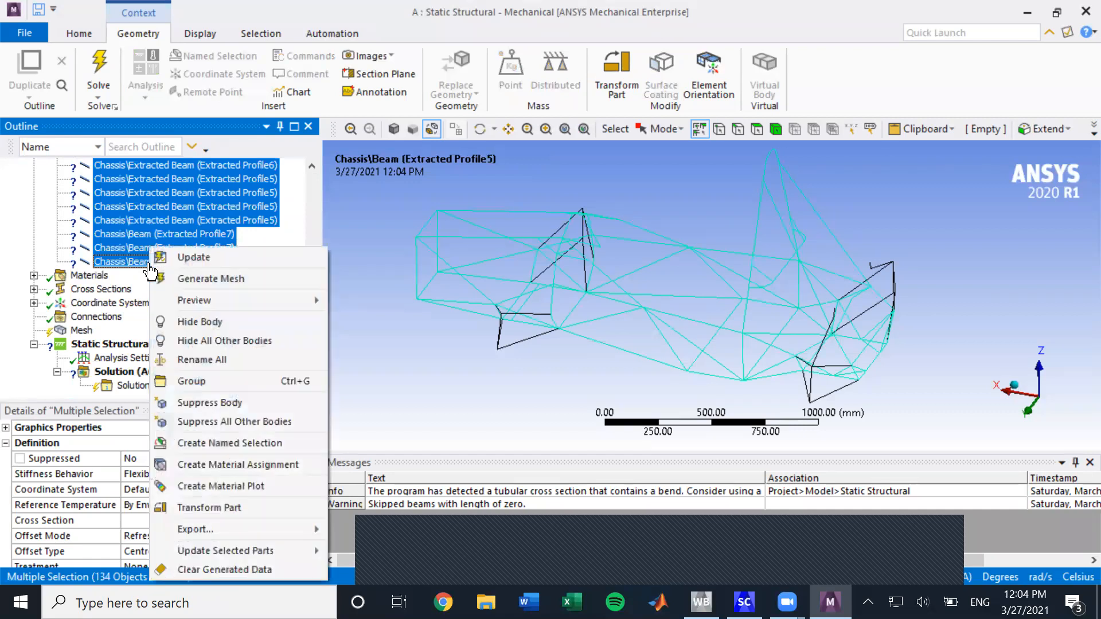
left_click(218, 381)
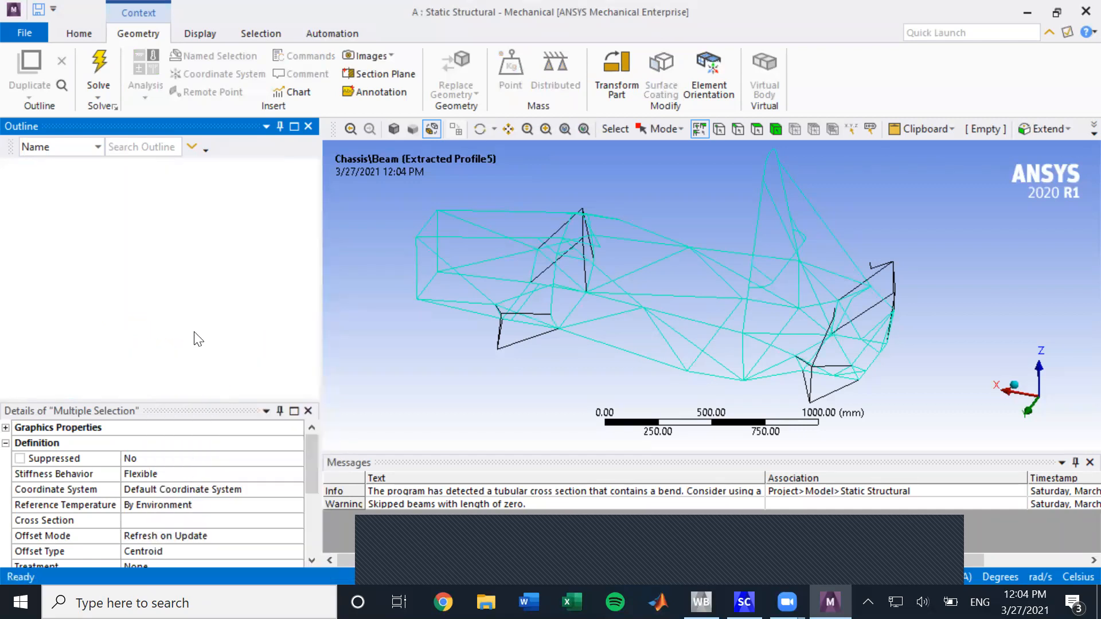
- Name the new beam folder Chassis Beams and collapse it in the outline
scroll(143, 246, "down", 1)
scroll(141, 229, "up", 1)
left_click(141, 200)
type("Chassis B")
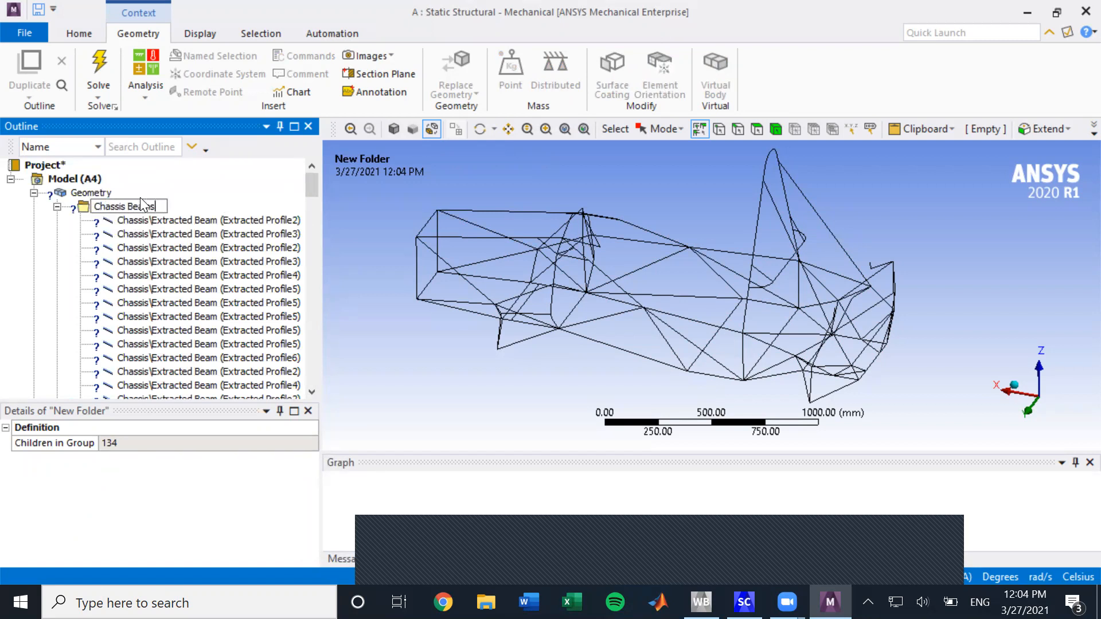
type("eams")
key("Return")
left_click(57, 207)
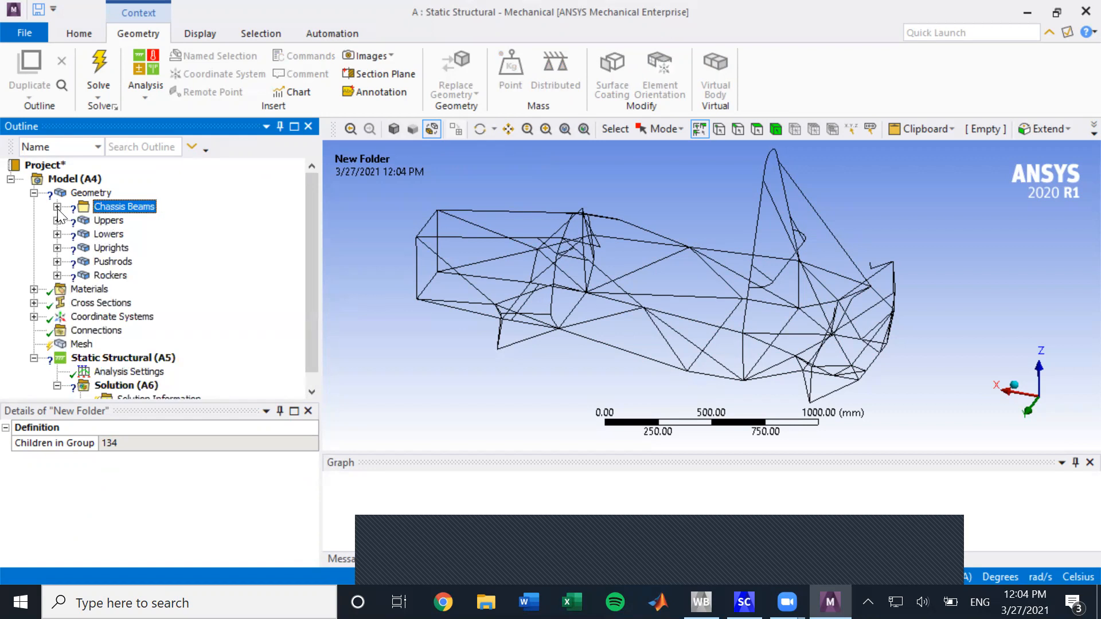
scroll(104, 281, "down", 1)
scroll(104, 281, "up", 1)
left_click(700, 602)
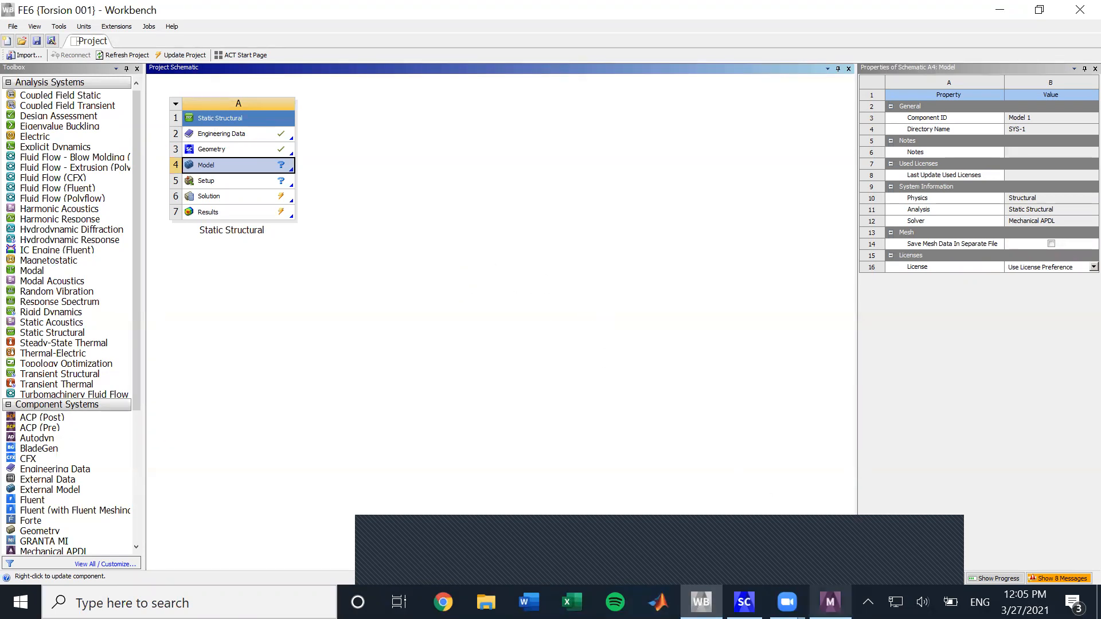
left_click(830, 602)
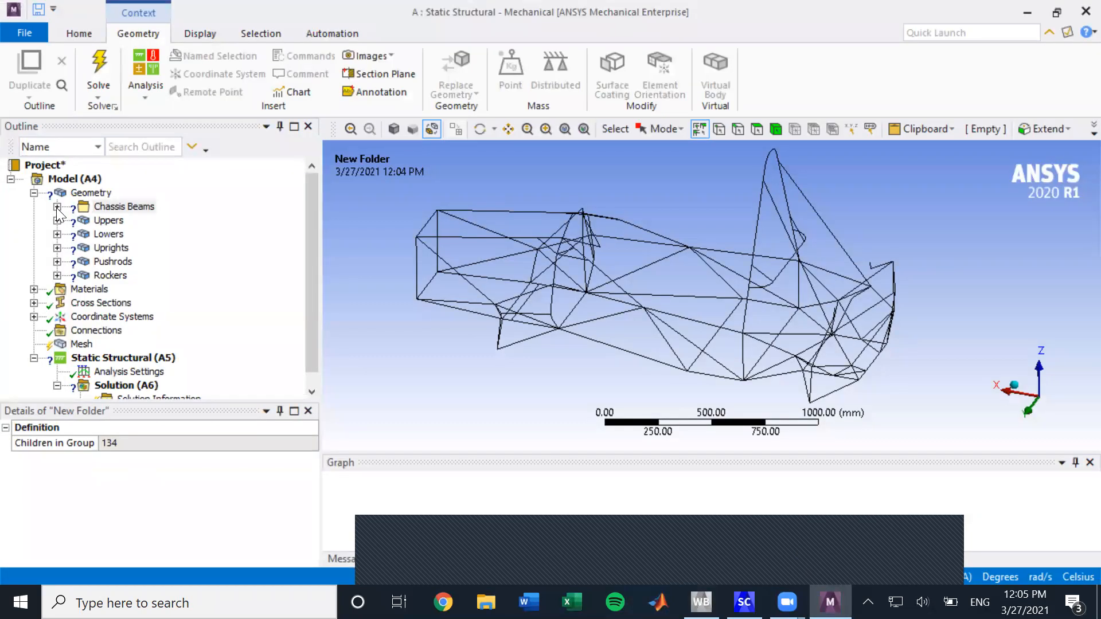
- Assign a material to all the beams in the Chassis Beams folder at once
left_click(57, 207)
left_click(172, 179)
scroll(228, 310, "down", 1)
scroll(226, 311, "down", 3)
left_click(180, 316, "shift")
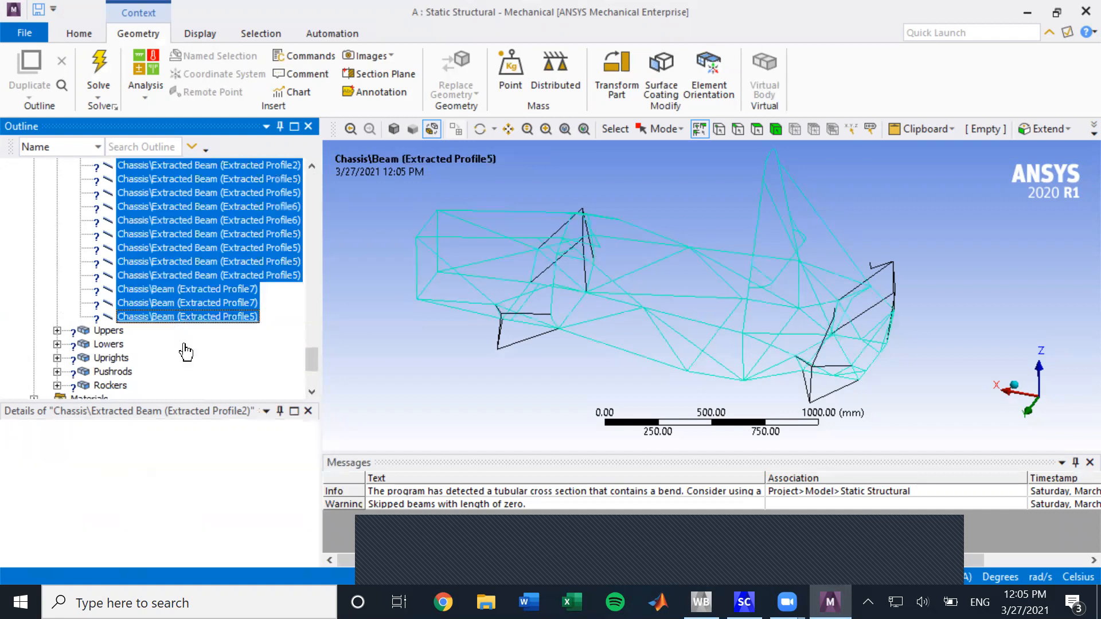
scroll(198, 492, "down", 3)
left_click(197, 475)
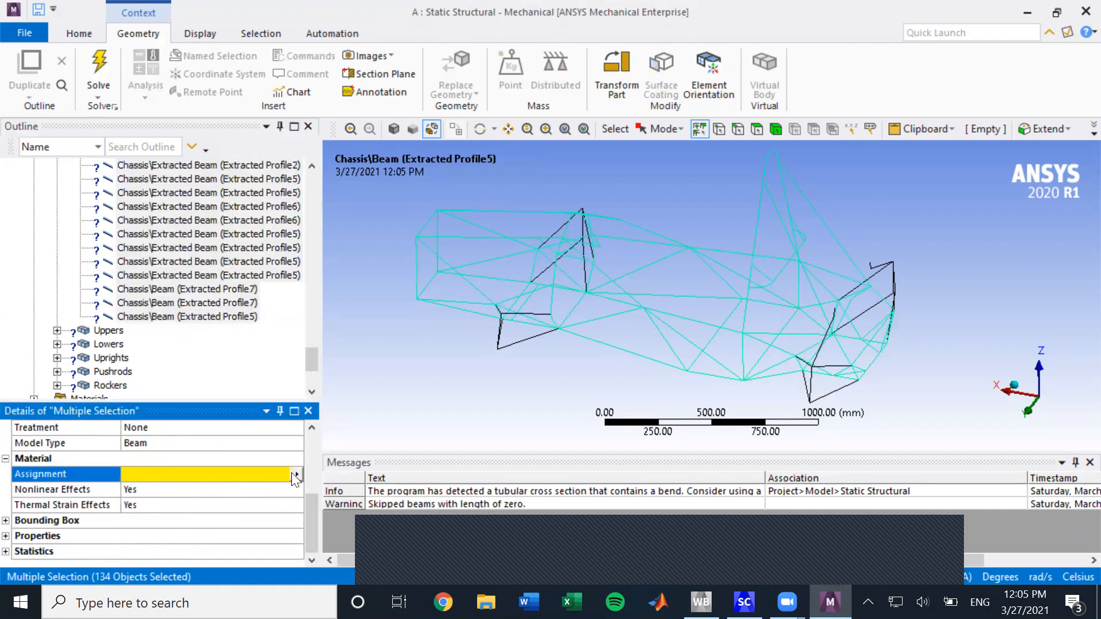
left_click(296, 474)
left_click(373, 257)
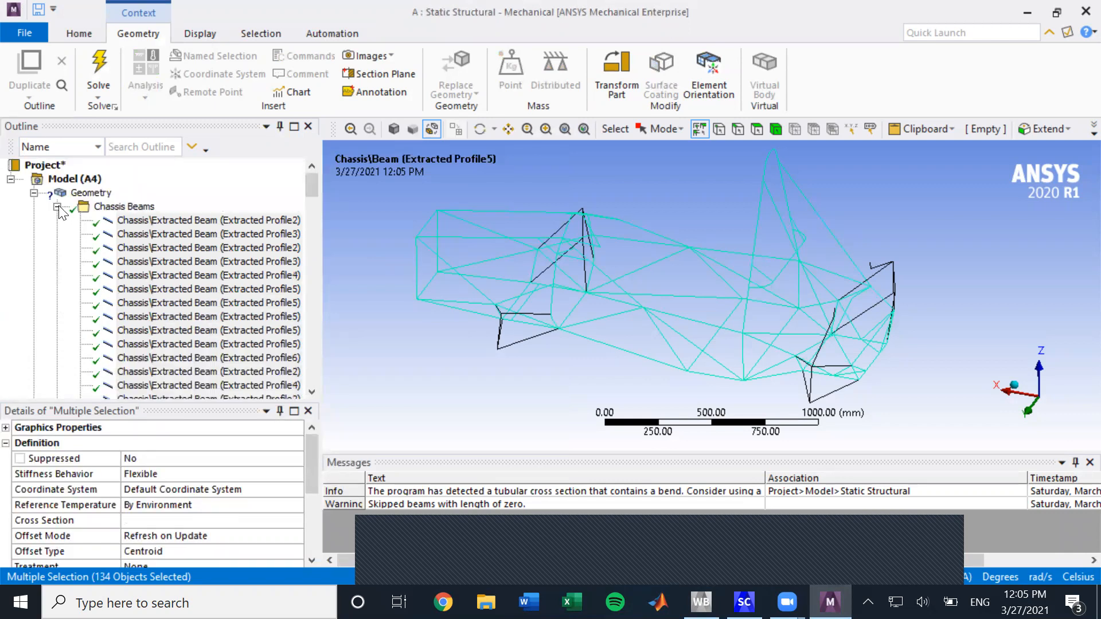
- Assign Steel 4130 to all four beams of the Uppers part, with Chassis Beams and Uppers collapsed in the outline
left_click(57, 207)
left_click(57, 220)
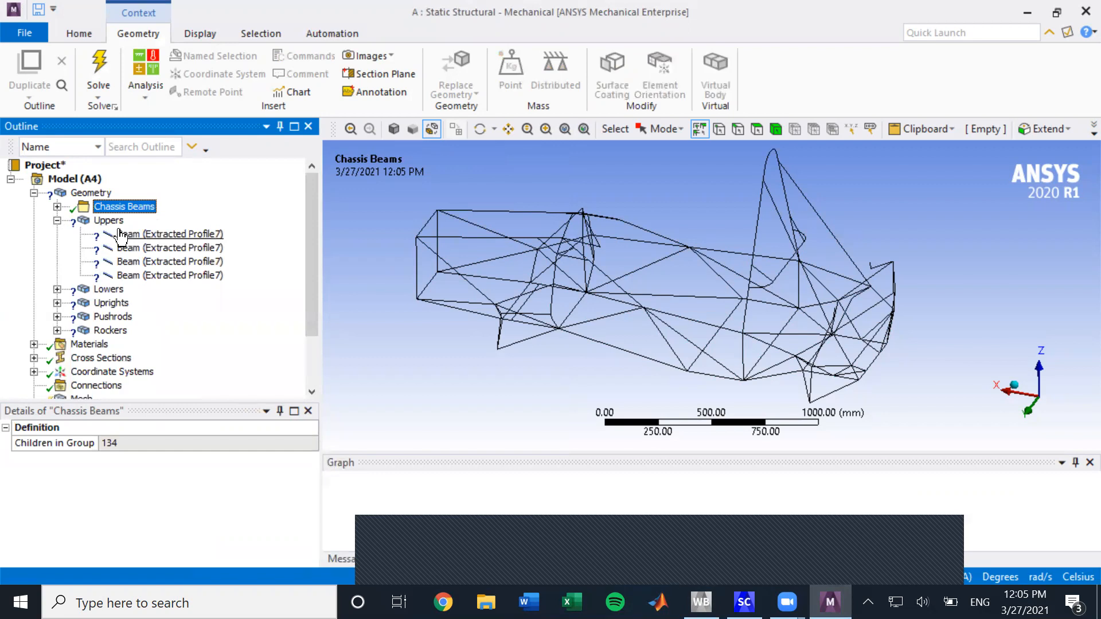
left_click(138, 238)
left_click(152, 250, "ctrl")
left_click(152, 261, "ctrl")
left_click(150, 275, "ctrl")
left_click(178, 234)
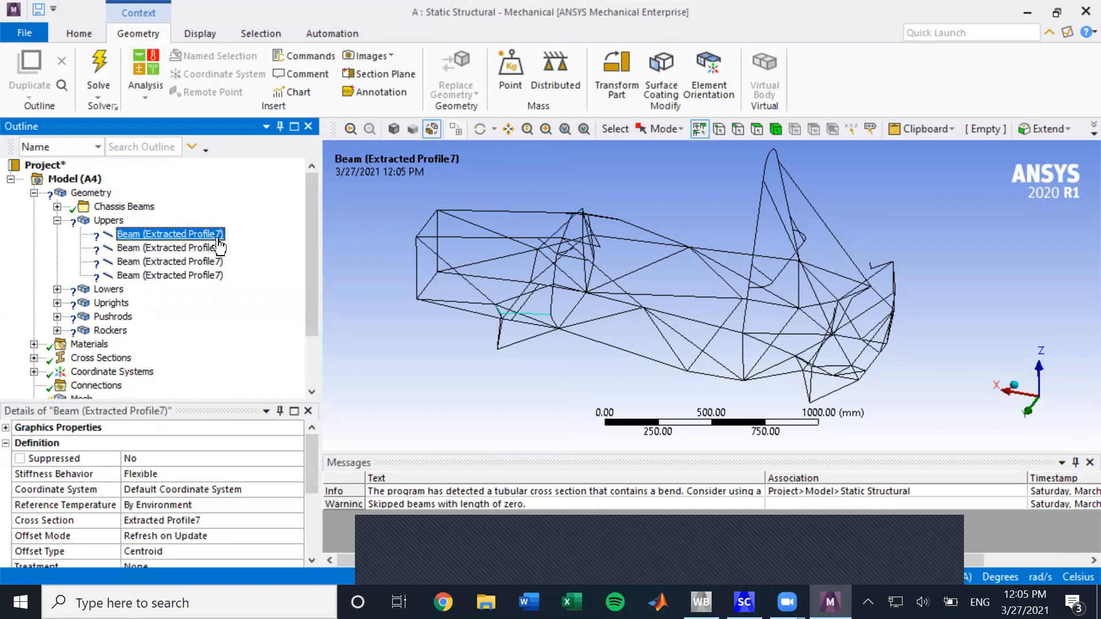
left_click(205, 276, "shift")
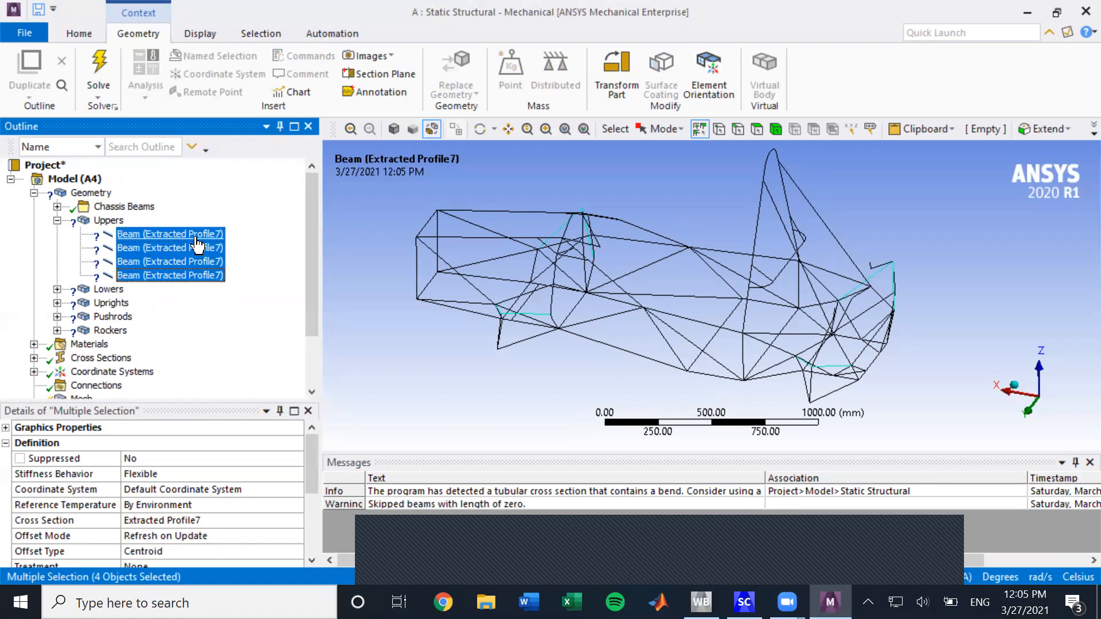
scroll(198, 469, "down", 3)
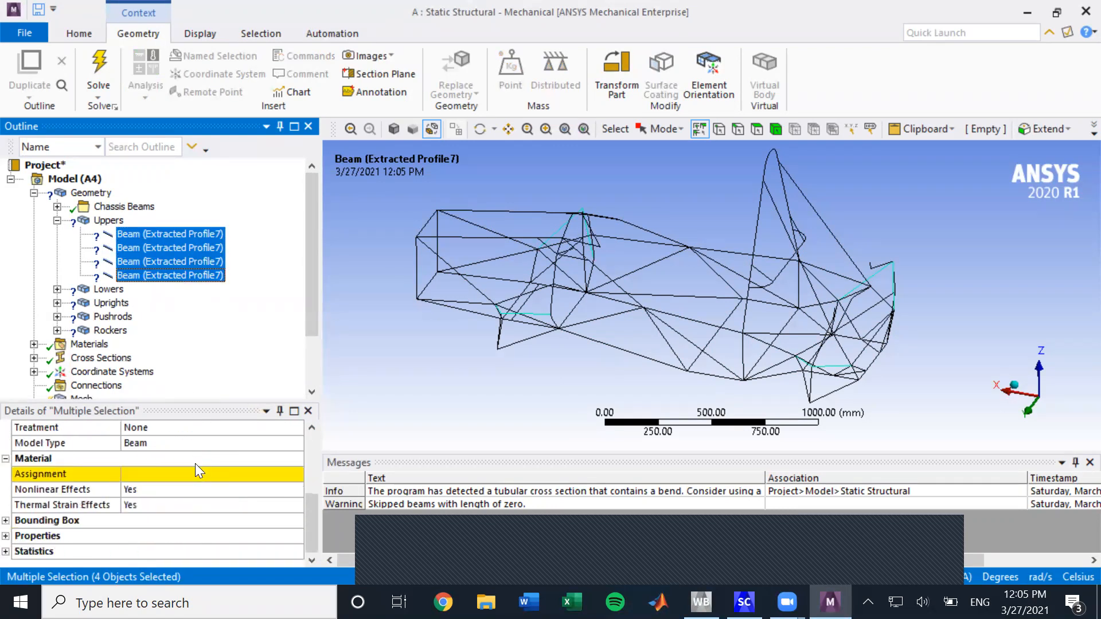
left_click(217, 472)
left_click(295, 473)
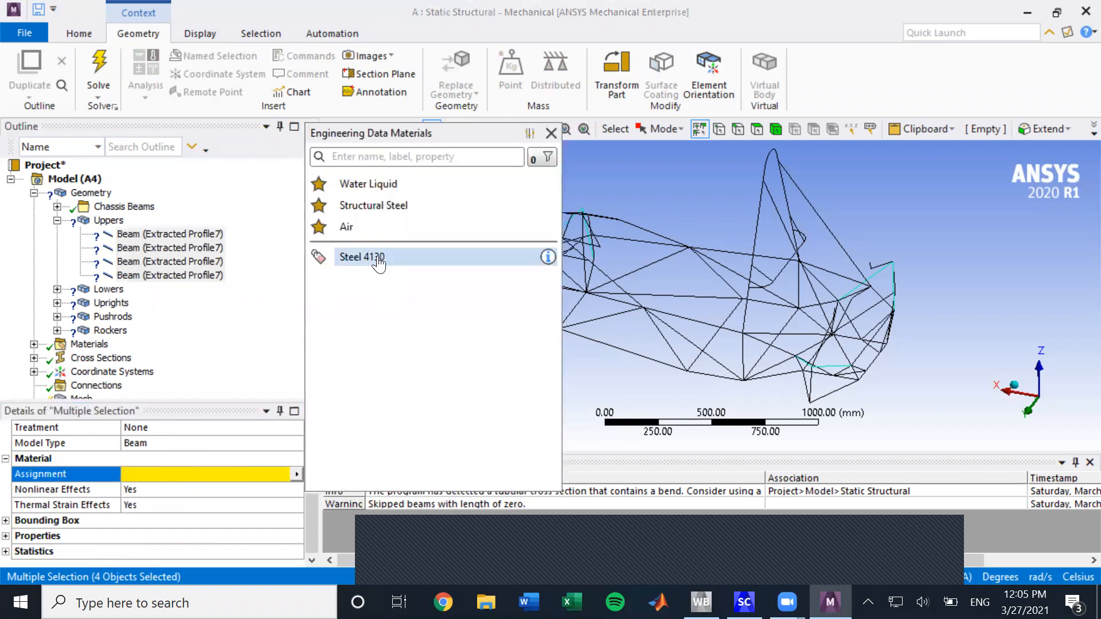
left_click(344, 253)
left_click(58, 220)
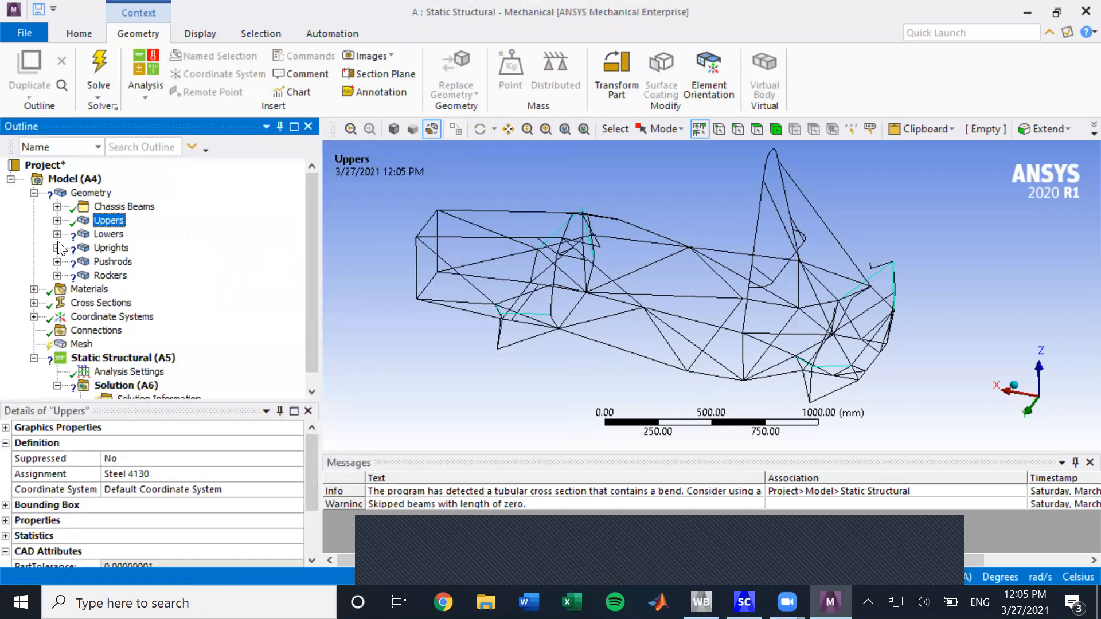
- Assign Steel 4130 to all four beams of the Lowers part
left_click(57, 233)
left_click(144, 247)
left_click(147, 289, "shift")
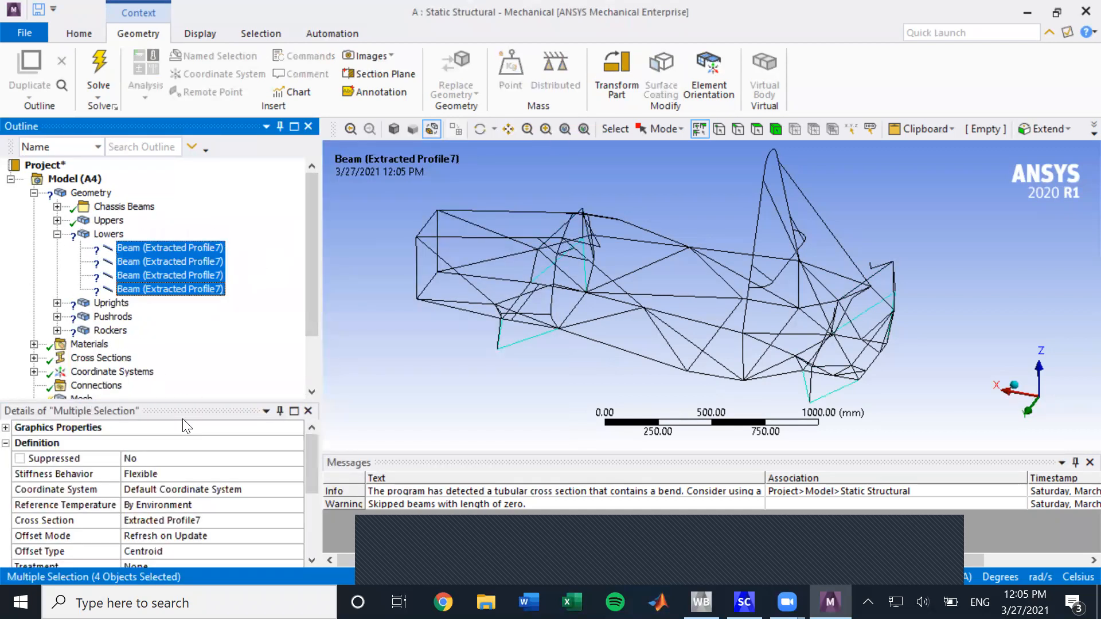
left_click(232, 474)
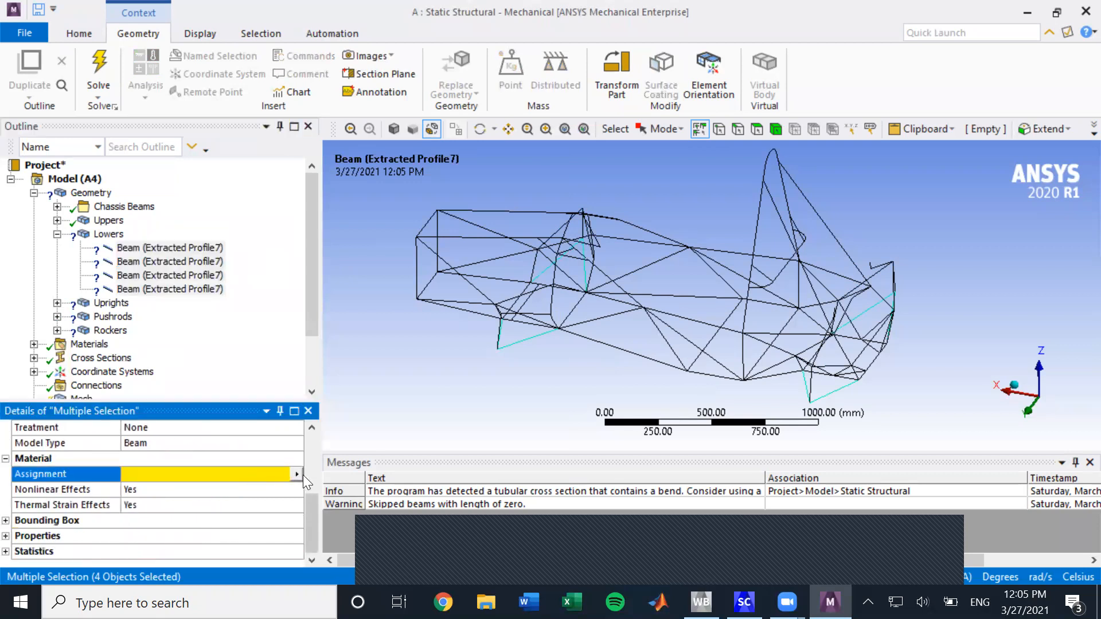
left_click(296, 474)
left_click(379, 268)
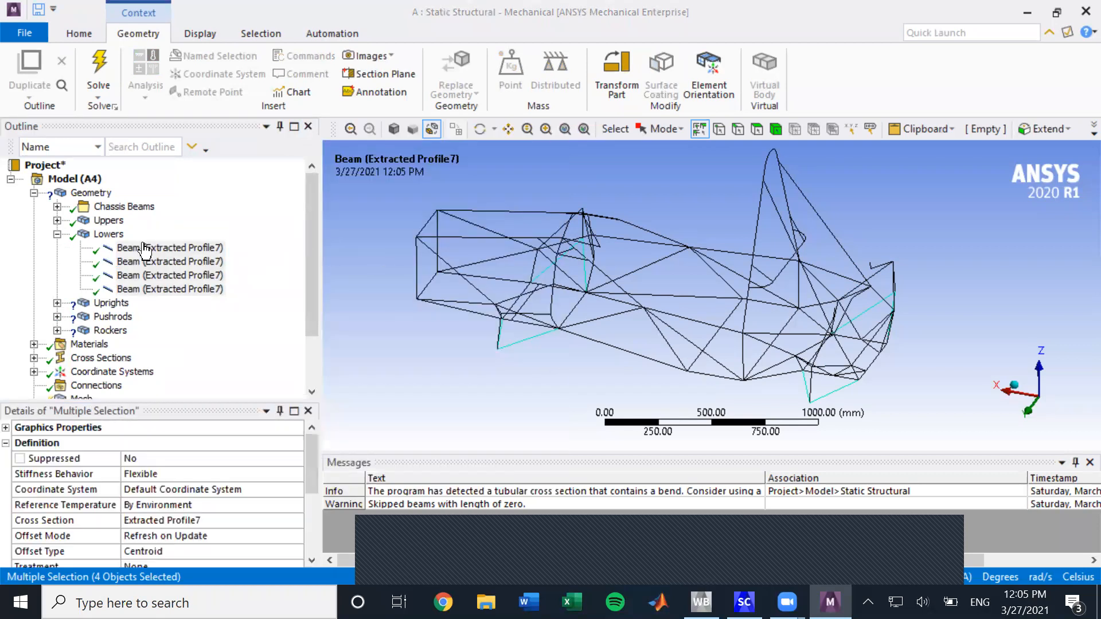
left_click(57, 235)
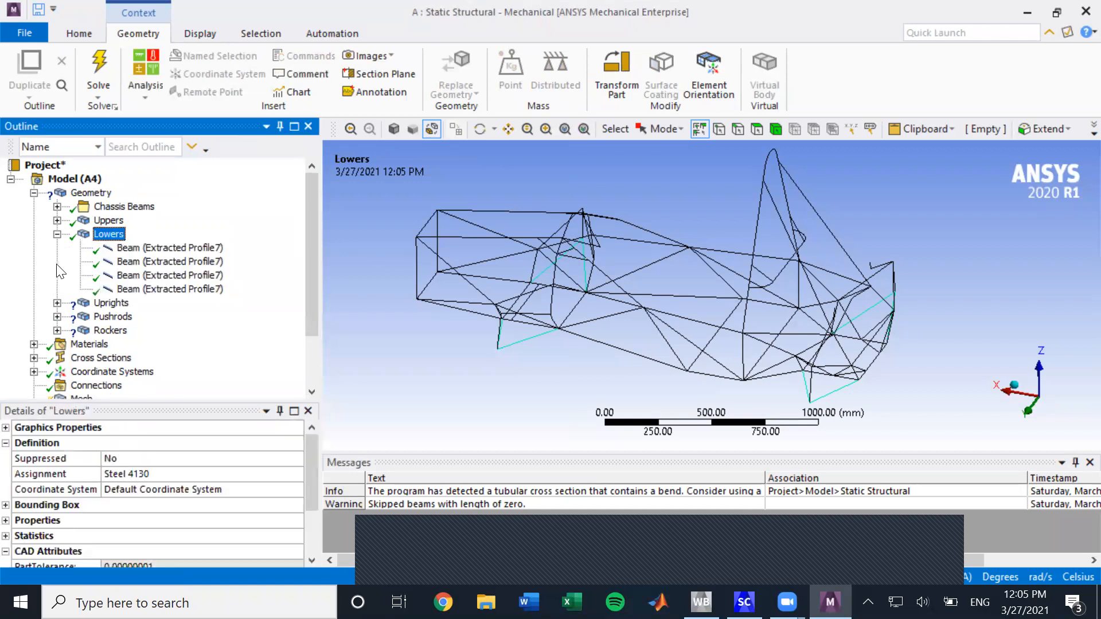
- Assign Steel 4130 to all four beams of the Uprights part and collapse the Lowers and Uprights branches
left_click(56, 303)
left_click(170, 317)
left_click(170, 358, "shift")
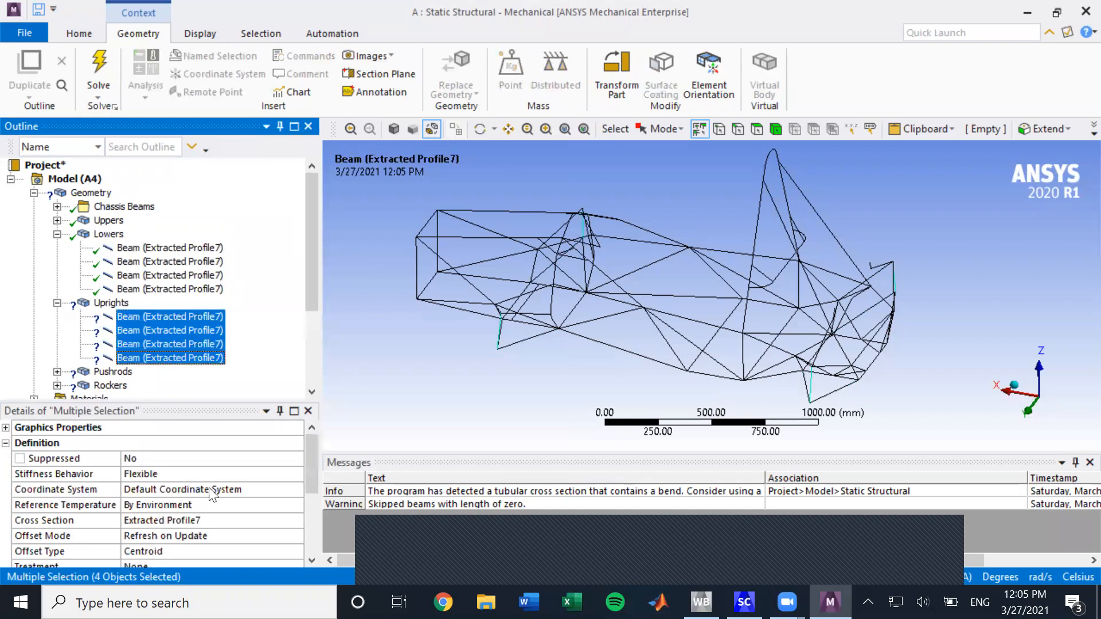
scroll(274, 470, "down", 3)
left_click(274, 473)
left_click(294, 476)
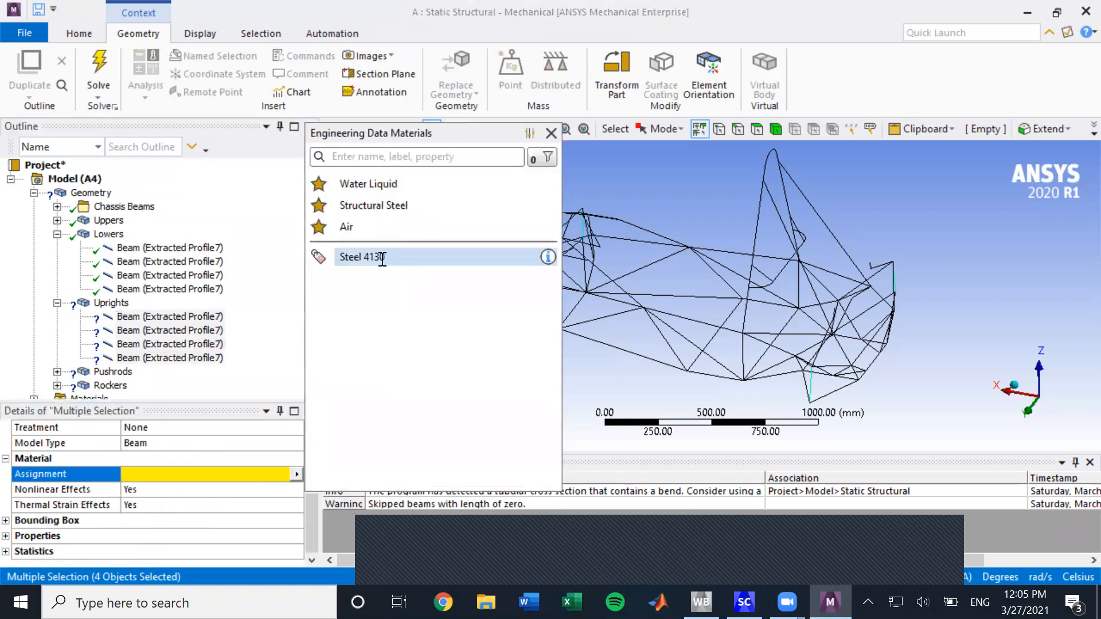
left_click(378, 256)
left_click(57, 235)
left_click(57, 247)
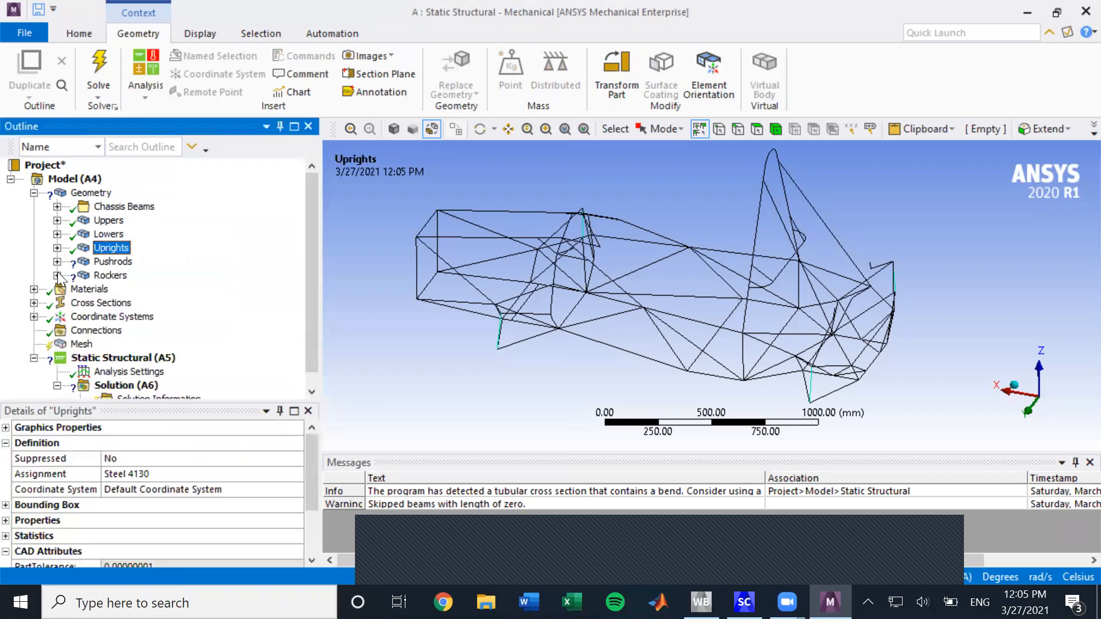
- Assign Steel 4130 to both beams of the Pushrods part and collapse its branch
left_click(57, 262)
left_click(127, 276)
left_click(127, 289, "shift")
scroll(179, 527, "down", 3)
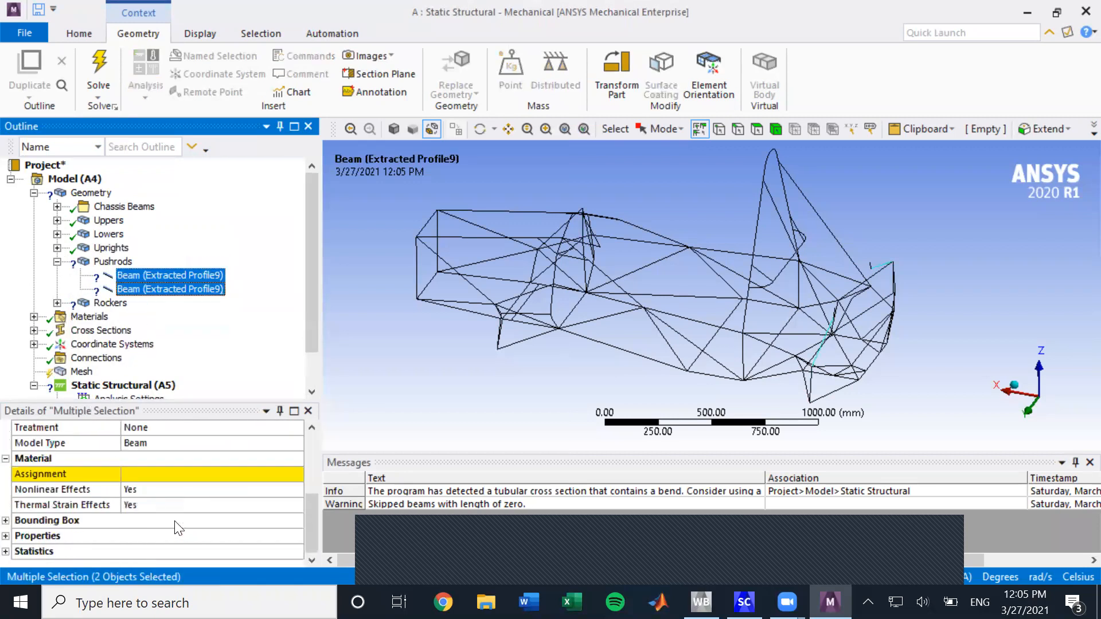
left_click(271, 473)
left_click(294, 475)
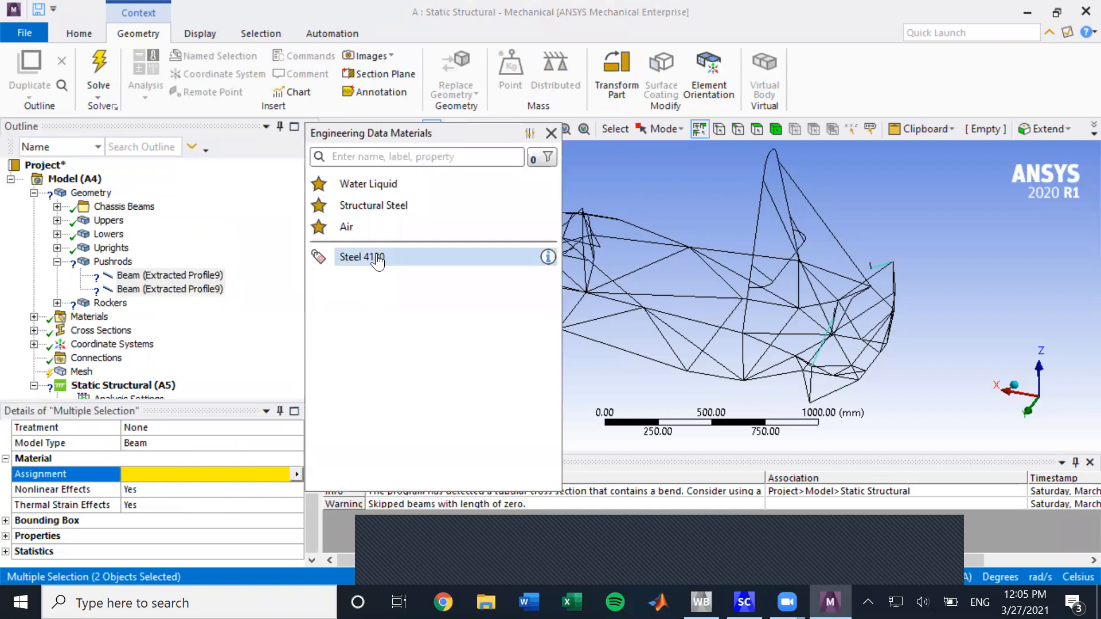
left_click(367, 254)
left_click(57, 261)
- Assign Steel 4130 to both beams of the Rockers part and collapse the whole Geometry branch
left_click(56, 275)
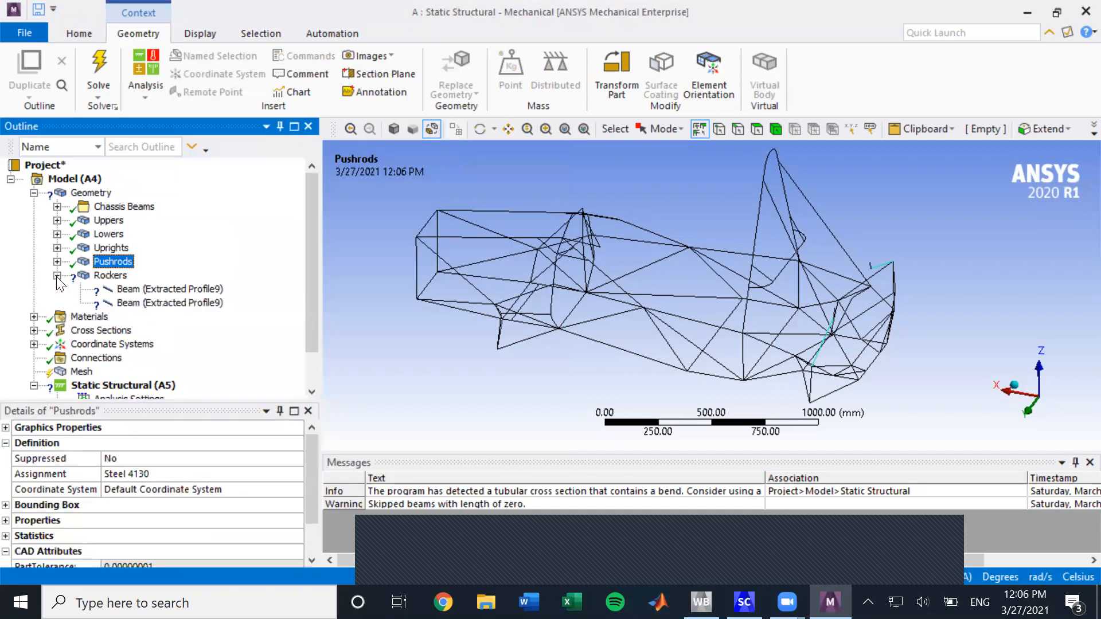
left_click(127, 289)
left_click(127, 303, "shift")
scroll(191, 490, "down", 3)
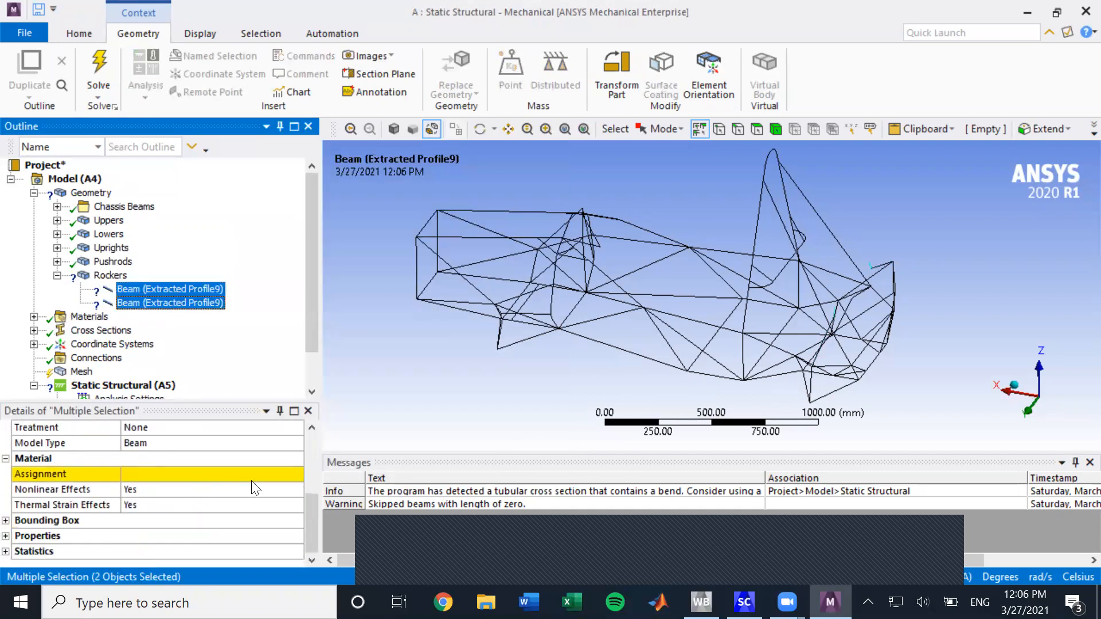
left_click(271, 473)
left_click(293, 473)
left_click(370, 259)
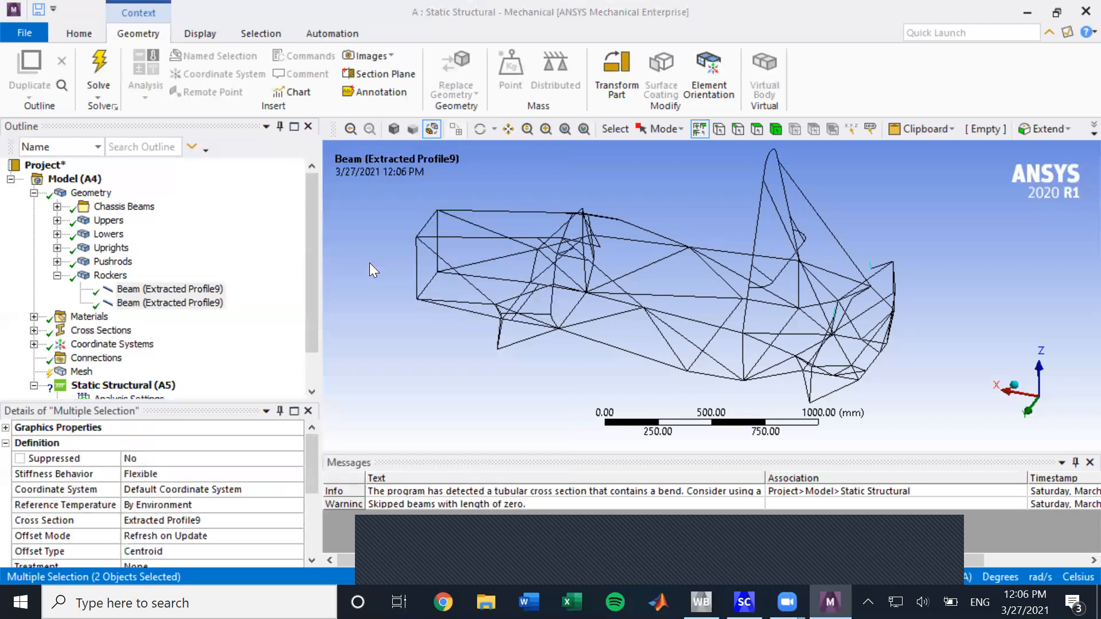
left_click(57, 275)
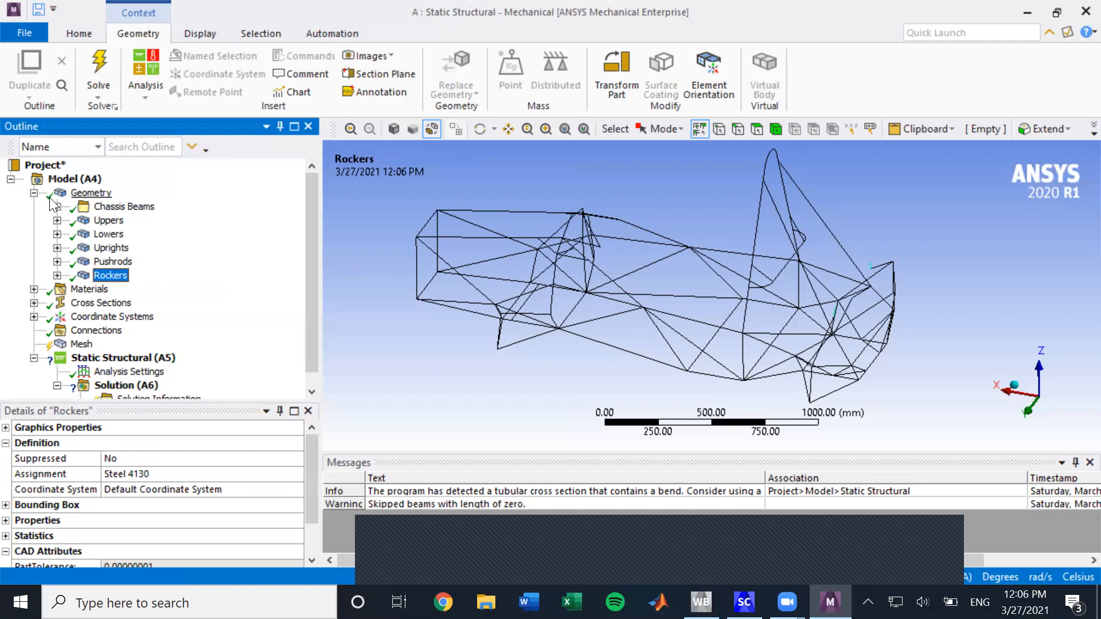
middle_click_drag(573, 366, 578, 370)
left_click(33, 193)
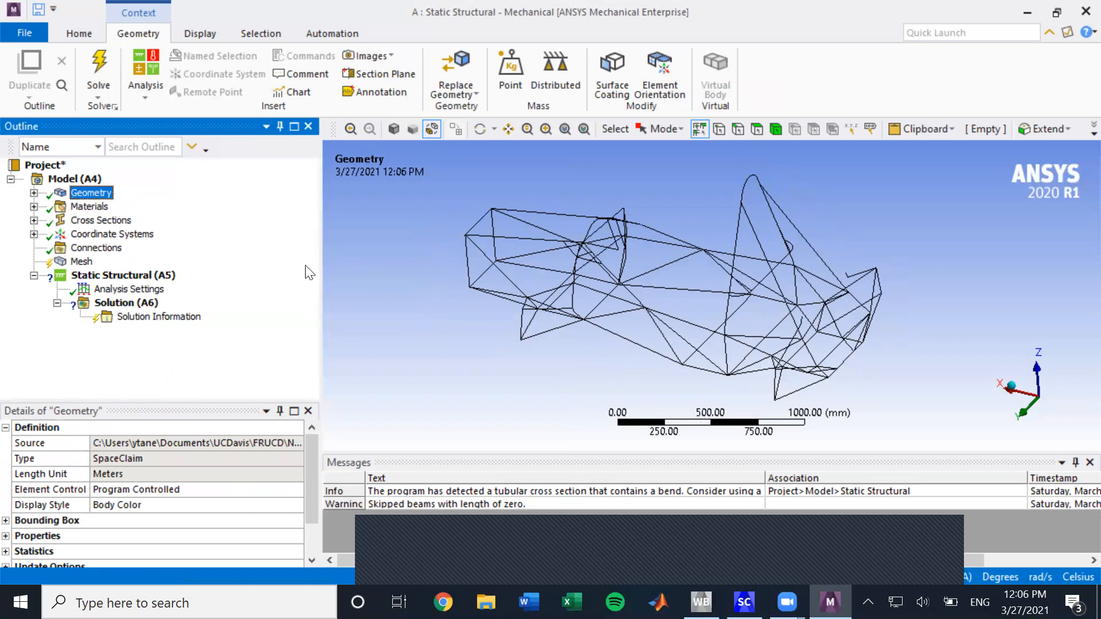
- Look over the Connections, Mesh and Static Structural branches and the wireframe before setting up the analysis
left_click(97, 248)
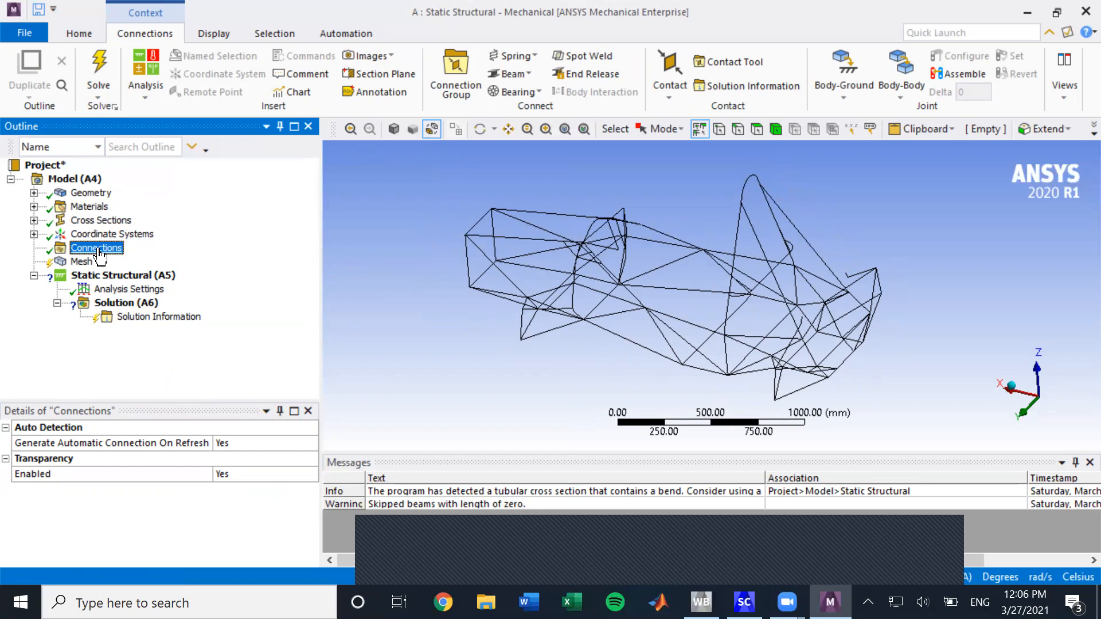
scroll(550, 312, "down", 3)
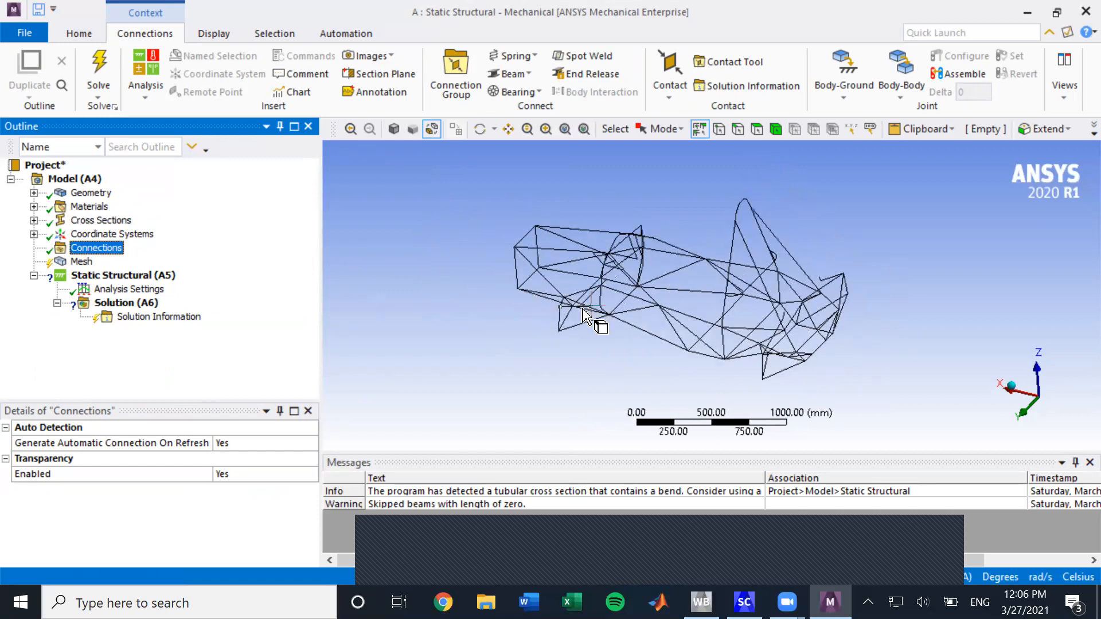
scroll(583, 314, "up", 2)
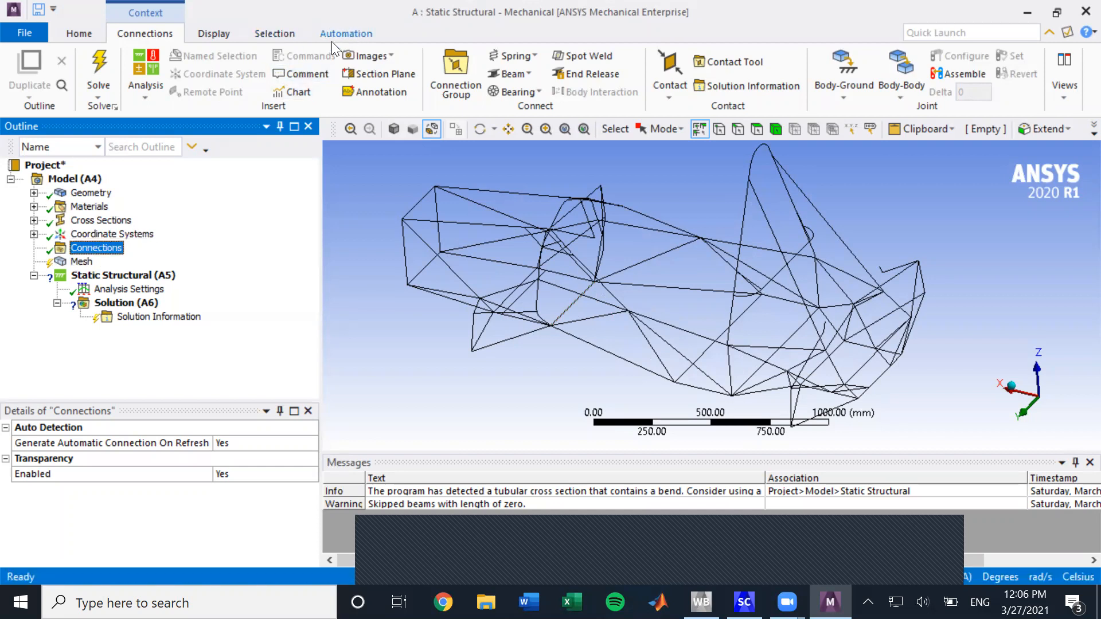
left_click(82, 262)
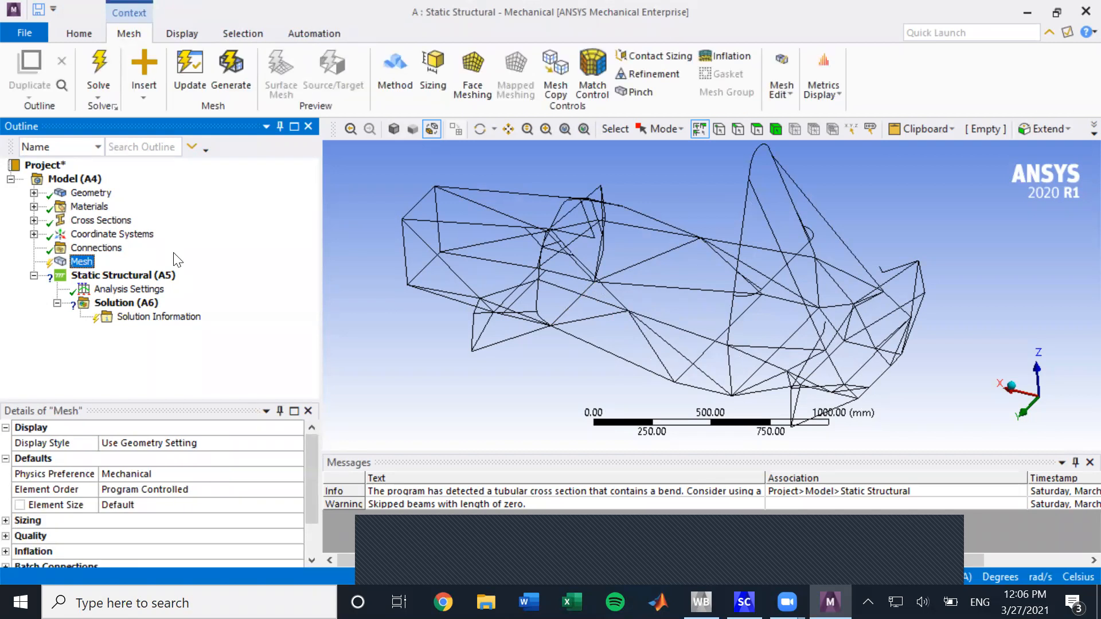
left_click(120, 279)
right_click(120, 280)
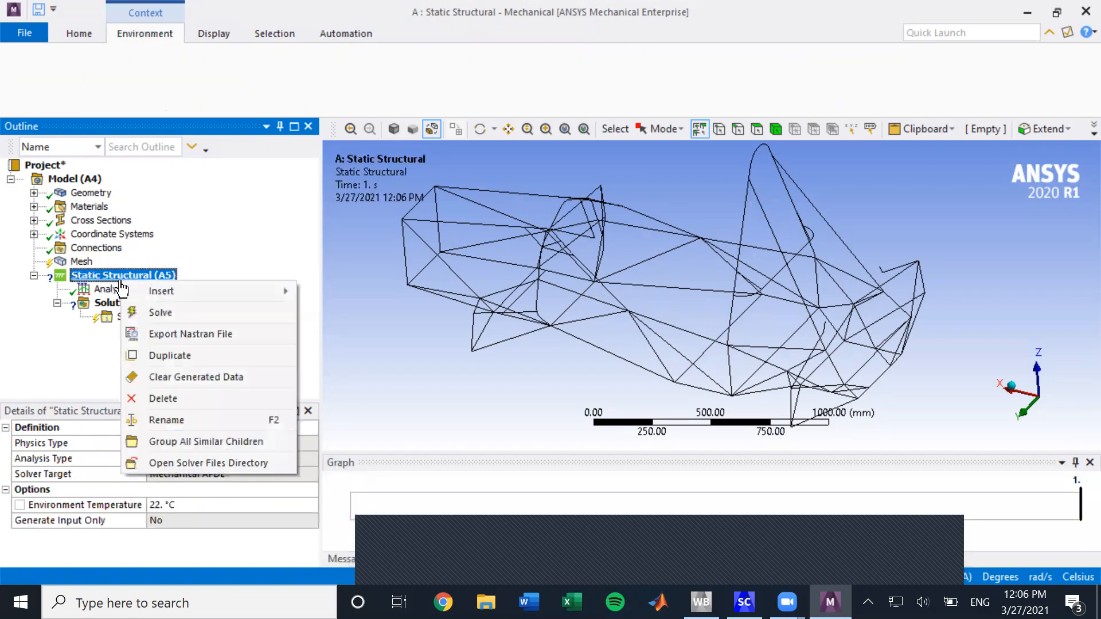
left_click(414, 351)
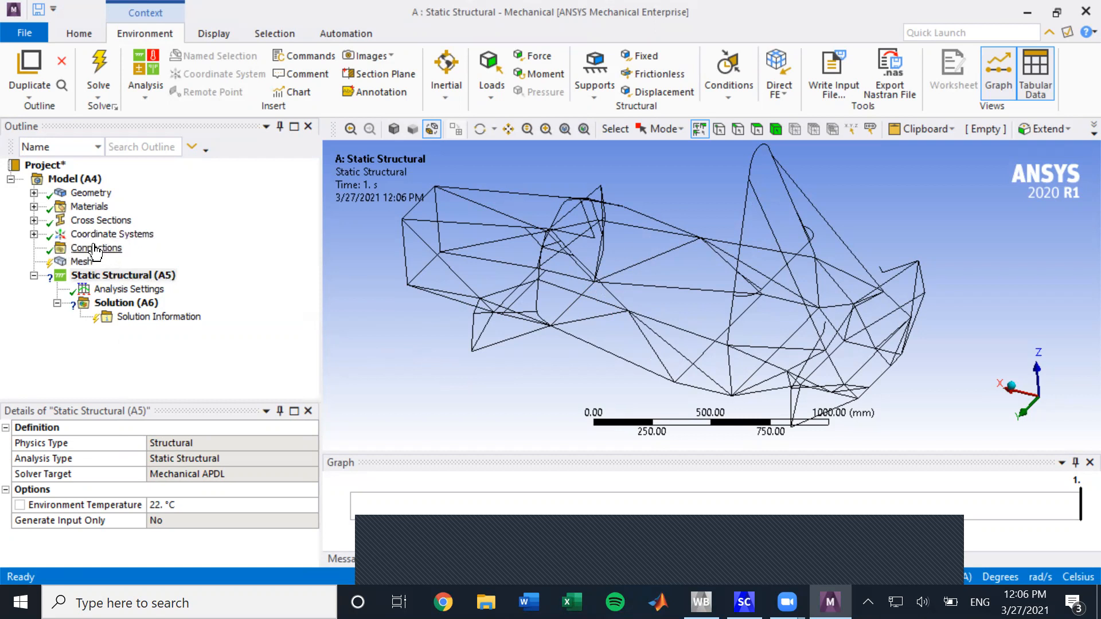
- Review the entries under Materials and the extracted beam profiles under Cross Sections
left_click(34, 207)
left_click(33, 207)
left_click(34, 207)
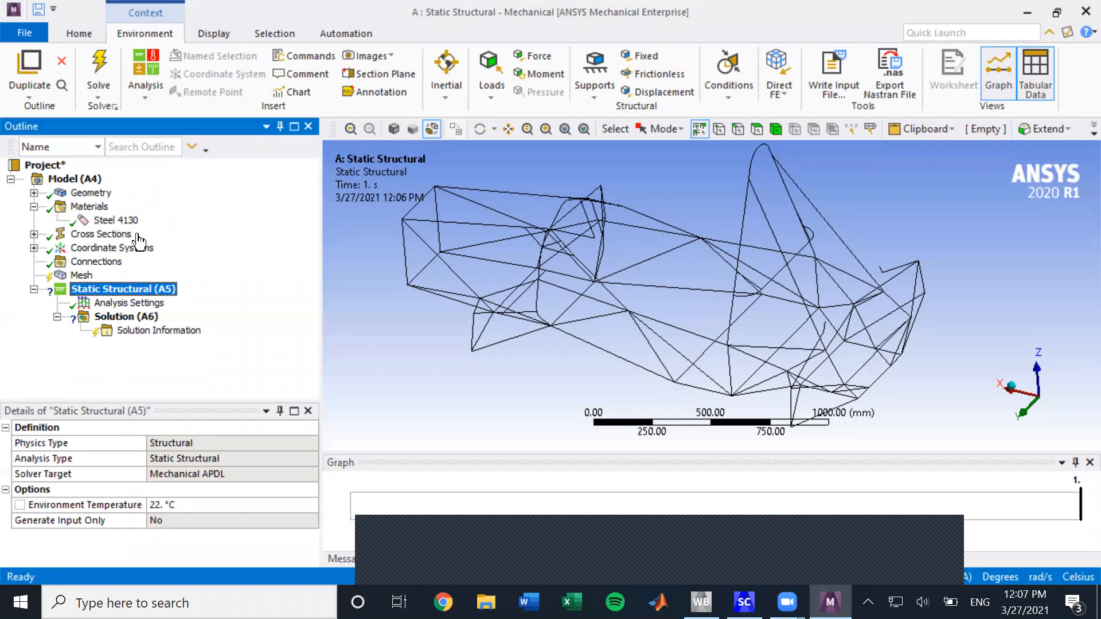
left_click(34, 207)
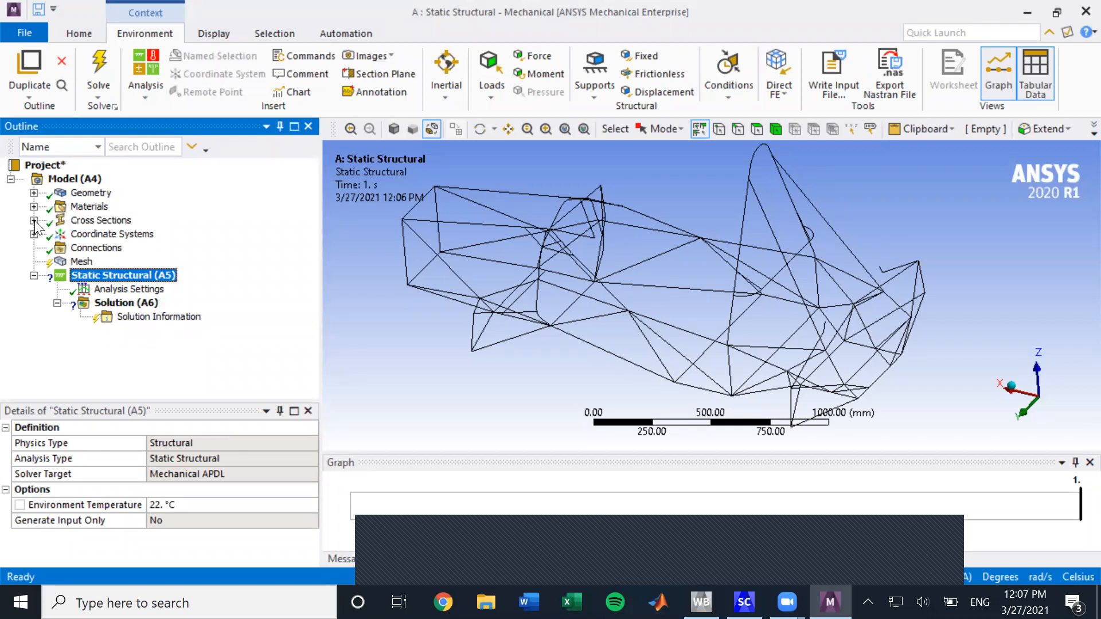
left_click(34, 221)
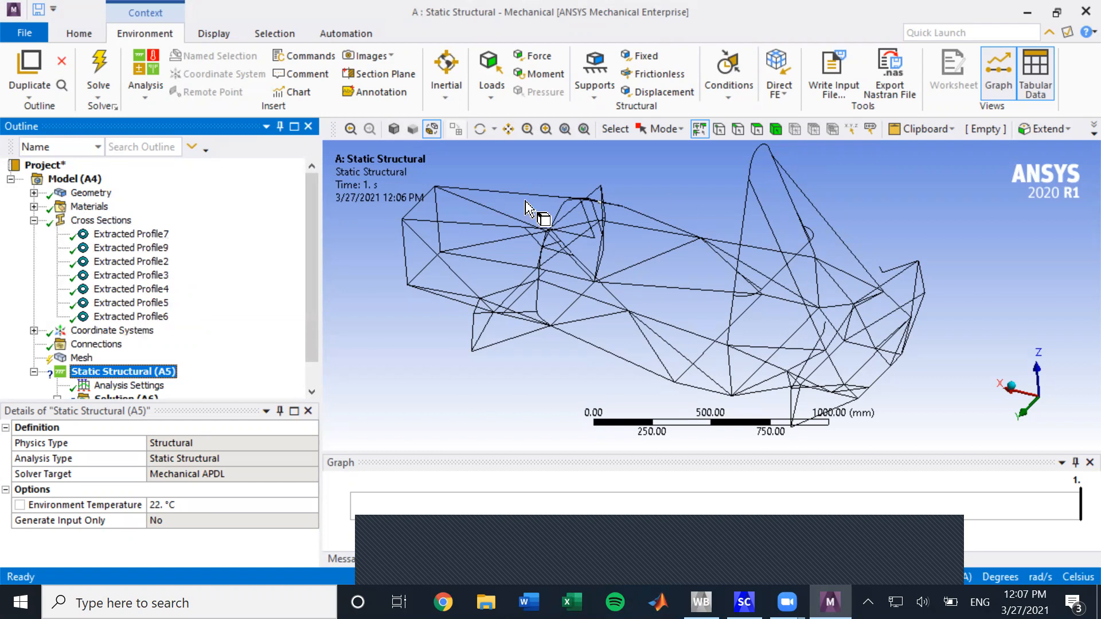
left_click(34, 221)
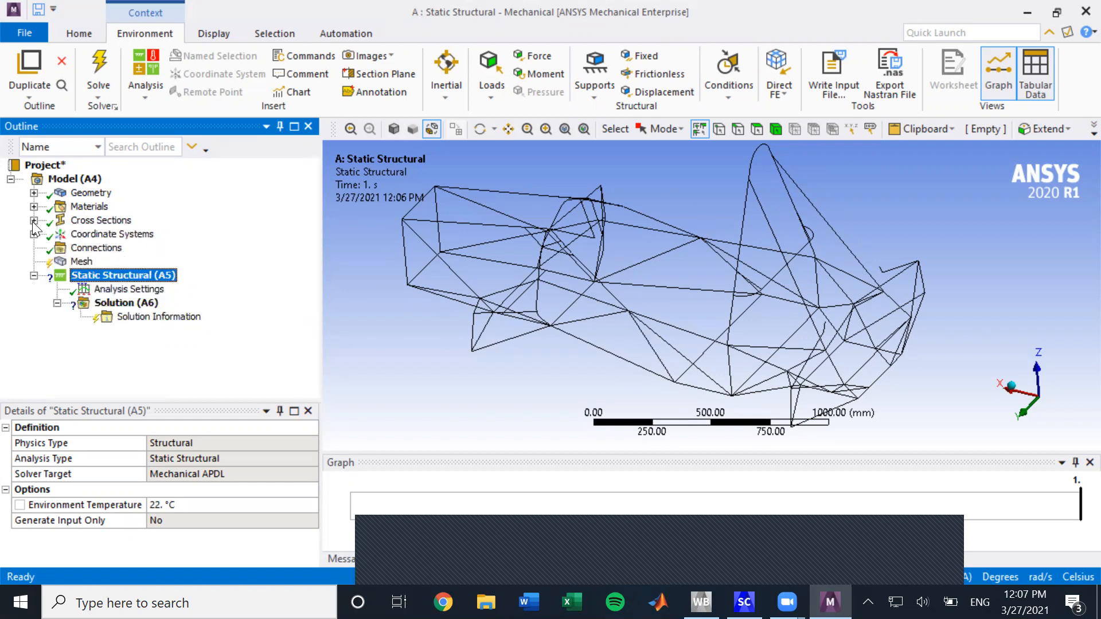
- Inspect the placement of the Global Coordinate System, Origin and Origin1 on the wireframe, and return to Connections
left_click(34, 234)
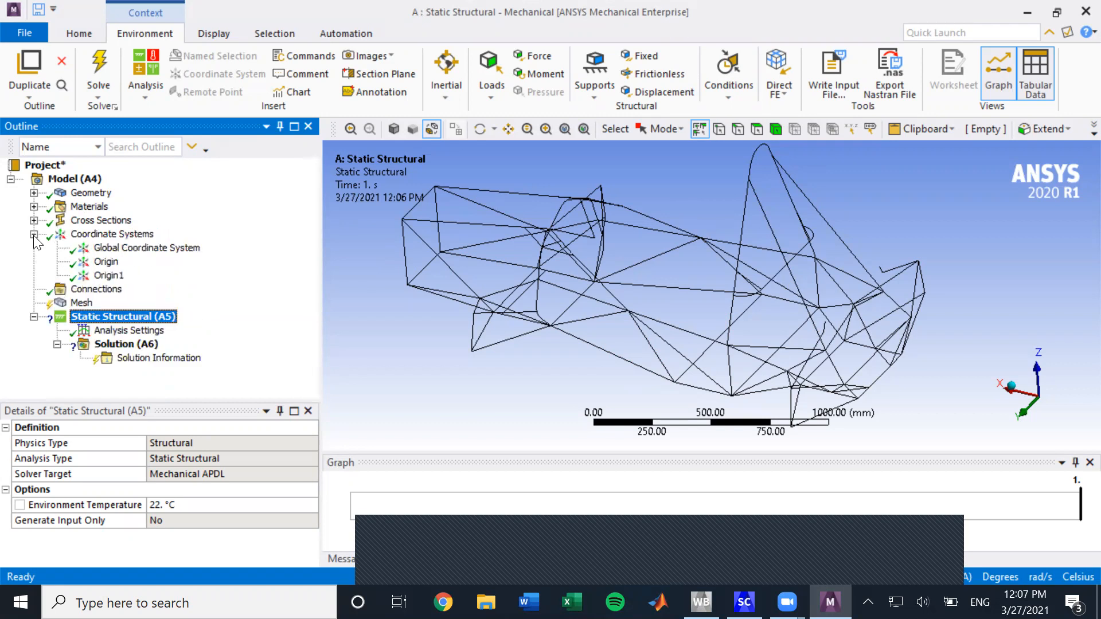
left_click(121, 251)
scroll(633, 307, "up", 1)
middle_click_drag(633, 306, 612, 298)
left_click(106, 262)
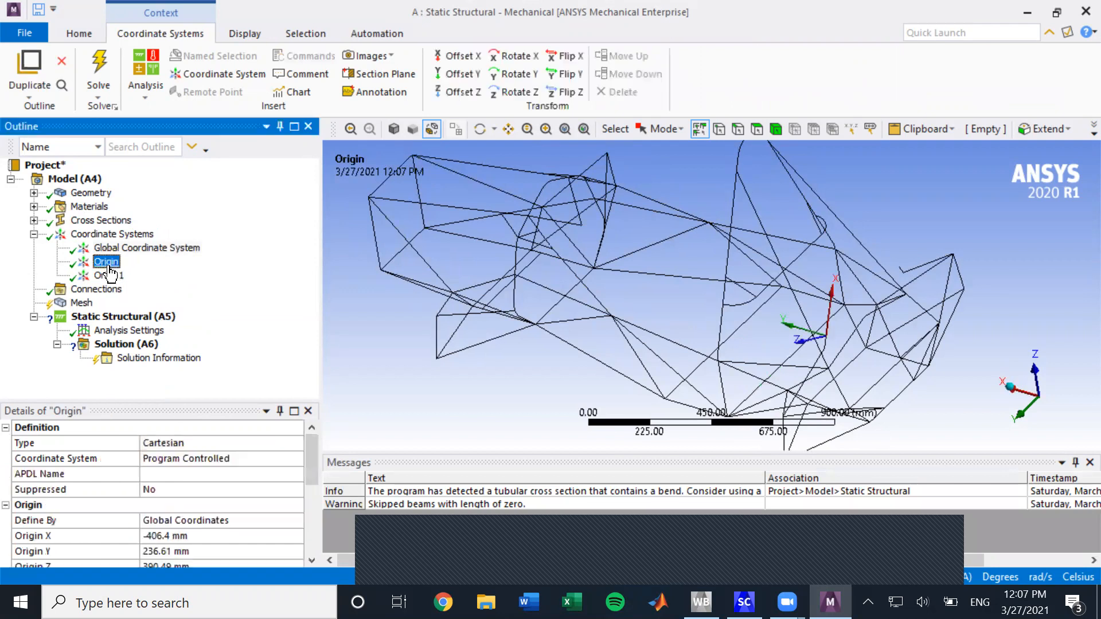
left_click(109, 276)
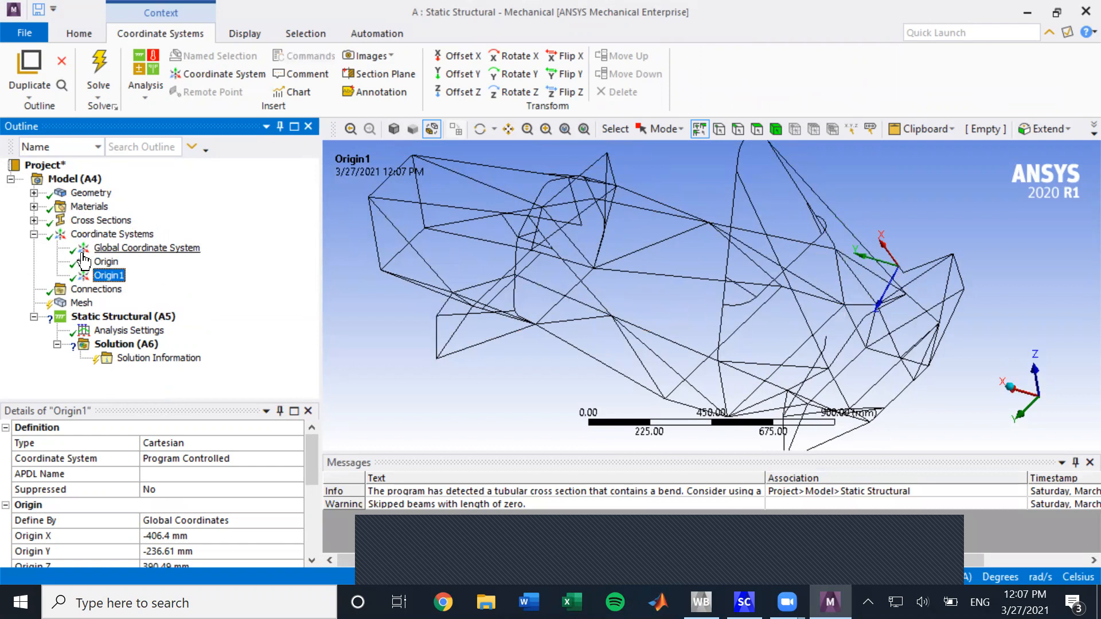
left_click(33, 234)
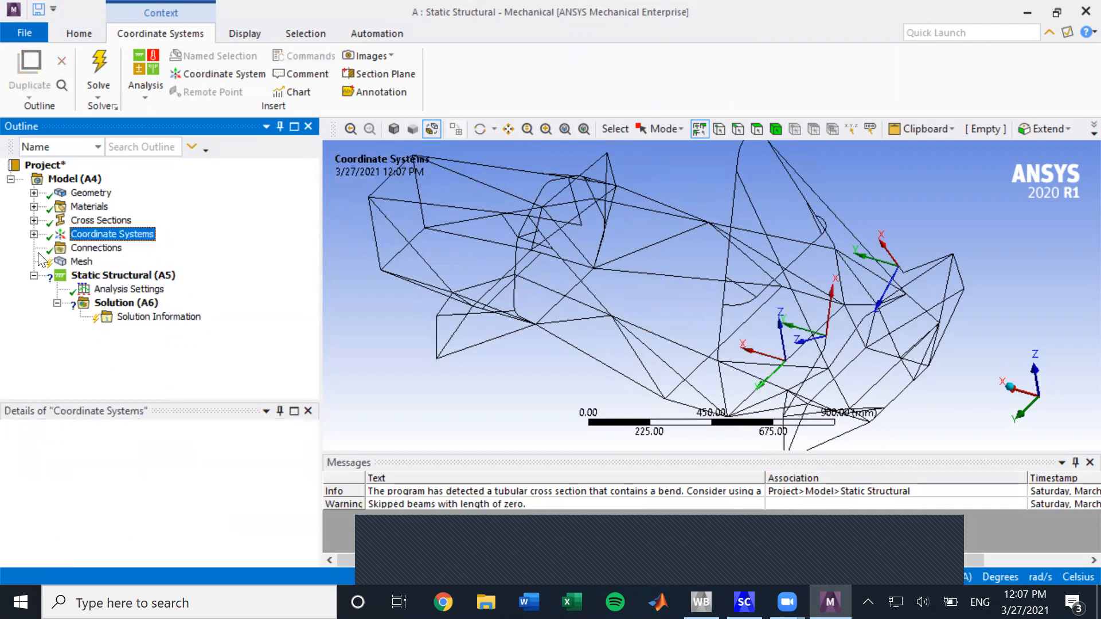
left_click(90, 250)
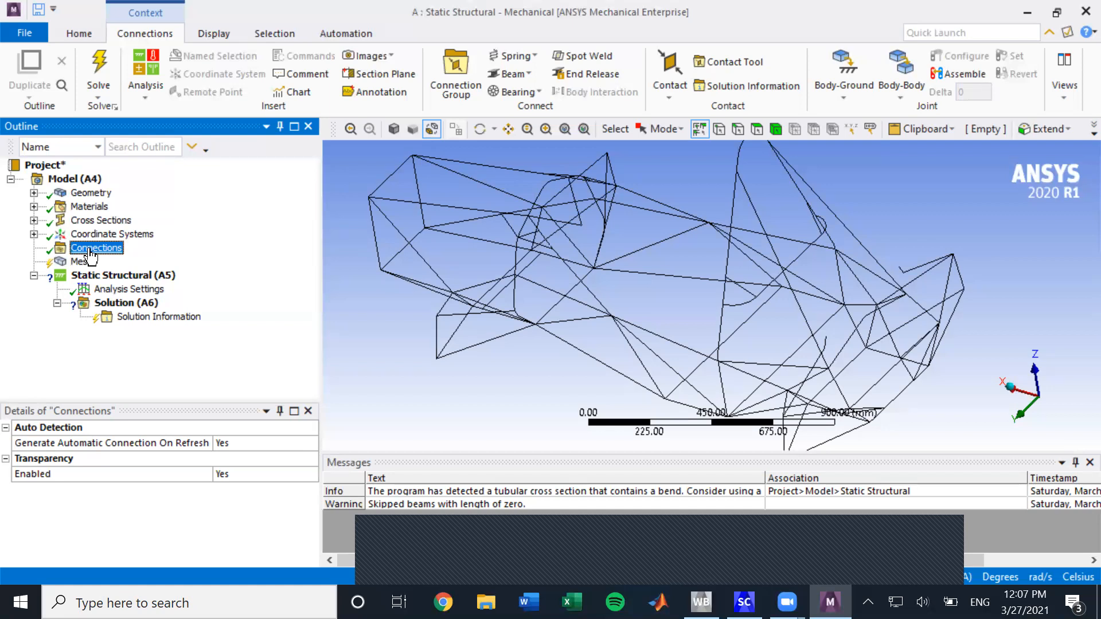
- Insert a Named Selection under Model (A4)
left_click(73, 179)
right_click(73, 179)
mouse_move(173, 196)
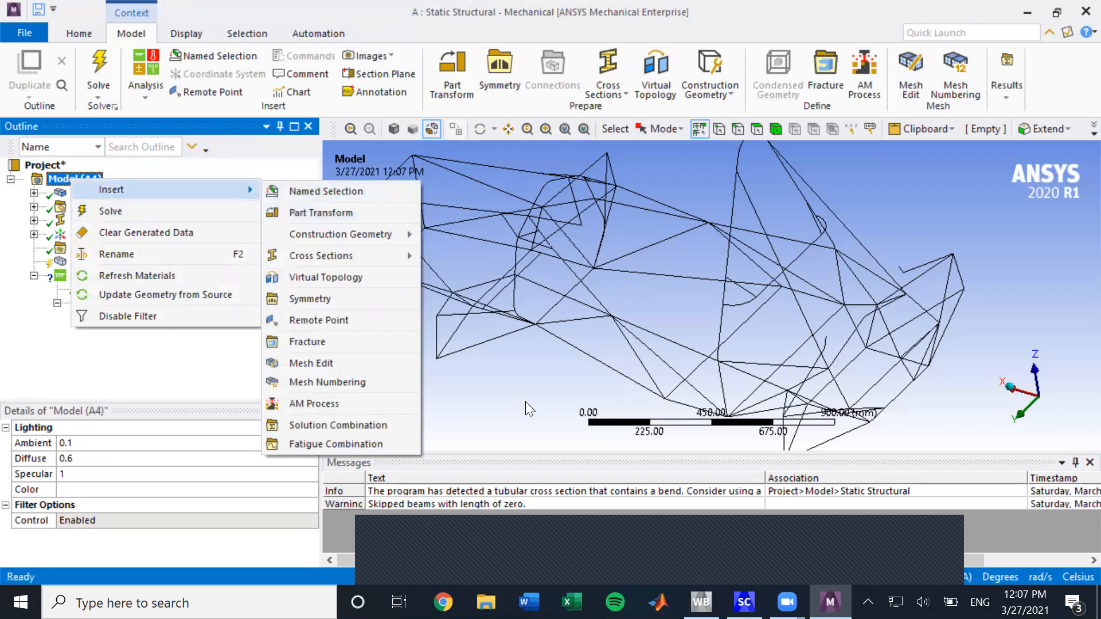
left_click(293, 191)
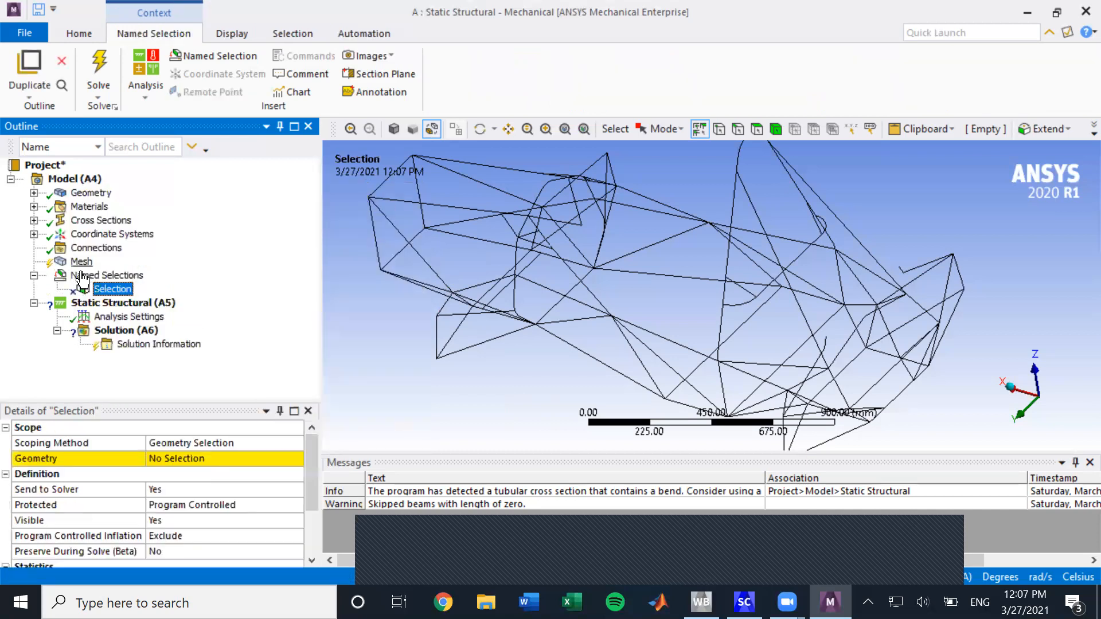
- Examine the joints between the chassis, A arms, uprights, pushrods and rockers at both ends of the wireframe
middle_click_drag(588, 306, 703, 299)
middle_click_drag(847, 277, 953, 238, "ctrl")
mouse_move(795, 310)
middle_mouse_down()
mouse_move(840, 290)
mouse_move(800, 301)
middle_mouse_up()
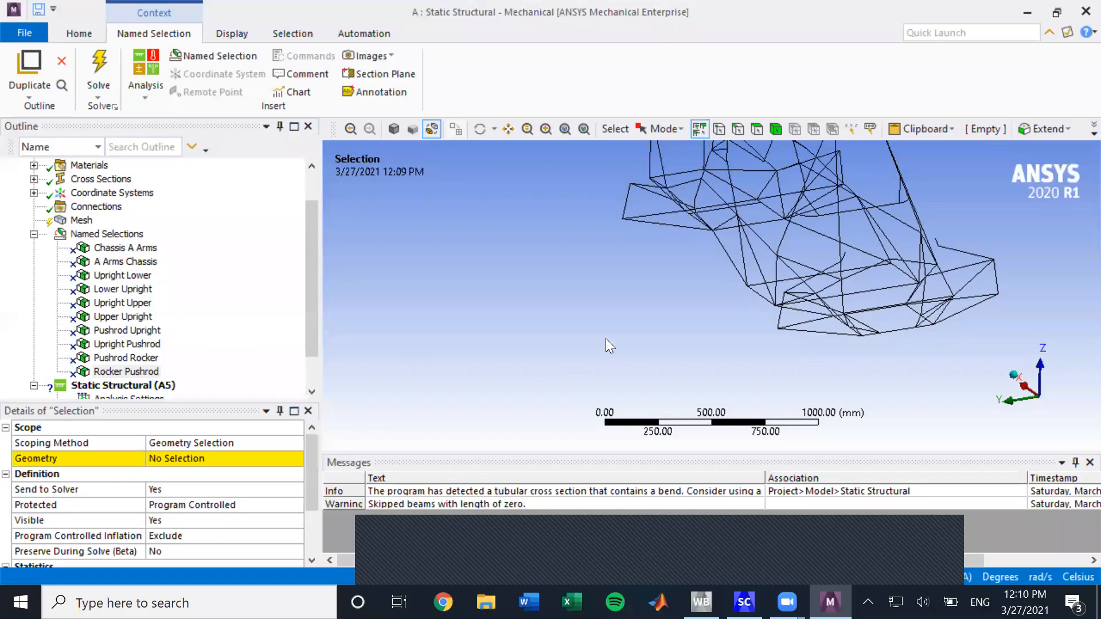
middle_click_drag(669, 250, 583, 299)
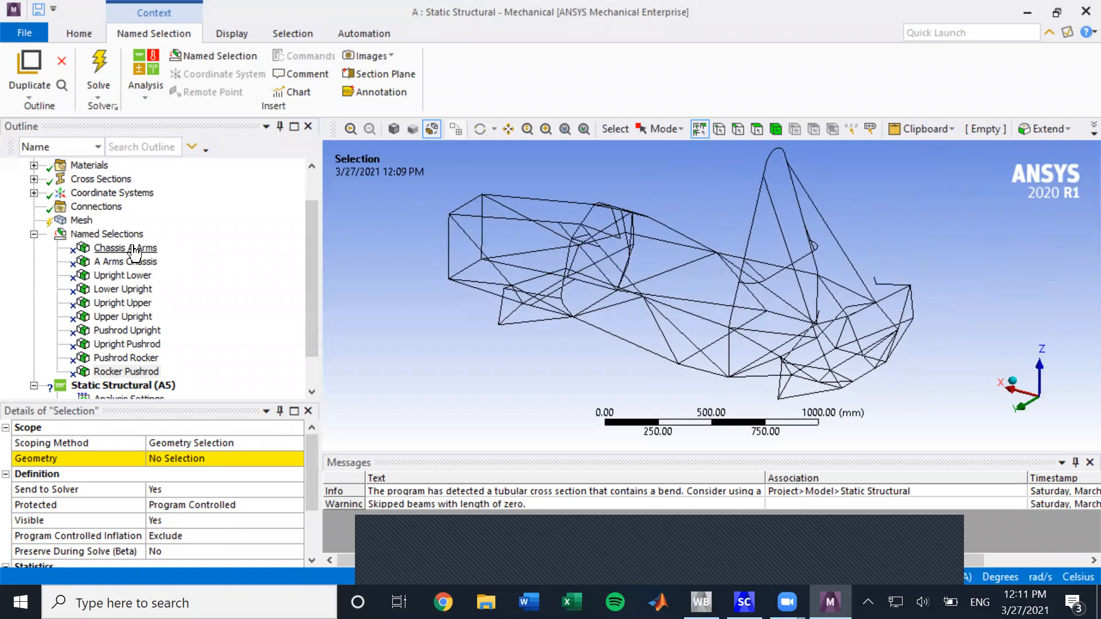
middle_click_drag(533, 325, 649, 275)
scroll(648, 321, "up", 3)
scroll(650, 275, "down", 1)
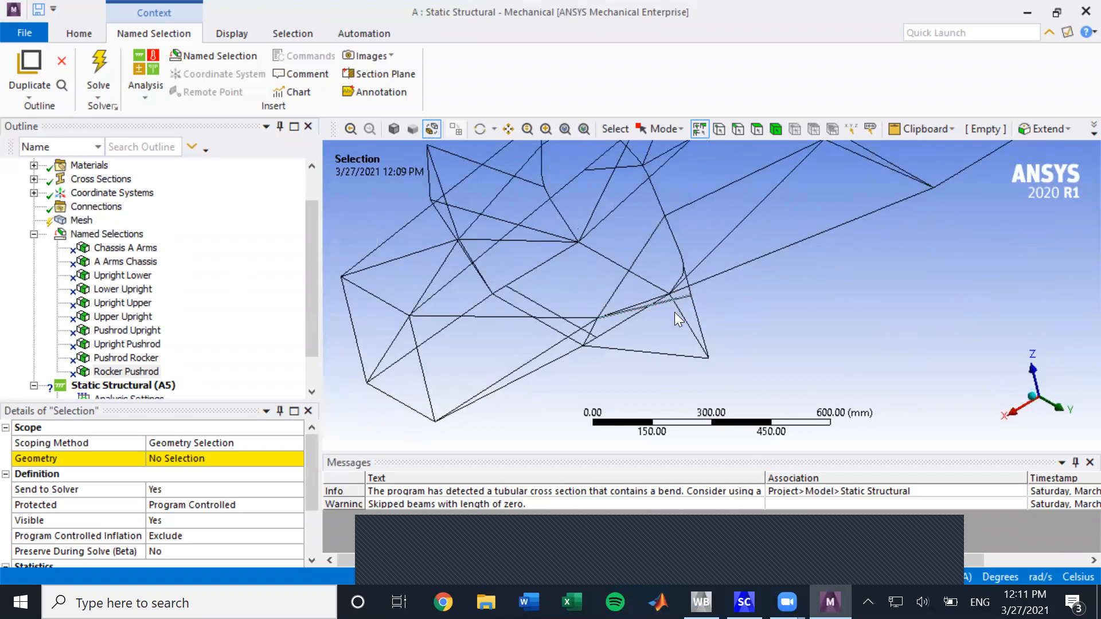
mouse_move(627, 343)
middle_mouse_down()
mouse_move(622, 319)
mouse_move(627, 339)
middle_mouse_up()
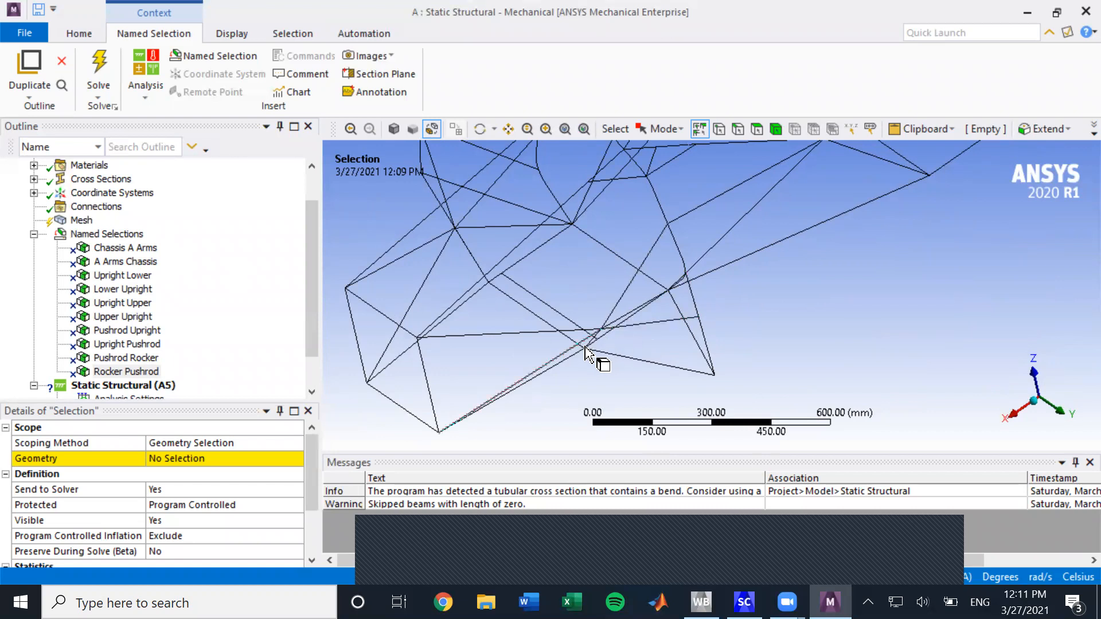
middle_click_drag(661, 337, 607, 280)
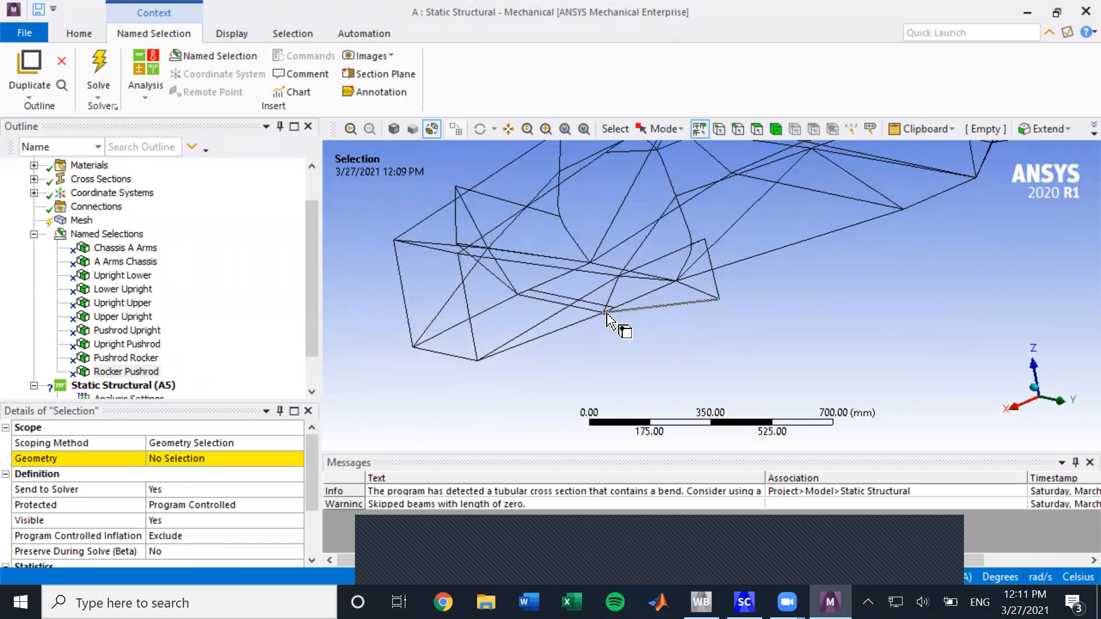
middle_click_drag(681, 329, 725, 332)
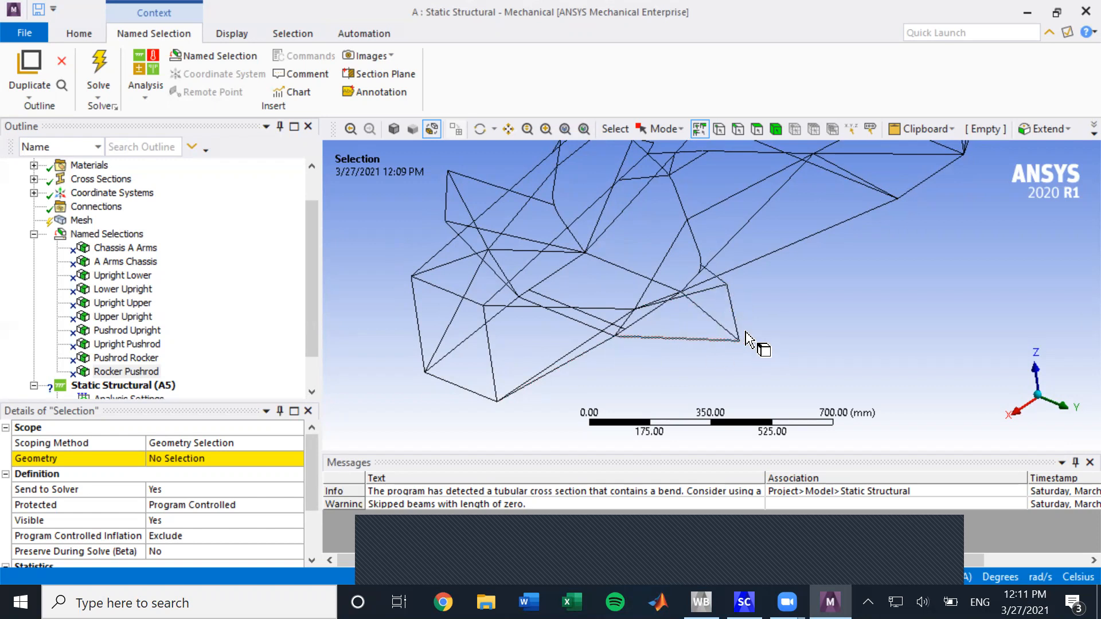
mouse_move(631, 347)
middle_mouse_down()
mouse_move(638, 360)
mouse_move(599, 327)
mouse_move(627, 346)
middle_mouse_up()
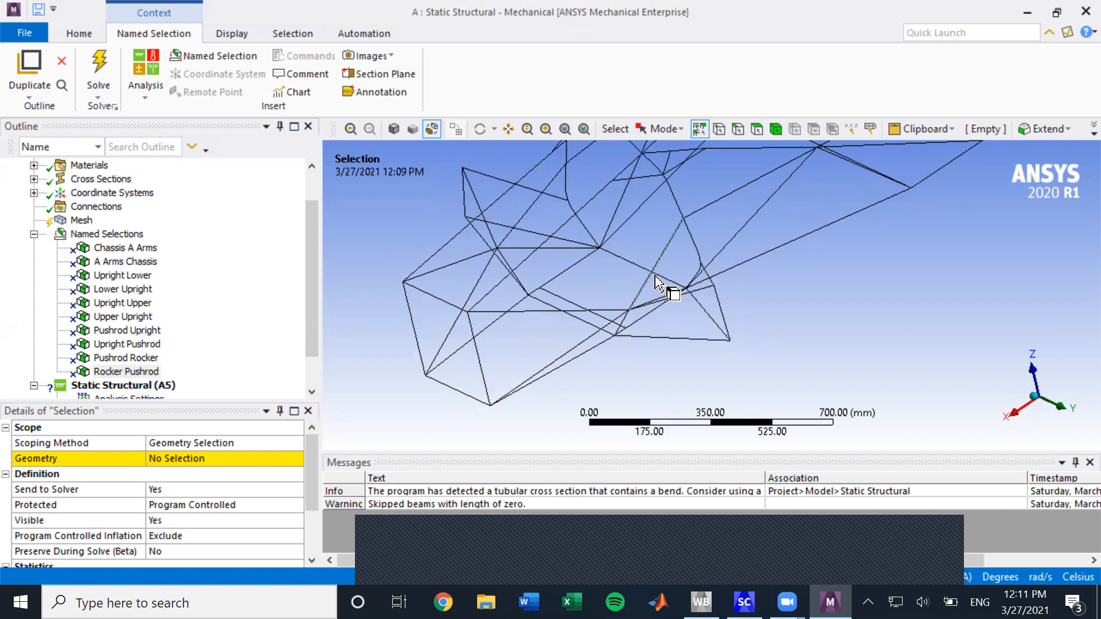
scroll(585, 292, "up", 3)
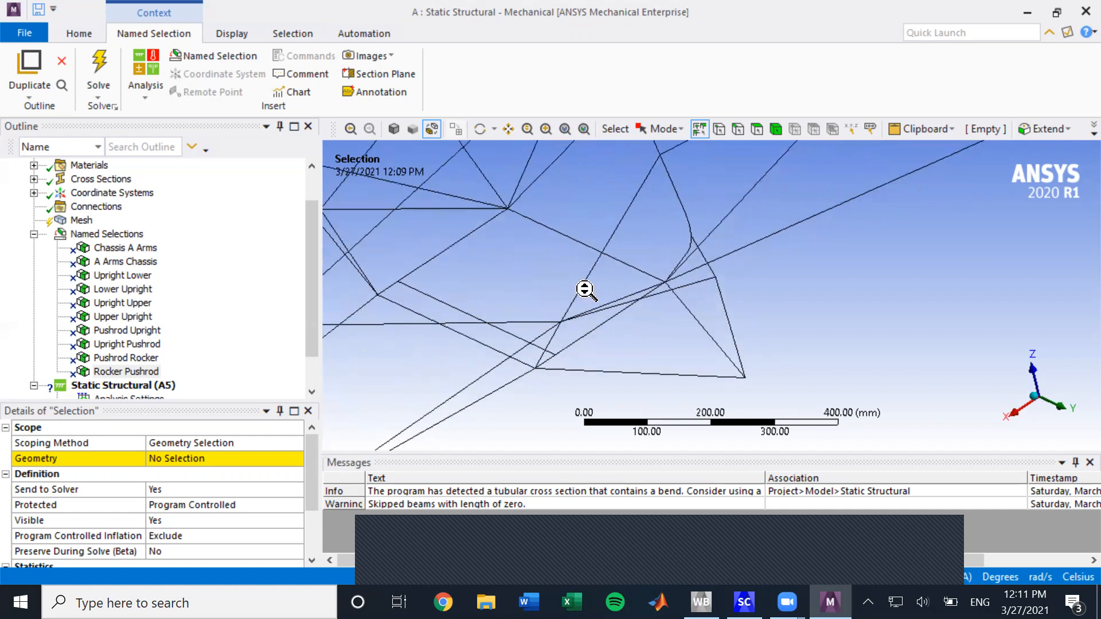
scroll(584, 290, "down", 5)
middle_click_drag(737, 216, 768, 293, "ctrl")
scroll(658, 330, "down", 2)
scroll(661, 331, "up", 5)
middle_click_drag(730, 318, 774, 336)
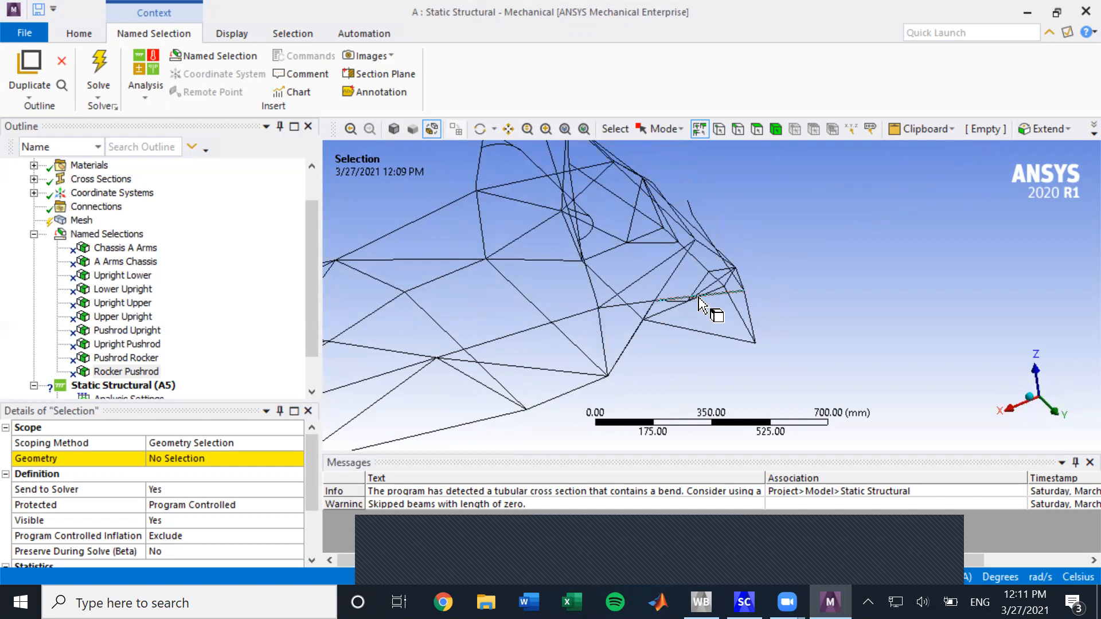
middle_click_drag(752, 298, 487, 348)
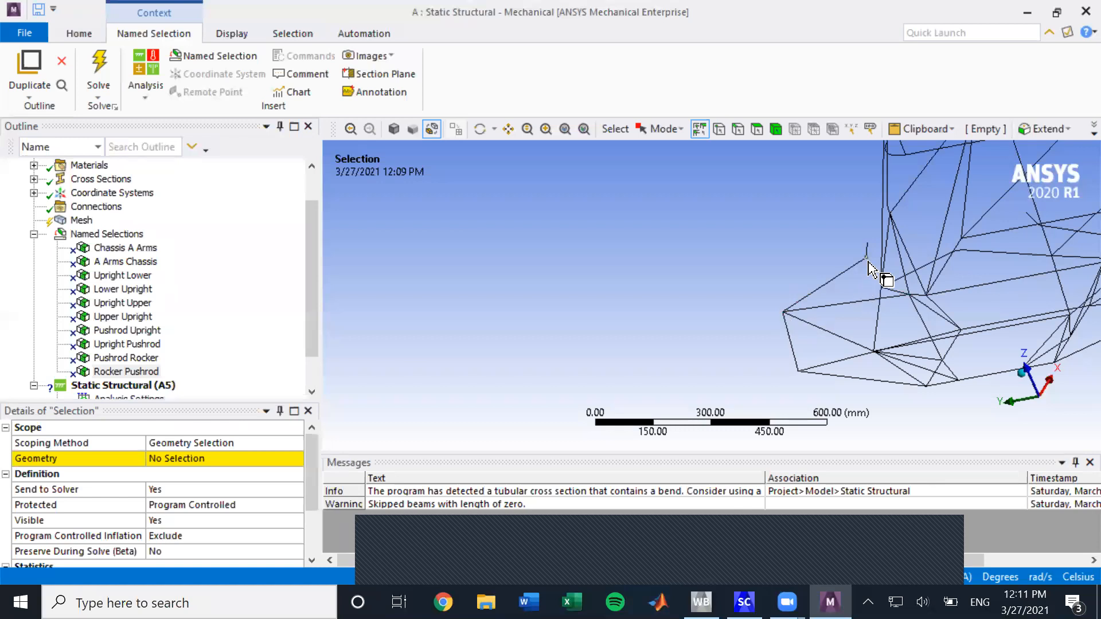
middle_click_drag(867, 268, 903, 319)
scroll(781, 310, "down", 3)
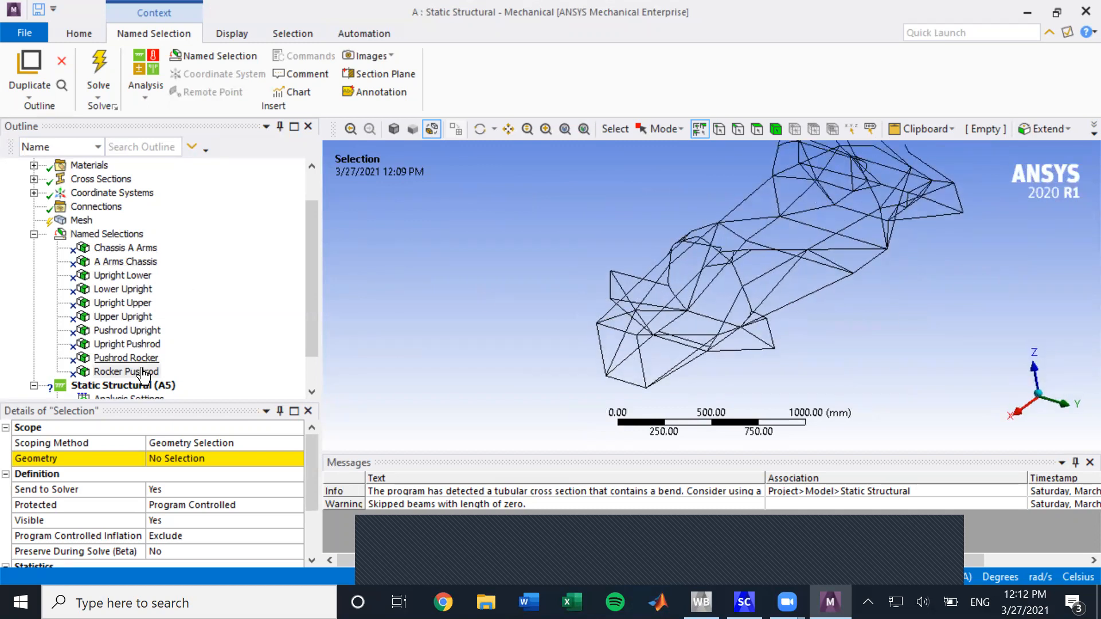
- Hide the bodies in the Chassis Beams group to expose the suspension members for the A Arms Chassis named selection
left_click(140, 253)
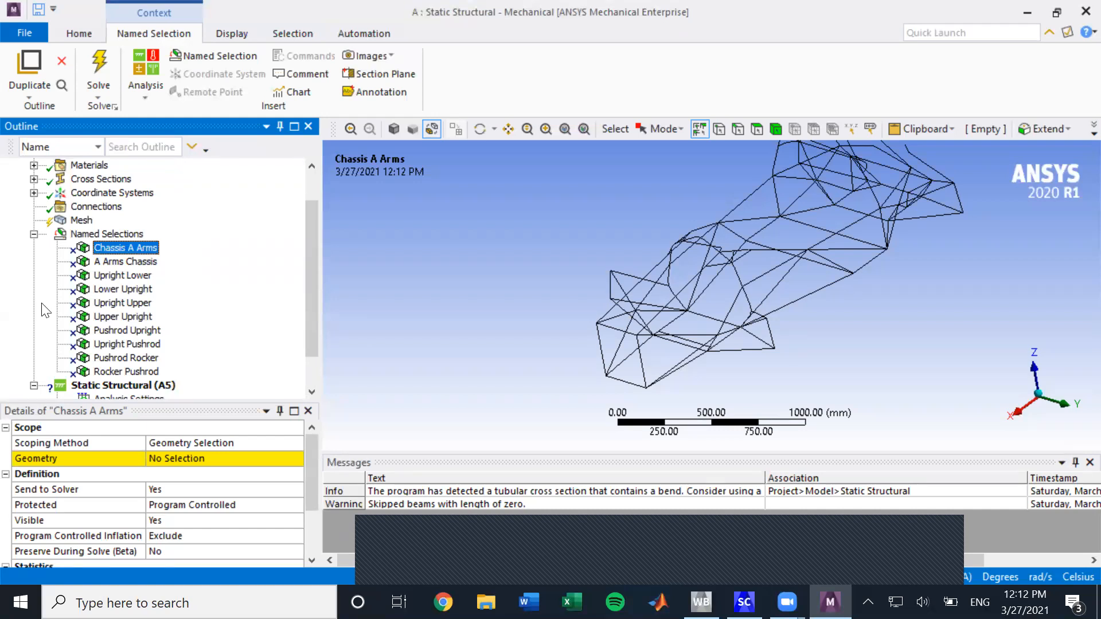
left_click(126, 262)
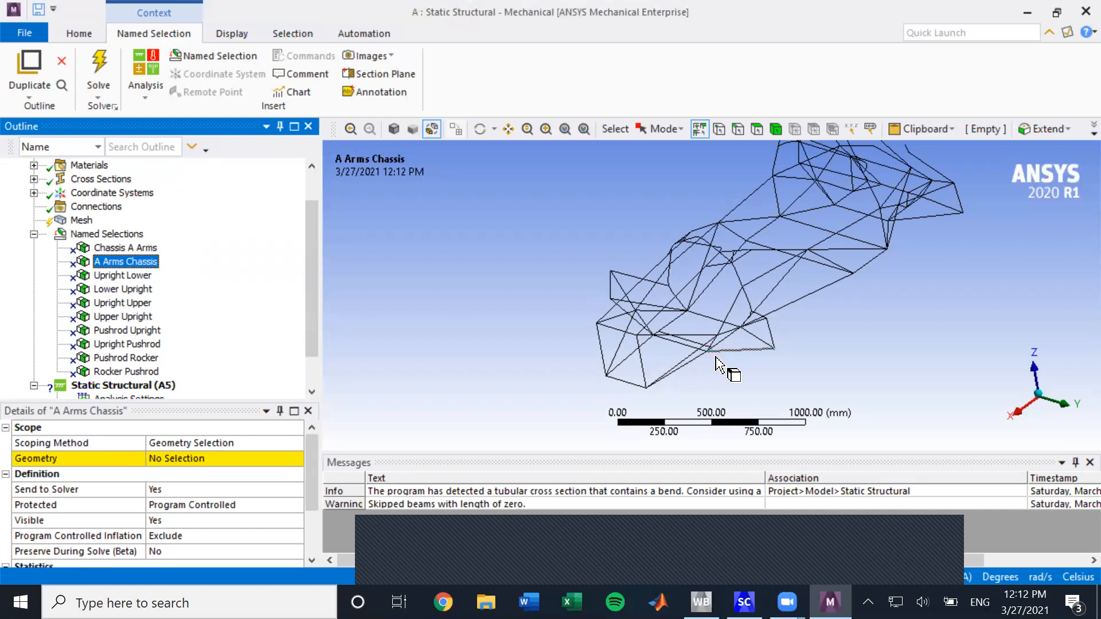
scroll(713, 364, "up", 2)
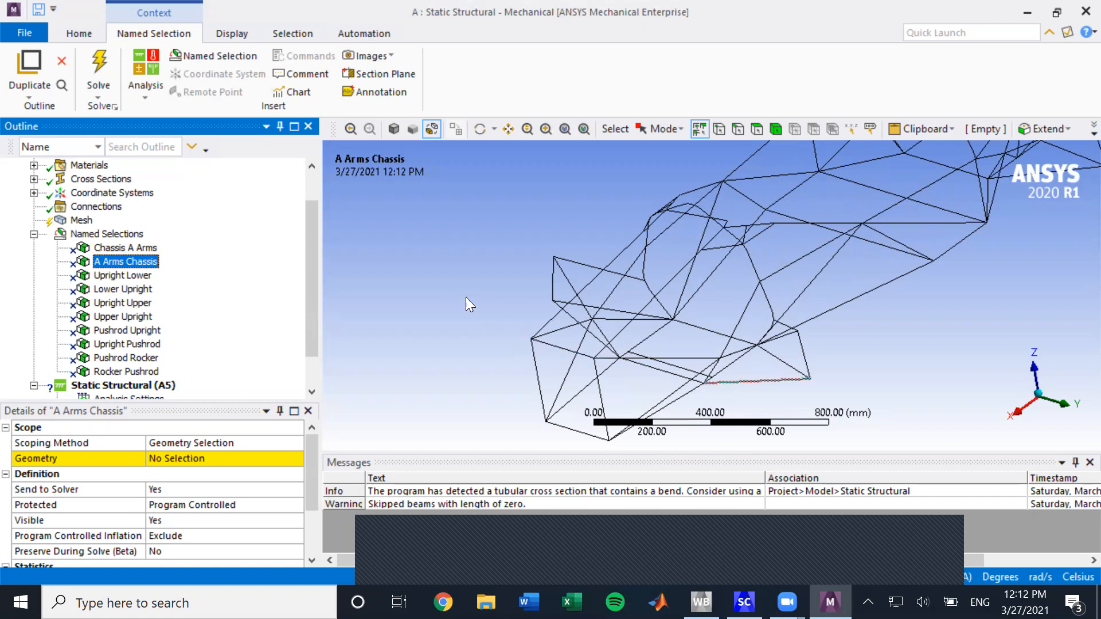
scroll(216, 259, "up", 1)
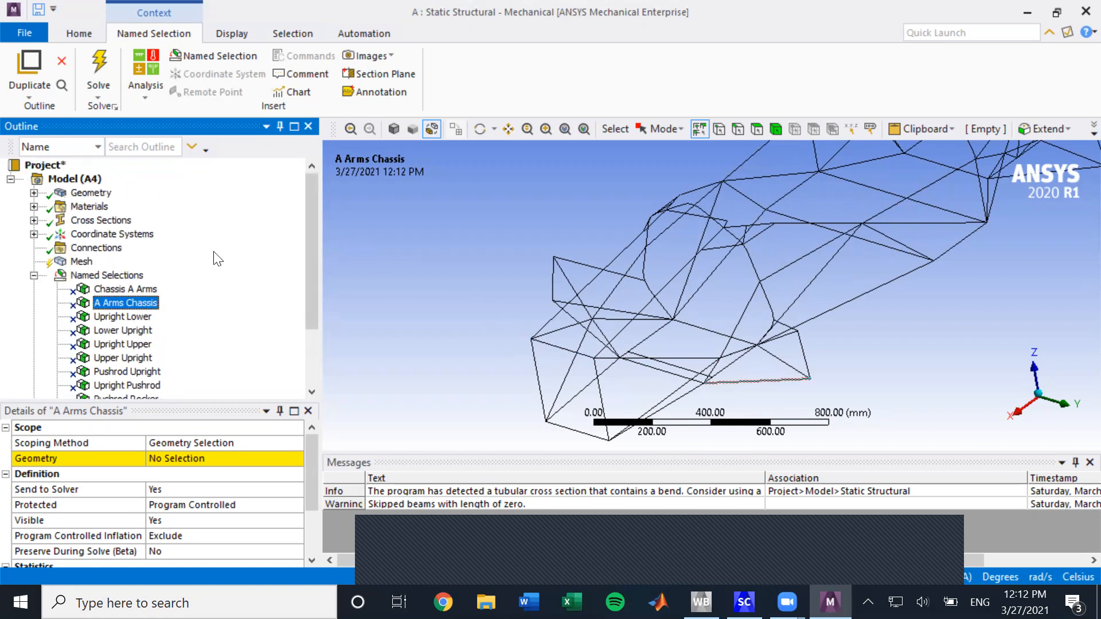
left_click(34, 193)
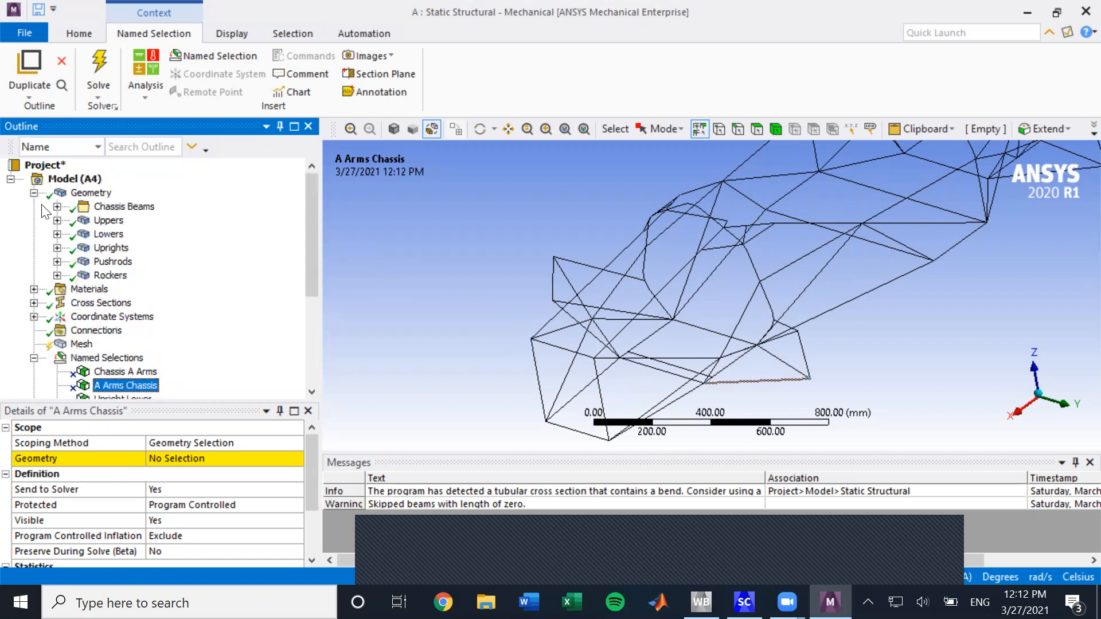
right_click(117, 210)
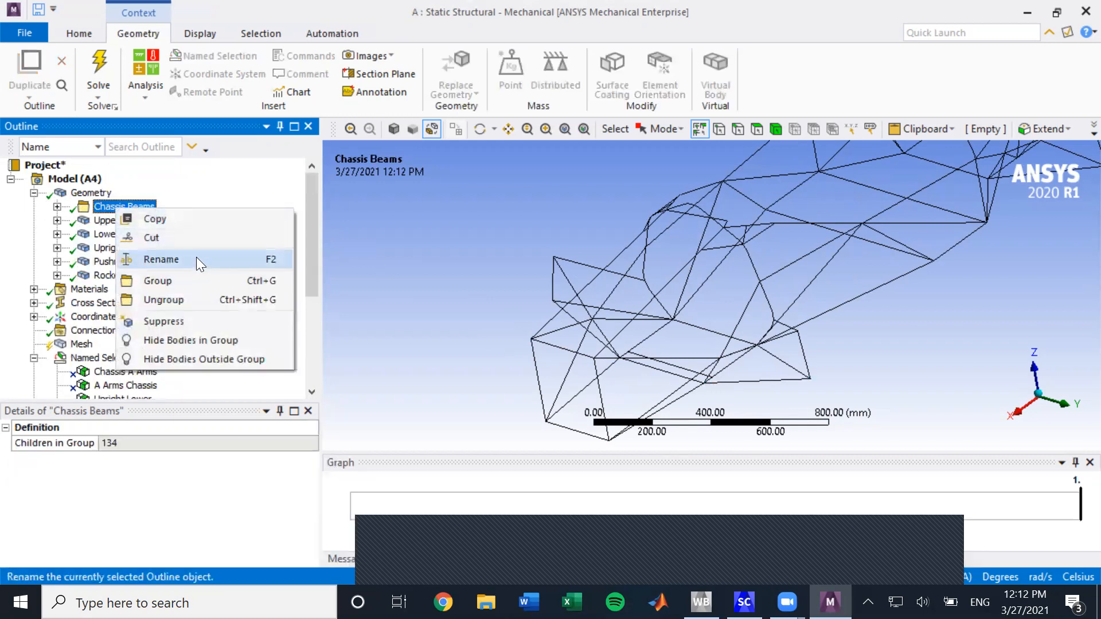
left_click(194, 339)
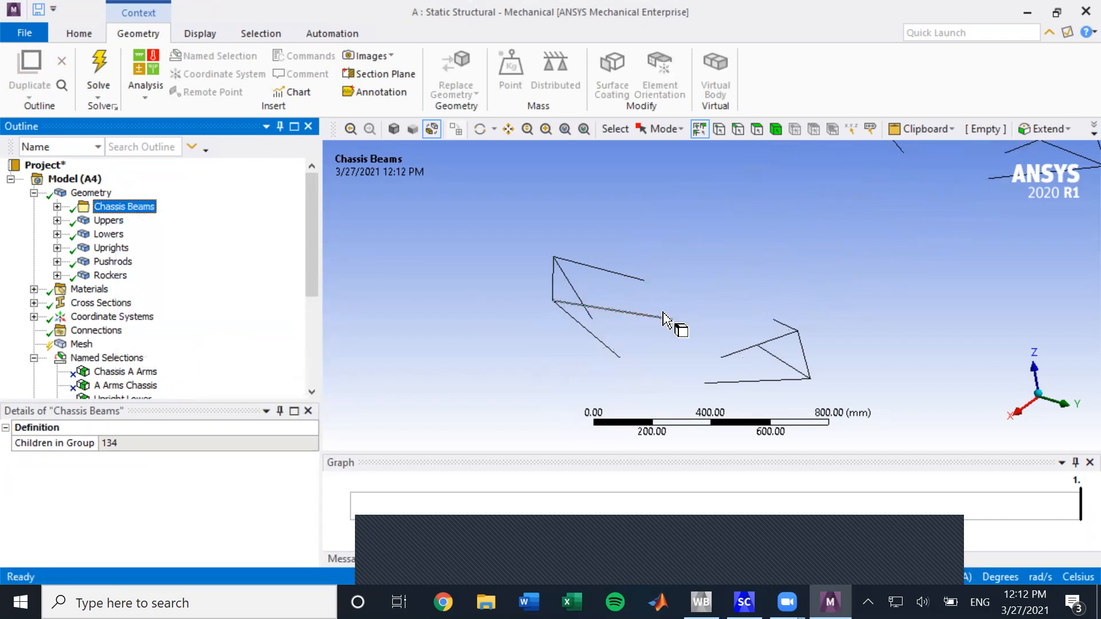
- Select the eight inboard end vertices of the A arms on both sides at the nearer end of the car
scroll(674, 305, "down", 2)
left_click(614, 361)
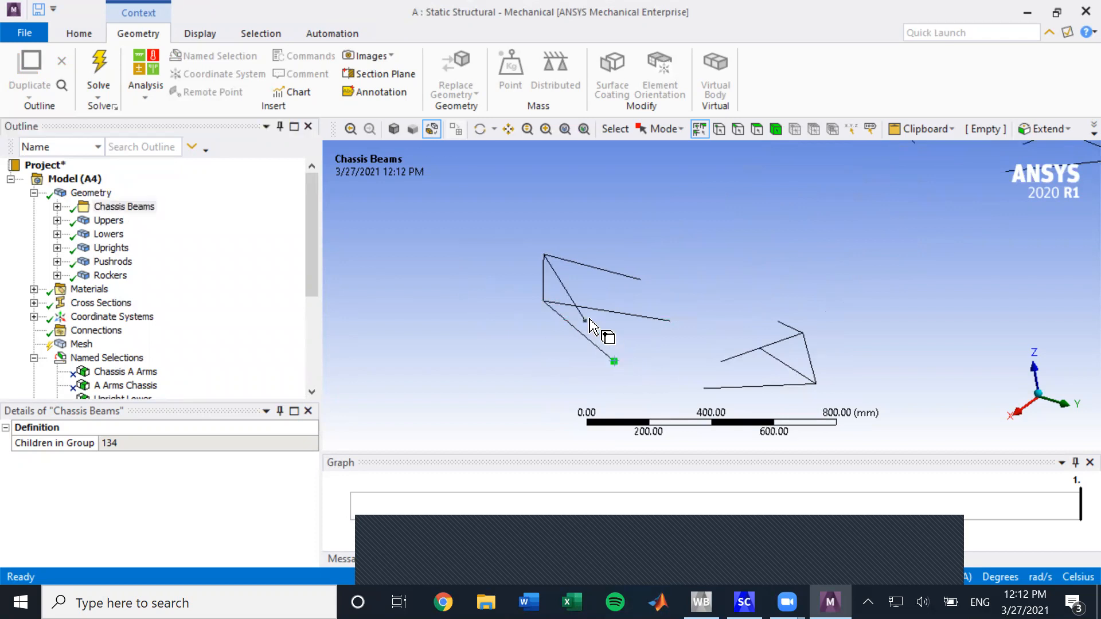
left_click(670, 320, "ctrl")
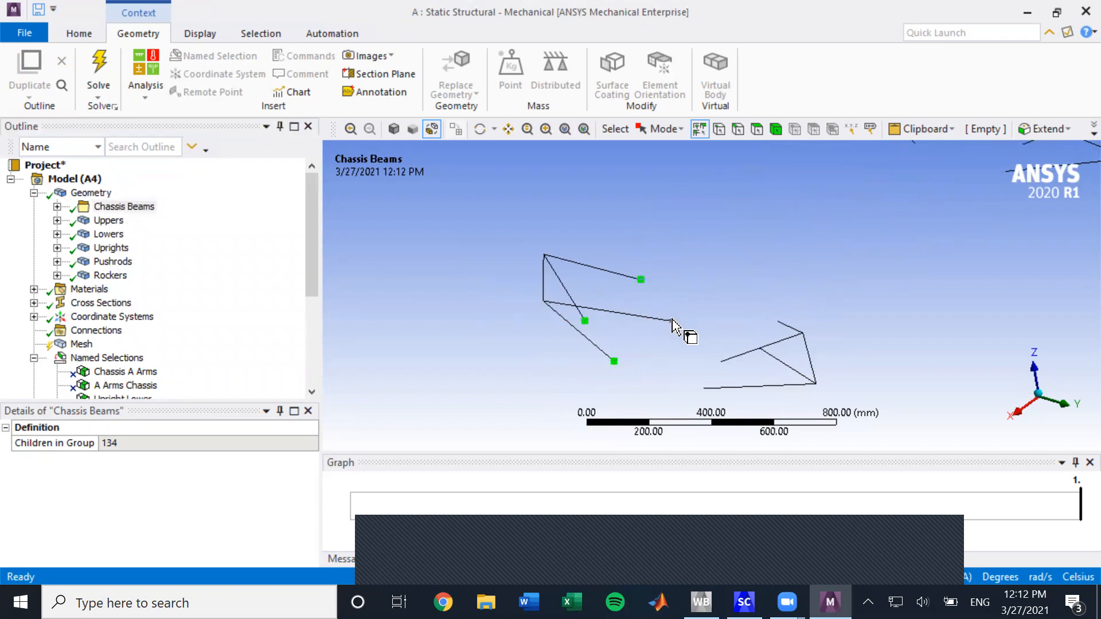
left_click(702, 388, "ctrl")
middle_click_drag(755, 271, 768, 255)
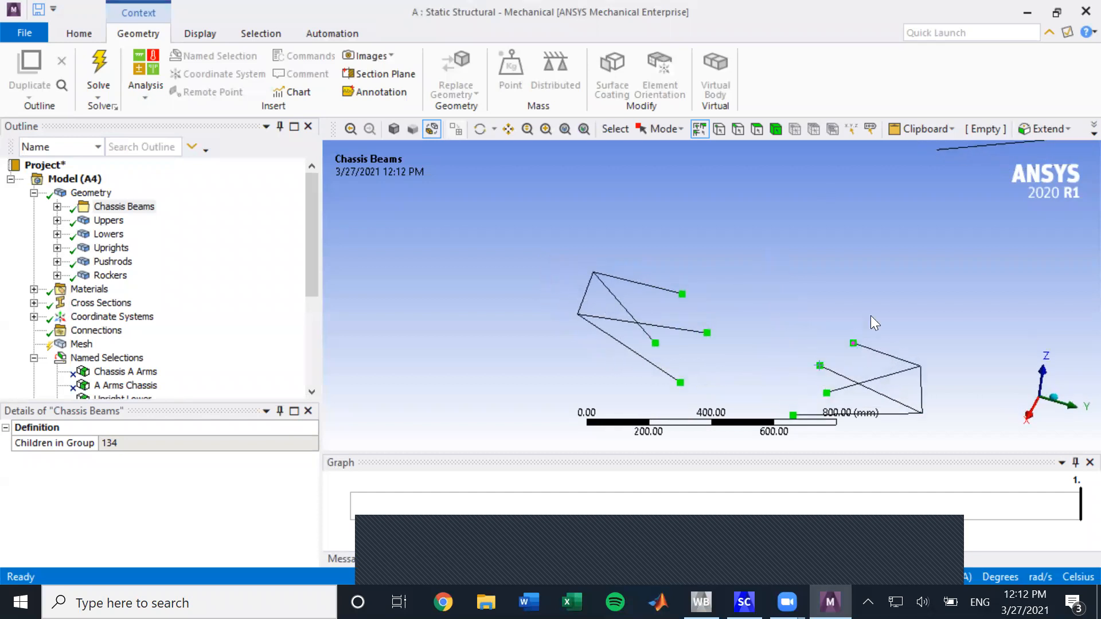
- Add the eight inboard A-arm end vertices at the opposite end of the car to the selection
scroll(894, 305, "up", 3)
scroll(908, 295, "down", 6)
middle_click_drag(903, 278, 807, 422, "ctrl")
scroll(803, 415, "down", 1)
left_click(689, 327, "ctrl")
left_click(674, 305, "ctrl")
left_click(690, 276, "ctrl")
left_click(706, 298, "ctrl")
left_click(754, 345, "ctrl")
left_click(773, 332, "ctrl")
left_click(787, 305, "ctrl")
middle_click_drag(755, 387, 720, 378)
scroll(136, 327, "down", 3)
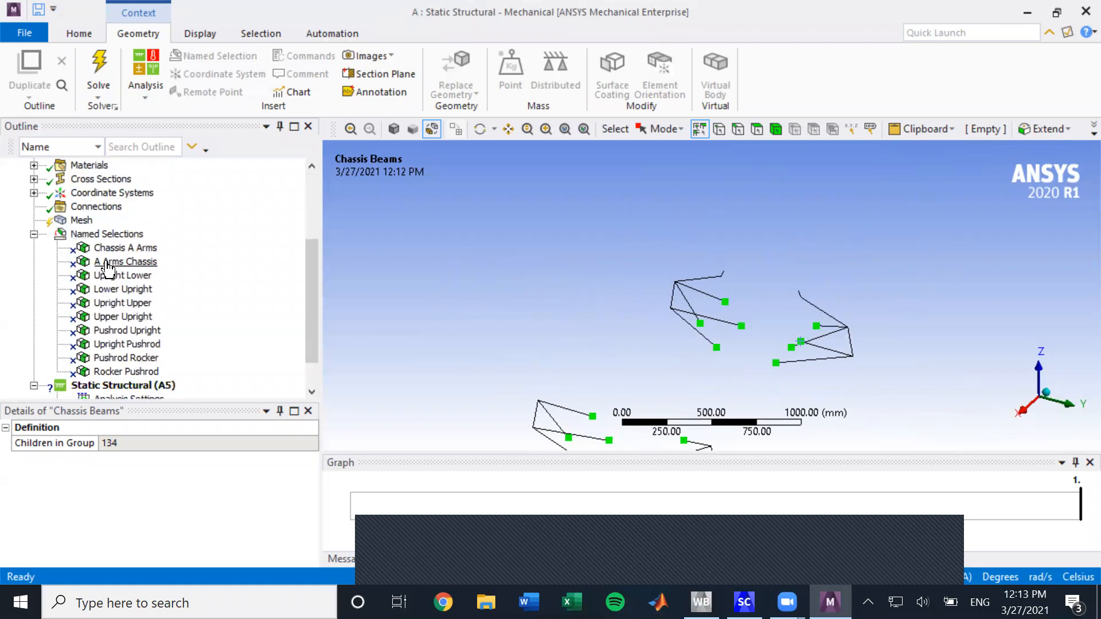
- Apply the selected A-arm end vertices as the geometry of the A Arms Chassis named selection
left_click(107, 265)
left_click(188, 457)
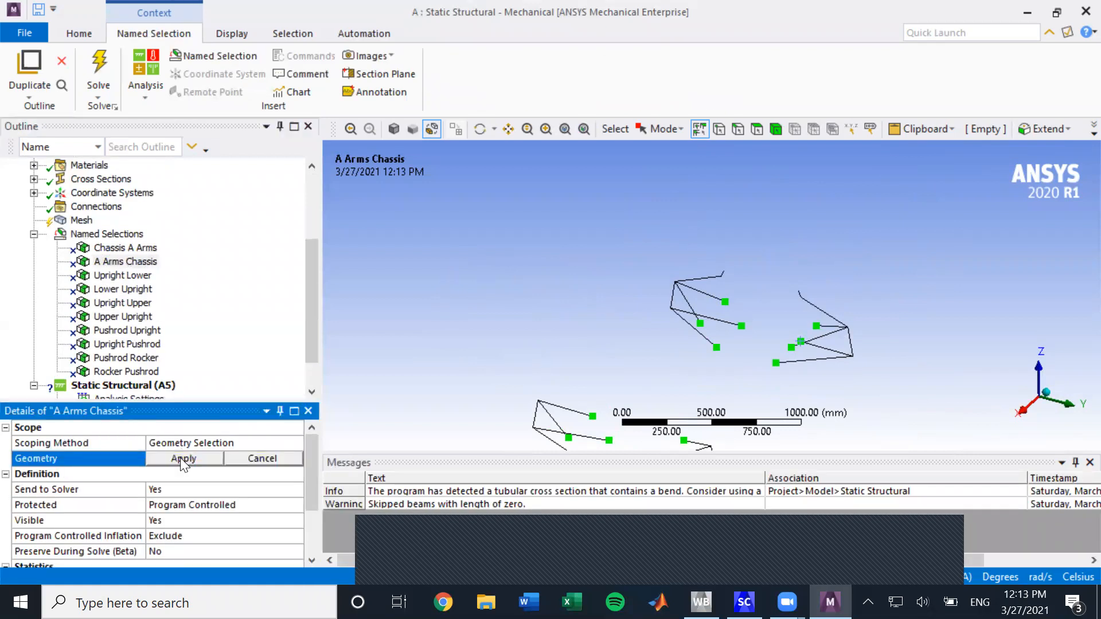
left_click(180, 457)
- Show all bodies again and hide everything outside the Chassis Beams group to isolate the chassis
left_click(121, 248)
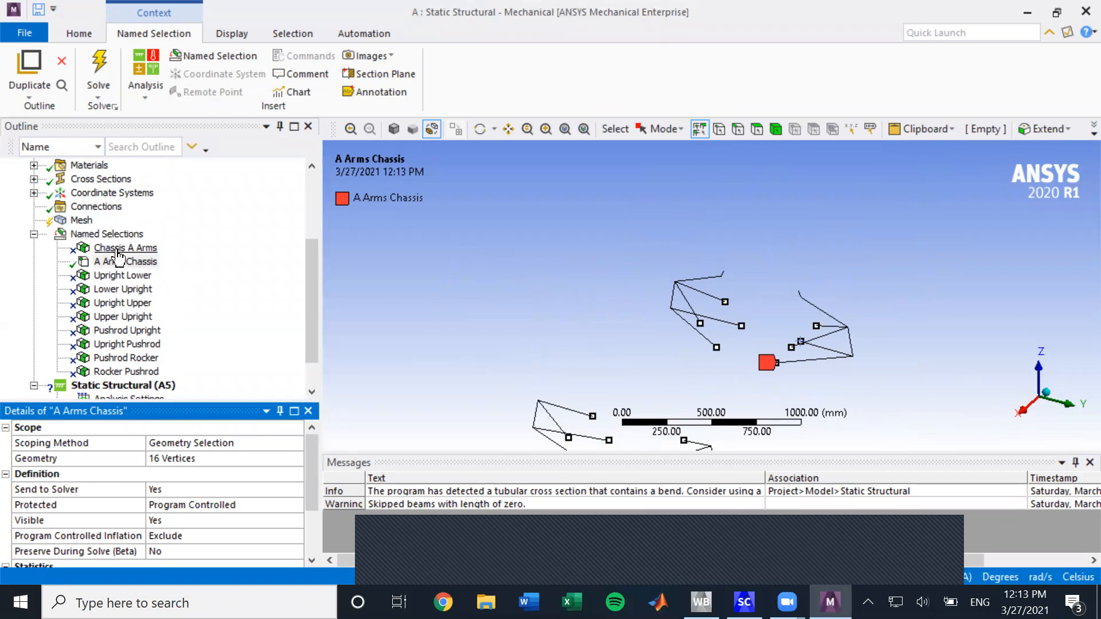
scroll(115, 235, "up", 3)
right_click(117, 206)
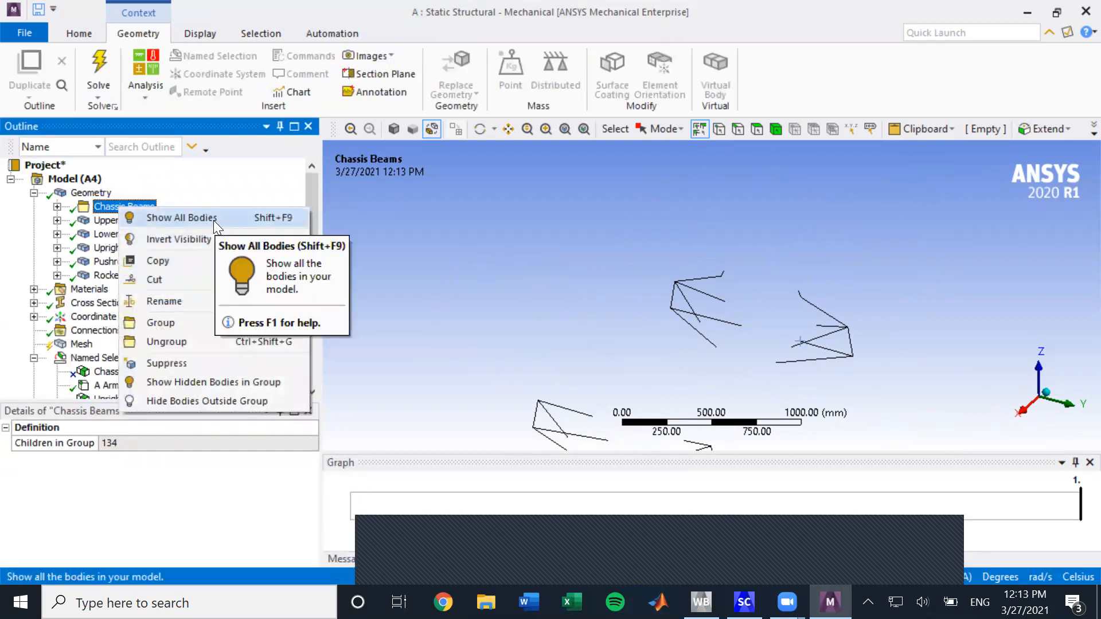
left_click(209, 401)
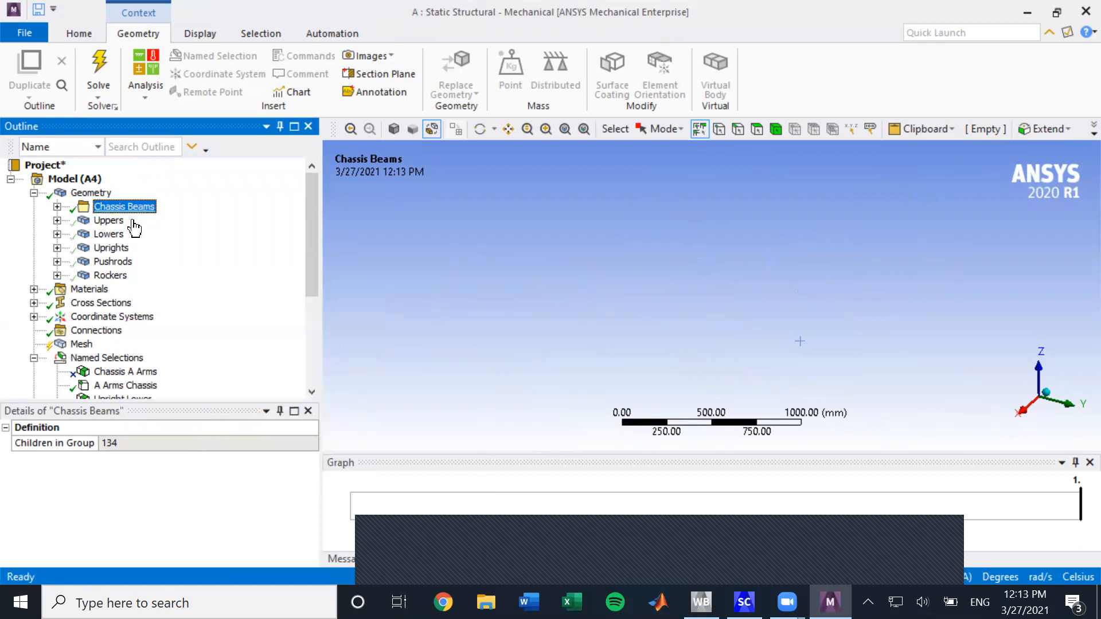
right_click(126, 211)
left_click(186, 212)
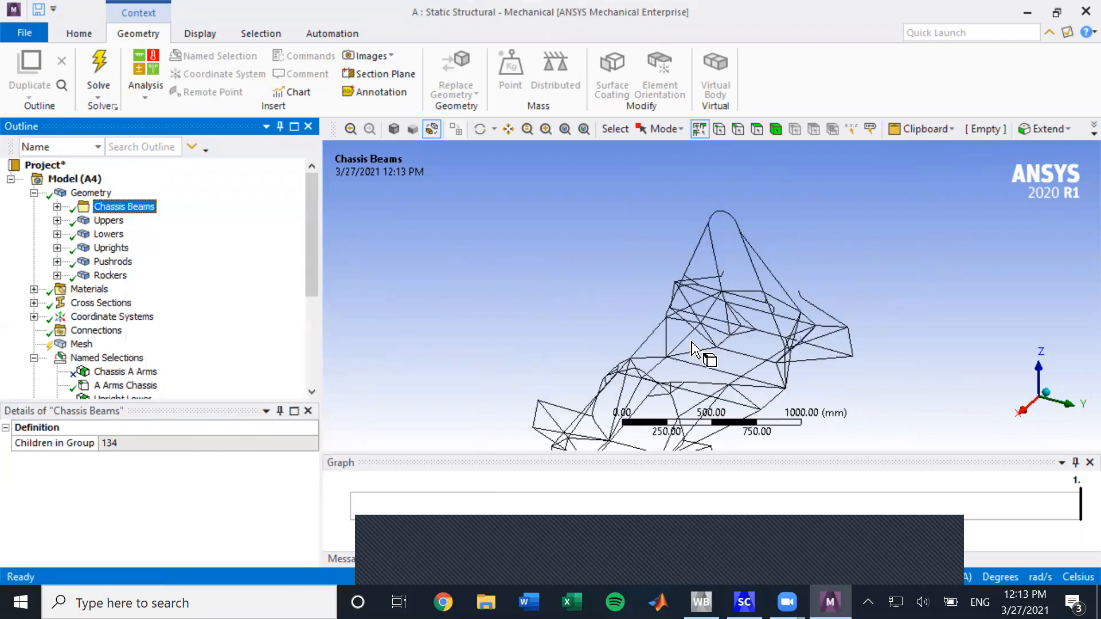
scroll(692, 342, "up", 3)
right_click(120, 207)
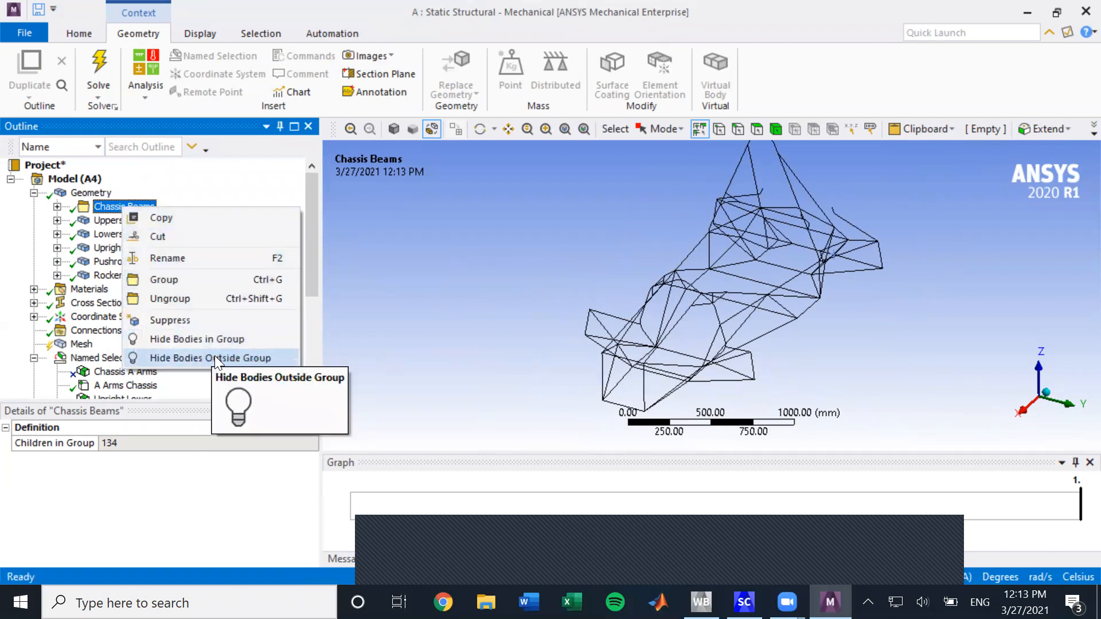
left_click(216, 358)
- Restrict picking to vertices and select the four A-arm attachment vertices on one side of the chassis's box-shaped end
middle_click_drag(449, 344, 576, 361)
scroll(636, 383, "up", 3)
middle_click_drag(637, 383, 694, 300)
left_click(680, 297)
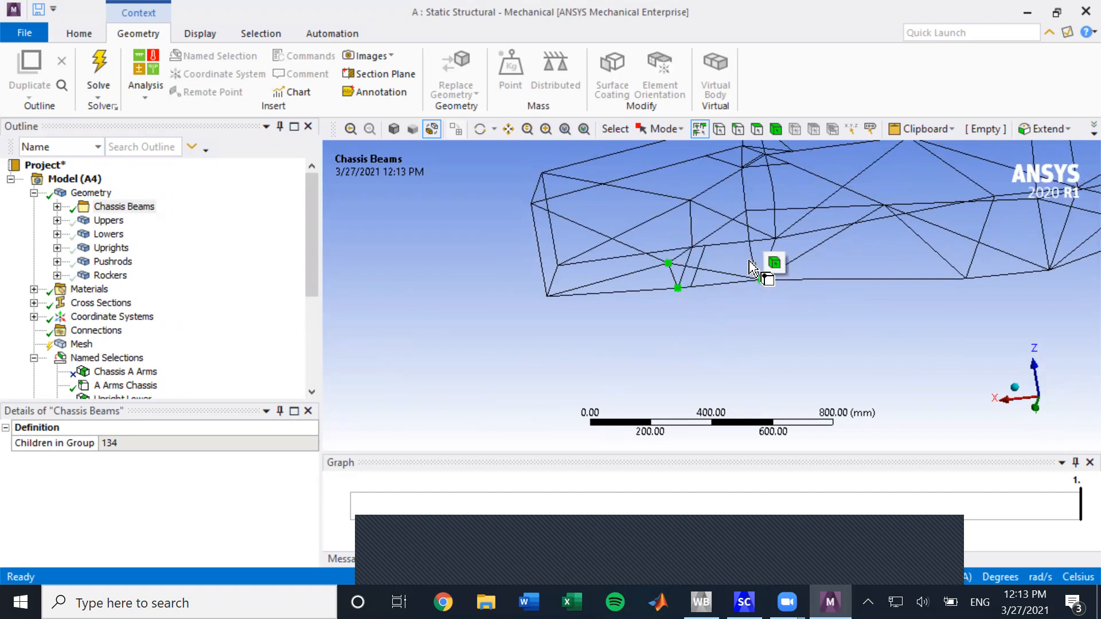
scroll(755, 258, "up", 2)
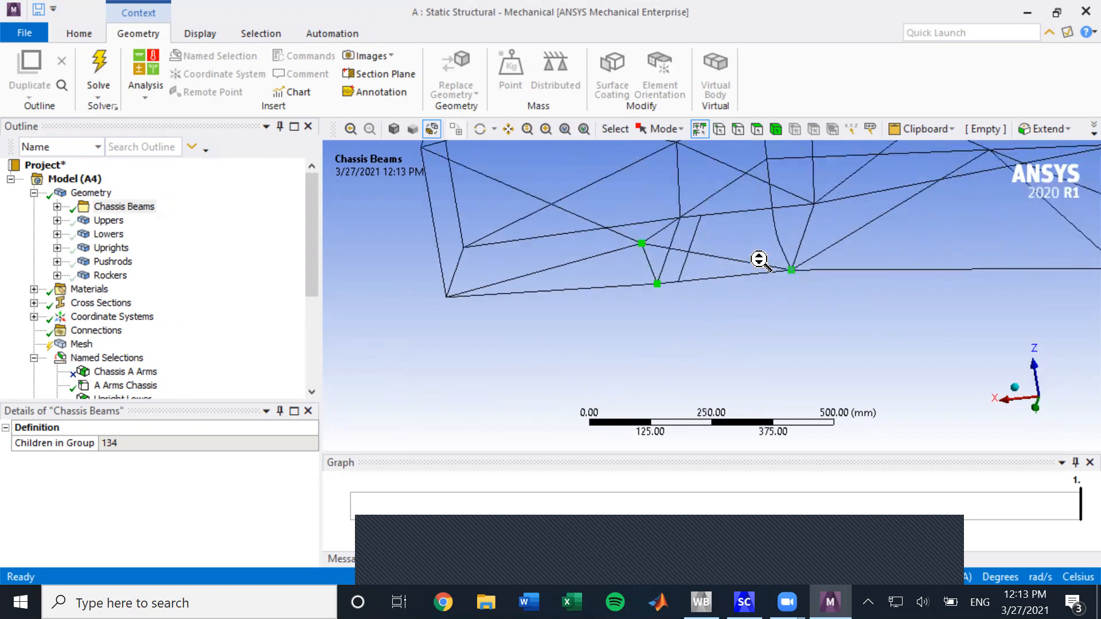
middle_click_drag(790, 242, 747, 298, "ctrl")
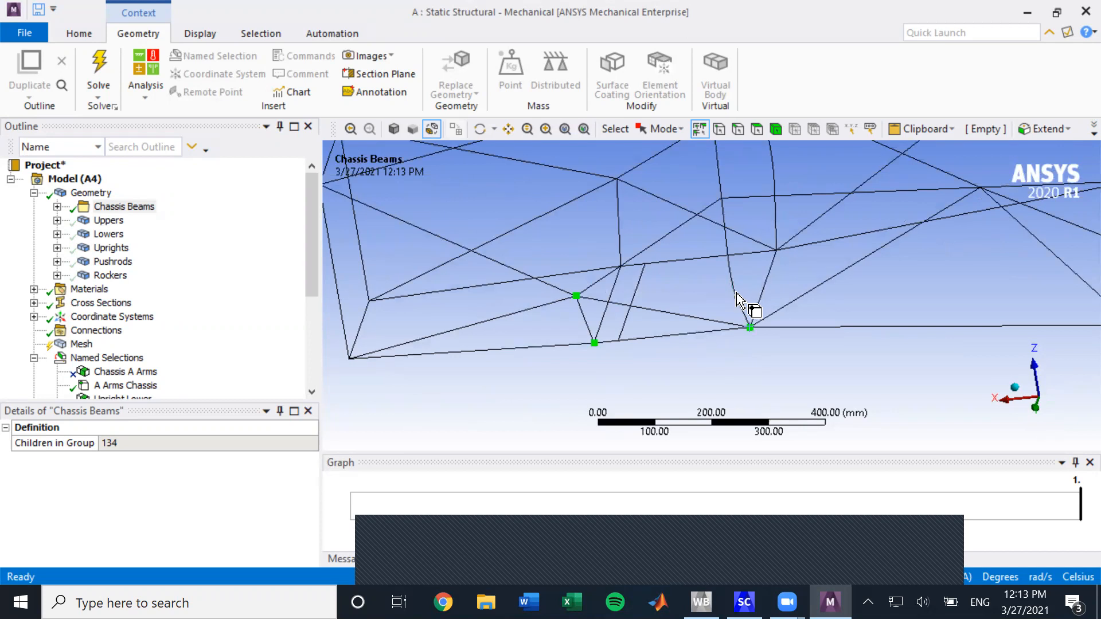
left_click(719, 129)
left_click(576, 297)
left_click(594, 344, "ctrl")
left_click(748, 324, "ctrl")
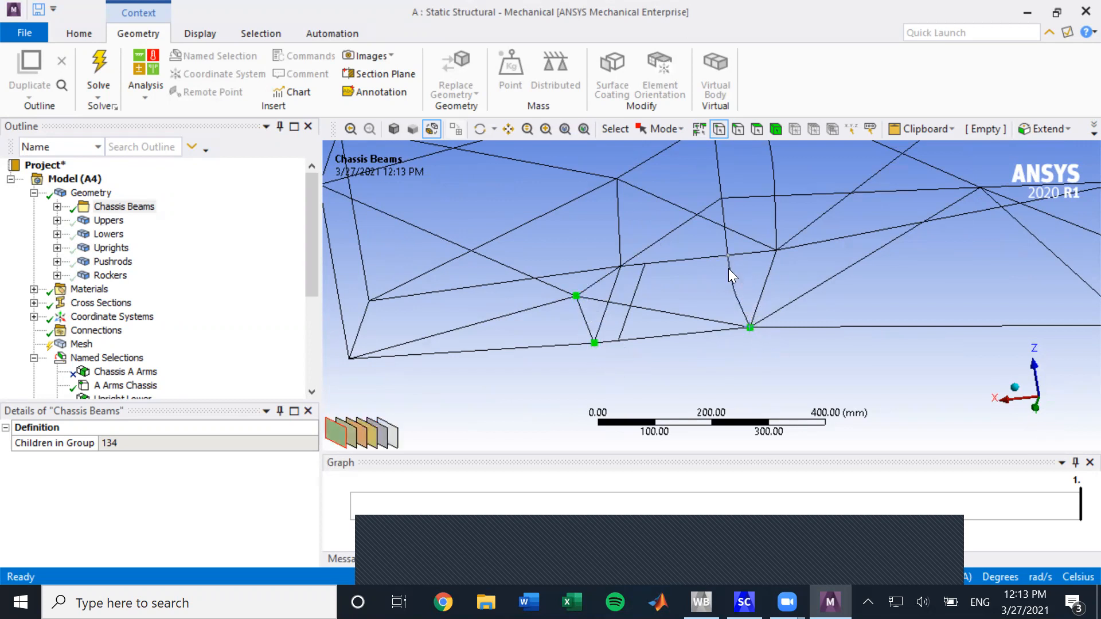
left_click(731, 280, "ctrl")
- Add the eight A-arm attachment vertices on both sides of the chassis's opposite end to the selection
scroll(739, 371, "up", 1)
scroll(740, 369, "down", 3)
middle_click_drag(740, 369, 538, 347, "ctrl")
middle_click_drag(871, 309, 586, 395, "ctrl")
left_click(748, 296, "ctrl")
left_click(758, 331, "ctrl")
left_click(876, 321, "ctrl")
middle_click_drag(879, 321, 827, 234)
left_click(853, 299, "ctrl")
left_click(549, 322, "ctrl")
left_click(659, 321, "ctrl")
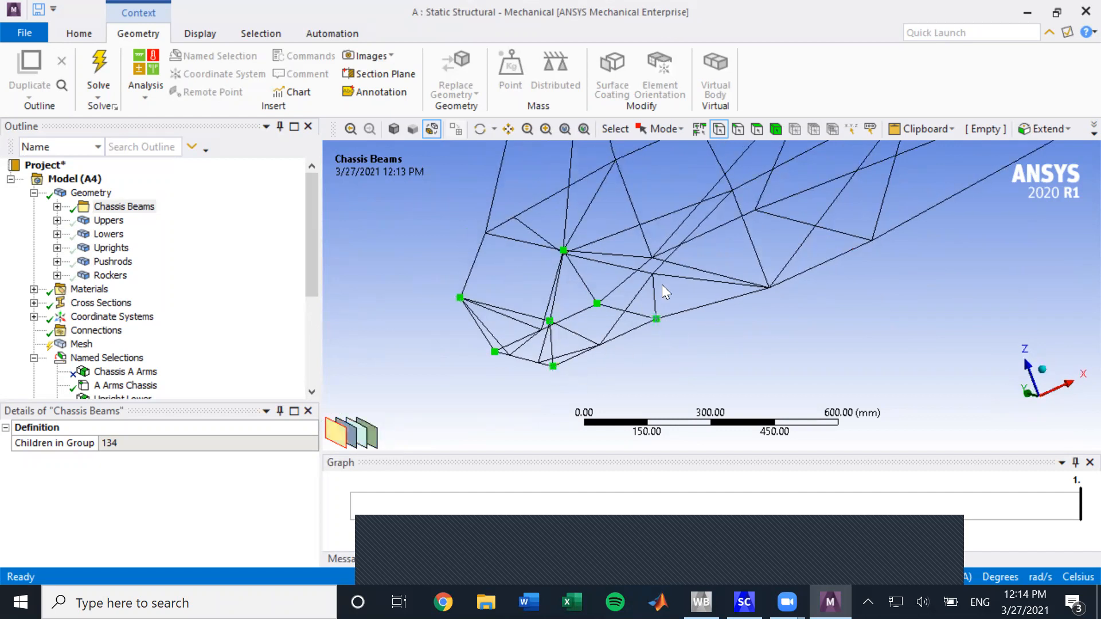
- Add the four A-arm attachment vertices on the remaining side of the box-shaped end to the selection
middle_click_drag(654, 276, 684, 322)
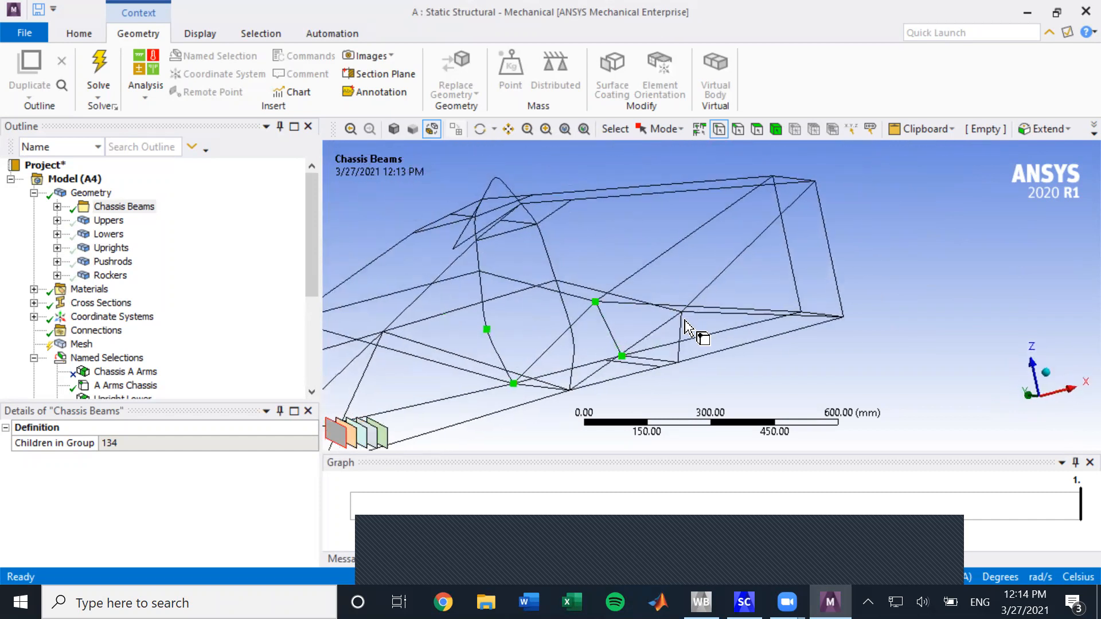
left_click(684, 319, "ctrl")
left_click(678, 364, "ctrl")
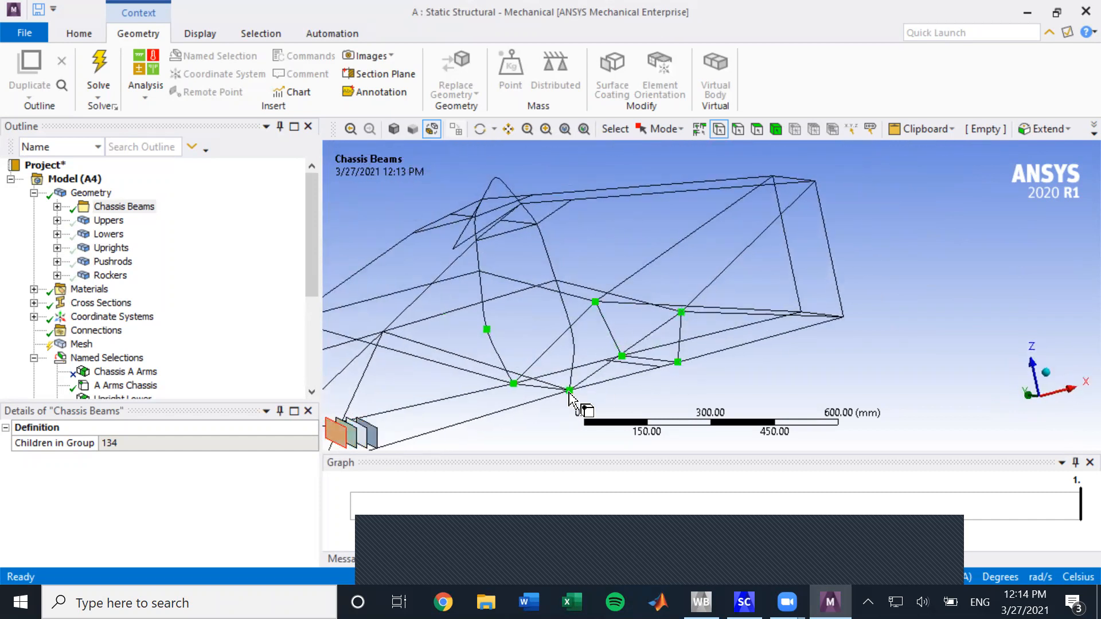
left_click(573, 341, "ctrl")
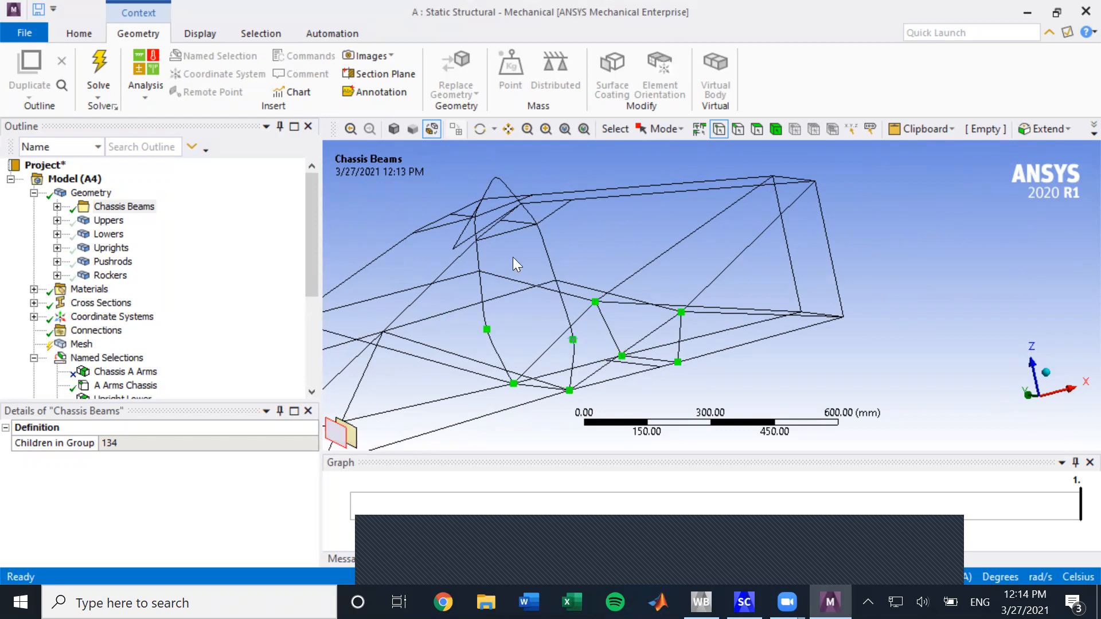
- Apply the selected chassis vertices as the geometry of the Chassis A Arms named selection
left_click(125, 371)
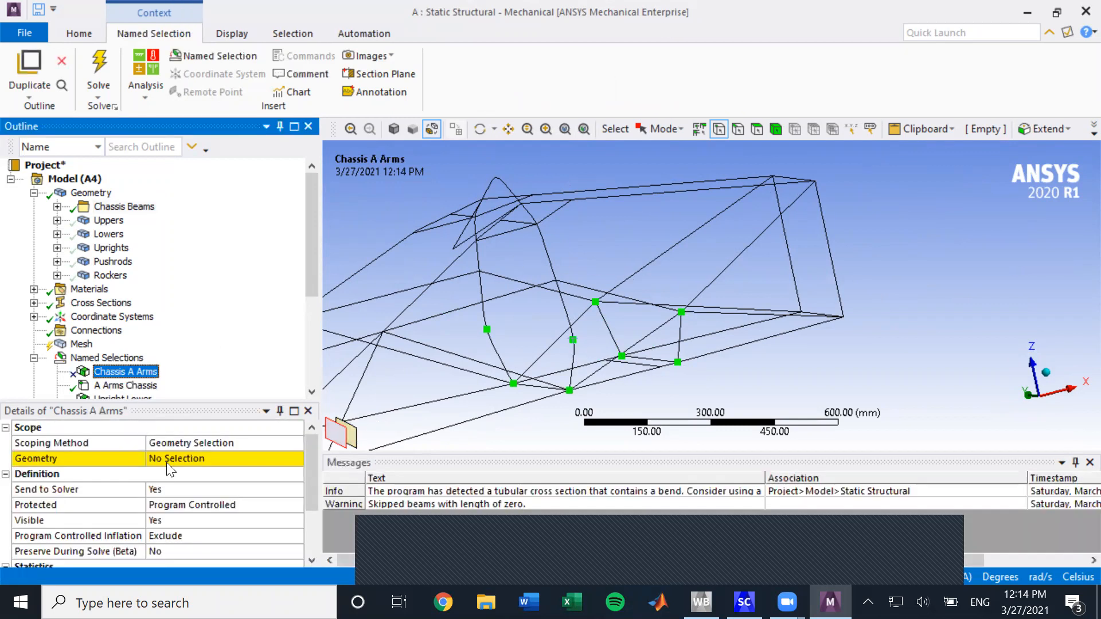
left_click(166, 460)
left_click(172, 460)
- Check the vertices of the Chassis A Arms named selection at both ends of the isolated chassis
middle_click_drag(610, 330, 828, 321)
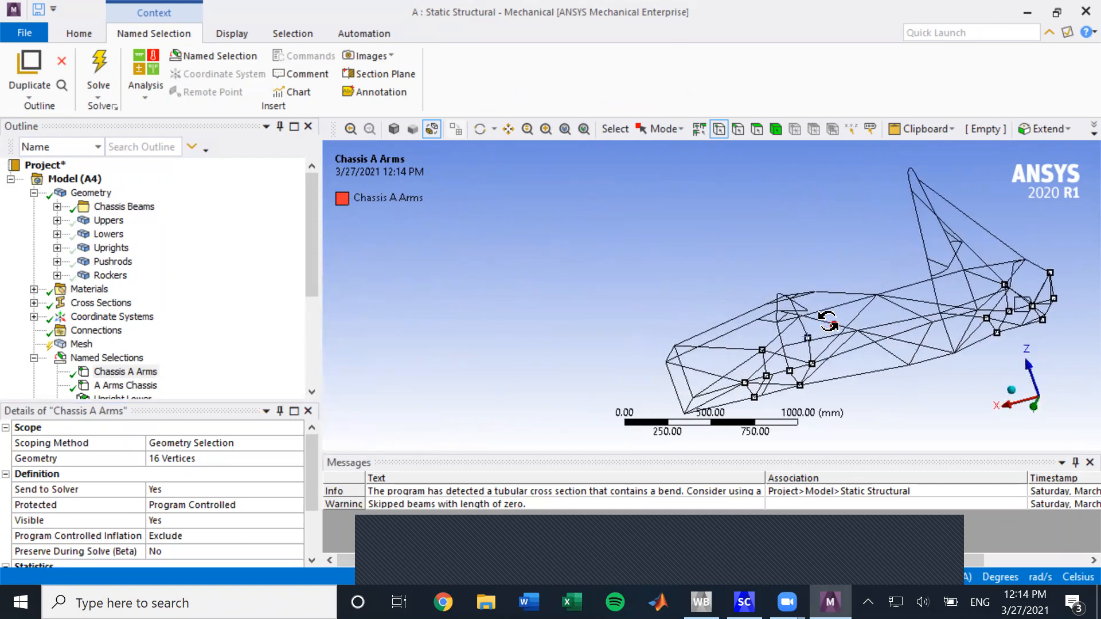
middle_click(831, 322)
scroll(123, 331, "down", 1)
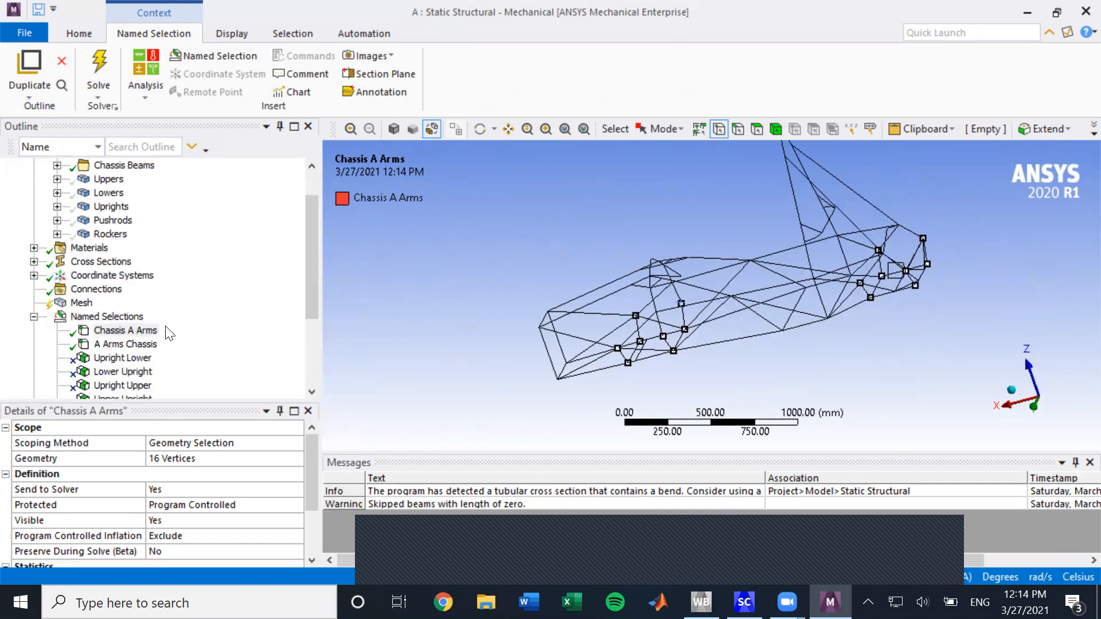
middle_click_drag(456, 347, 496, 345)
scroll(497, 345, "down", 1)
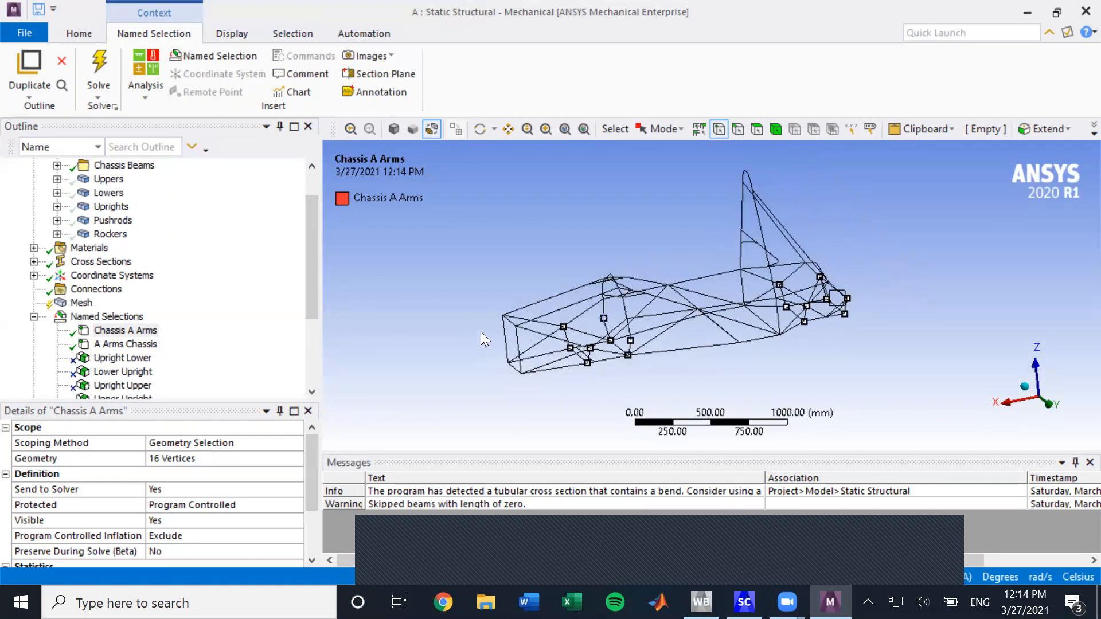
scroll(125, 314, "up", 1)
left_click_drag(125, 371, 481, 376)
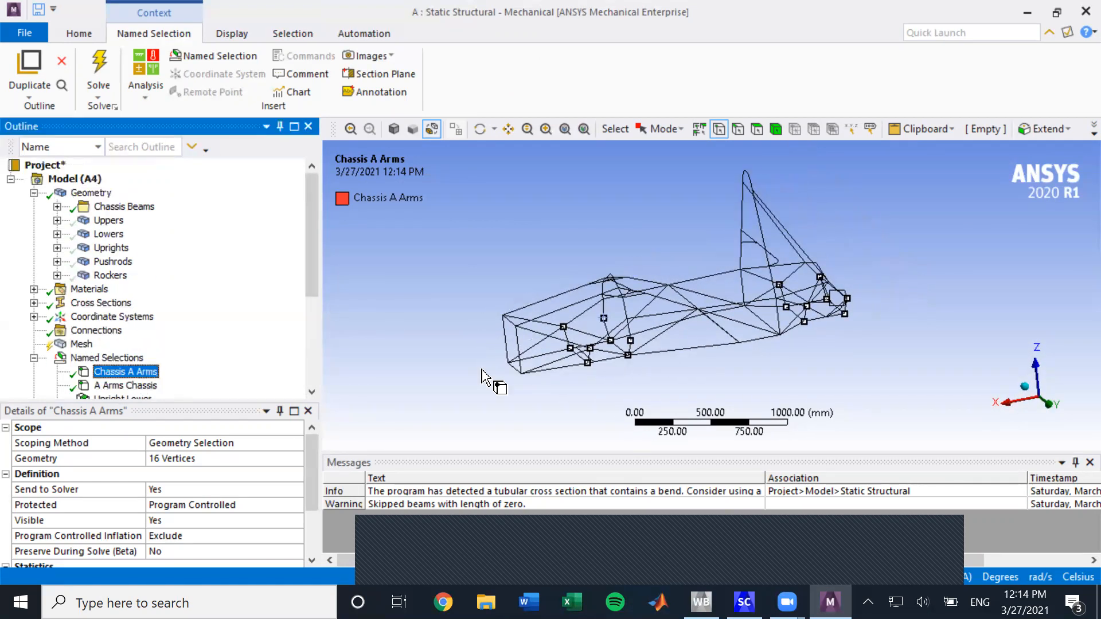
left_click_drag(601, 348, 598, 366)
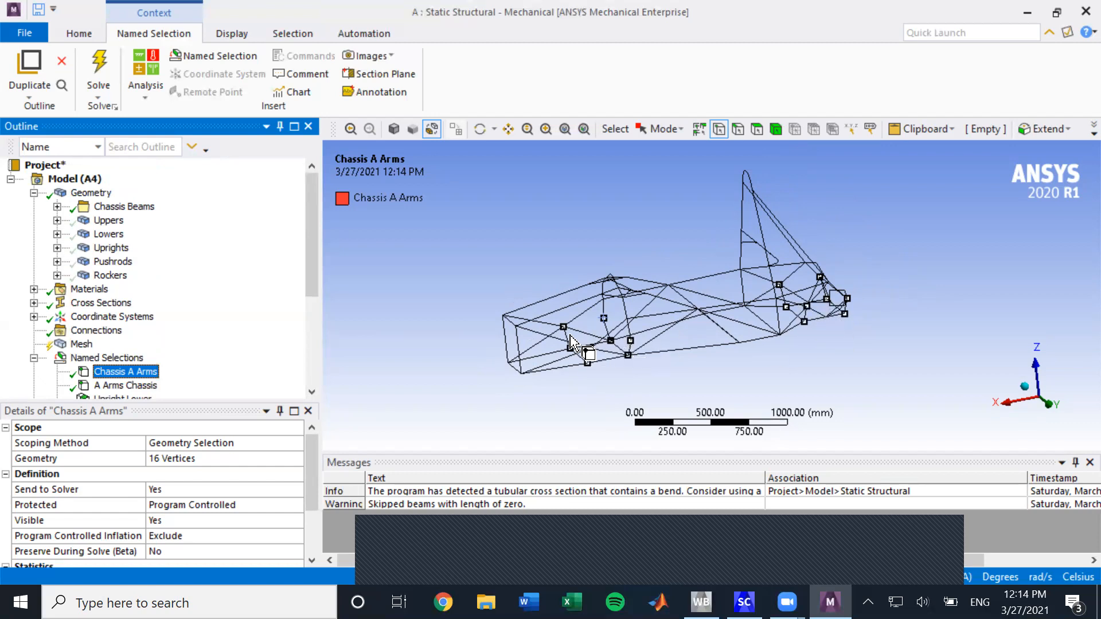
- Show all bodies again so the suspension members appear with the chassis
right_click(122, 216)
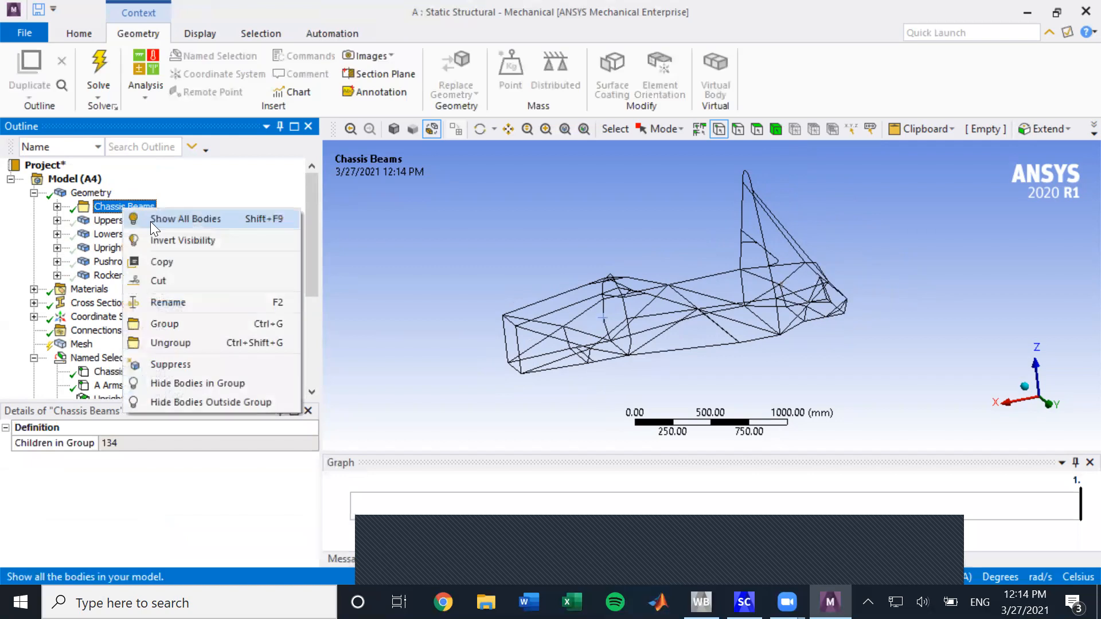
left_click(173, 220)
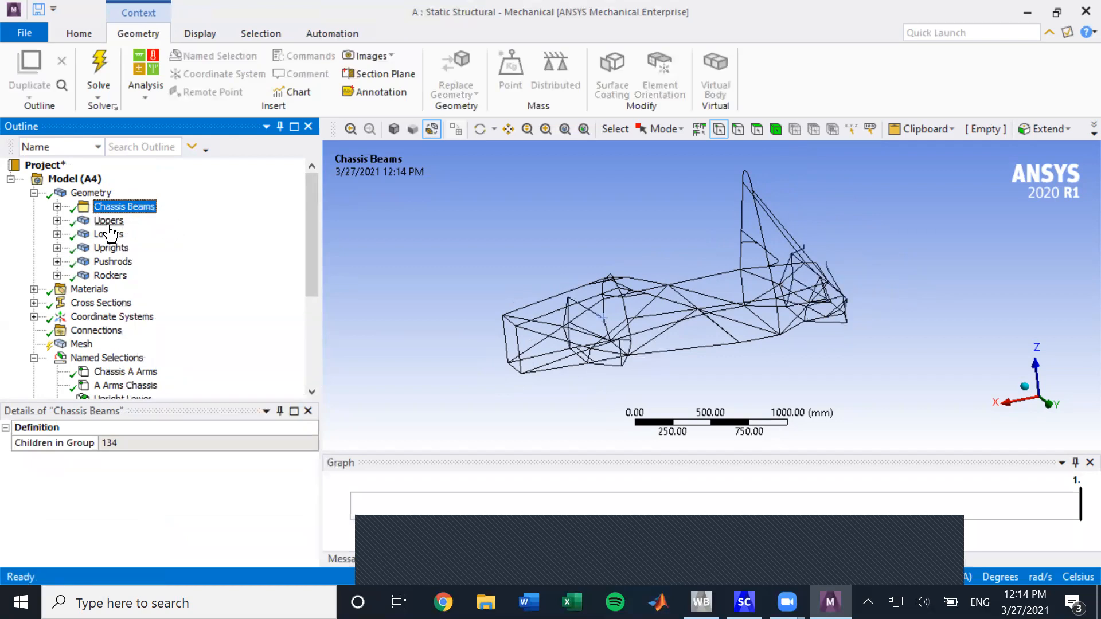
right_click(112, 224)
left_click(115, 218)
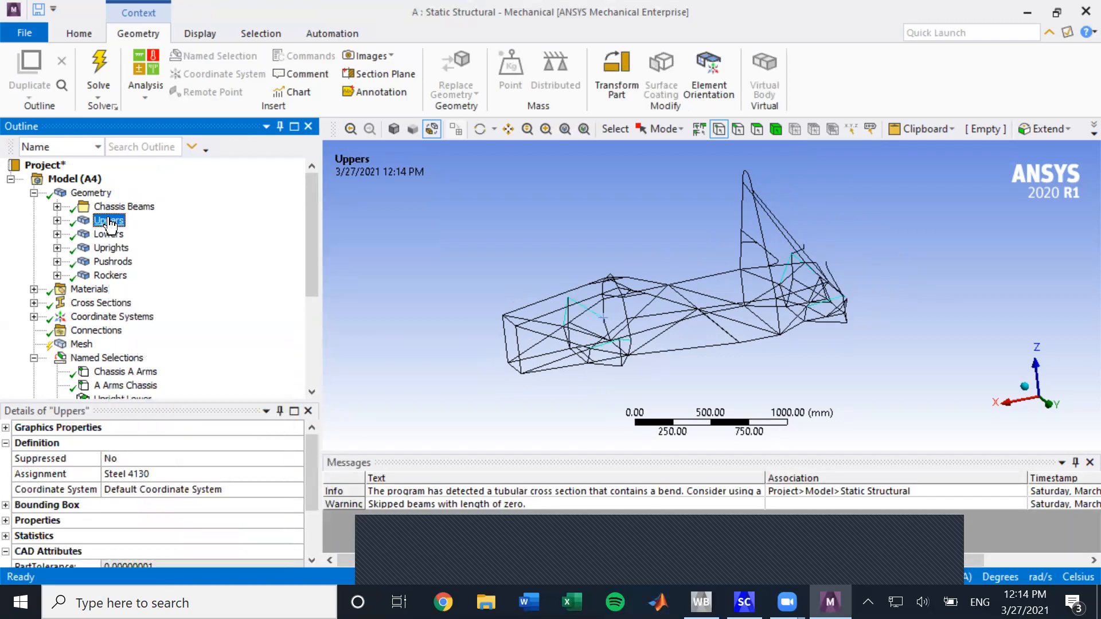
- Hide the bodies in the Chassis Beams group and examine the A Arms Chassis vertices on the suspension alone
right_click(115, 209)
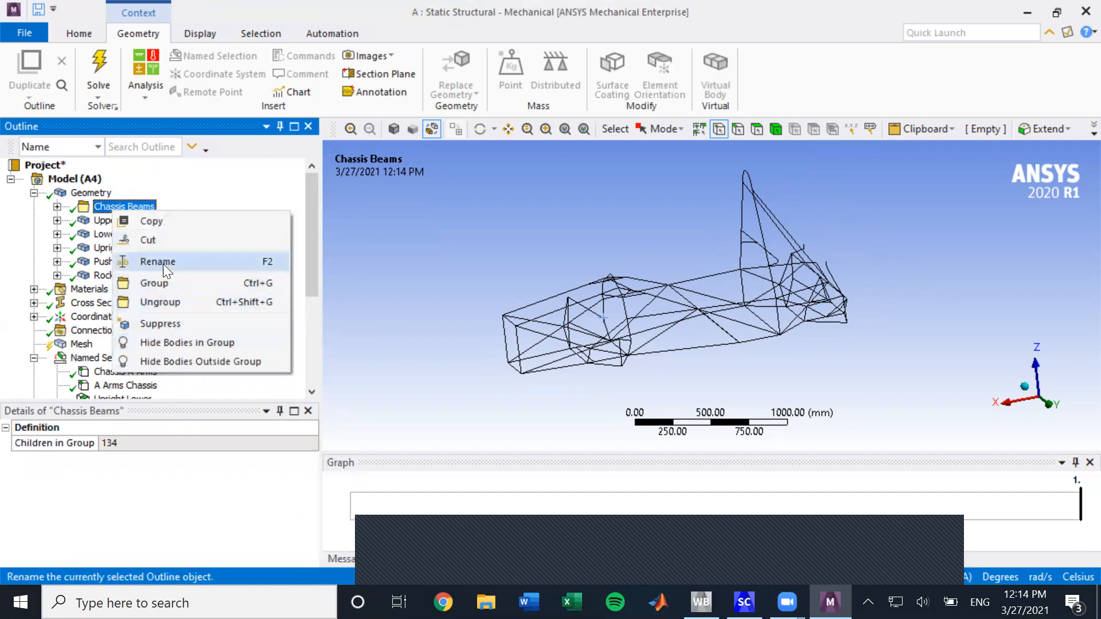
left_click(186, 338)
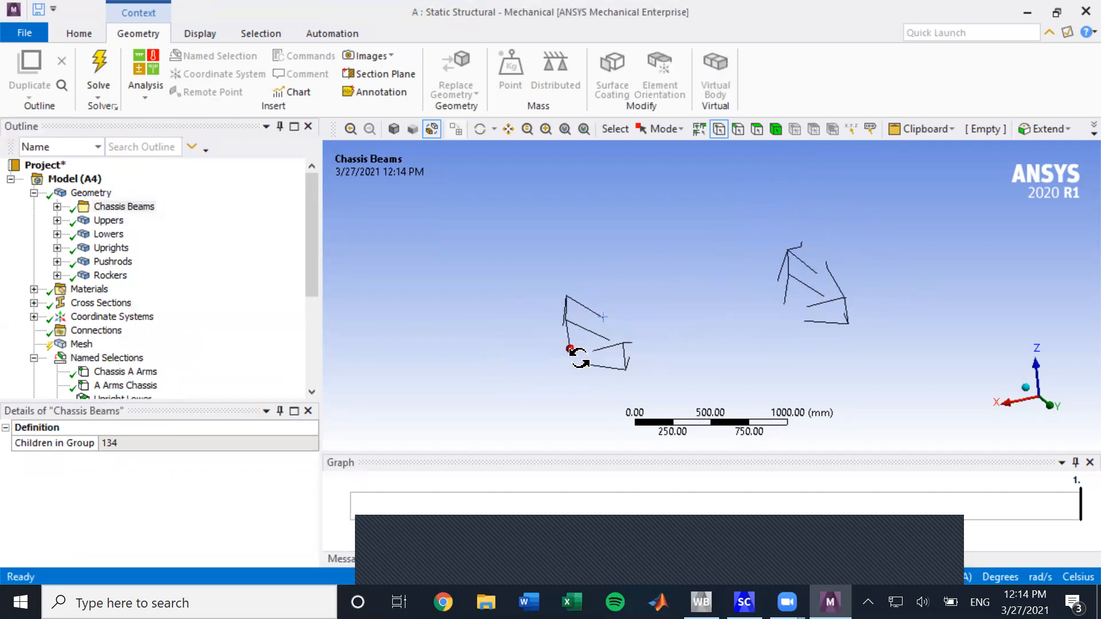
scroll(115, 344, "down", 1)
left_click(125, 344)
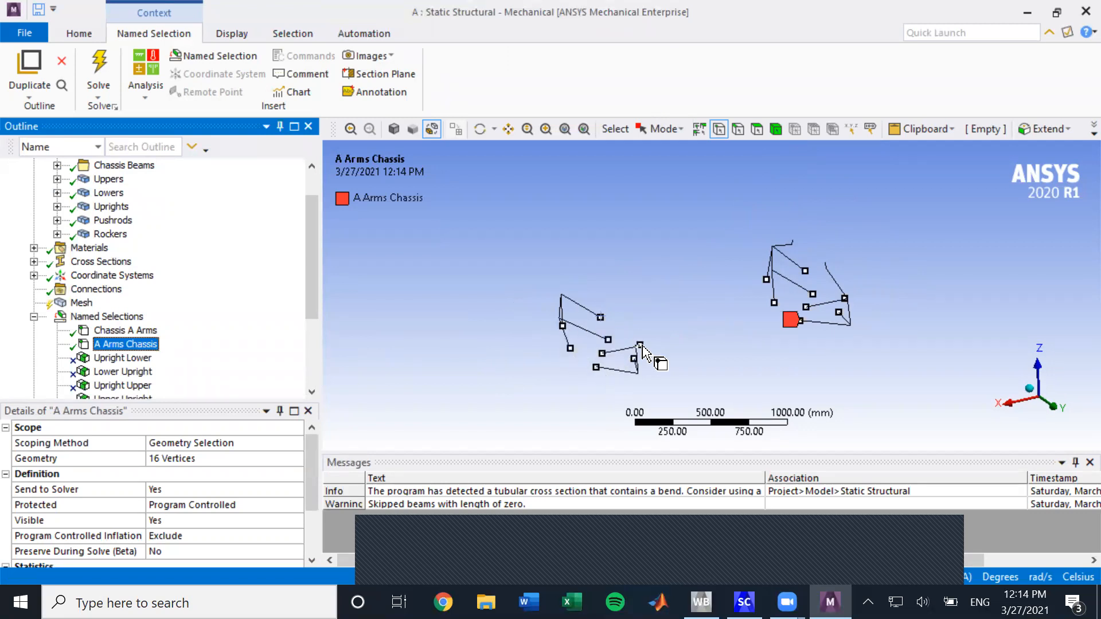
middle_click_drag(707, 371, 649, 341)
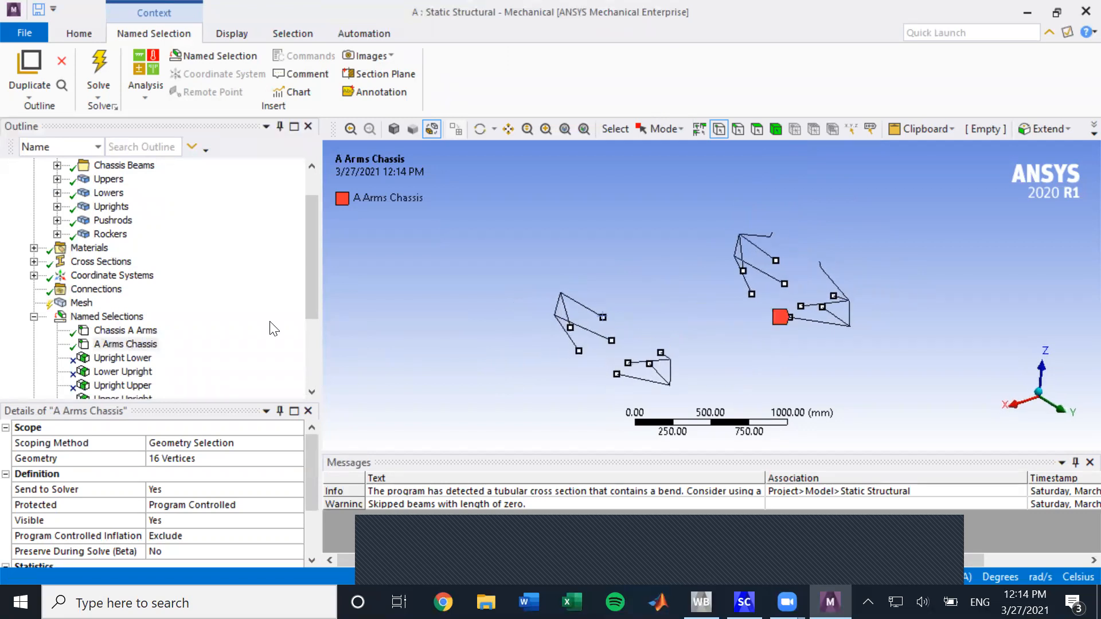
- Show the hidden bodies of the Chassis Beams group again
scroll(140, 245, "up", 1)
left_click(140, 208)
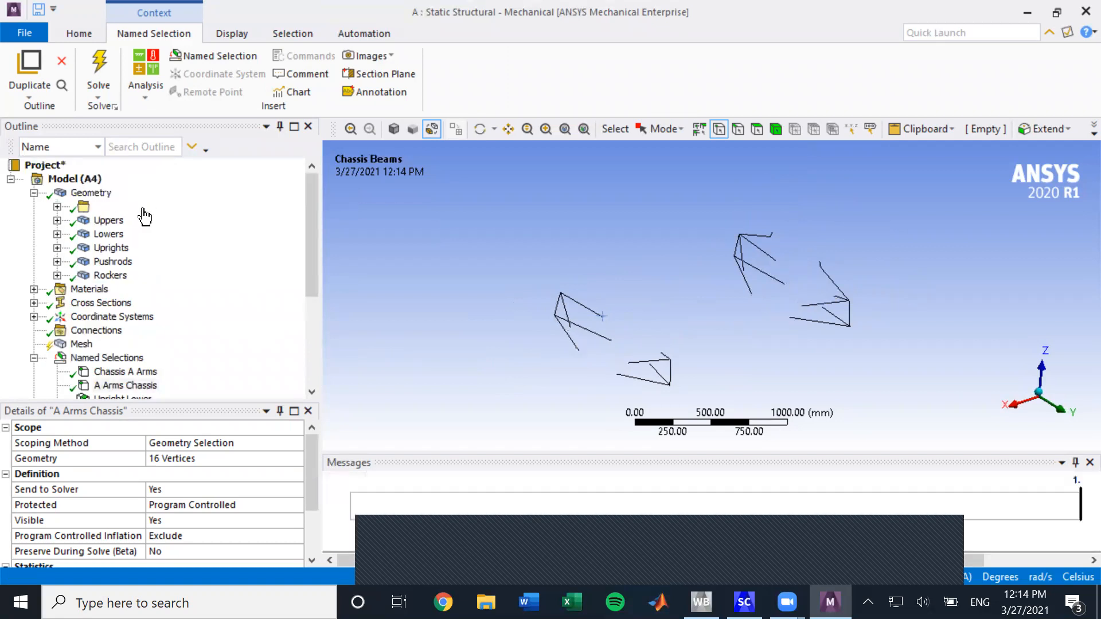
right_click(145, 208)
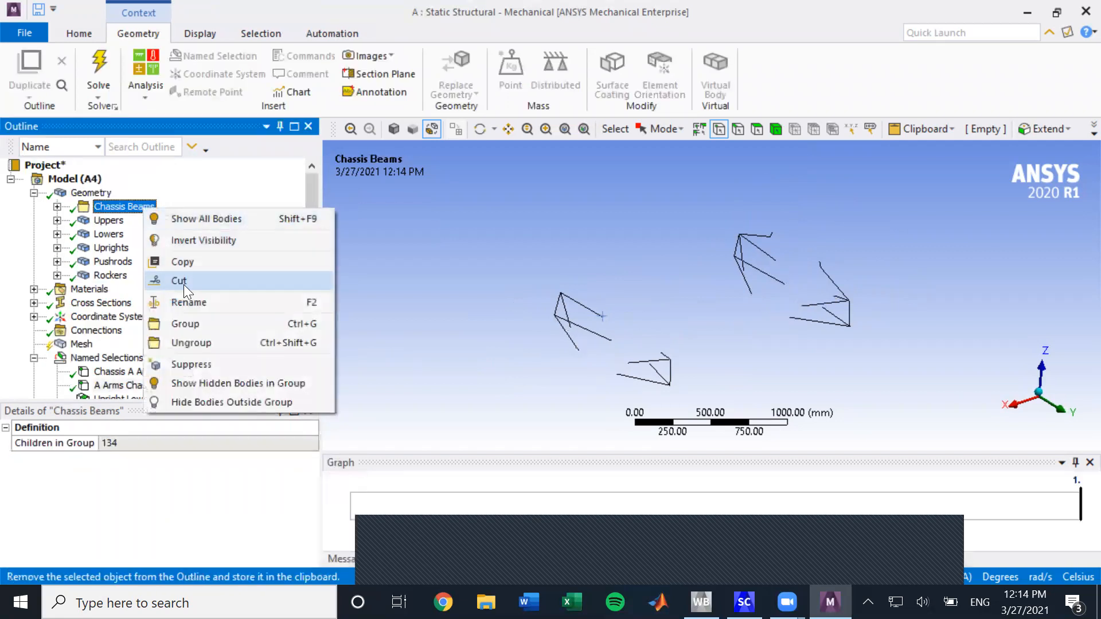
left_click(236, 387)
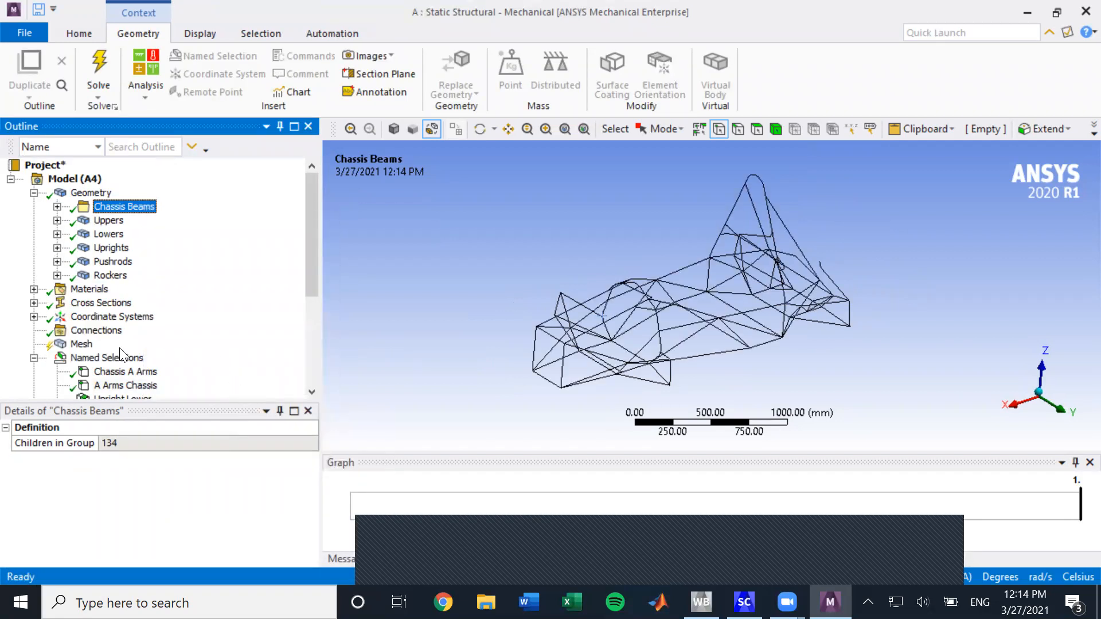
- Compare the vertex locations of the Chassis A Arms and A Arms Chassis named selections, and look over the remaining named selections
scroll(114, 344, "down", 2)
left_click(125, 289)
left_click(127, 303)
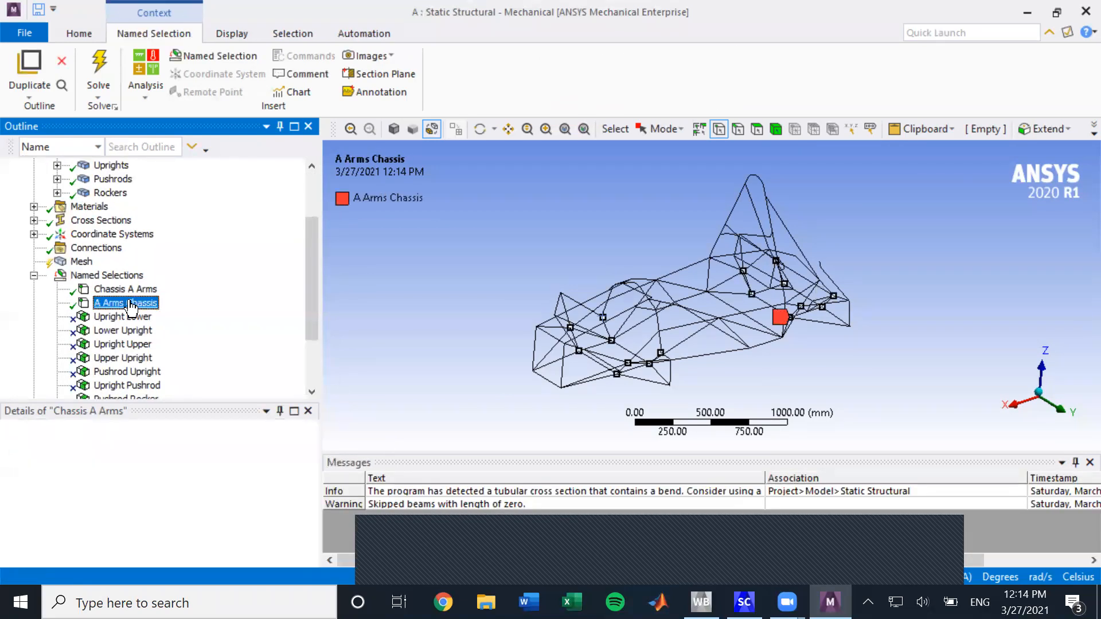
key("Up")
key("Down")
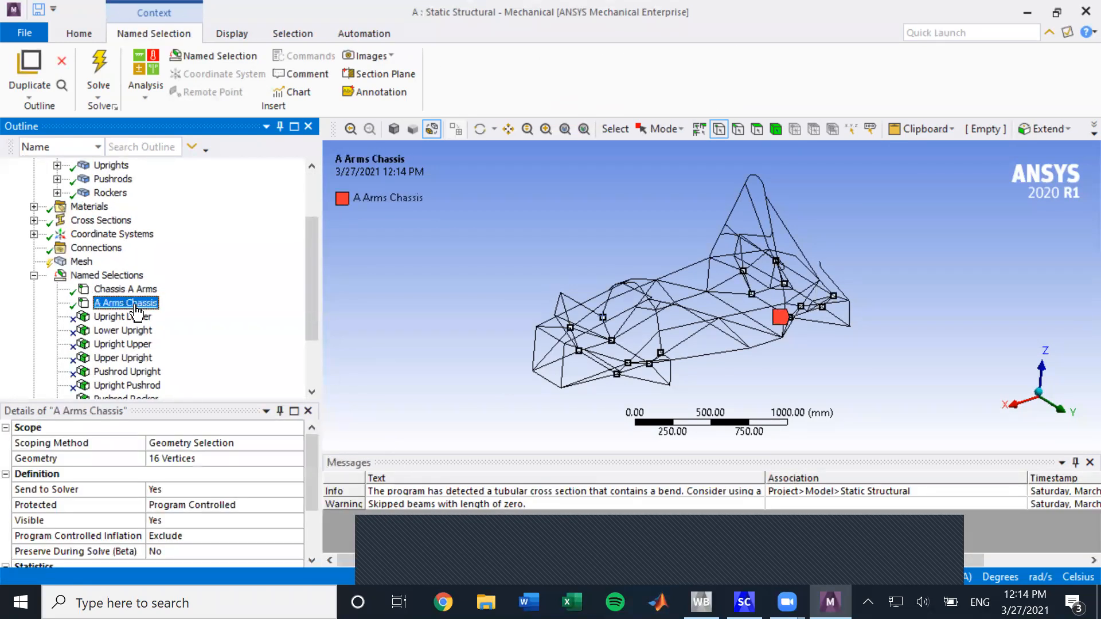
key("Up")
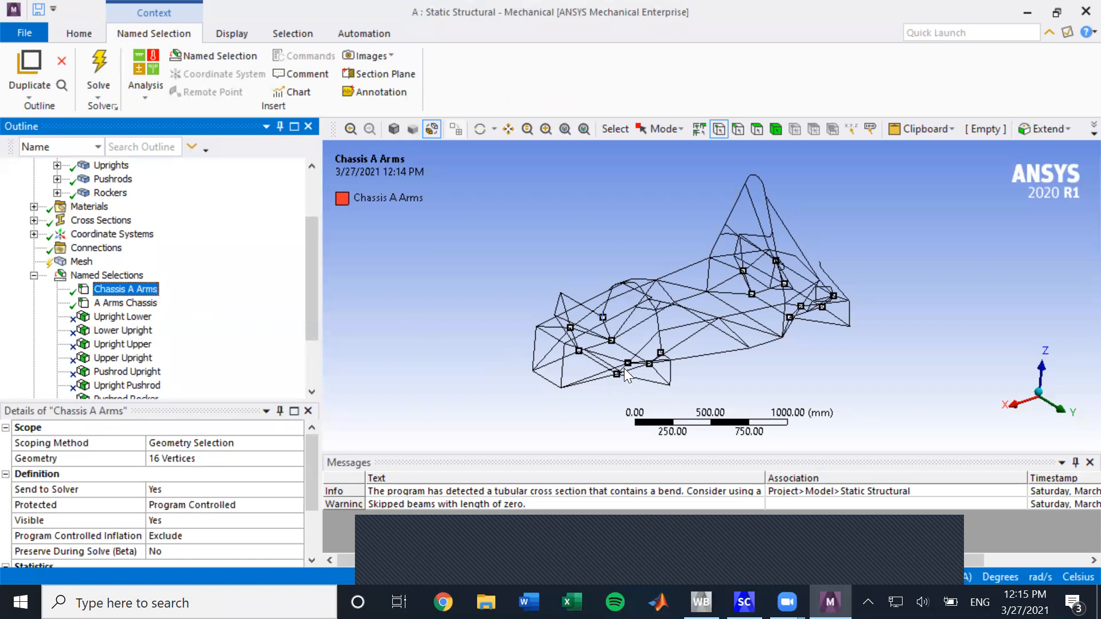
key("Down")
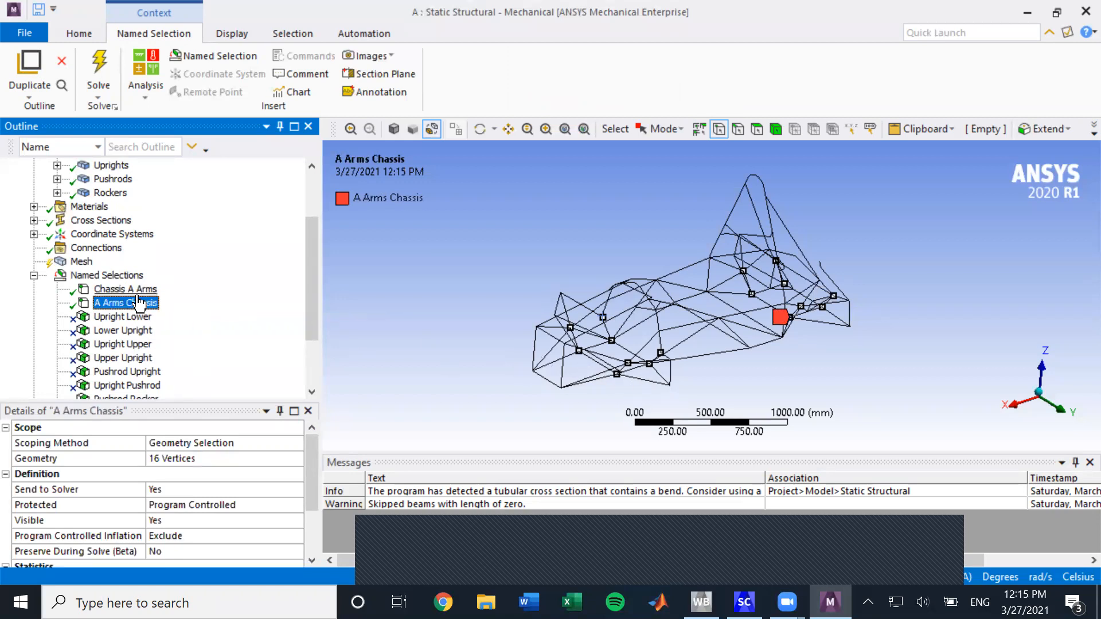
key("Up")
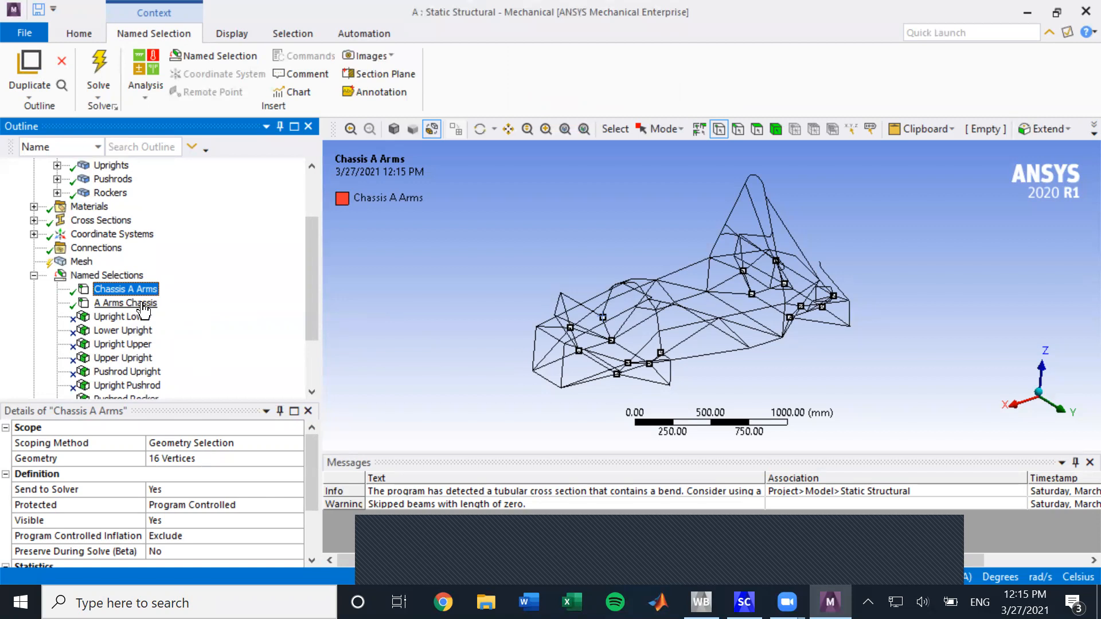
scroll(163, 318, "down", 2)
scroll(166, 315, "up", 2)
scroll(178, 318, "down", 1)
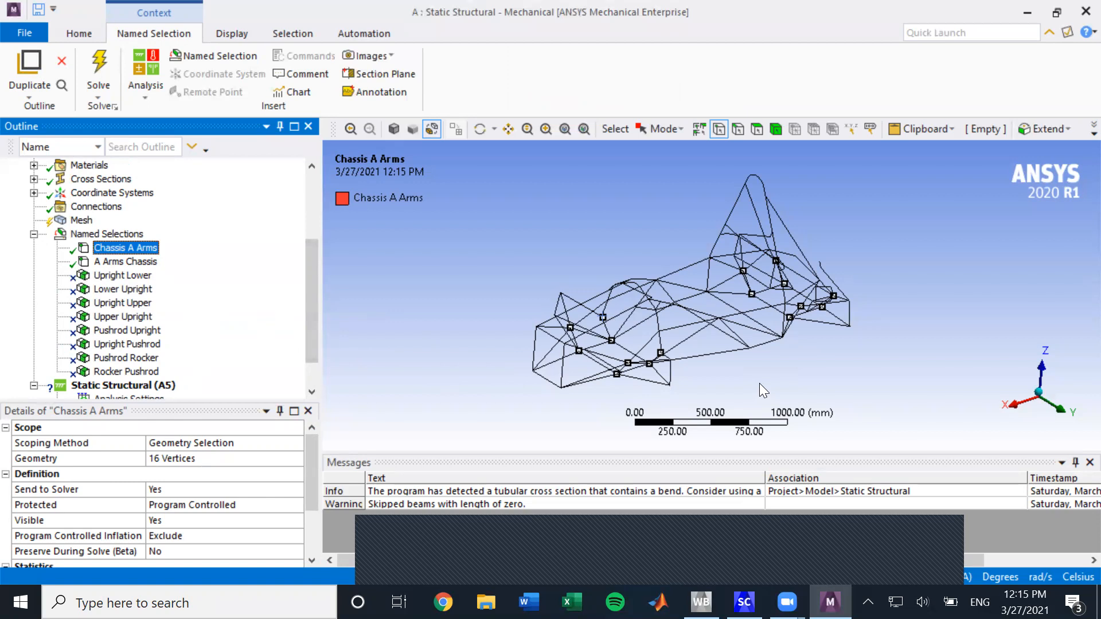
- Inspect one suspension corner at the end of the car up close, picking the upright's upper vertex
middle_click_drag(850, 357, 111, 295)
scroll(682, 297, "up", 3)
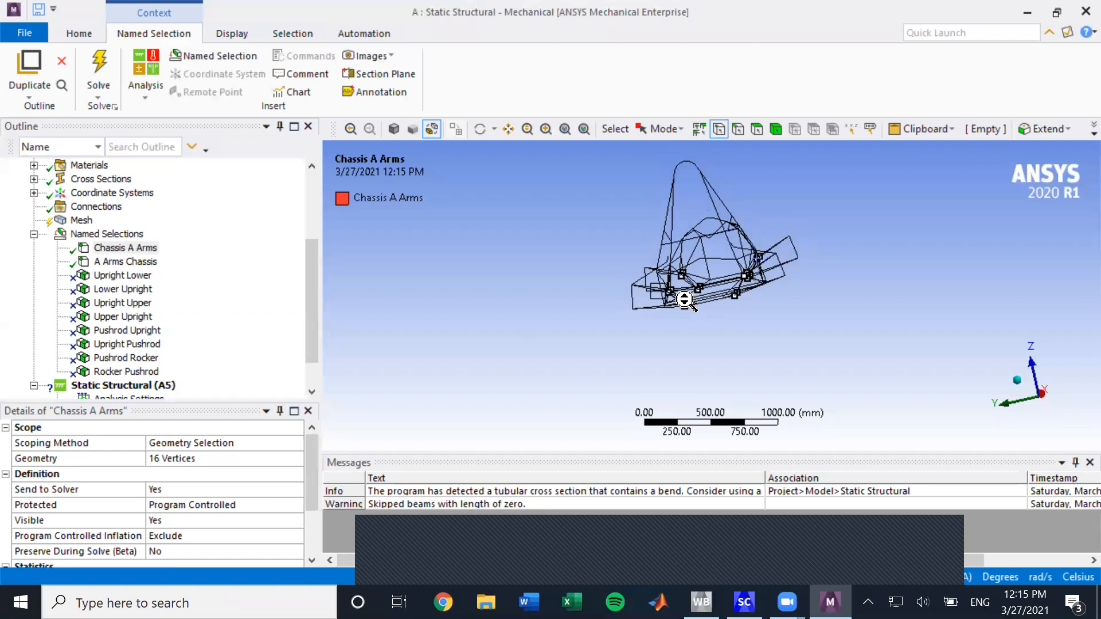
middle_click_drag(597, 321, 597, 241)
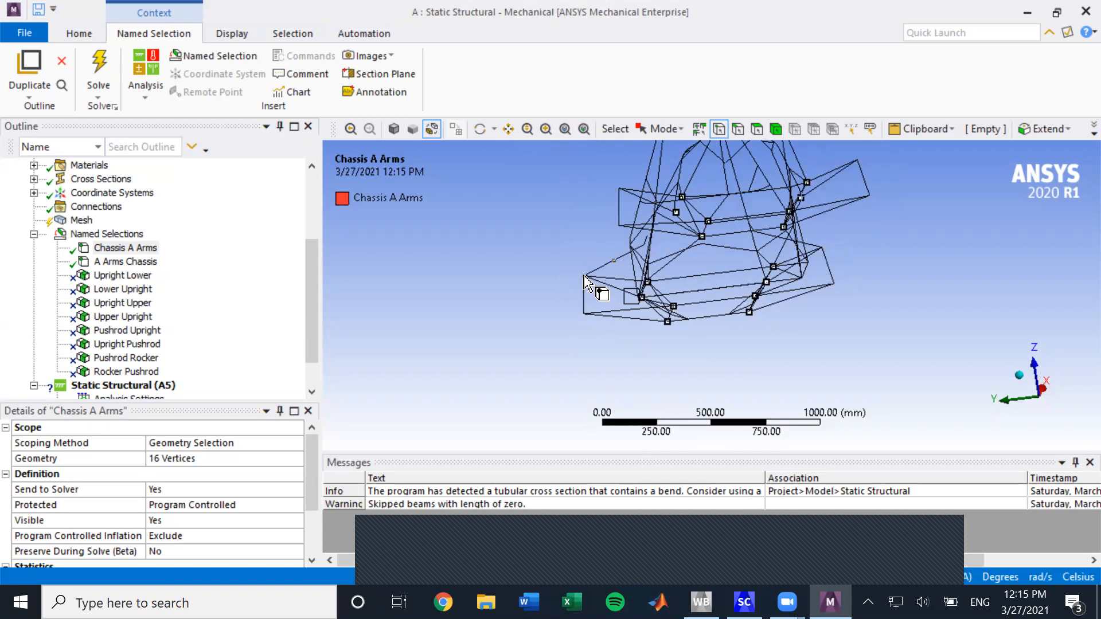
scroll(584, 276, "up", 4)
middle_click_drag(604, 294, 662, 358, "ctrl")
left_click(531, 319)
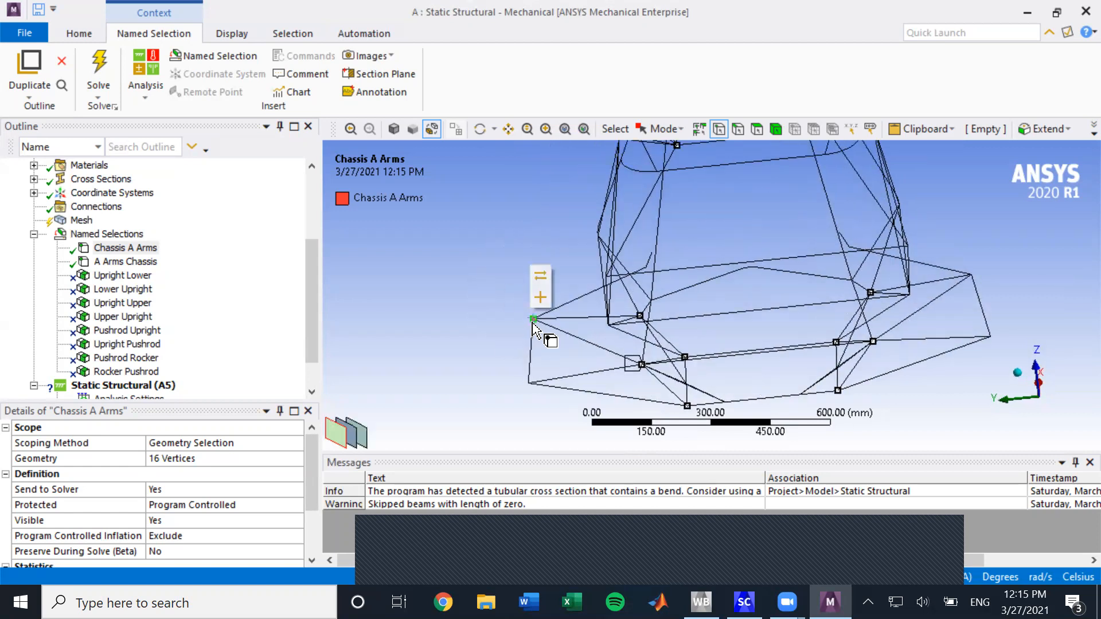
scroll(610, 348, "down", 3)
scroll(610, 345, "up", 3)
middle_click_drag(613, 346, 657, 347)
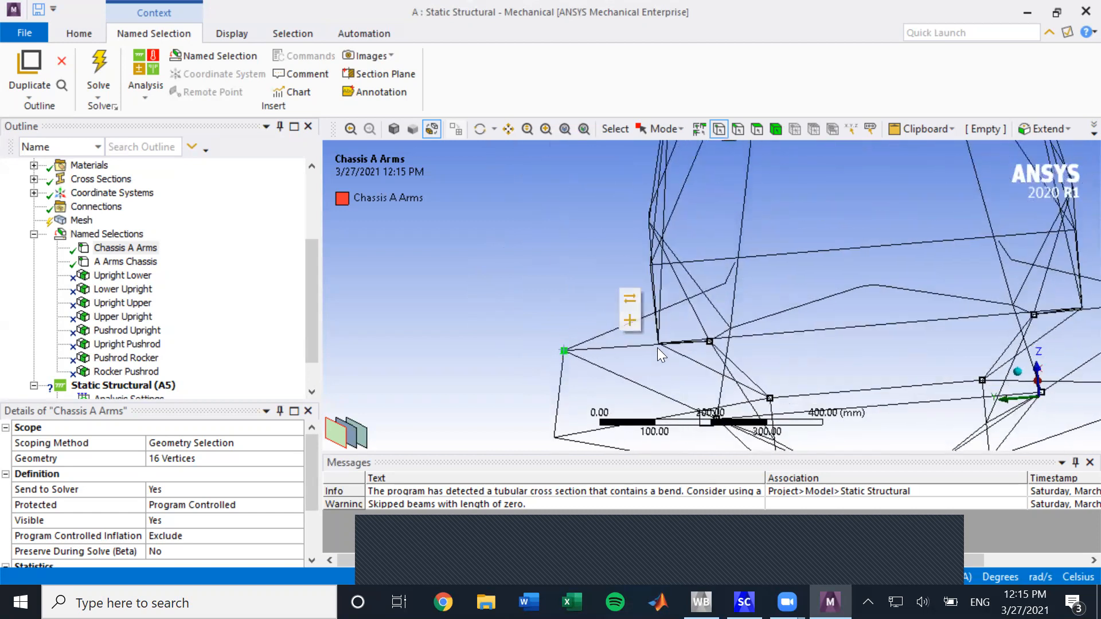
- Pick the upright's upper vertex and the pushrod's rocker-end vertex in turn to identify the joints, and clear the selection
scroll(653, 346, "down", 1)
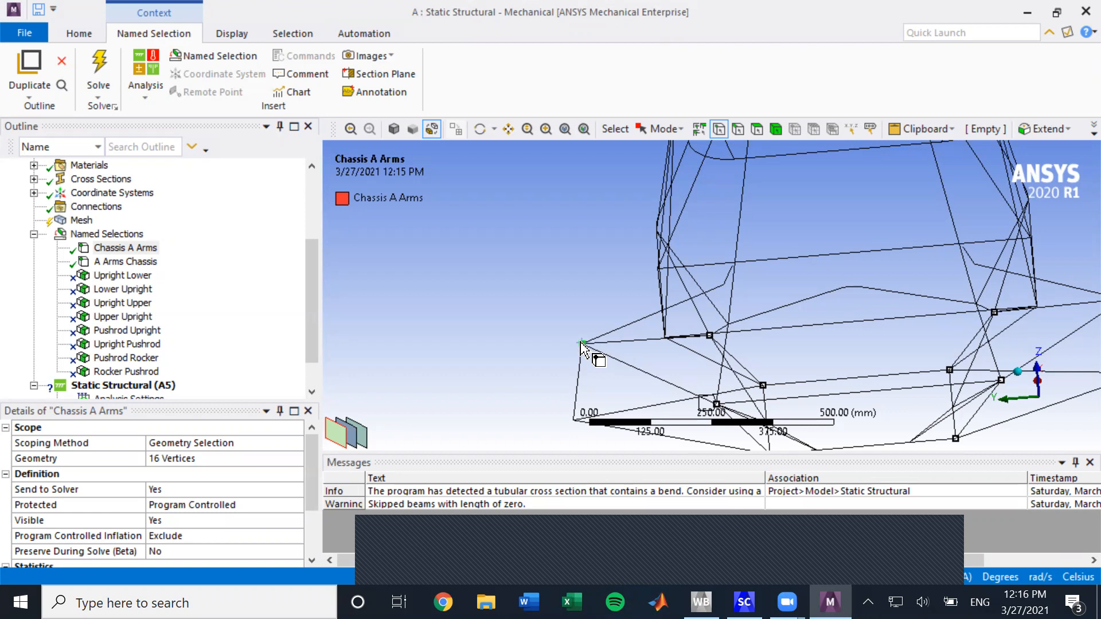
left_click(582, 344)
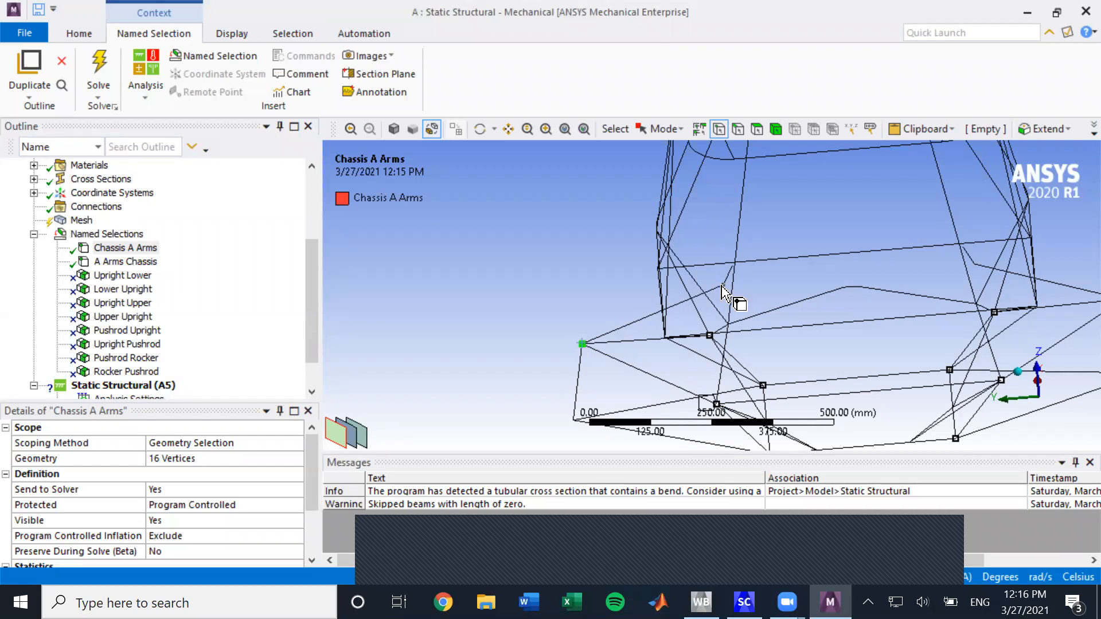
left_click(580, 381)
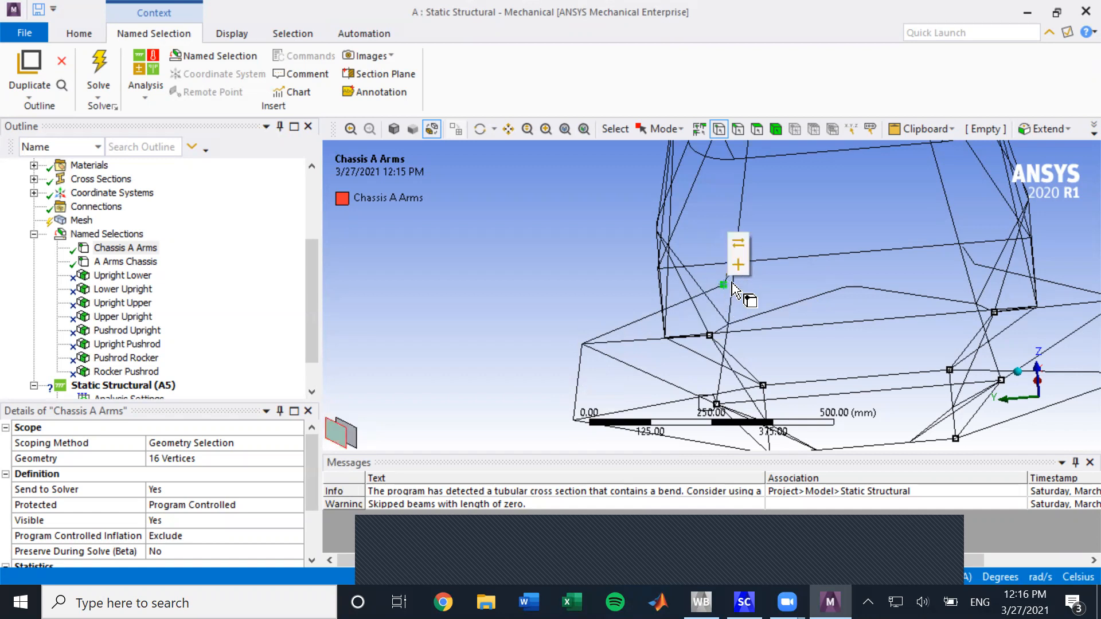
left_click(582, 344)
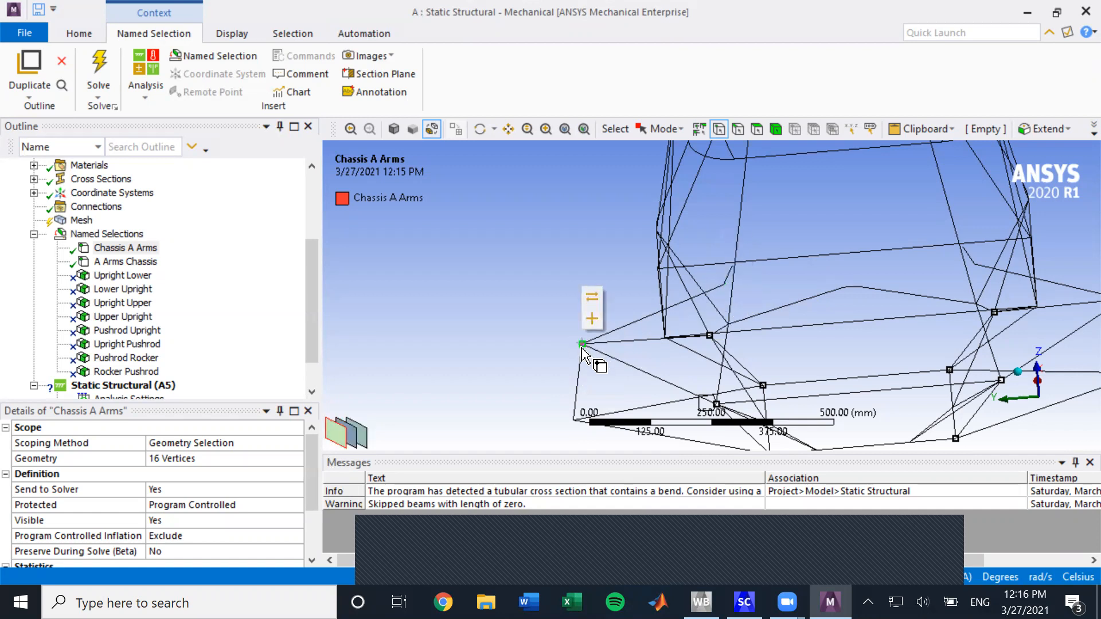
left_click(577, 382)
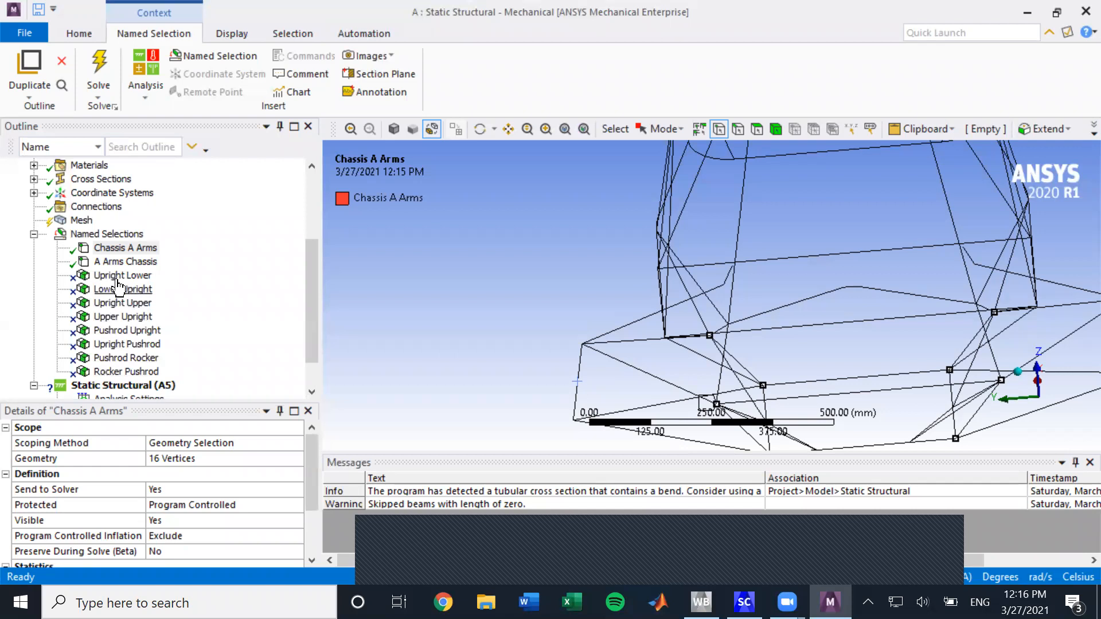
- Inspect the full wireframe and the vertices of the Chassis A Arms named selection, including one suspension corner up close
left_click(911, 556)
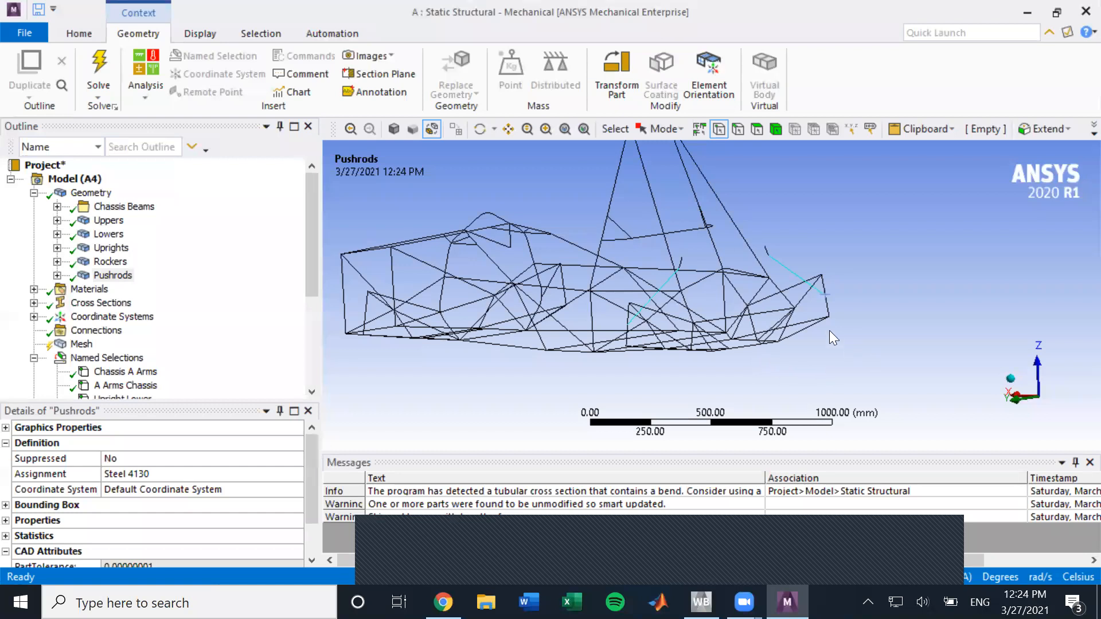
middle_click_drag(560, 312, 550, 286)
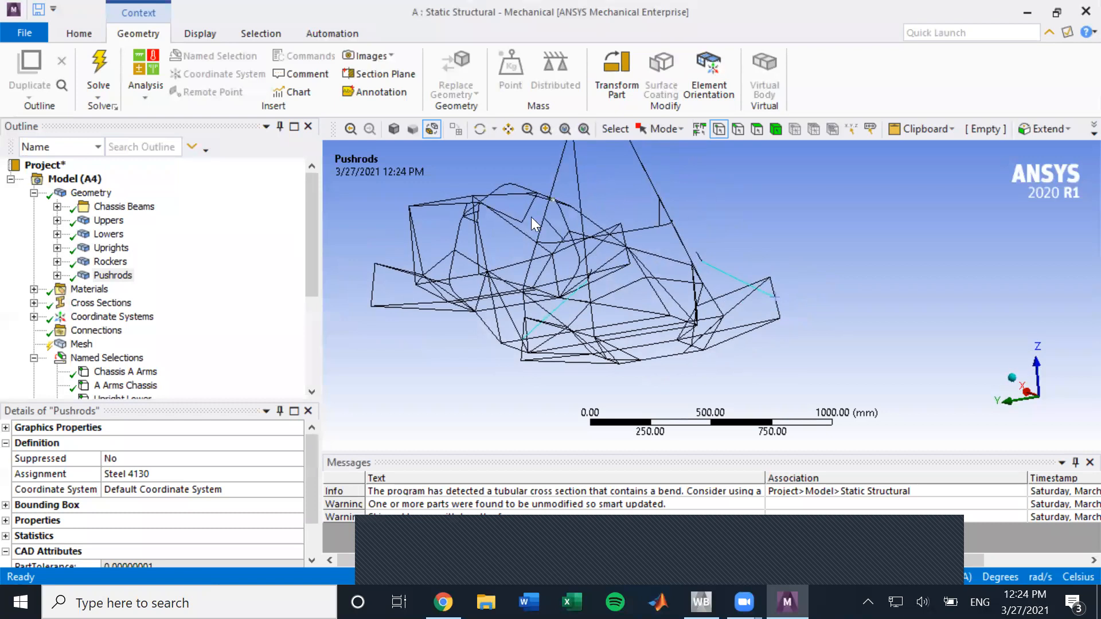
left_click(542, 235)
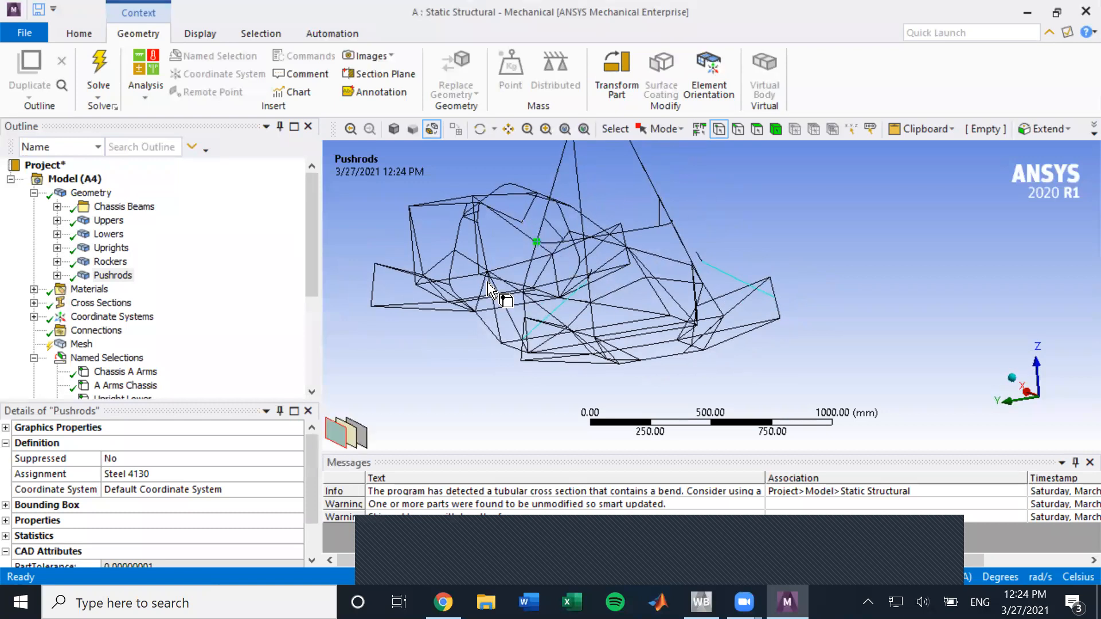
scroll(136, 343, "down", 2)
left_click(115, 290)
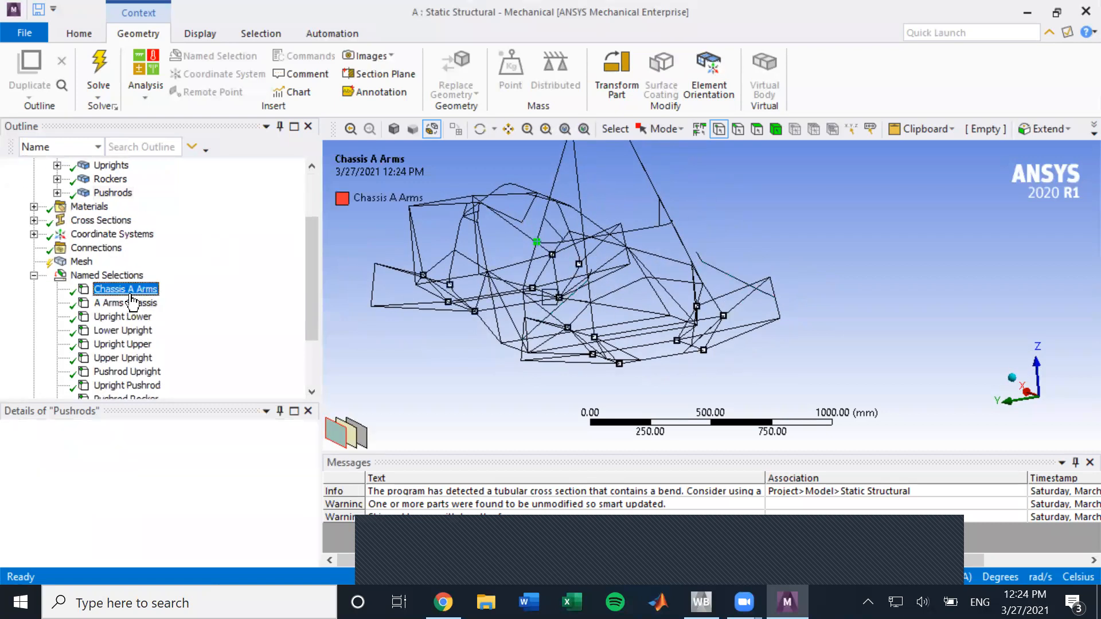
left_click(97, 276)
middle_click_drag(493, 361, 522, 353)
scroll(524, 350, "up", 5)
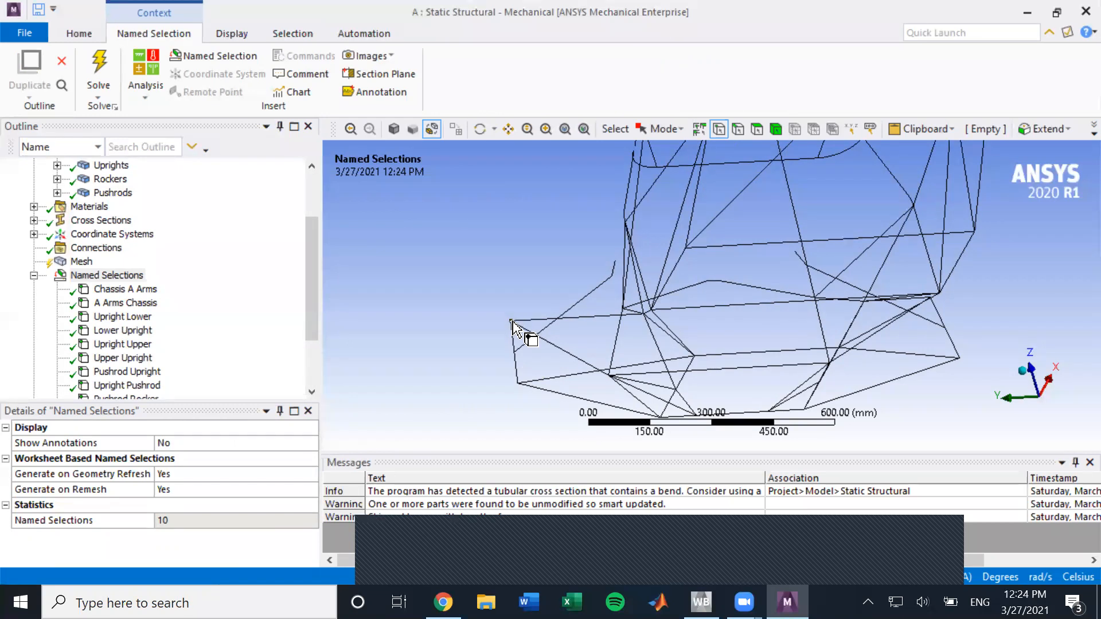
- Look over the suspension geometry, the list of named selections and the geometry groups in the model tree
scroll(524, 316, "up", 1)
mouse_move(540, 314)
middle_mouse_down()
mouse_move(565, 293)
mouse_move(552, 300)
middle_mouse_up()
scroll(546, 300, "down", 4)
scroll(546, 301, "down", 1)
scroll(223, 312, "down", 2)
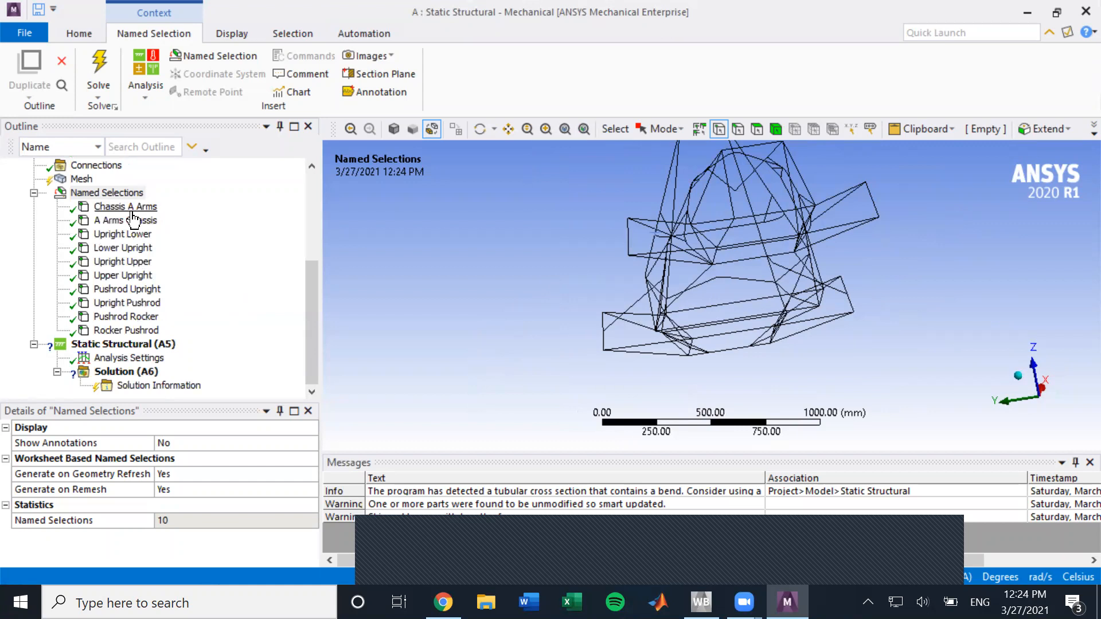
scroll(133, 219, "up", 4)
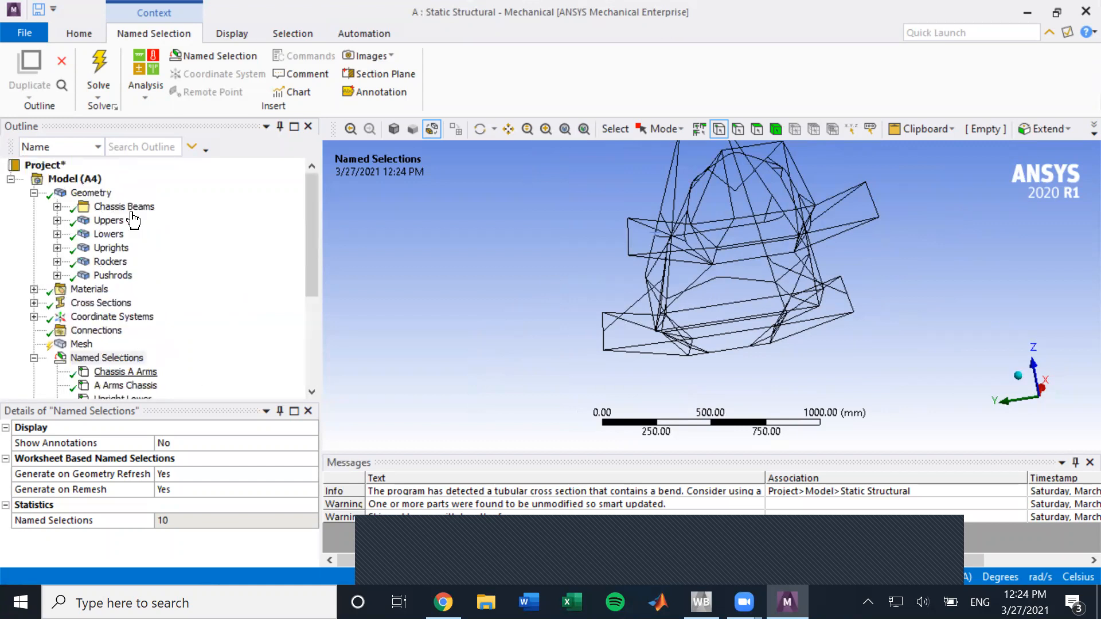
scroll(611, 331, "up", 3)
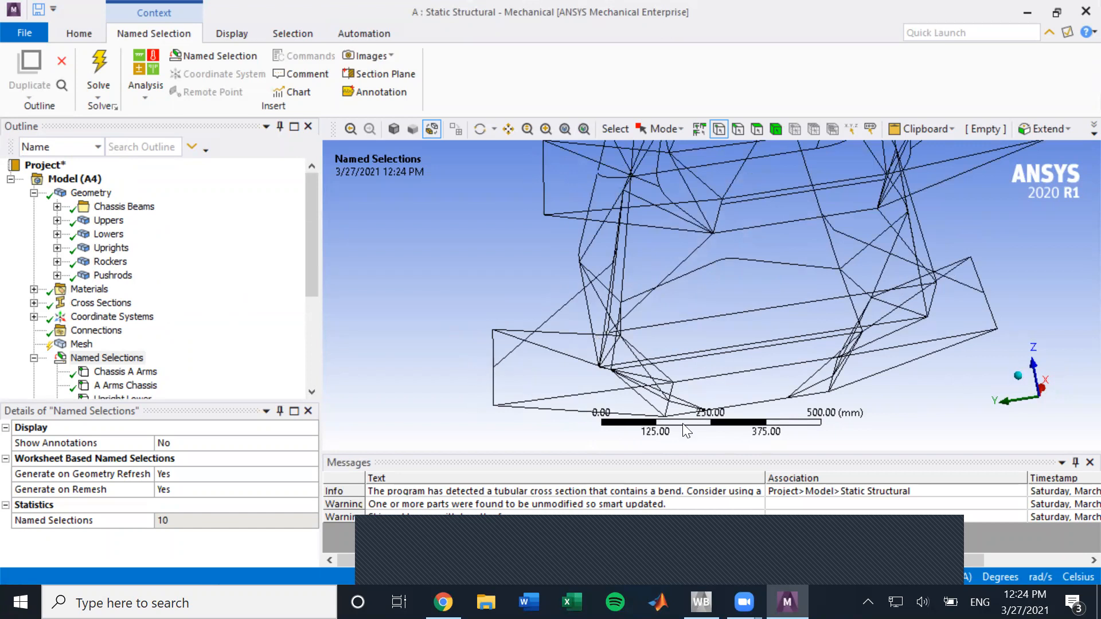
- Check the Geometry cell in the Workbench project schematic, return to Mechanical and view the beams inside the Pushrods part
left_click(701, 602)
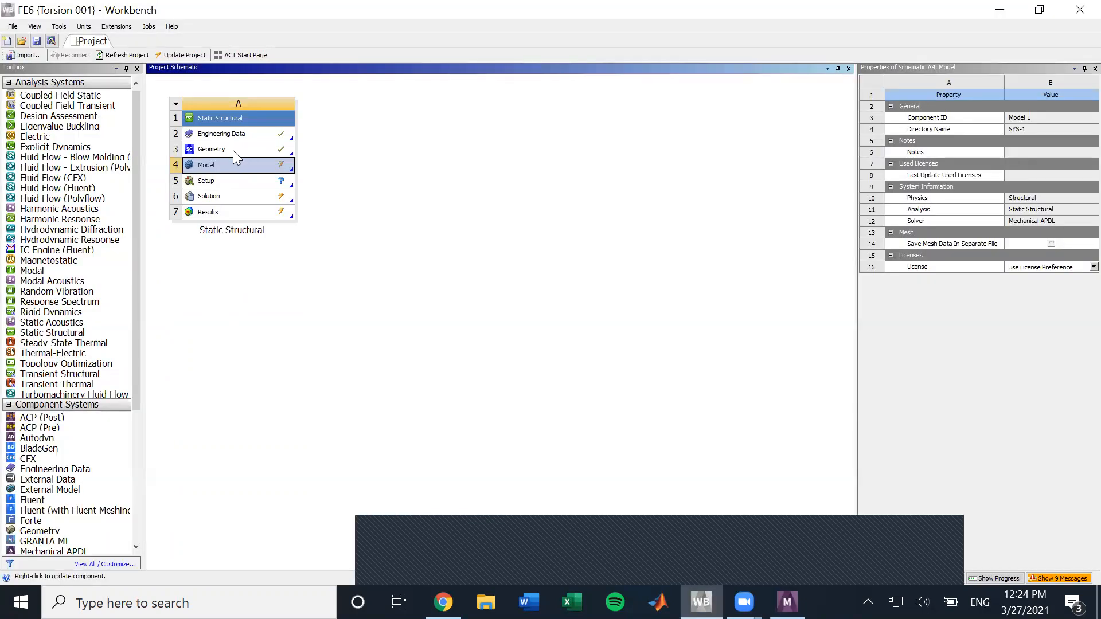
left_click(788, 602)
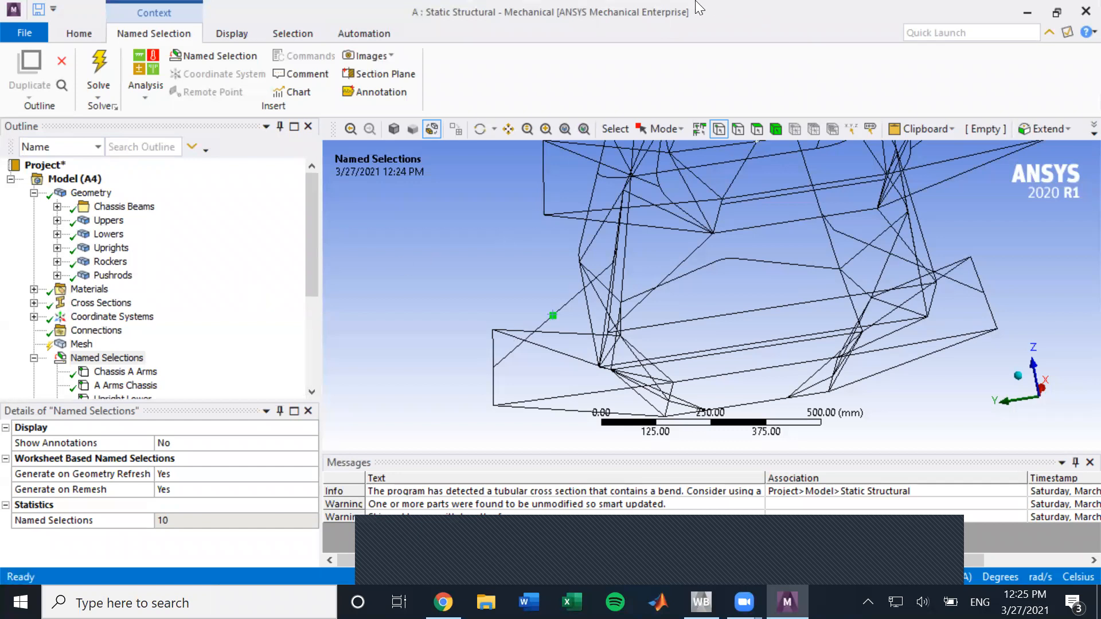
left_click(57, 276)
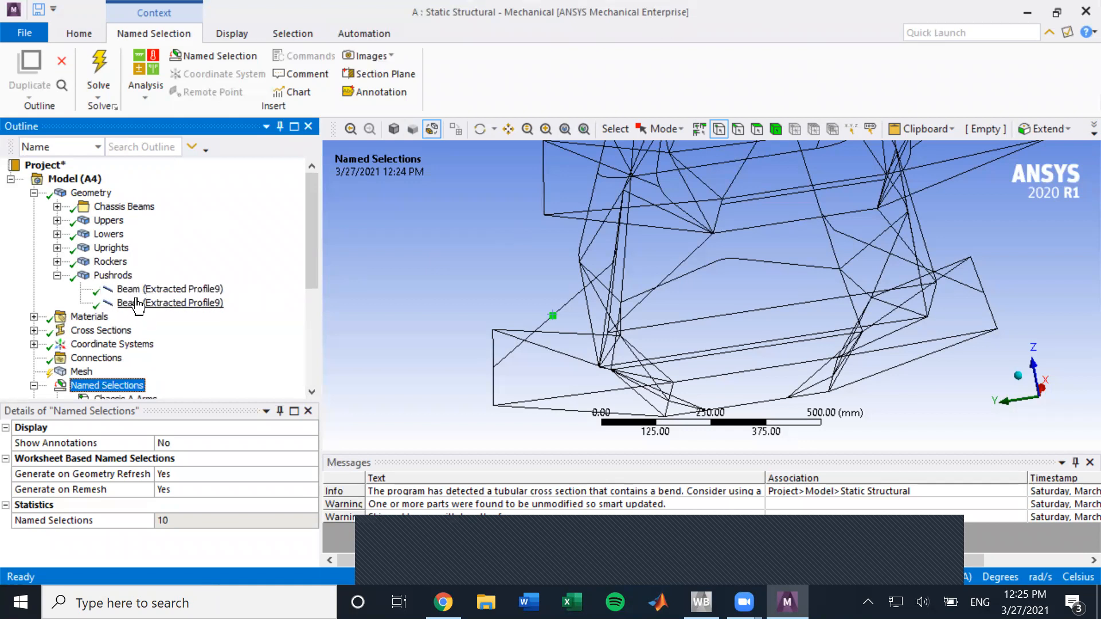
left_click(58, 276)
scroll(151, 305, "down", 4)
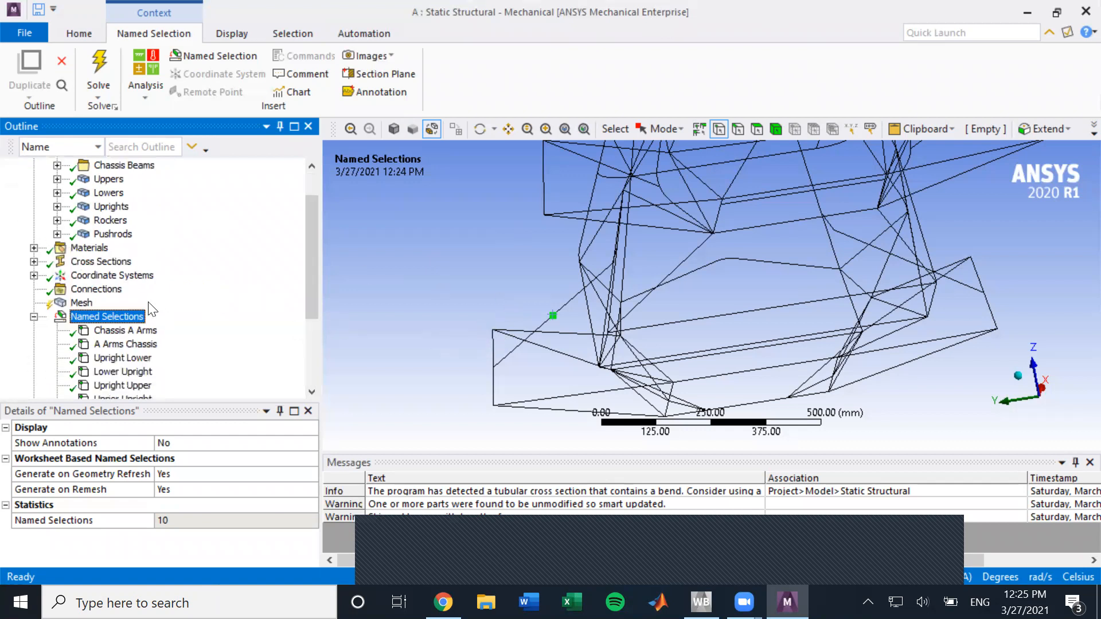
- Compare the vertices of the Chassis A Arms and A Arms Chassis named selections on the whole frame
left_click(116, 207)
scroll(641, 309, "down", 3)
middle_click_drag(641, 310, 780, 287)
left_click(142, 210)
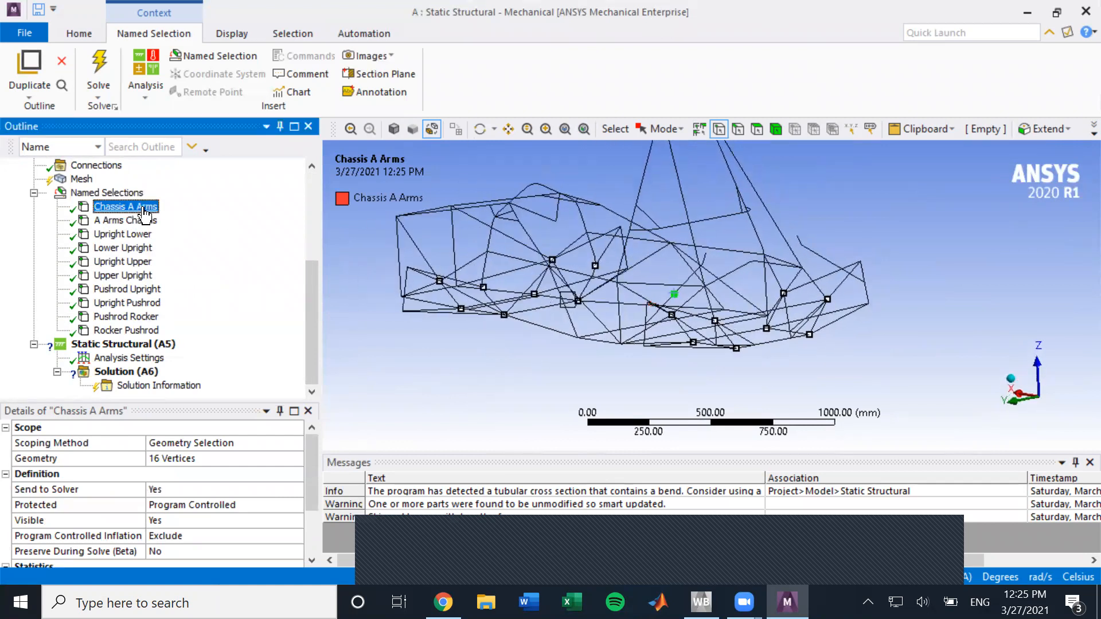
left_click(140, 221)
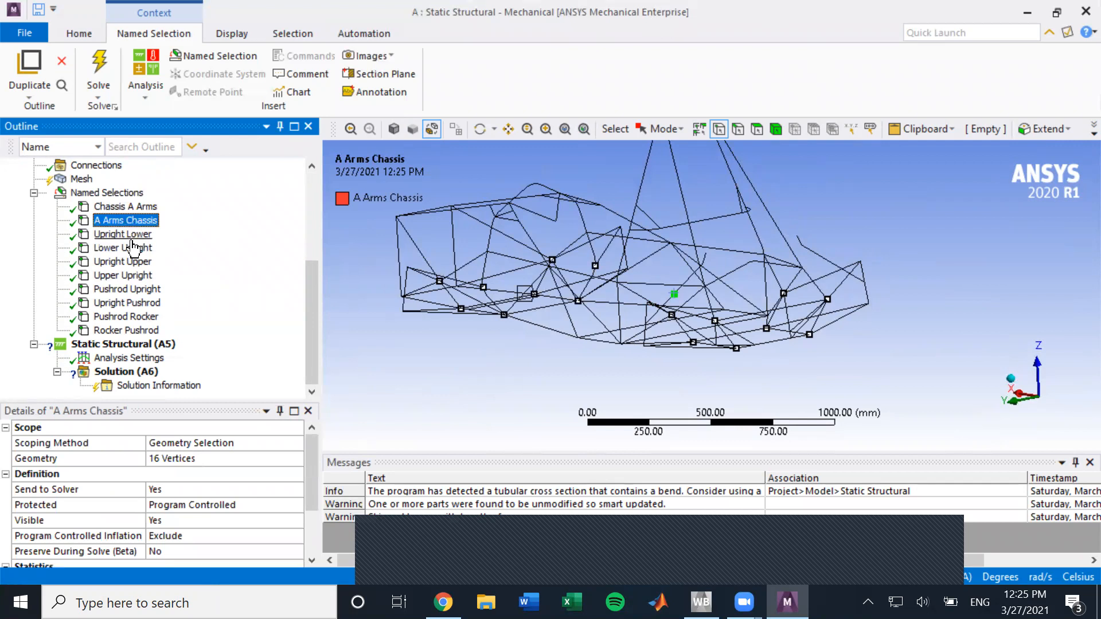
- Compare the vertices of the Upright Lower, Lower Upright, Upright Upper and Upper Upright named selections
left_click(127, 235)
middle_click_drag(505, 336, 505, 338)
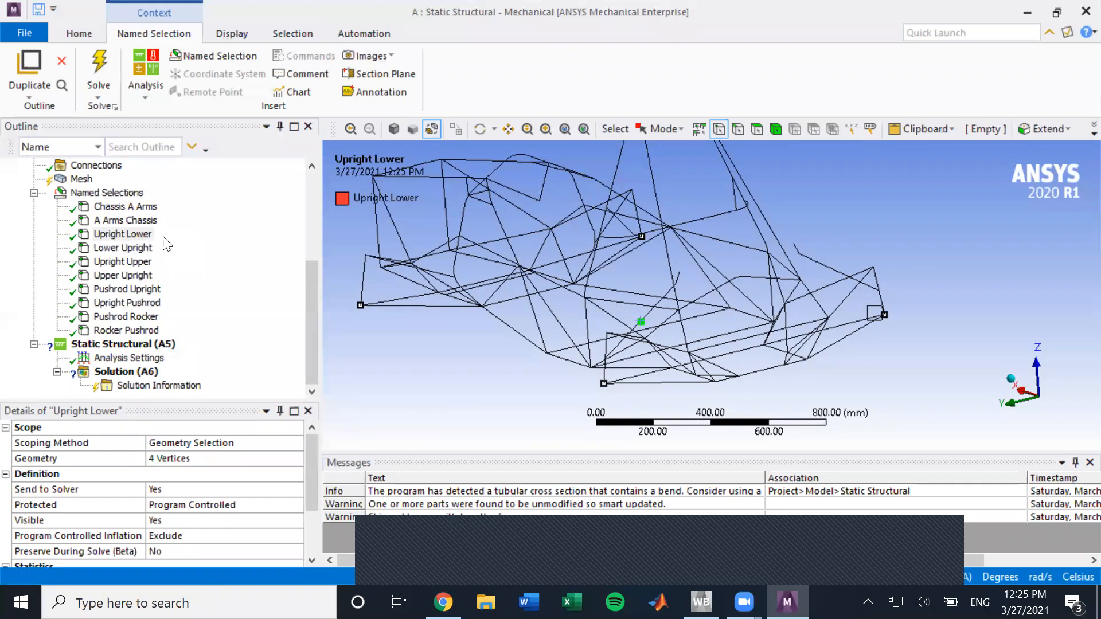
left_click(131, 248)
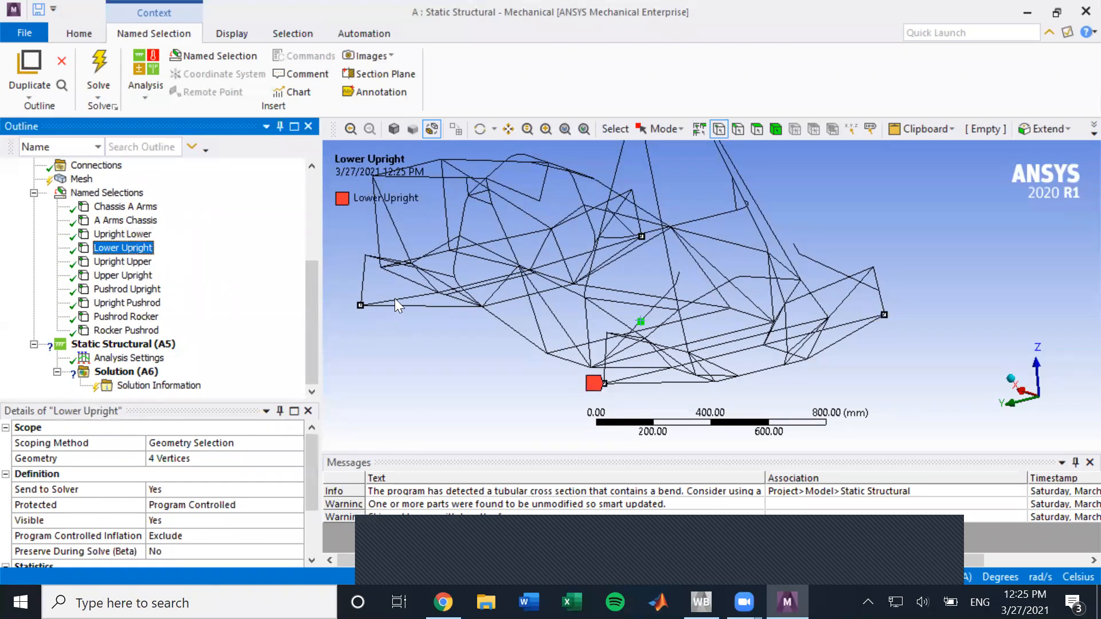
left_click(126, 262)
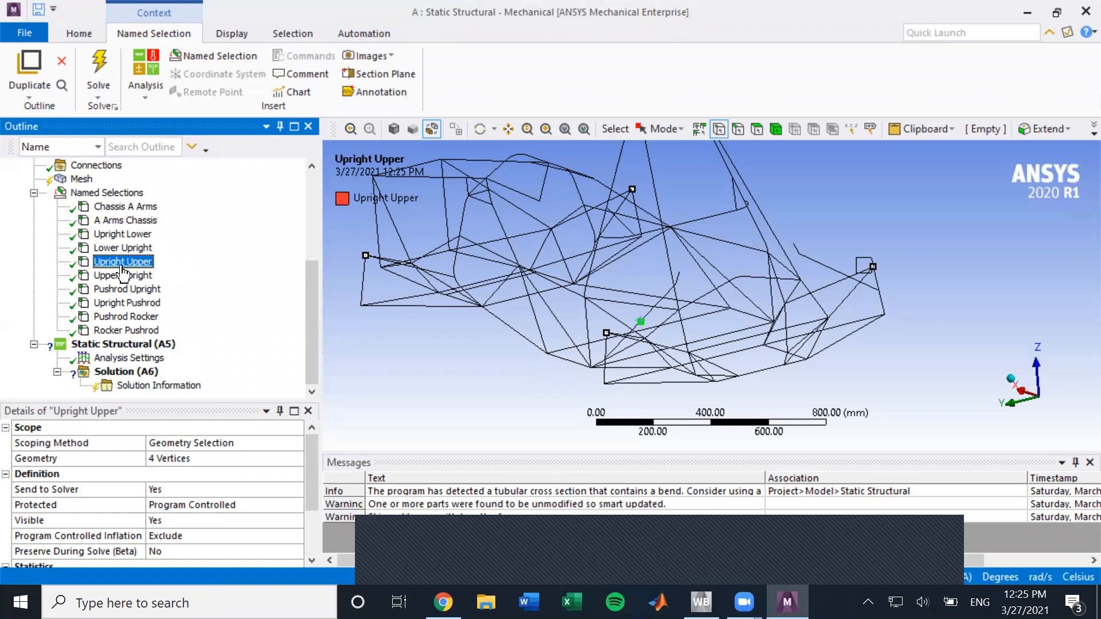
left_click(120, 275)
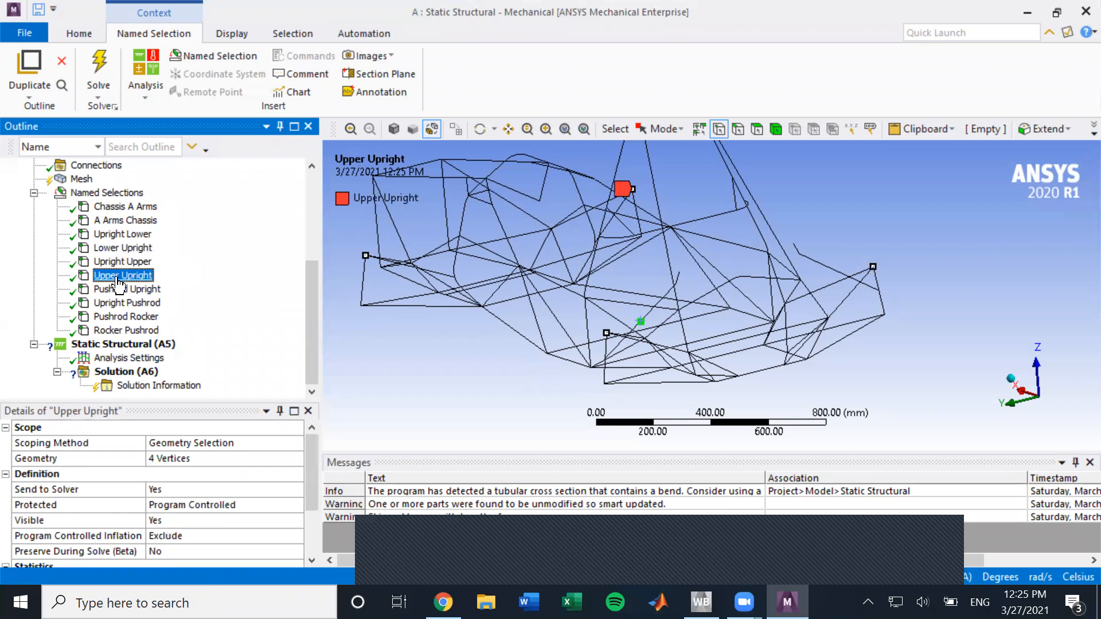
- Review the vertices of the Pushrod Upright, Upright Pushrod, Pushrod Rocker and Rocker Pushrod named selections, and clear the picked vertex
left_click(123, 289)
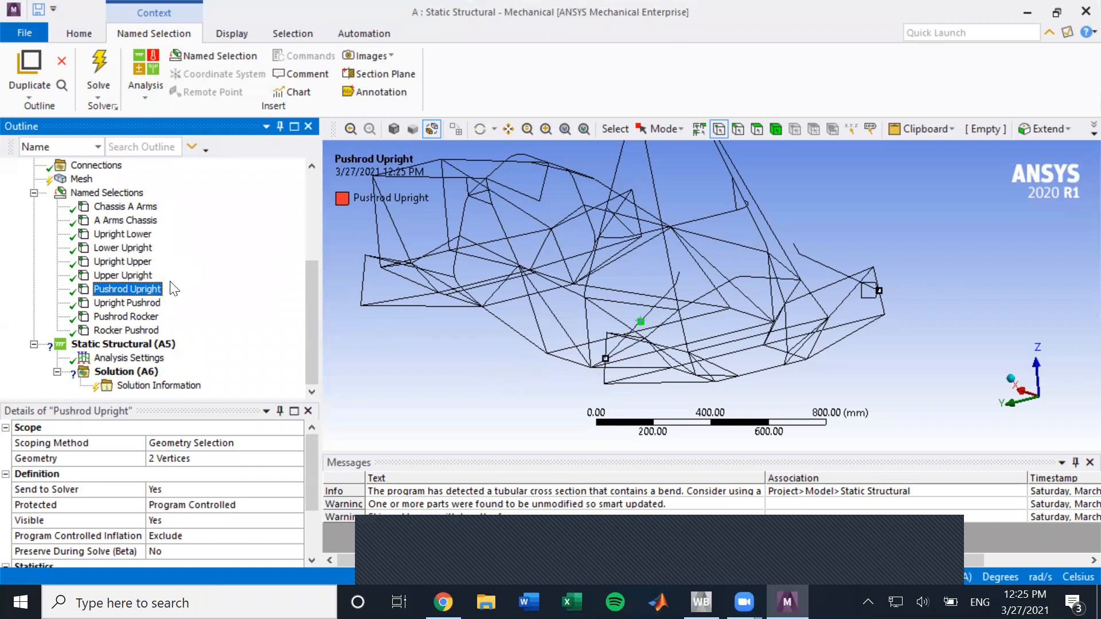
key("Down")
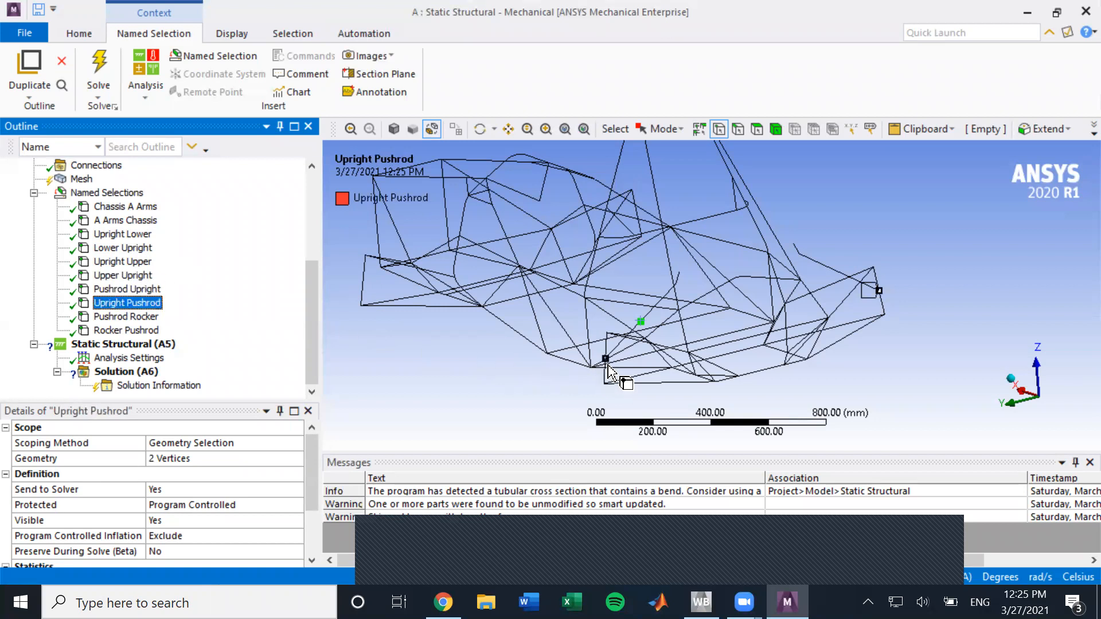
left_click(109, 318)
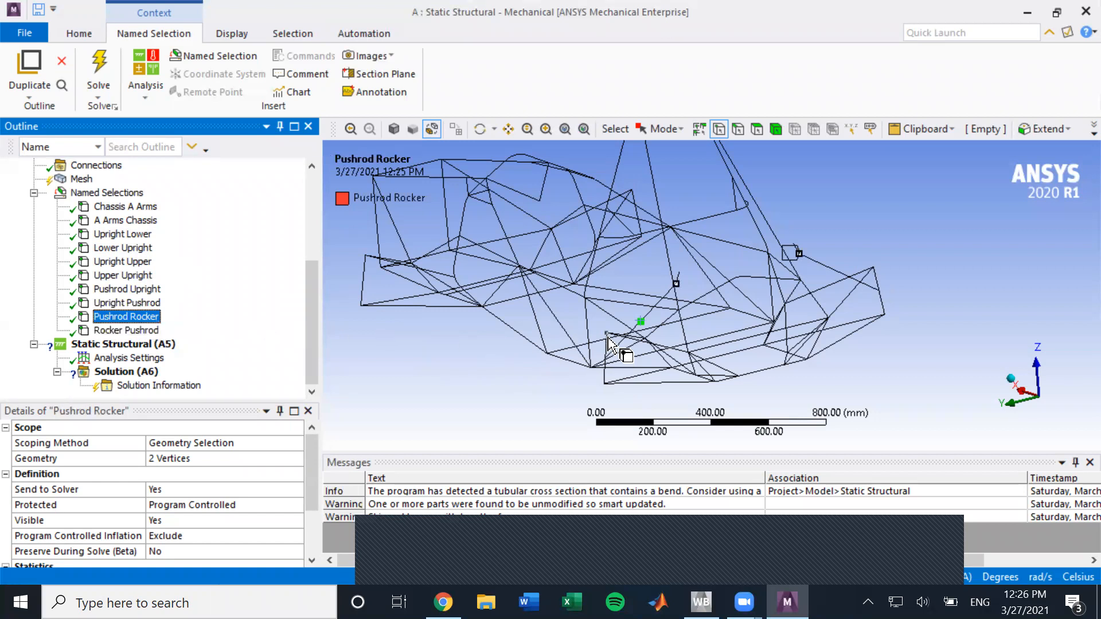
left_click(117, 331)
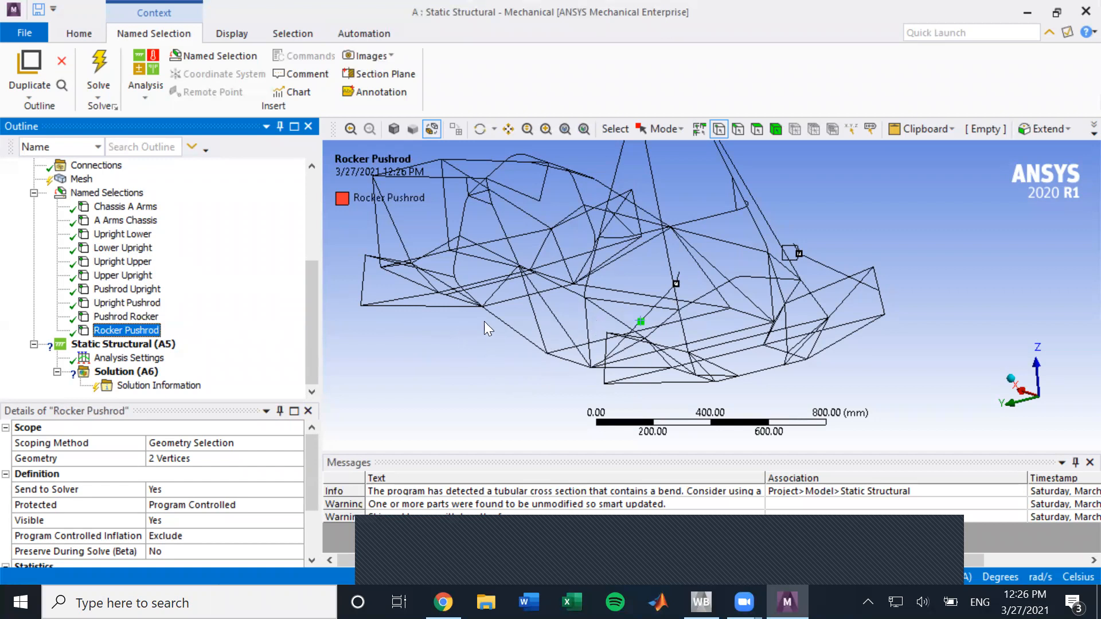
left_click(513, 368)
middle_click_drag(534, 354, 599, 317)
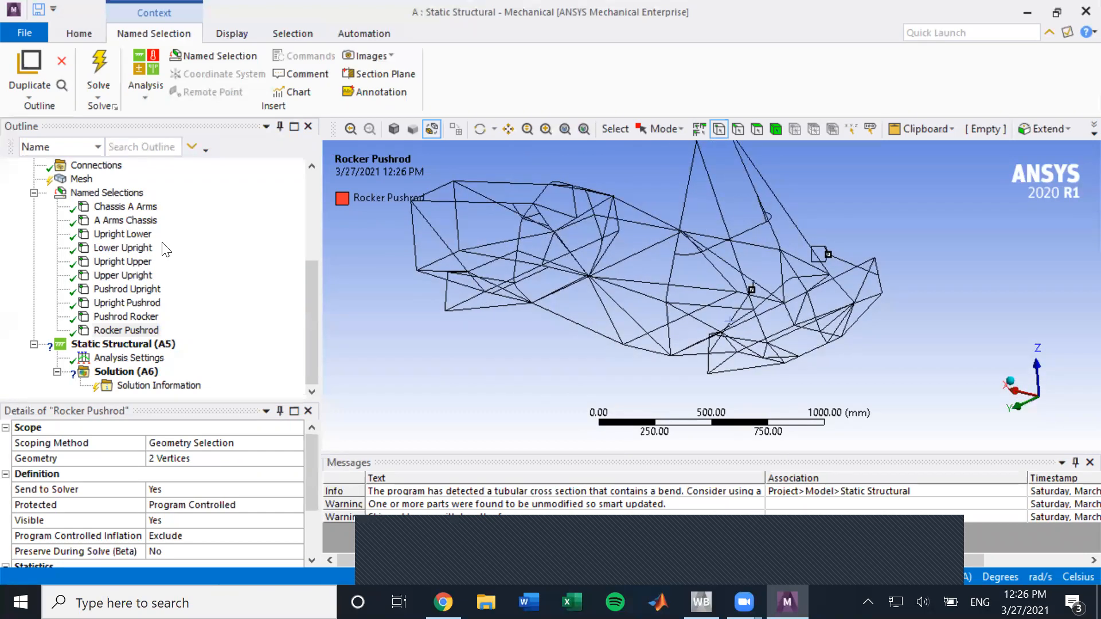
left_click_drag(106, 330, 449, 314)
scroll(36, 275, "up", 2)
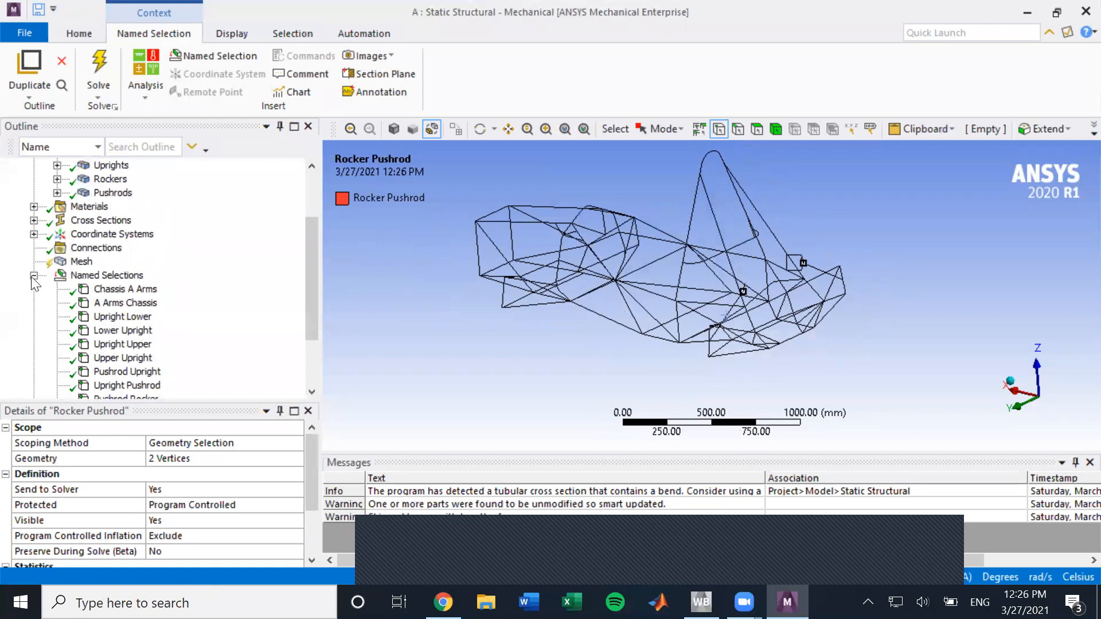
- Collapse the named selections, insert a body-body joint under Connections and set its type to Spherical
left_click(35, 275)
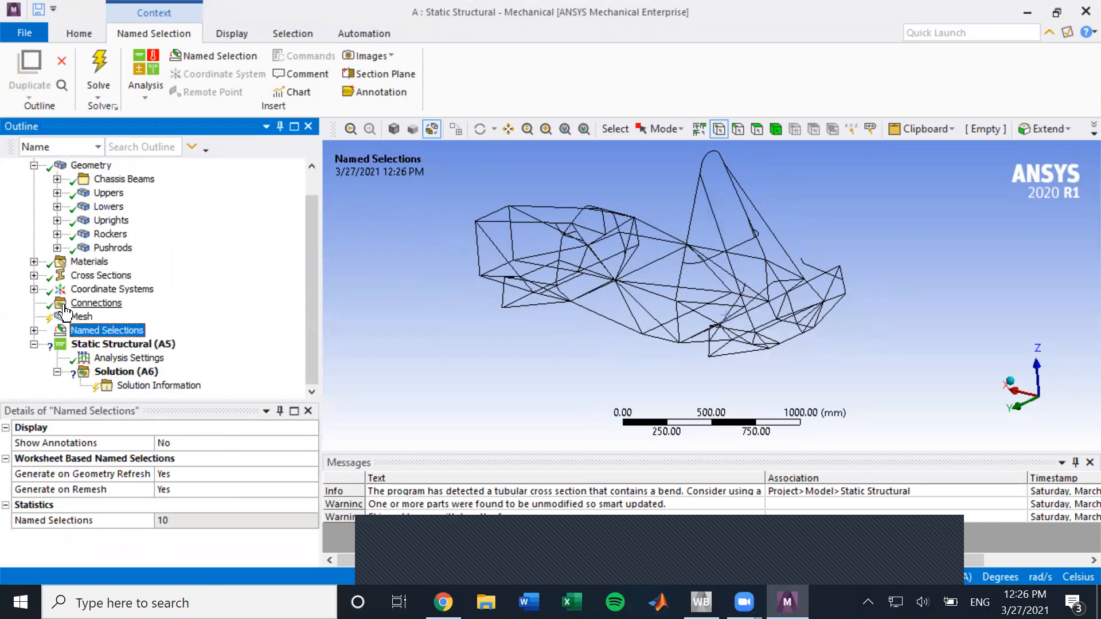
left_click(84, 305)
right_click(84, 307)
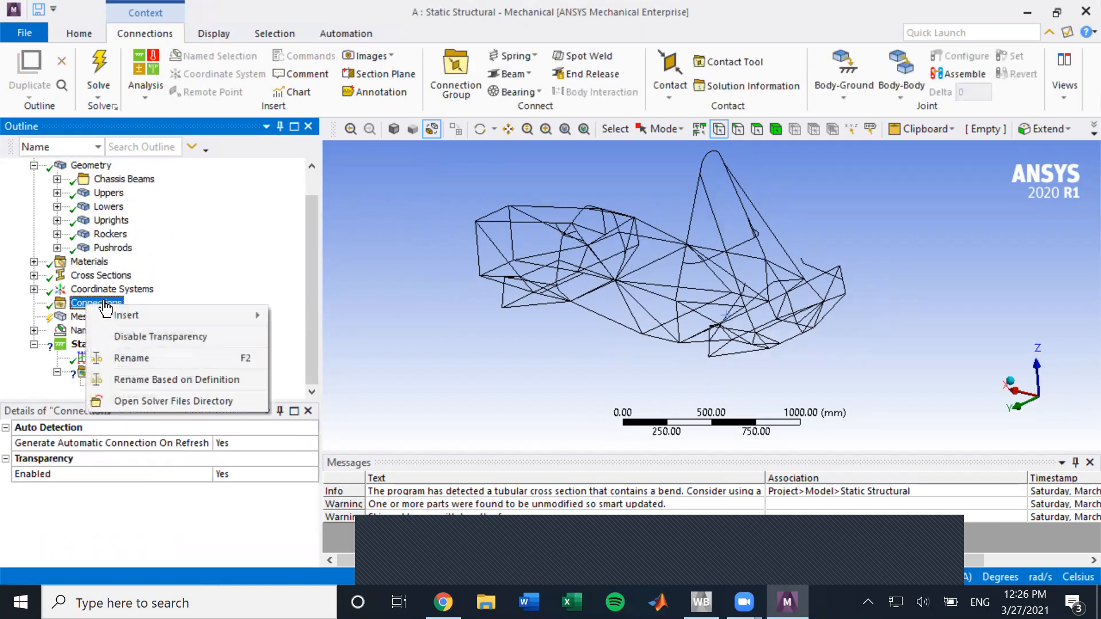
left_click(83, 308)
right_click(83, 308)
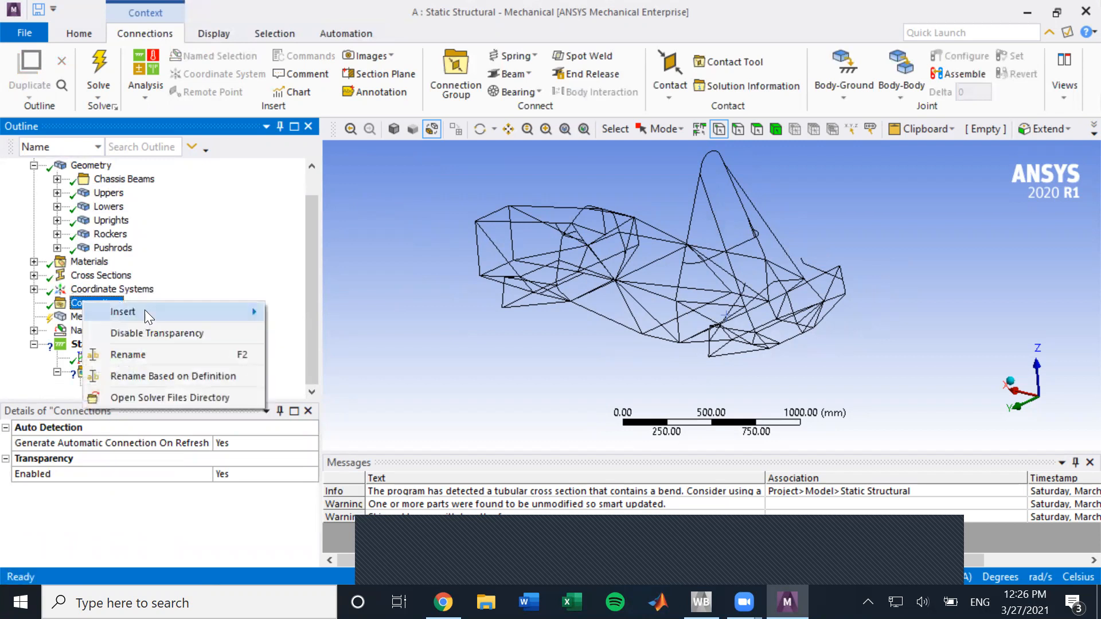
mouse_move(144, 309)
left_click(315, 419)
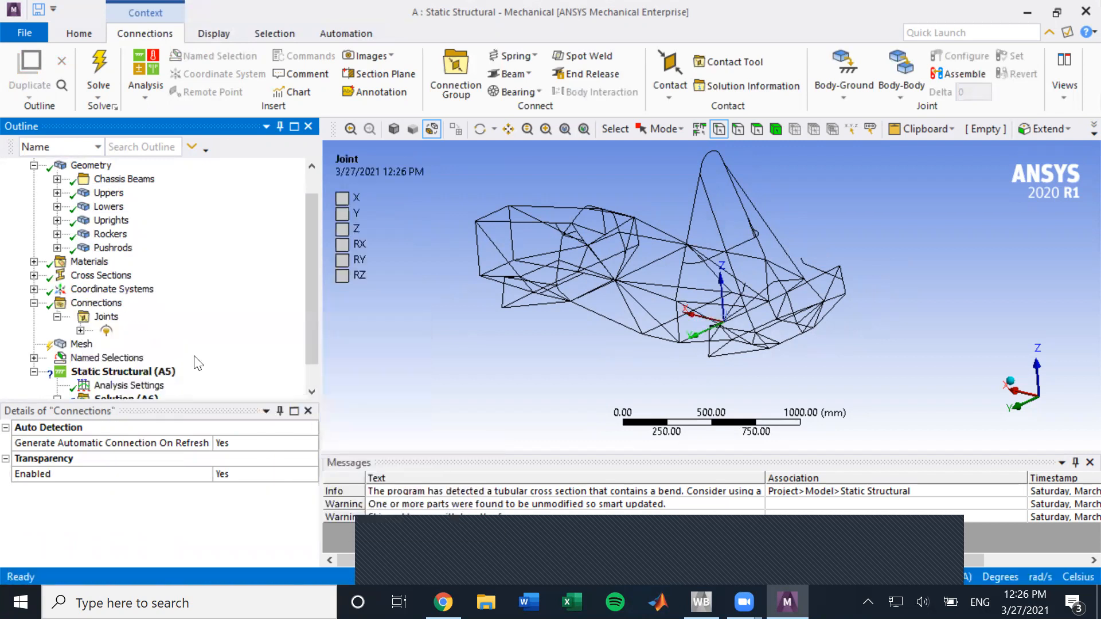
left_click(258, 458)
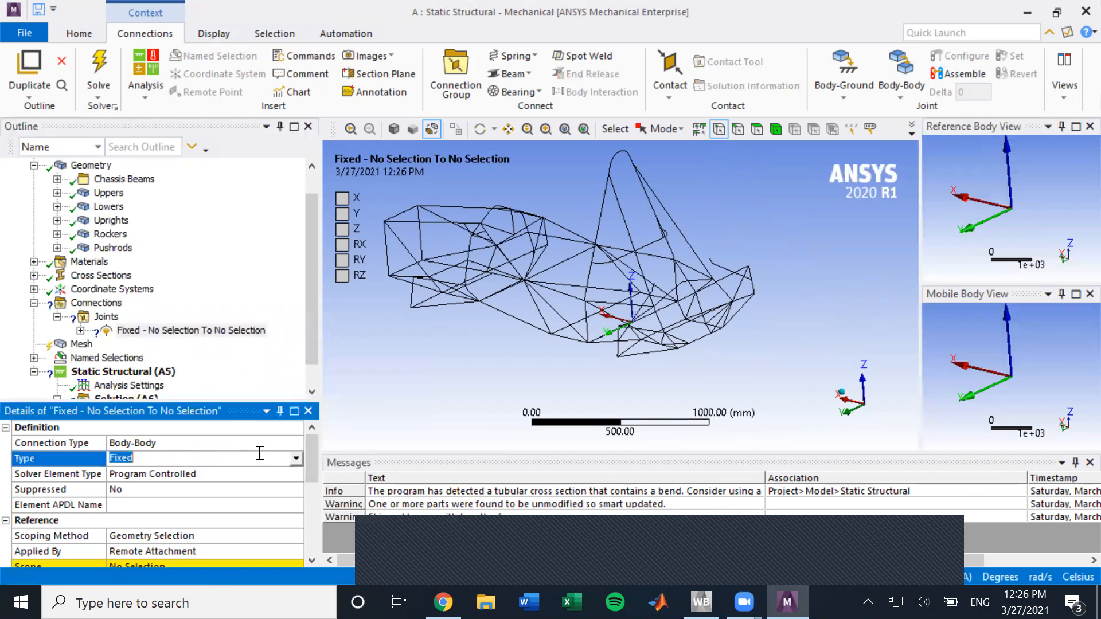
left_click(297, 458)
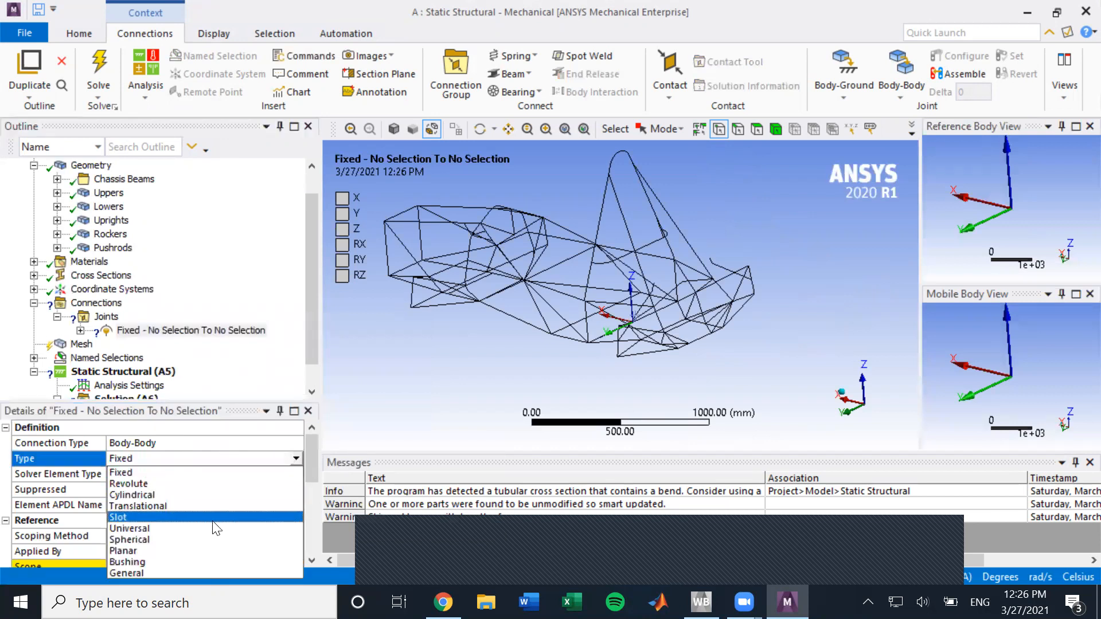
left_click(157, 539)
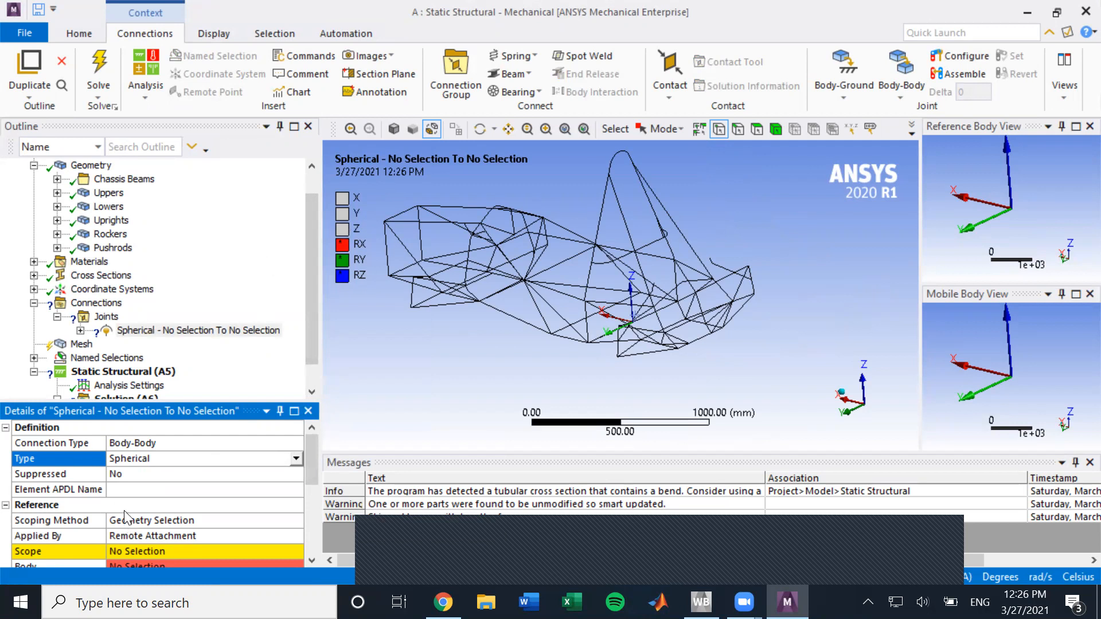
- Examine the suspension joint locations at the end of the chassis from several angles and up close
left_click_drag(410, 438, 424, 434)
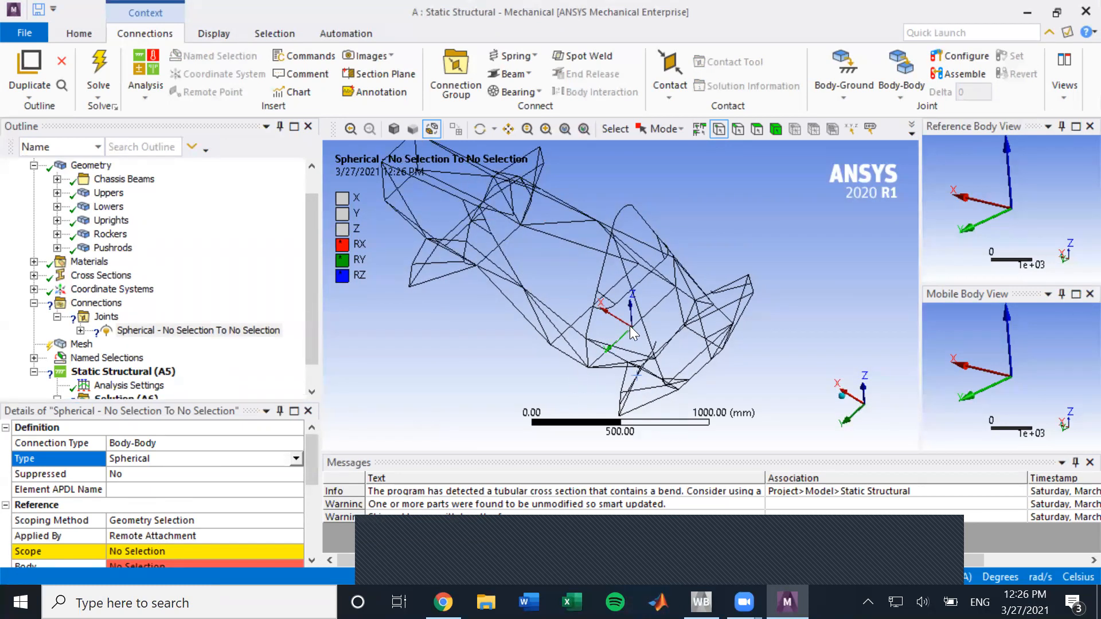
left_click_drag(485, 408, 486, 384)
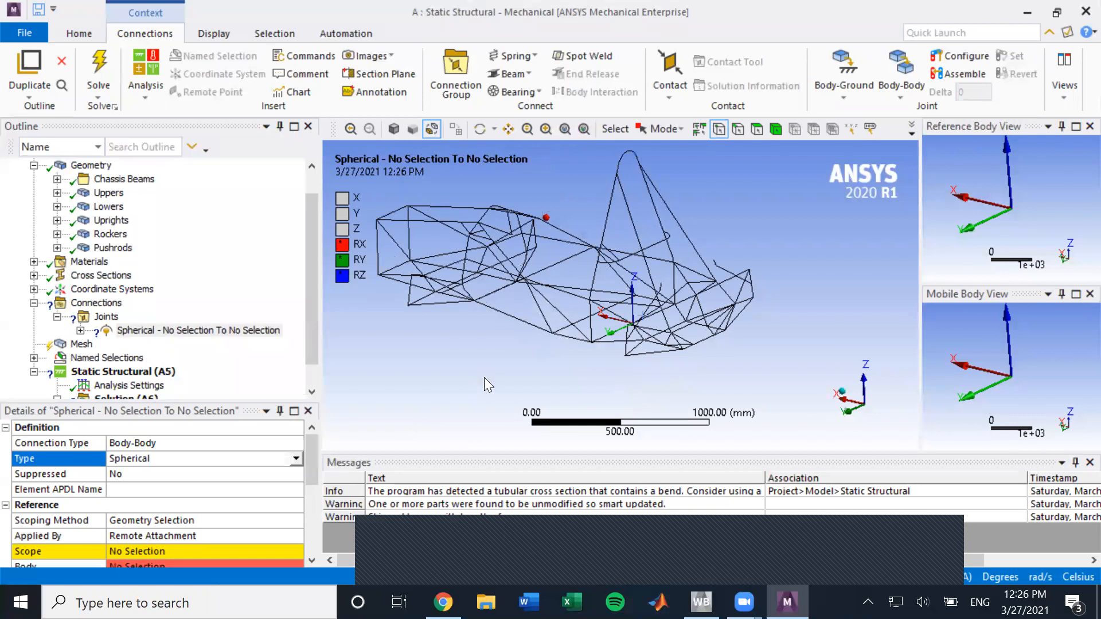
left_click_drag(380, 412, 625, 303)
middle_click_drag(625, 302, 442, 358)
scroll(700, 318, "down", 3)
scroll(710, 320, "up", 7)
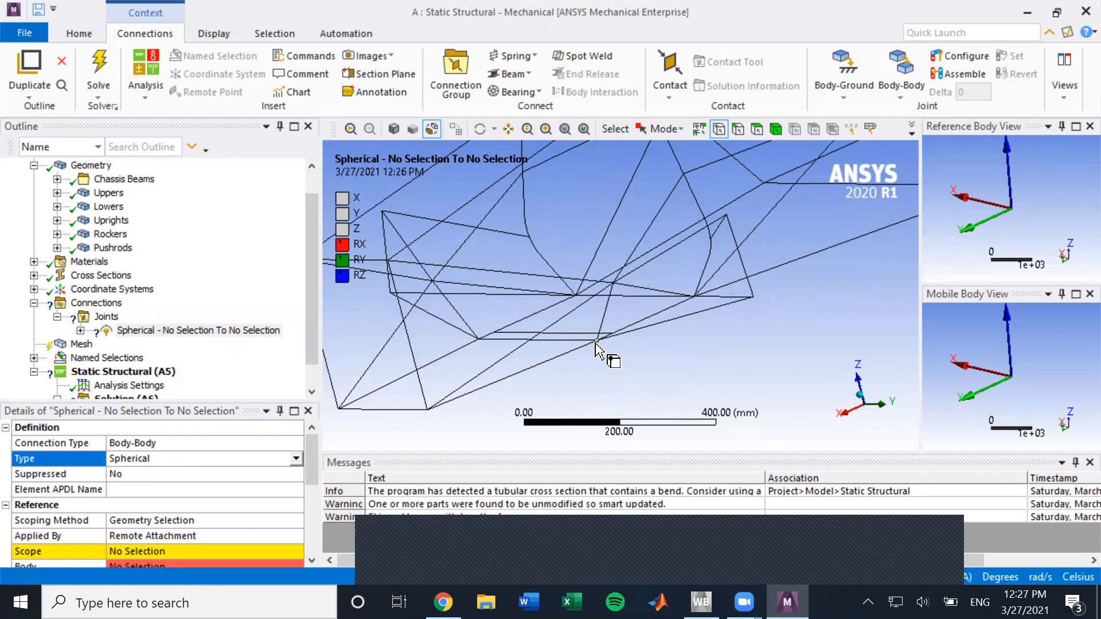
scroll(155, 315, "up", 1)
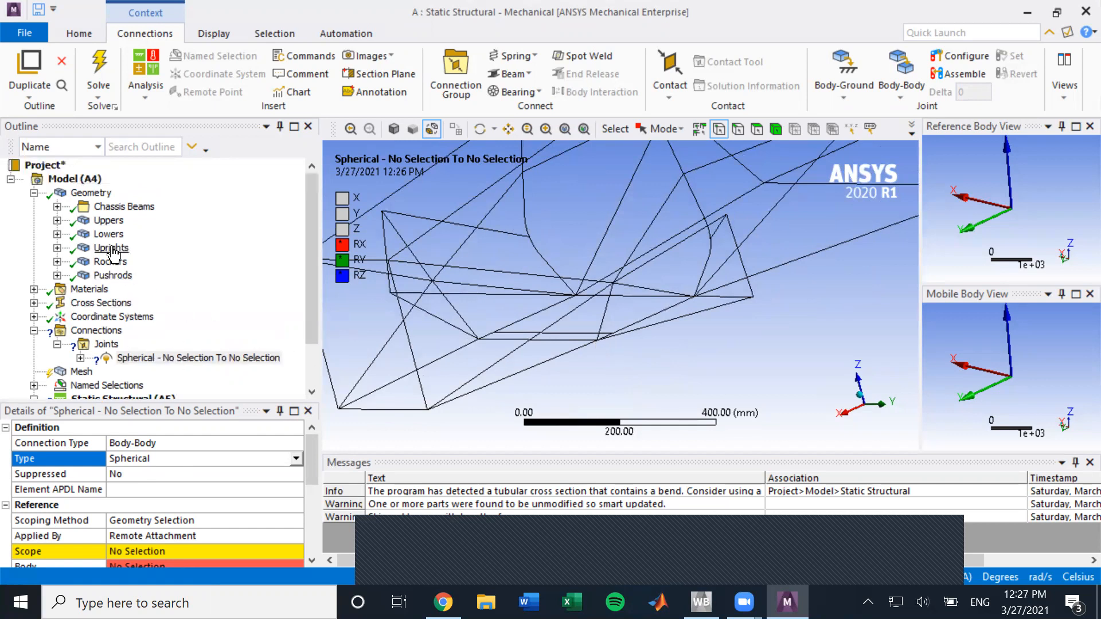
- Hide the chassis beams and scope the spherical joint's reference side to the inboard end vertex of the lower arm
right_click(118, 208)
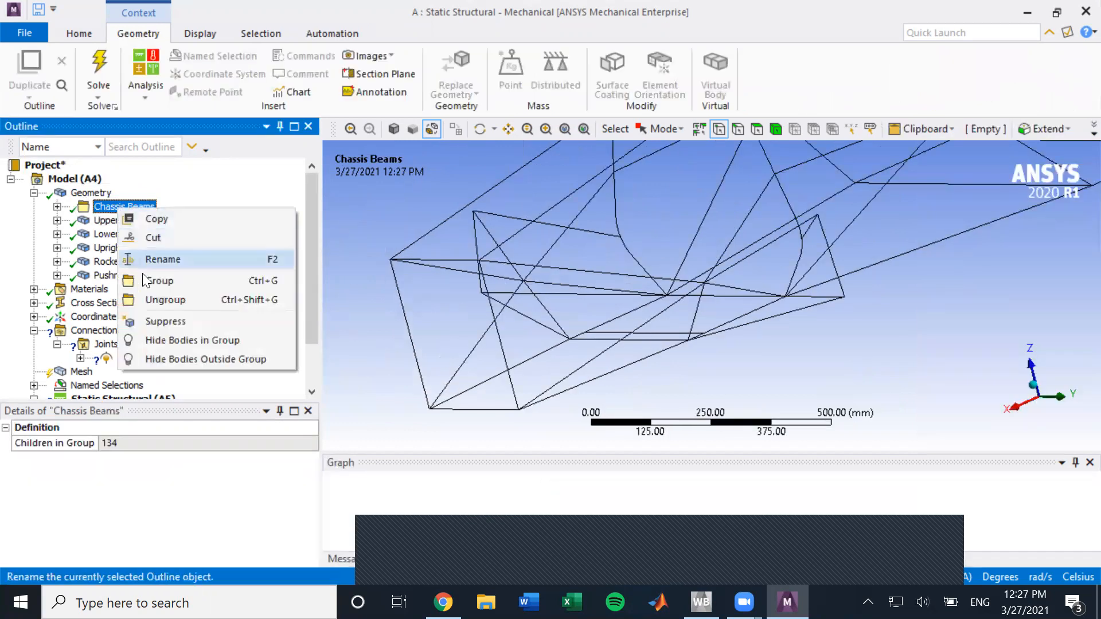
left_click(194, 343)
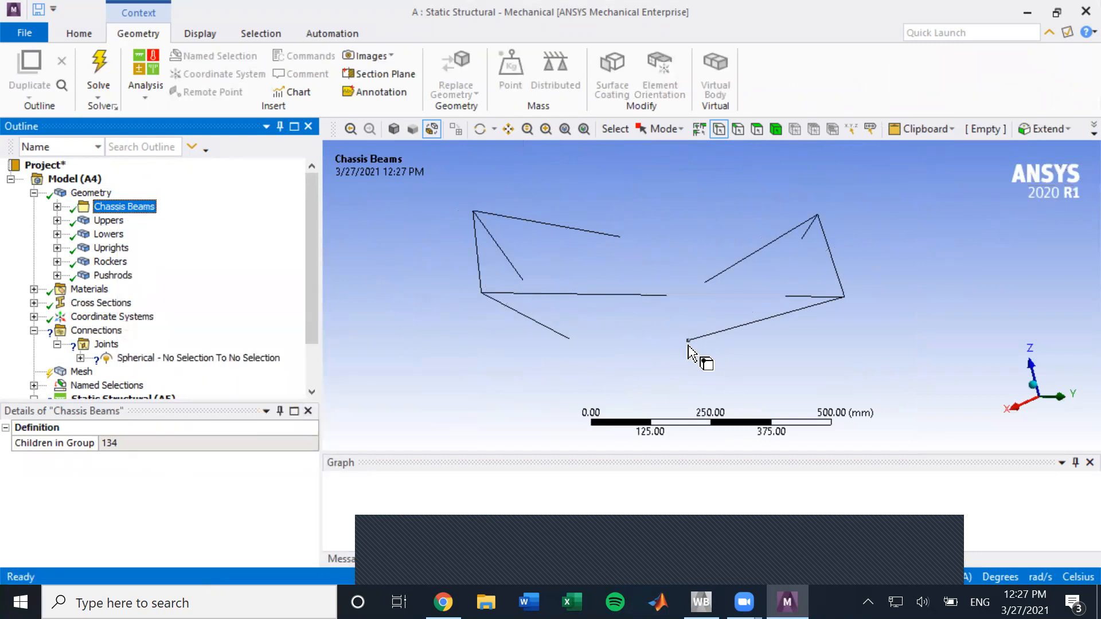
left_click(688, 340)
left_click(205, 357)
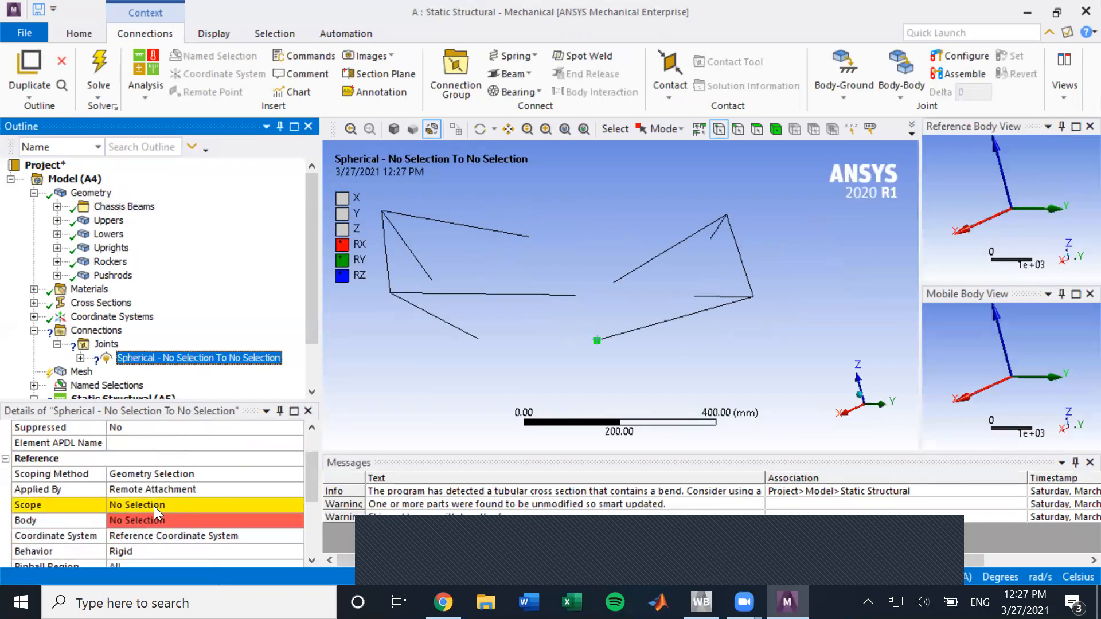
left_click(154, 505)
left_click(153, 504)
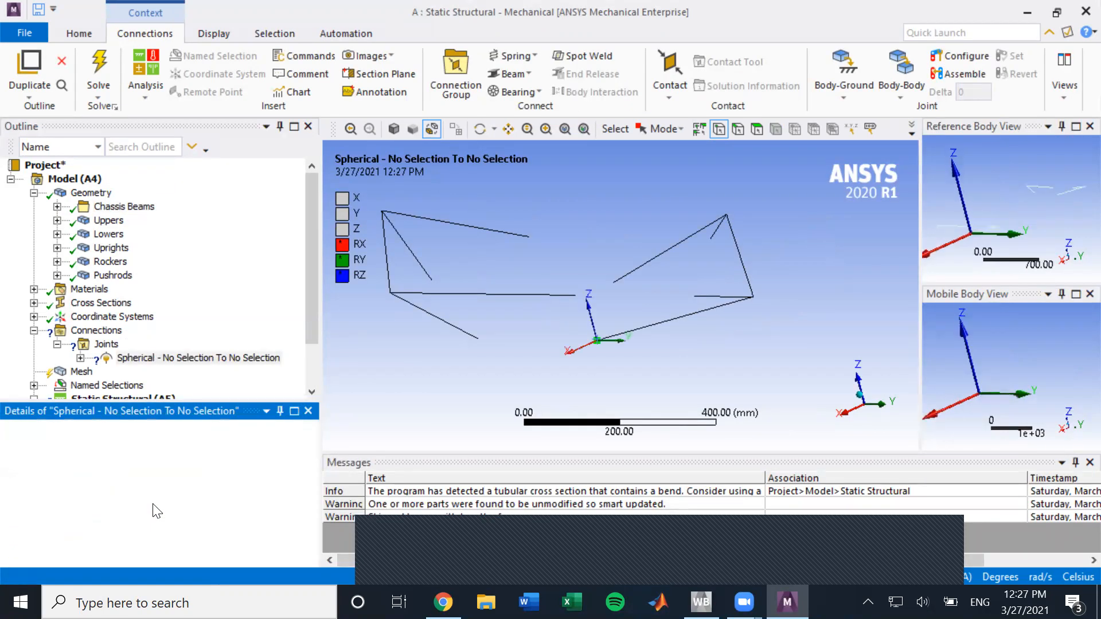
scroll(153, 500, "down", 3)
left_click(153, 490)
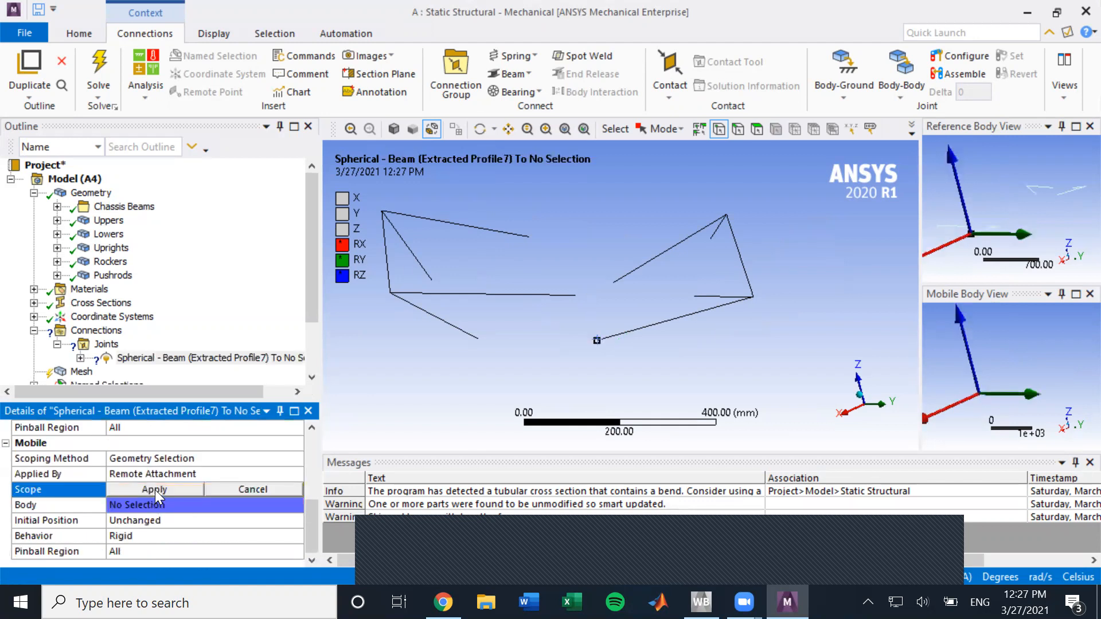
left_click(192, 491)
scroll(192, 494, "down", 1)
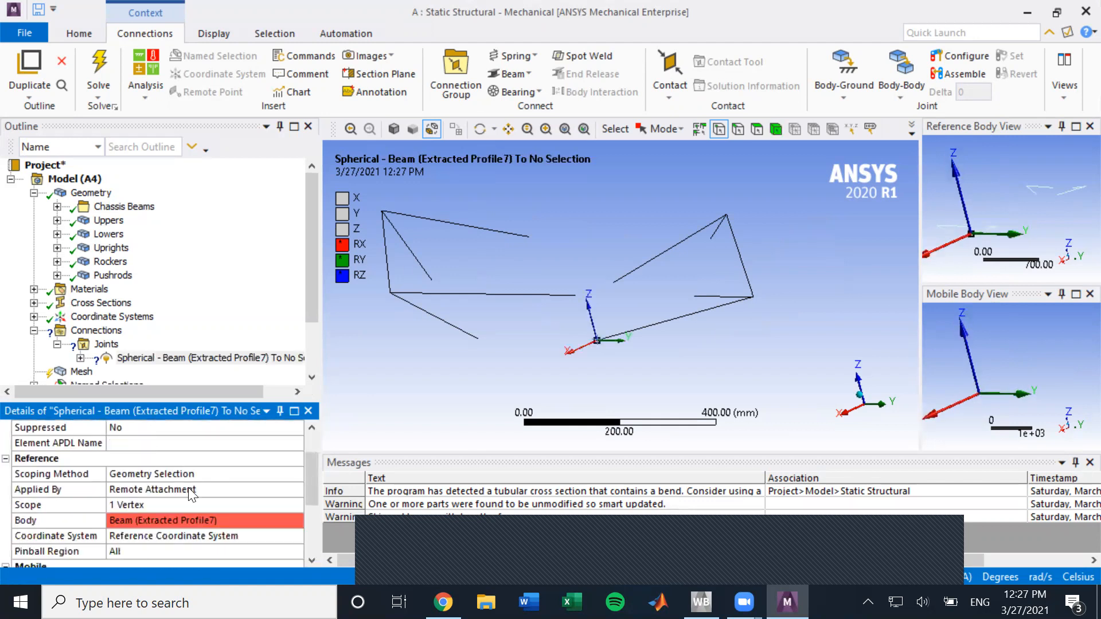
- Show the hidden bodies in the Chassis Beams group and hide the Lowers body
left_click(122, 207)
right_click(123, 210)
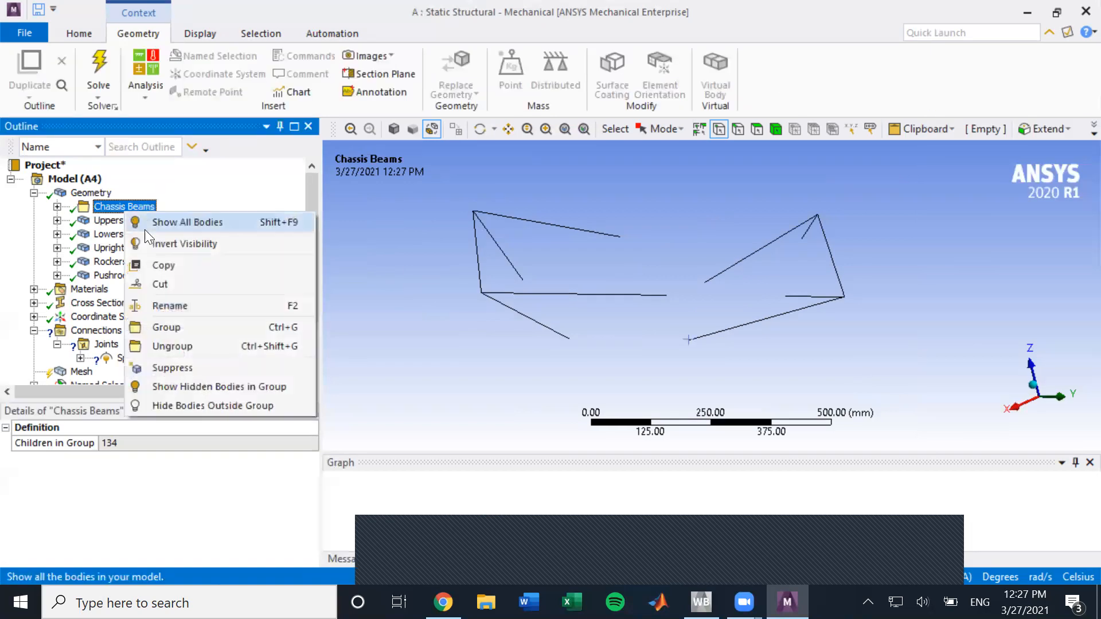
left_click(205, 385)
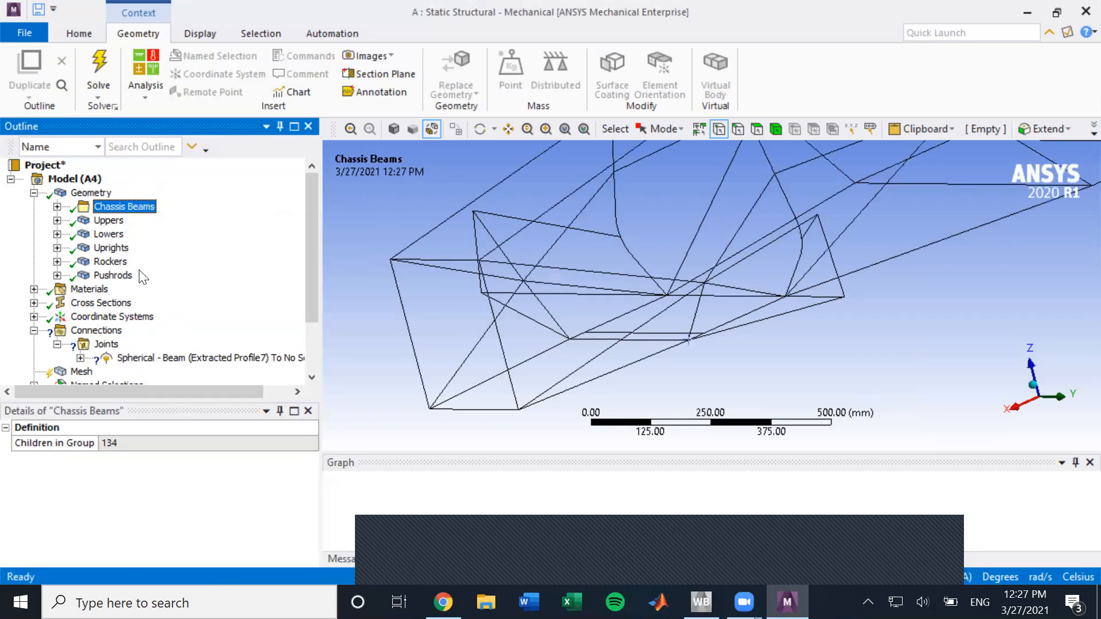
right_click(117, 235)
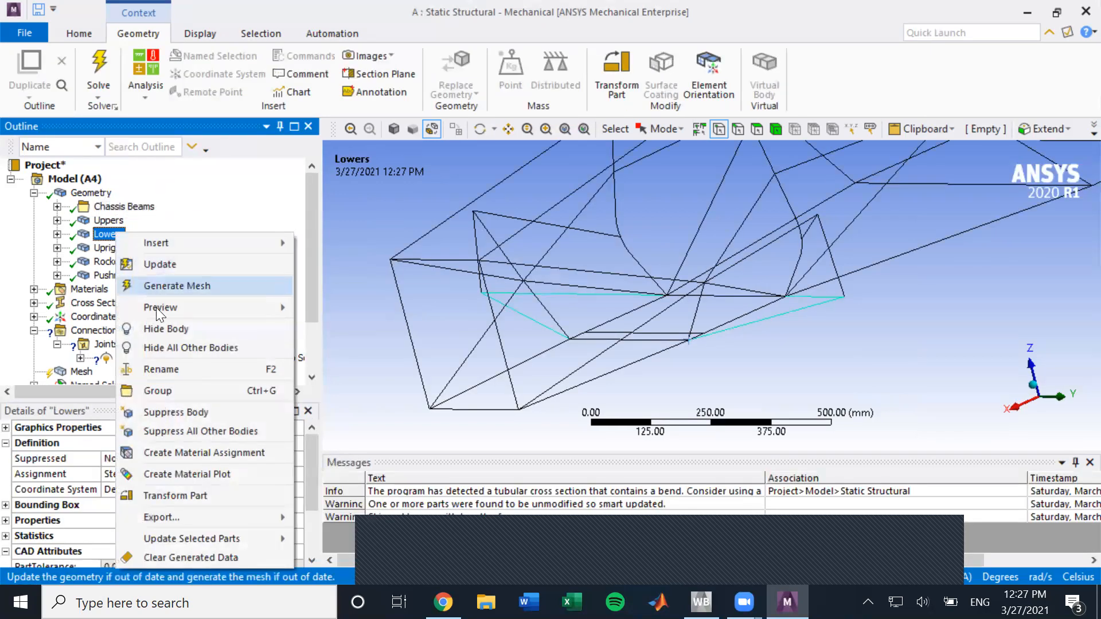
left_click(163, 329)
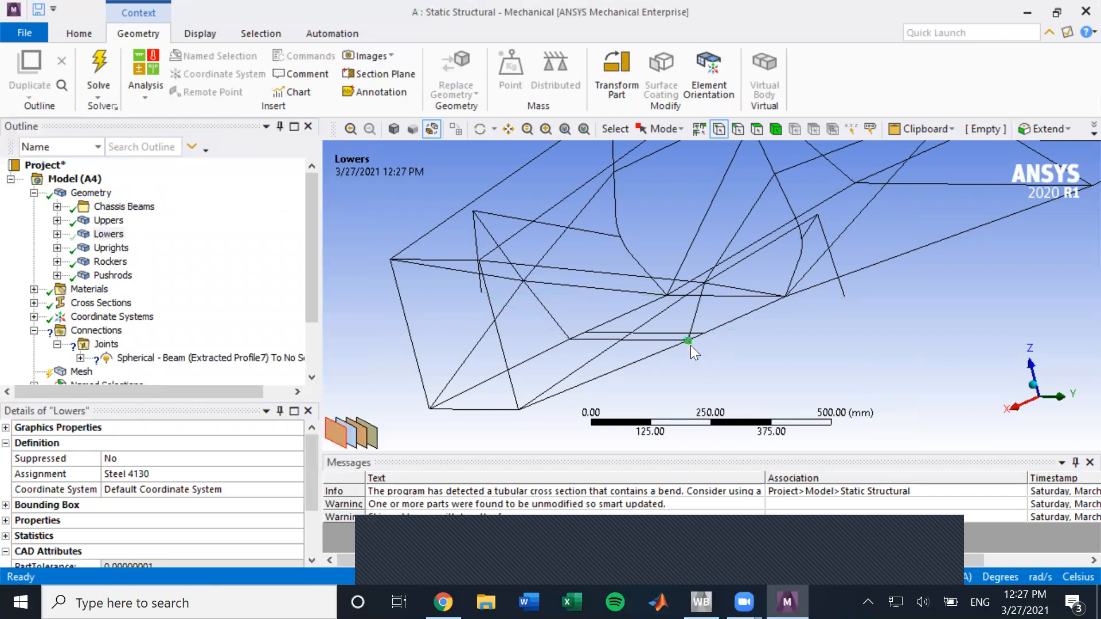
- Change the spherical joint's reference scope to the chassis vertex where the lower arm attaches
left_click(190, 358)
scroll(211, 488, "down", 3)
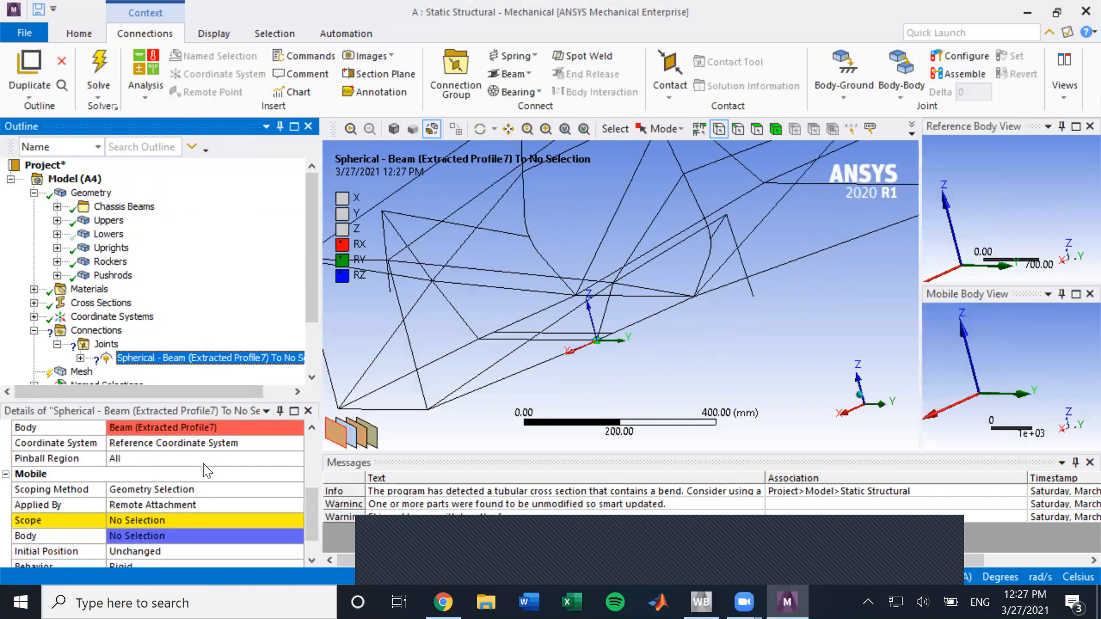
scroll(194, 481, "up", 1)
left_click(183, 458)
left_click(178, 462)
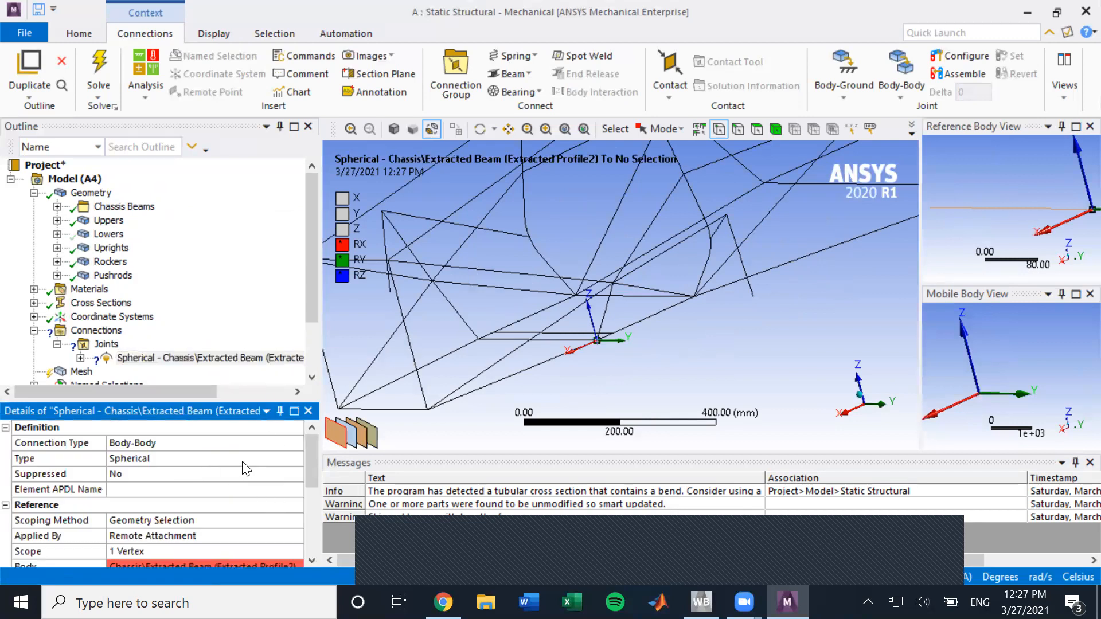
- Delete the spherical joint from the Joints group
scroll(235, 475, "down", 3)
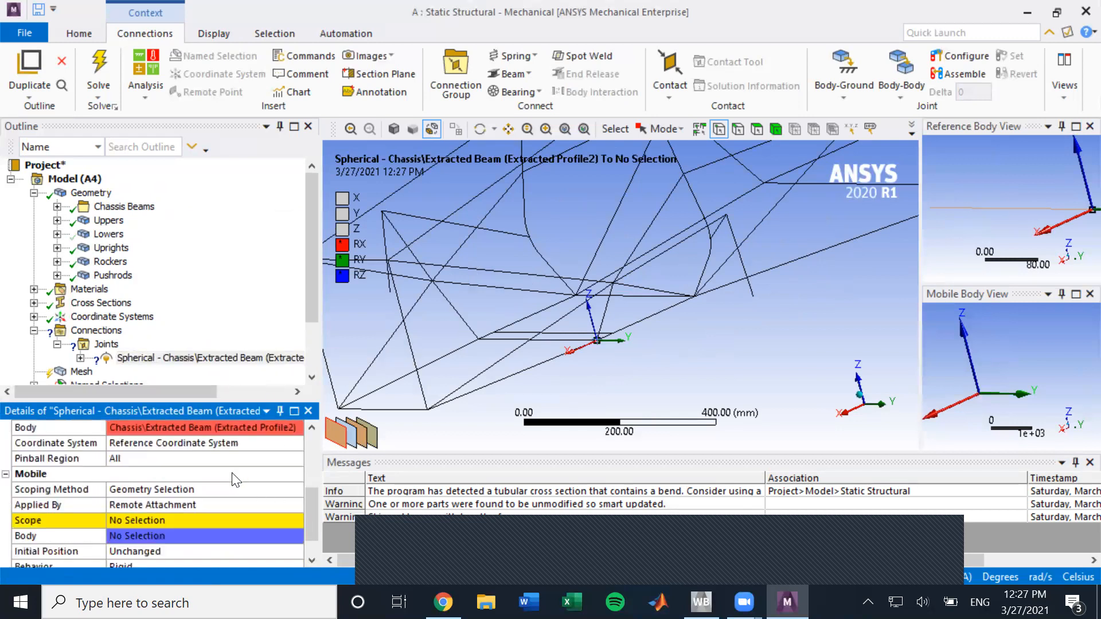
scroll(233, 475, "up", 3)
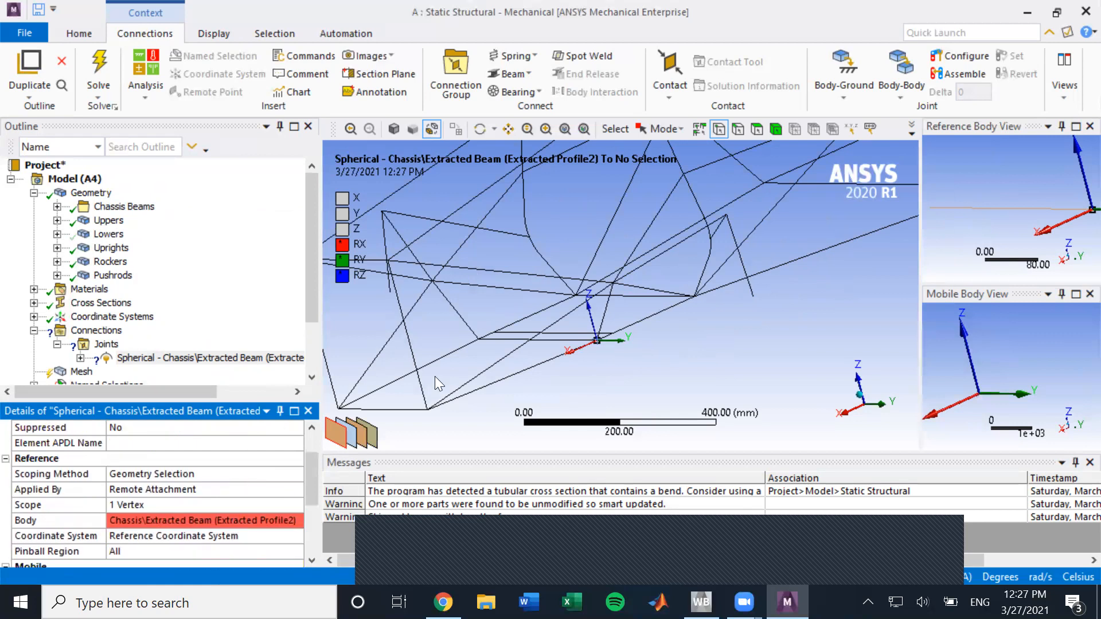
left_click(138, 358)
right_click(153, 360)
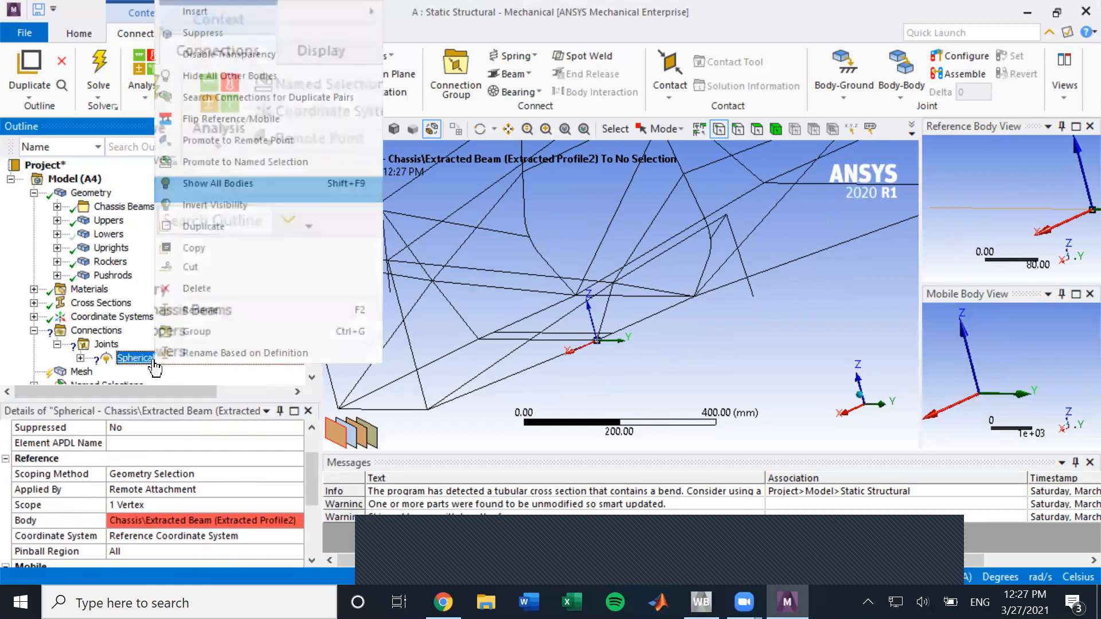
left_click(218, 290)
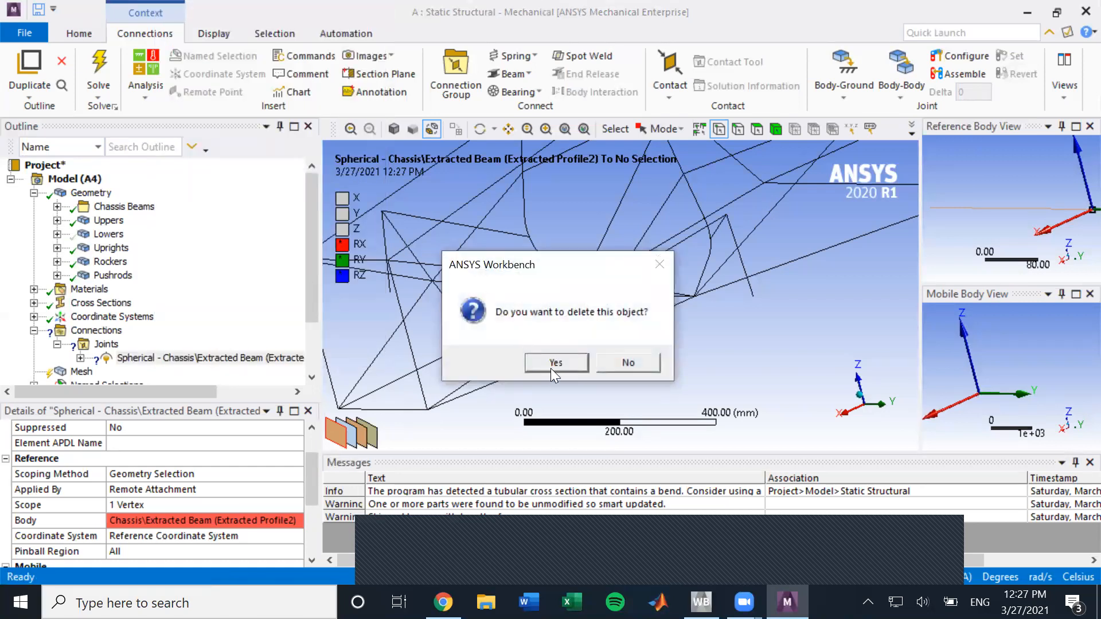
left_click(552, 365)
- Insert a new body-body joint in the Joints group and set its type to Spherical
right_click(108, 344)
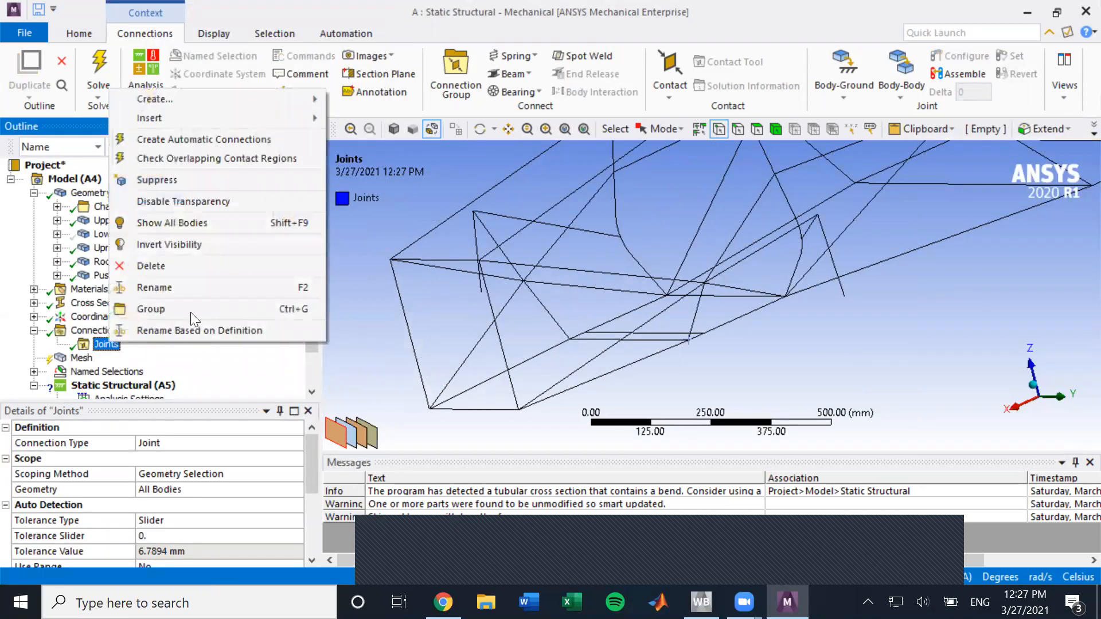
mouse_move(199, 114)
left_click(378, 175)
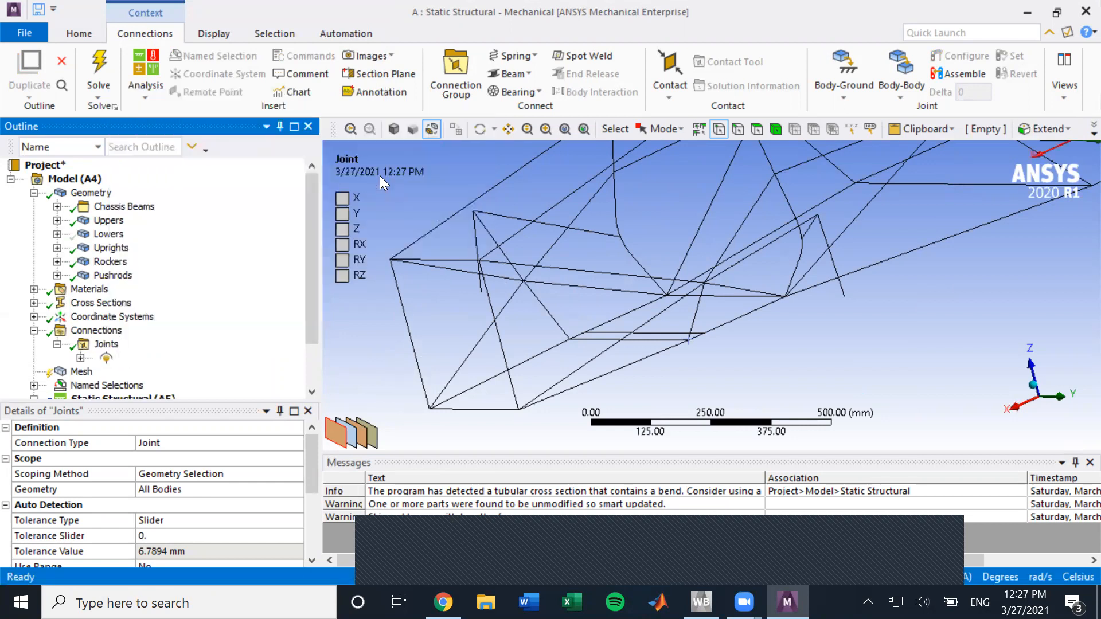
left_click(209, 459)
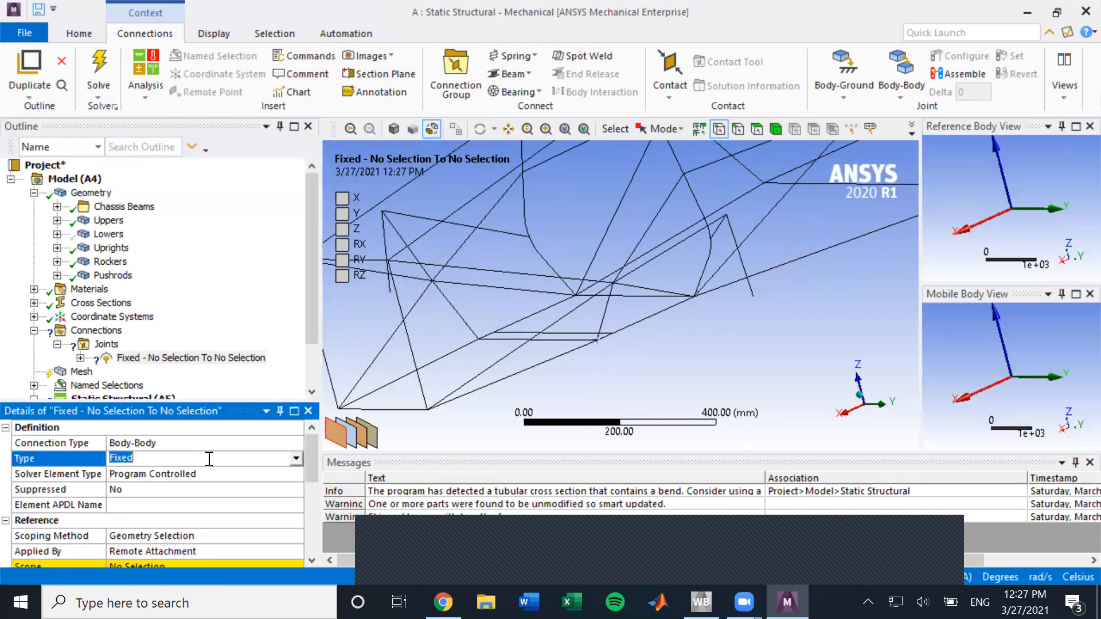
left_click(296, 458)
left_click(226, 537)
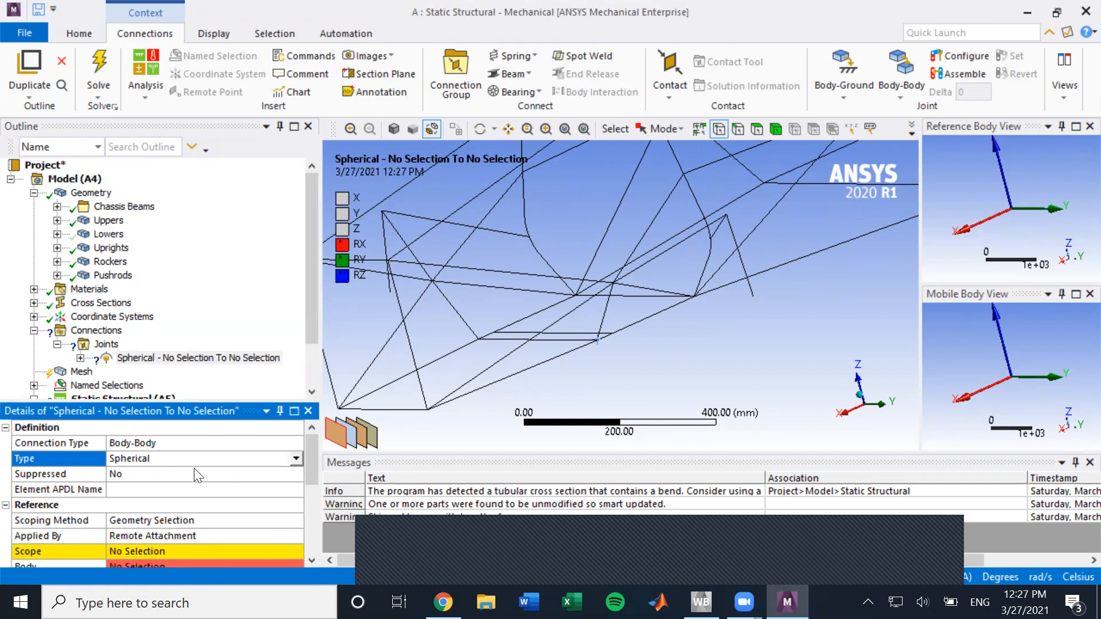
- Scope the new spherical joint's reference side to the chassis vertex at the lower arm pickup point
left_click_drag(204, 399, 205, 338)
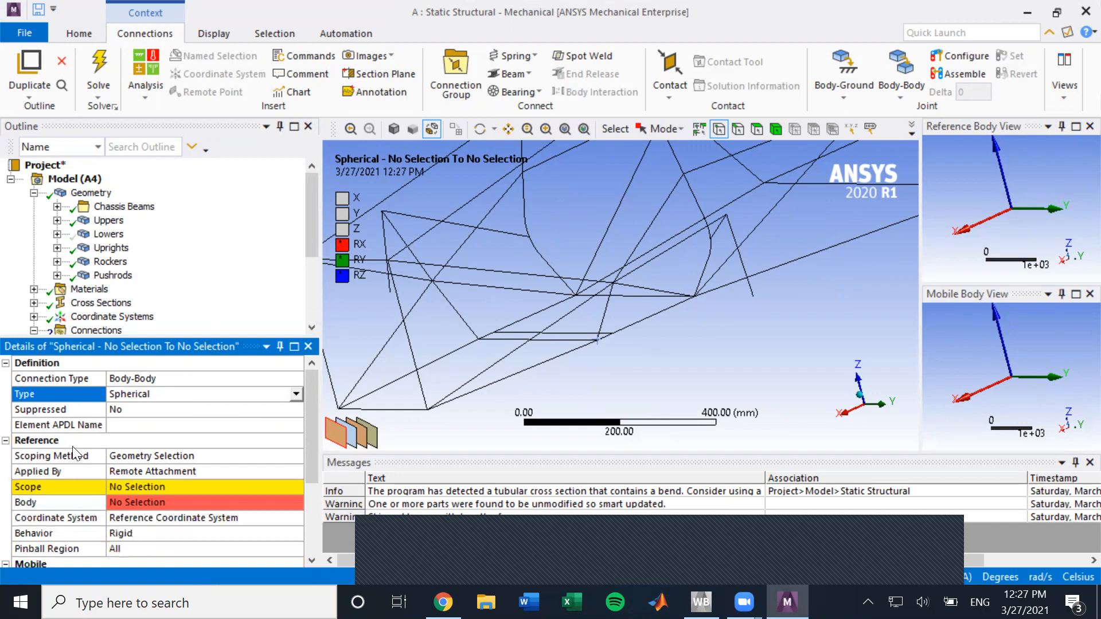
scroll(86, 457, "down", 3)
scroll(36, 444, "up", 1)
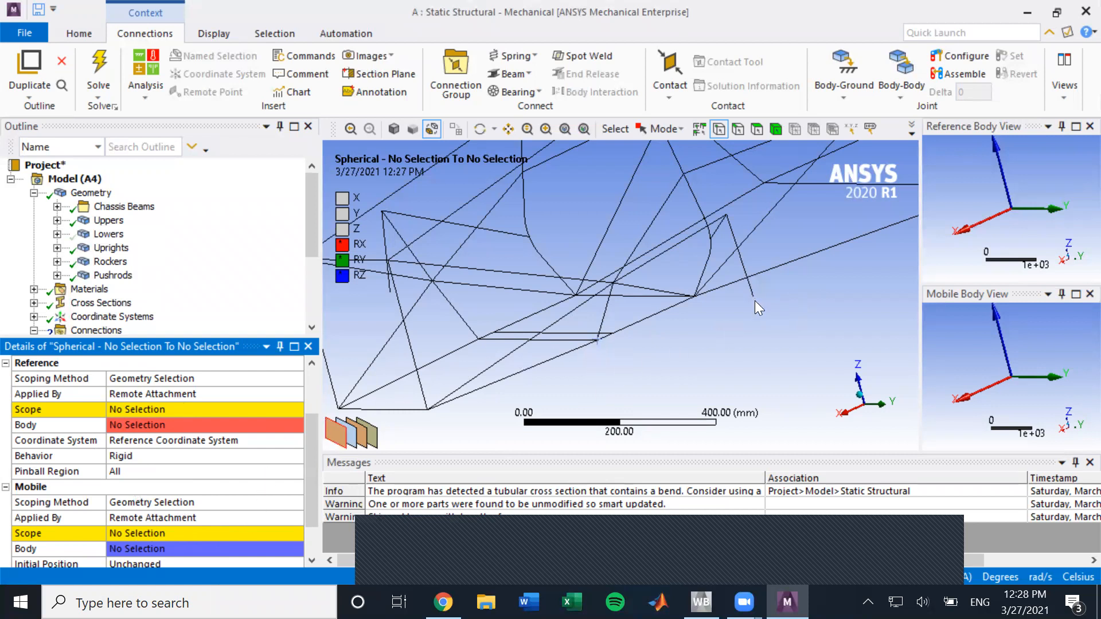
left_click(597, 341)
left_click(137, 411)
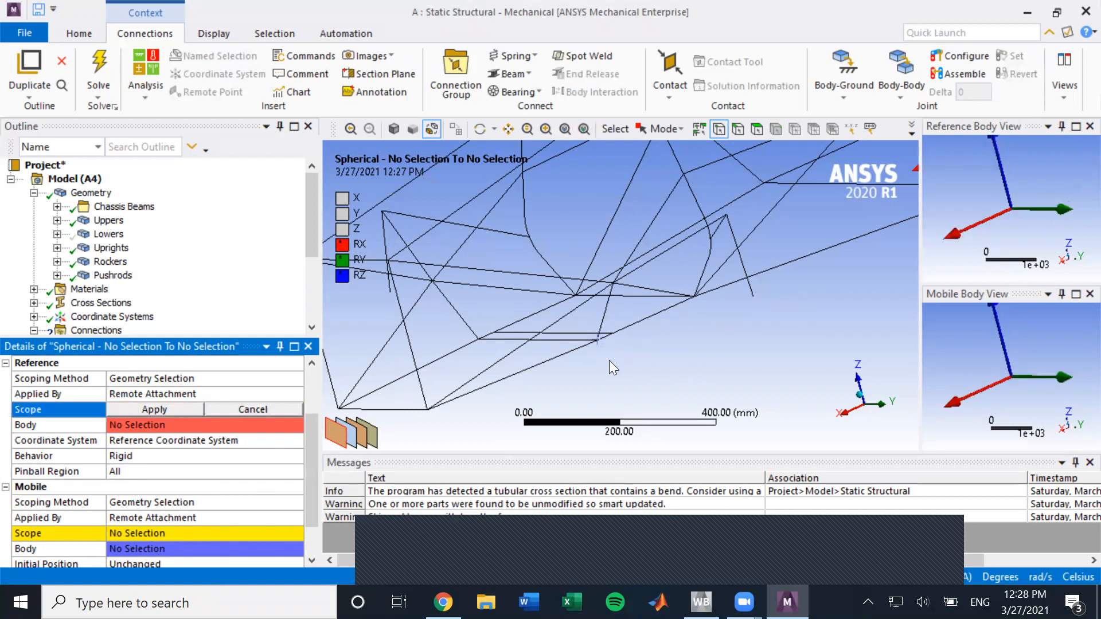
left_click(194, 409)
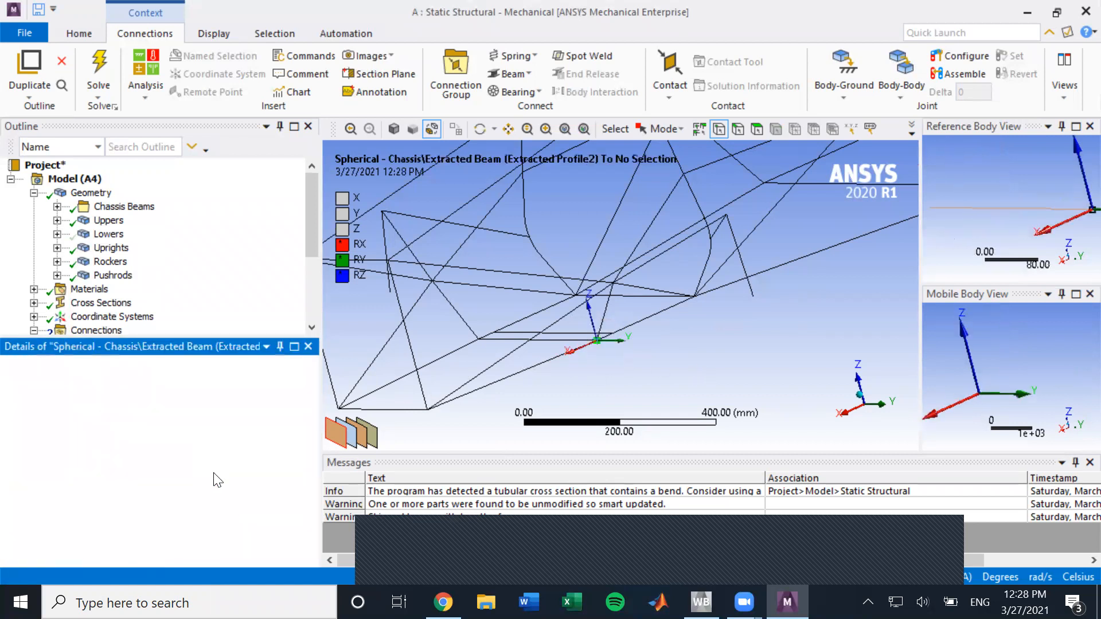
scroll(171, 453, "down", 2)
- Show the Lowers body again and hide the bodies in the Chassis Beams group
left_click(106, 234)
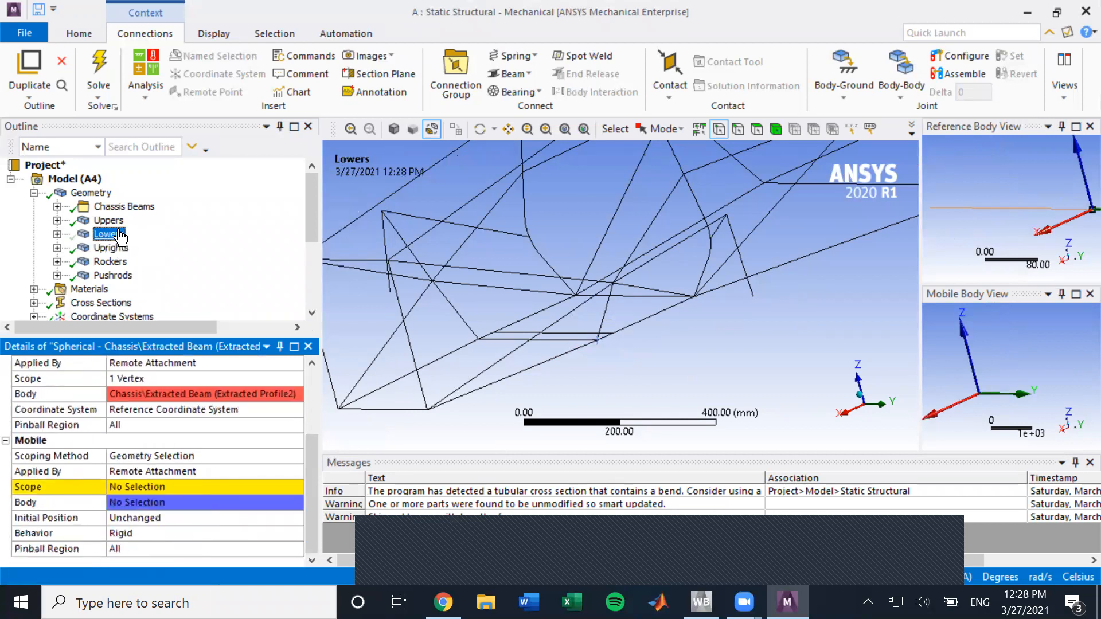
right_click(108, 234)
left_click(179, 320)
left_click(123, 206)
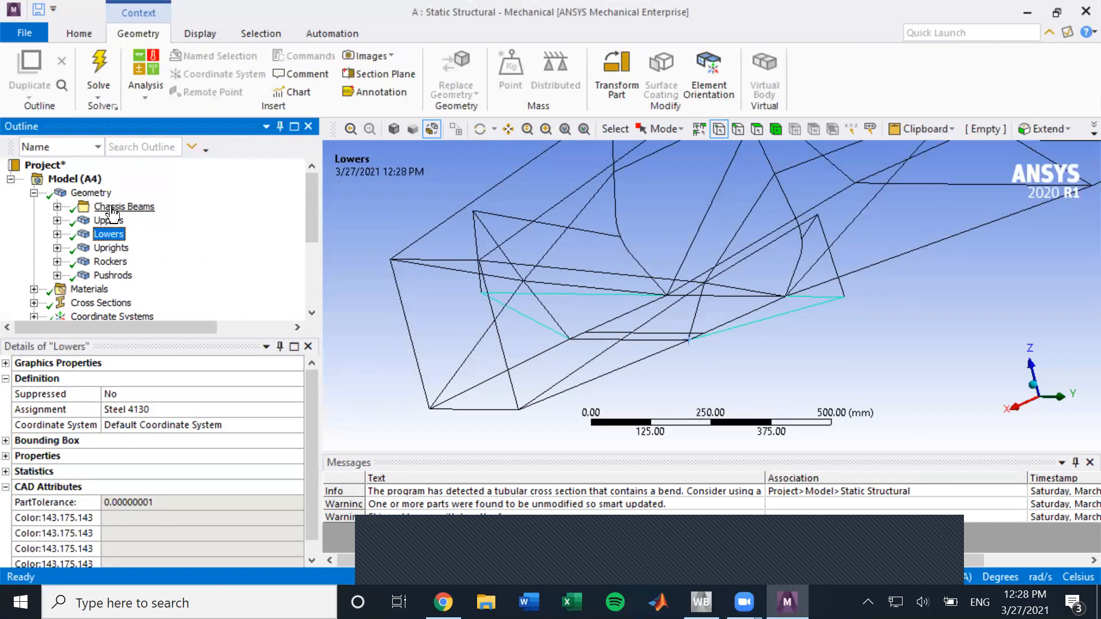
right_click(114, 208)
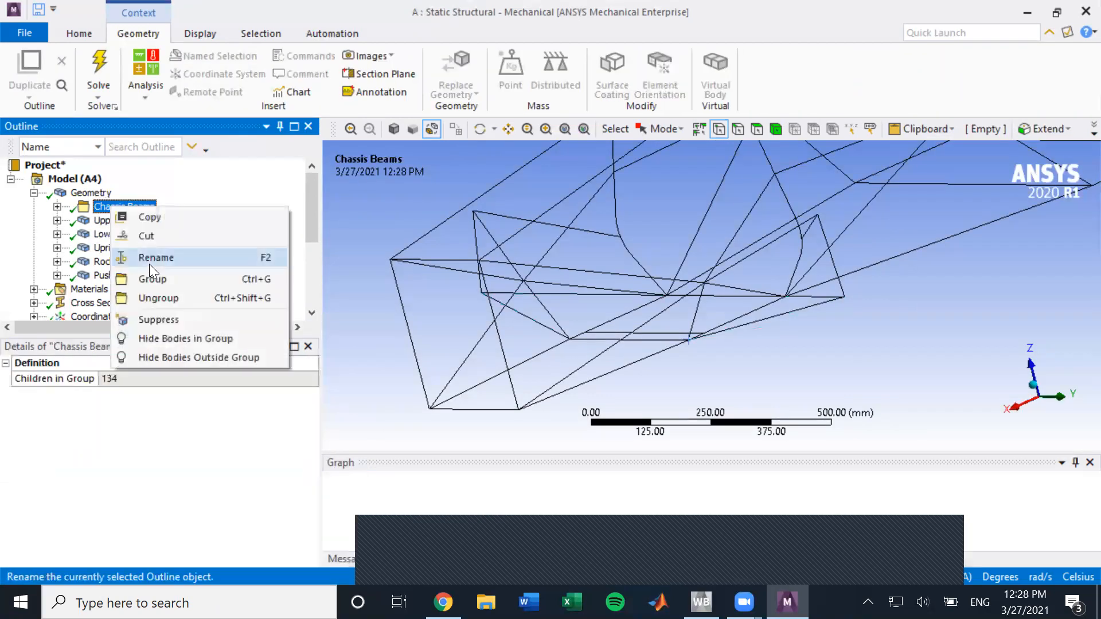
left_click(183, 340)
- Scope the spherical joint's mobile side to the lower arm's end vertex at the chassis pickup point
scroll(109, 269, "down", 5)
left_click(155, 221)
scroll(165, 448, "down", 1)
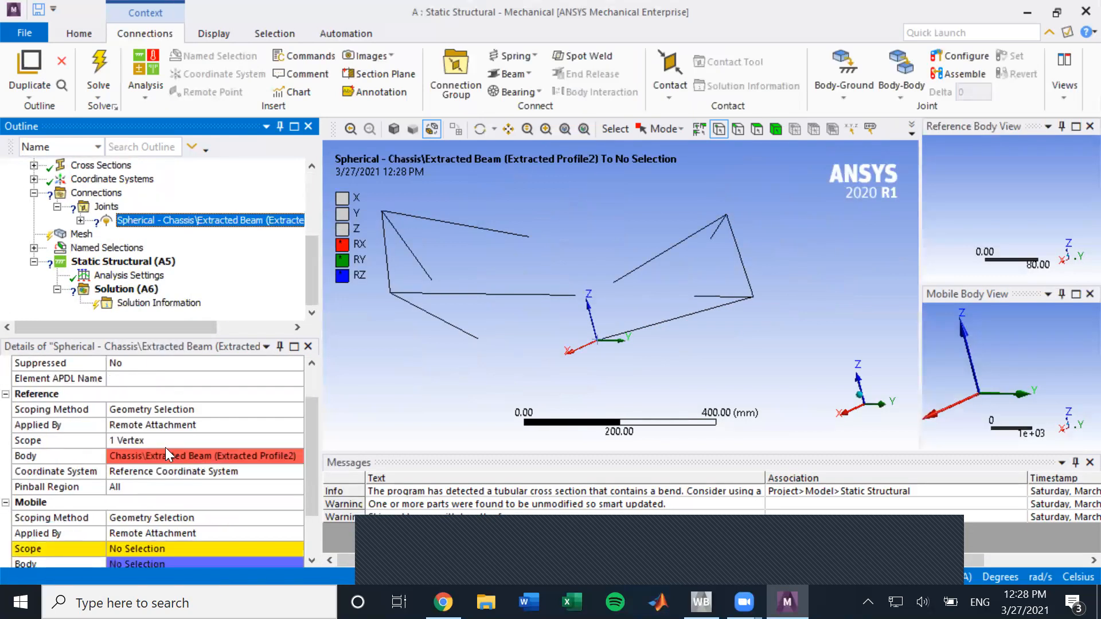
scroll(165, 445, "down", 1)
left_click(155, 498)
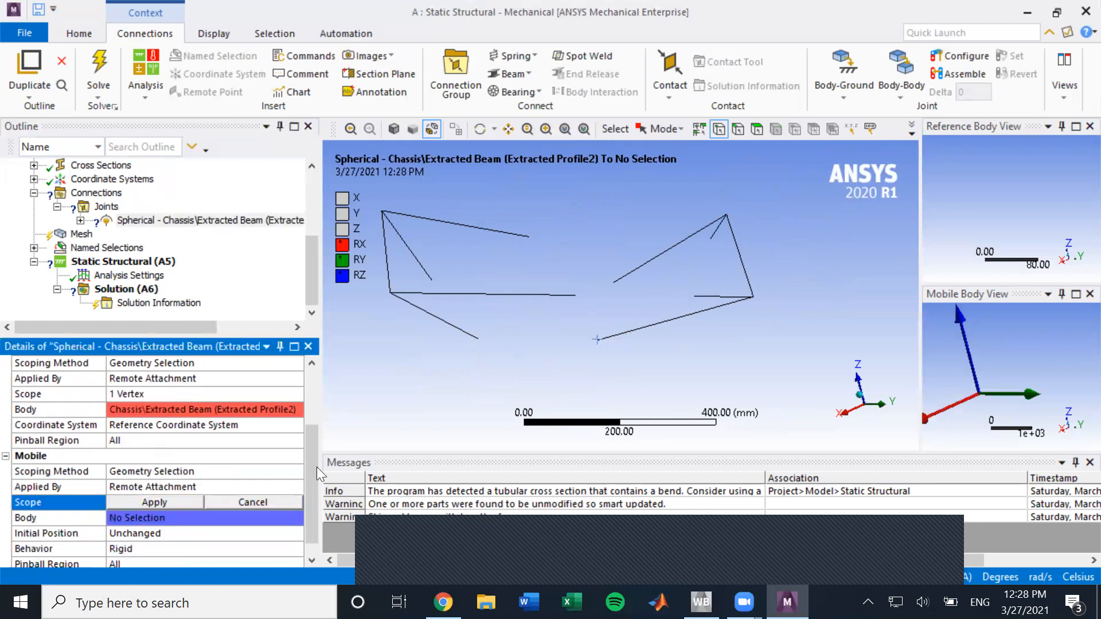
left_click(596, 339)
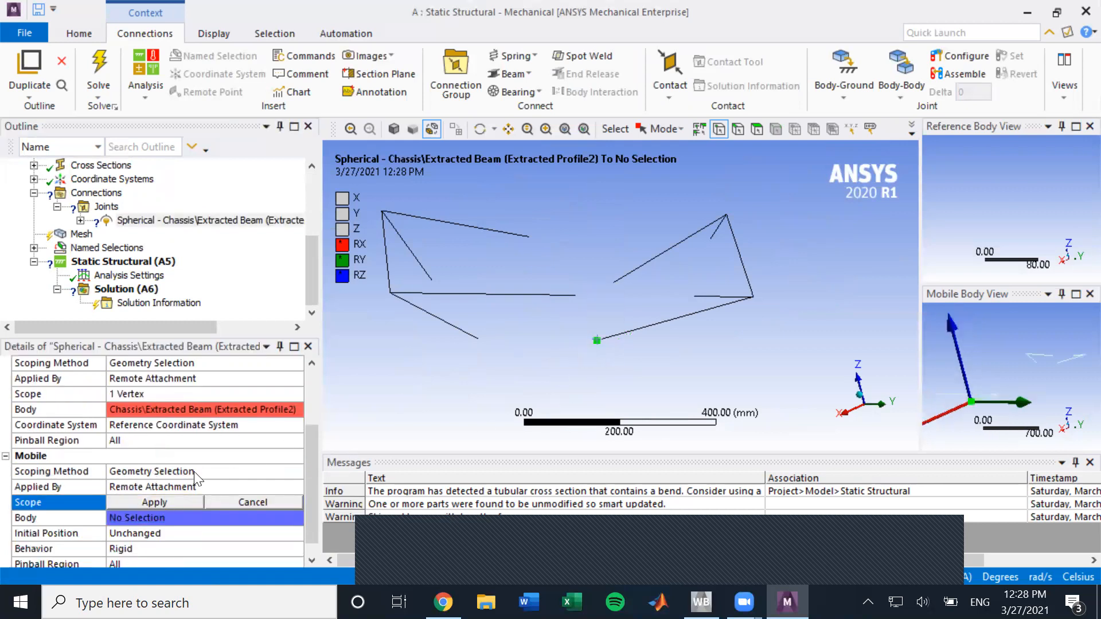
left_click(172, 503)
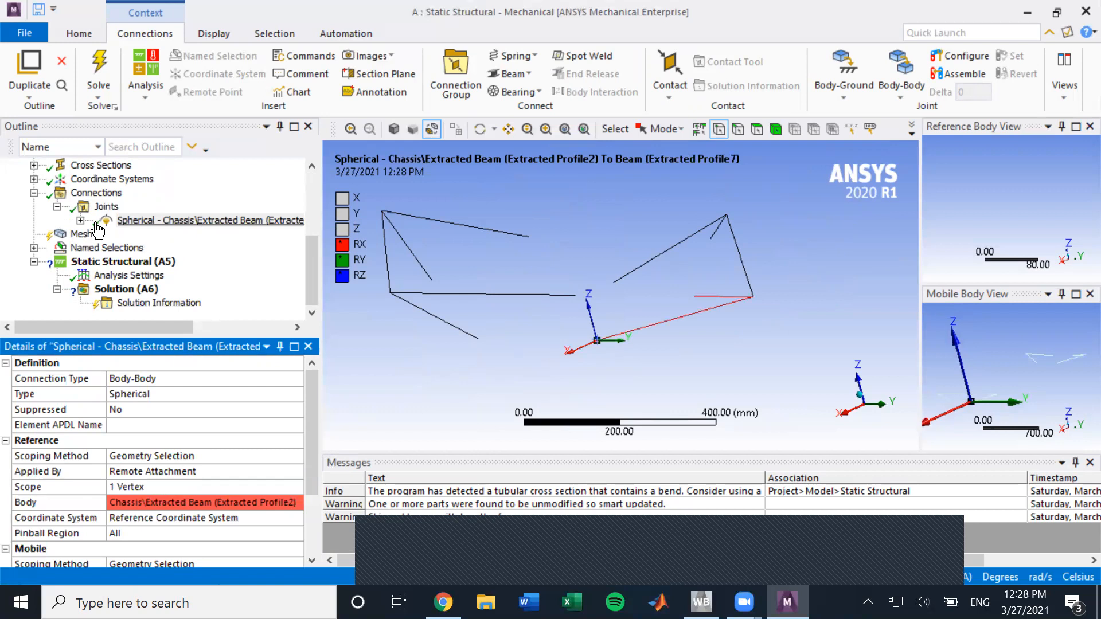
- Show all bodies again and select the spherical joint to check its placement on the complete frame
scroll(129, 235, "up", 4)
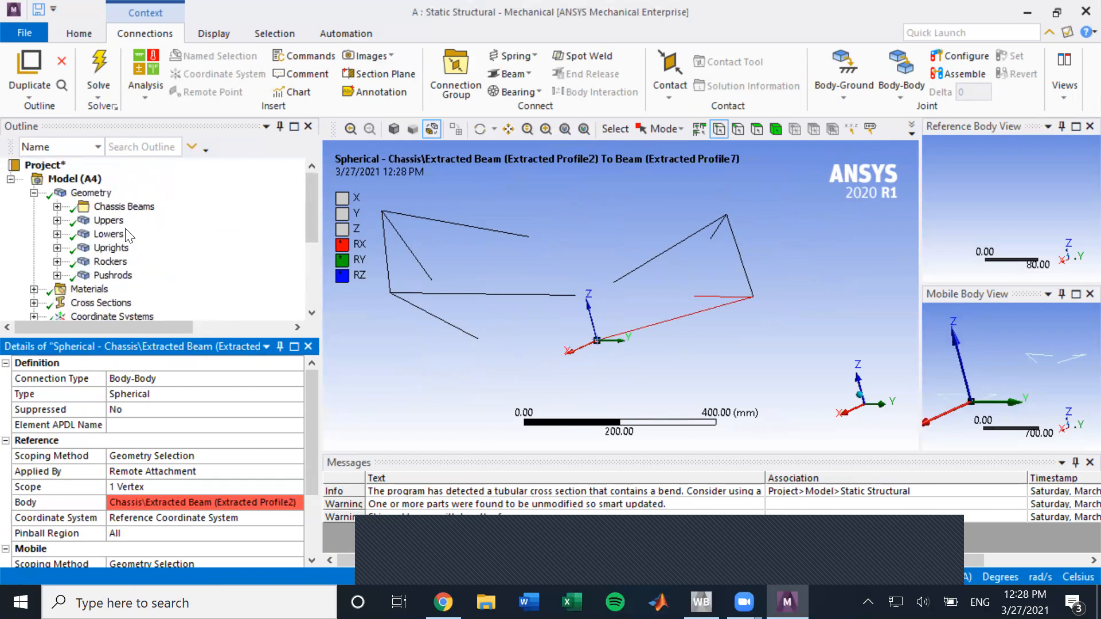
scroll(132, 252, "down", 2)
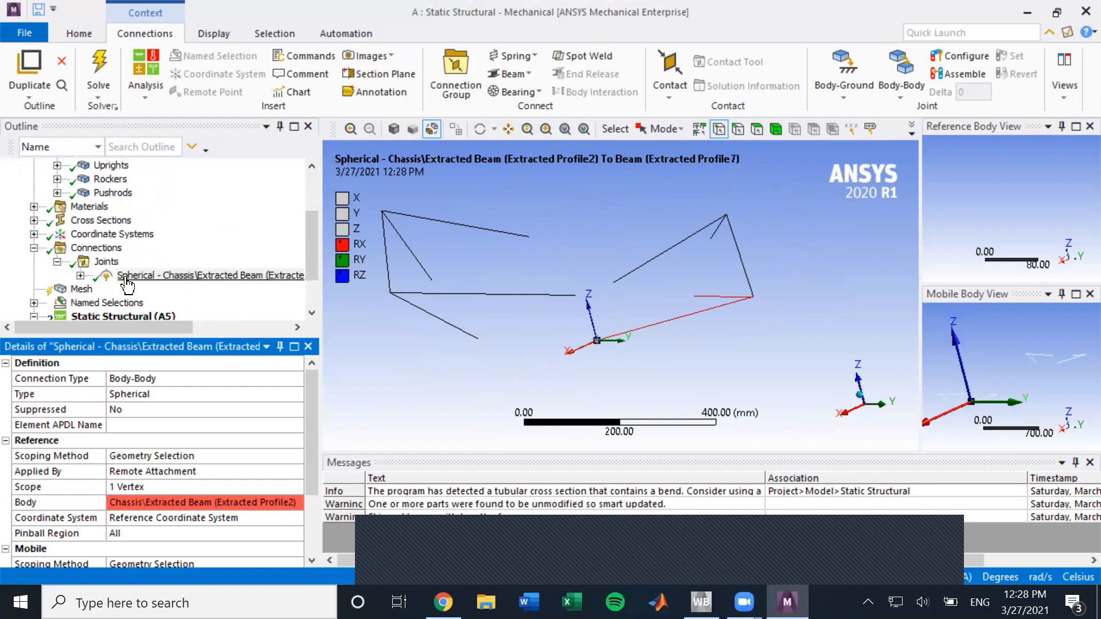
scroll(143, 253, "up", 2)
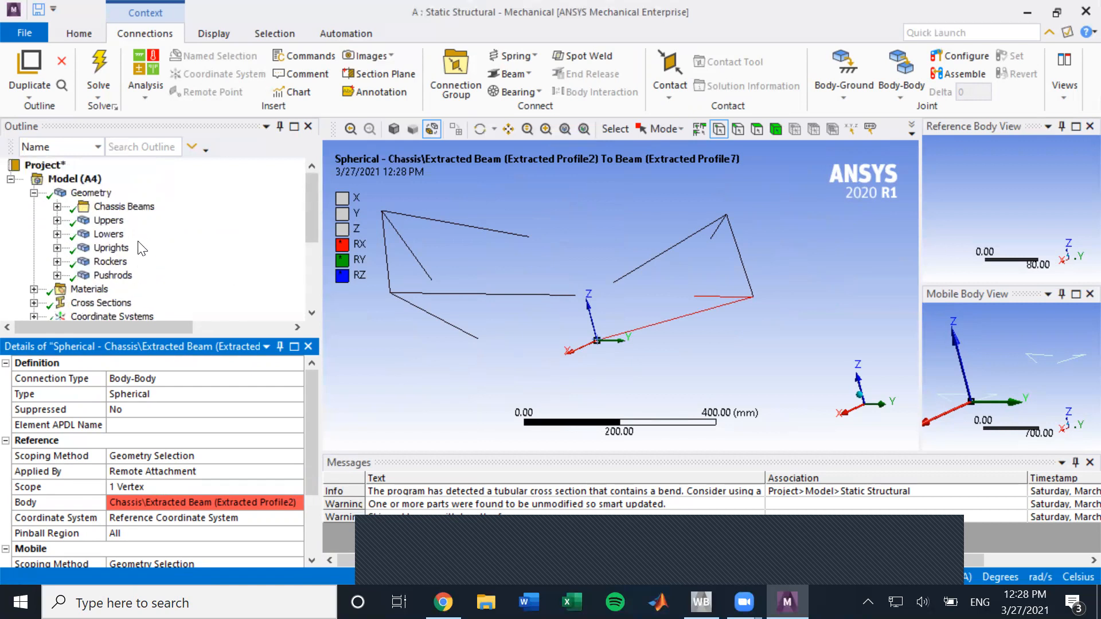
left_click(119, 210)
right_click(120, 212)
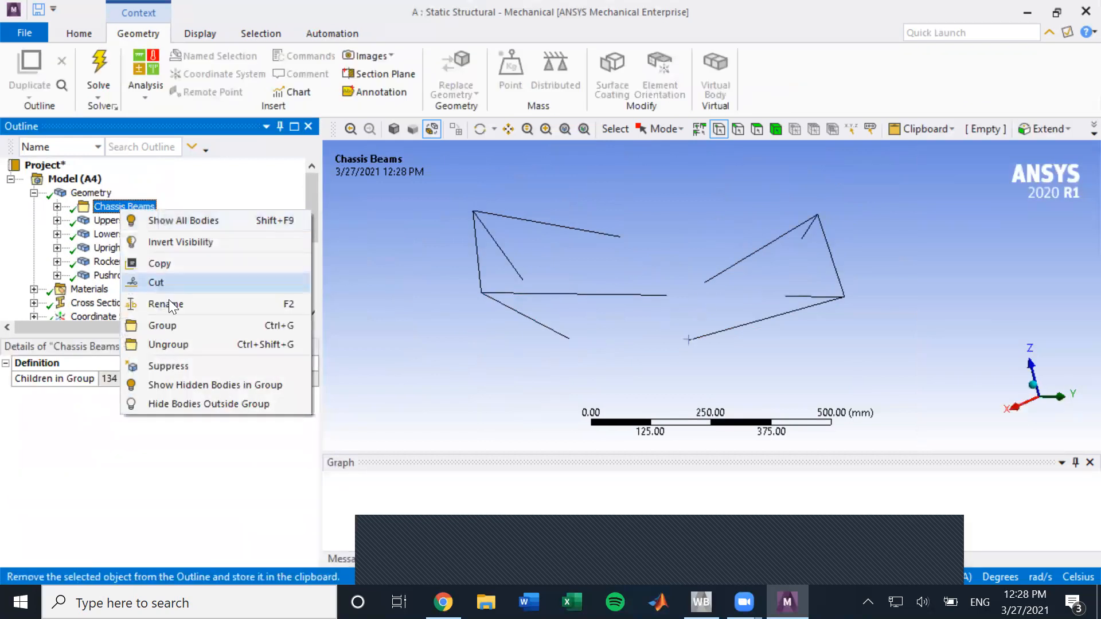
left_click(206, 228)
scroll(137, 258, "down", 2)
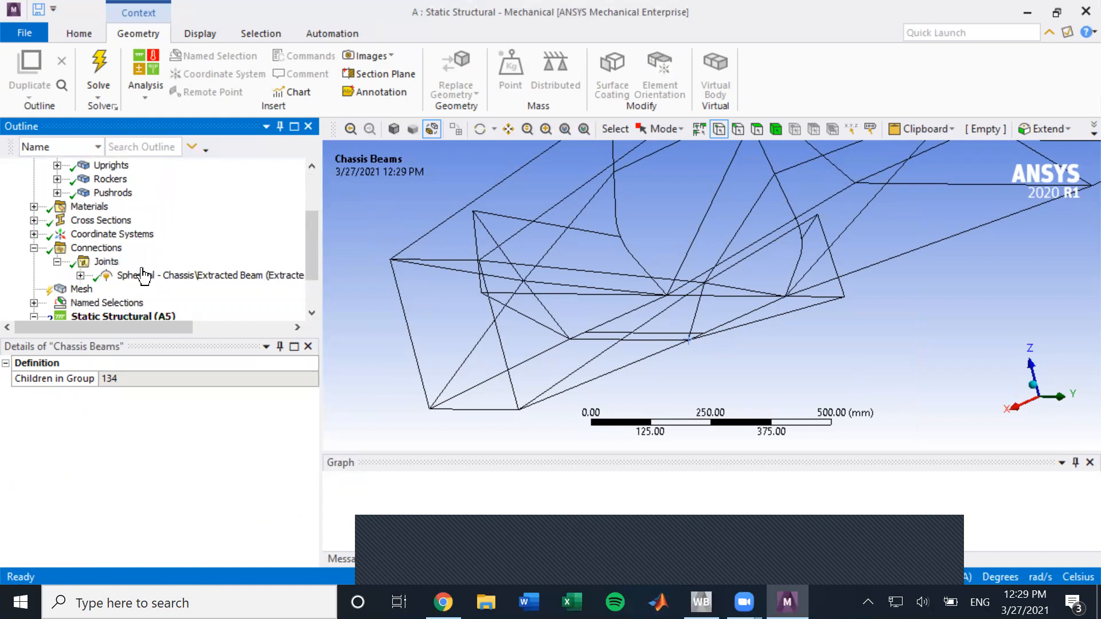
left_click(163, 275)
mouse_move(653, 350)
middle_mouse_down()
mouse_move(676, 344)
mouse_move(659, 326)
mouse_move(670, 321)
mouse_move(660, 333)
middle_mouse_up()
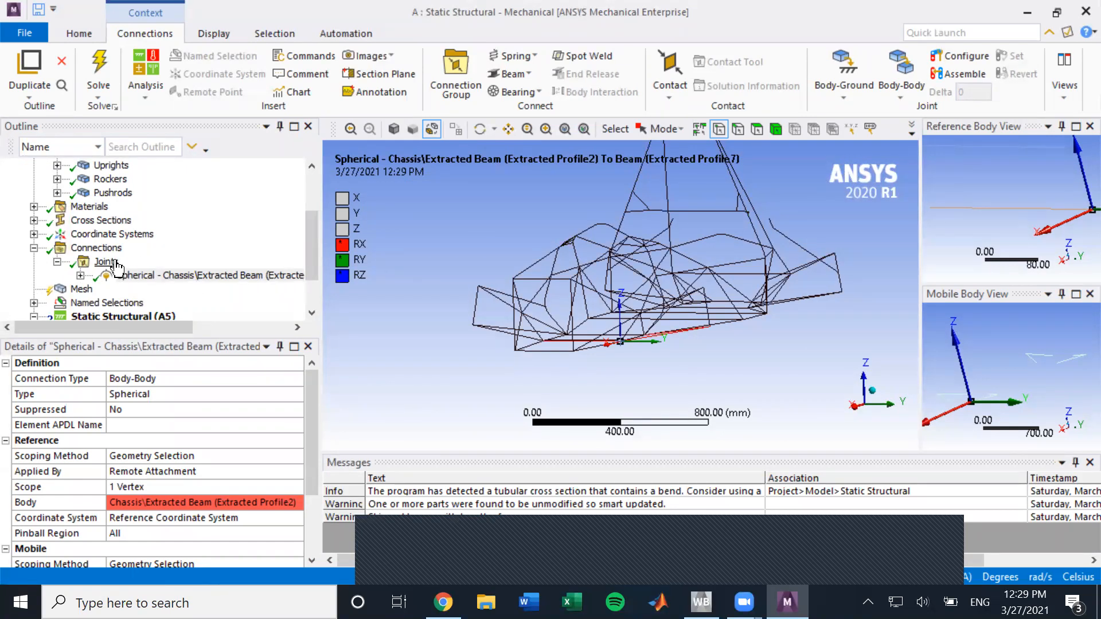
middle_click_drag(630, 346, 614, 365)
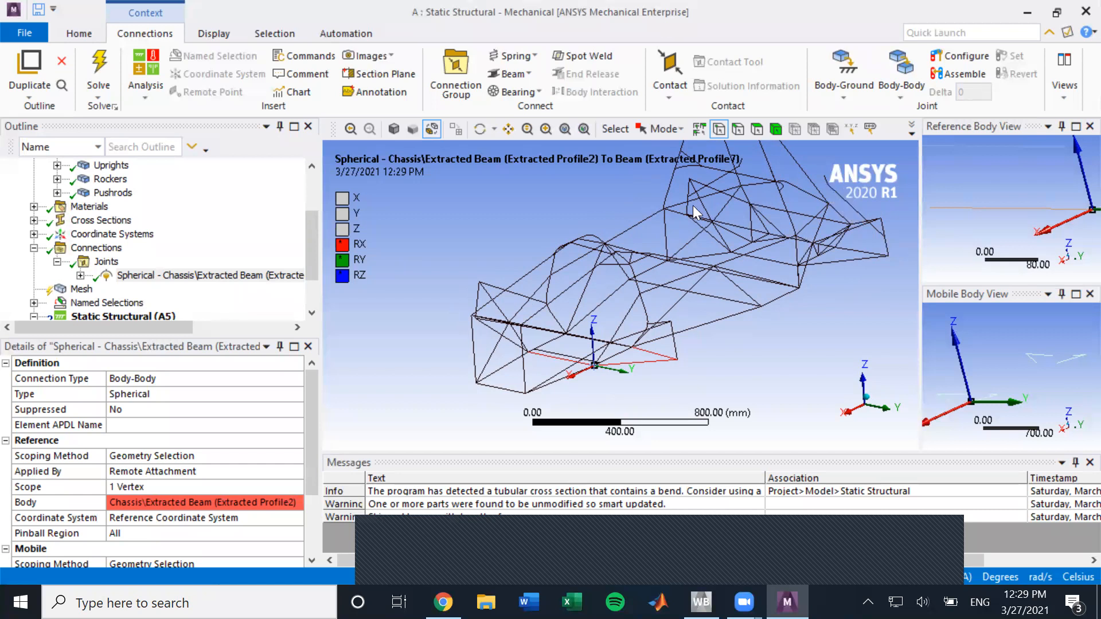
right_click(125, 261)
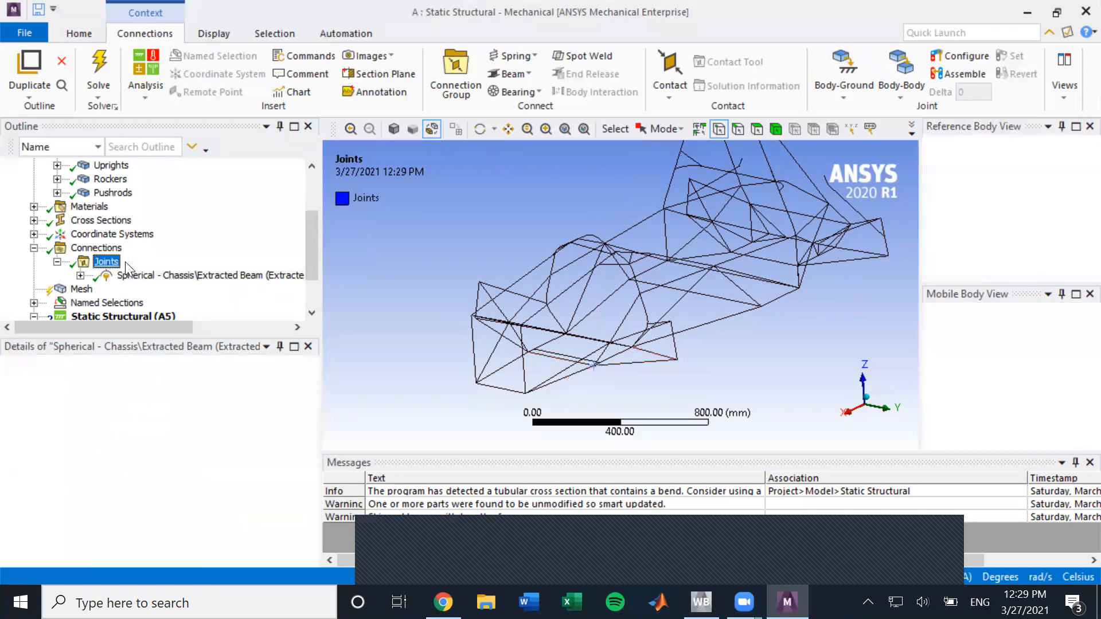
mouse_move(132, 268)
mouse_move(204, 288)
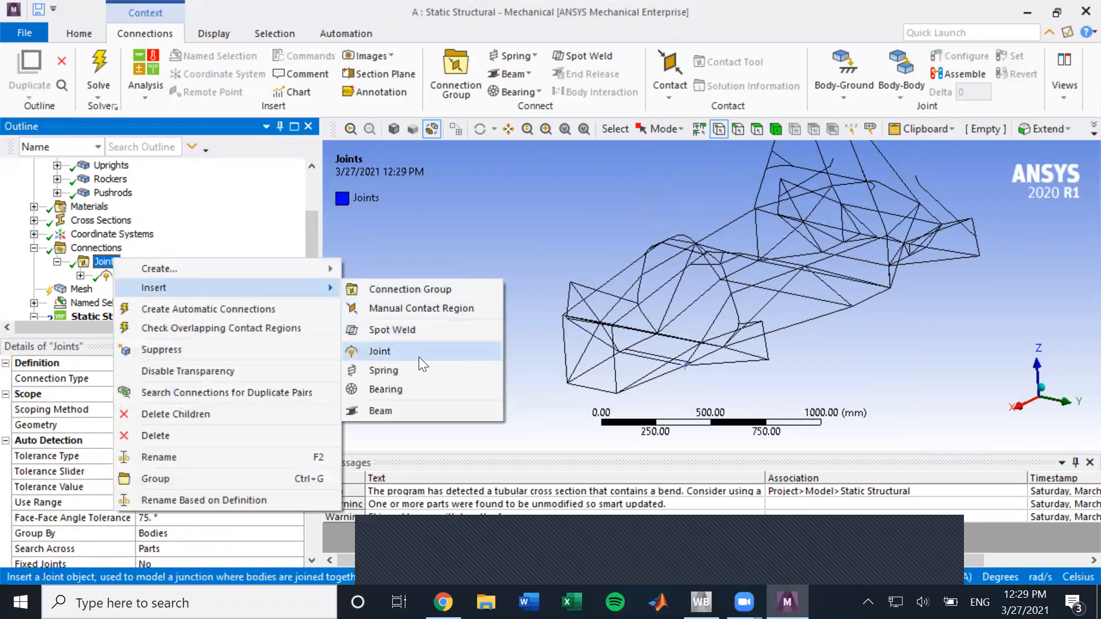
left_click(453, 258)
scroll(193, 255, "down", 2)
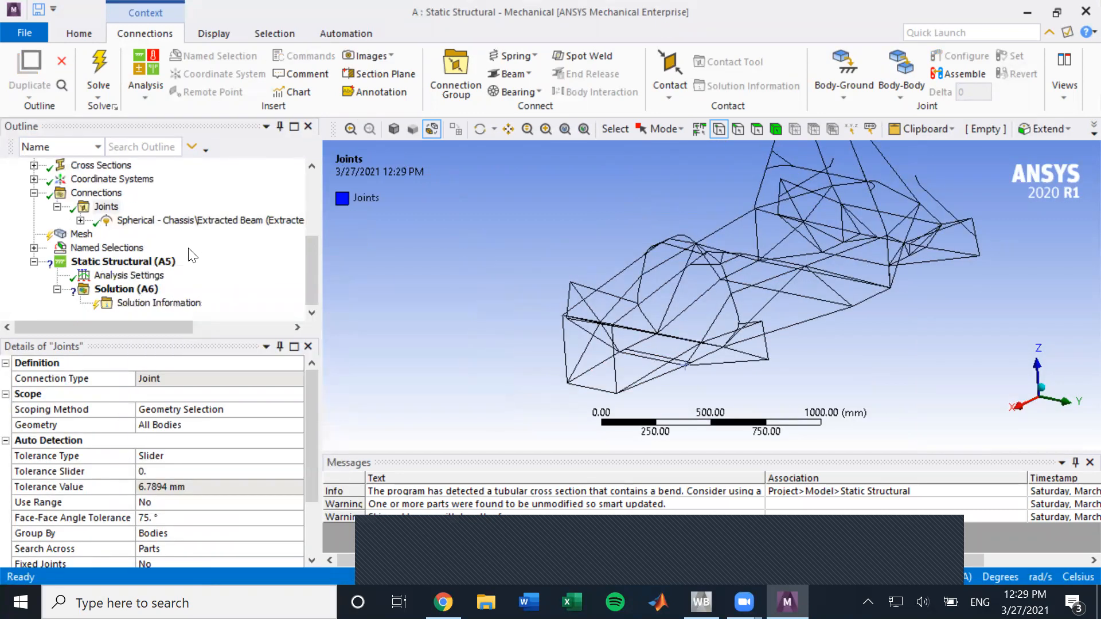
left_click(34, 247)
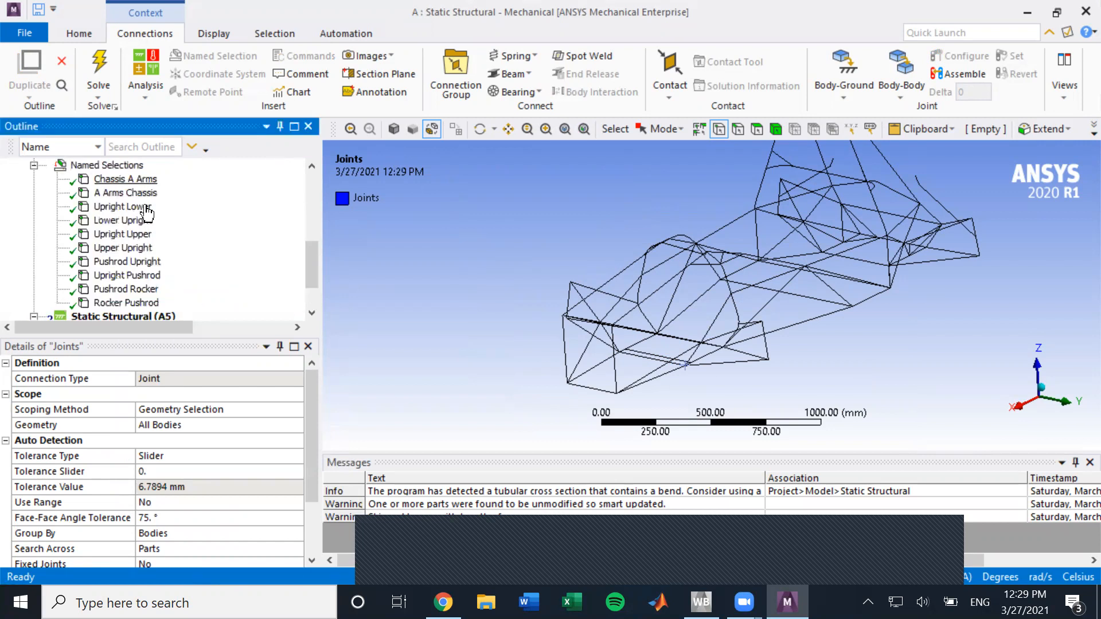
left_click(34, 166)
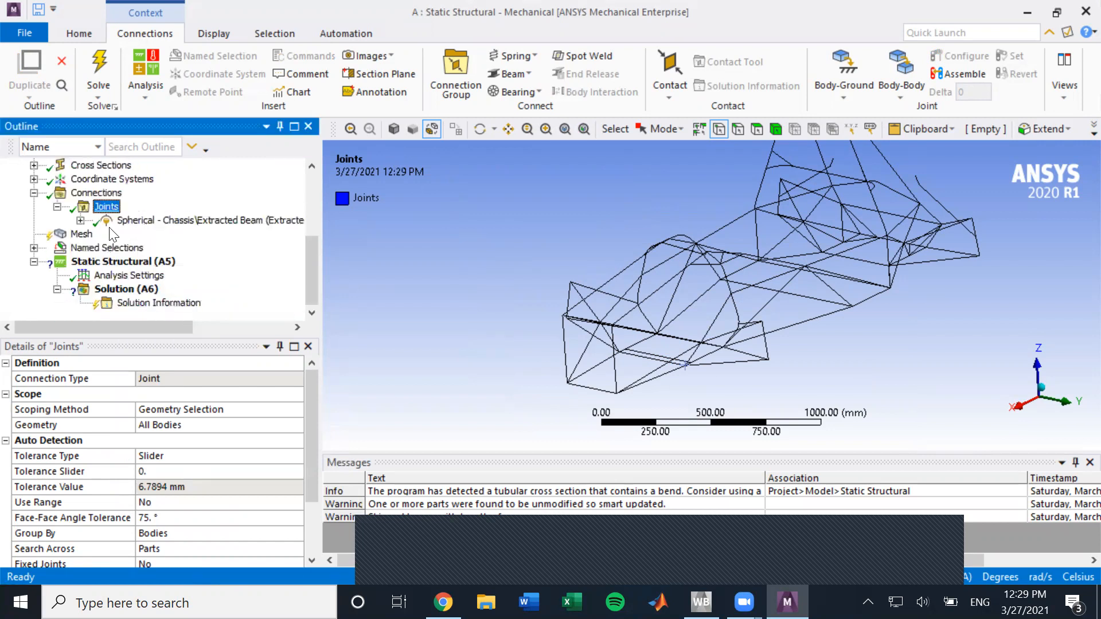
scroll(133, 250, "up", 3)
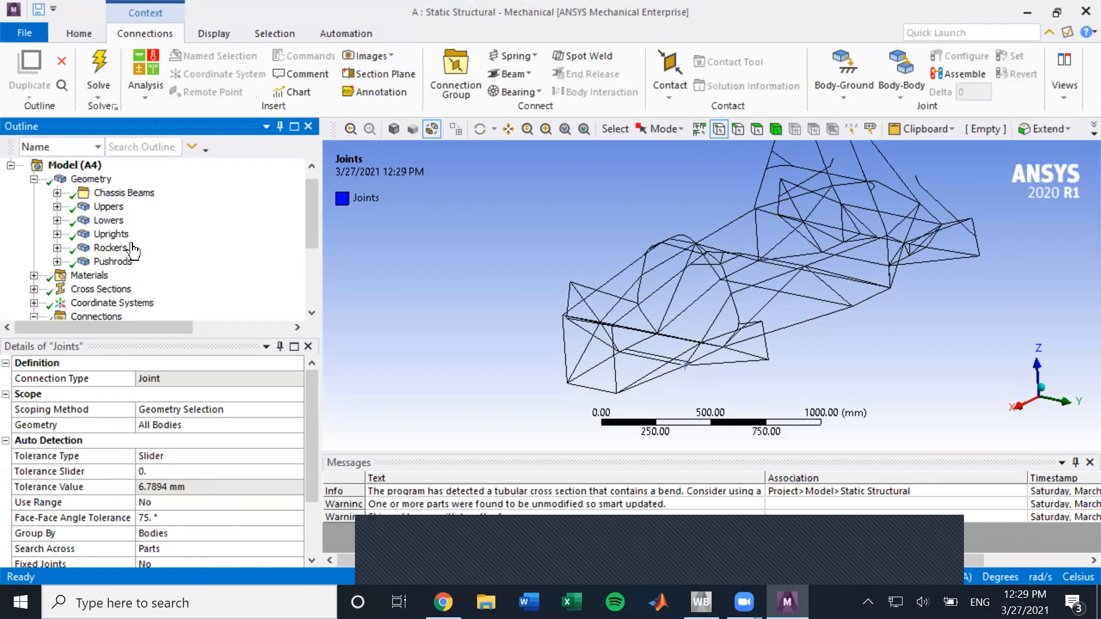
- Start the Object Generator and select the existing spherical joint as its template
left_click(321, 36)
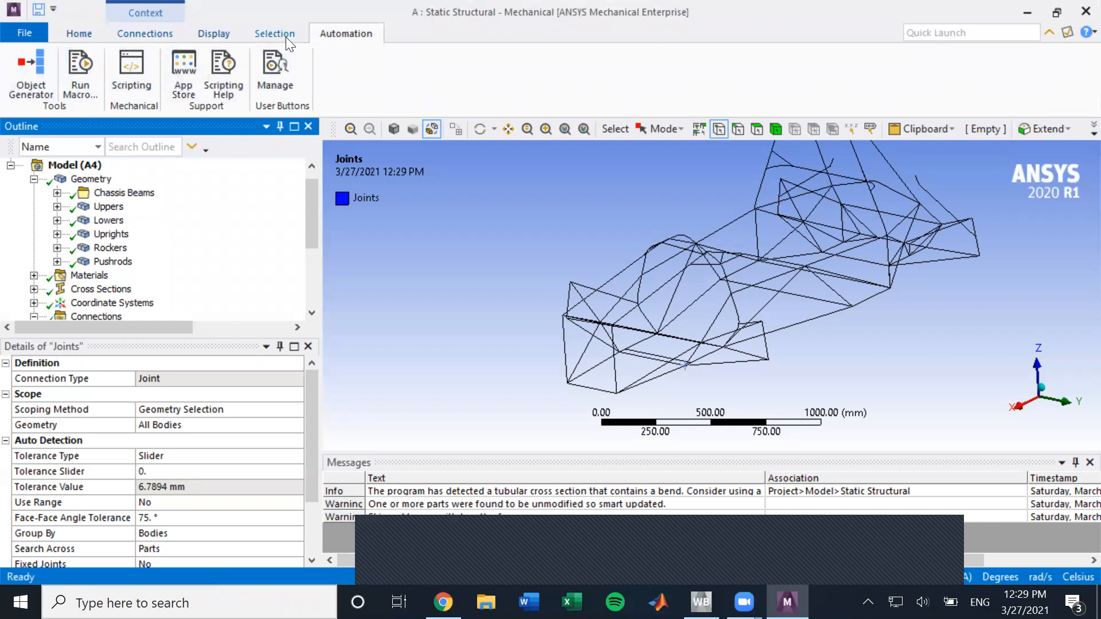
left_click(31, 71)
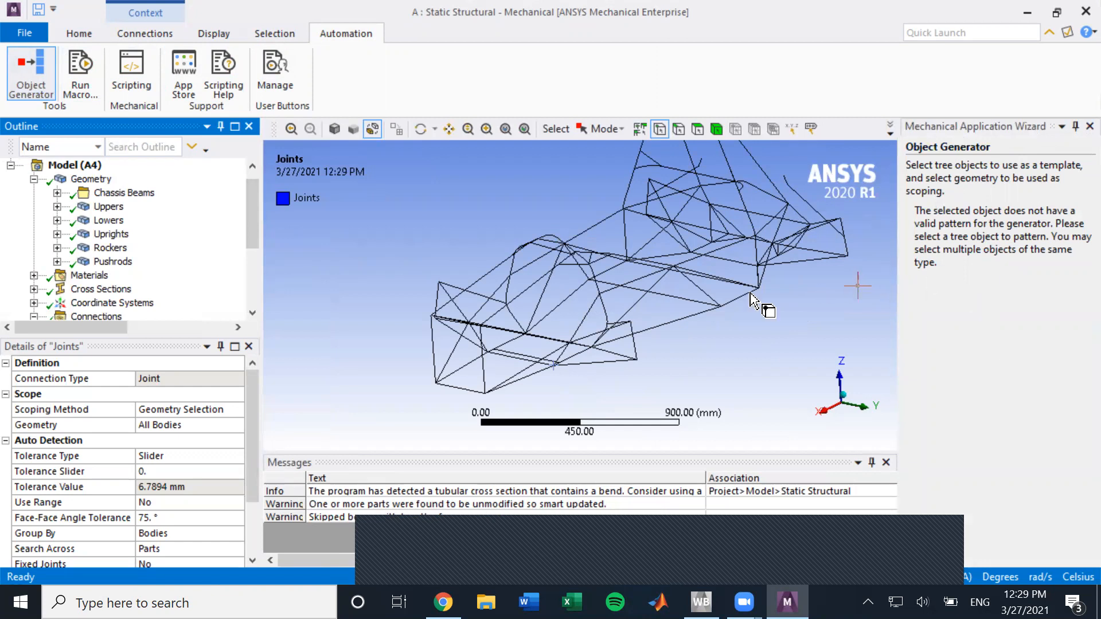
scroll(146, 246, "down", 3)
scroll(147, 245, "up", 1)
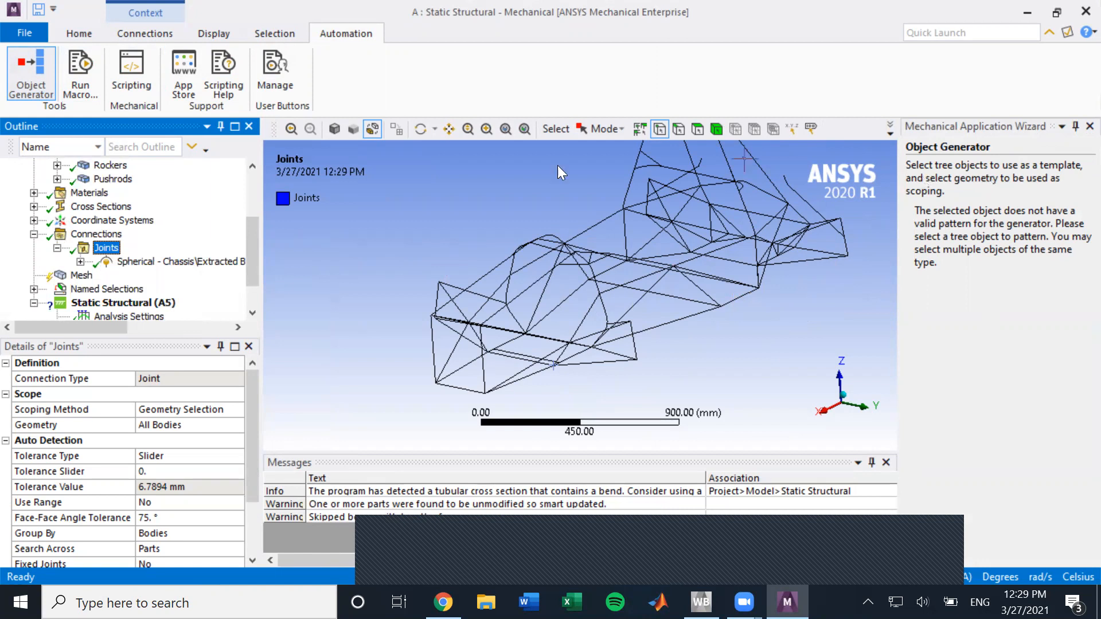
left_click(188, 262)
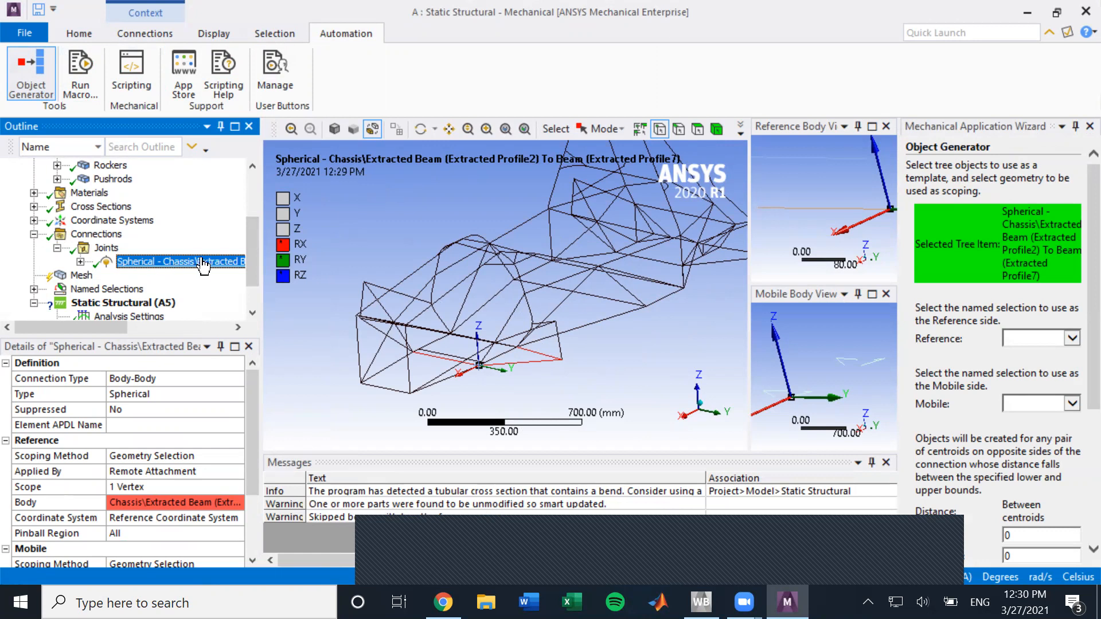
- Set the generator's reference side to the Chassis A Arms named selection and its mobile side to A Arms Chassis
left_click(1072, 338)
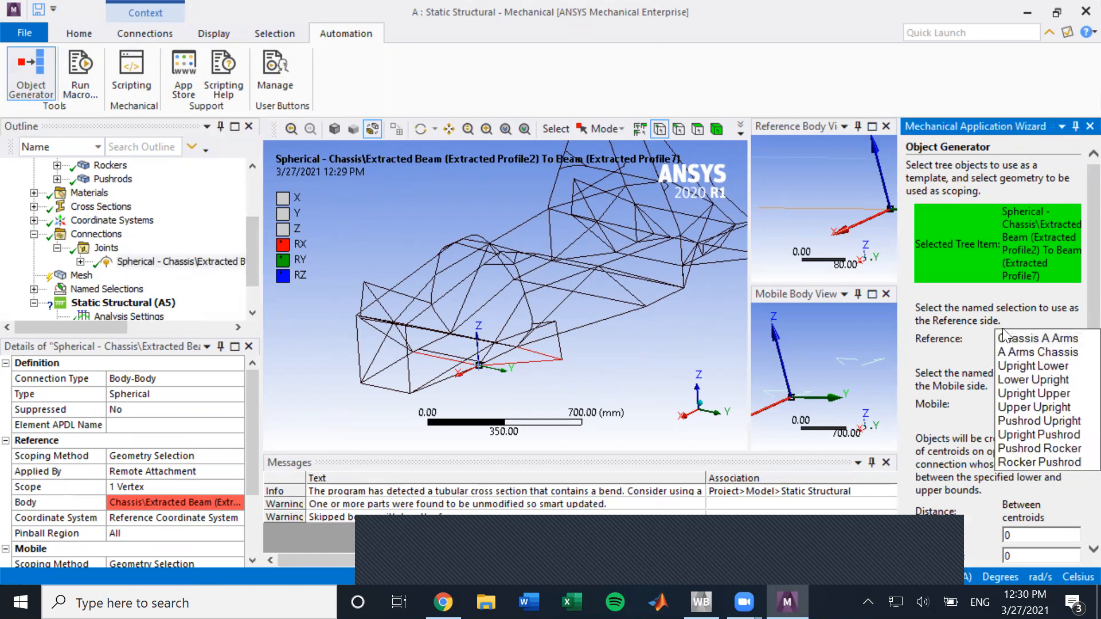
left_click(952, 330)
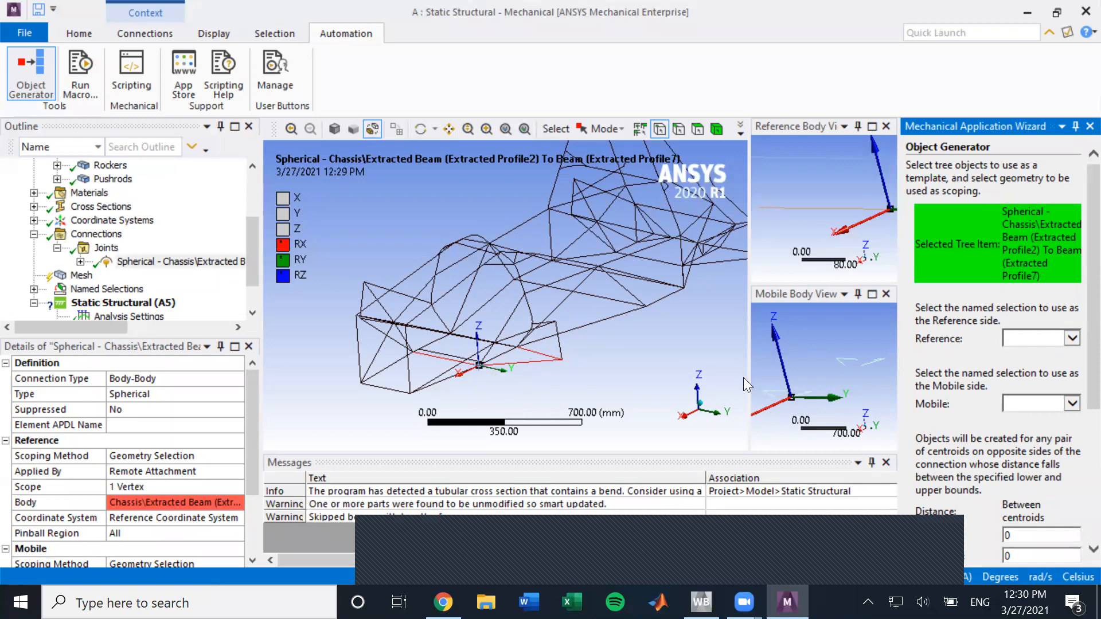
left_click(1068, 339)
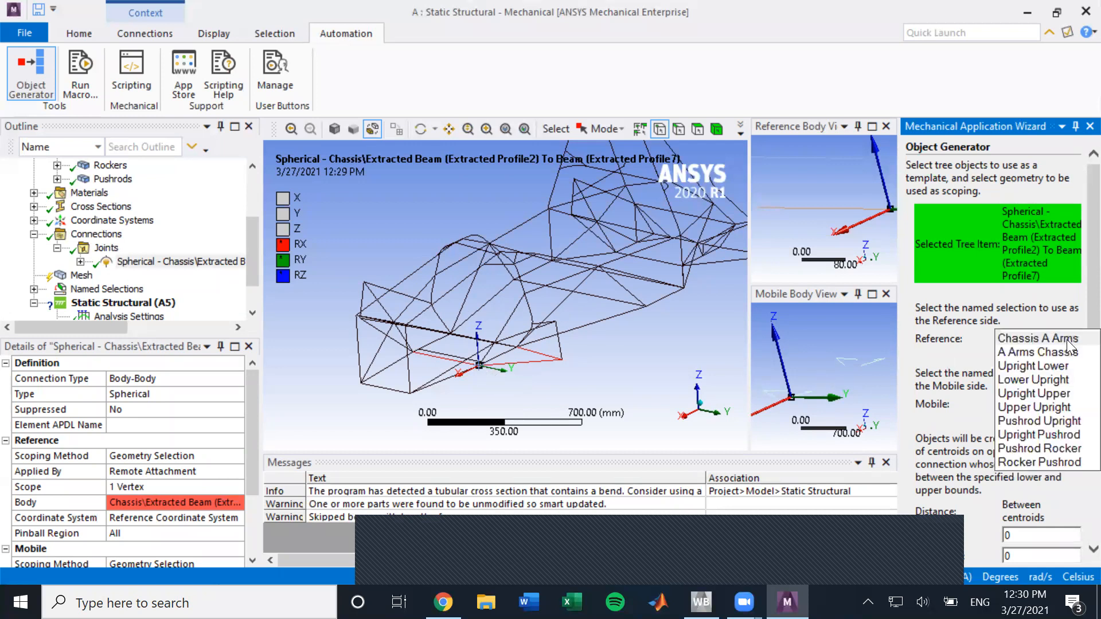
left_click(1066, 339)
left_click(1077, 402)
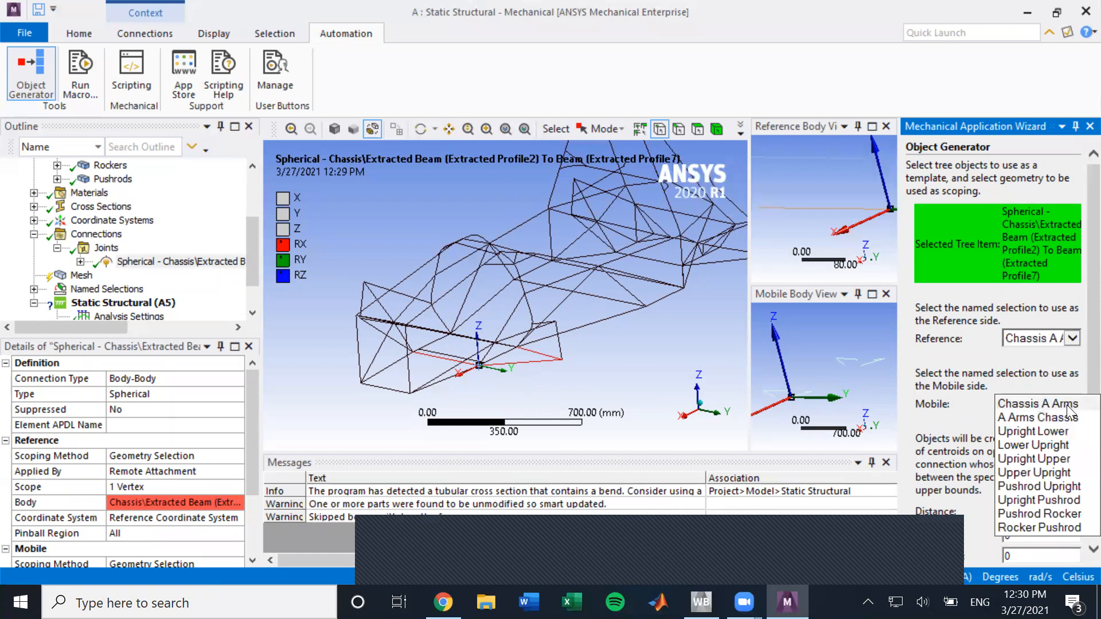
left_click(1038, 418)
- Set the maximum distance between centroids to 5 and keep the scoping on Adjacent Entities
scroll(975, 434, "down", 3)
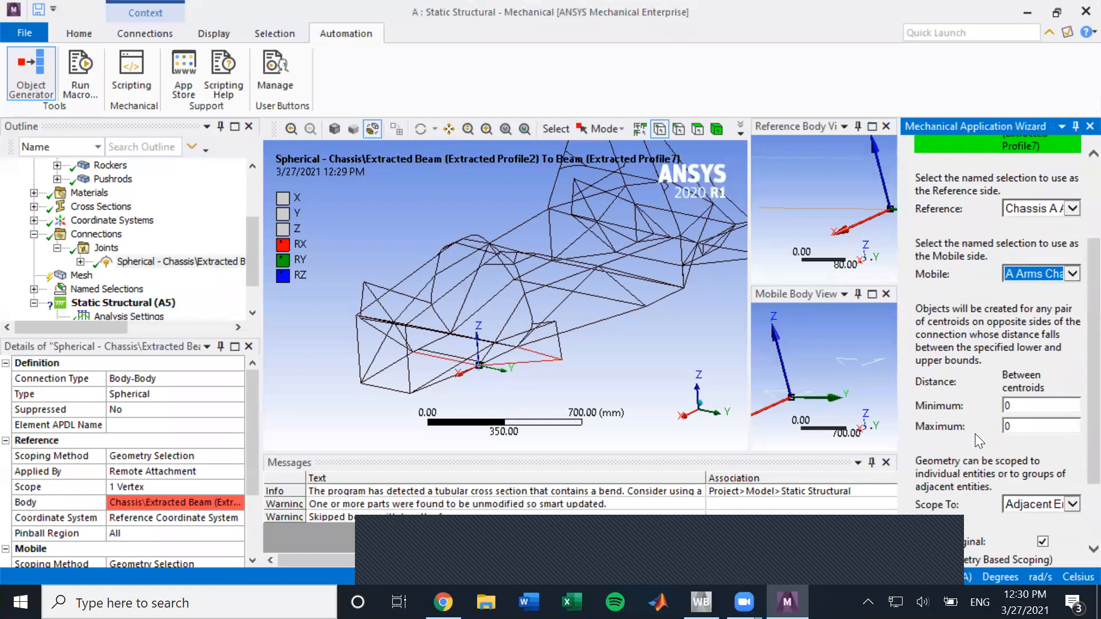
left_click(1026, 426)
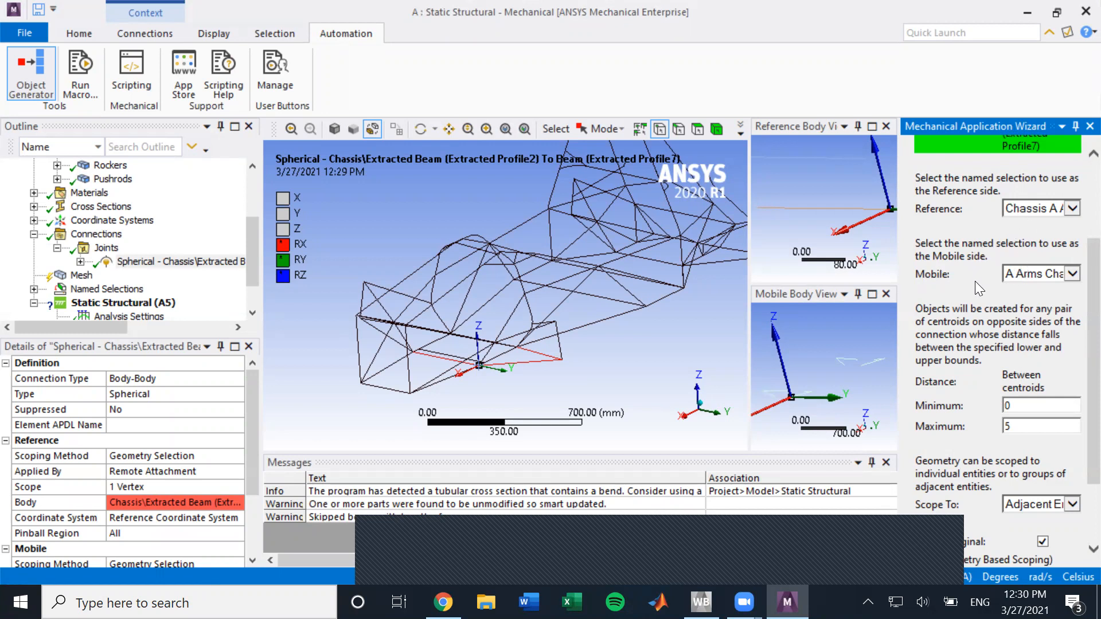
scroll(975, 281, "down", 2)
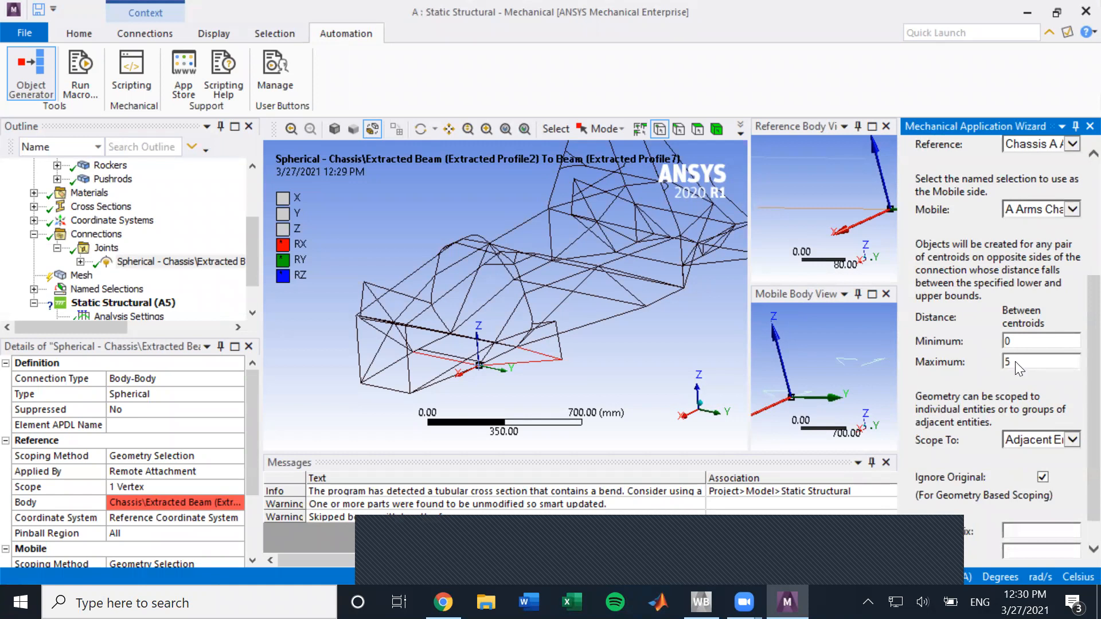
scroll(989, 395, "down", 1)
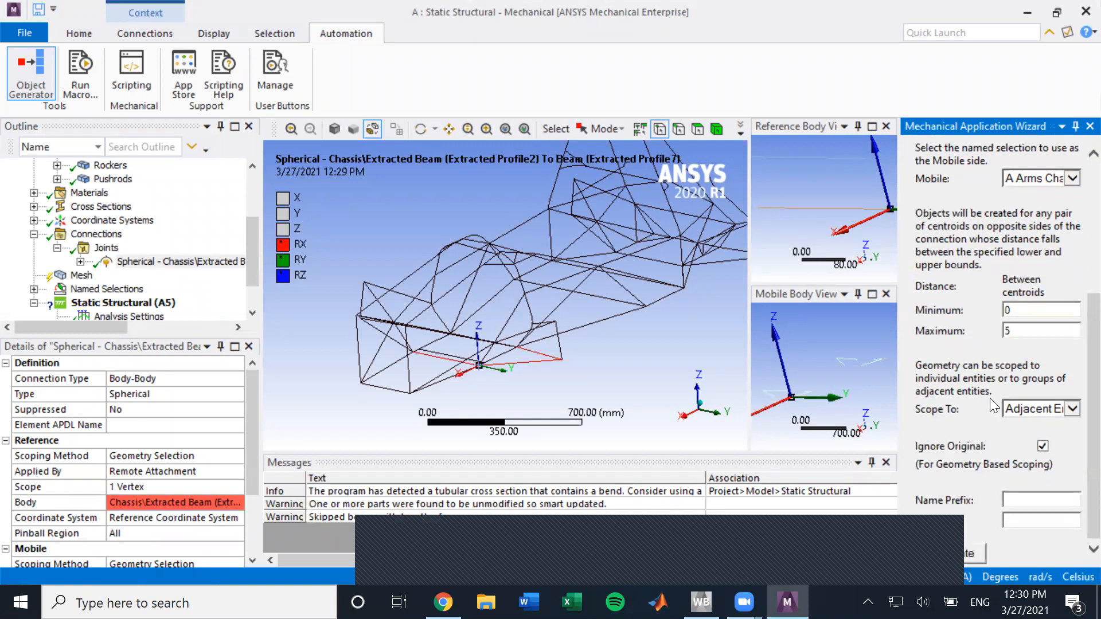
left_click(1073, 408)
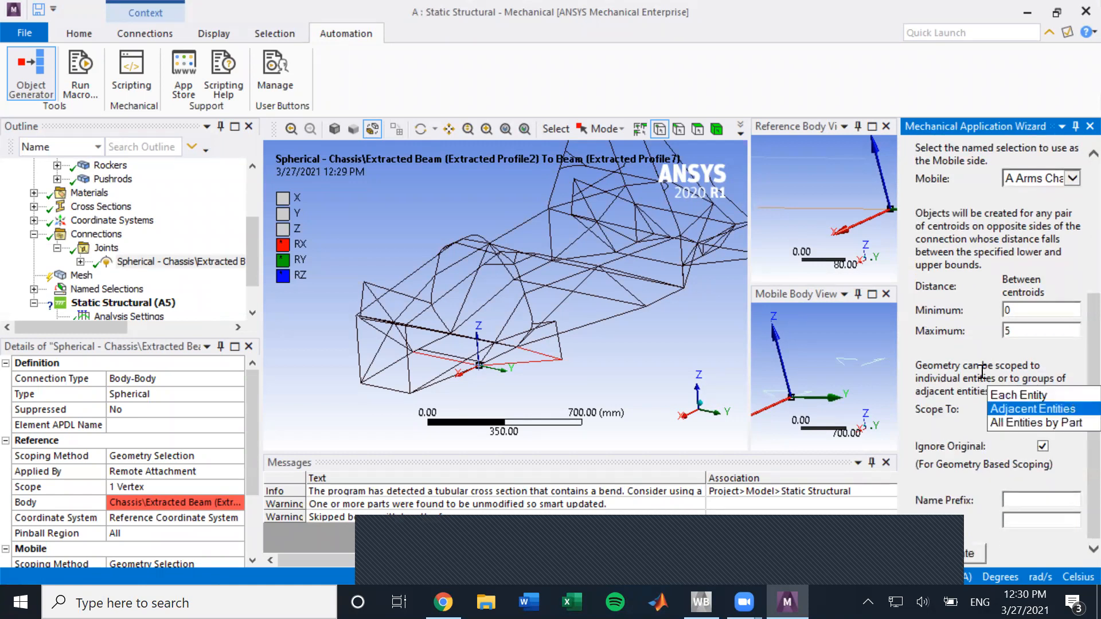
left_click(982, 371)
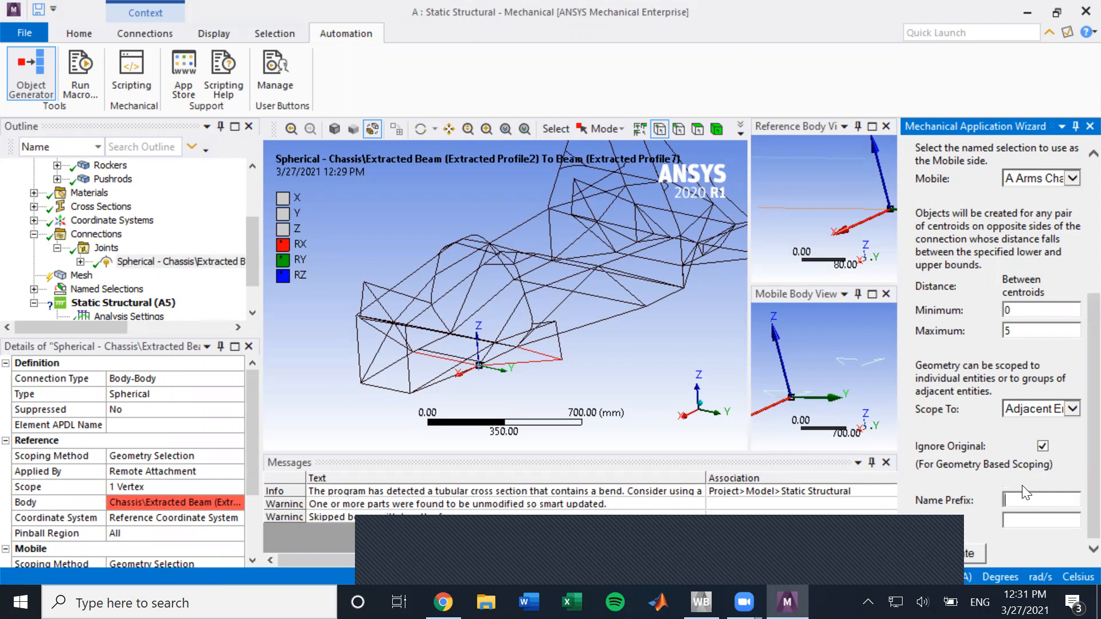
- Enter the name prefix "Chassis A Arms" and generate the joints between chassis and A-arms
type("Cha")
type("ssis A Arms")
left_click(974, 552)
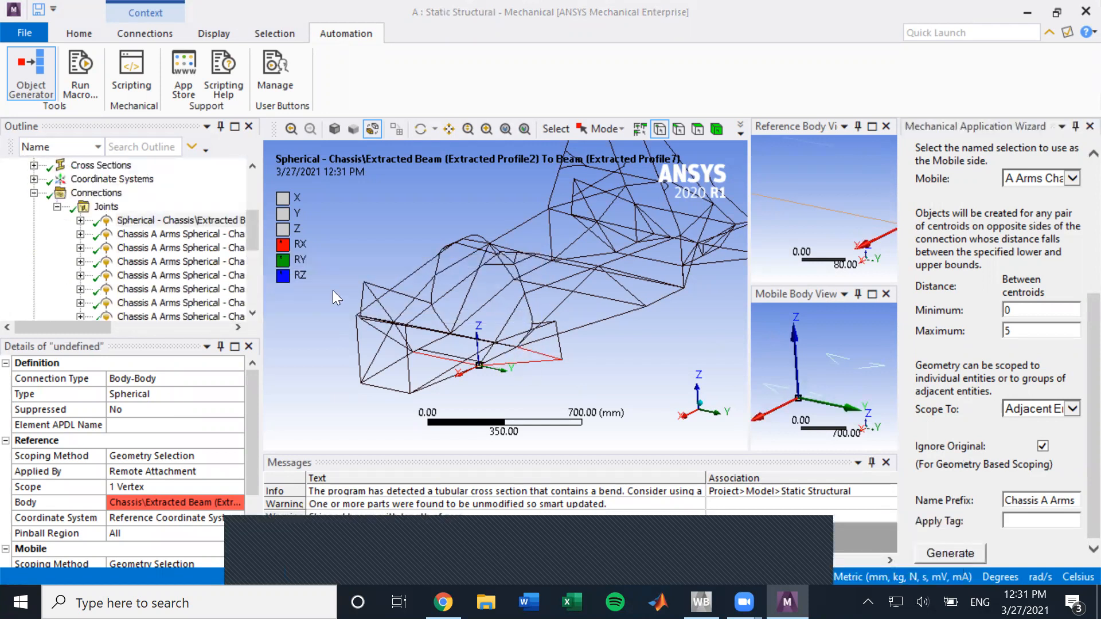
- Rename the original spherical joint by adding the prefix "Chassis A Arms" in front of its name
left_click(147, 221)
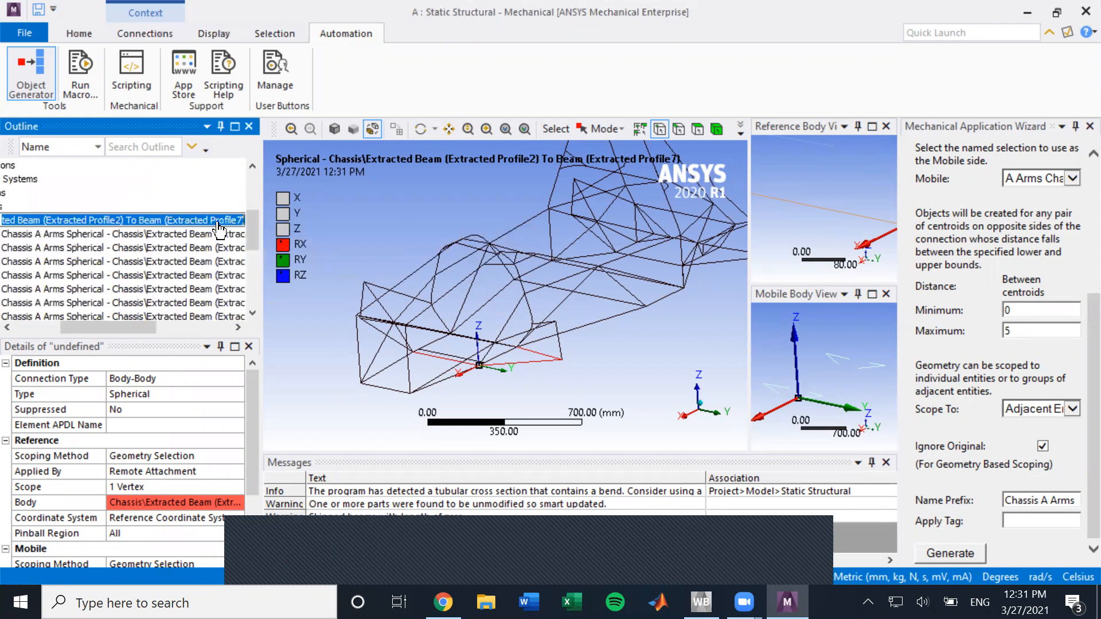
left_click(69, 221)
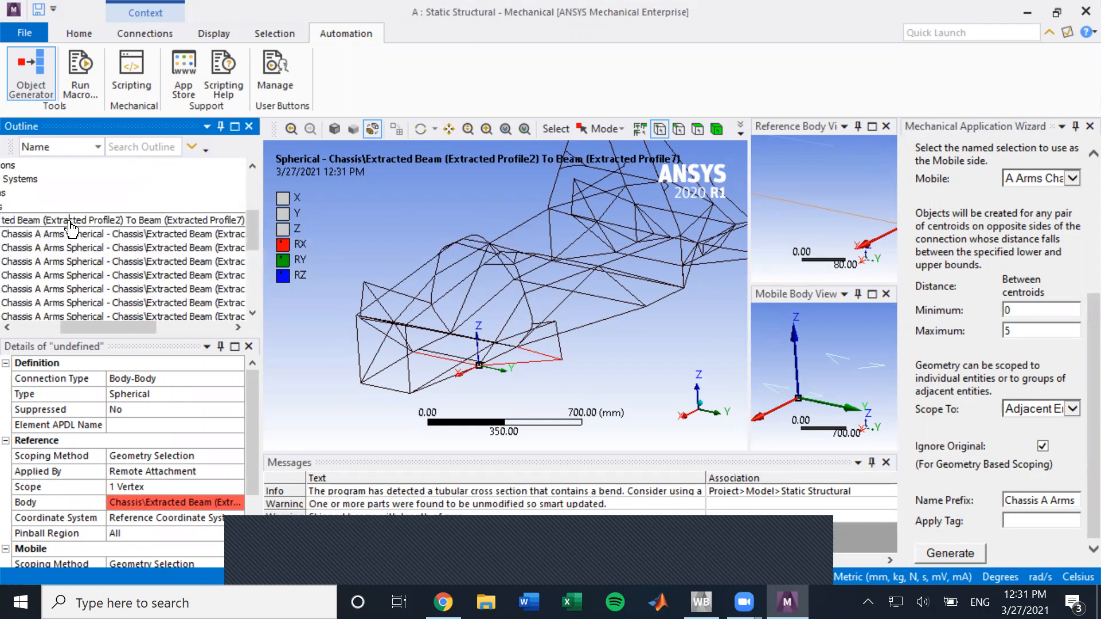
key("Left")
key("Left")
key("Left")
key("Left")
key("Left")
key("Left")
key("Left")
key("Left")
key("Left")
key("Left")
key("Left")
key("Left")
key("Left")
key("Left")
key("Left")
key("Left")
key("Left")
key("Left")
key("Left")
key("Left")
key("Home")
type("Chassis A Arms")
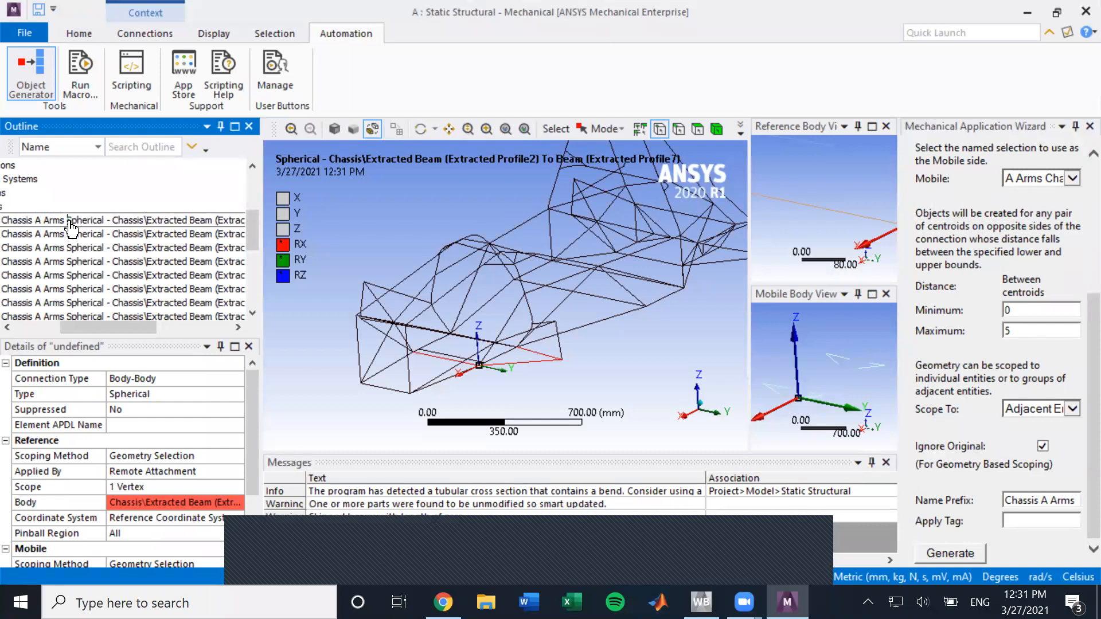
key("Return")
left_click_drag(78, 328, 32, 332)
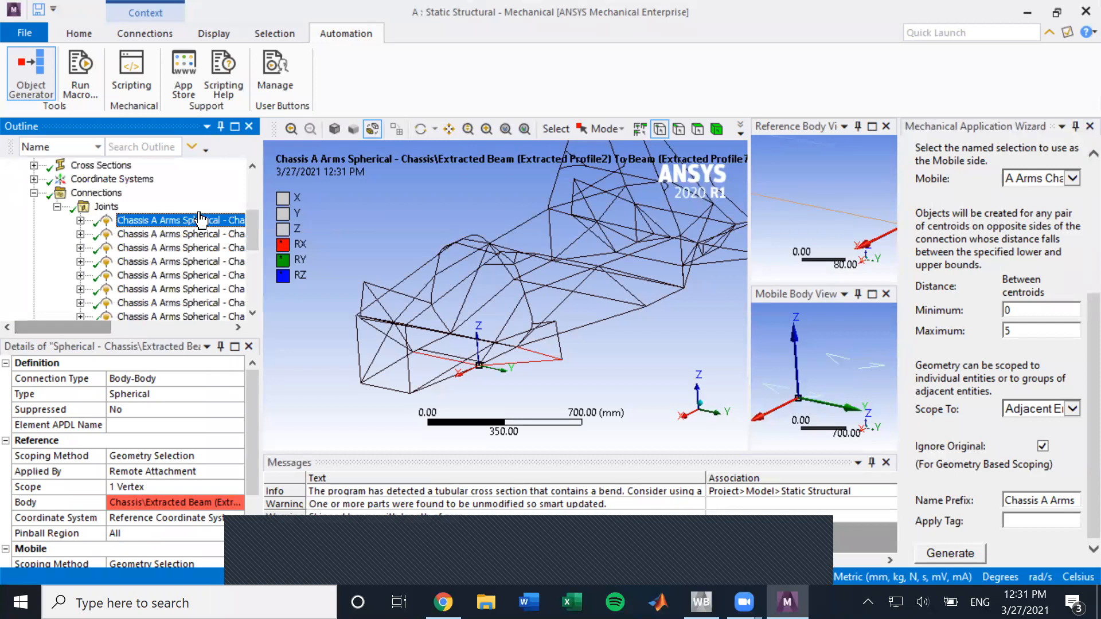
double_click(1074, 501)
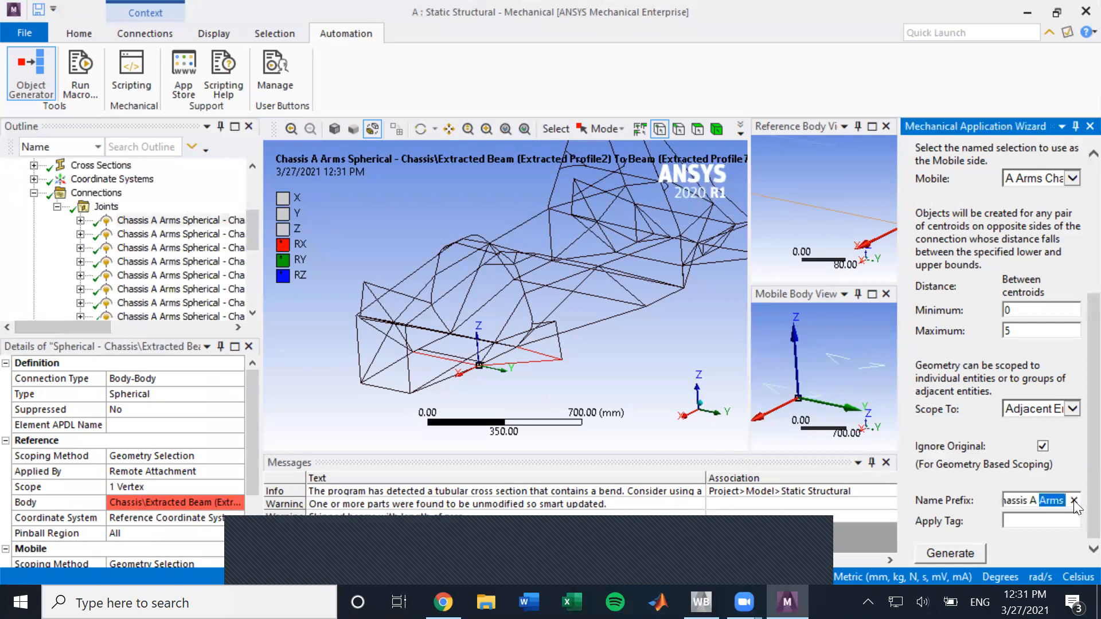
left_click(1066, 501)
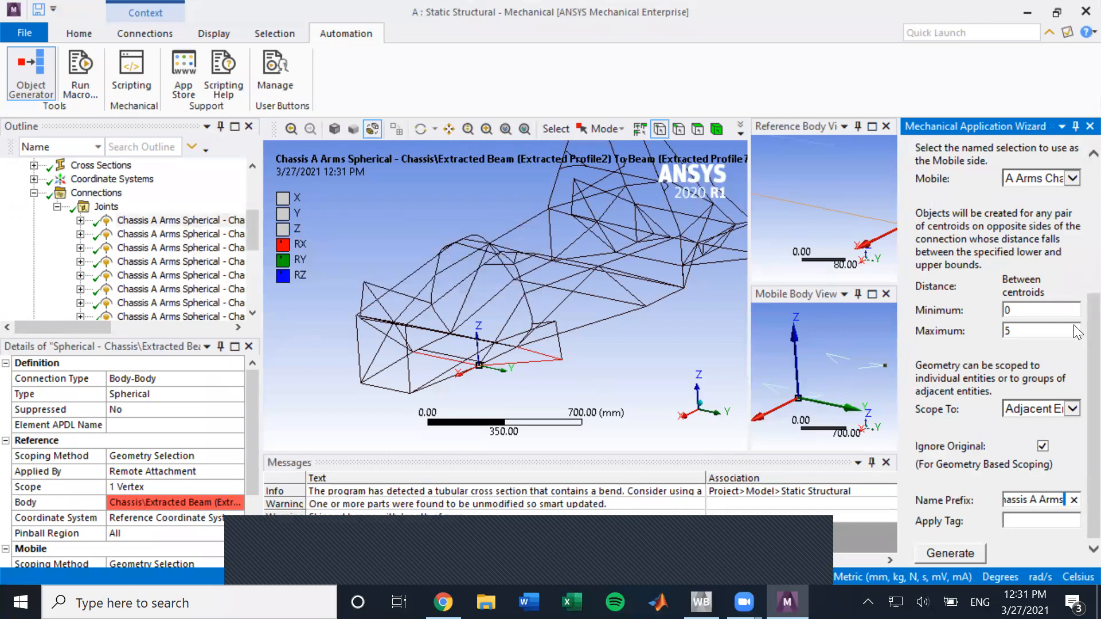
scroll(972, 331, "up", 5)
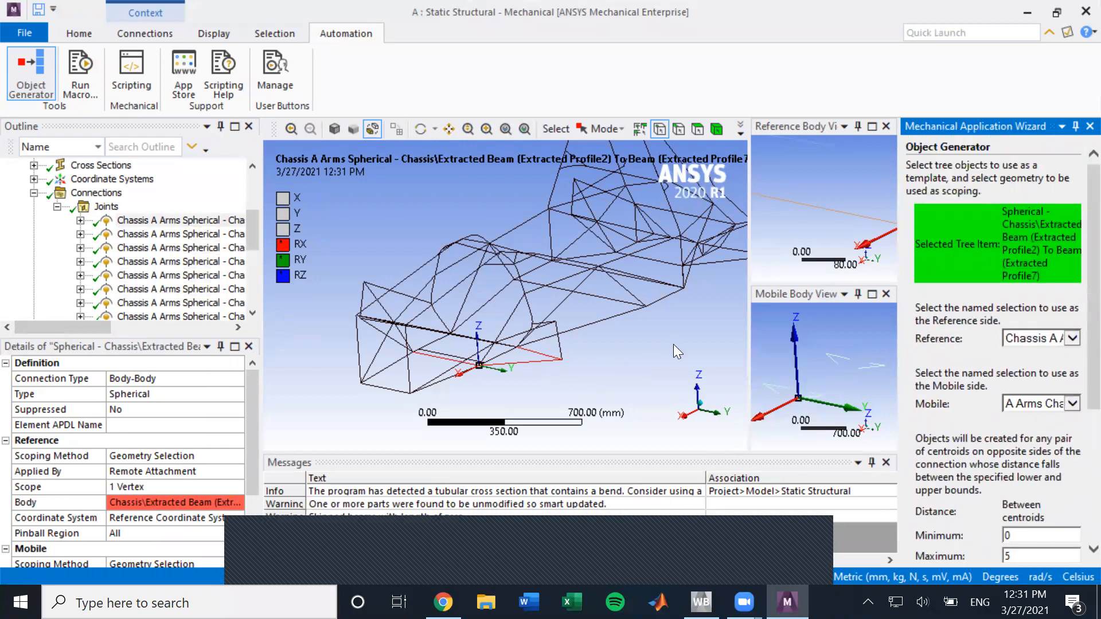
- Go through the generated Chassis A Arms joints one by one to check where each sits on the model
left_click(189, 221)
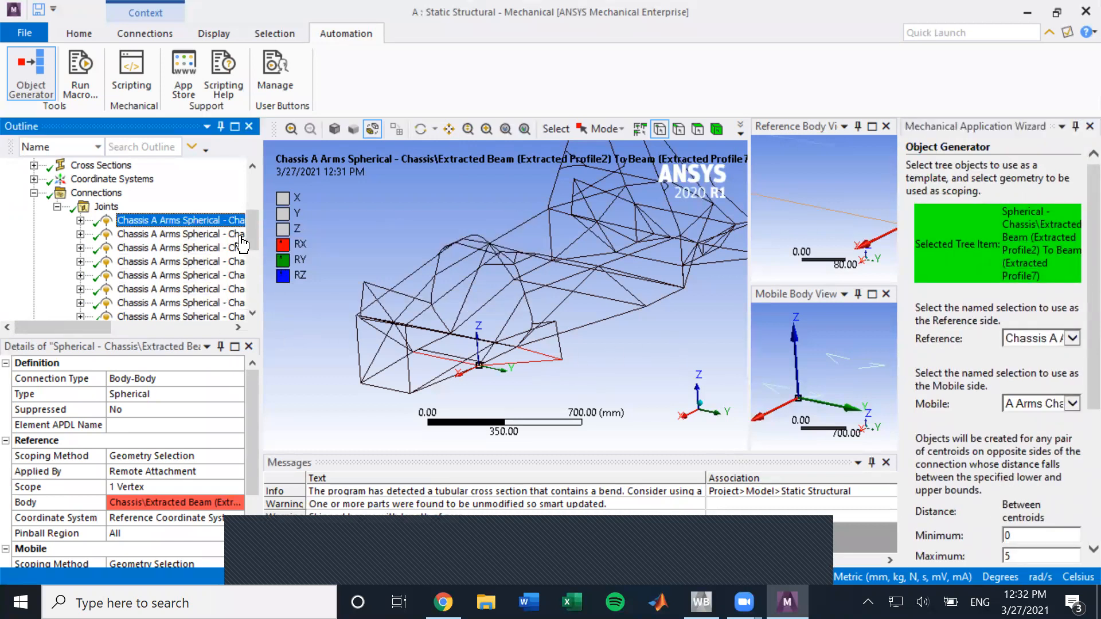
left_click(231, 229)
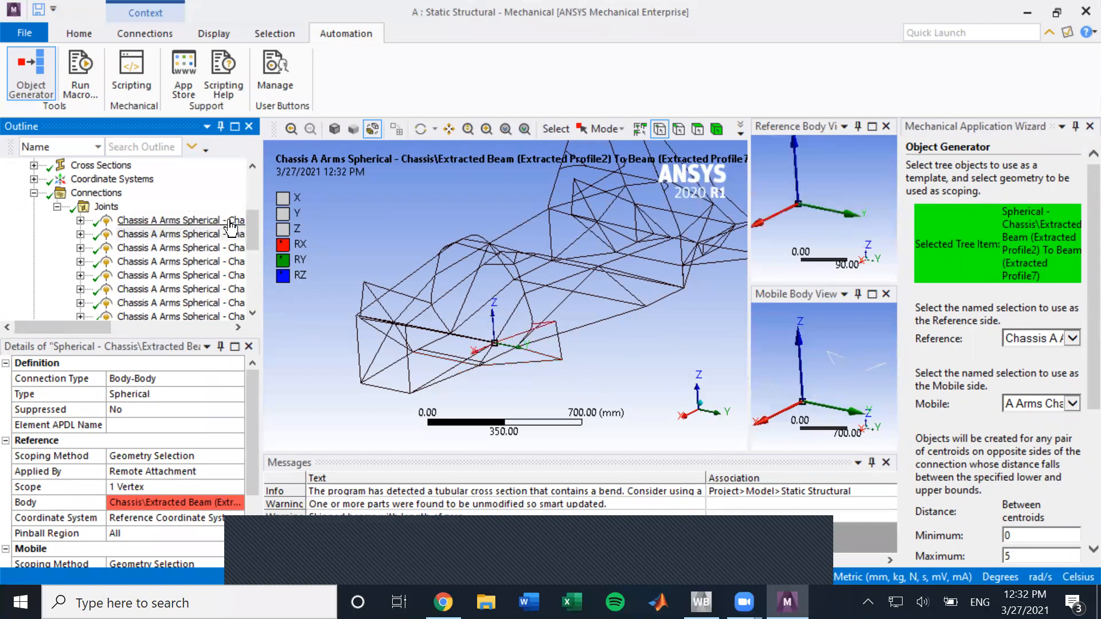
key("Down")
key("Down")
key("Down")
key("Down")
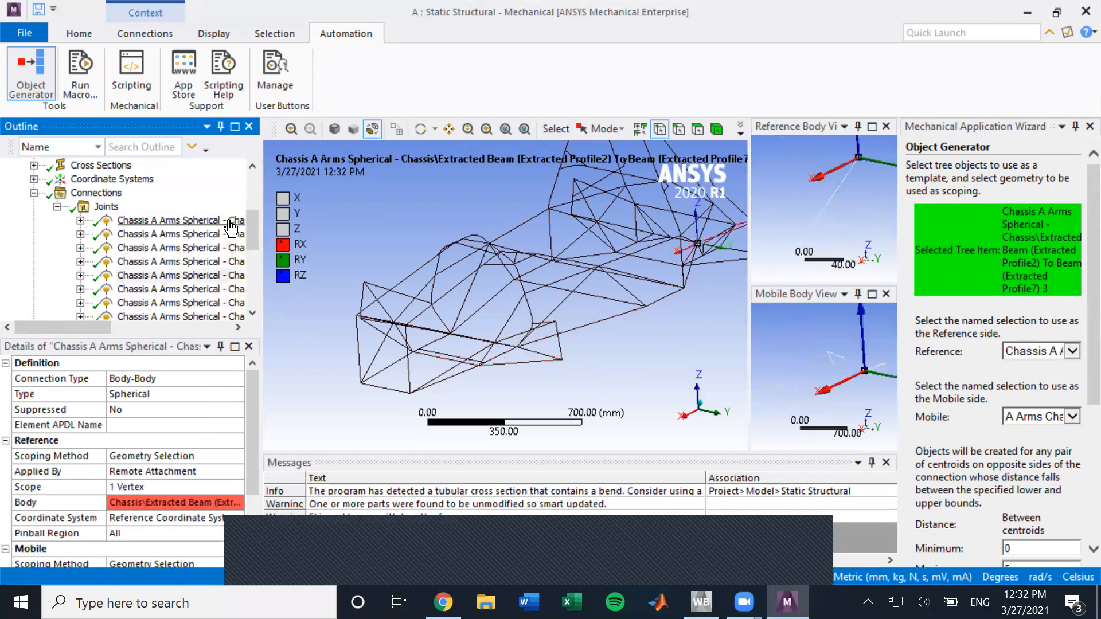
key("Down")
key("Down")
key("Up")
key("Down")
key("Down")
key("Down")
key("Down")
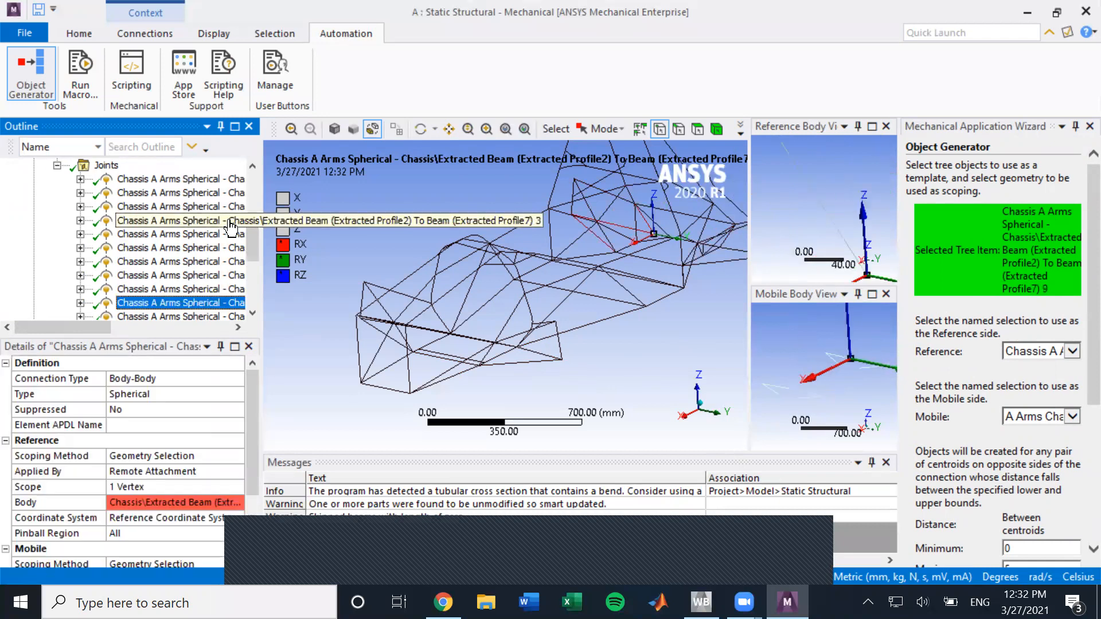
key("Down")
key("Down")
key("Down")
key("Down")
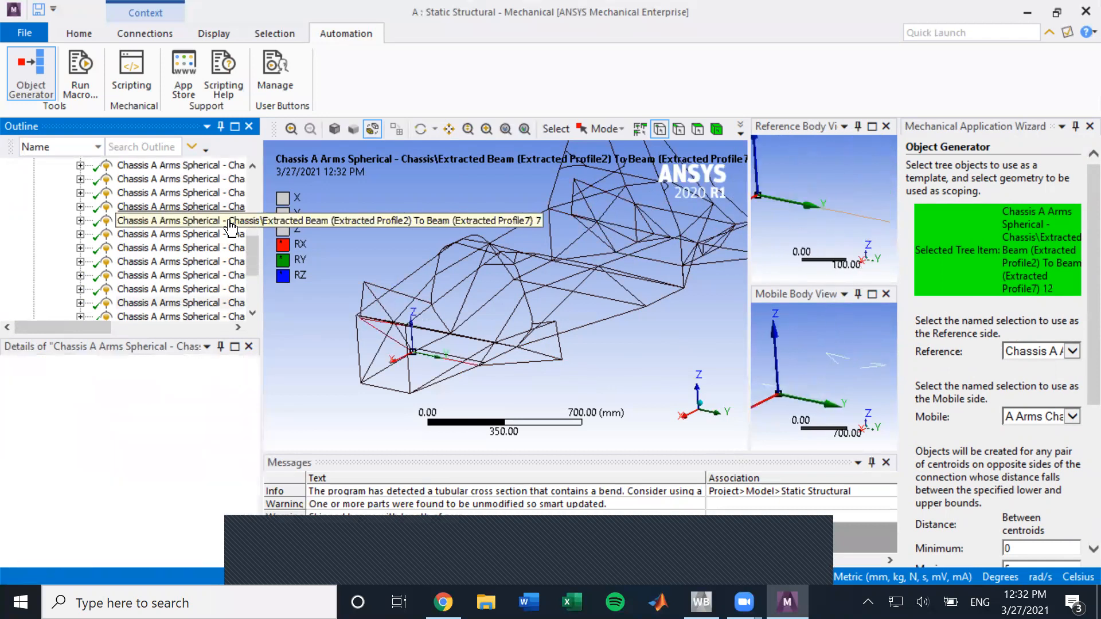
key("Down")
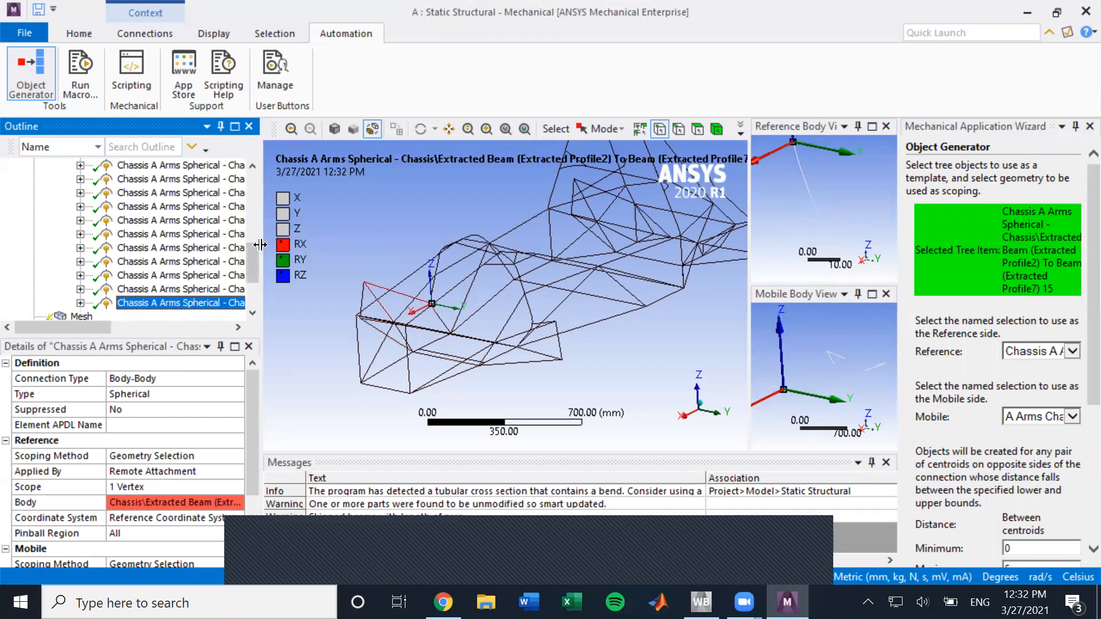
scroll(164, 261, "up", 15)
scroll(164, 261, "down", 3)
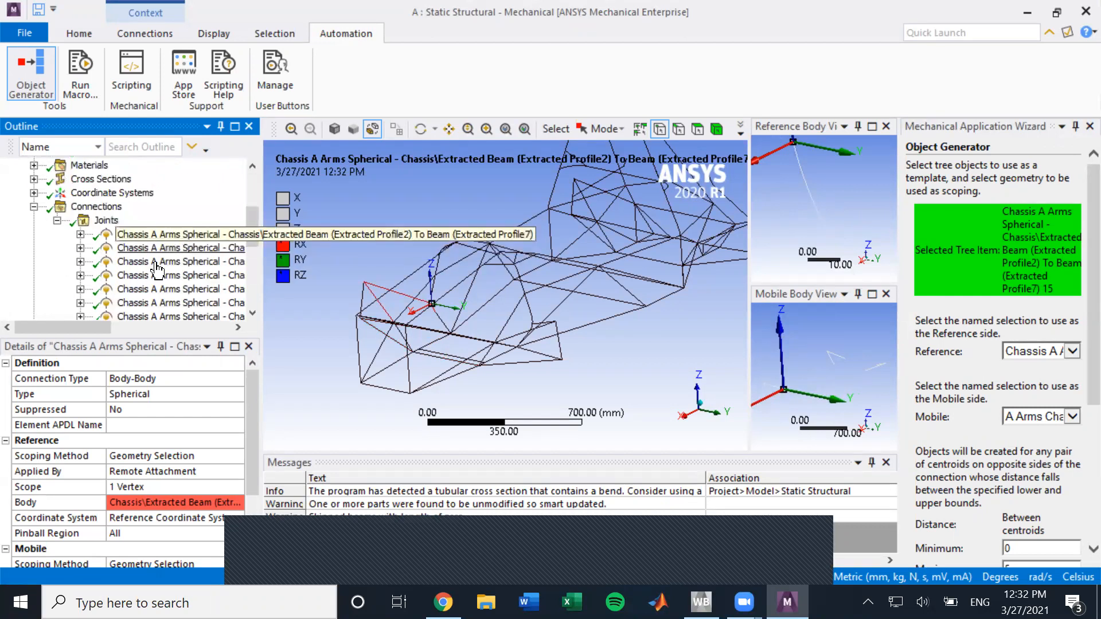
- Use the first Chassis A Arms joint as template, with reference side Upright Lower and mobile side Lower Upright
left_click(172, 234)
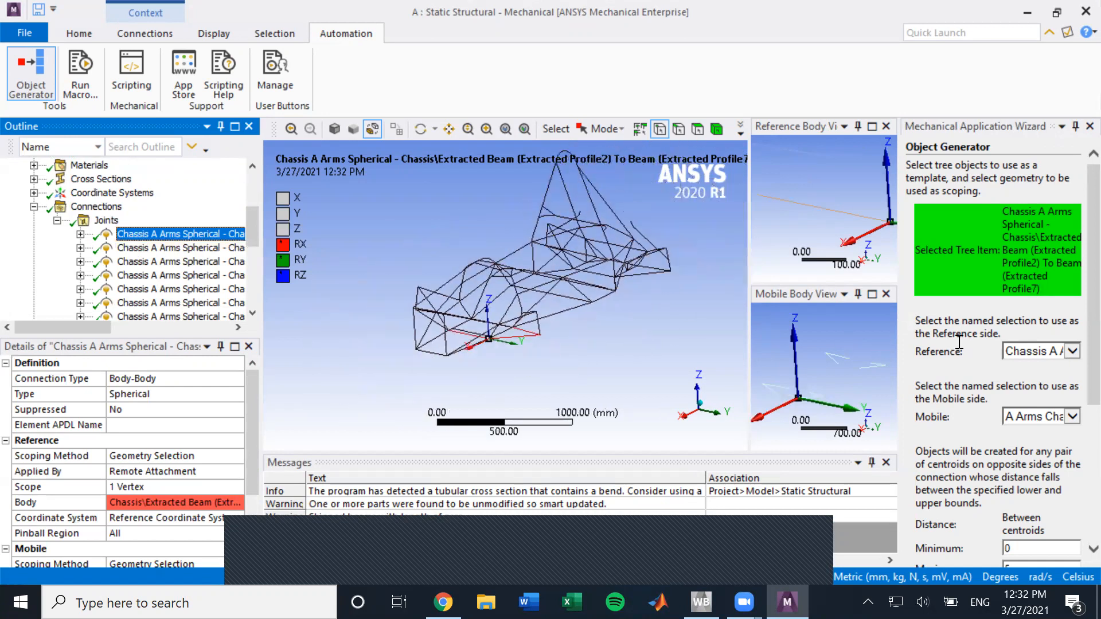
left_click(1070, 351)
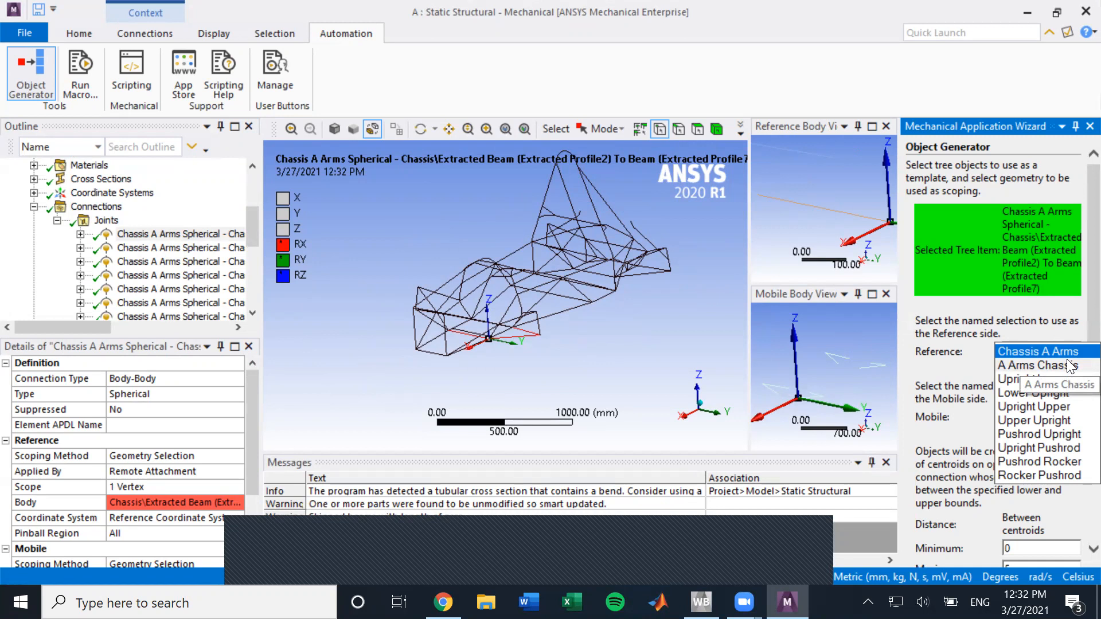
left_click(1014, 377)
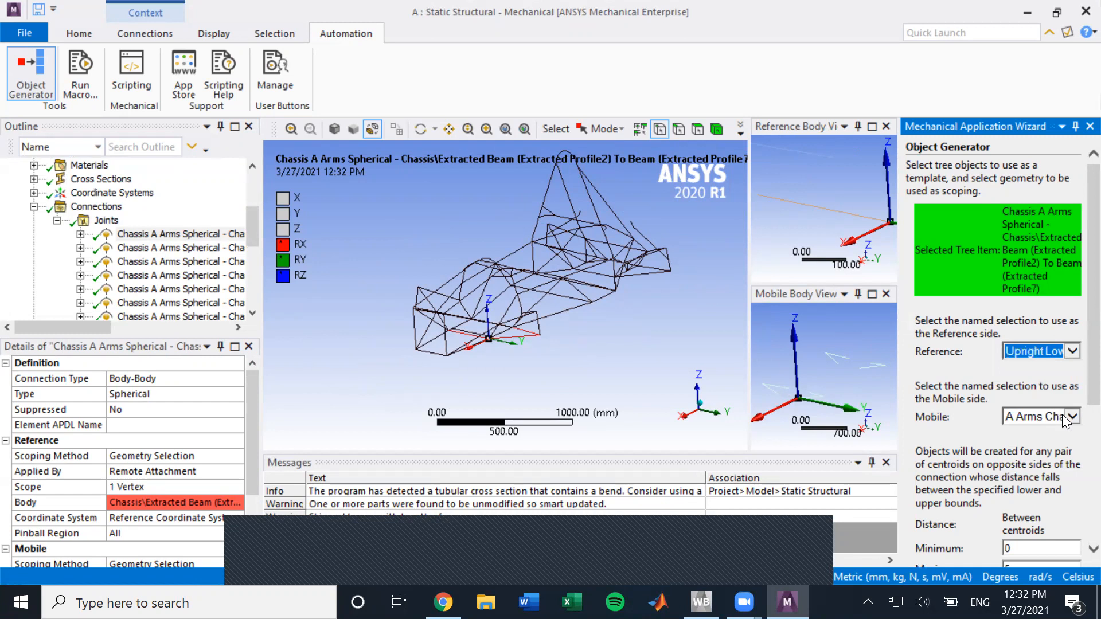
left_click(1072, 417)
left_click(1060, 444)
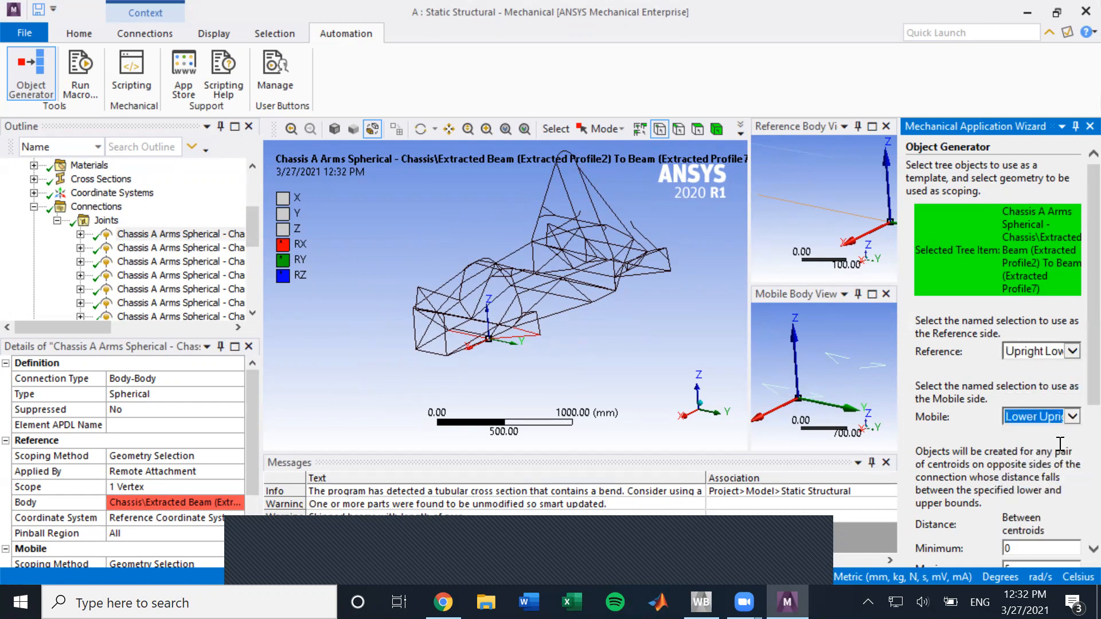
- Turn off Ignore Original in the generator and keep the first Chassis A Arms joint selected as the template
scroll(1014, 459, "down", 4)
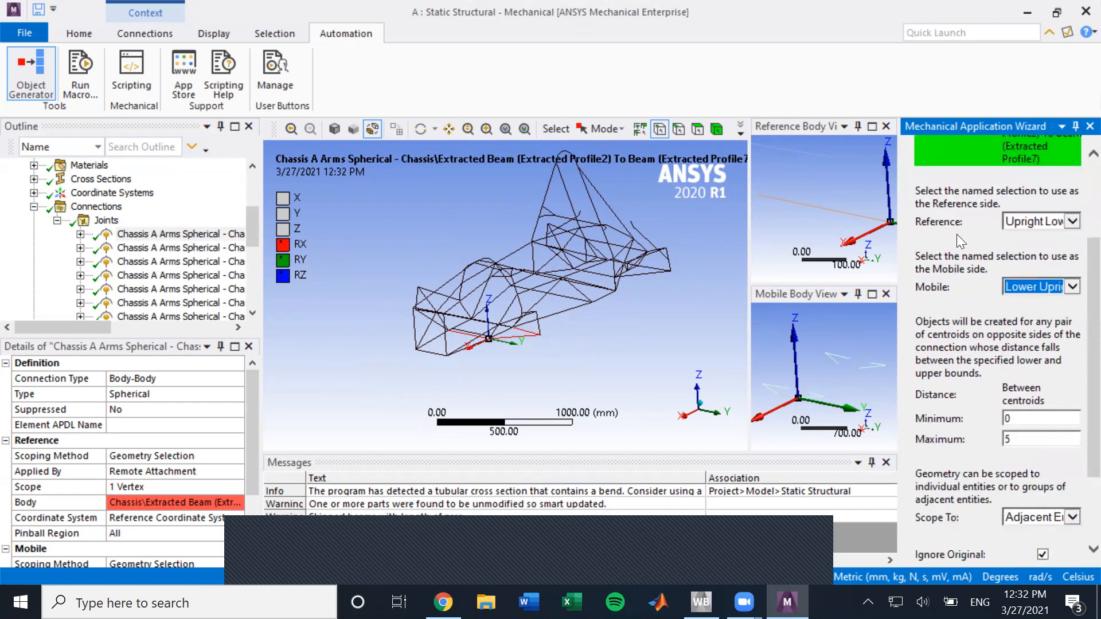
scroll(969, 397, "down", 3)
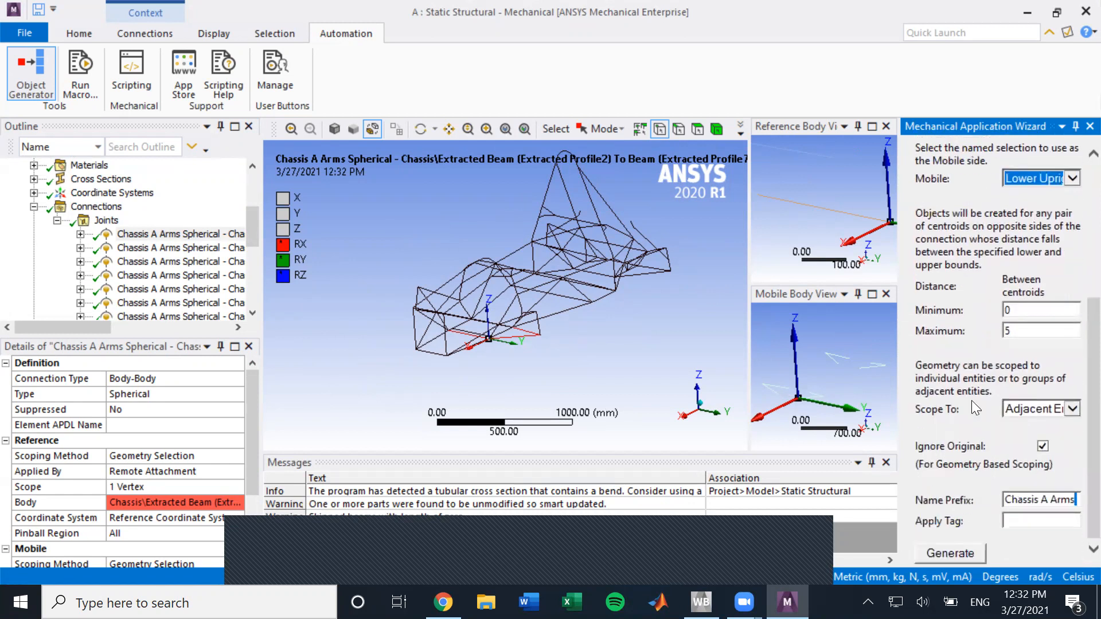
left_click(1041, 446)
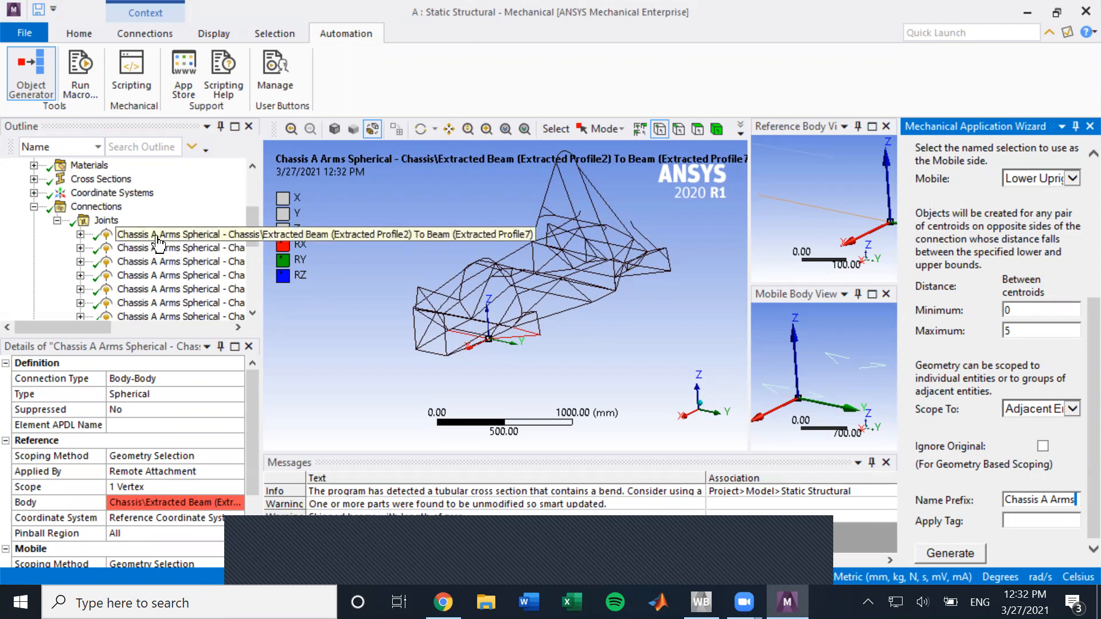
scroll(1014, 302, "up", 4)
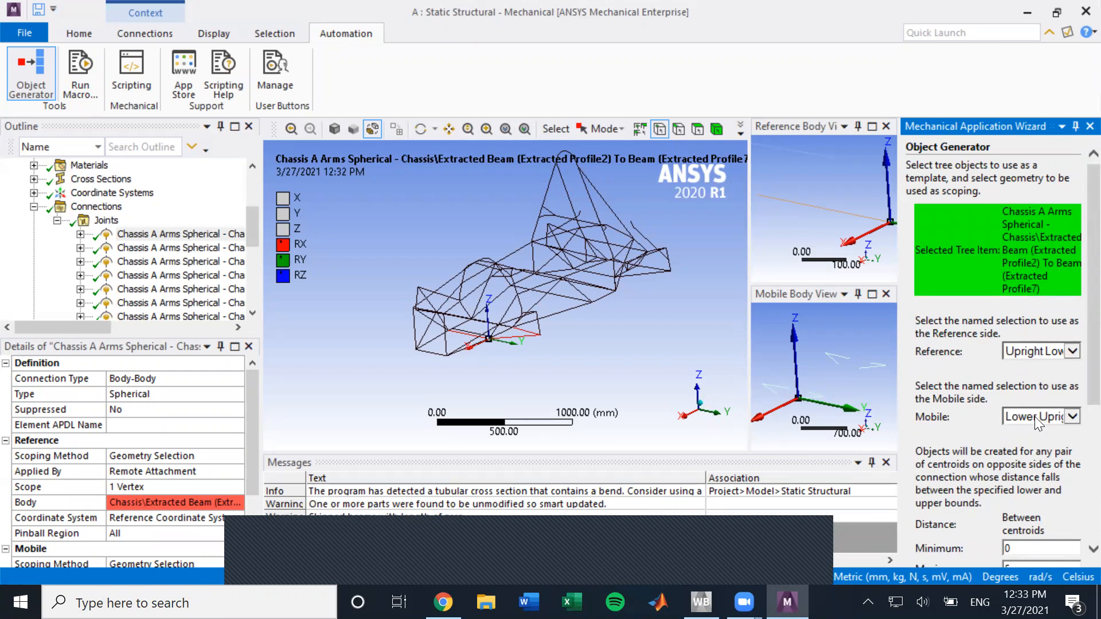
left_click(172, 234)
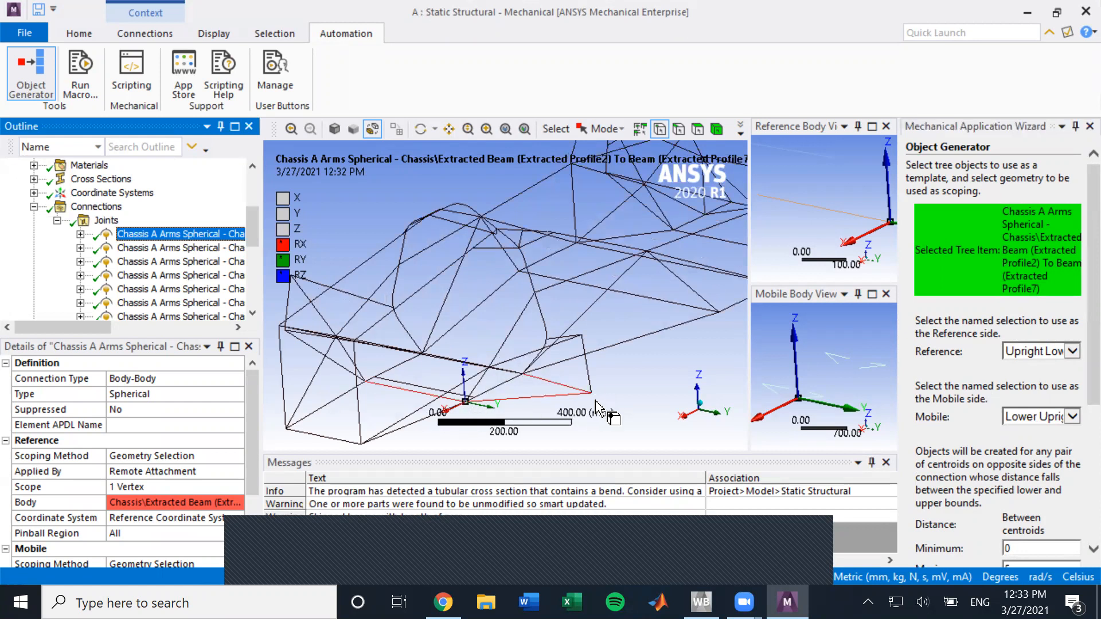
scroll(940, 401, "down", 3)
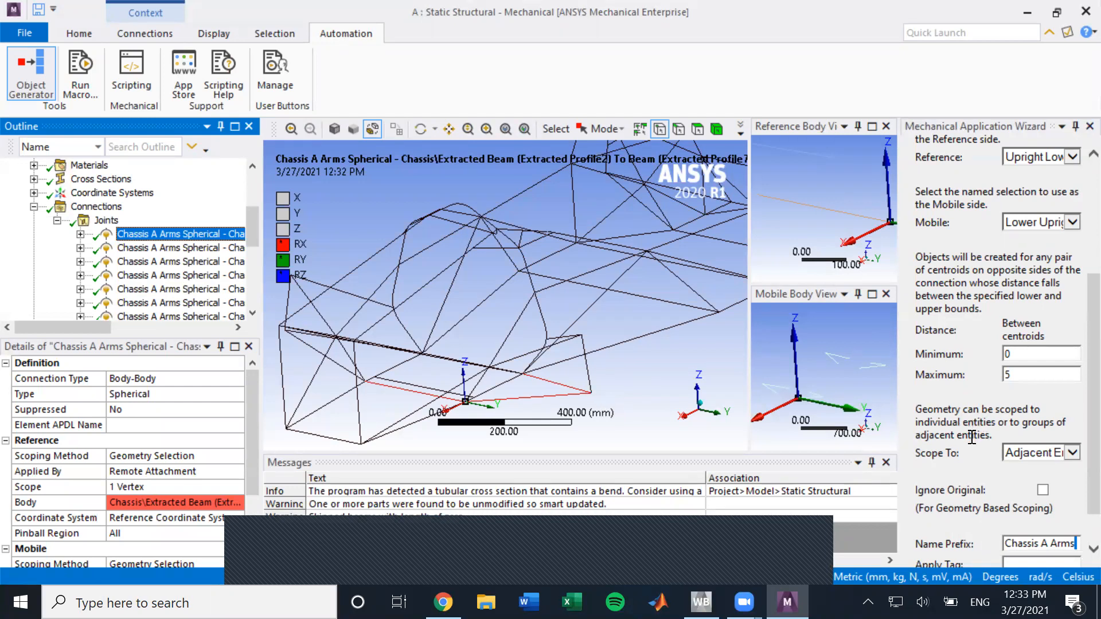
scroll(971, 438, "down", 1)
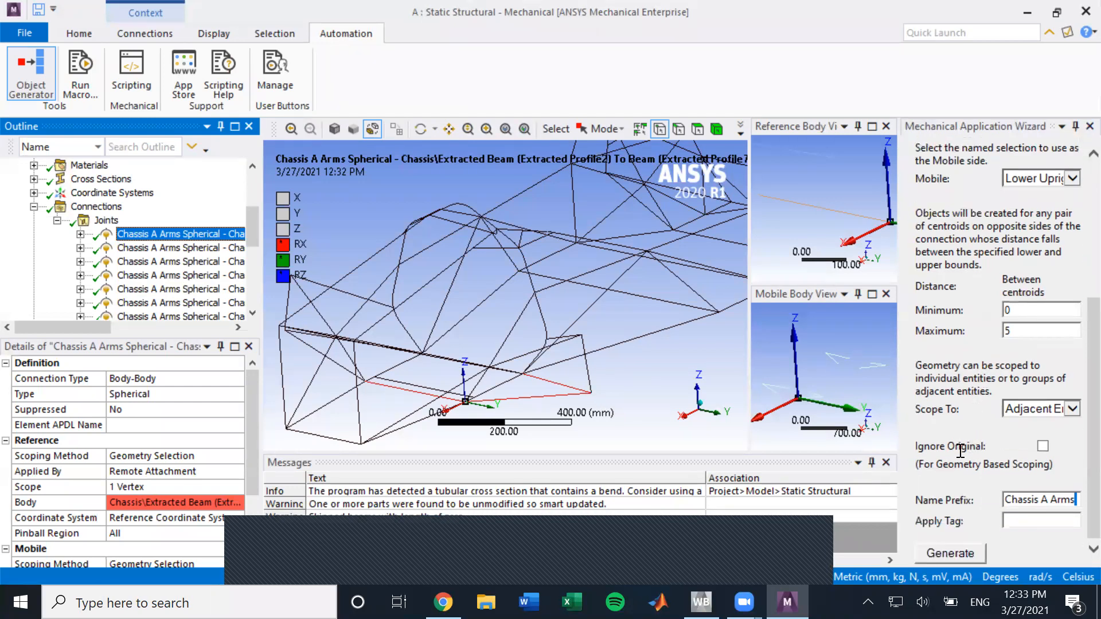
- Replace the name prefix with "Upright Lower" and generate the joints between uprights and lower A-arms
left_click(1073, 502)
key("BackSpace")
key("BackSpace")
key("BackSpace")
key("BackSpace")
key("BackSpace")
key("BackSpace")
key("BackSpace")
key("BackSpace")
key("BackSpace")
key("BackSpace")
key("BackSpace")
key("BackSpace")
key("BackSpace")
key("BackSpace")
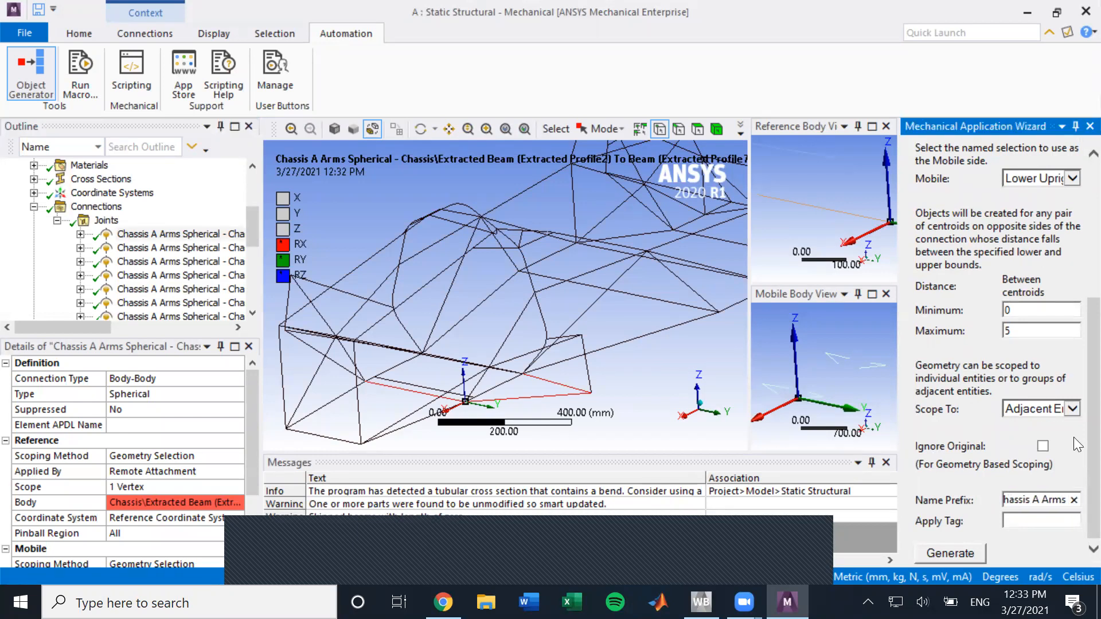
type("Upright Lower")
left_click(967, 553)
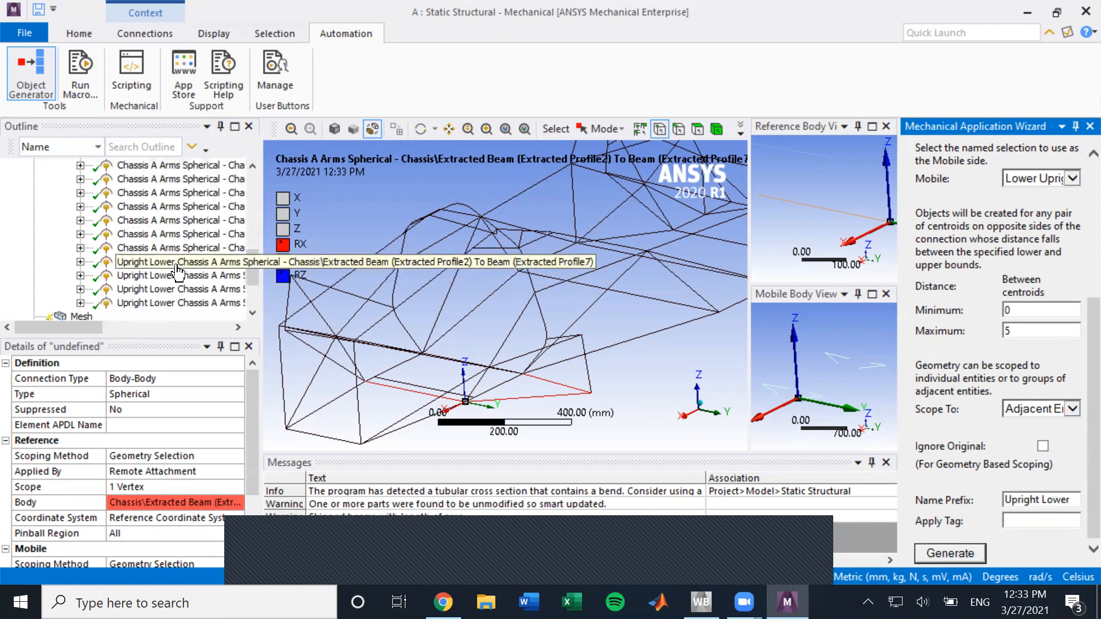
- Check the locations of the generated Upright Lower joints on the model
left_click(178, 275)
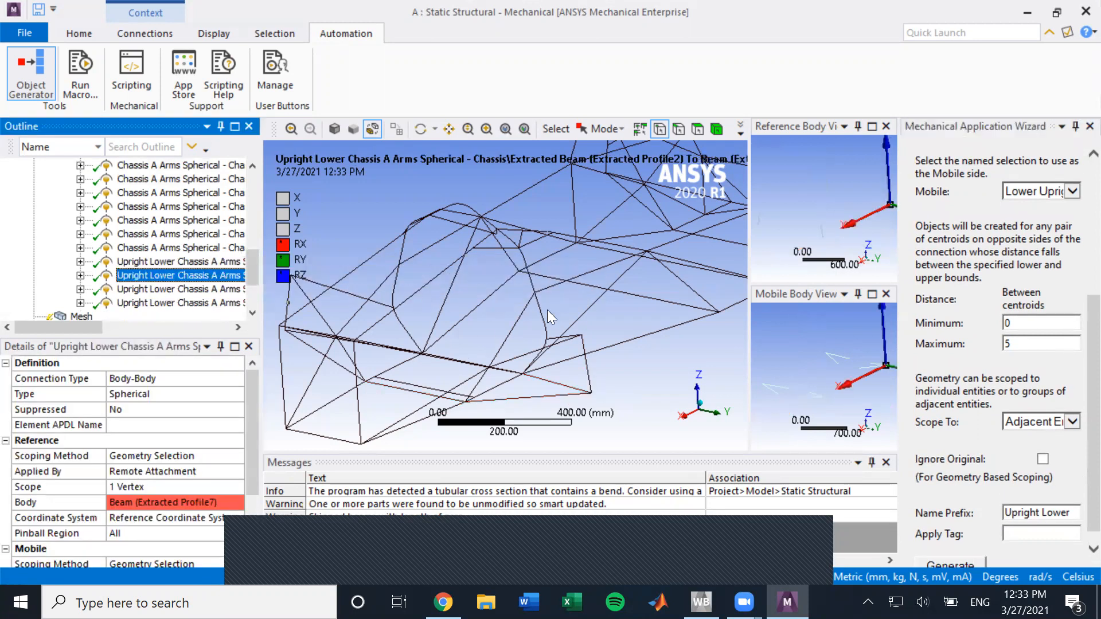
left_click(177, 291)
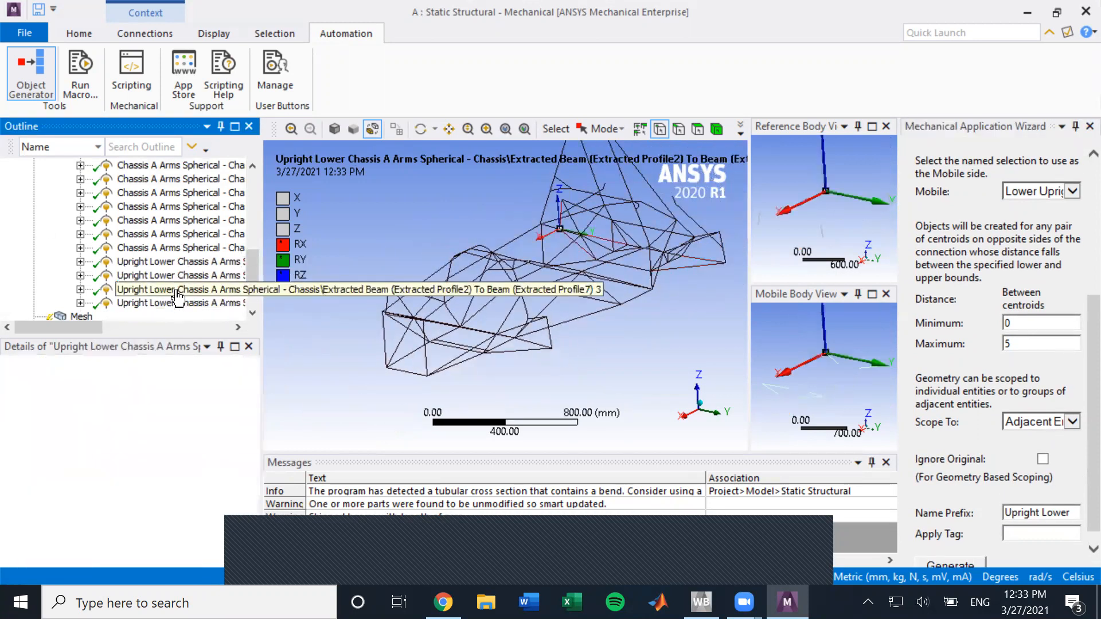
left_click(177, 302)
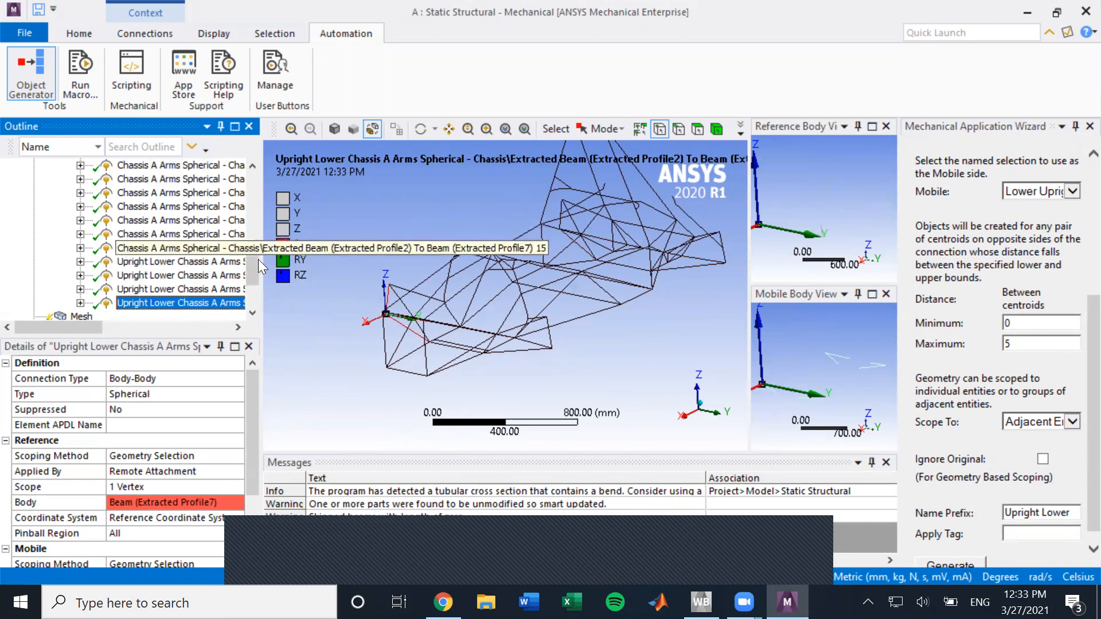
- Set the generator's reference side to the Upright Upper named selection and its mobile side to Upper Upright
left_click(1072, 257)
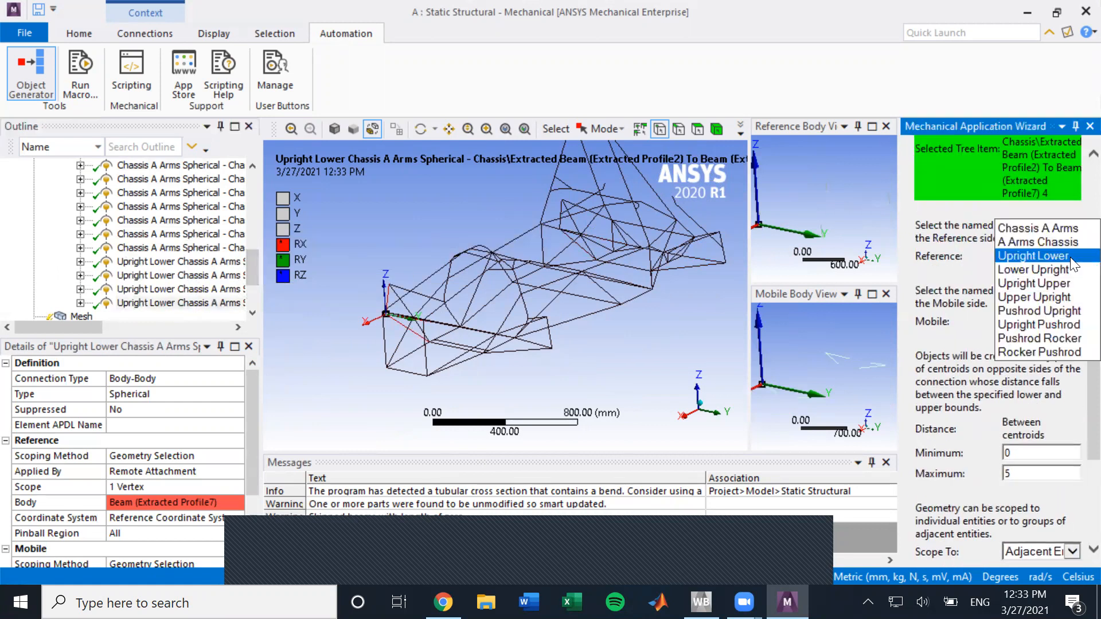
left_click(1059, 283)
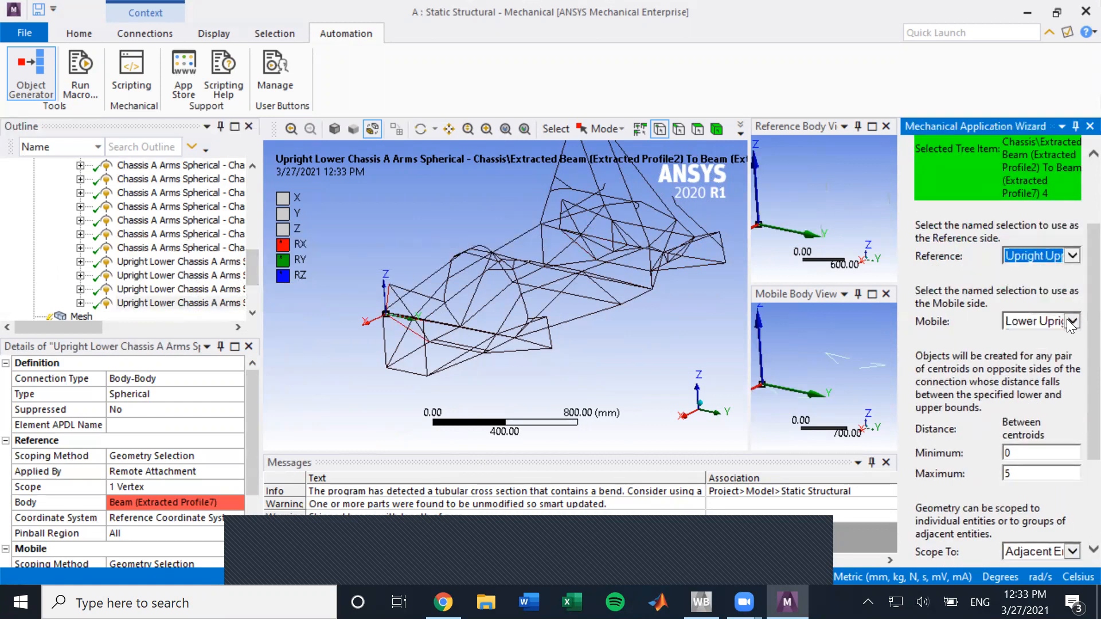
left_click(1072, 321)
left_click(1052, 349)
- Change the name prefix to "Upright Upper" and generate the joints between uprights and upper A-arms
scroll(982, 442, "down", 5)
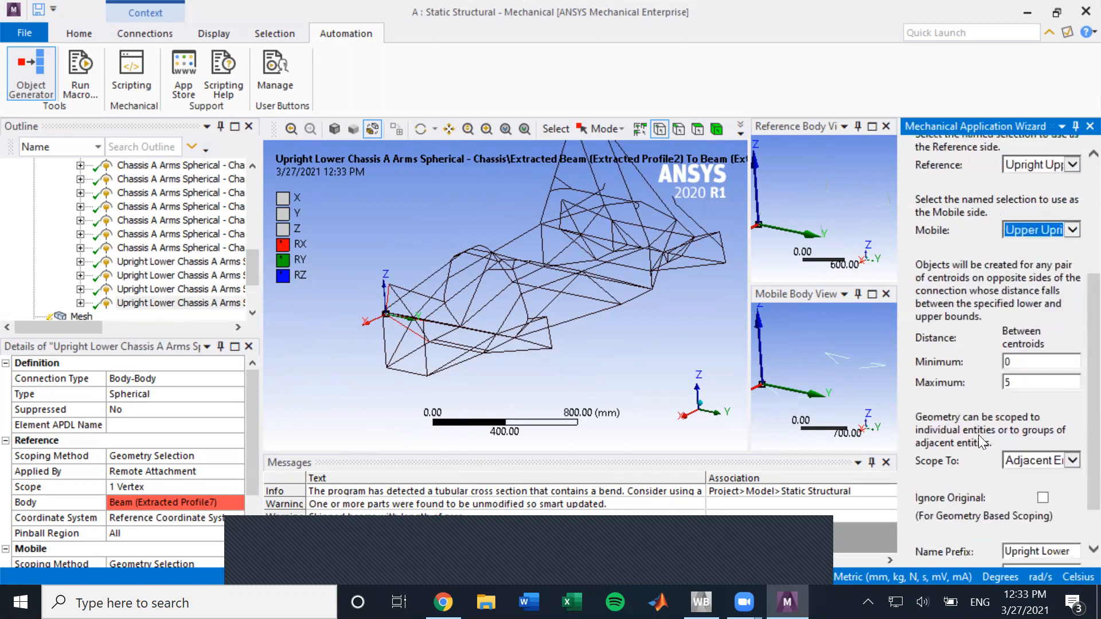
left_click_drag(1042, 500, 1076, 507)
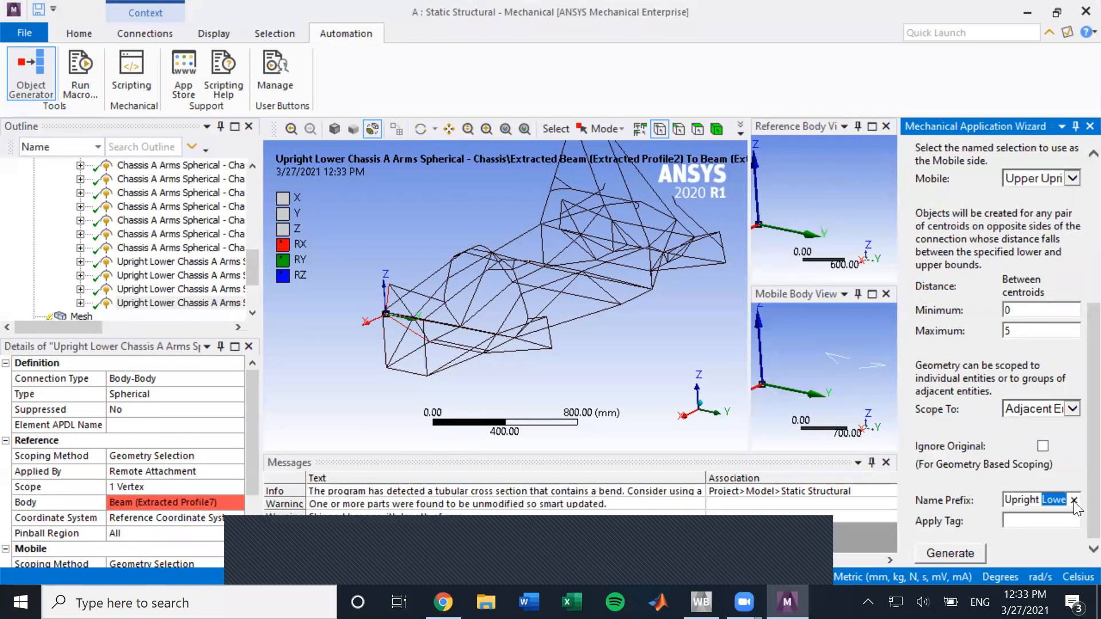
type("Uppe")
key("BackSpace")
type("per")
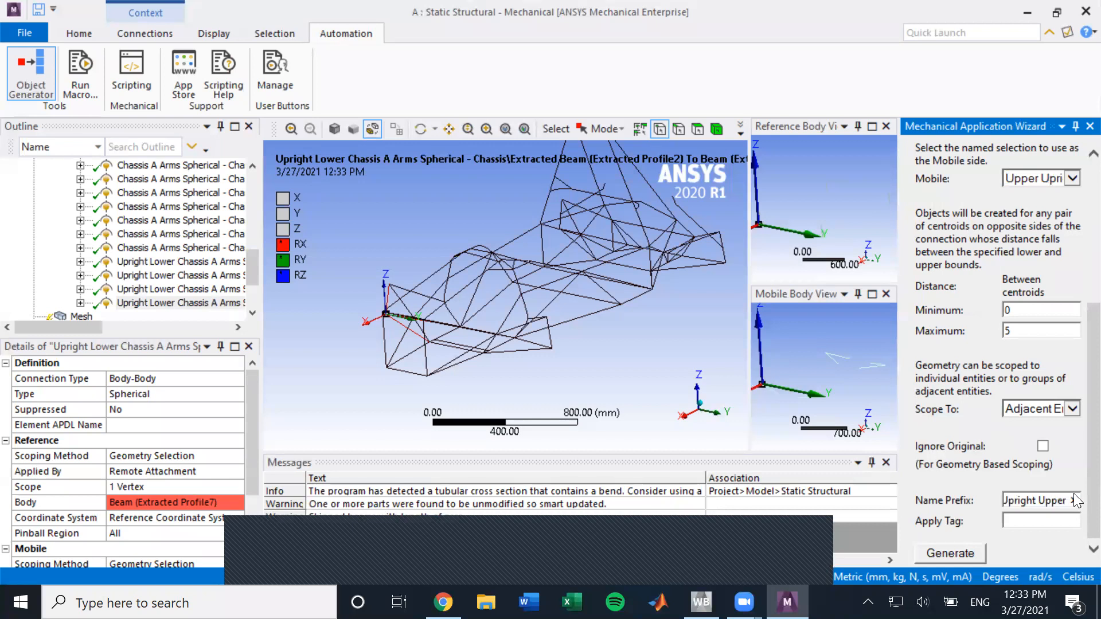
left_click(949, 553)
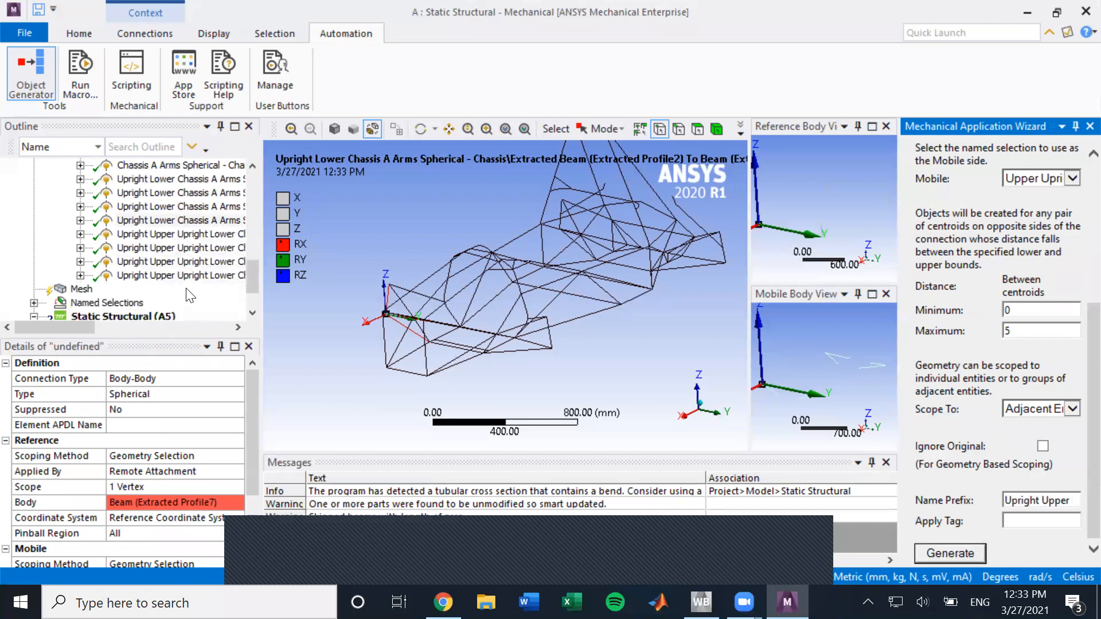
- Check the locations of the generated Upright Upper joints on the model
left_click(194, 247)
key("Down")
key("Down")
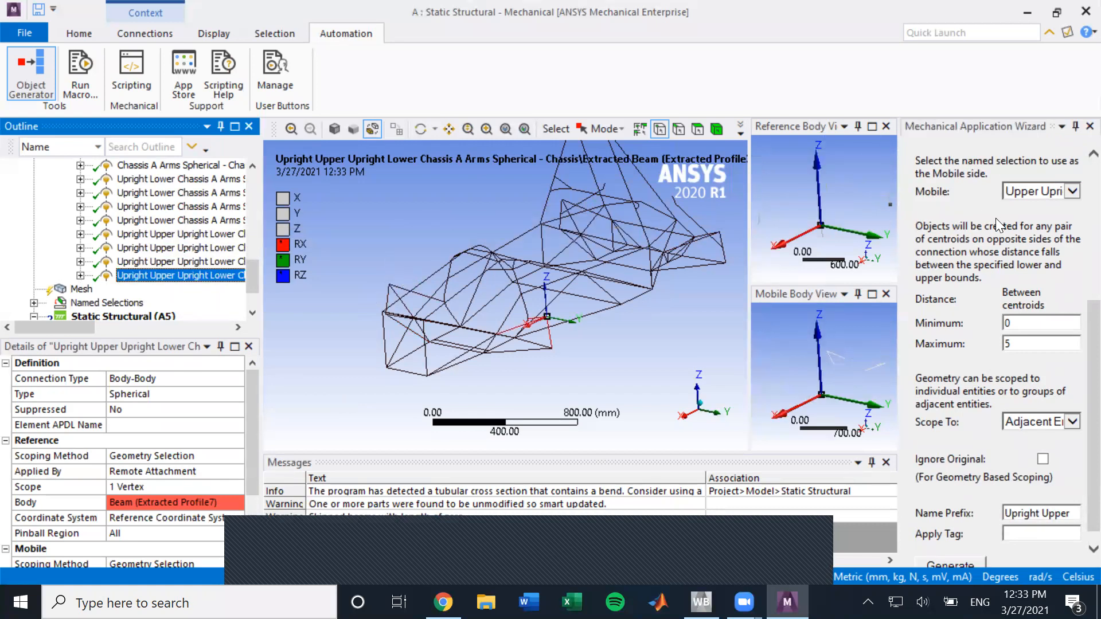
- Choose the reference-side named selection for the joints between upright and pushrod, and open the mobile-side choices
scroll(995, 217, "up", 5)
left_click(1071, 378)
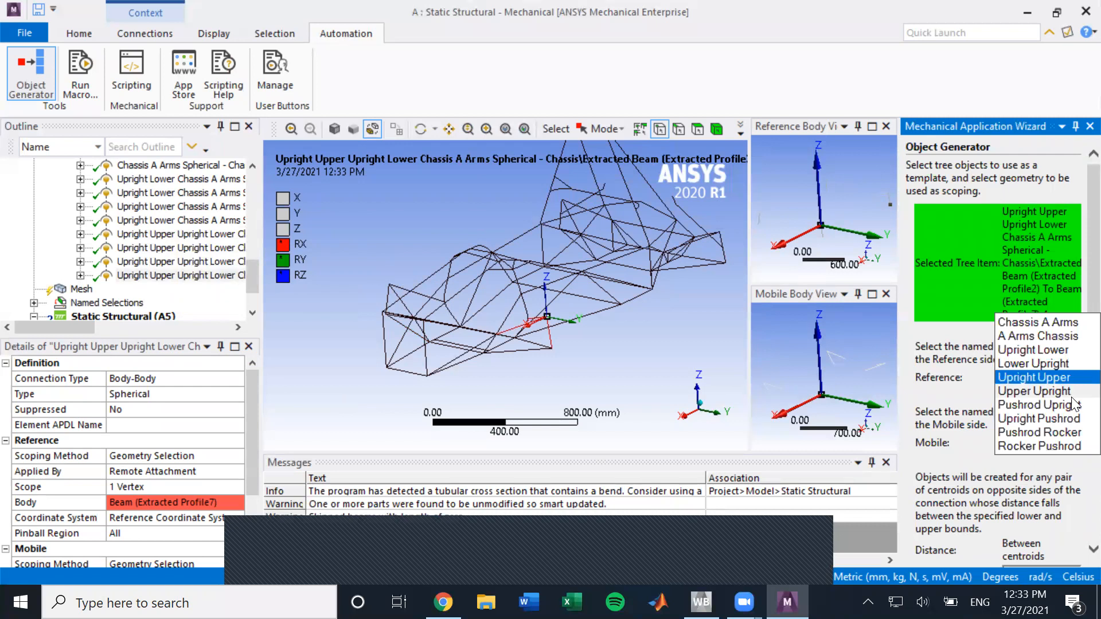
left_click(1072, 424)
left_click(1073, 439)
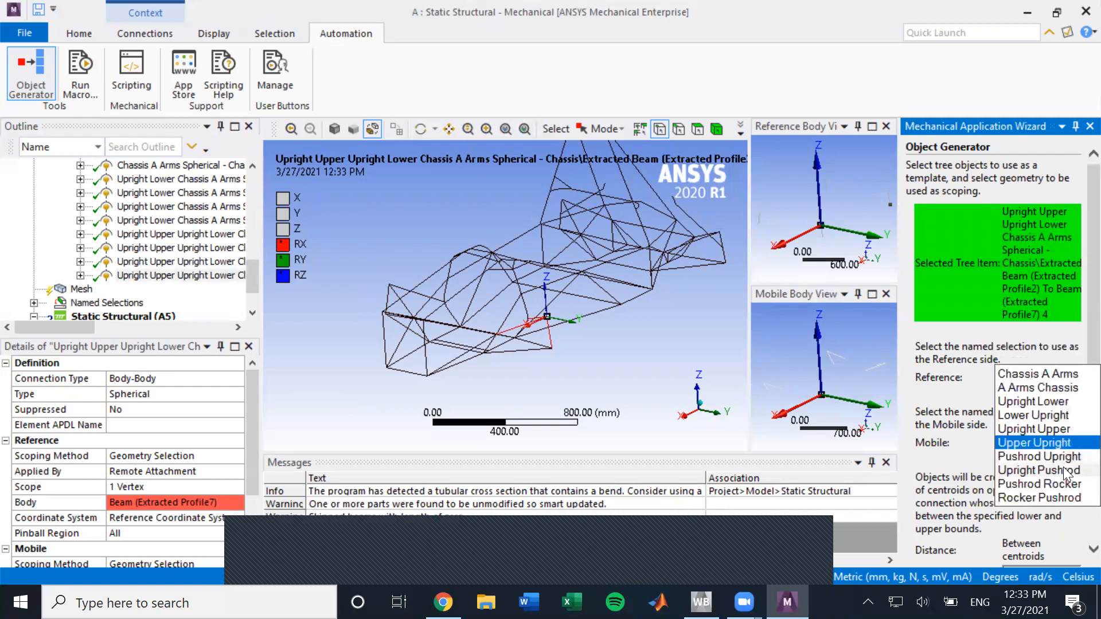
- Generate joints with Upright Pushrod as the Mobile named selection and Pushrod Upright as the name prefix
left_click(1026, 470)
scroll(971, 469, "down", 5)
scroll(971, 469, "down", 1)
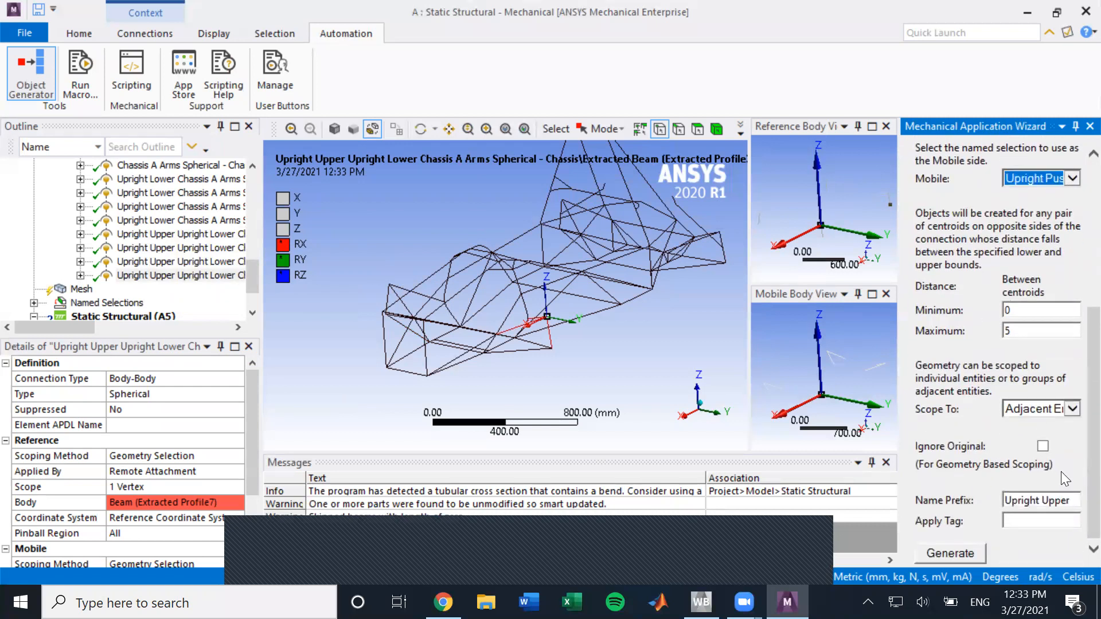
double_click(1035, 505)
type("Pushrod ")
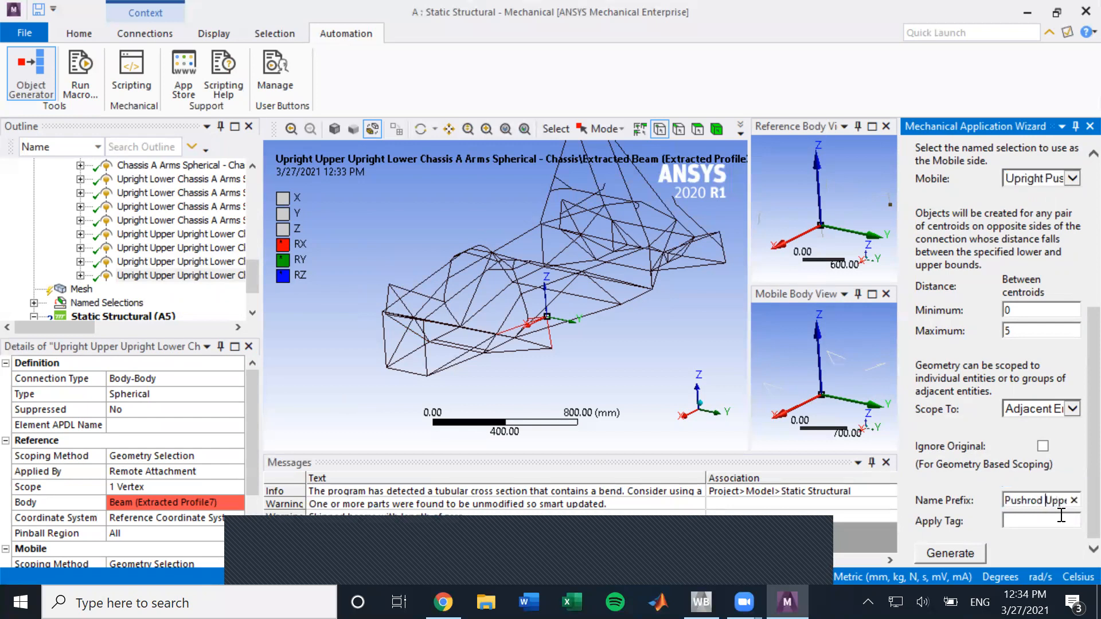
type("Upright")
key("Delete")
key("Delete")
key("Delete")
key("Delete")
left_click(950, 553)
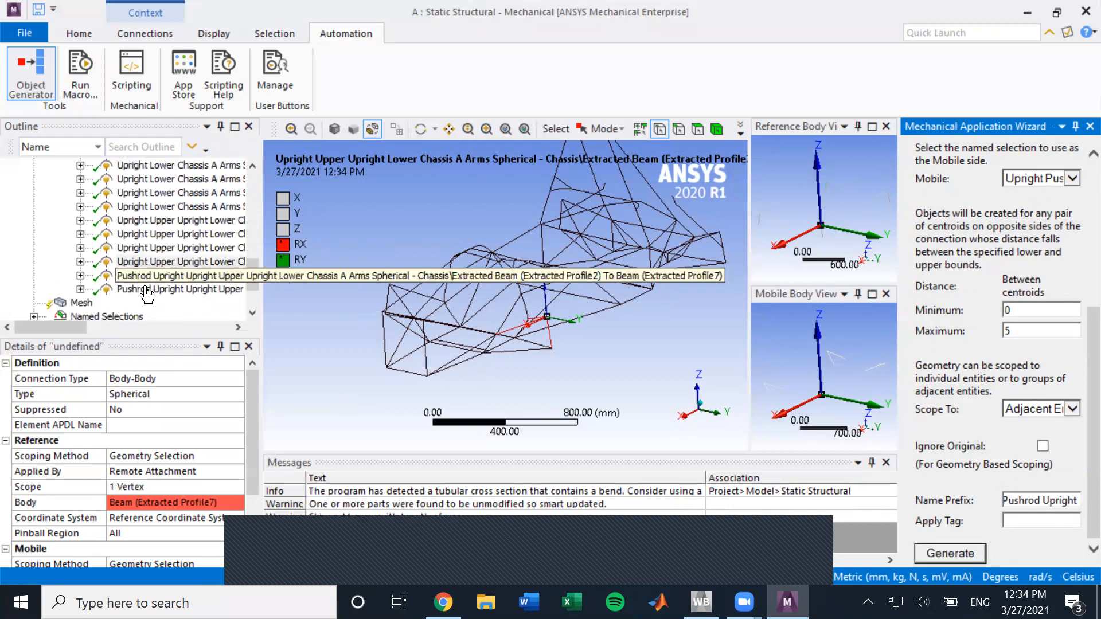
- With the second Pushrod Upright joint as template, set the Reference side to Pushrod Rocker and the Mobile side to Rocker Pushrod
left_click(144, 291)
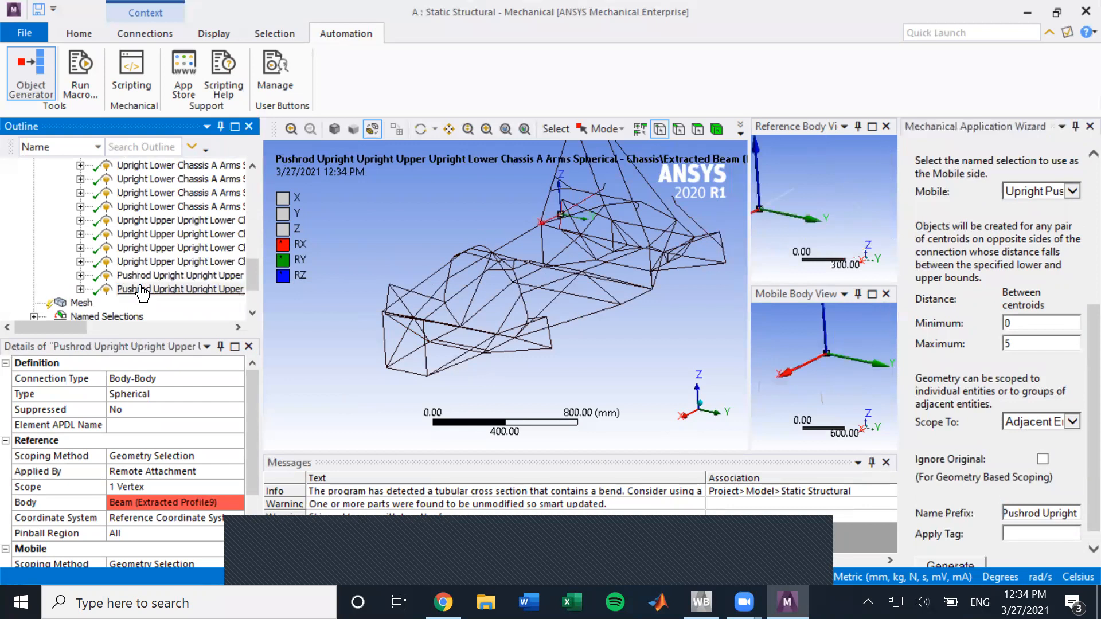
scroll(949, 282, "up", 3)
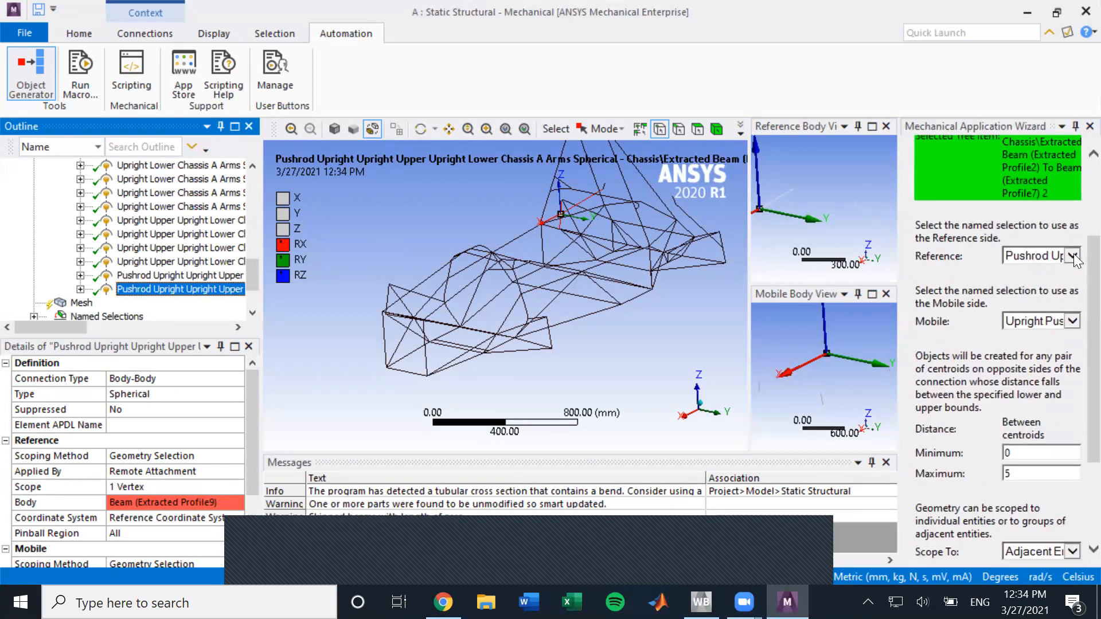
left_click(1072, 256)
left_click(1057, 284)
left_click(1072, 321)
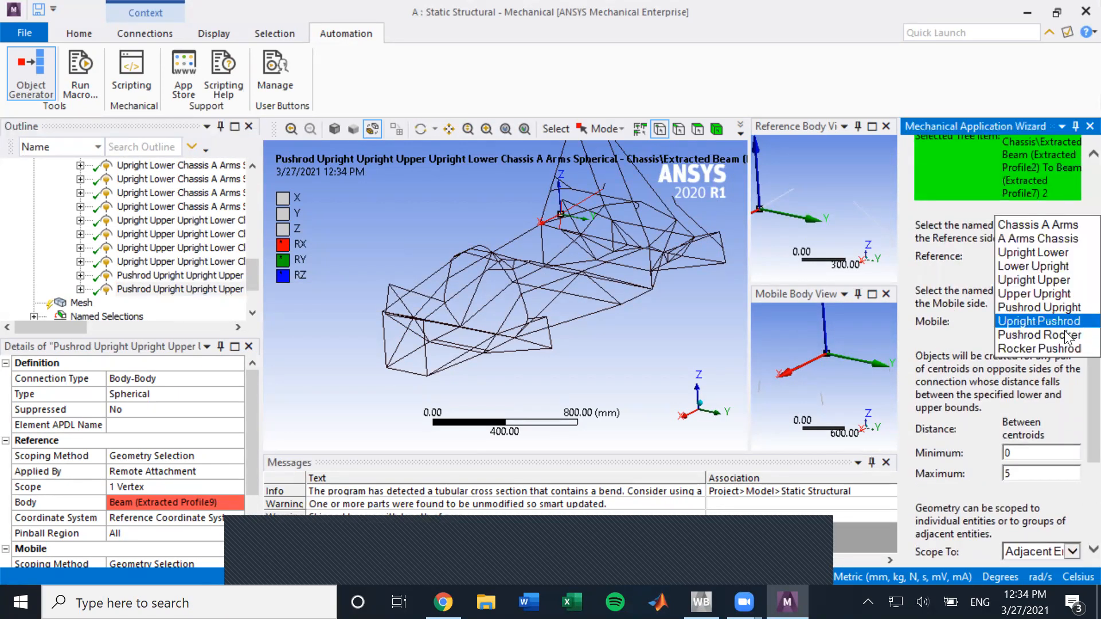
left_click(1058, 351)
scroll(1005, 380, "down", 3)
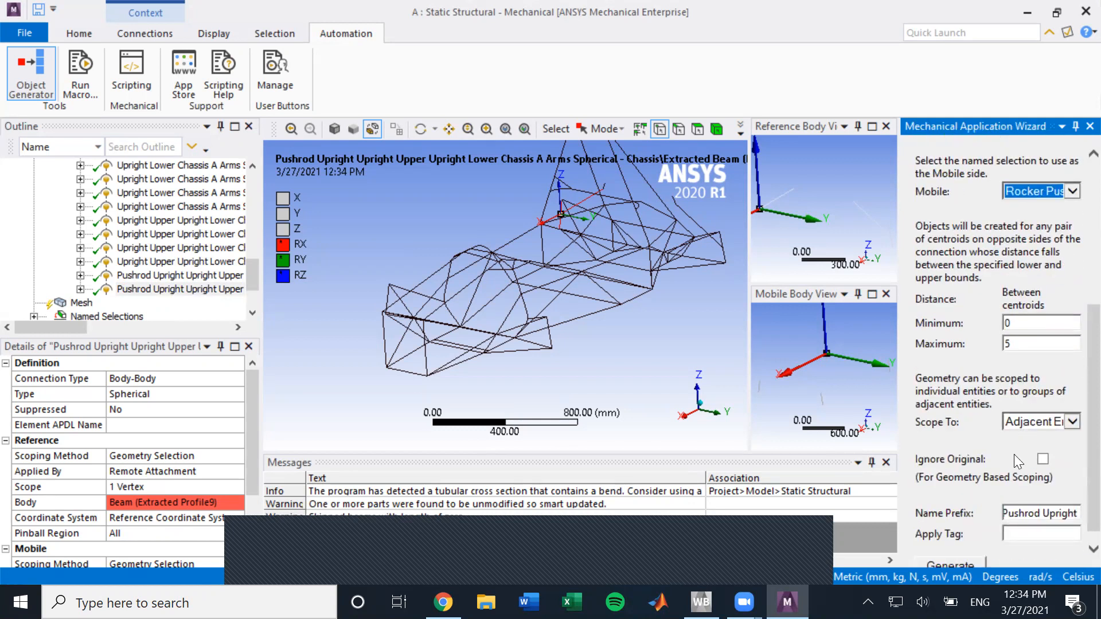
- Change the name prefix to Pushrod Rocker and generate the pushrod-to-rocker joints
double_click(1062, 513)
type("Rocker")
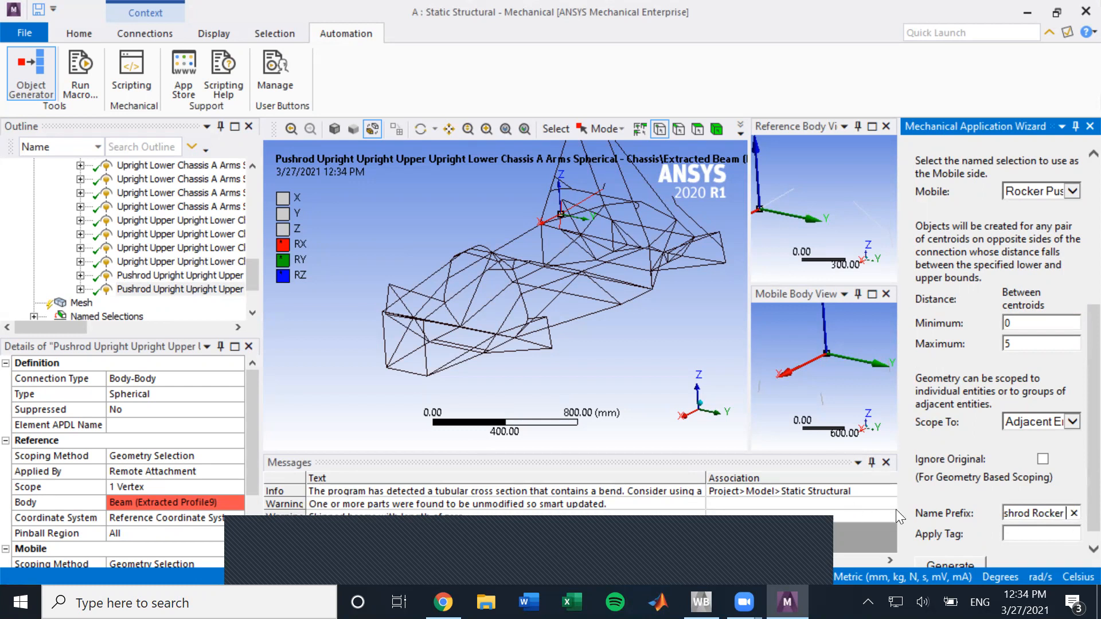
scroll(932, 508, "down", 1)
left_click(963, 551)
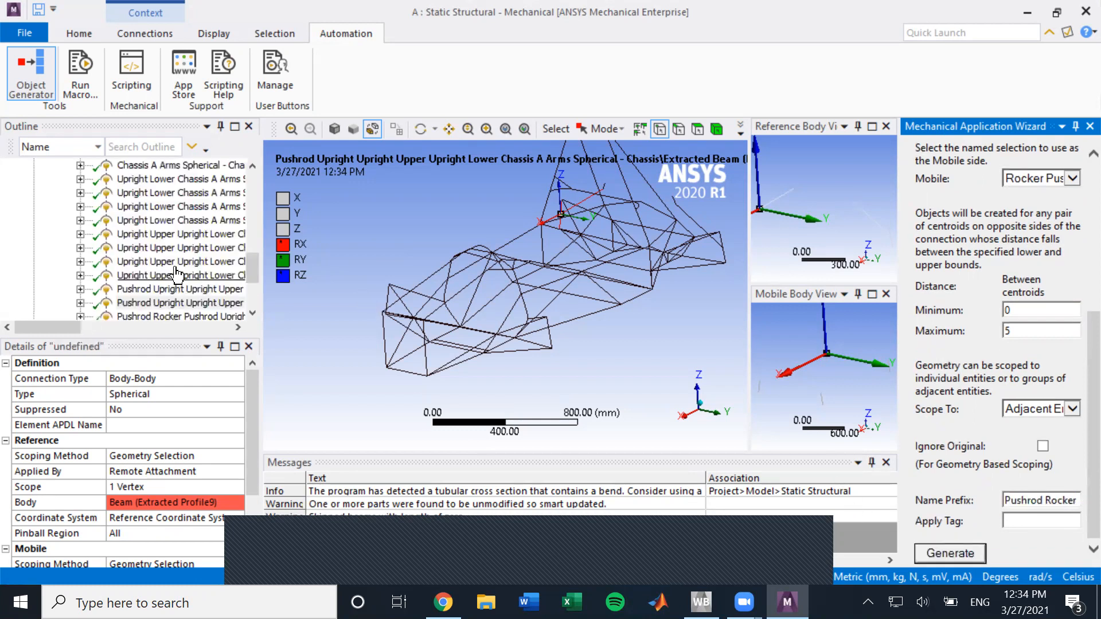
- Inspect both generated Pushrod Rocker joints in the model and close the Object Generator
scroll(176, 273, "down", 2)
left_click(183, 235)
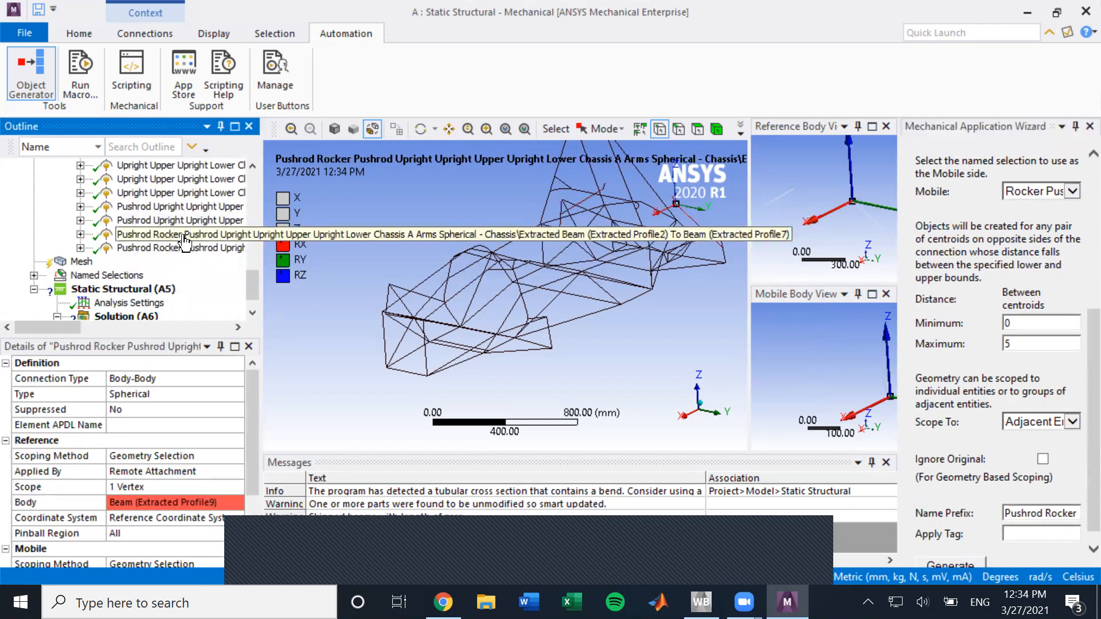
left_click(185, 244)
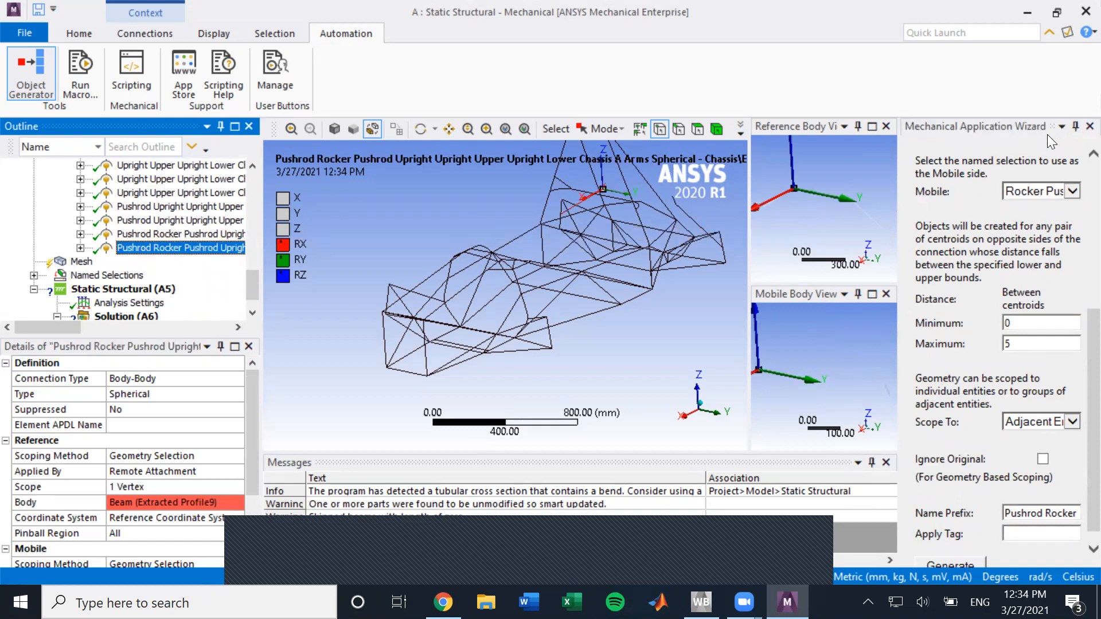
left_click(1089, 126)
- Examine the first Chassis A Arms joint and the last Pushrod Rocker joint under Connections
scroll(100, 92, "up", 4)
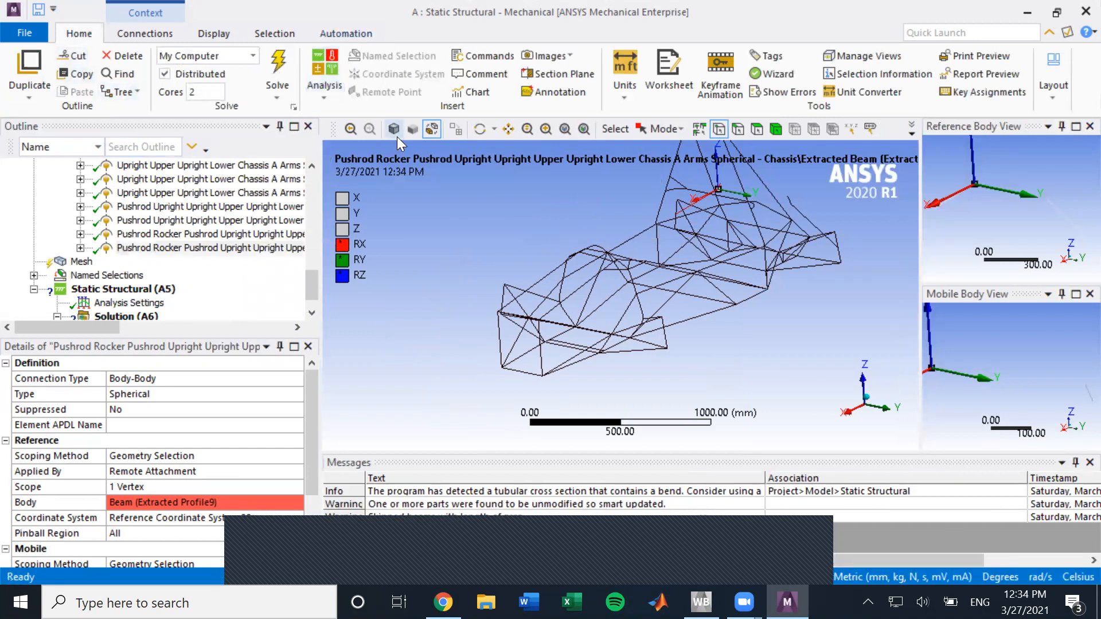
scroll(231, 232, "up", 5)
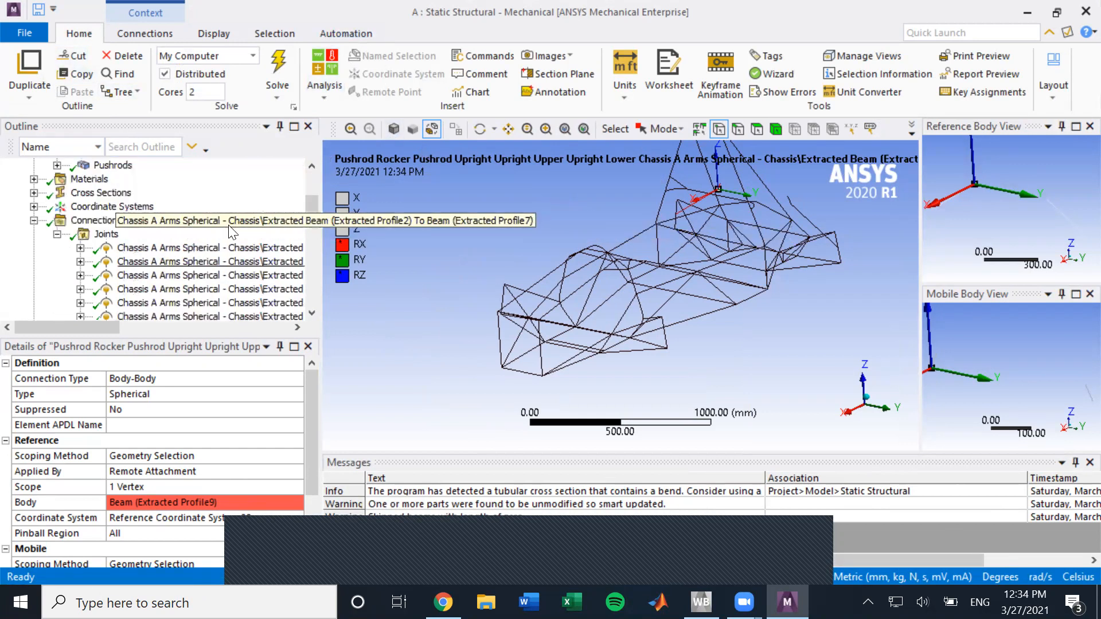
left_click(202, 248)
scroll(201, 255, "down", 10)
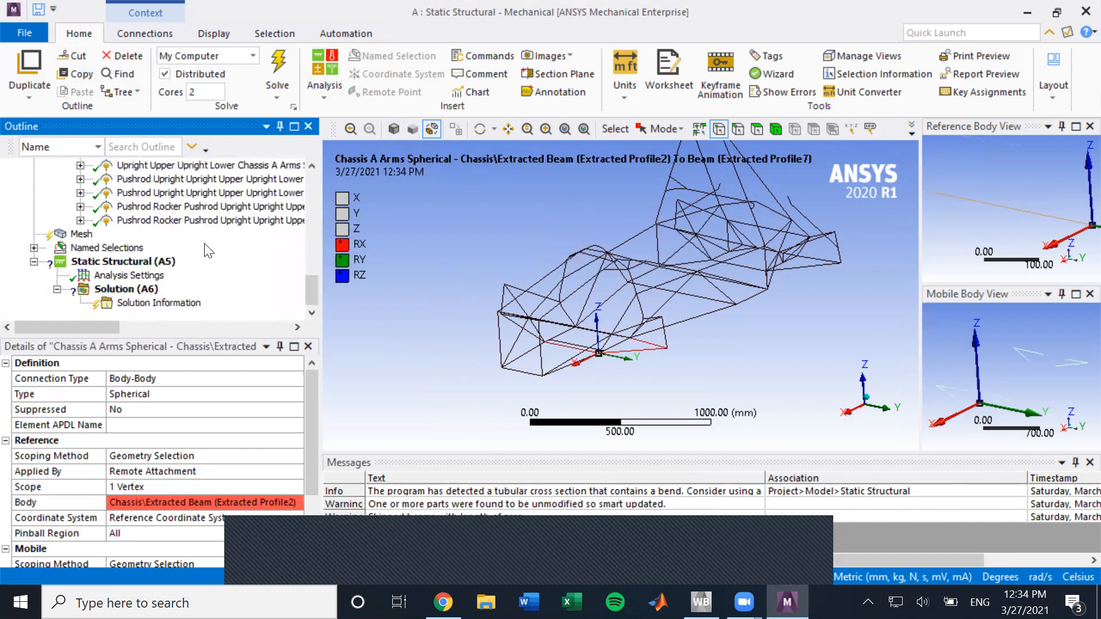
left_click(213, 224)
scroll(216, 235, "up", 10)
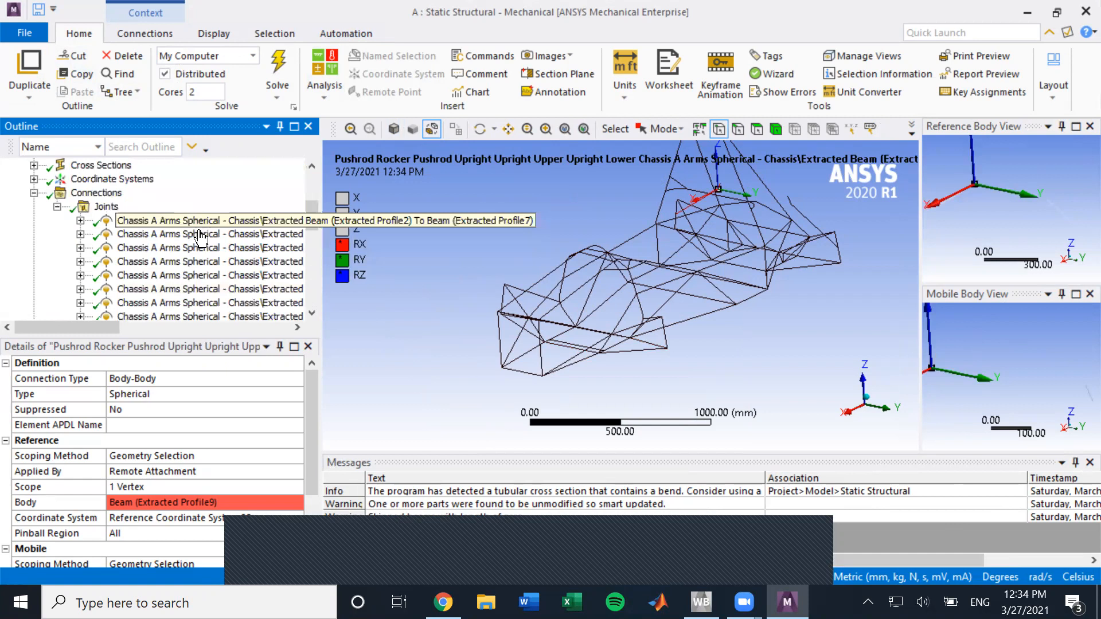
left_click(198, 222)
mouse_move(567, 338)
middle_mouse_down()
mouse_move(545, 316)
mouse_move(549, 335)
middle_mouse_up()
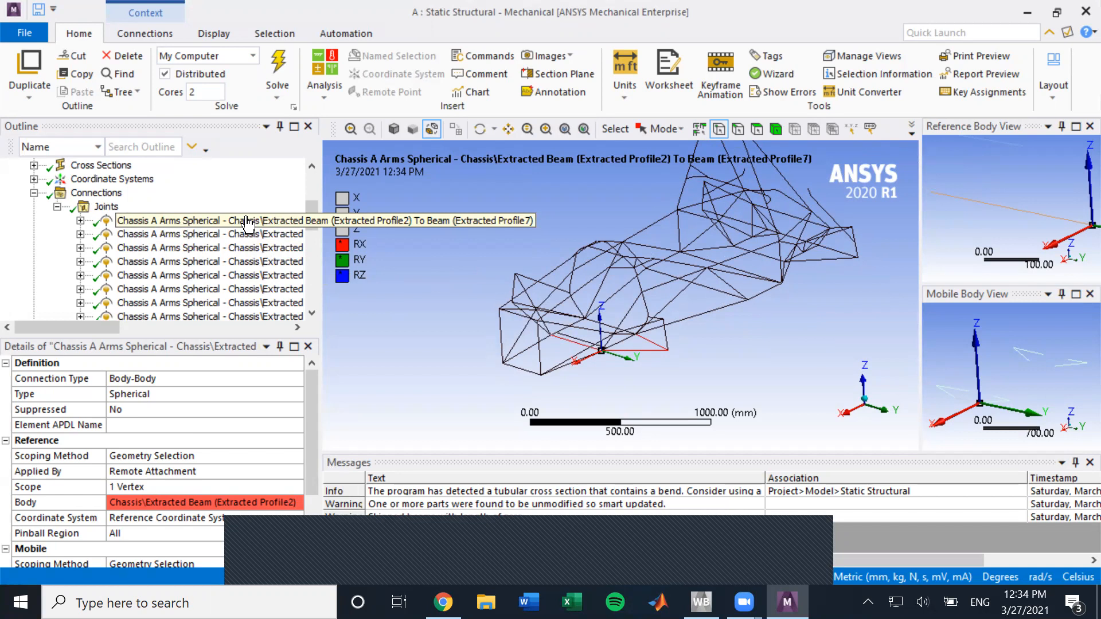
- Go through the joint list, examining one joint each from the Chassis A Arms, Upright Lower, Upright Upper and Pushrod Rocker groups
scroll(195, 238, "down", 1)
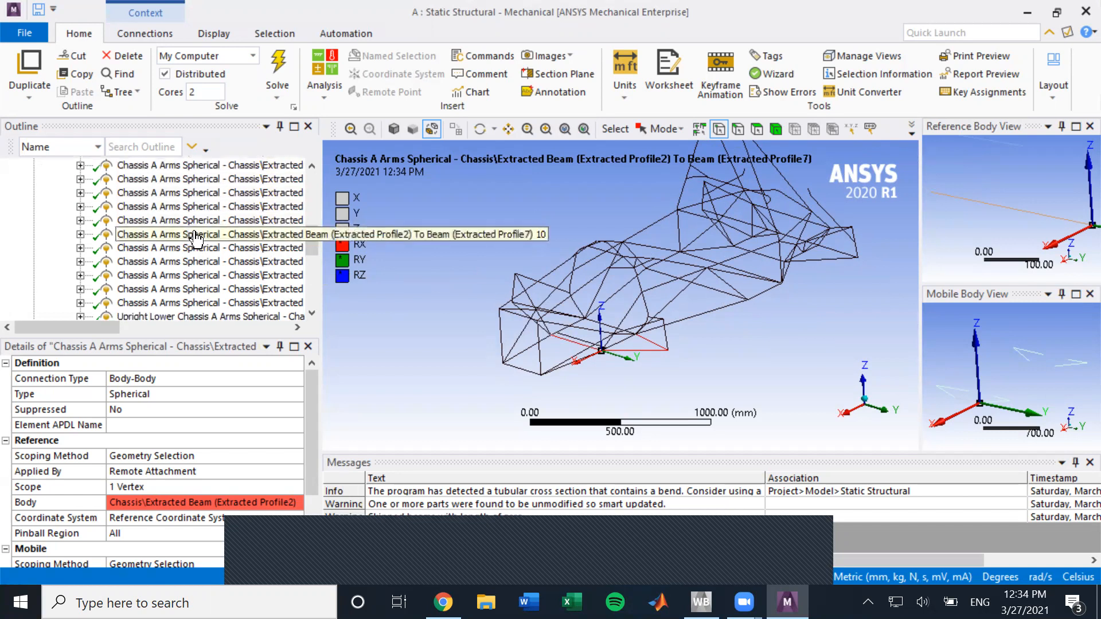
left_click(215, 304)
scroll(214, 307, "down", 1)
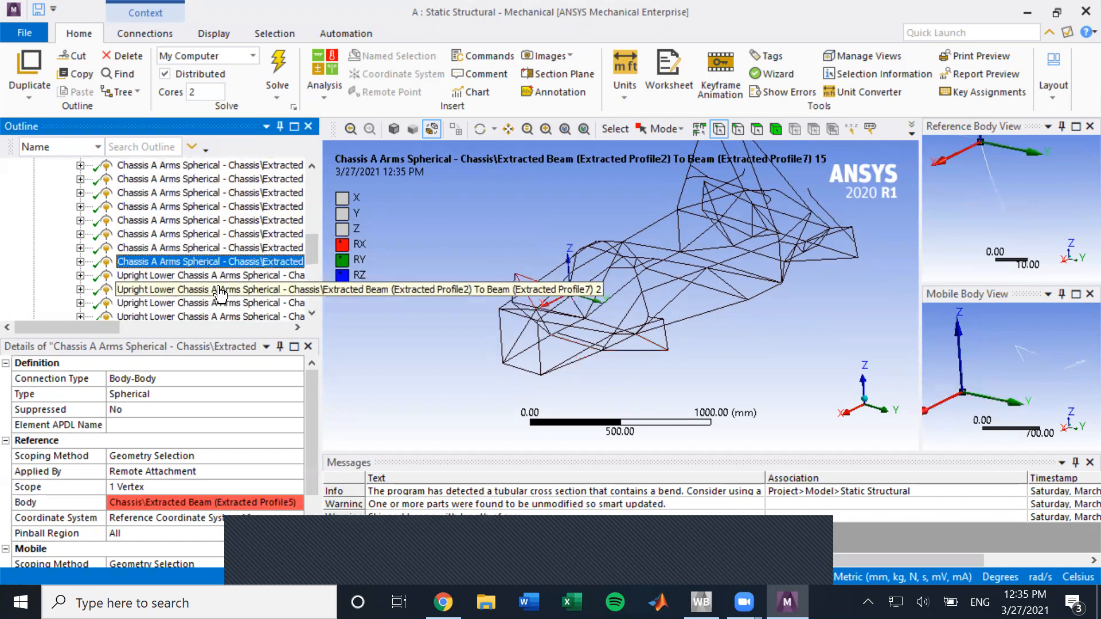
left_click(219, 276)
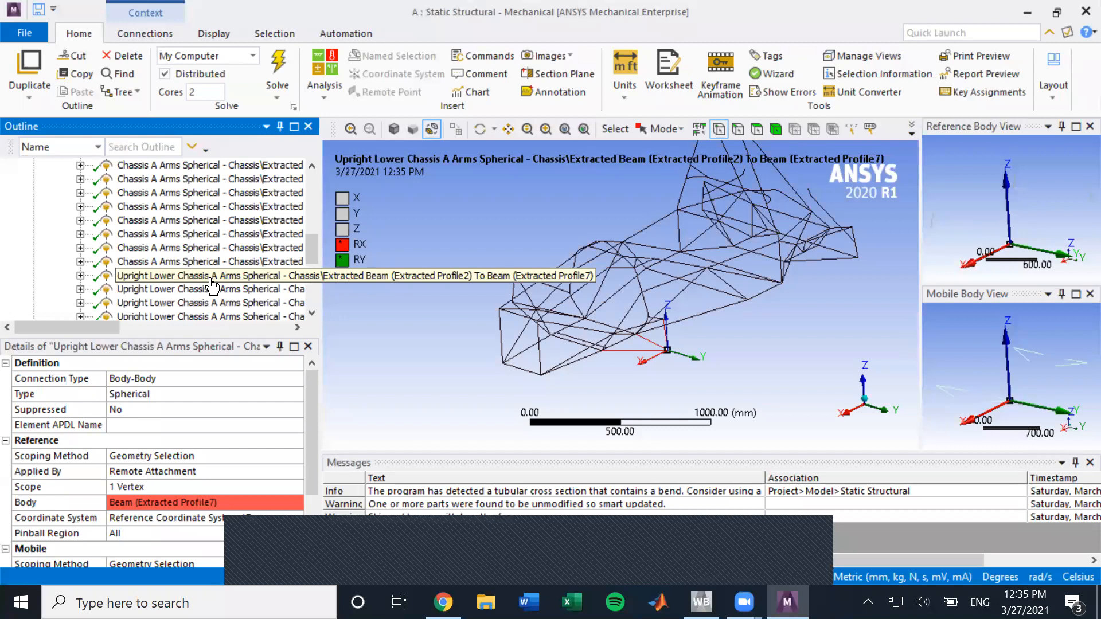
scroll(226, 247, "down", 4)
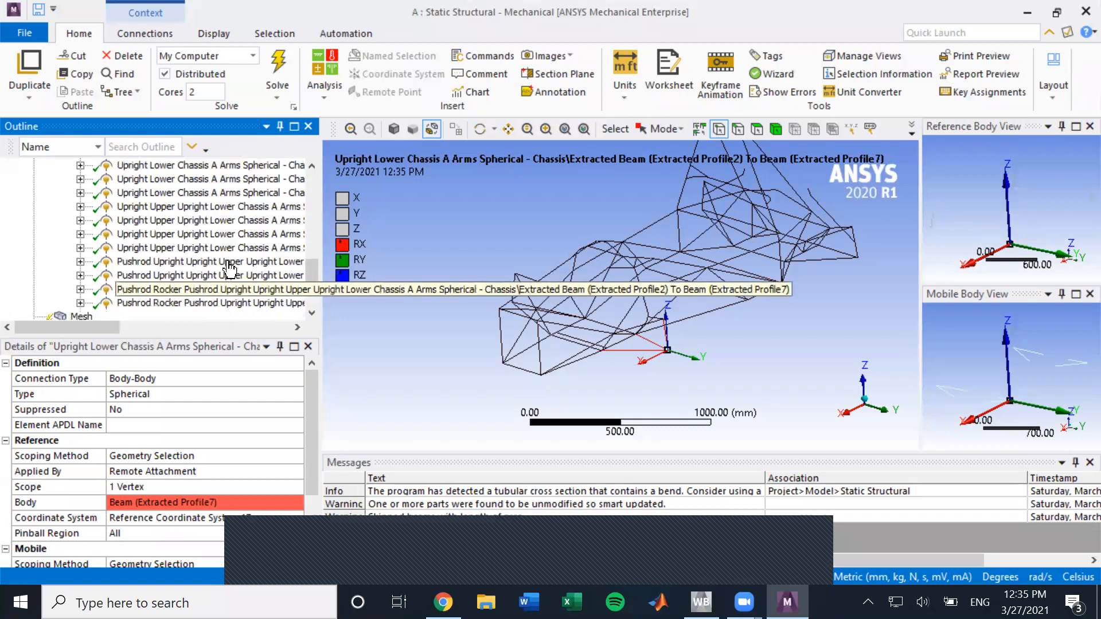
left_click(239, 207)
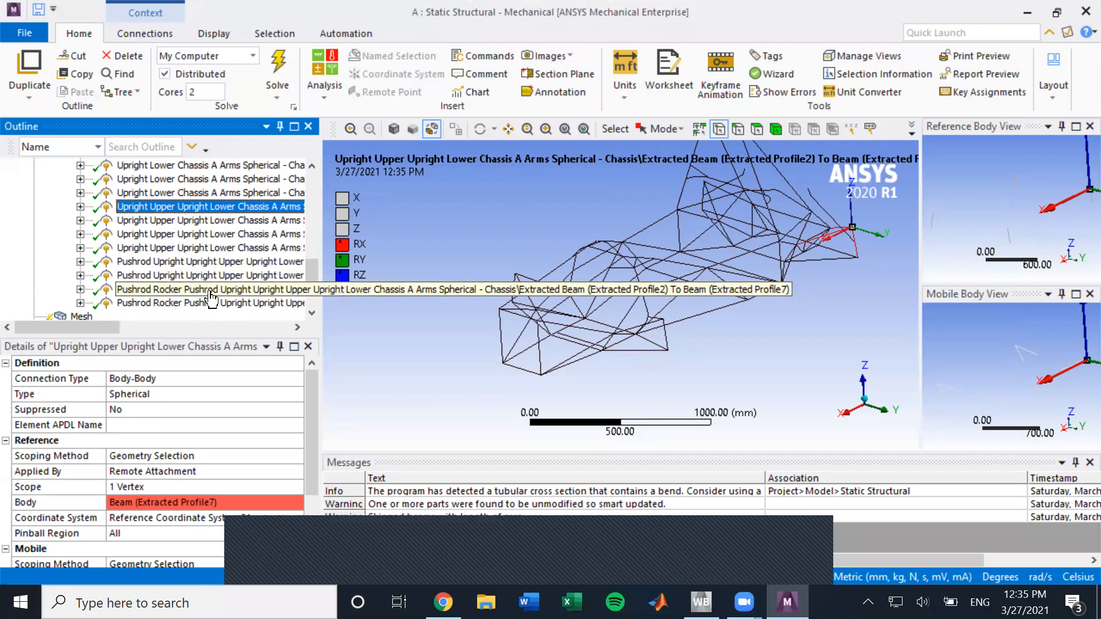
scroll(210, 297, "up", 2)
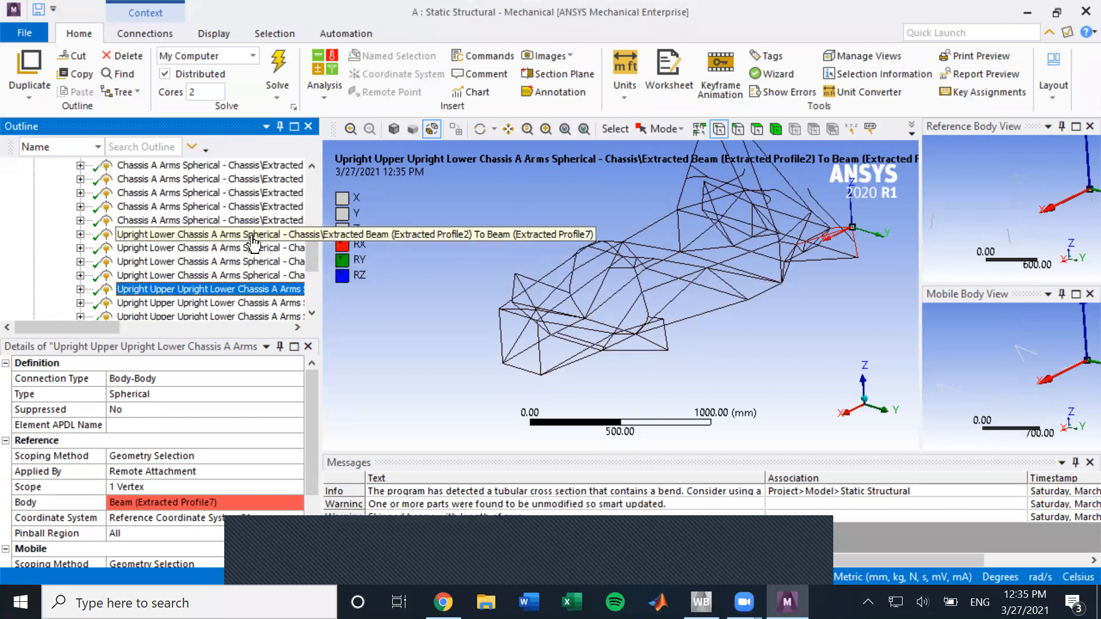
scroll(246, 258, "down", 2)
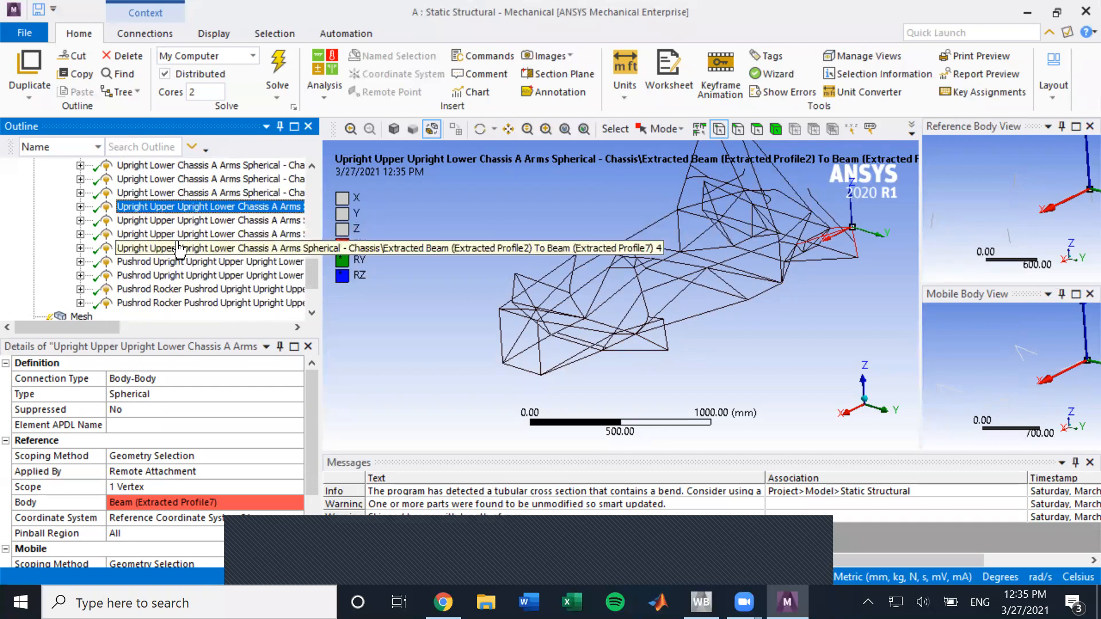
left_click(173, 293)
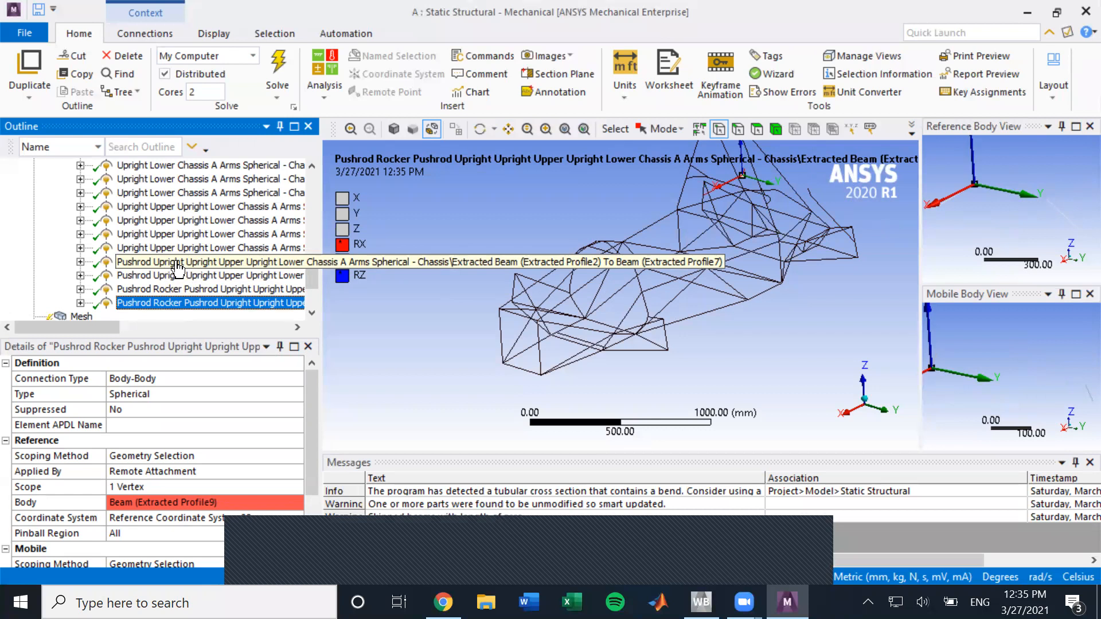
scroll(178, 268, "up", 3)
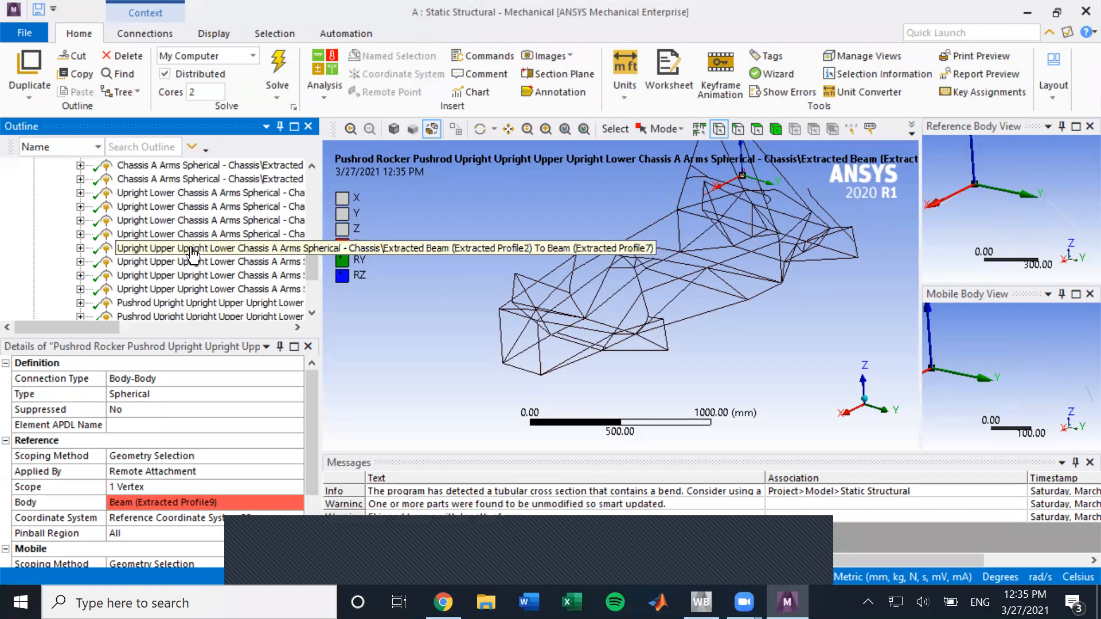
- Select the four Upright Lower joints together with both Pushrod Upright joints and examine where they sit on the suspension
left_click(210, 195)
left_click(193, 237, "shift")
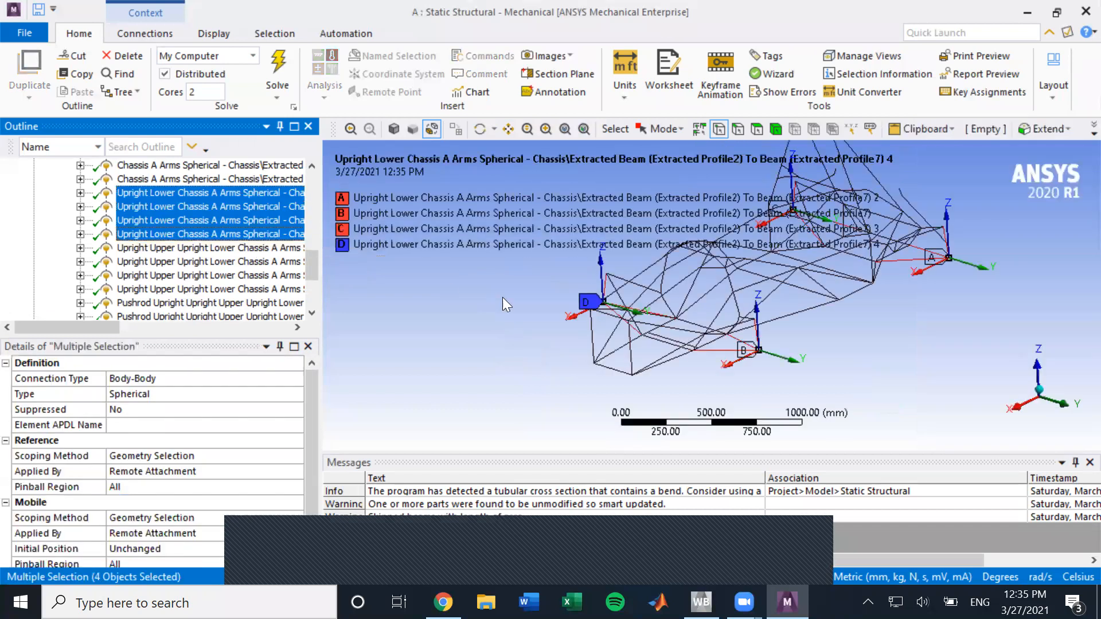
scroll(261, 292, "down", 1)
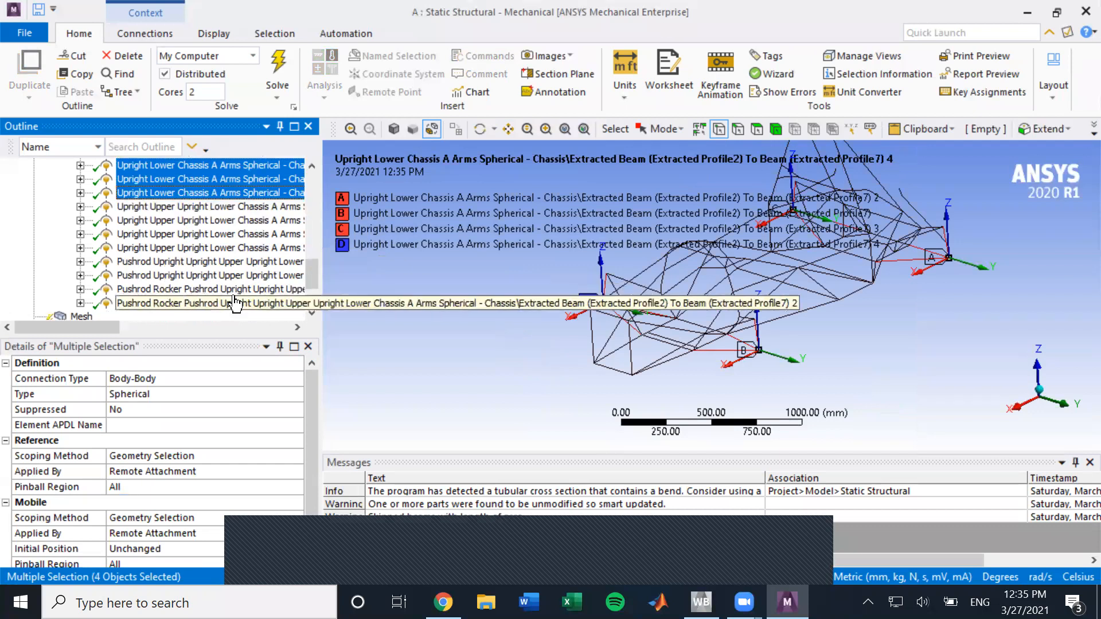
left_click(260, 262, "ctrl")
left_click(247, 277, "ctrl")
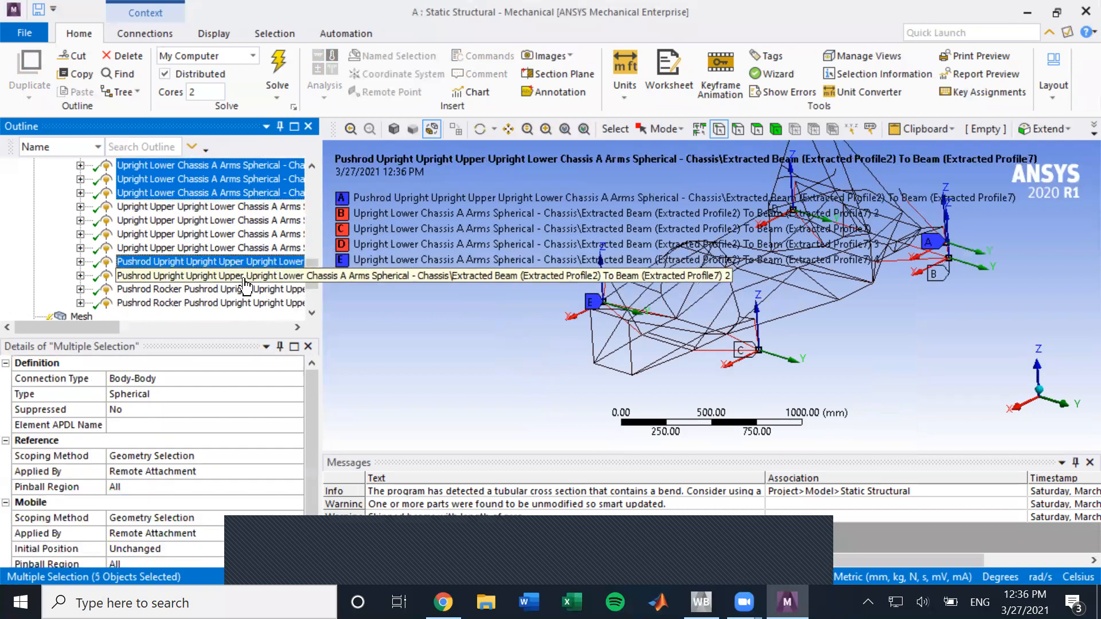
middle_click_drag(991, 351, 703, 309)
scroll(633, 367, "down", 2)
scroll(631, 365, "up", 5)
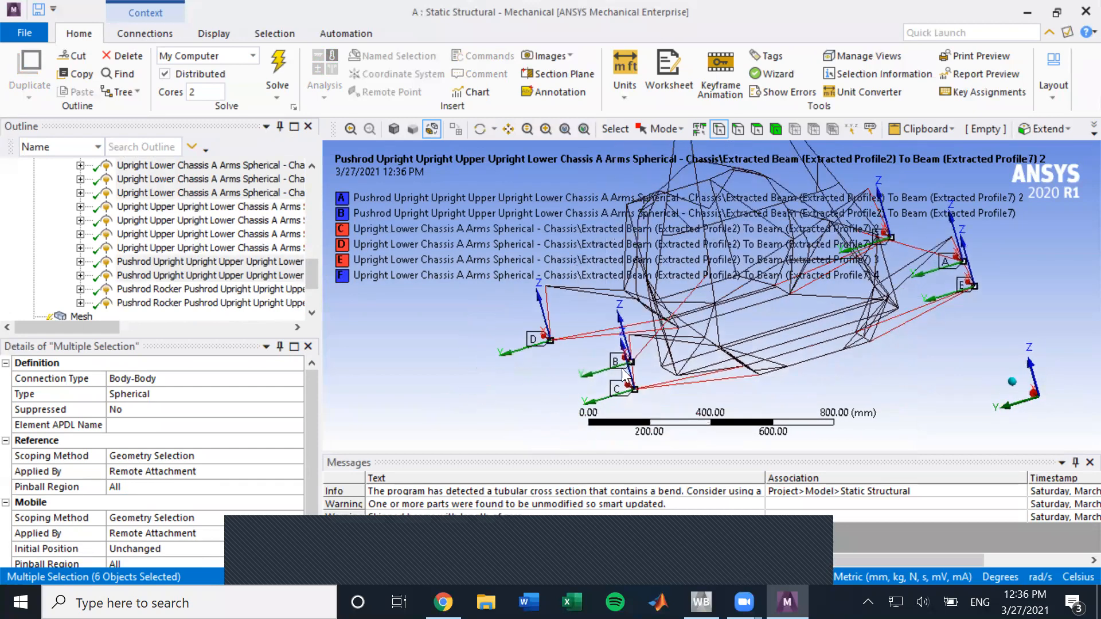
middle_click_drag(665, 373, 688, 385)
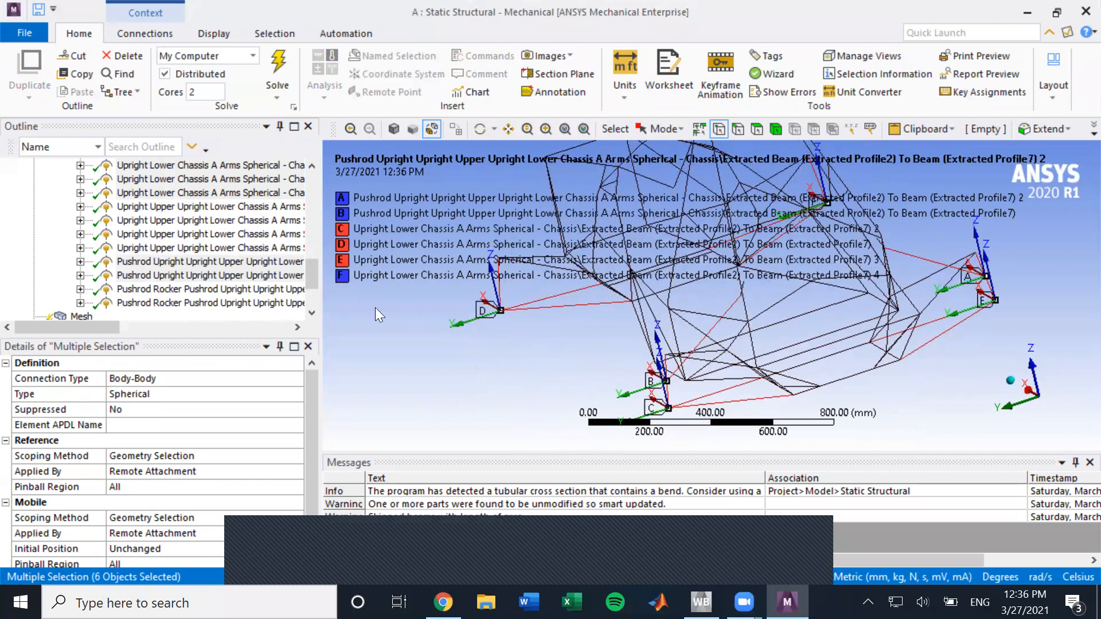
- Select only the four Upright Lower joints and examine their locations on the model
left_click(216, 194)
scroll(227, 228, "up", 2)
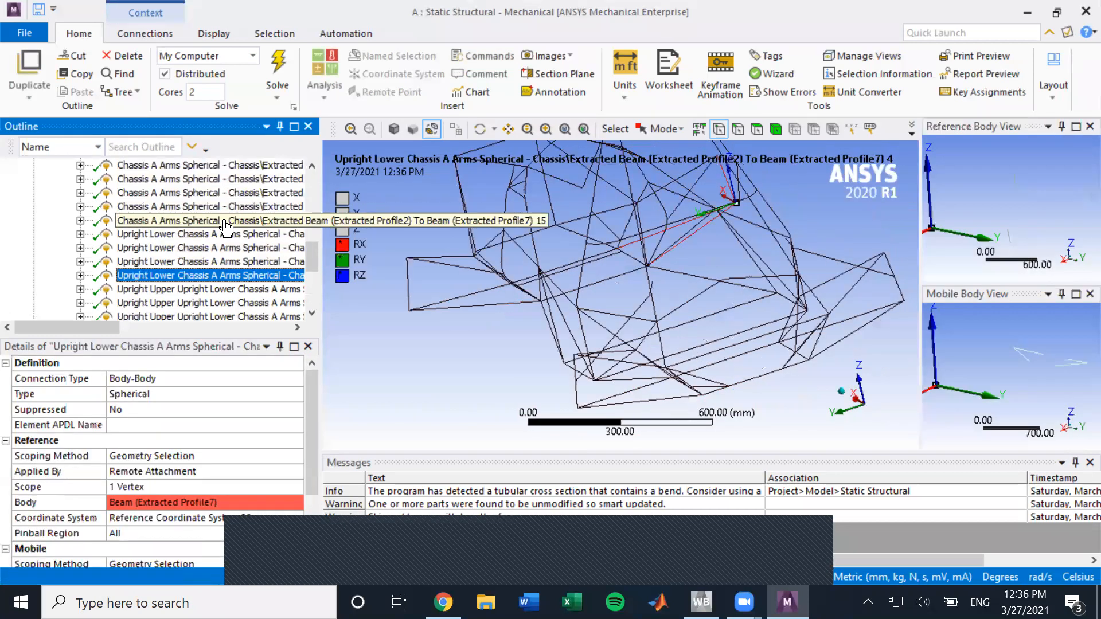
left_click(218, 235, "shift")
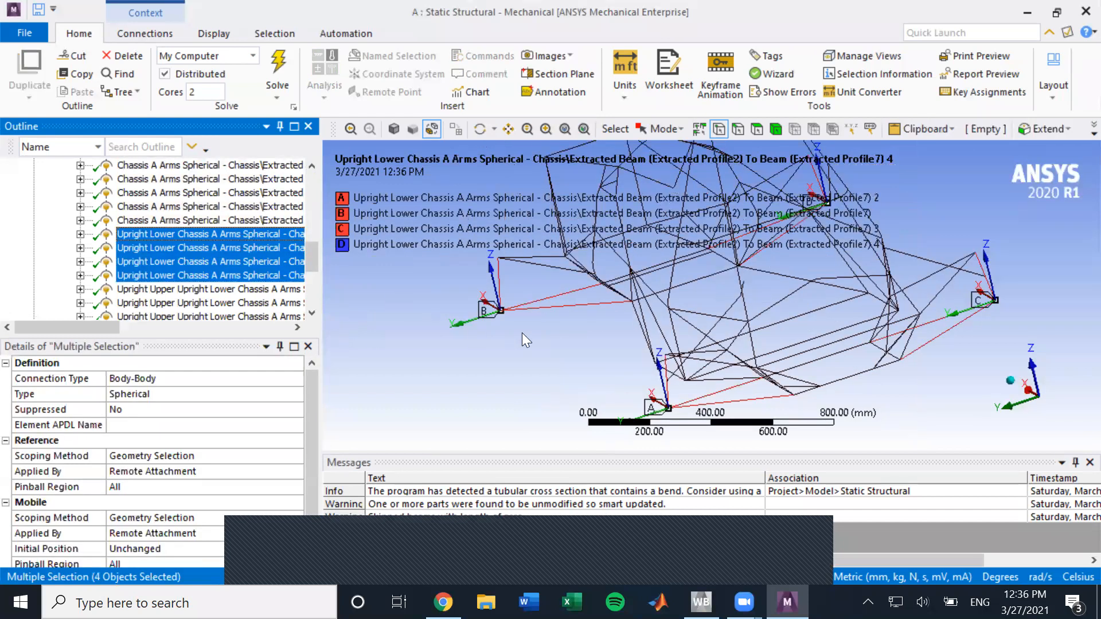
scroll(526, 340, "down", 5)
scroll(233, 309, "down", 2)
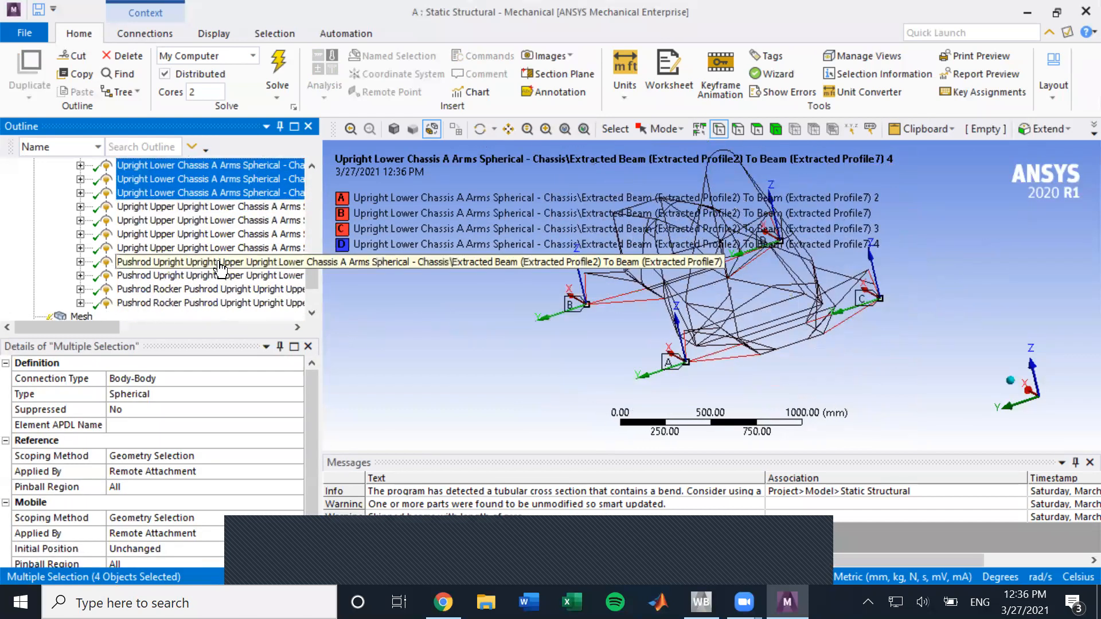
- Select only the two Pushrod Upright joints and examine their locations on the model
left_click(220, 263)
left_click(217, 276, "shift")
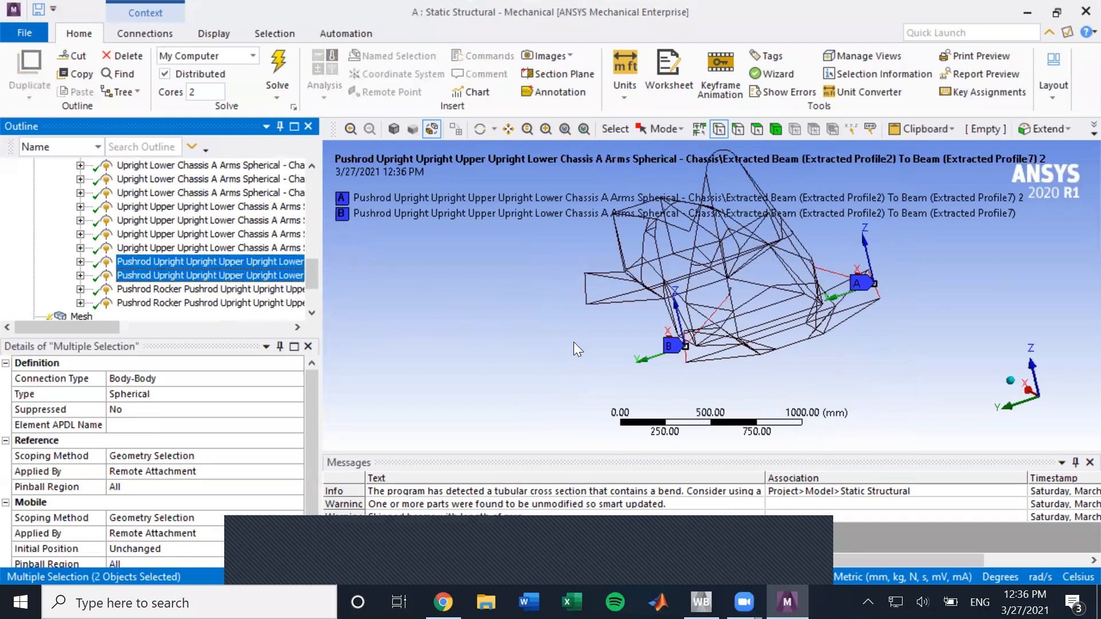
scroll(229, 293, "up", 2)
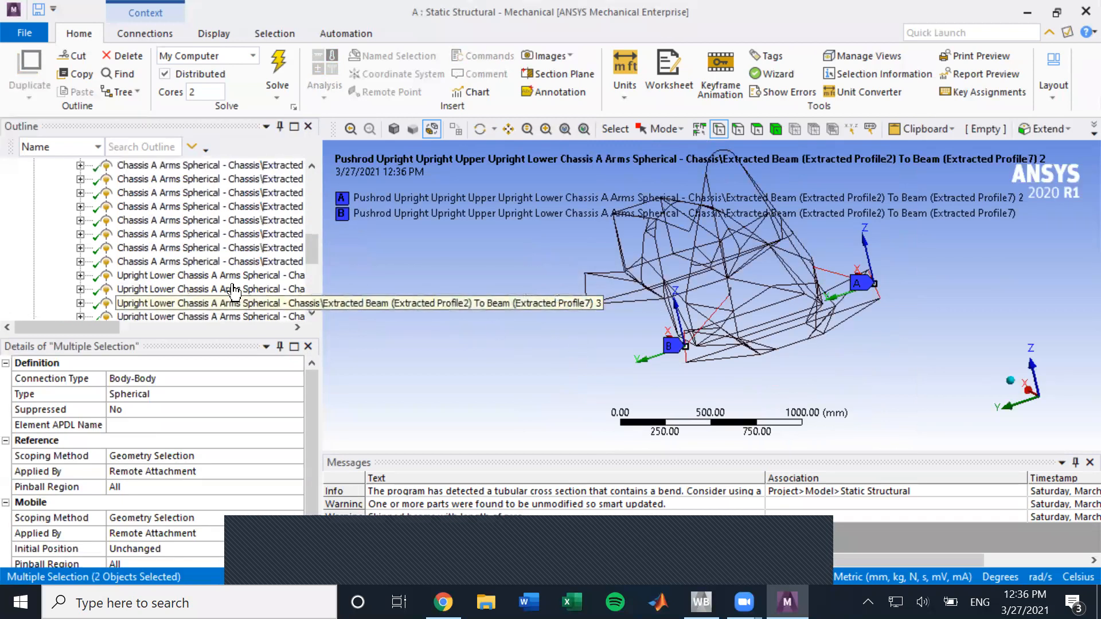
- Select the first Upright Lower joint and examine its location and axes on the lower A-arm
left_click(222, 235)
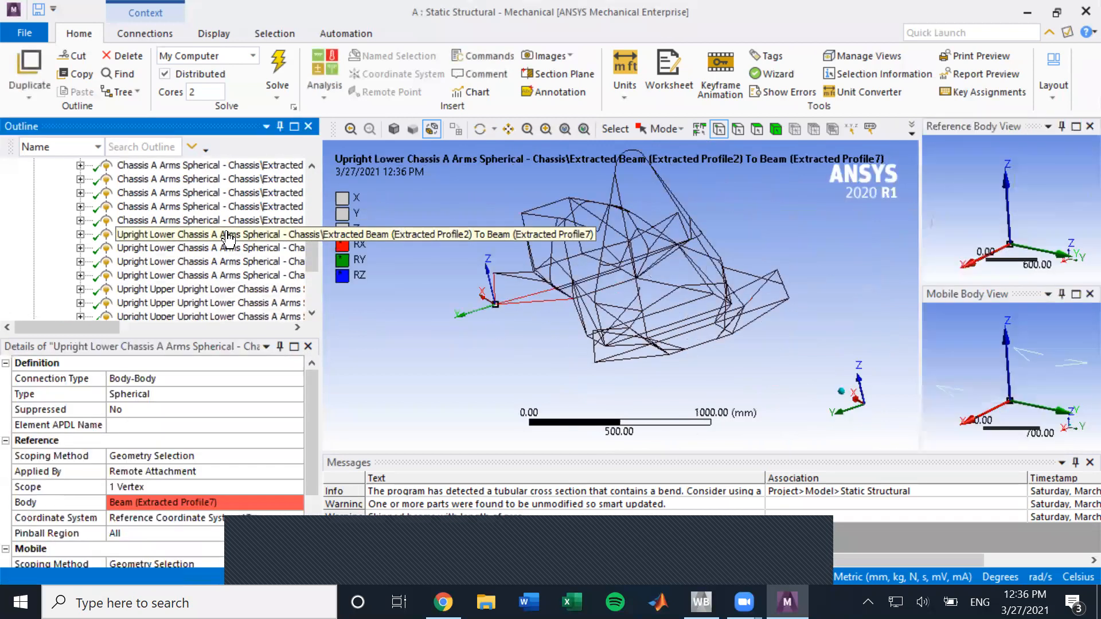
left_click_drag(520, 323, 713, 321)
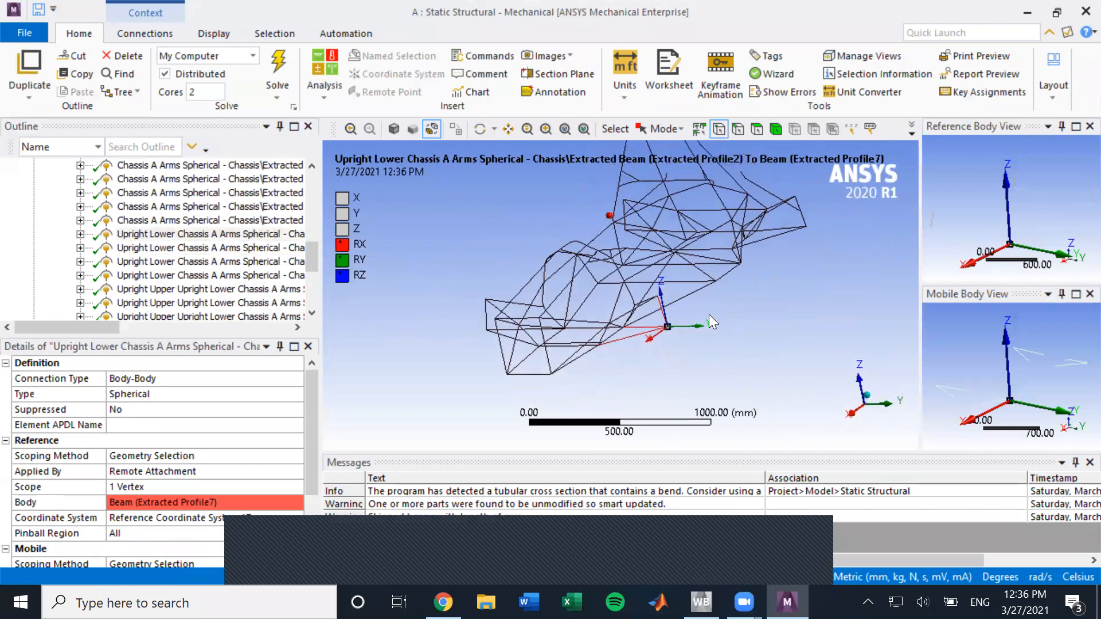
- Switch to Chrome and review the twist fixture paper's title and the minimum constraint boundary conditions in Figure 3
left_click(442, 602)
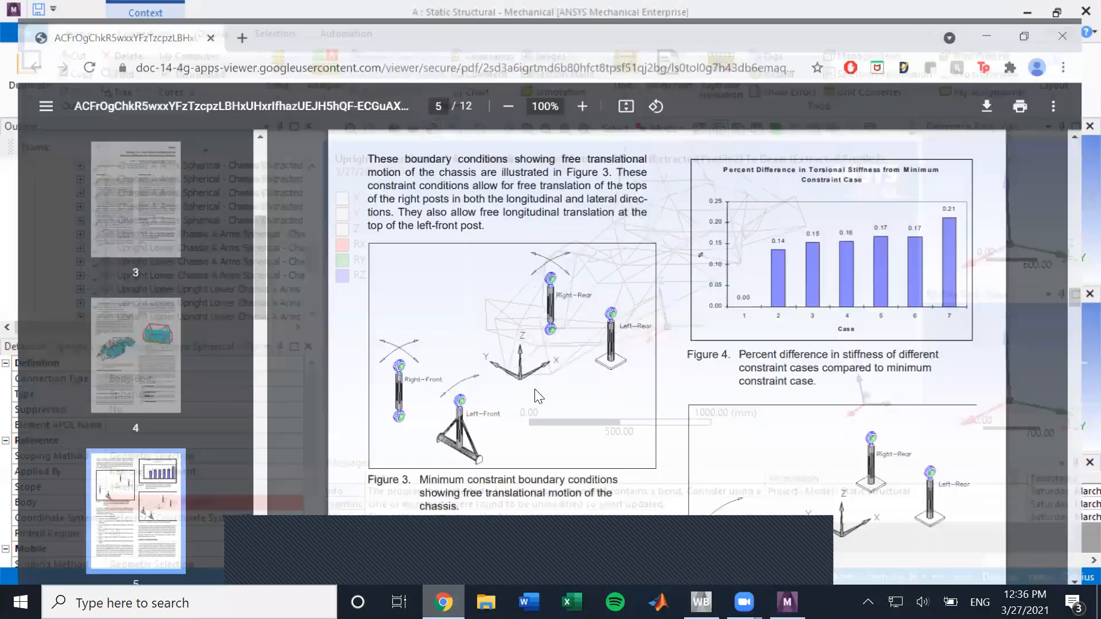
scroll(857, 322, "up", 20)
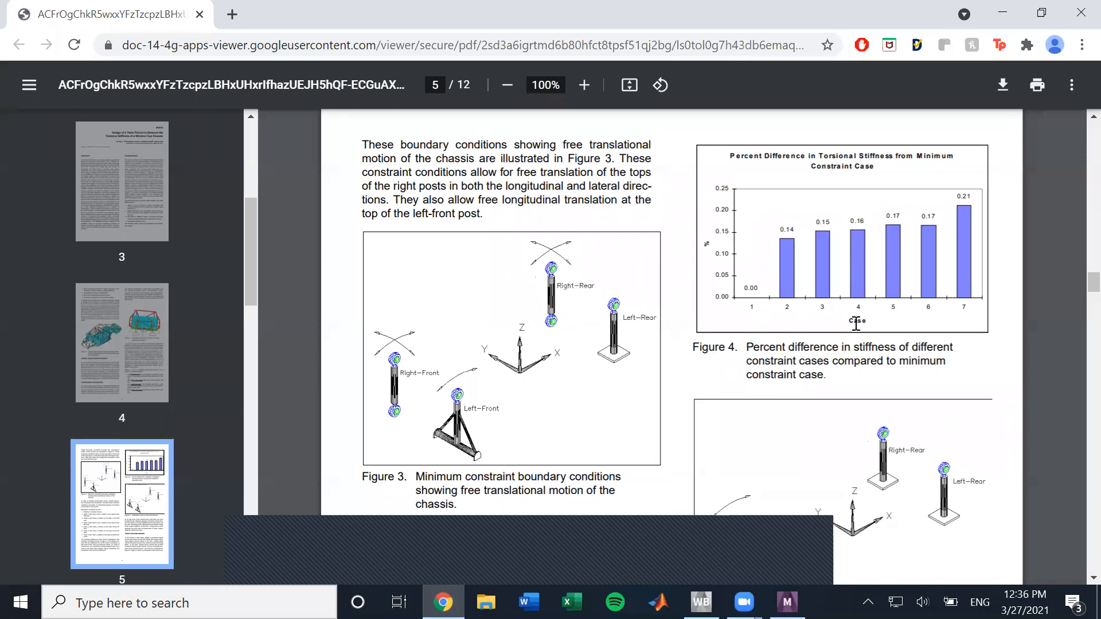
left_click_drag(476, 313, 997, 363)
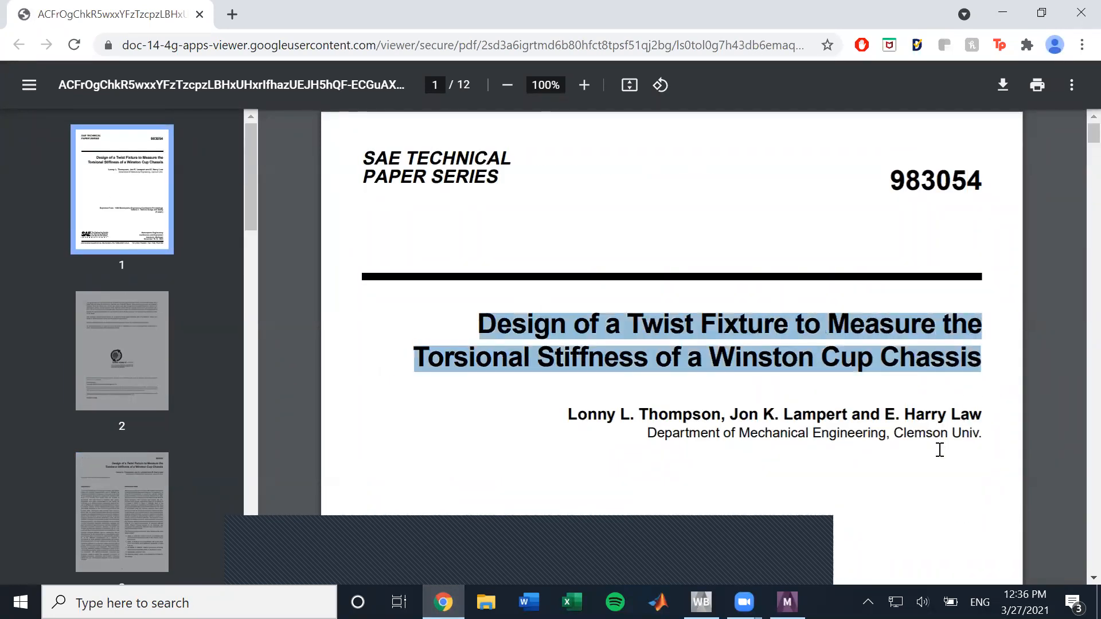
scroll(649, 338, "down", 15)
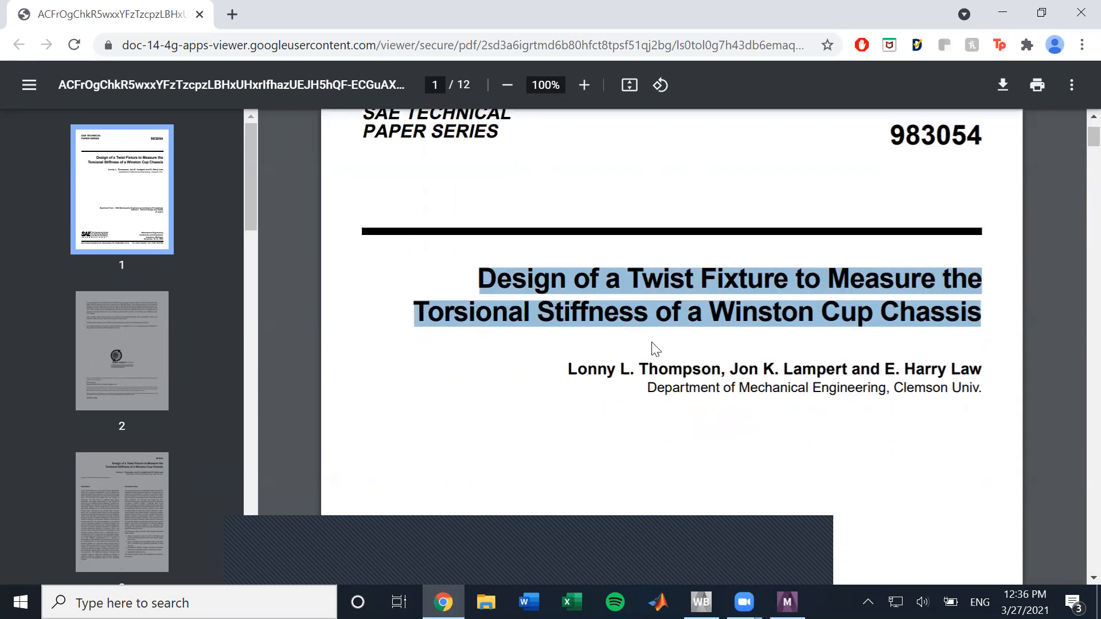
scroll(646, 317, "down", 15)
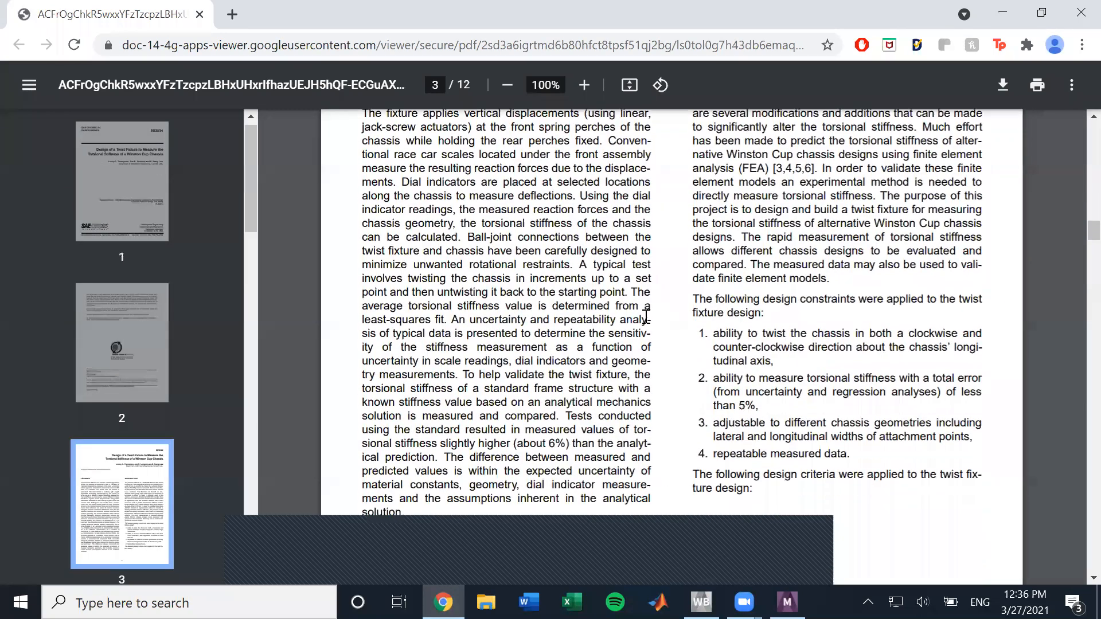
scroll(648, 317, "down", 3)
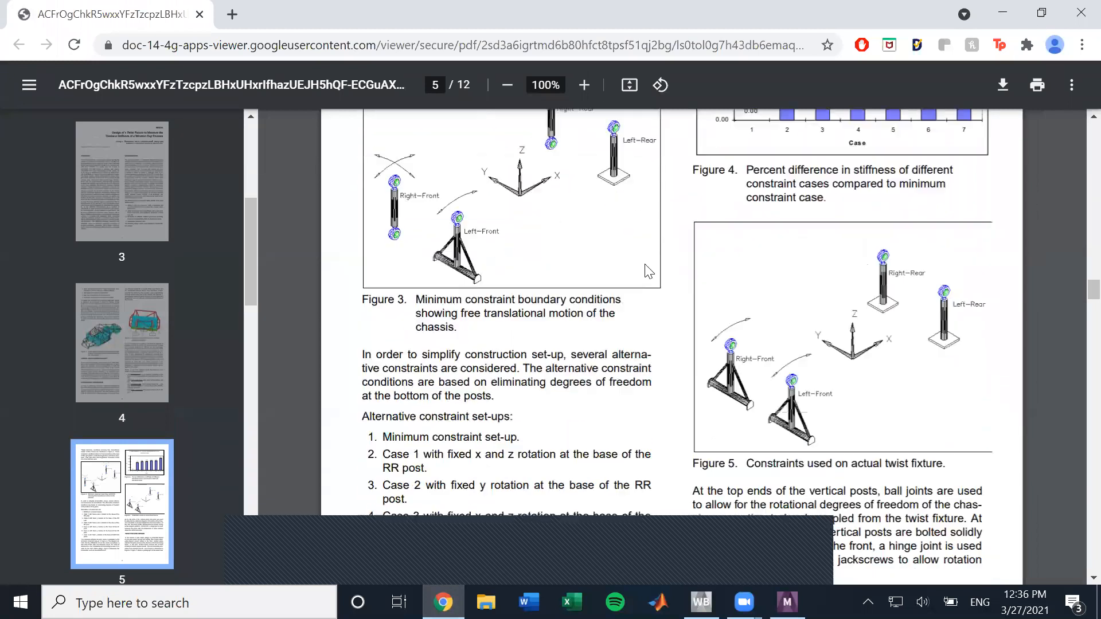
scroll(646, 270, "up", 1)
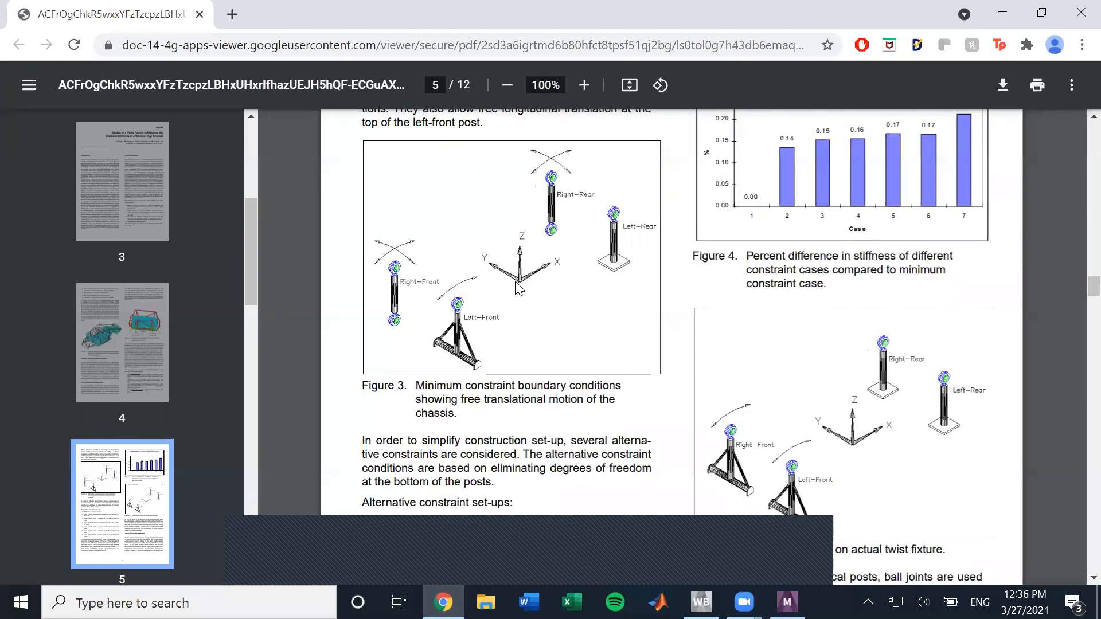
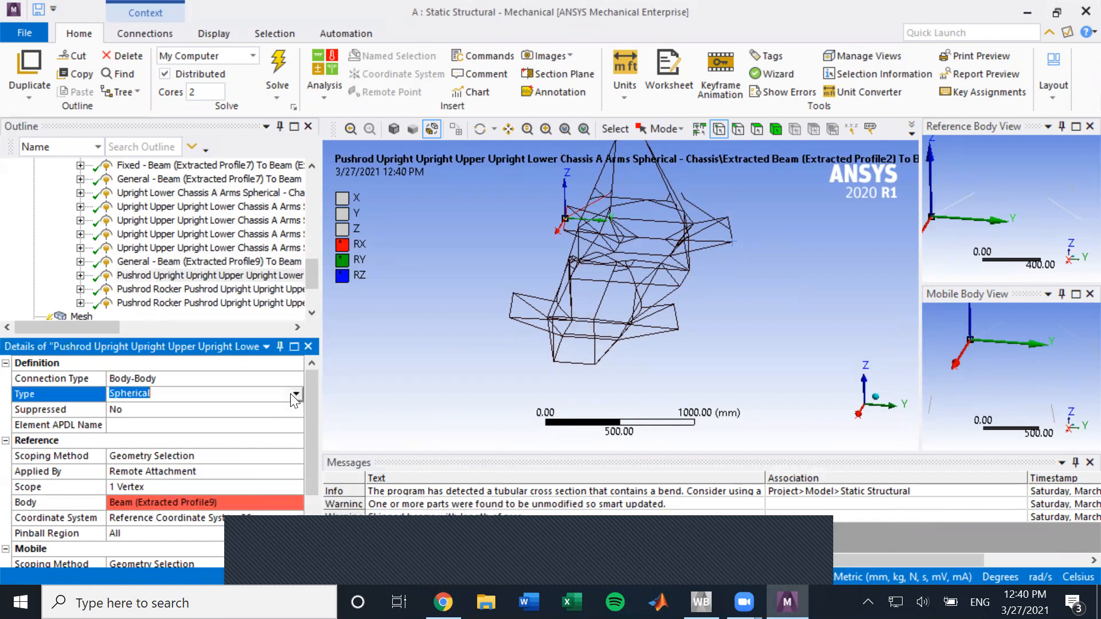
- Change the remaining Pushrod Upright joint's type to General and set its rotations to Free X
left_click(189, 508)
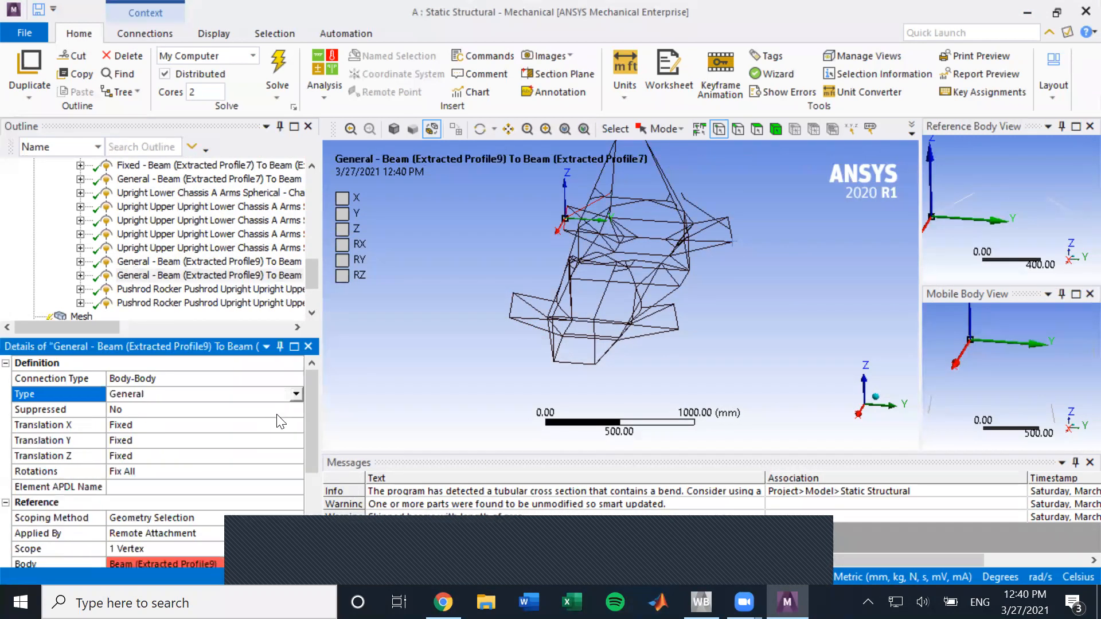
left_click(283, 467)
left_click(287, 470)
left_click(232, 494)
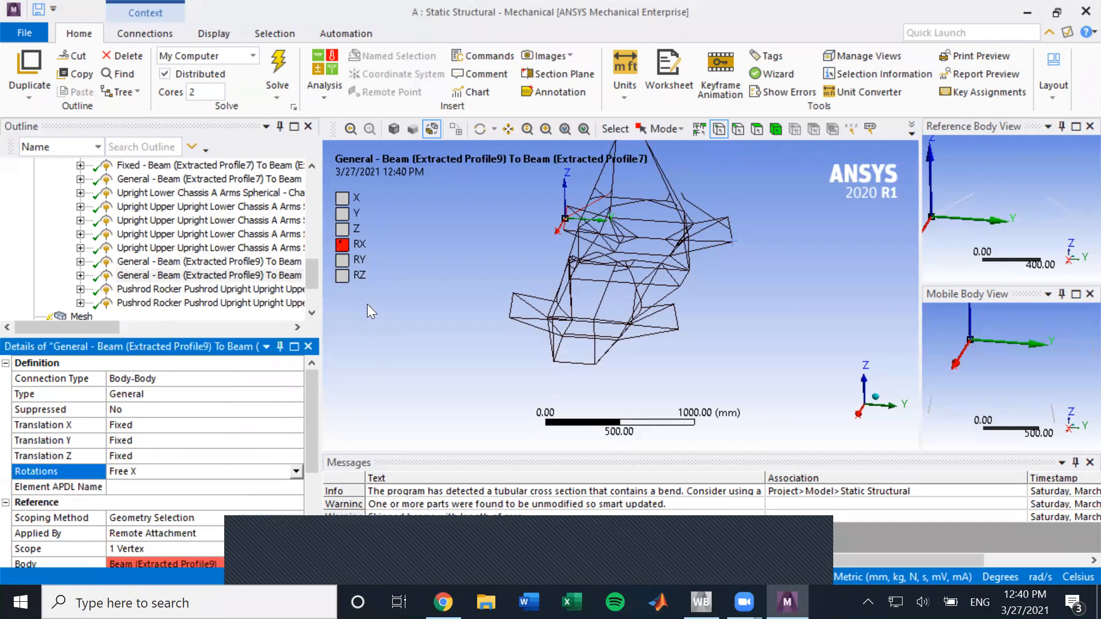
- Examine the General joint's X axis against the chassis and upright in side view
middle_click_drag(698, 328, 278, 291)
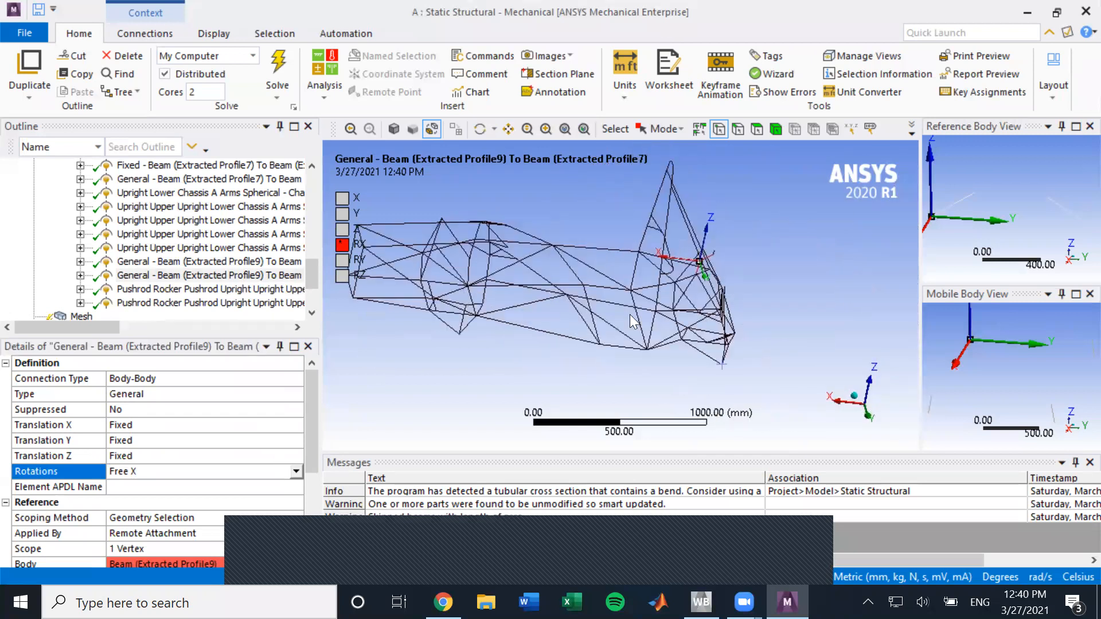
left_click(871, 420)
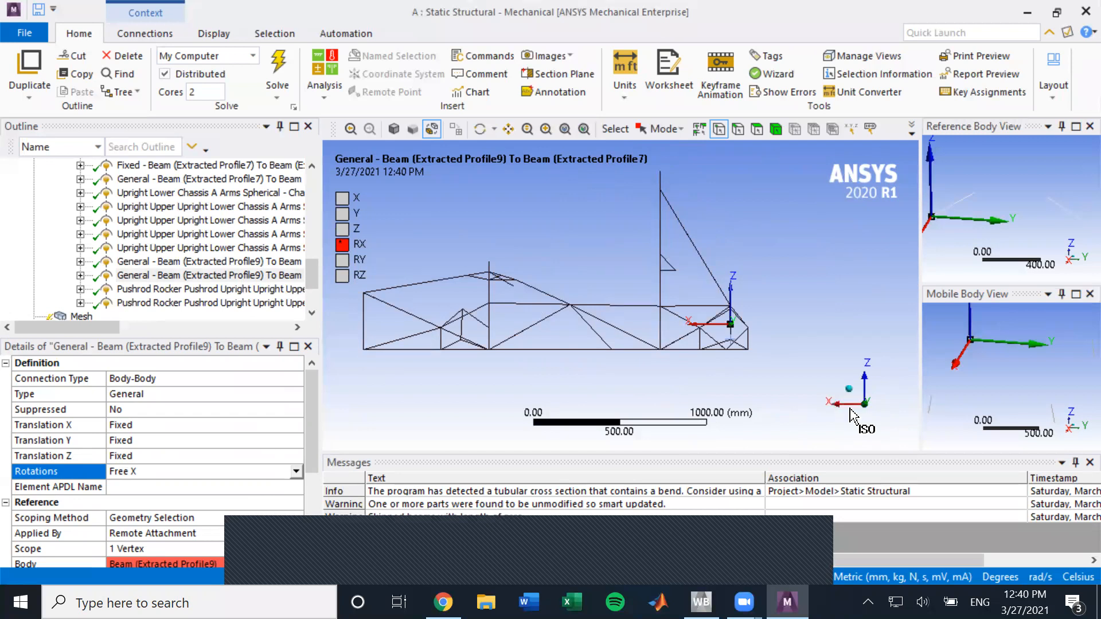
left_click_drag(729, 359, 677, 382)
middle_click_drag(676, 381, 867, 427)
scroll(687, 304, "down", 3)
scroll(688, 304, "up", 3)
scroll(701, 354, "up", 5)
middle_click_drag(750, 337, 597, 261, "ctrl")
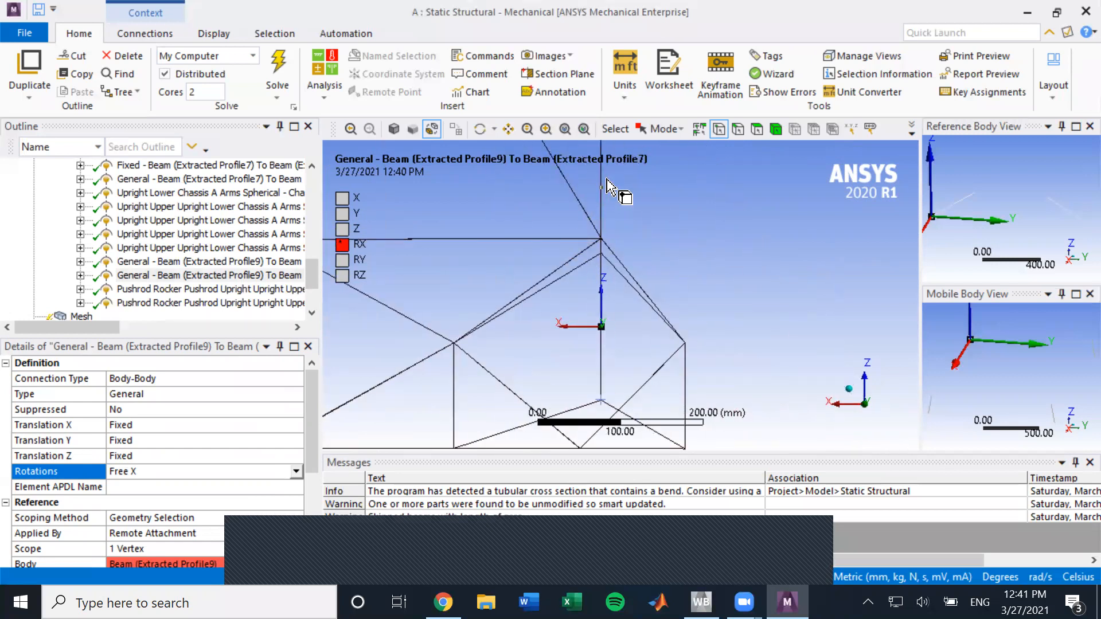
scroll(609, 201, "up", 4)
scroll(610, 208, "down", 6)
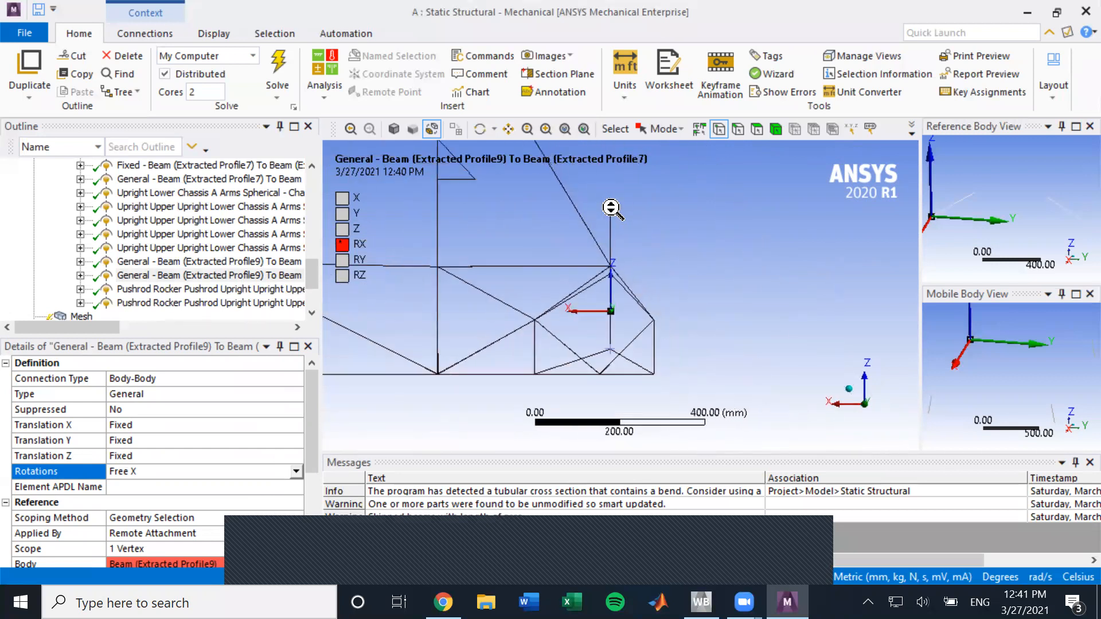
- Inspect the General joint from several angles, comparing its axes with the pushrod, the rocker and the global axes
middle_click_drag(634, 236, 559, 316)
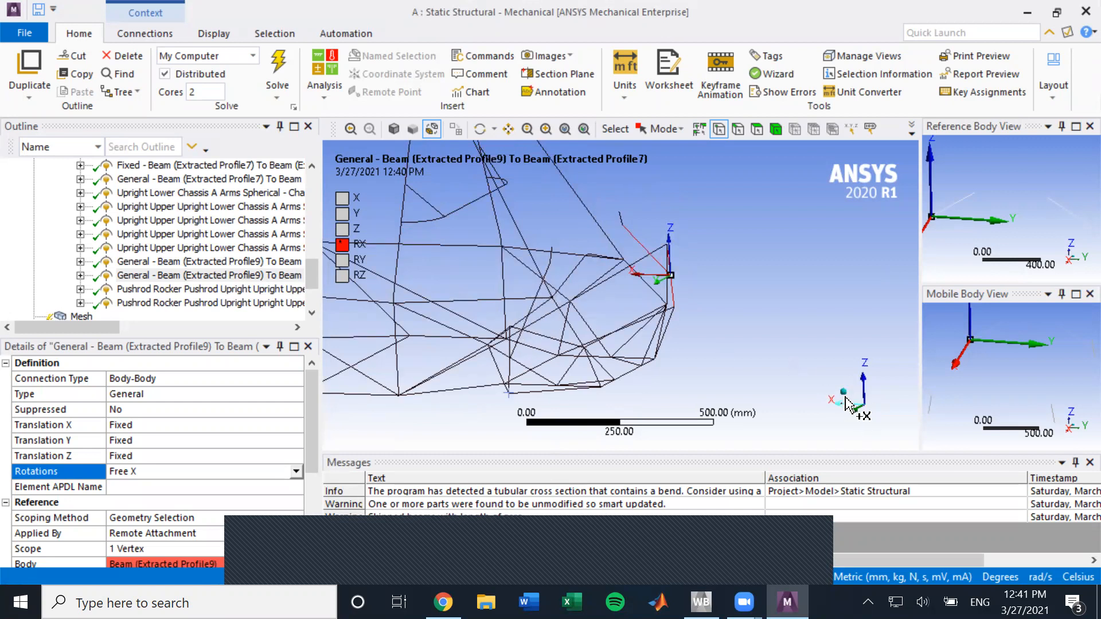
middle_click_drag(700, 327, 752, 268)
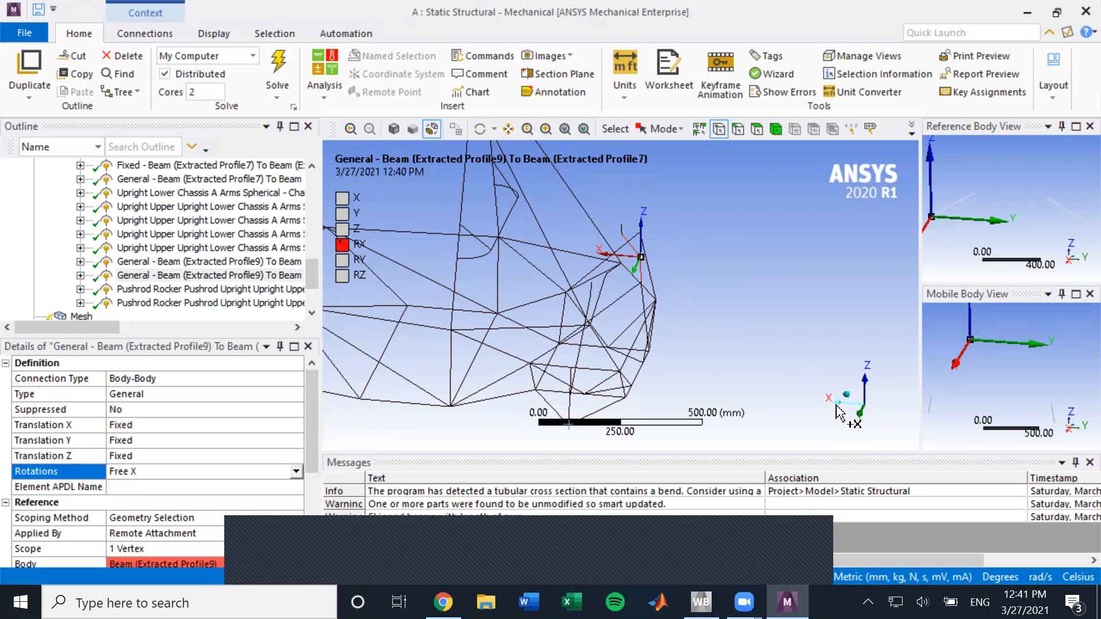
middle_click_drag(771, 329, 683, 278)
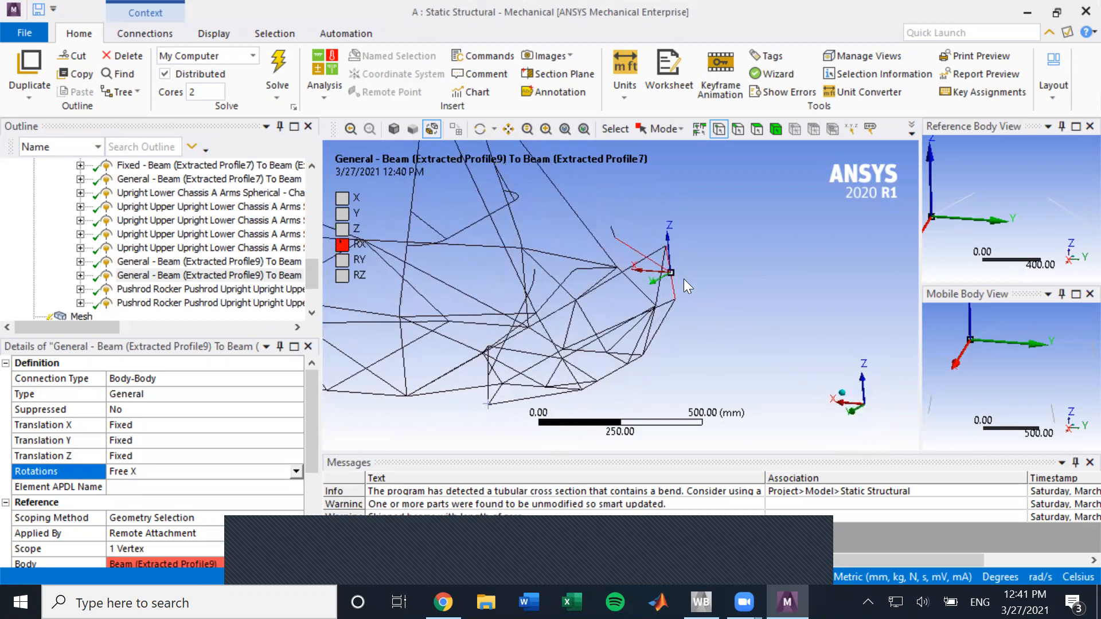
scroll(529, 287, "down", 3)
scroll(533, 287, "up", 6)
scroll(553, 275, "up", 1)
middle_click_drag(560, 277, 657, 295, "ctrl")
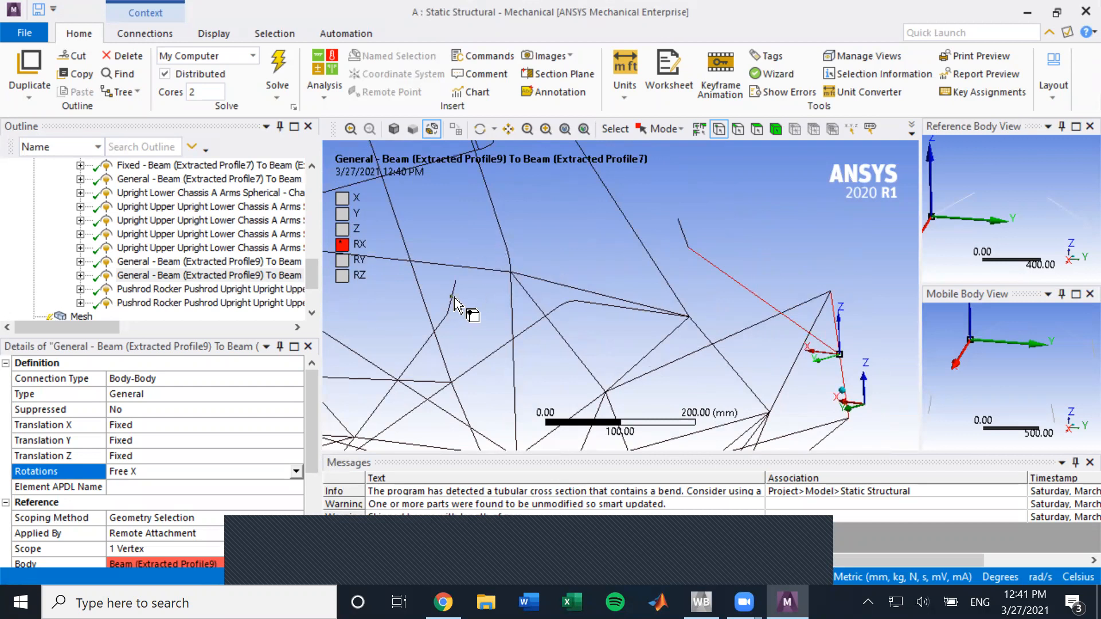
middle_click_drag(452, 306, 523, 308)
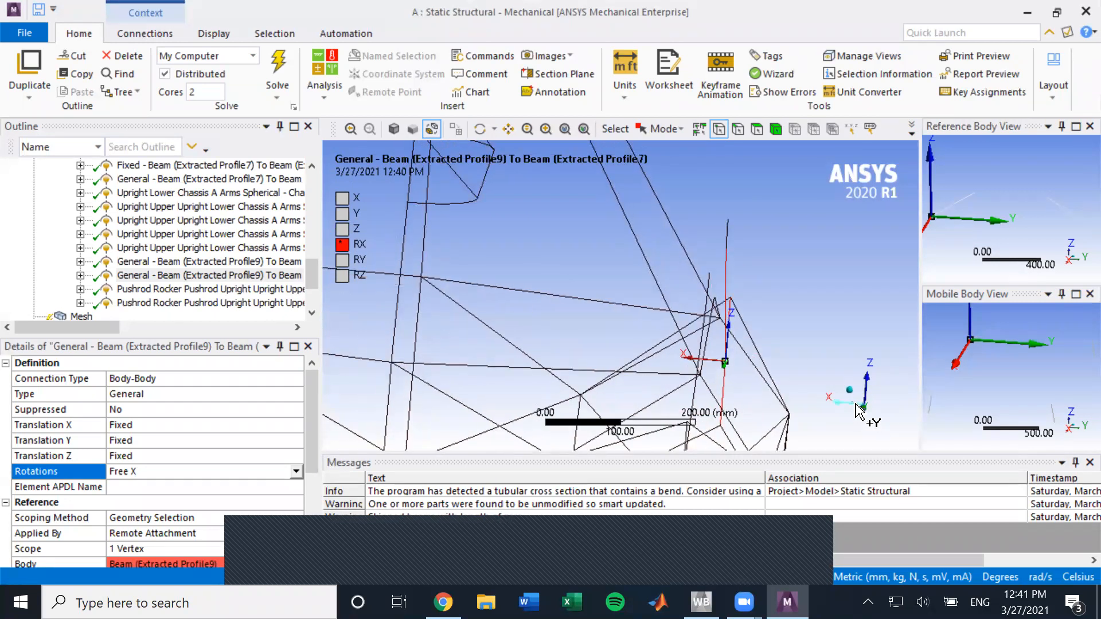
middle_click_drag(862, 414, 853, 274)
scroll(631, 309, "down", 5)
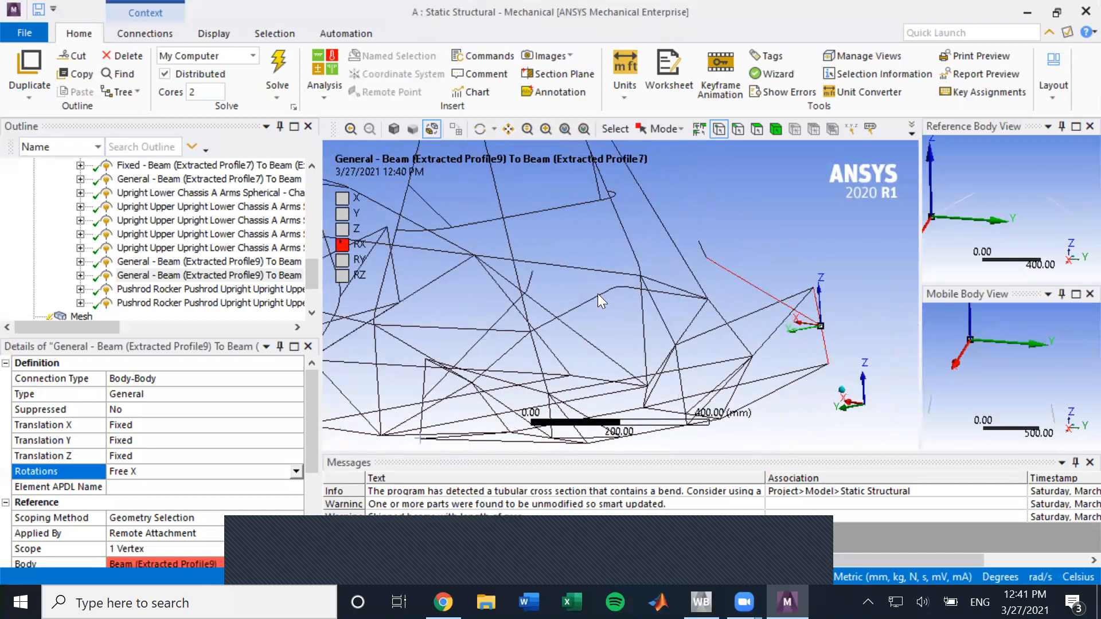
- Examine the positions and orientations of the Origin and Origin1 coordinate systems on the model
scroll(63, 252, "up", 10)
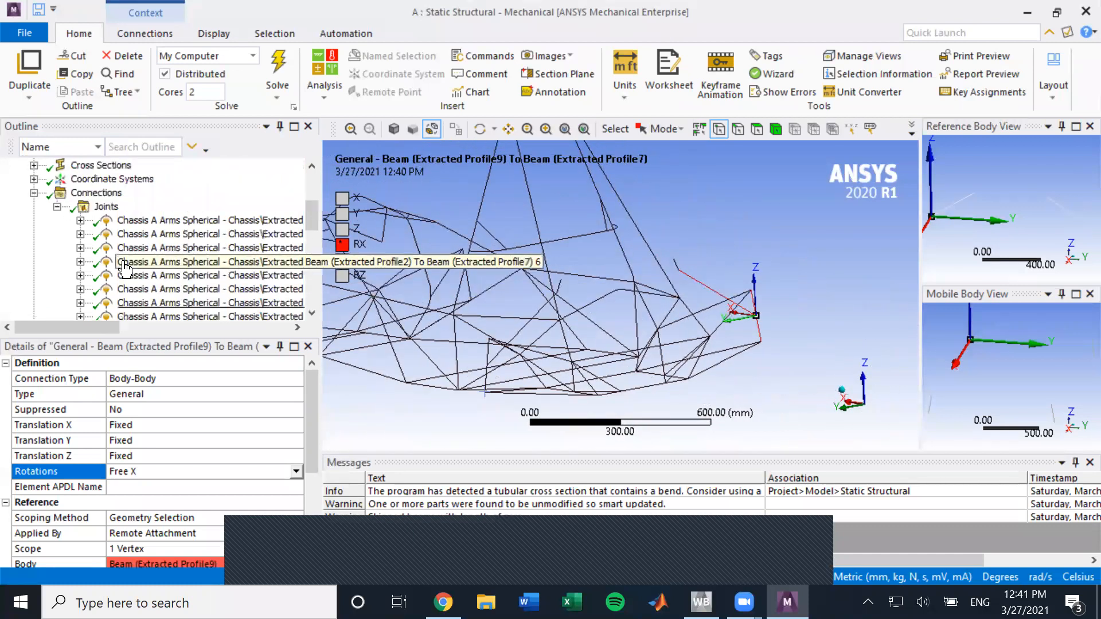
scroll(56, 253, "up", 1)
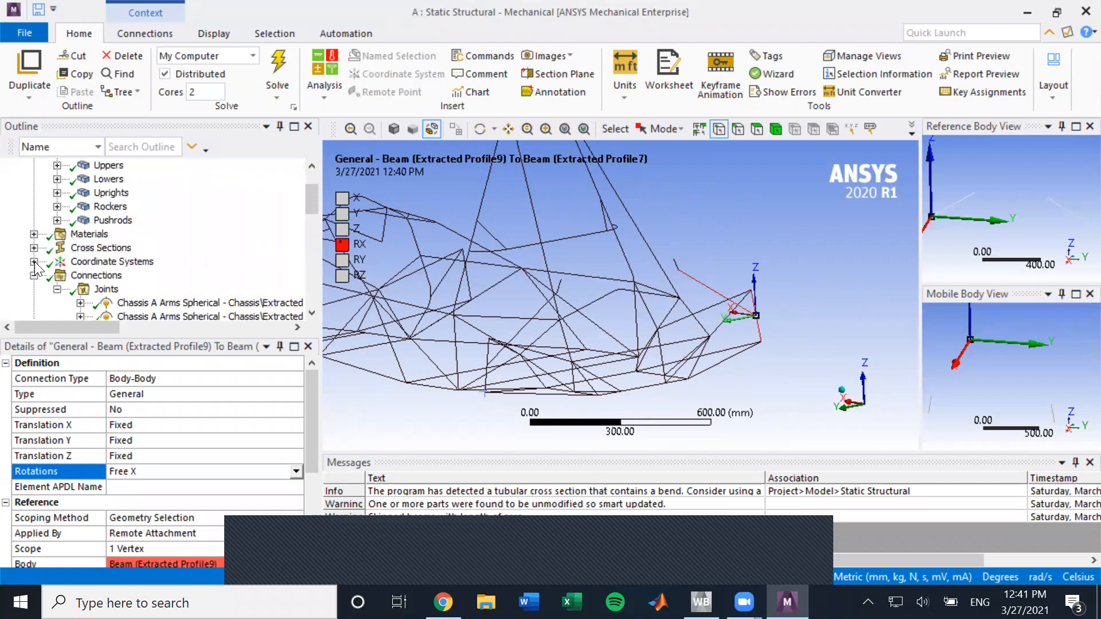
left_click(34, 261)
left_click(109, 293)
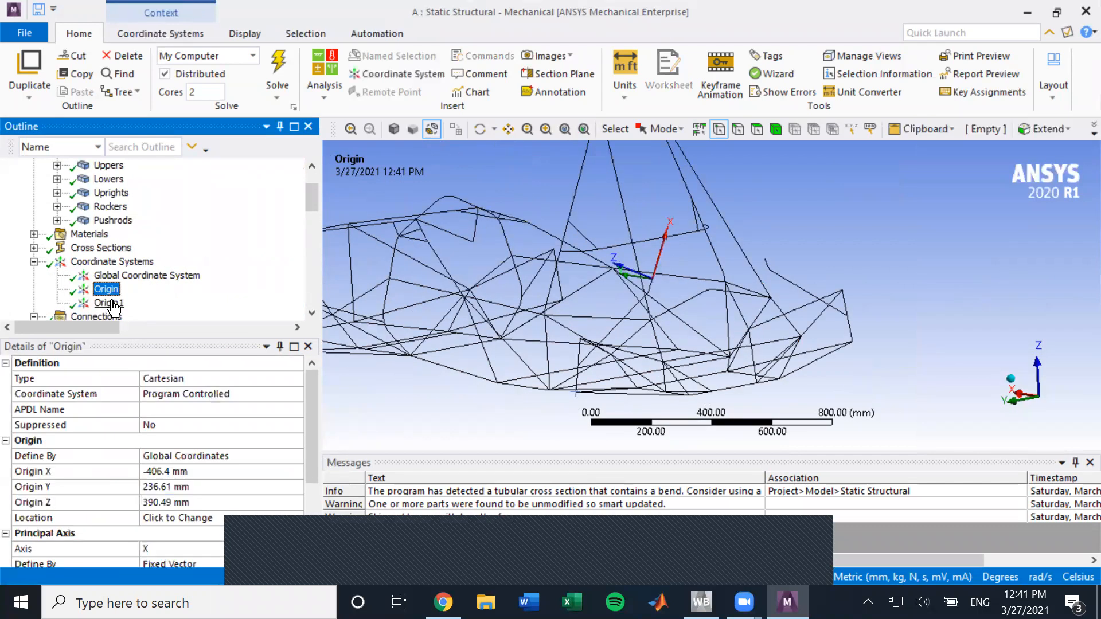
left_click(111, 304)
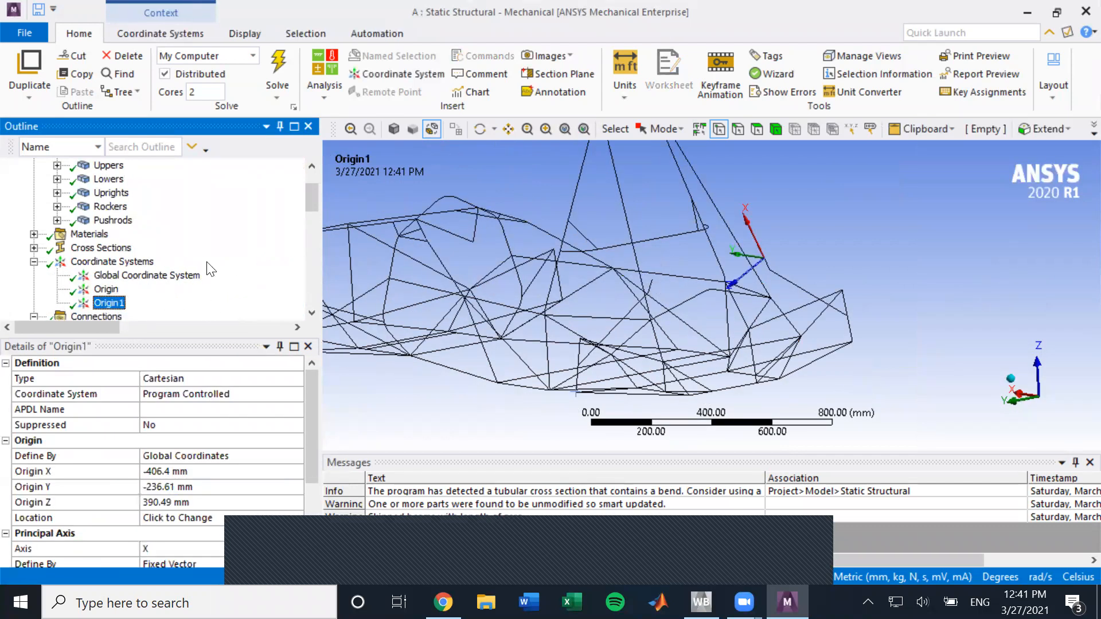
scroll(164, 276, "down", 1)
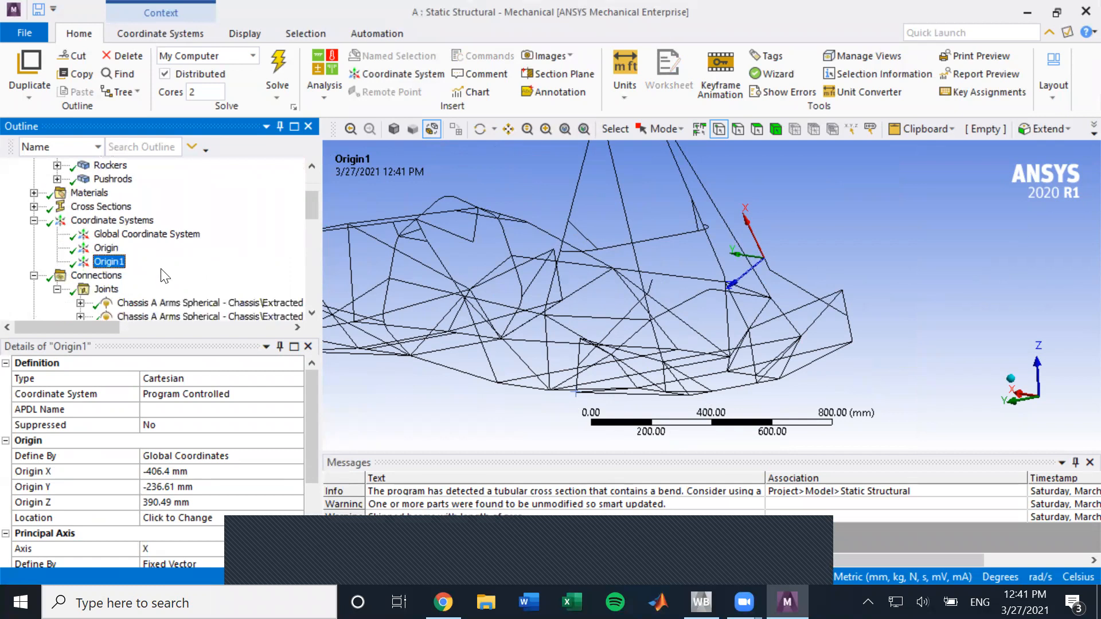
left_click(34, 221)
- Select the first Pushrod Rocker joint and examine its placement and axes up close
scroll(115, 245, "down", 8)
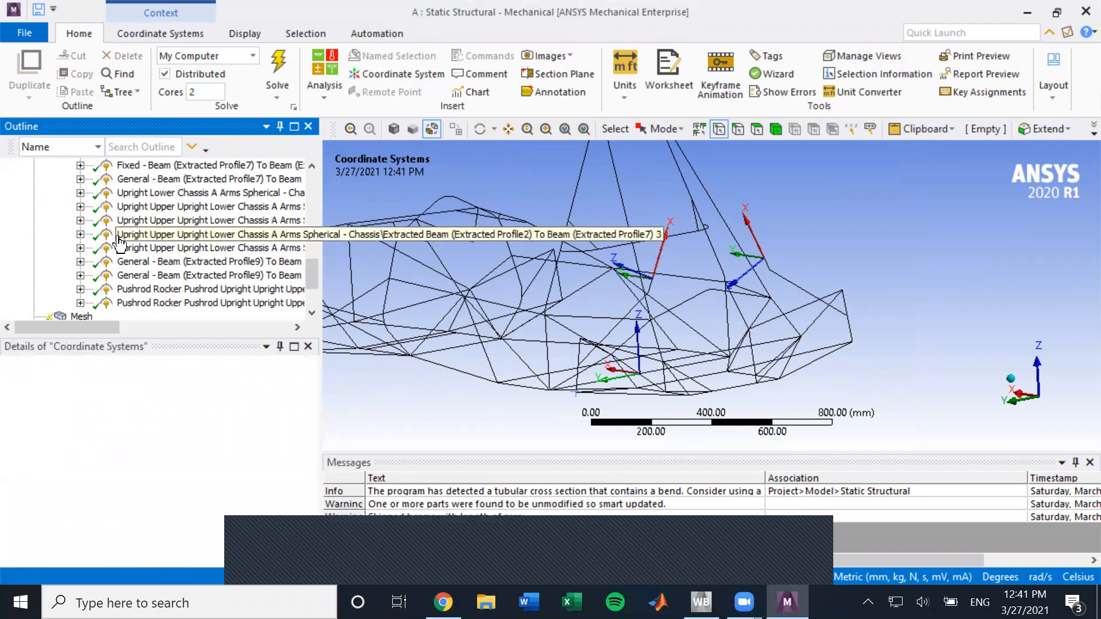
left_click(174, 289)
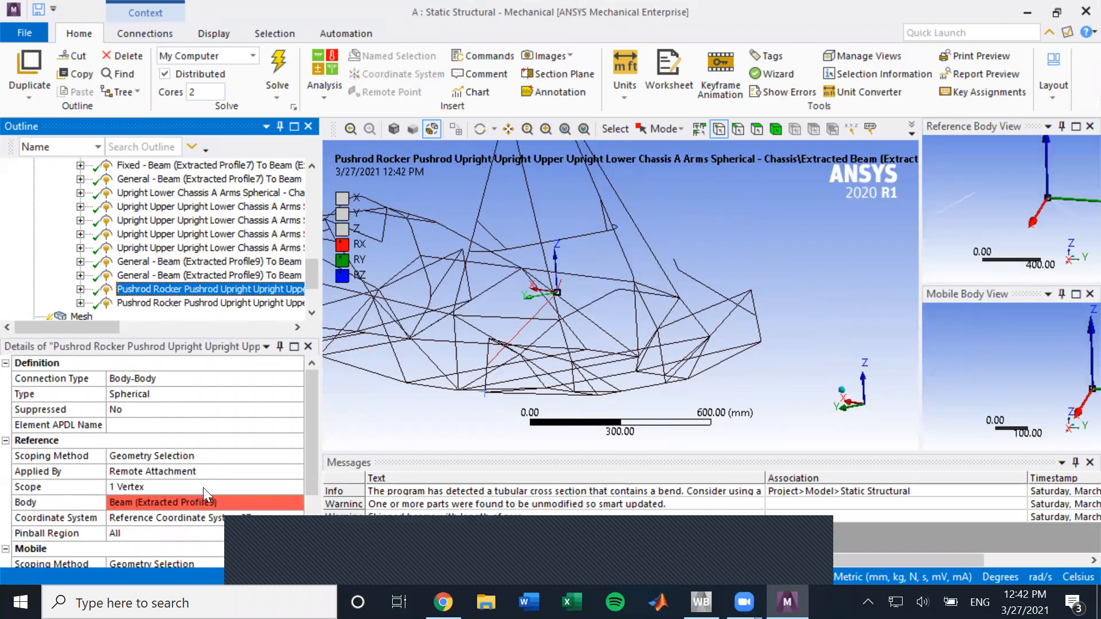
scroll(560, 293, "up", 5)
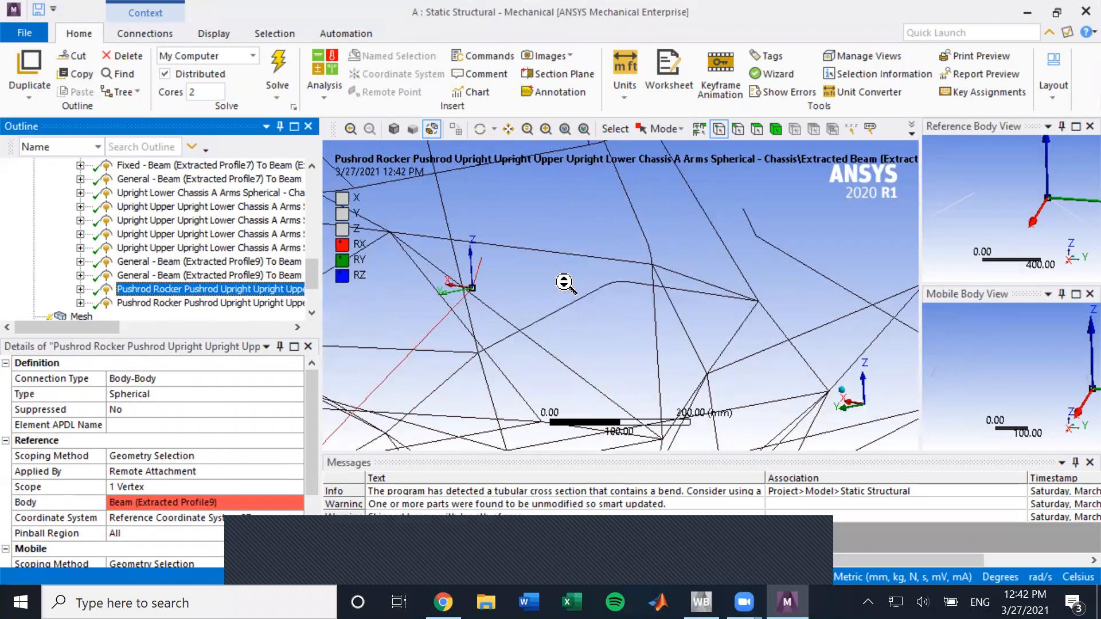
middle_click_drag(570, 364, 622, 384)
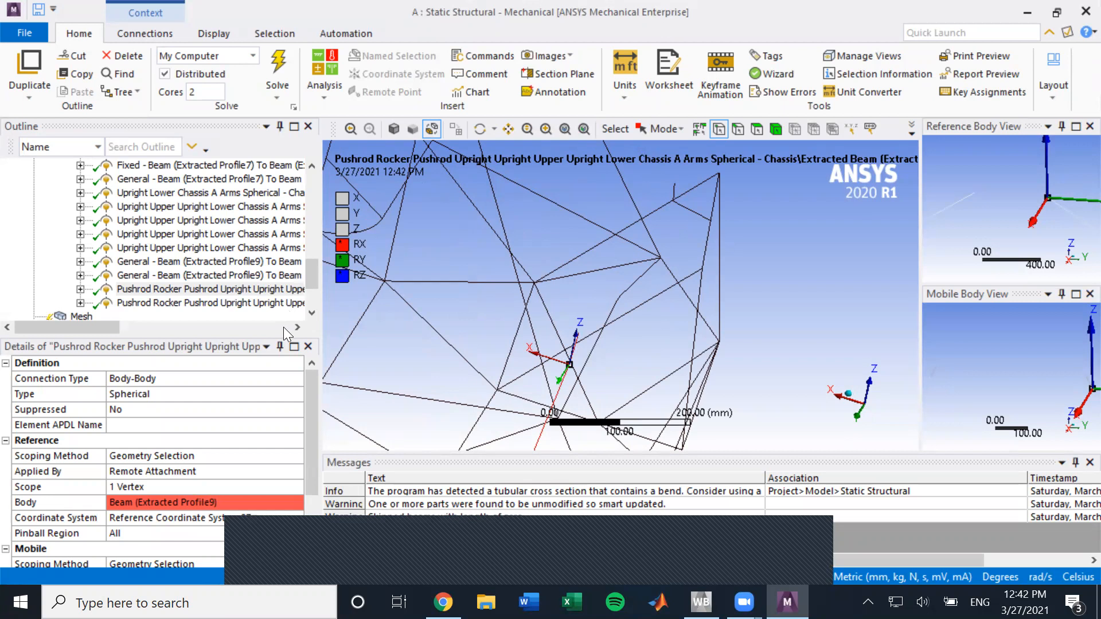
- Collapse the Joints group under Connections in the model tree
scroll(115, 246, "up", 15)
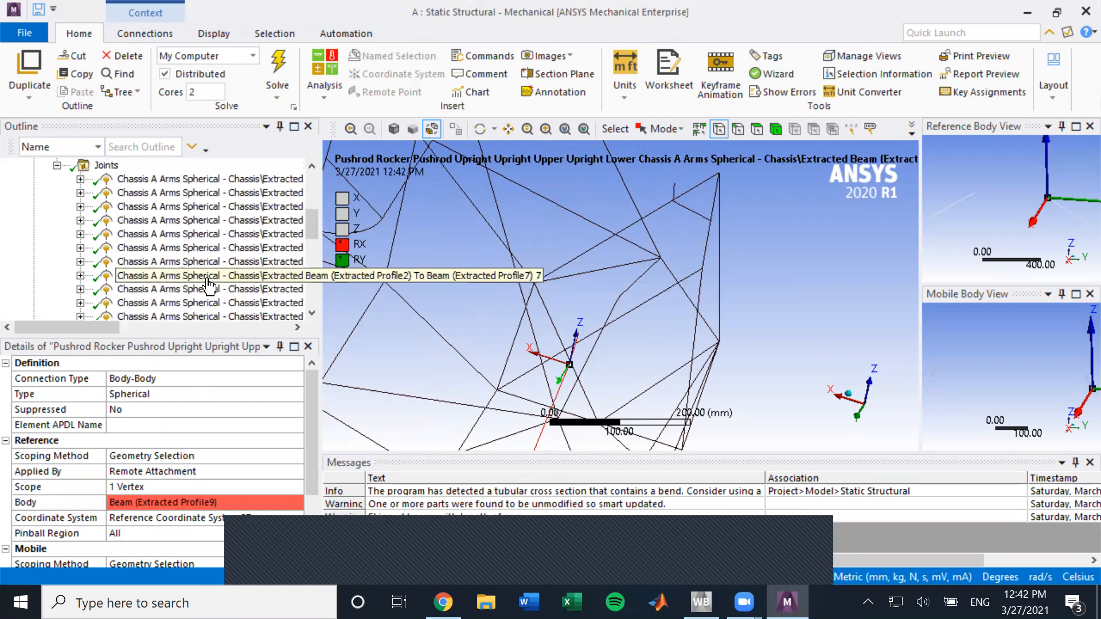
scroll(106, 274, "down", 3)
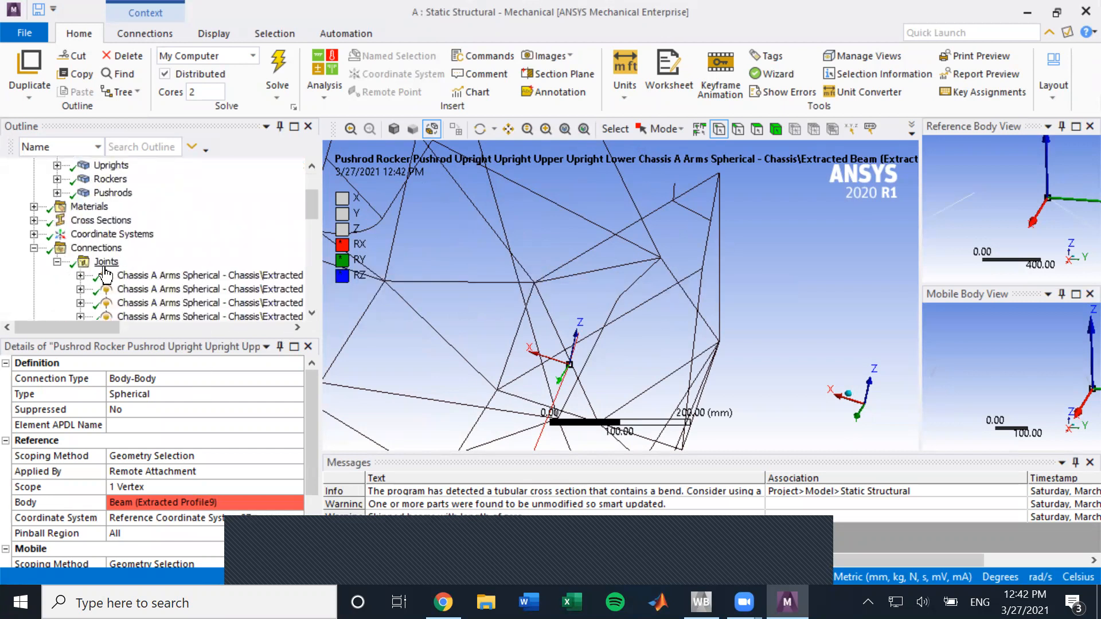
left_click(105, 263)
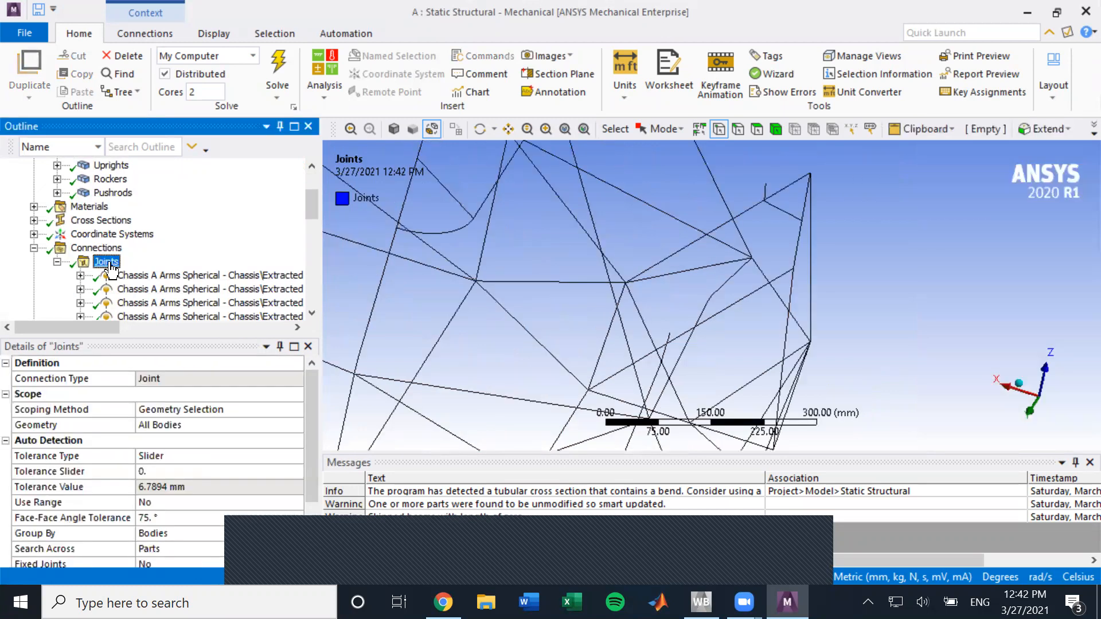
left_click(57, 262)
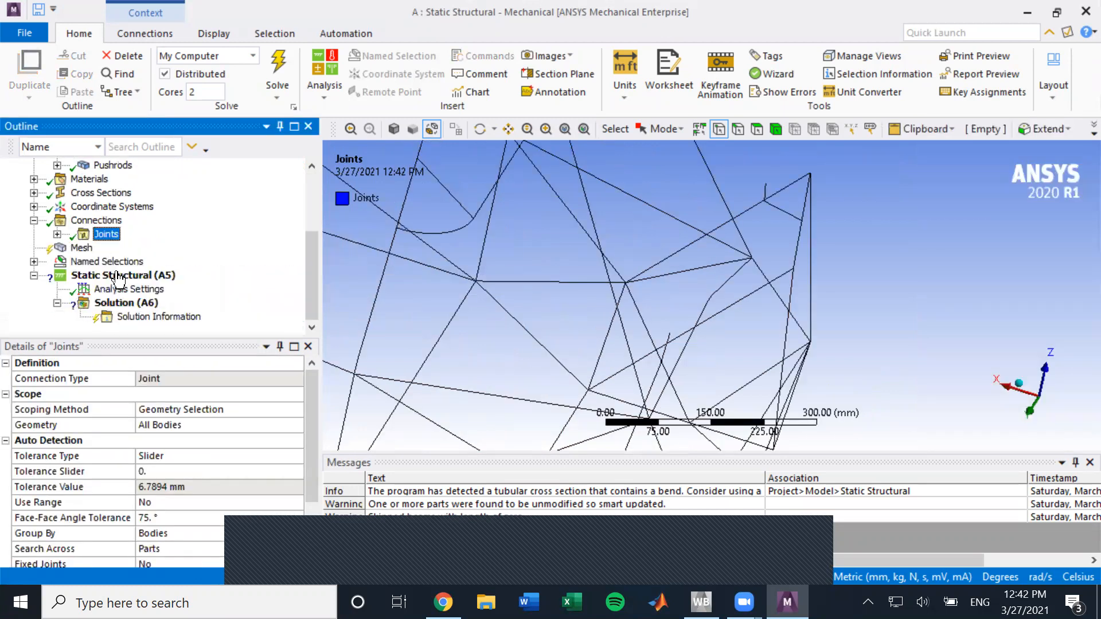
- Insert four springs under Connections in the model tree
left_click_drag(728, 291, 598, 275)
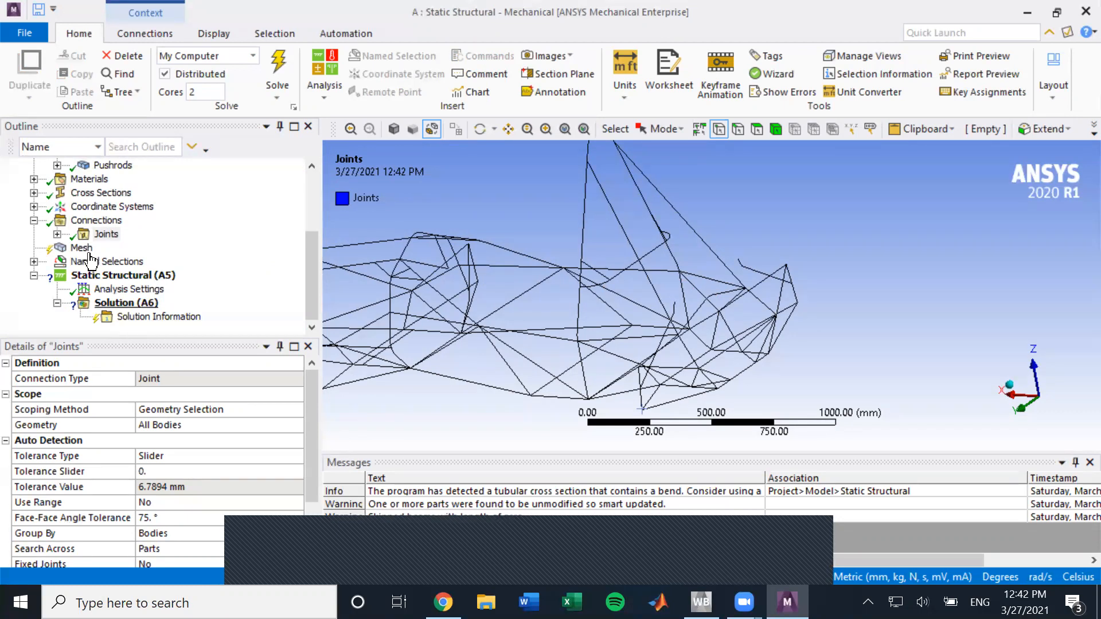
scroll(636, 301, "down", 2)
middle_click_drag(650, 304, 759, 321)
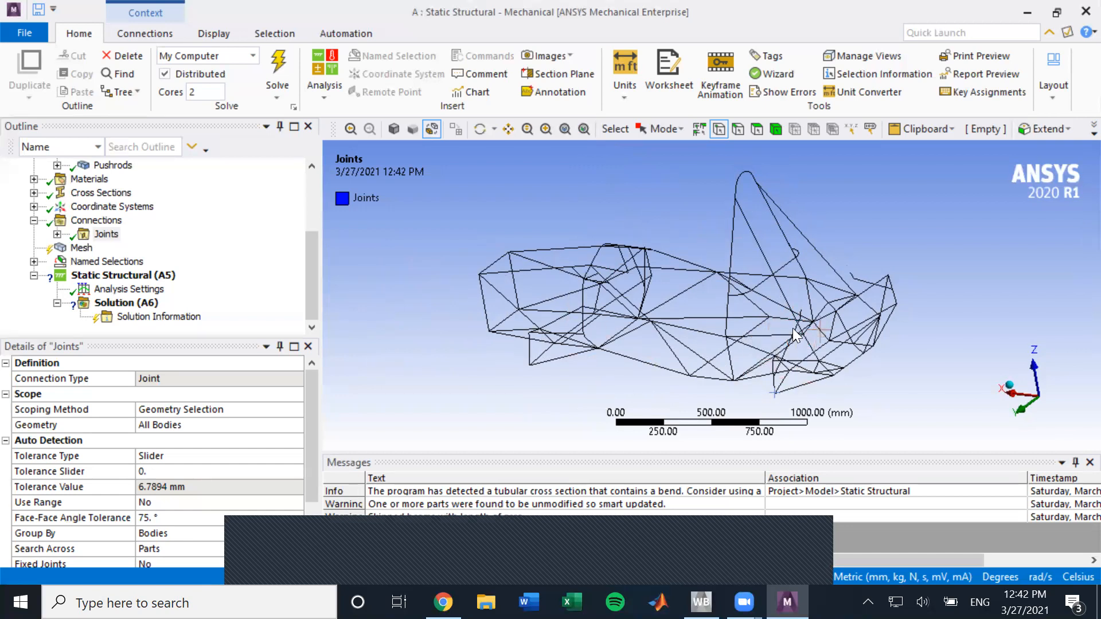
middle_click_drag(654, 396, 678, 373)
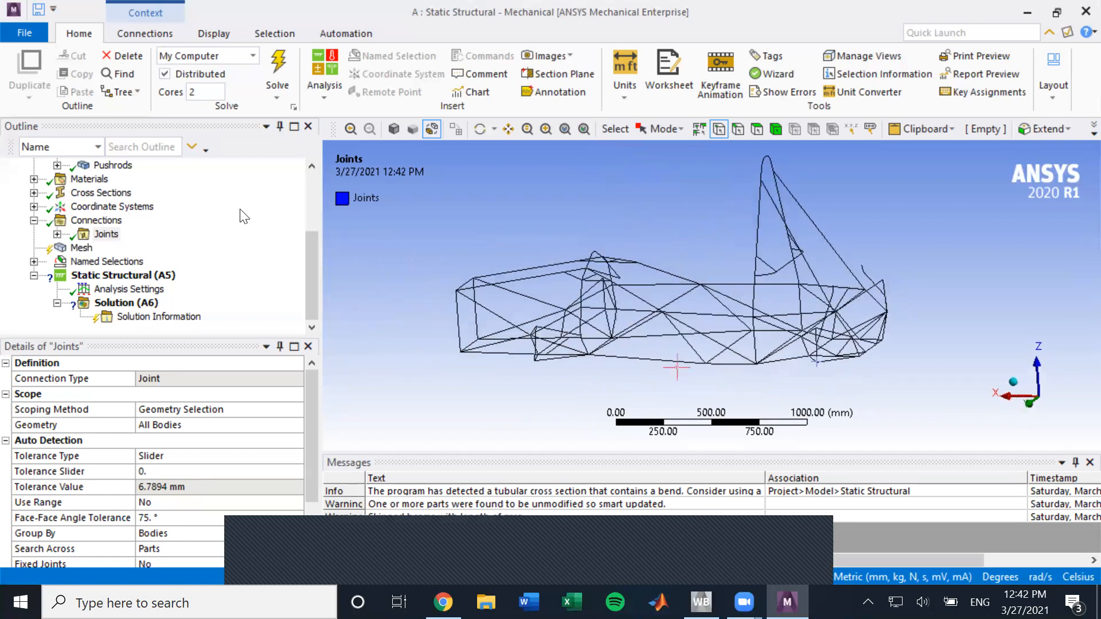
left_click(114, 224)
right_click(114, 224)
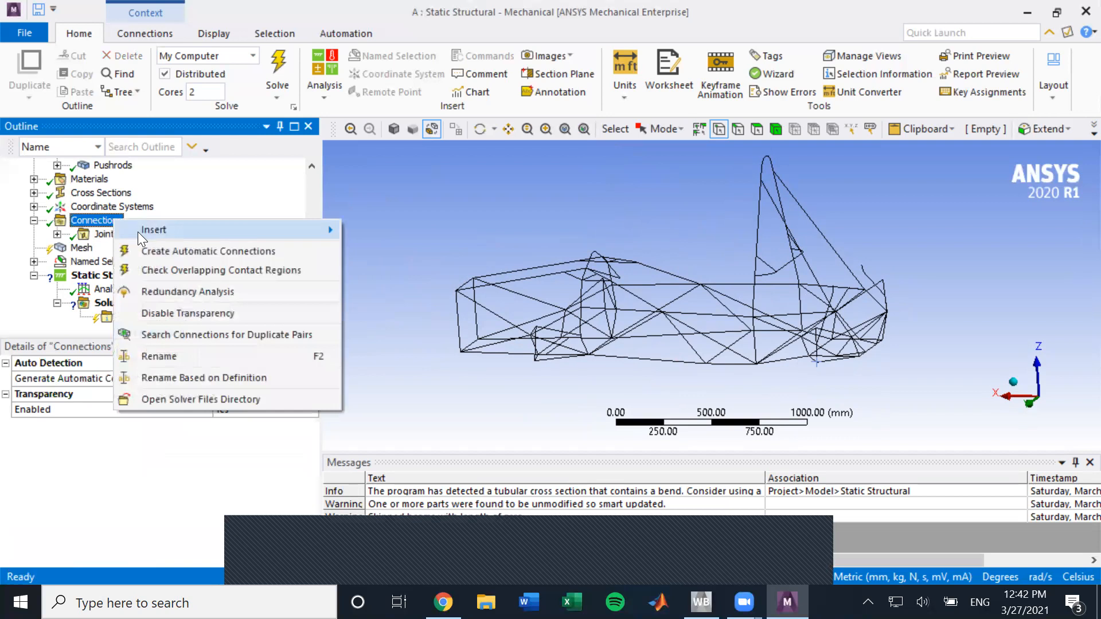
mouse_move(137, 231)
left_click(411, 352)
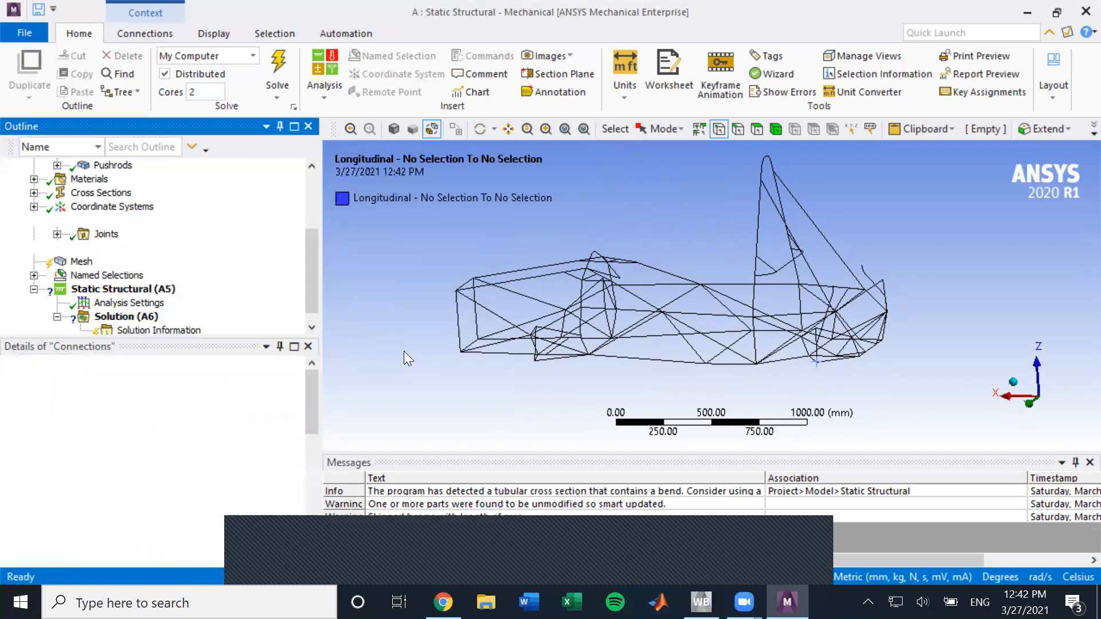
right_click(111, 225)
mouse_move(171, 227)
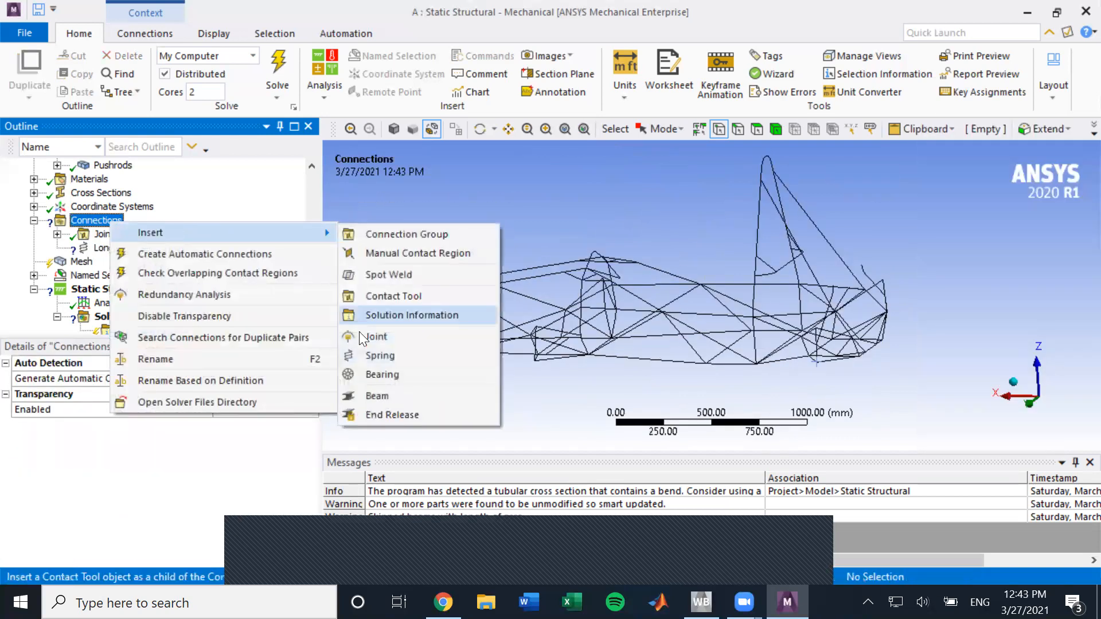
left_click(376, 354)
left_click(115, 222)
right_click(135, 223)
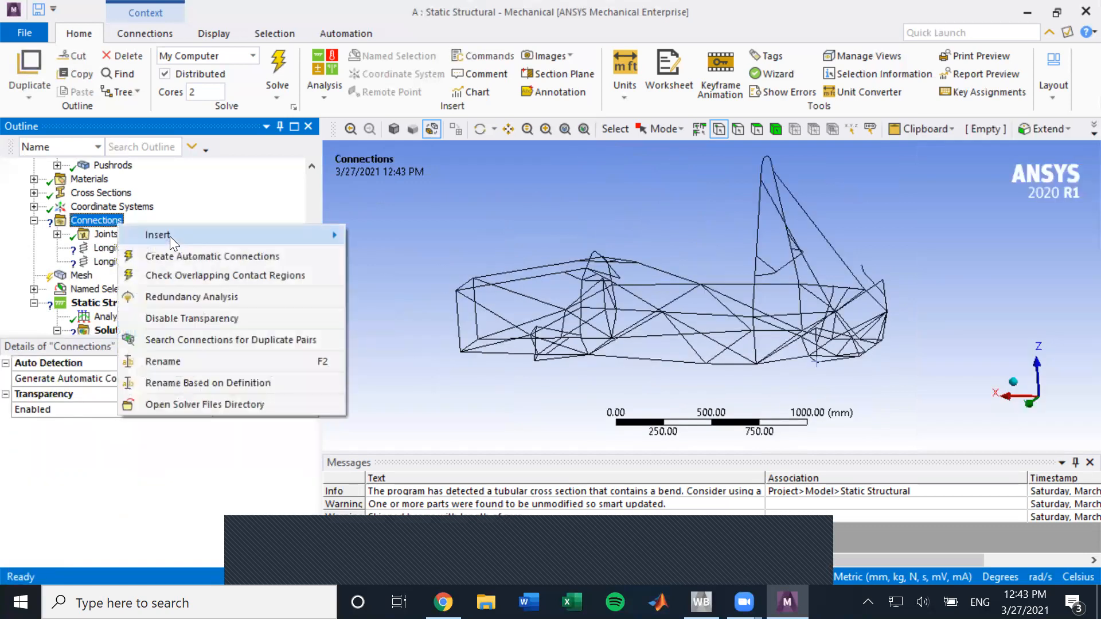
left_click(375, 353)
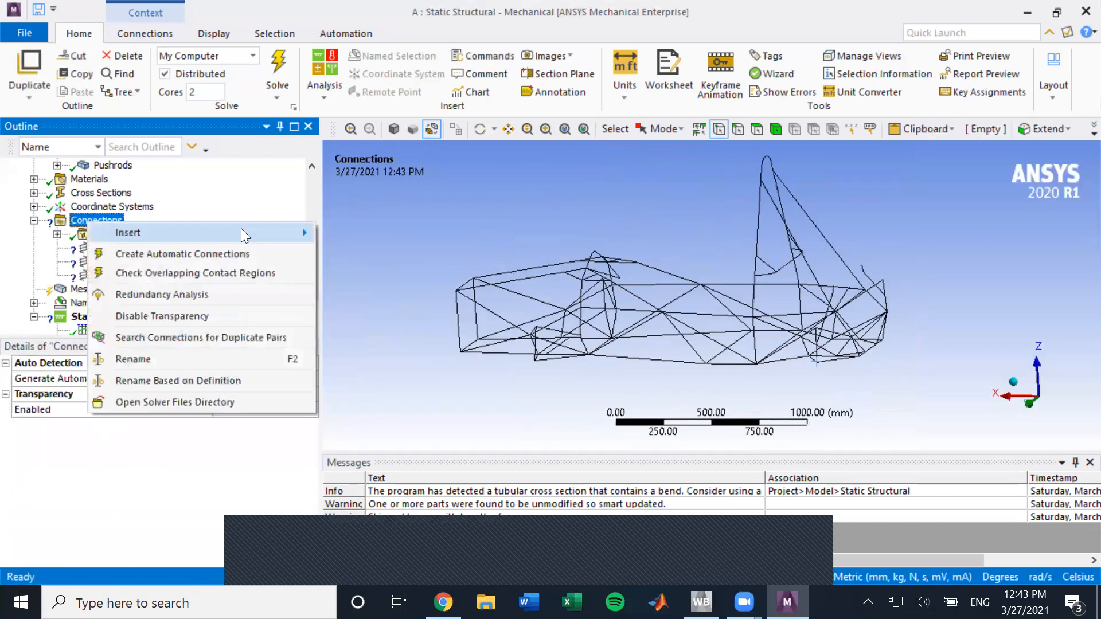
right_click(92, 222)
mouse_move(259, 231)
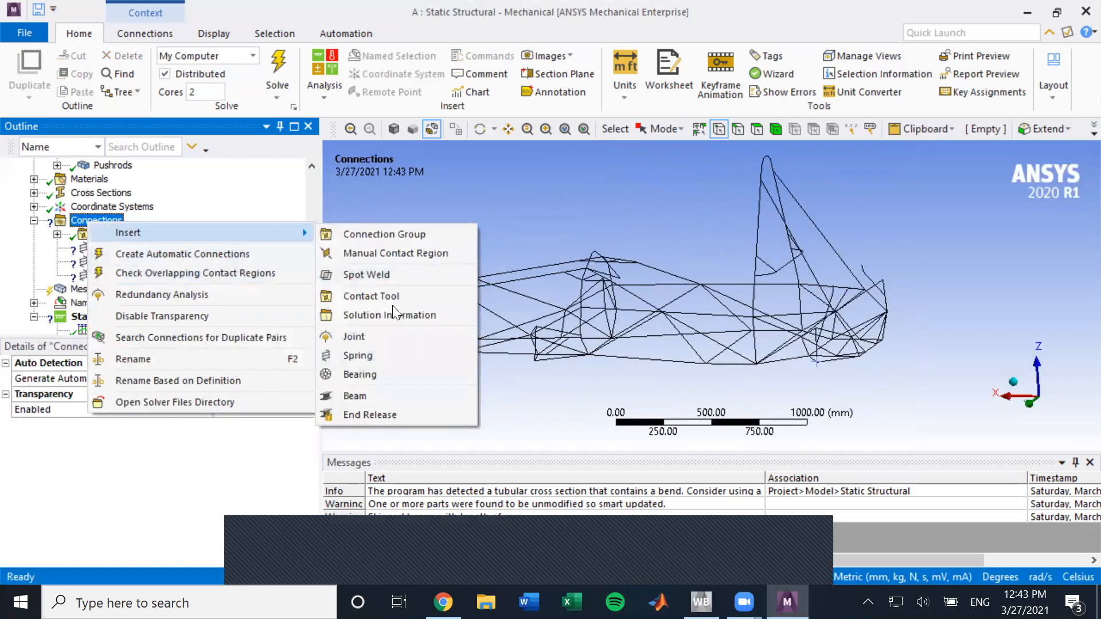
left_click(412, 360)
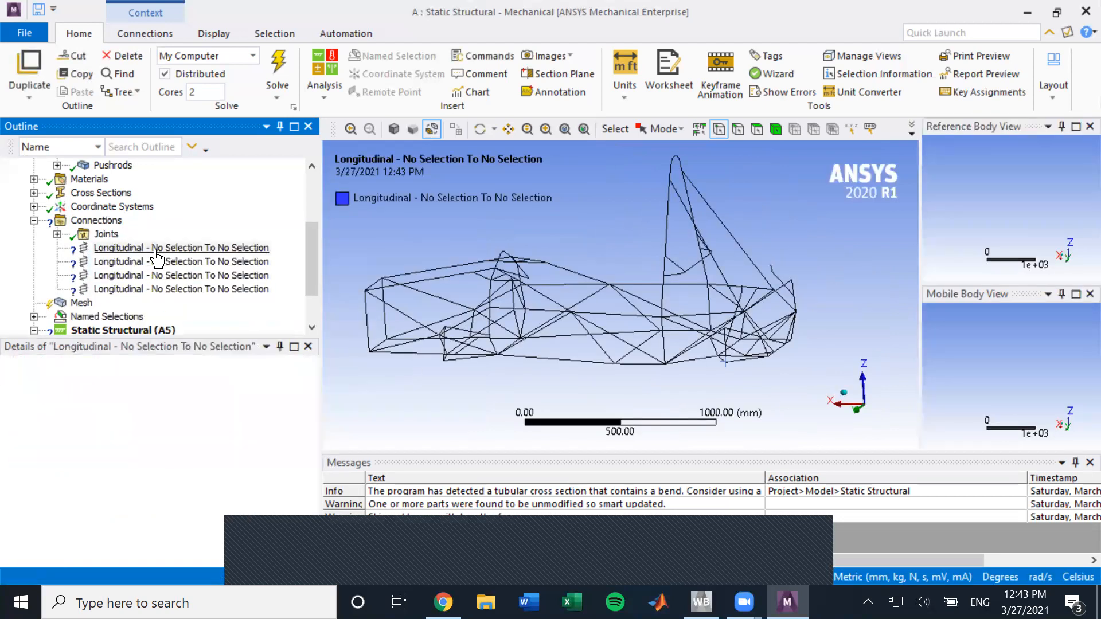
- Scope the first spring's reference side to the outer lower vertex of the front suspension beam on the +Y side
left_click(109, 248)
scroll(232, 432, "down", 2)
left_click_drag(454, 396, 464, 393)
scroll(460, 381, "up", 3)
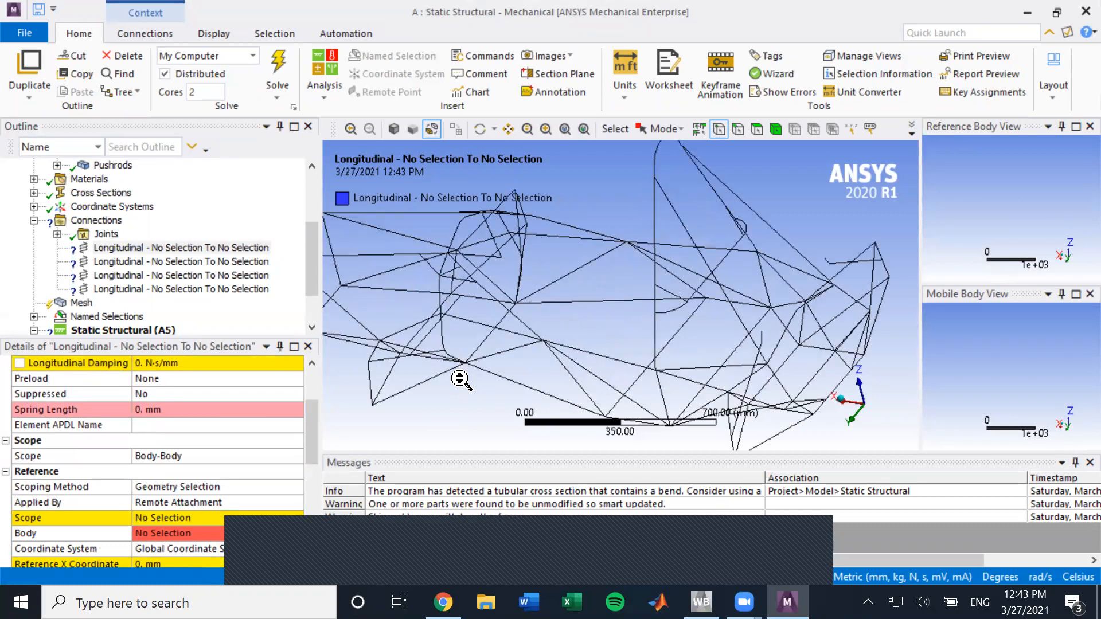
left_click_drag(694, 314, 555, 379)
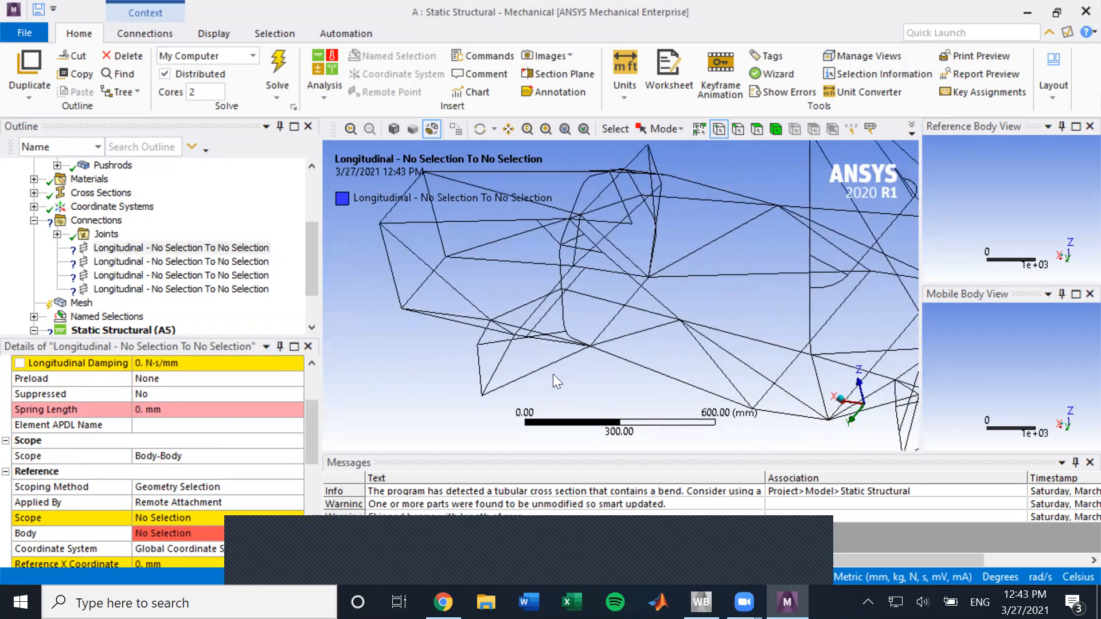
left_click(482, 395)
left_click(186, 514)
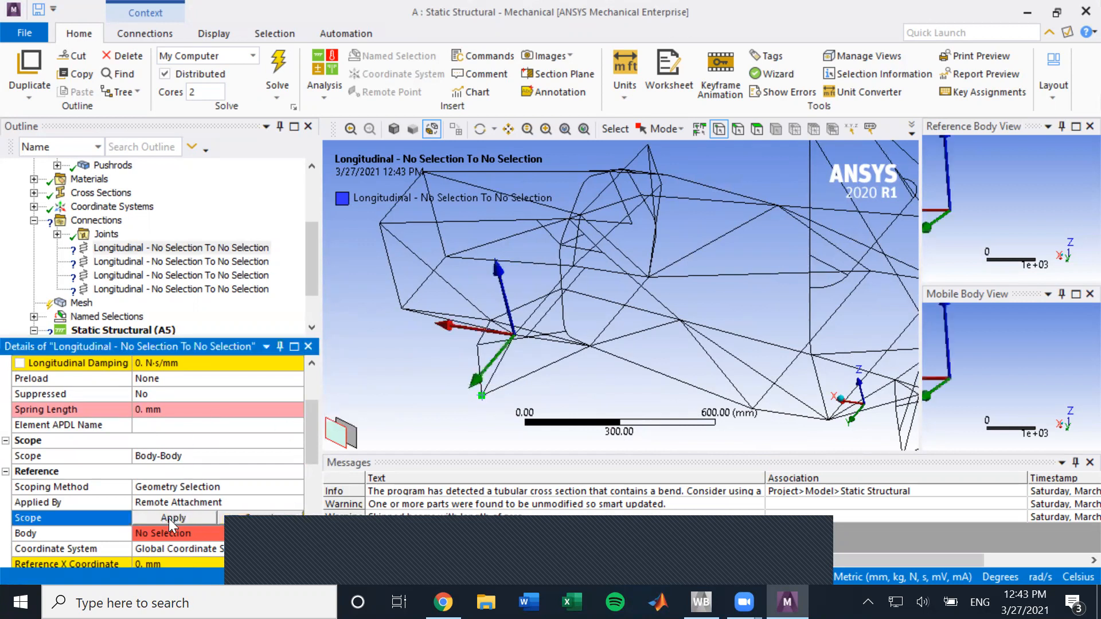
left_click(169, 518)
- Scope the first spring's mobile side to the chassis vertex near the front hoop on the +Y side
scroll(180, 493, "down", 6)
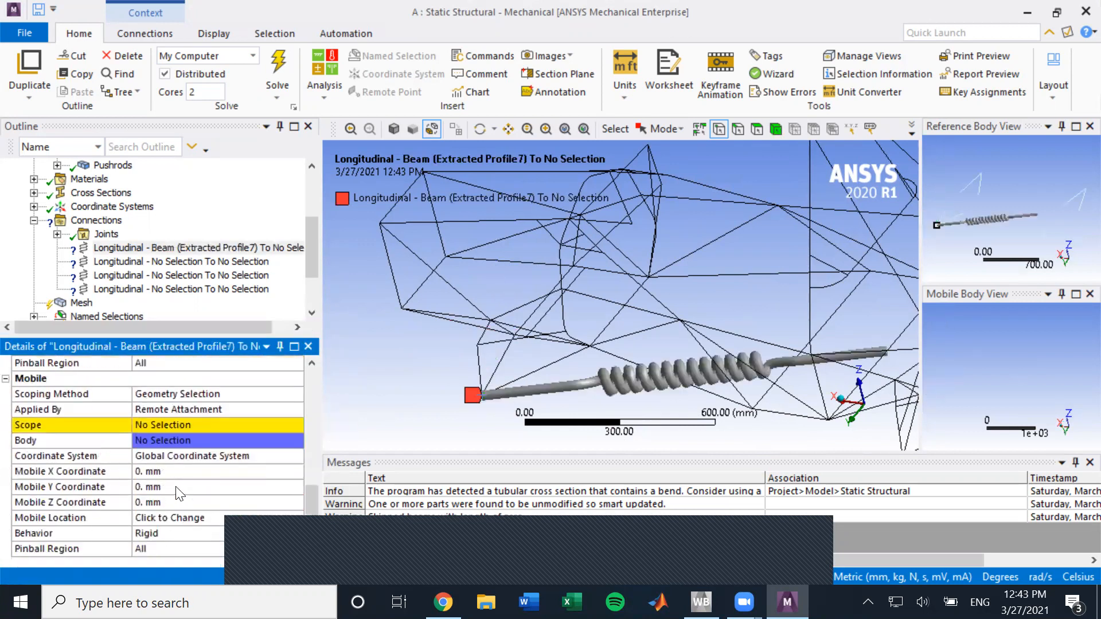
left_click(181, 424)
middle_click_drag(565, 310, 558, 256)
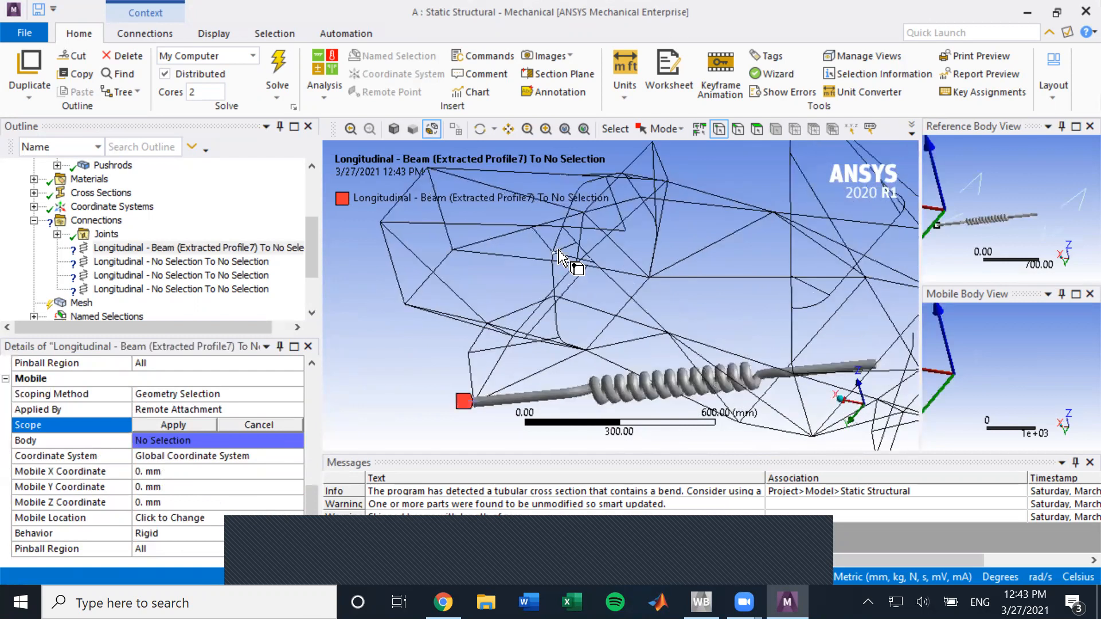
left_click(554, 253)
left_click(205, 425)
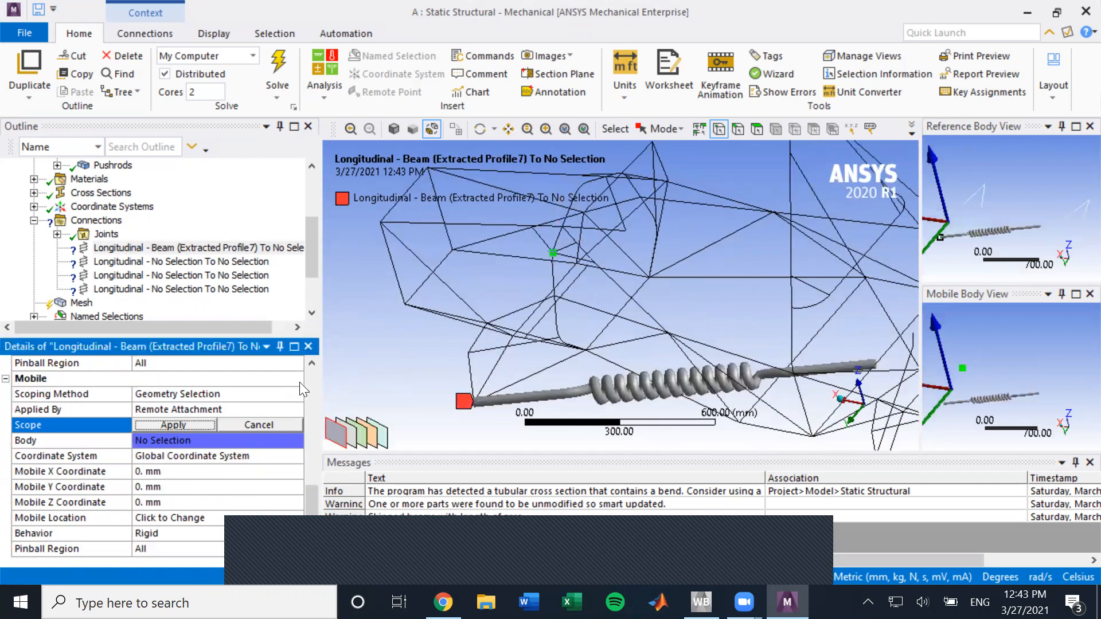
left_click(192, 424)
middle_click_drag(414, 314, 830, 260)
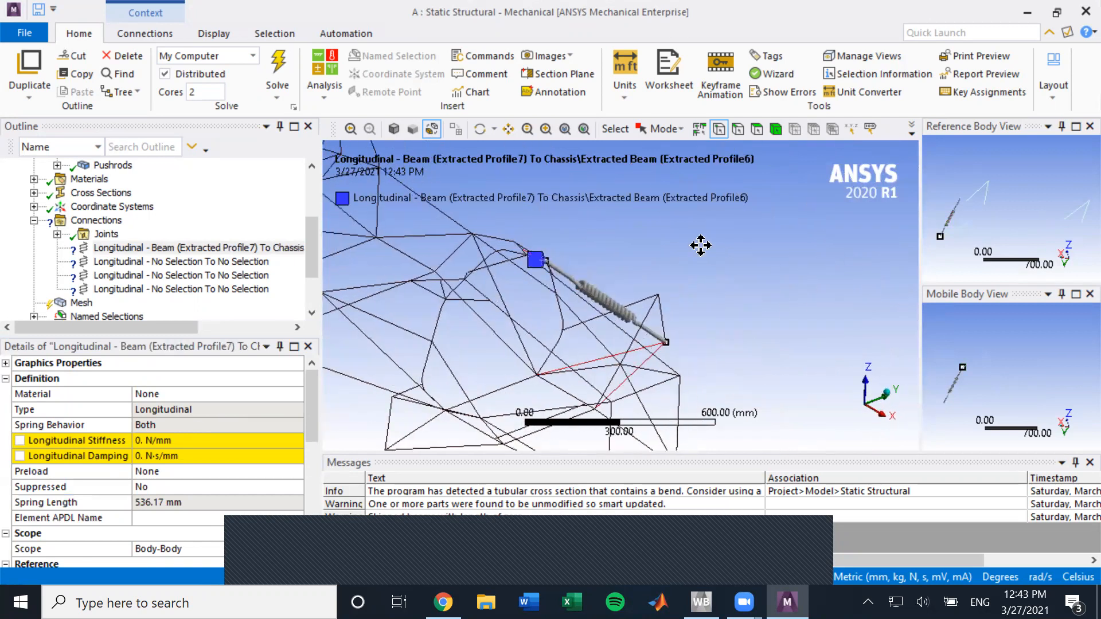
middle_click_drag(700, 246, 739, 205, "ctrl")
- Scope the second spring's reference side to the outer lower vertex of the front suspension beam on the -Y side
left_click(245, 261)
scroll(164, 426, "down", 4)
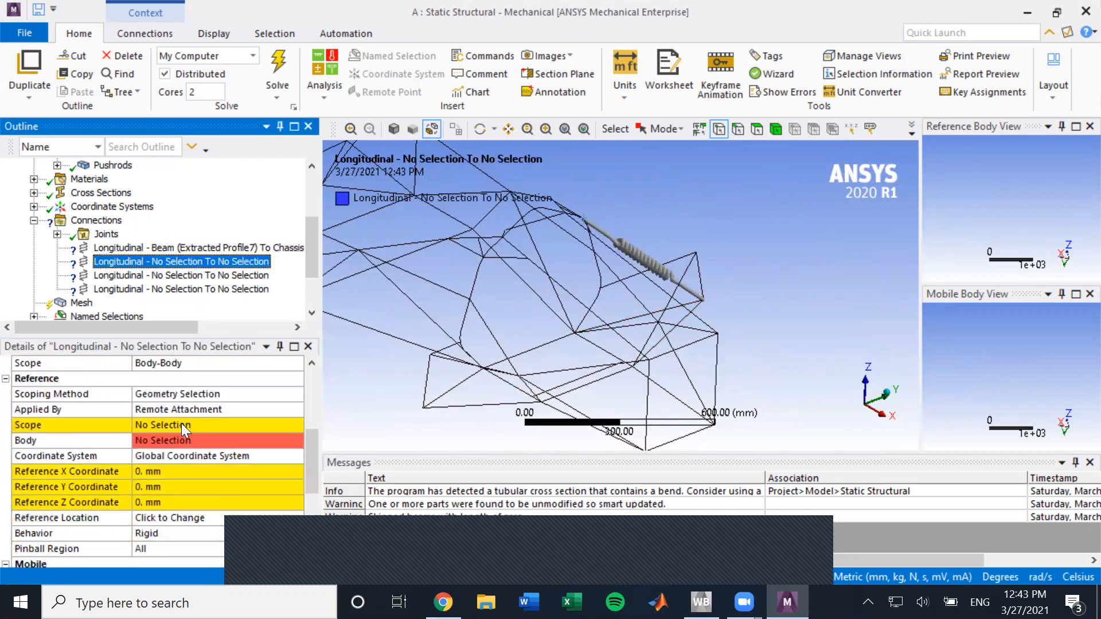
left_click(181, 424)
left_click(424, 409)
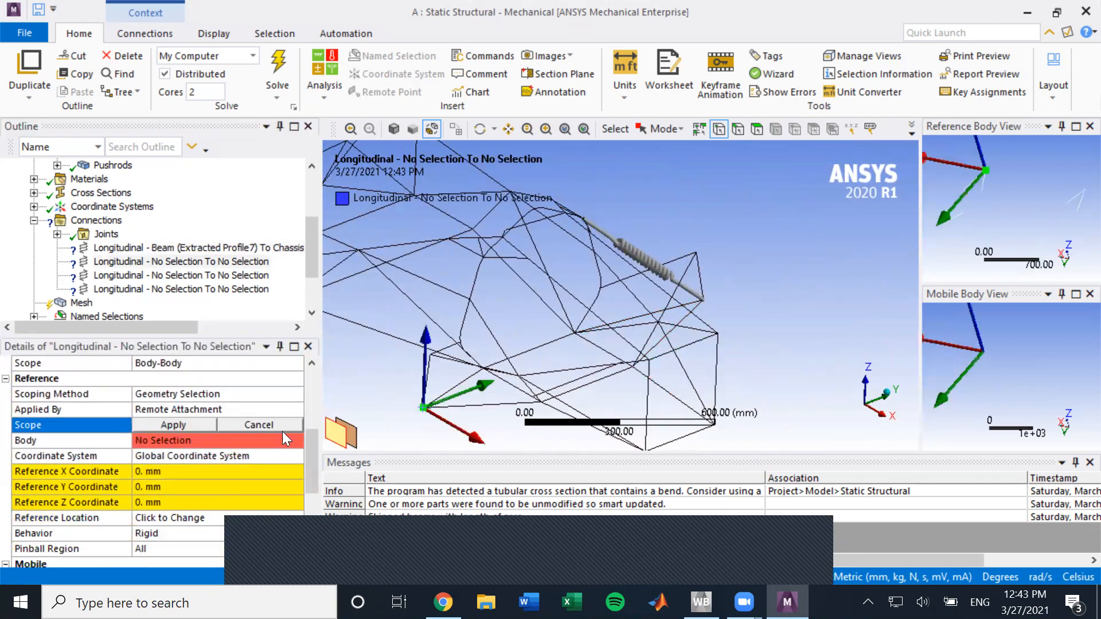
left_click(172, 424)
- Scope the second spring's mobile side to the matching chassis vertex near the front hoop on the -Y side
scroll(189, 441, "down", 2)
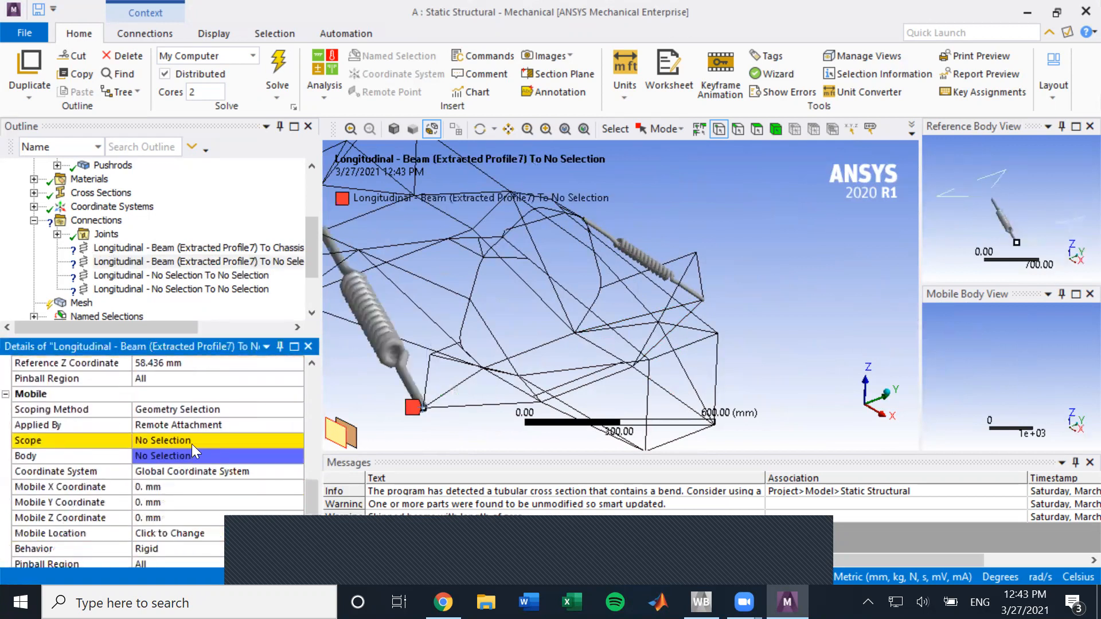
left_click(192, 441)
middle_click_drag(403, 327, 436, 290)
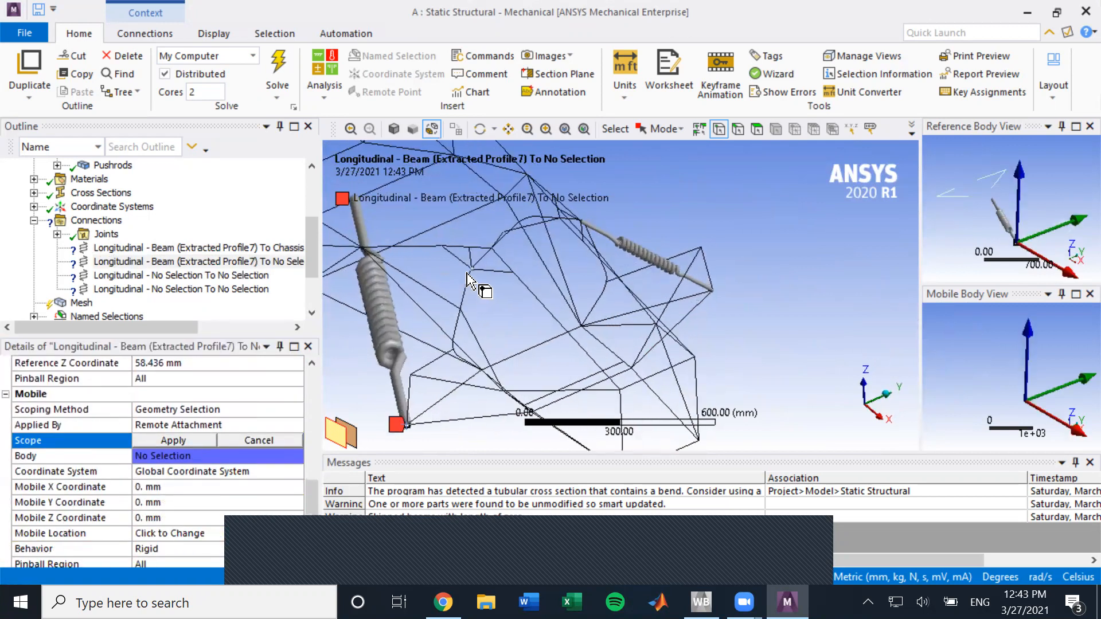
left_click(467, 276)
left_click(180, 435)
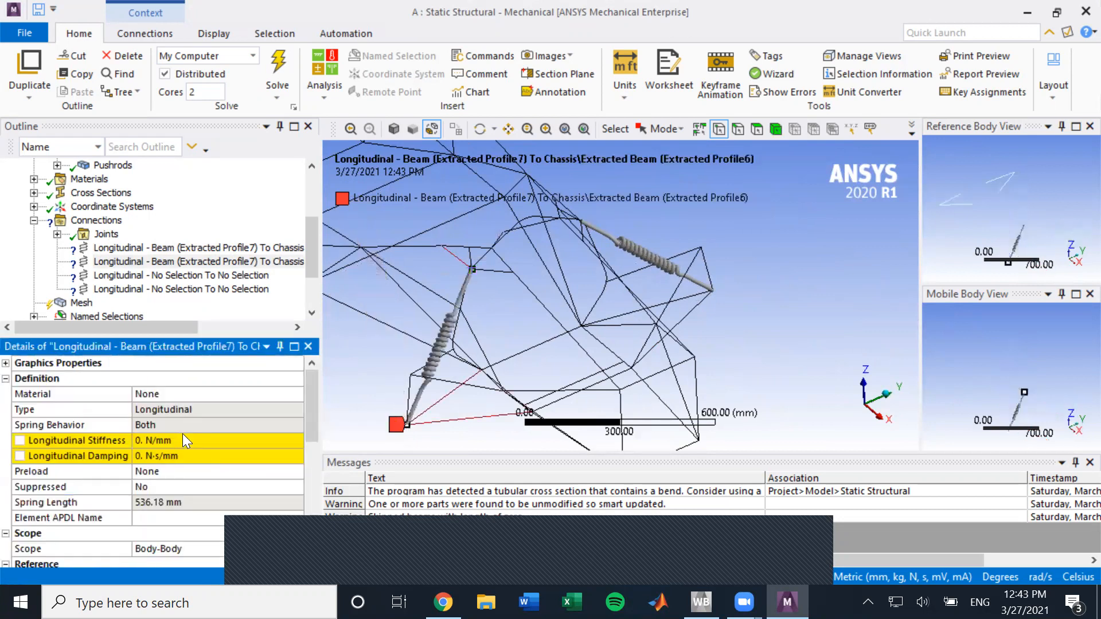
middle_click_drag(487, 324, 502, 351)
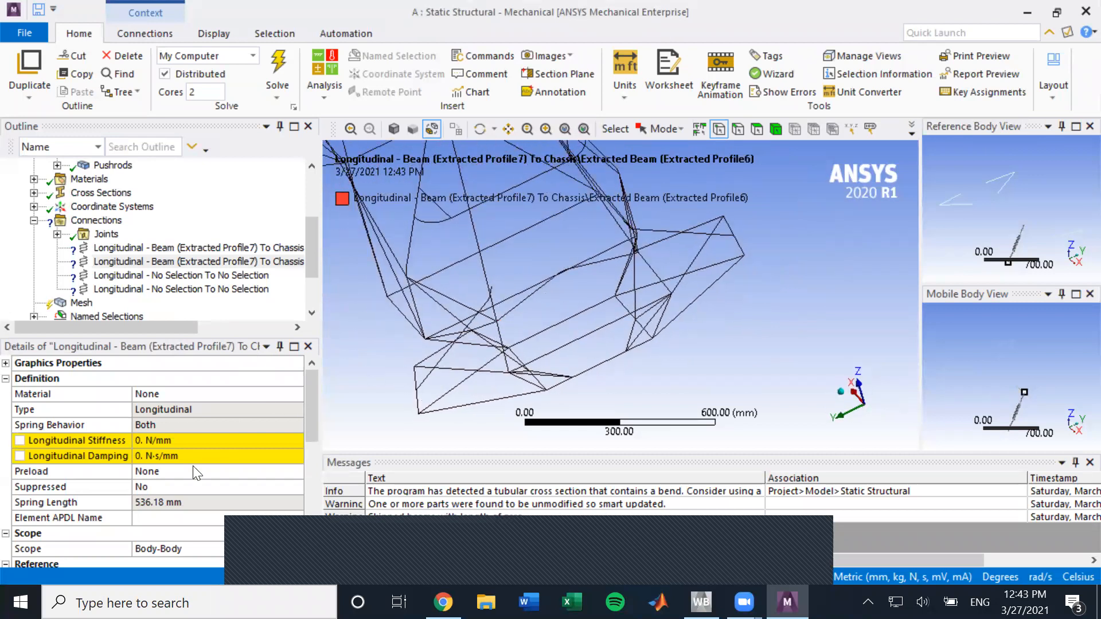
- Scope the third spring's reference side to the free upper end vertex of the rear suspension beam on the +Y side
left_click(184, 274)
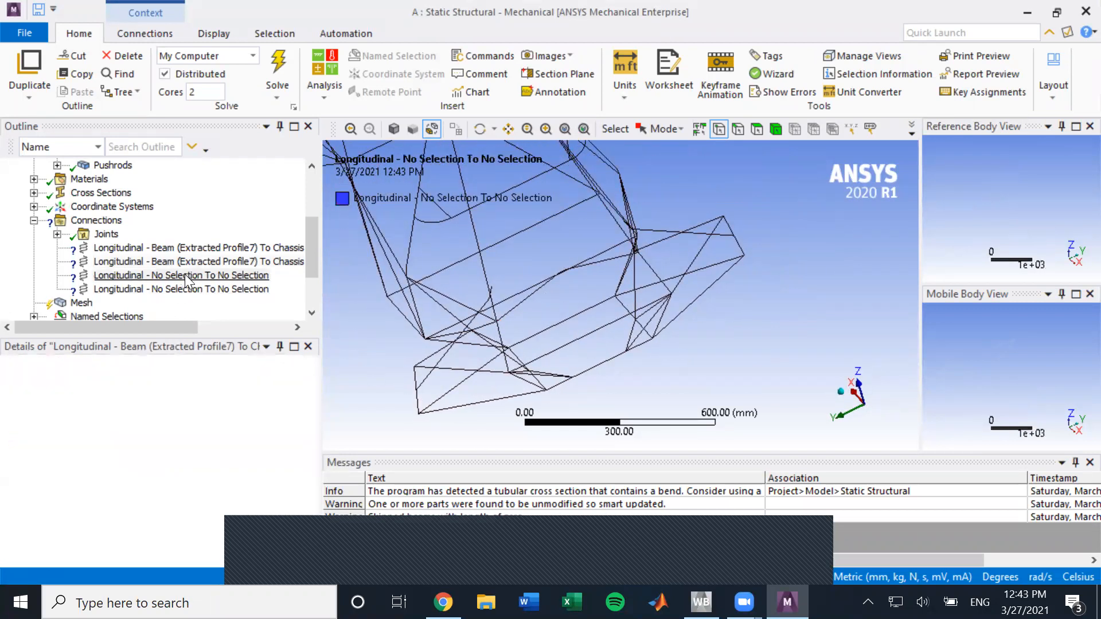
scroll(182, 459, "down", 2)
left_click(180, 470)
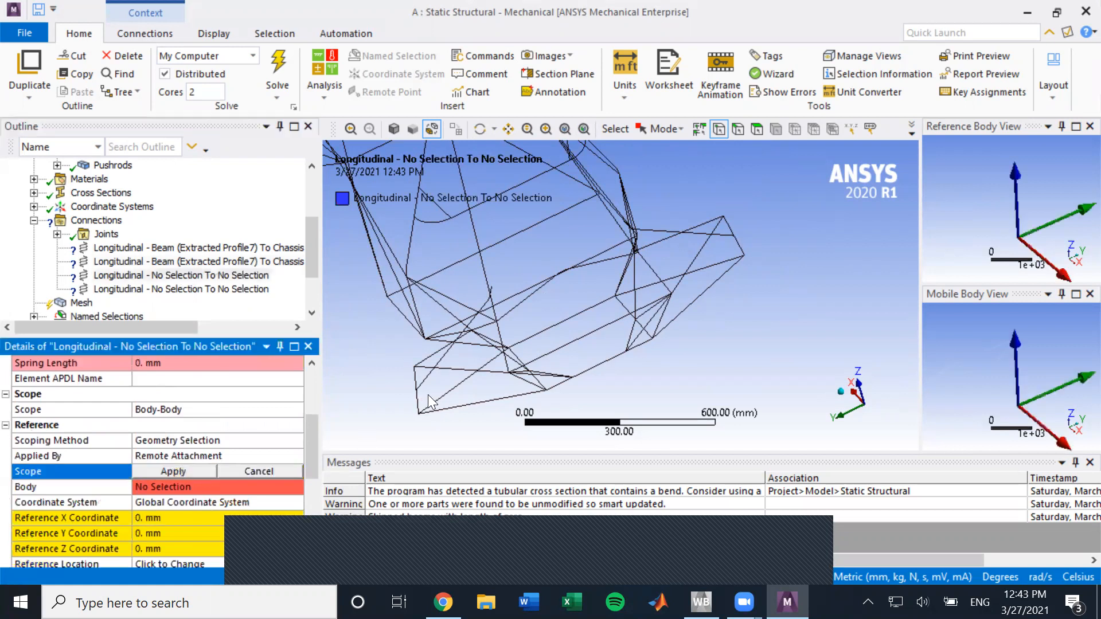
left_click(496, 288)
left_click(175, 471)
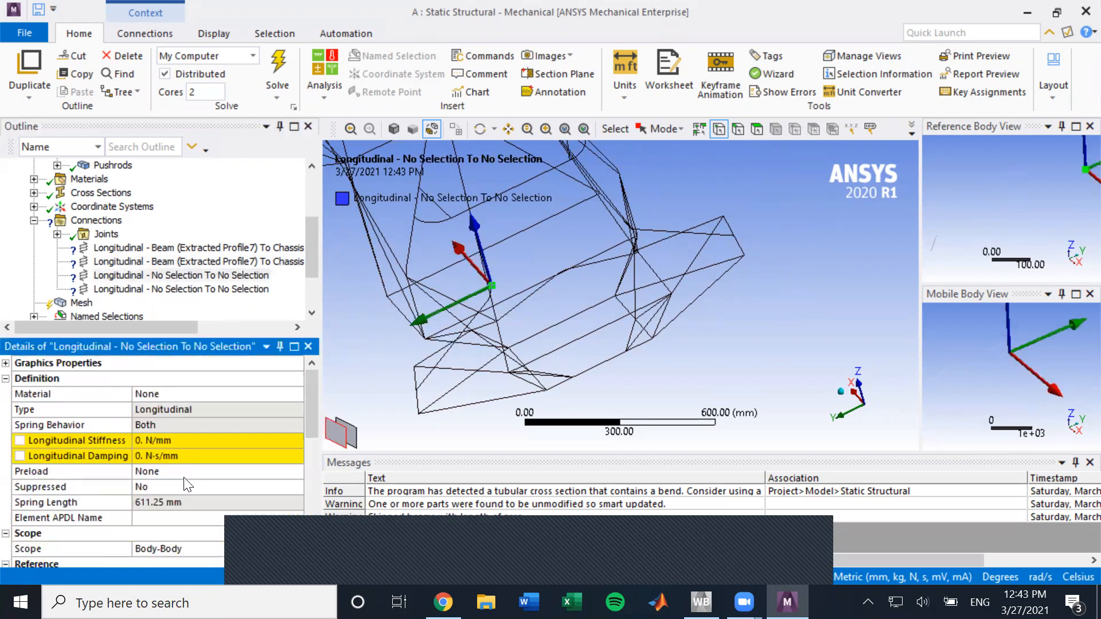
- Scope the third spring's mobile side to the vertex on the rear chassis cross tube, between the two rear suspension beams
scroll(187, 484, "down", 5)
left_click(195, 425)
middle_click_drag(510, 339, 553, 322)
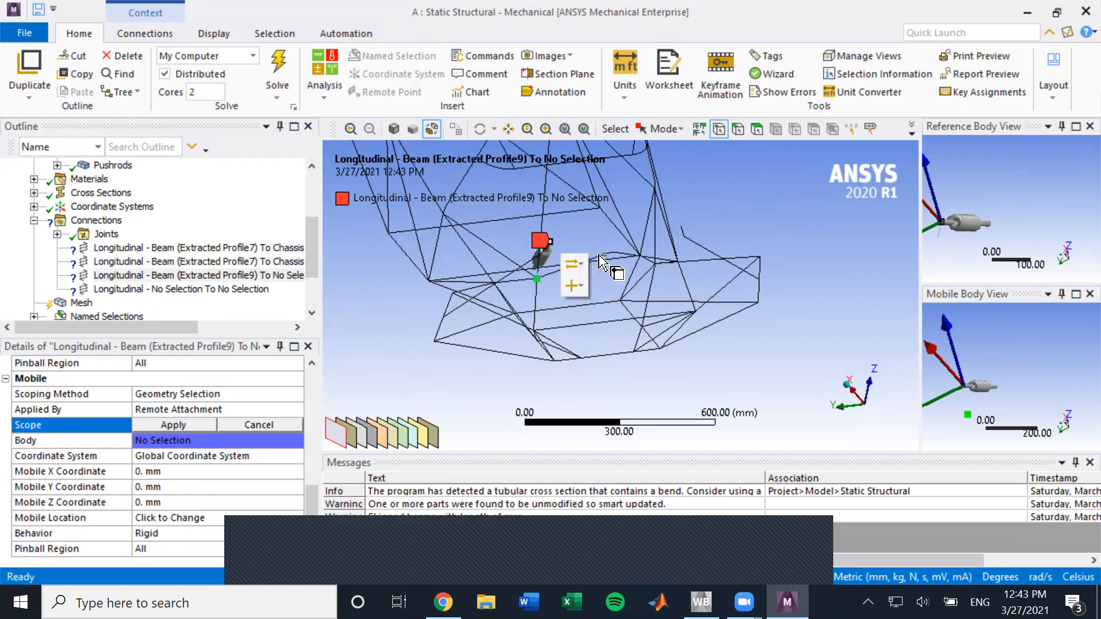
middle_click_drag(568, 293, 537, 298)
left_click(537, 298)
left_click(192, 420)
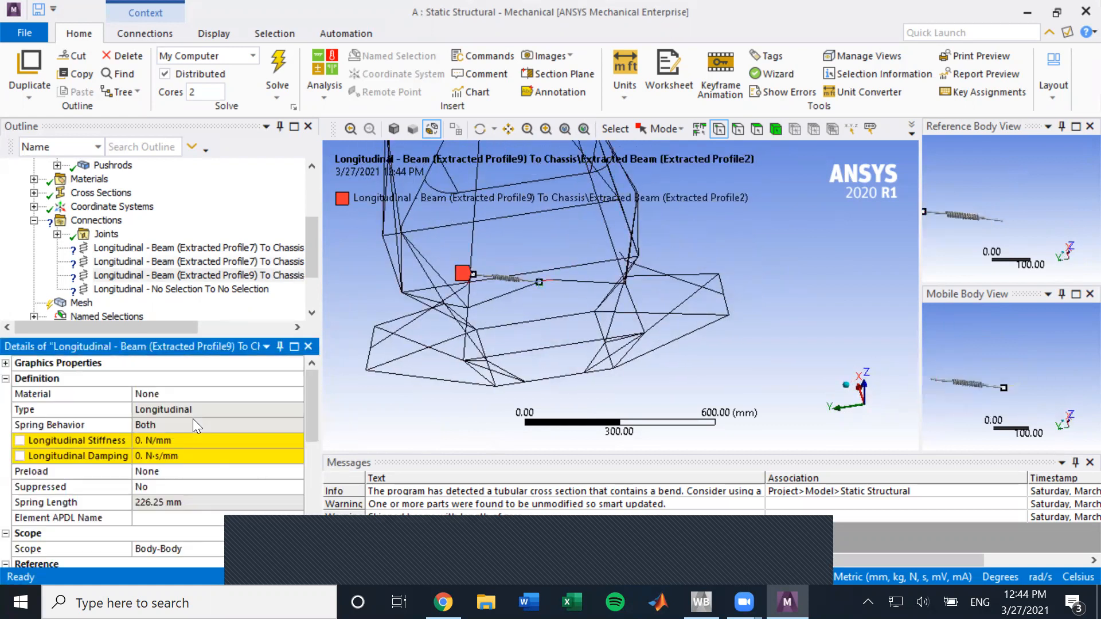
- Scope the fourth spring's reference side to the free upper end vertex of the rear suspension beam on the -Y side
left_click(178, 289)
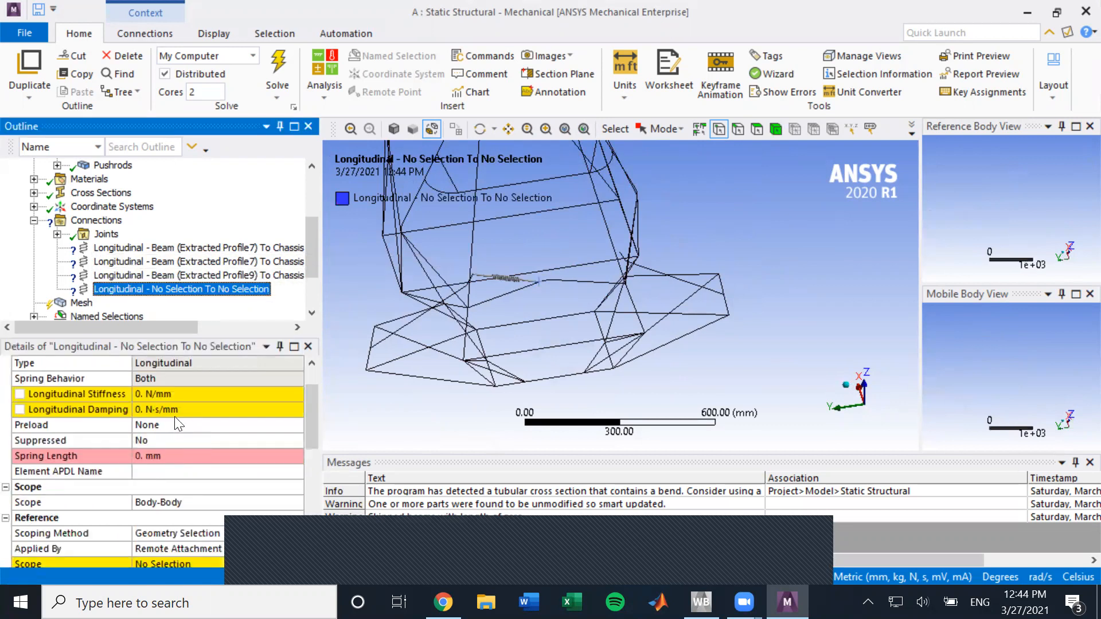
scroll(174, 422, "down", 2)
left_click(173, 470)
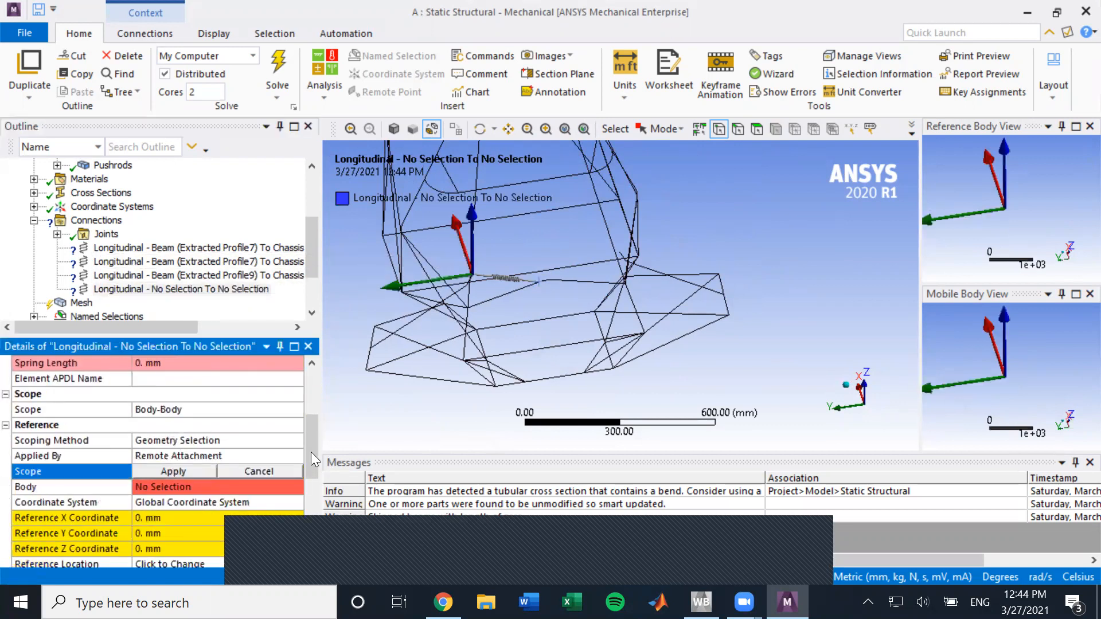
left_click(618, 252)
left_click(189, 471)
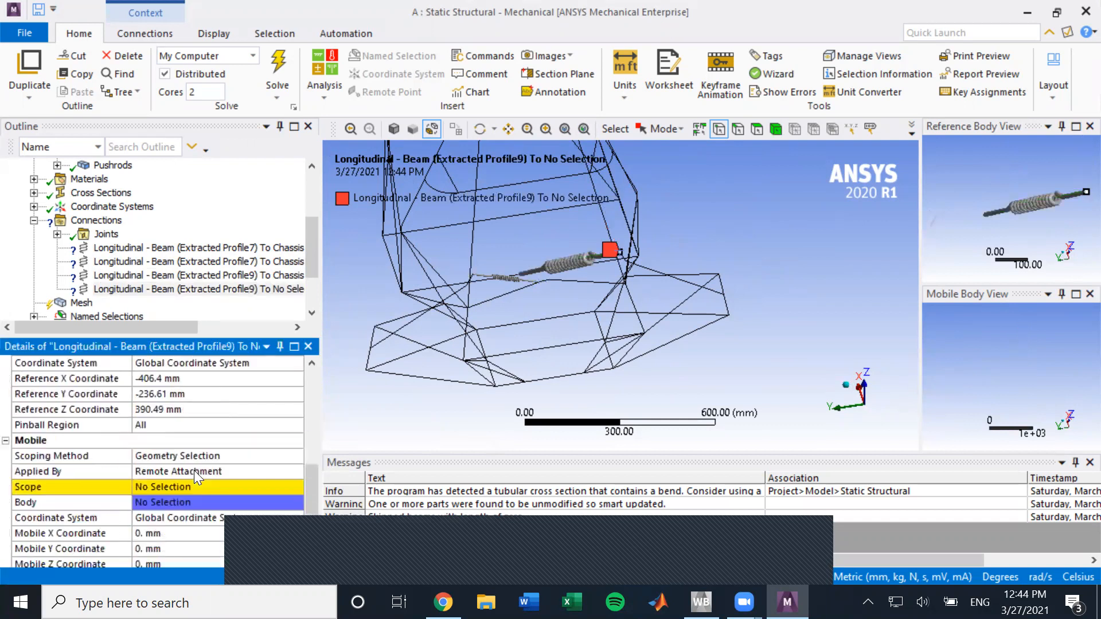
- Scope the fourth spring's mobile side to the rear chassis cross tube vertex and check the springs' placement on the model
scroll(198, 475, "down", 1)
left_click(205, 441)
scroll(563, 280, "down", 2)
scroll(563, 279, "up", 5)
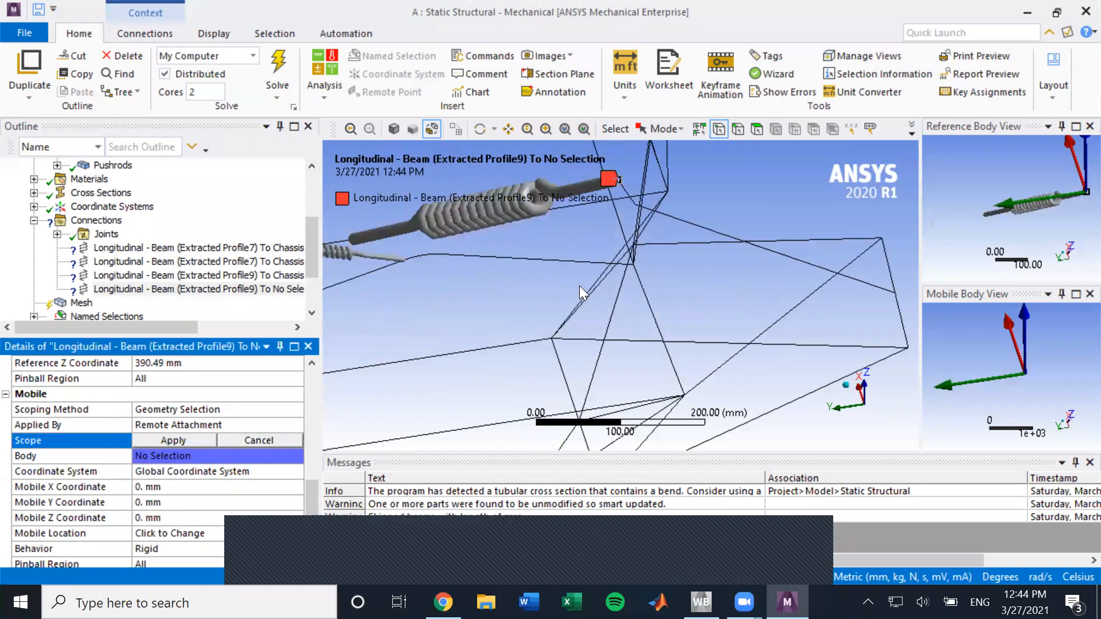
left_click(442, 255)
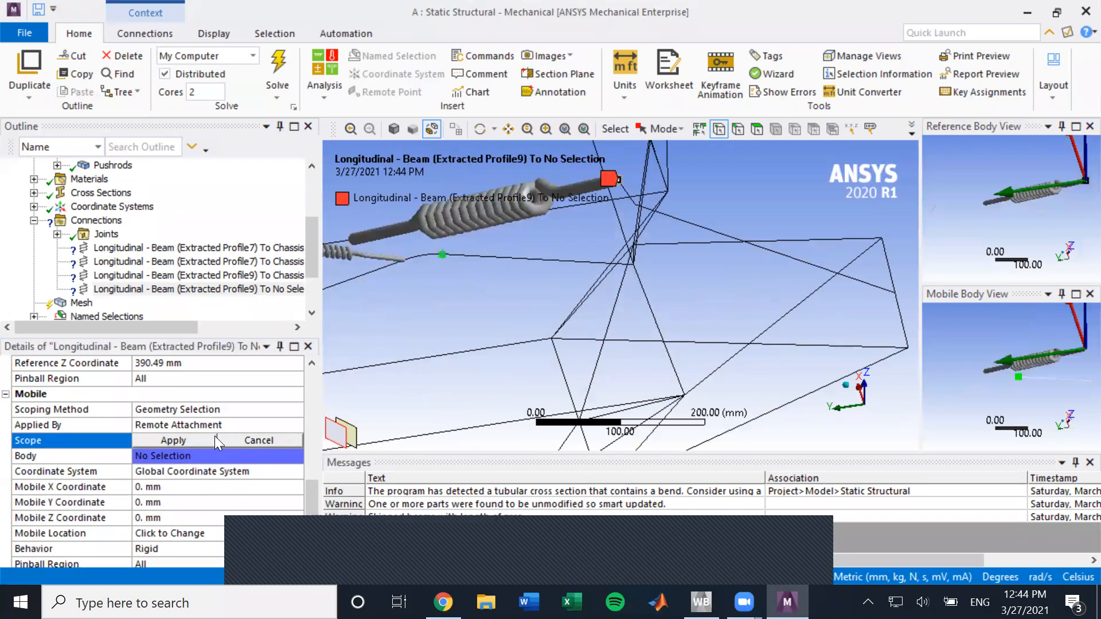
left_click(192, 439)
middle_click_drag(440, 382, 658, 286)
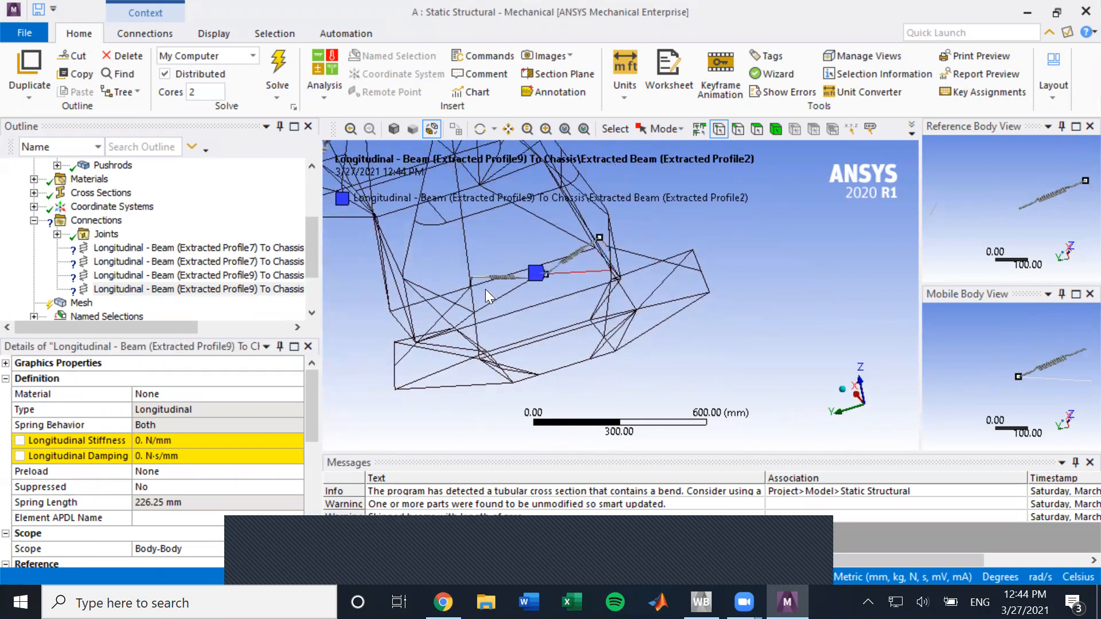
middle_click_drag(487, 288, 664, 327)
scroll(555, 305, "down", 3)
scroll(557, 297, "up", 7)
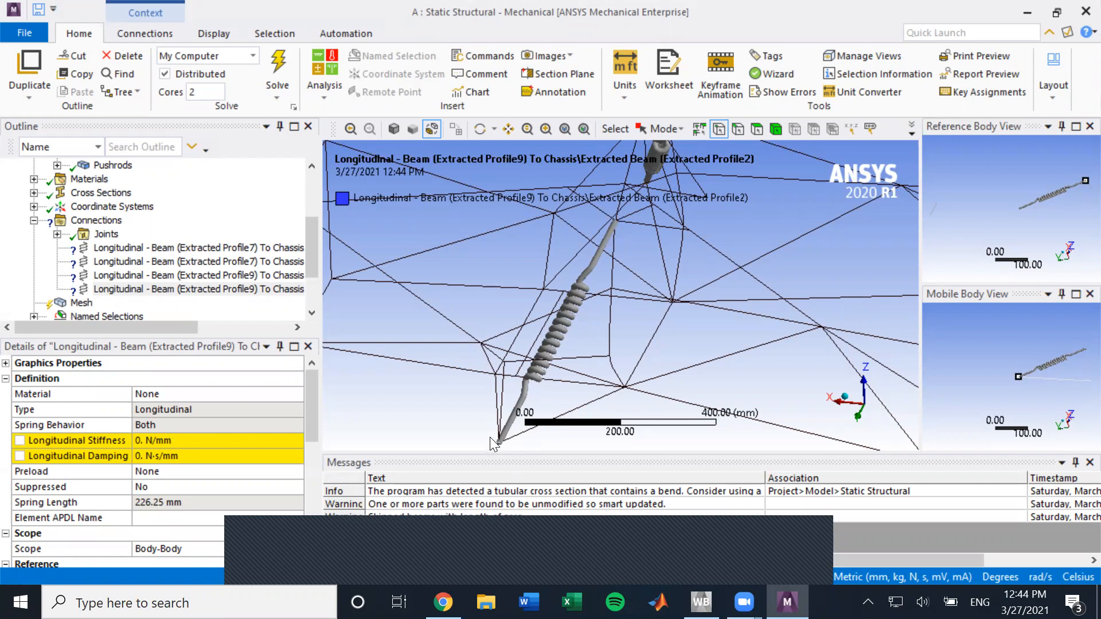
- Inspect the front spring's two attachment points and its alignment between the suspension beam and the chassis
mouse_move(700, 361)
middle_mouse_down()
mouse_move(697, 351)
mouse_move(868, 313)
mouse_move(467, 253)
middle_mouse_up()
scroll(849, 312, "up", 1)
mouse_move(565, 273)
middle_mouse_down()
mouse_move(506, 273)
mouse_move(525, 280)
middle_mouse_up()
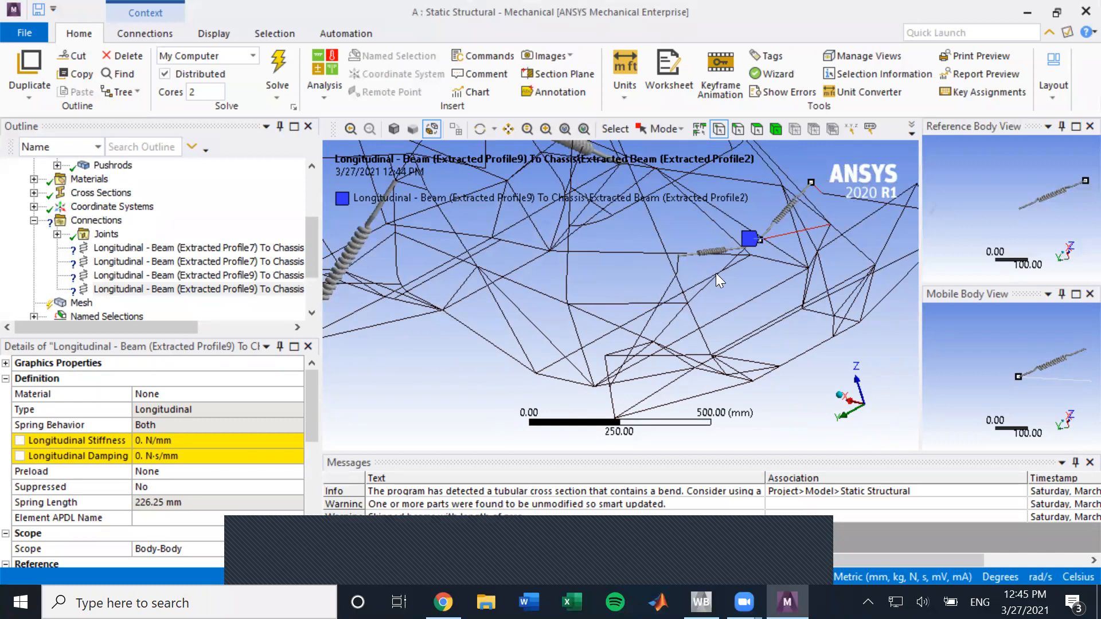
scroll(715, 273, "up", 4)
middle_click_drag(634, 290, 502, 226)
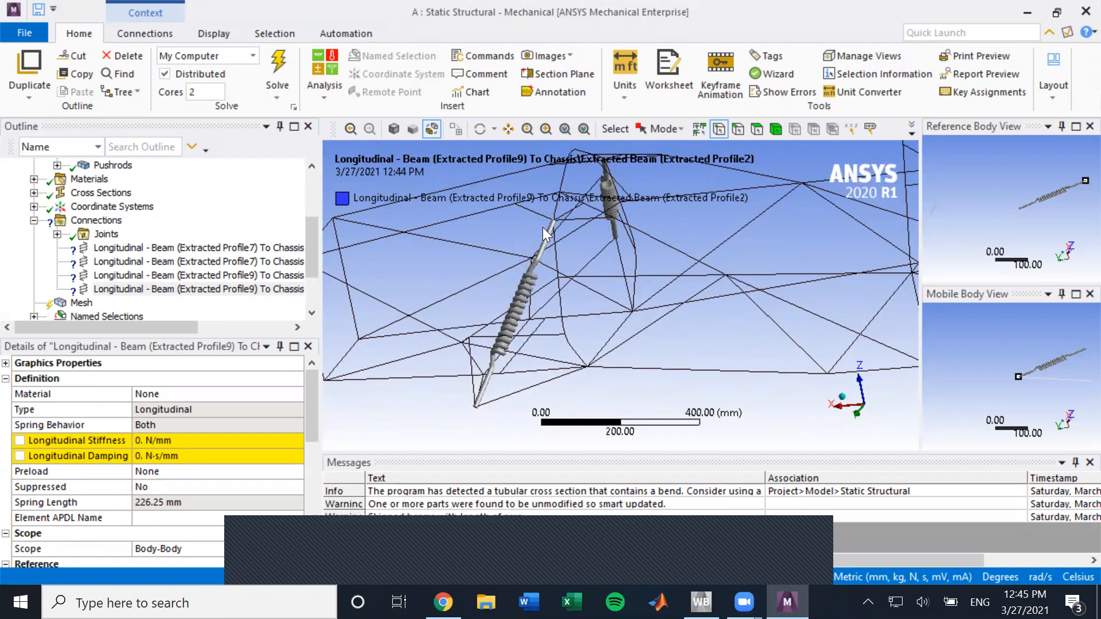
middle_click_drag(572, 282, 585, 313)
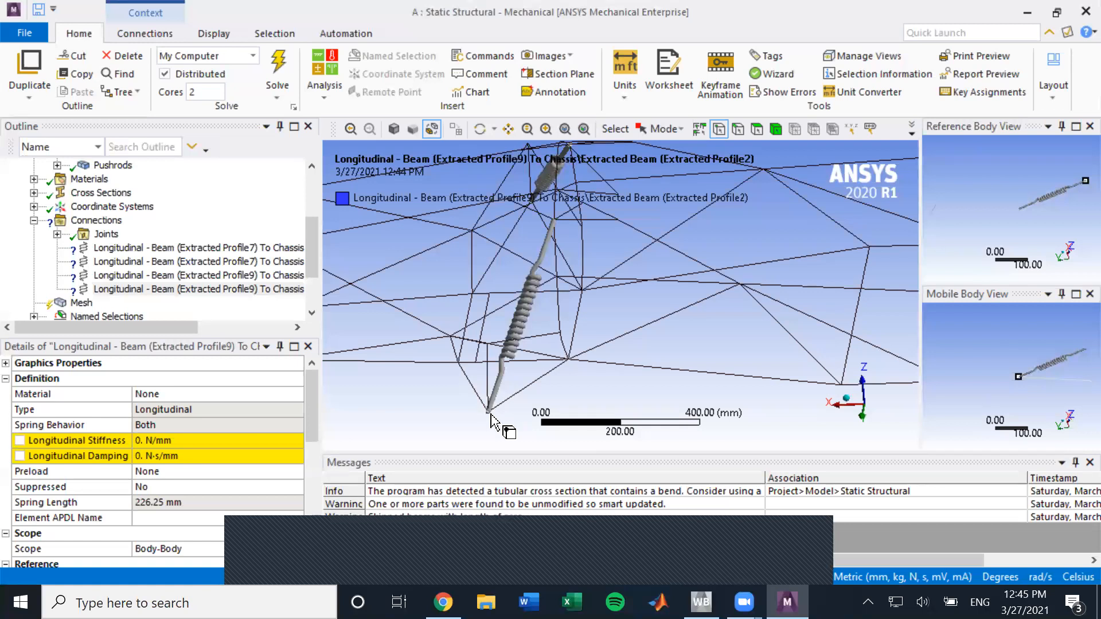
mouse_move(489, 404)
middle_mouse_down()
mouse_move(460, 395)
mouse_move(459, 406)
mouse_move(487, 405)
middle_mouse_up()
scroll(494, 376, "up", 3)
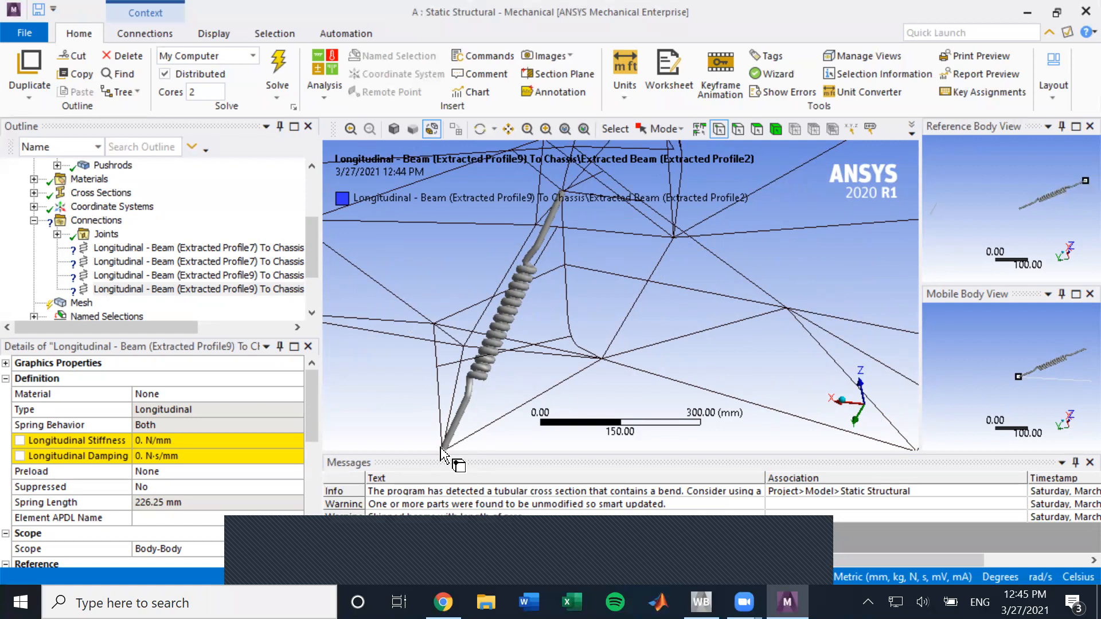
scroll(585, 340, "down", 5)
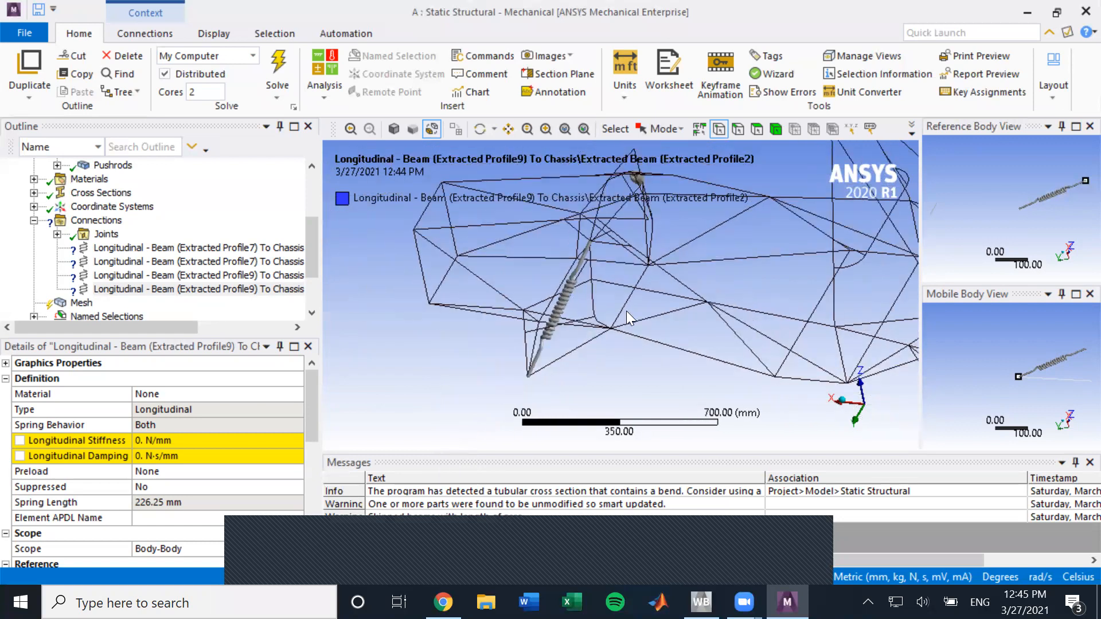
scroll(626, 310, "down", 1)
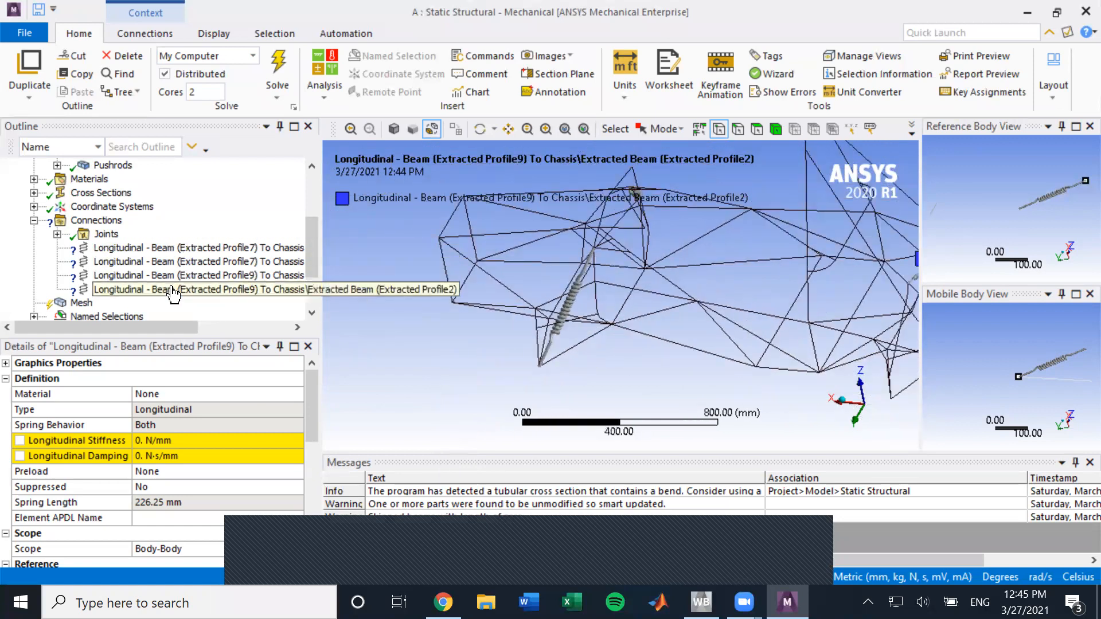
- Set the longitudinal stiffness of the first front spring to 20000 N/mm
left_click(181, 249)
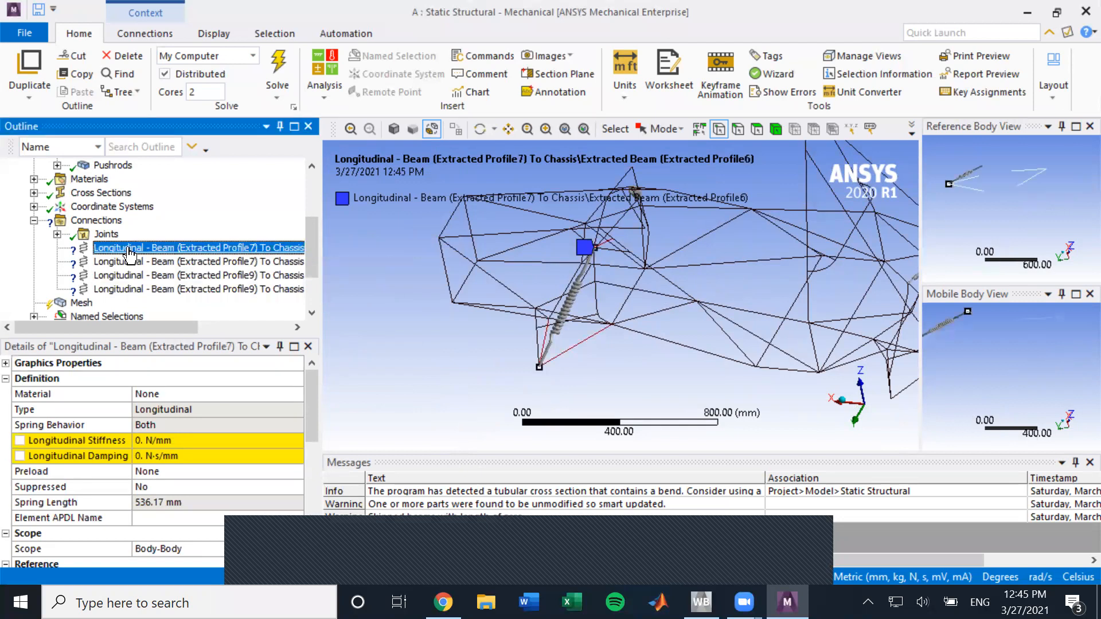
scroll(639, 306, "up", 1)
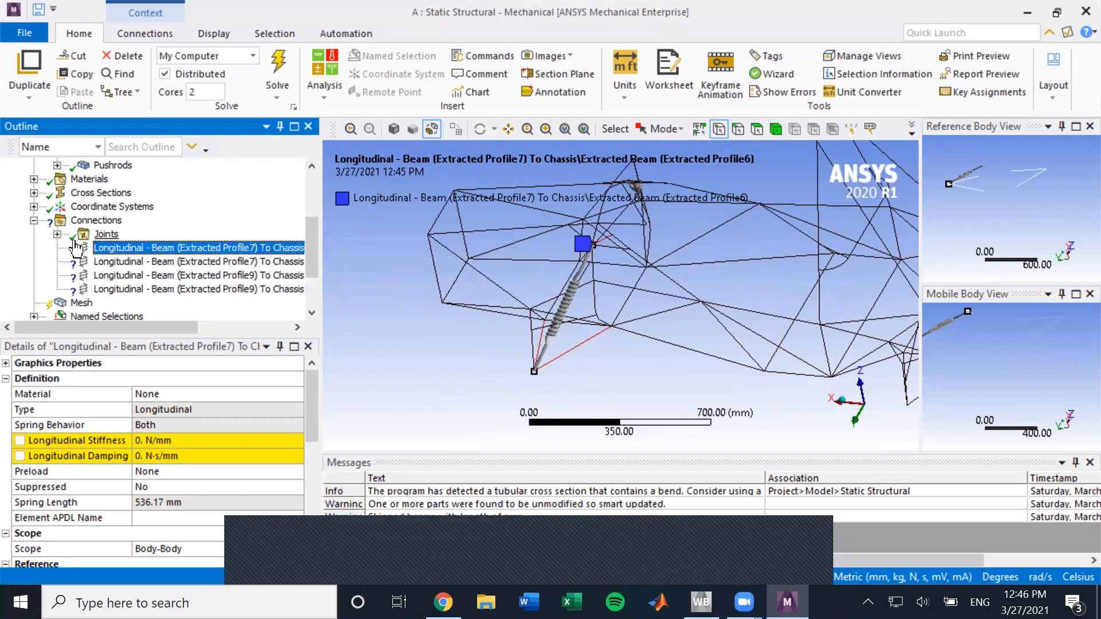
left_click(188, 438)
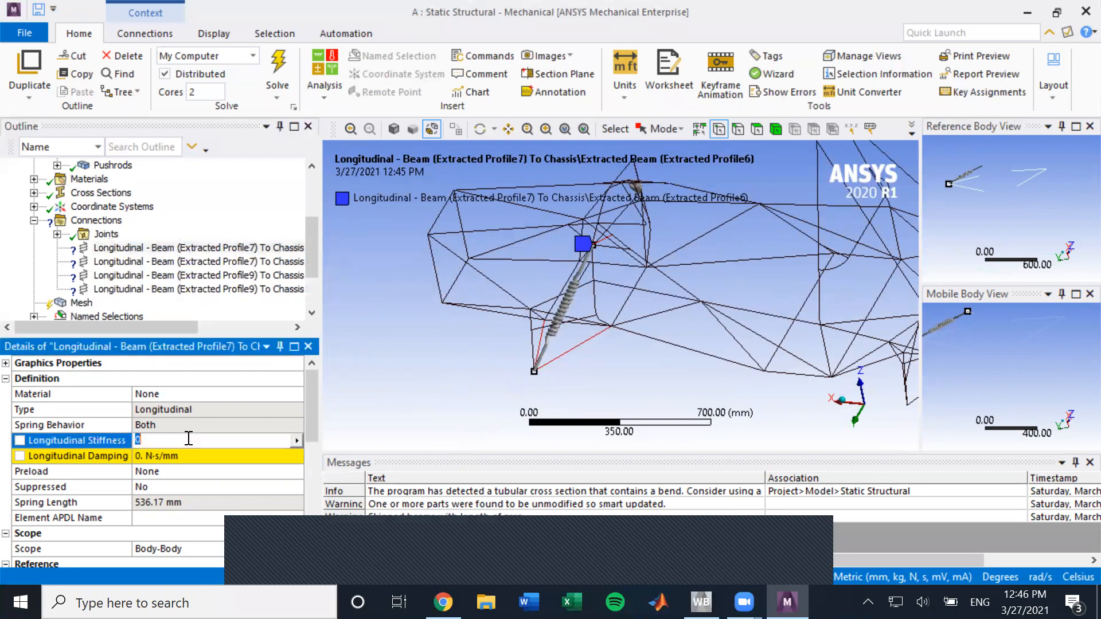
left_click(189, 459)
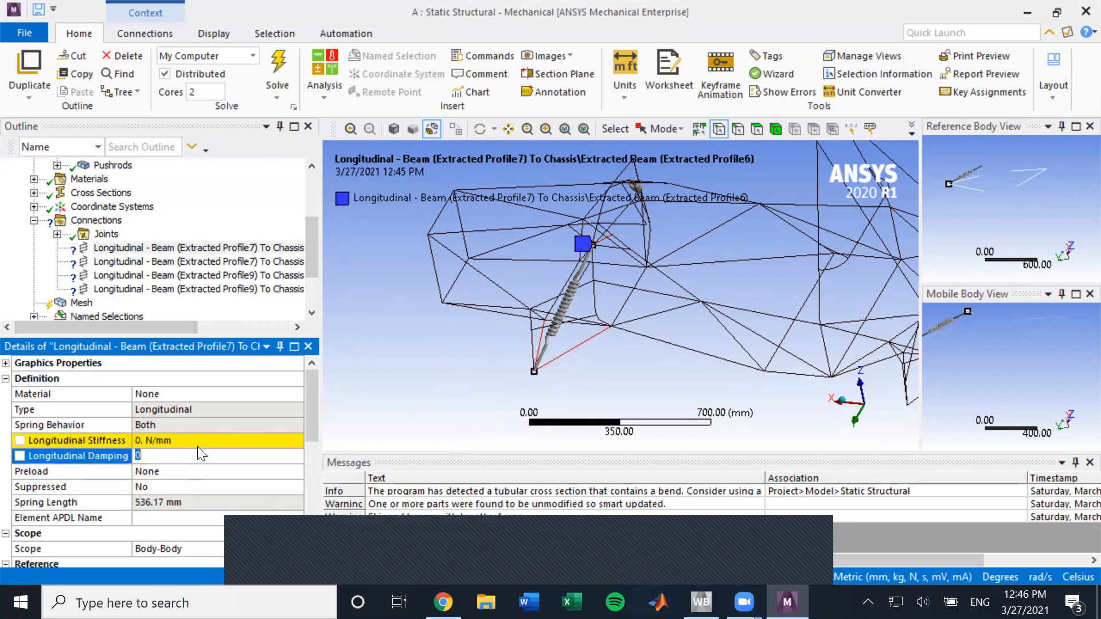
left_click(198, 443)
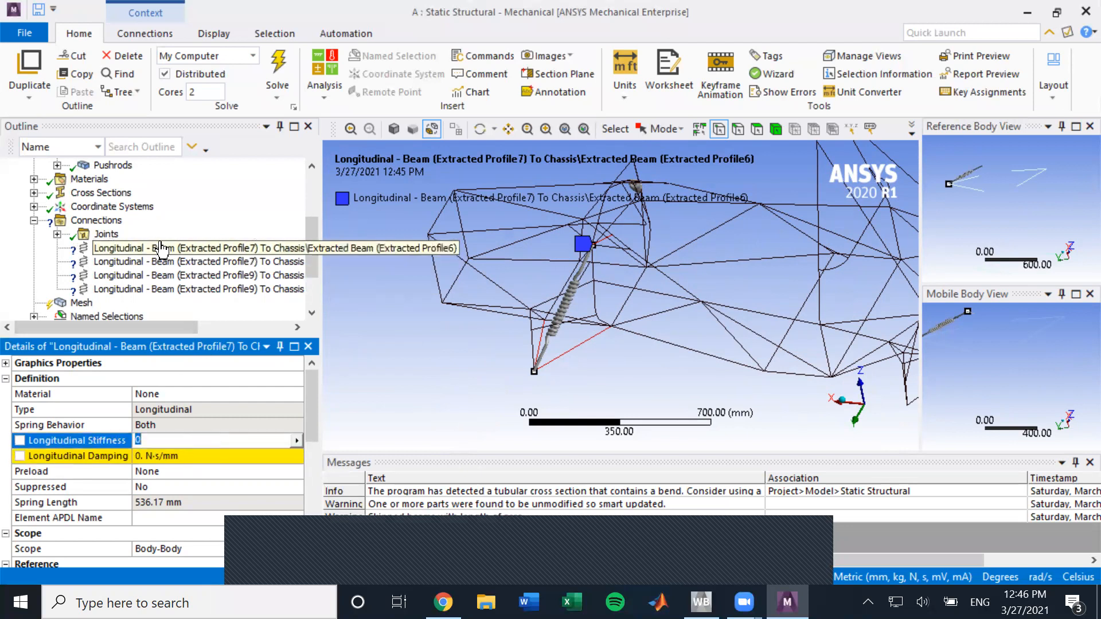
left_click(152, 248)
left_click(200, 439)
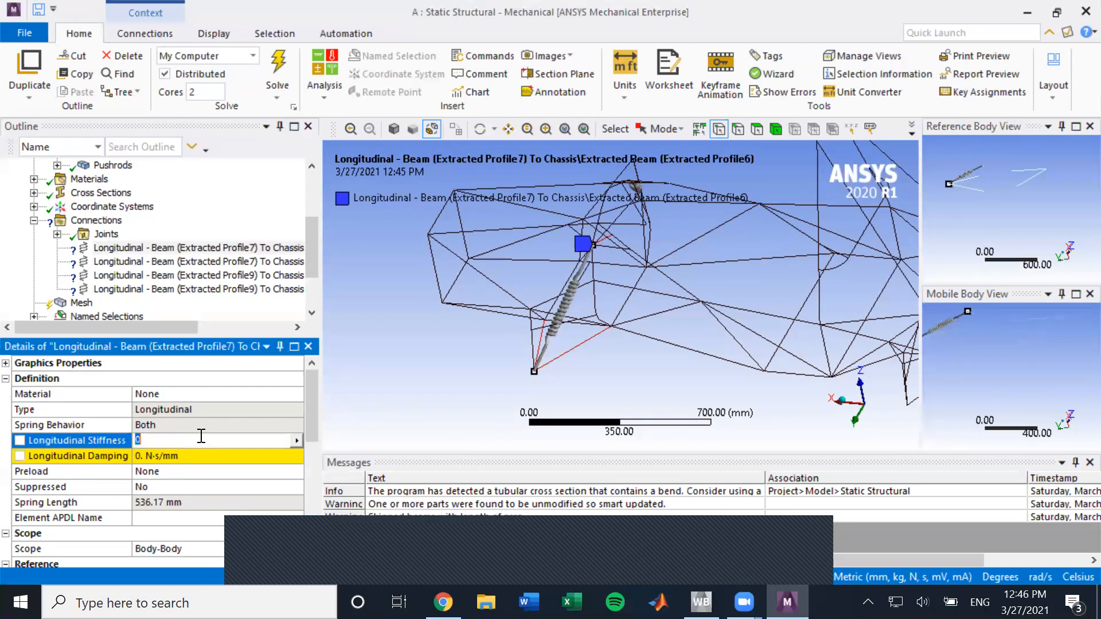
type("20000")
key("Return")
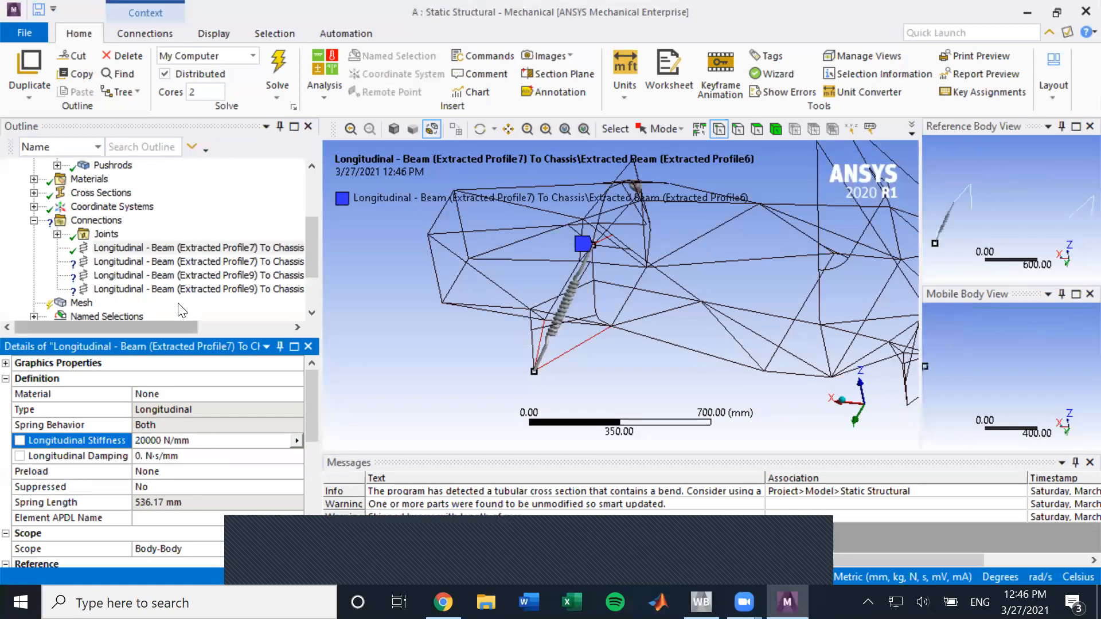
- Give the second front spring a longitudinal stiffness of 20000 N/mm
left_click(199, 262)
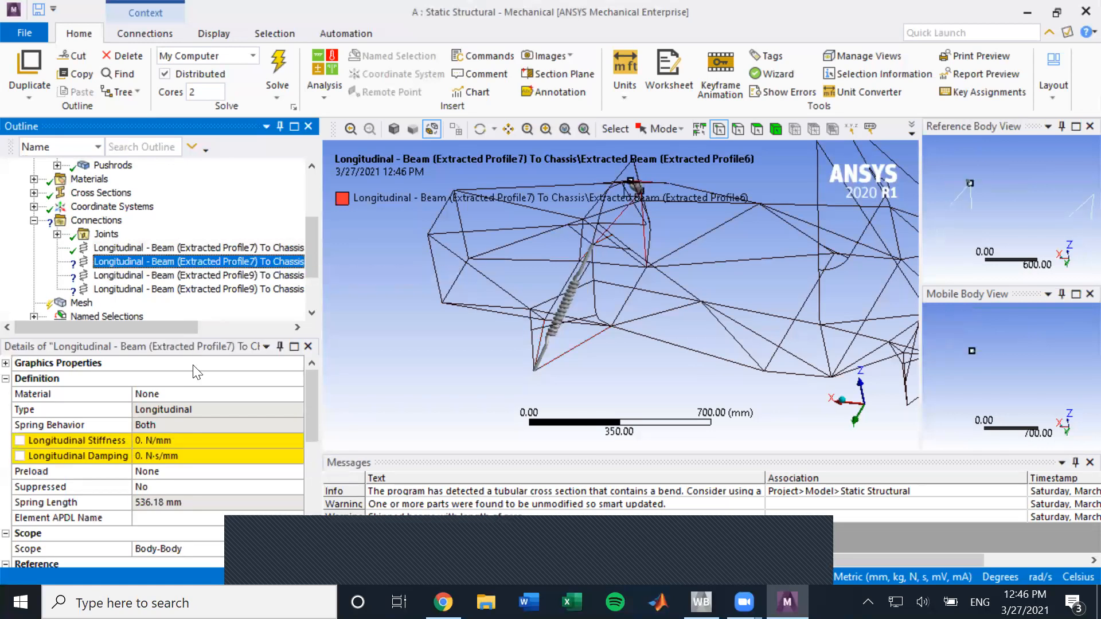
left_click(195, 440)
type("20000")
key("Return")
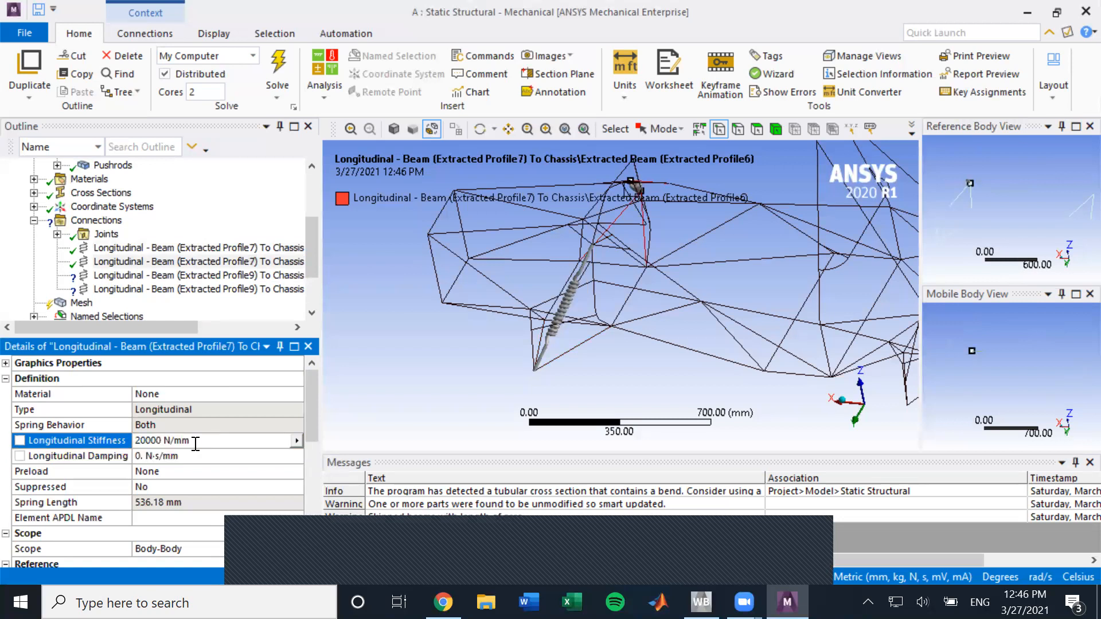
- Set the third spring, the first of the two rear ones, to a longitudinal stiffness of 20000 N/mm
left_click(199, 275)
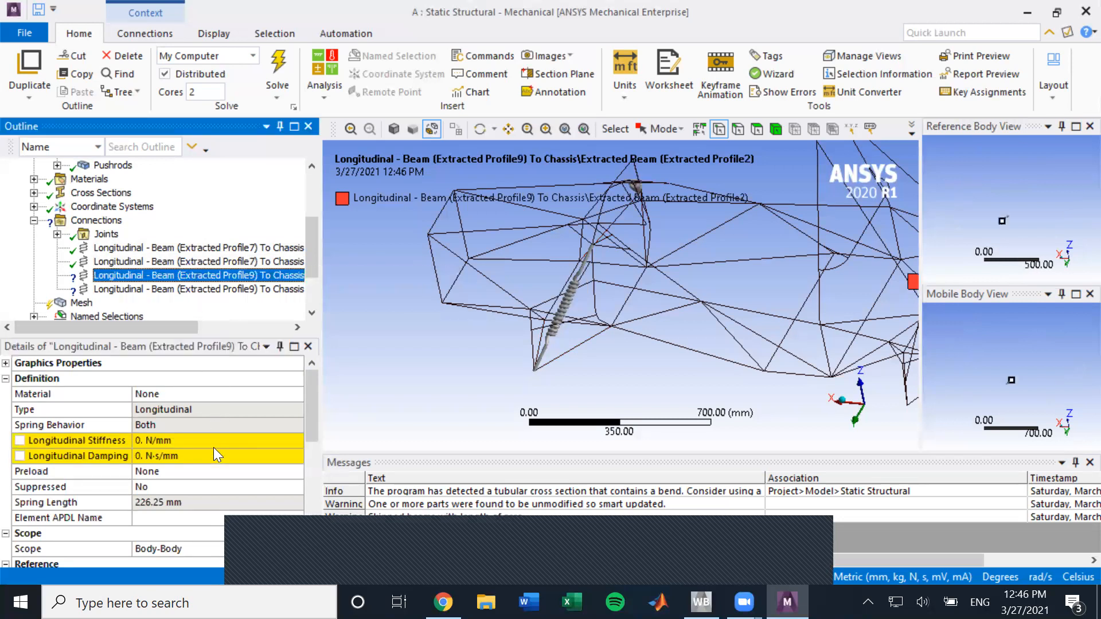
left_click(232, 446)
type("20000")
key("Return")
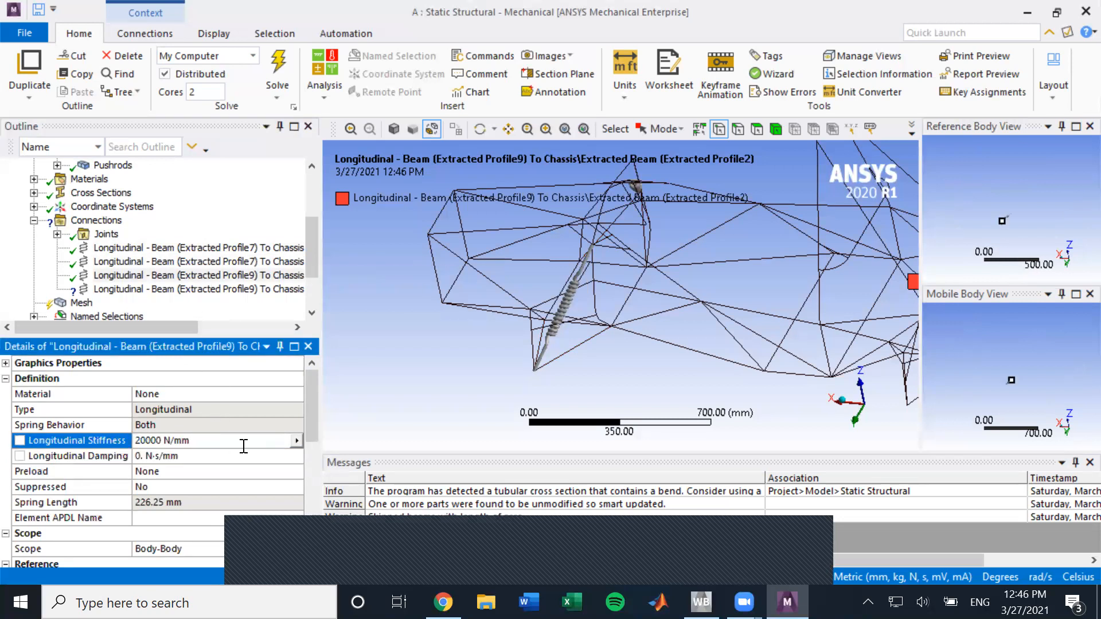
- Set the longitudinal stiffness of the fourth spring, the second rear one, to 20000 N/mm
left_click(200, 289)
left_click(163, 440)
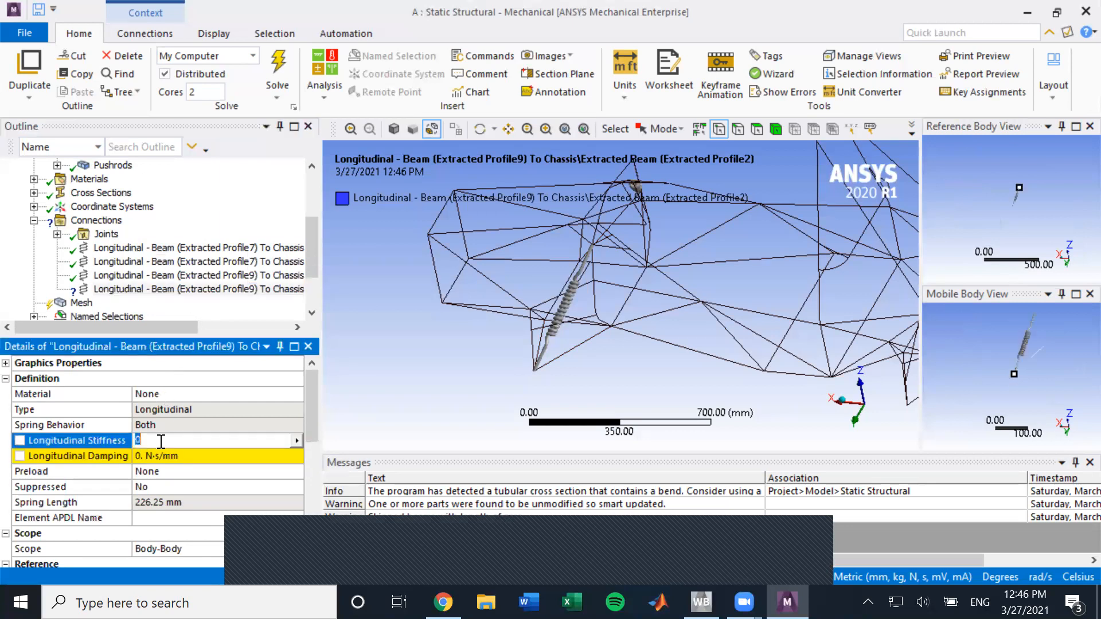
key("Return")
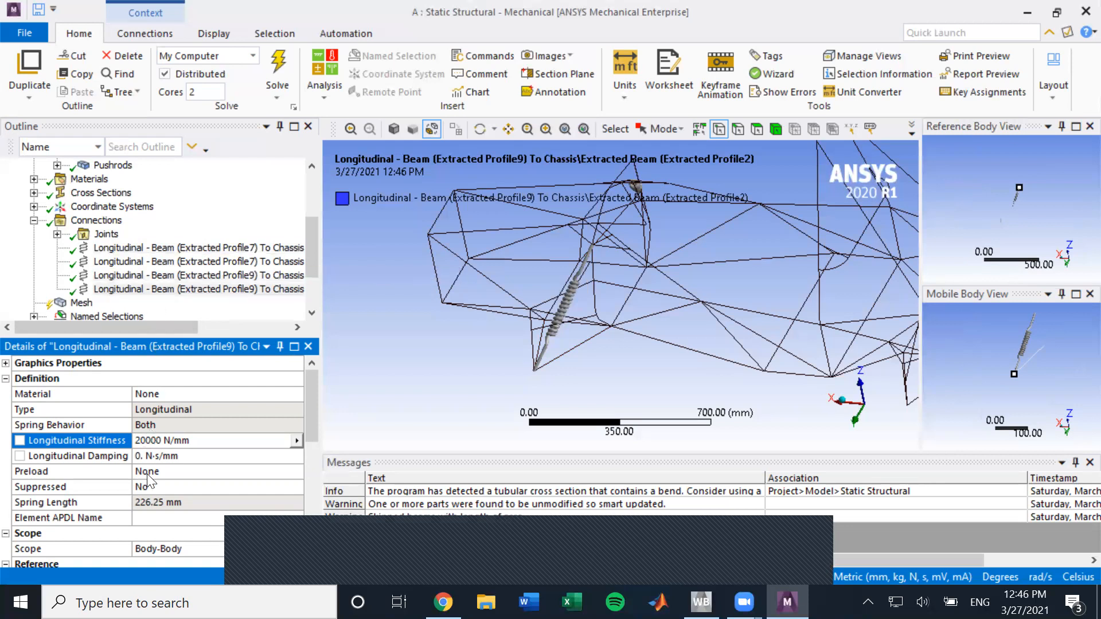
left_click(157, 456)
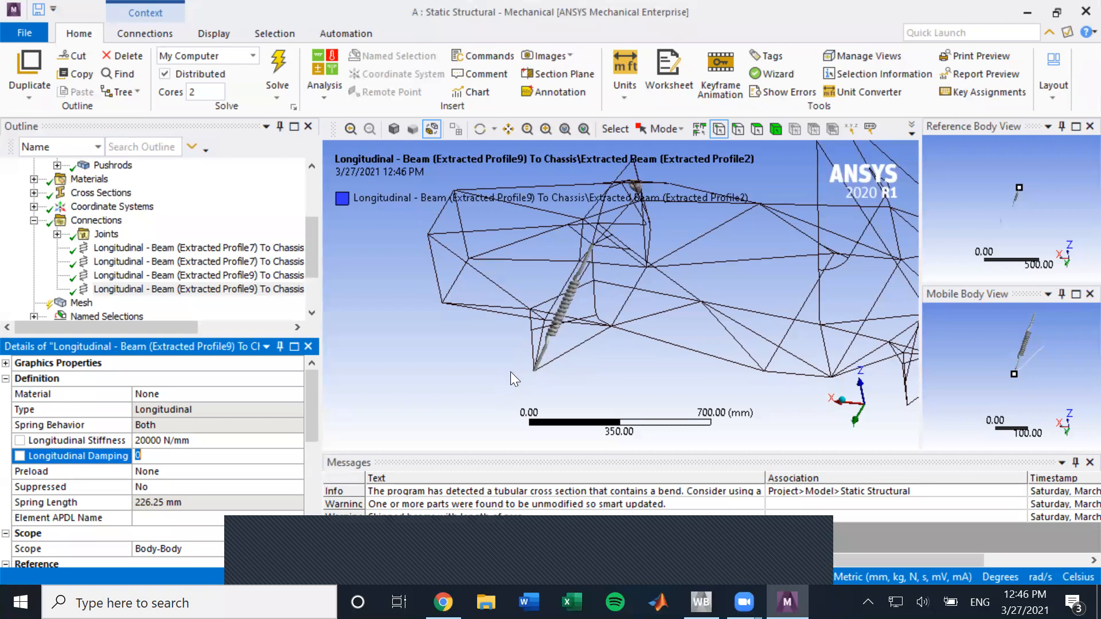
- Collapse the Connections and Geometry branches and insert a Sizing control under Mesh
left_click(34, 221)
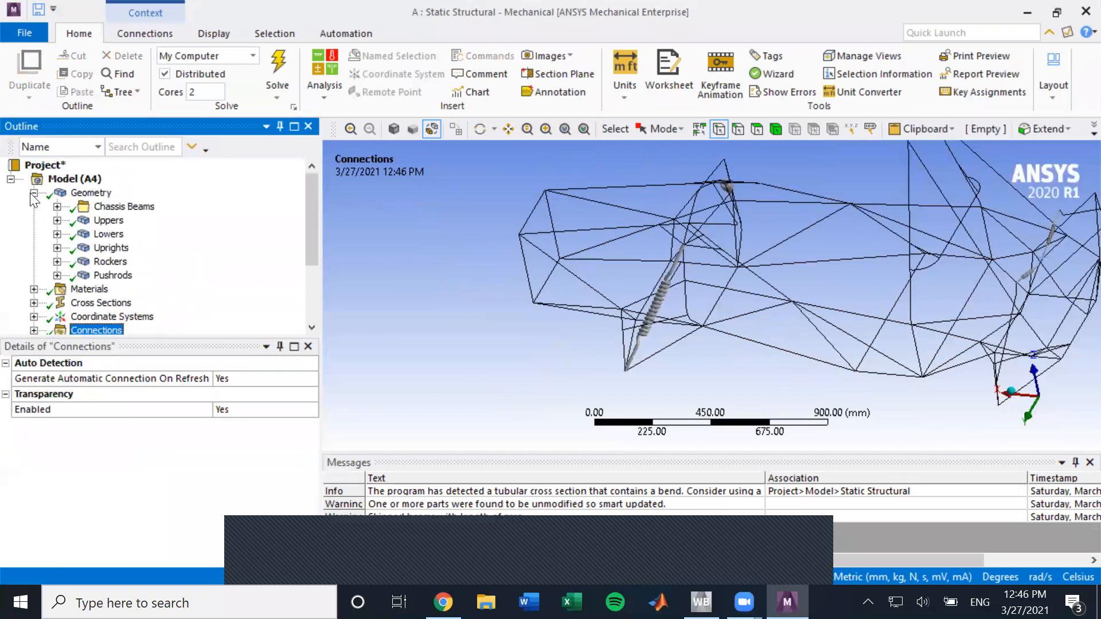
left_click(33, 193)
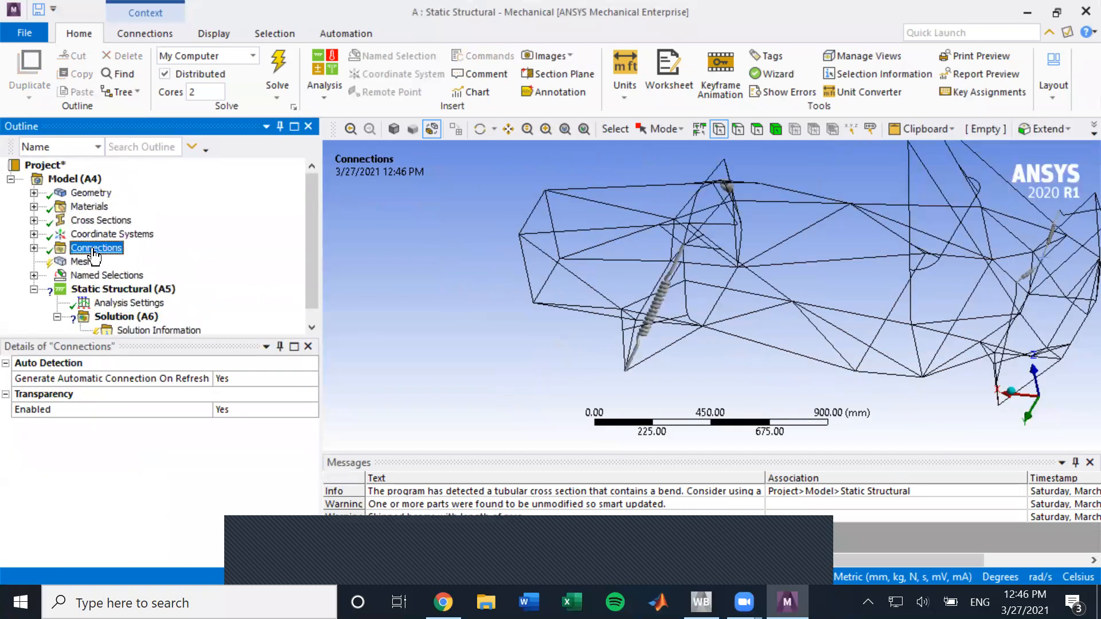
left_click(83, 265)
right_click(85, 266)
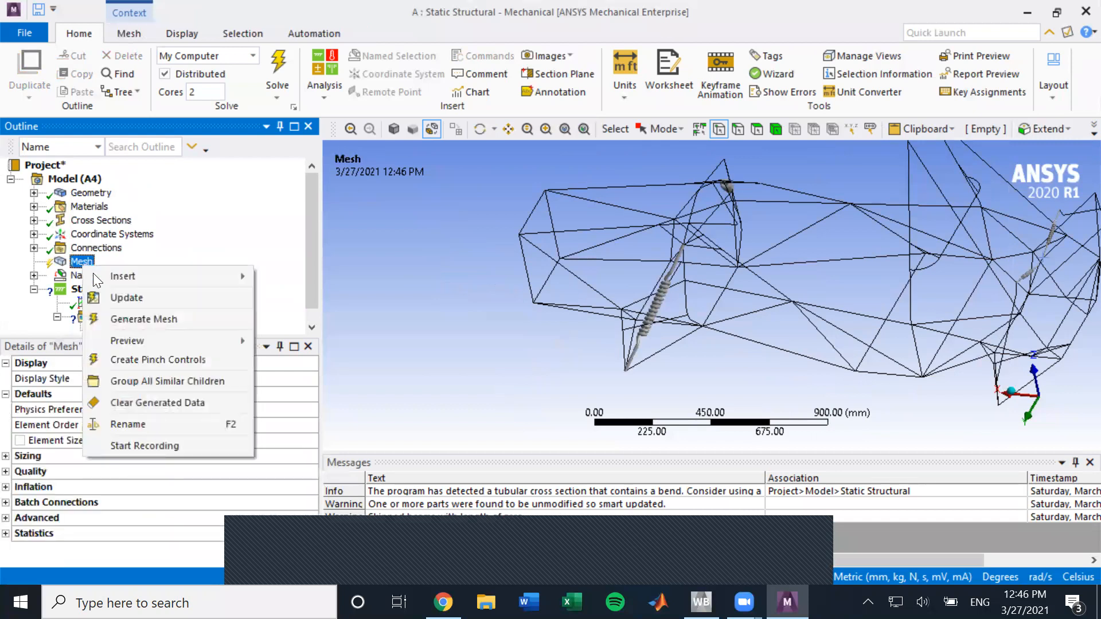
mouse_move(132, 276)
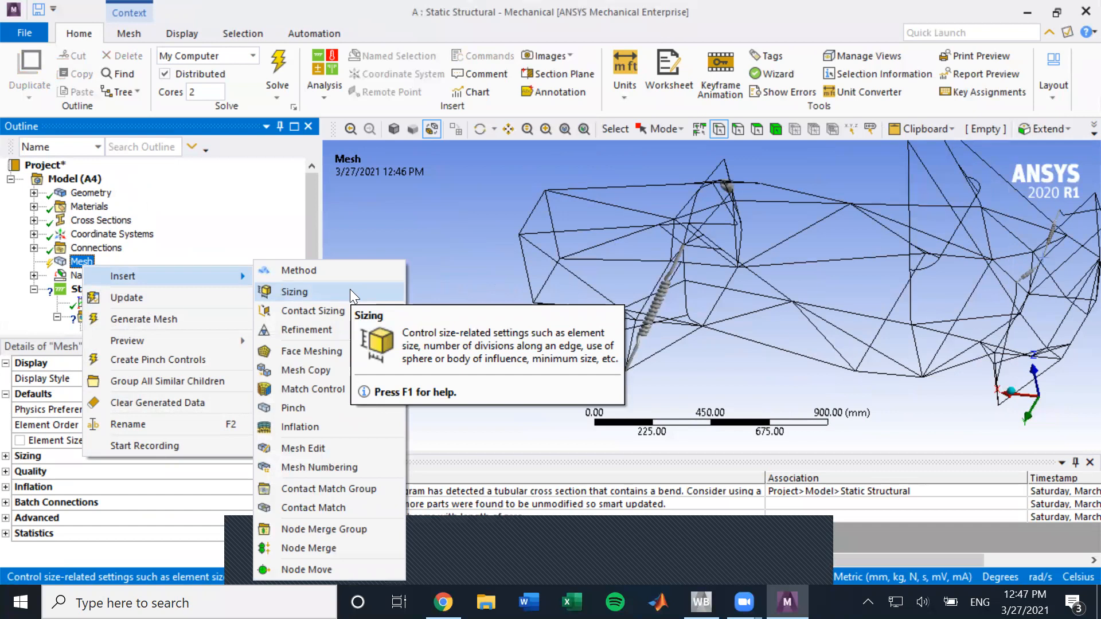
left_click(349, 291)
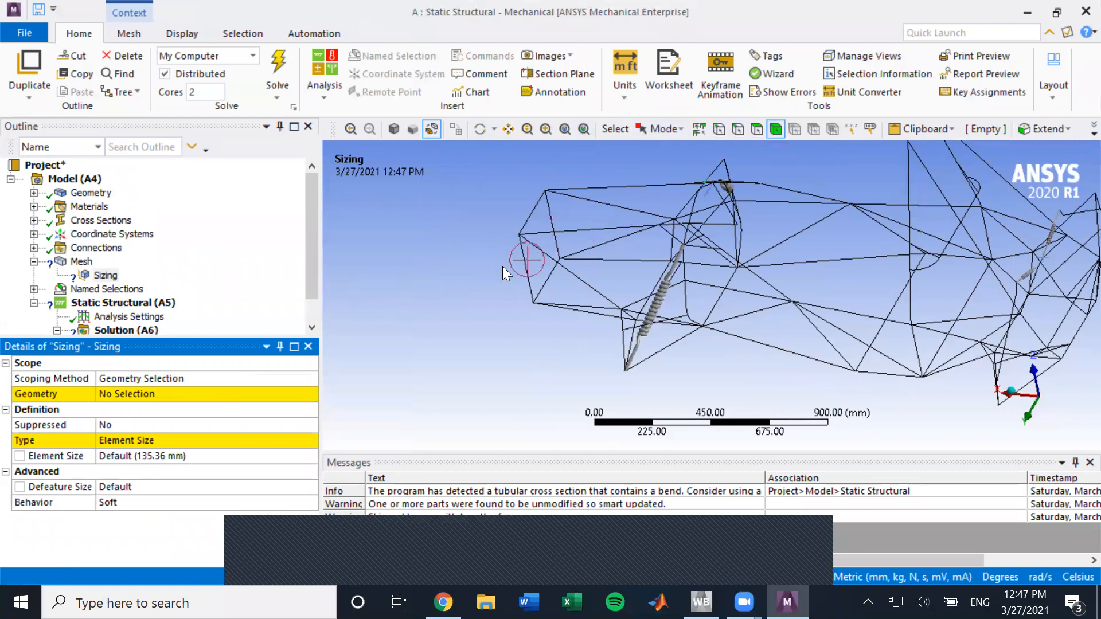
- Scope the mesh sizing control to all 150 bodies of the model and check its coverage of the whole frame
scroll(592, 292, "down", 5)
left_click(676, 268)
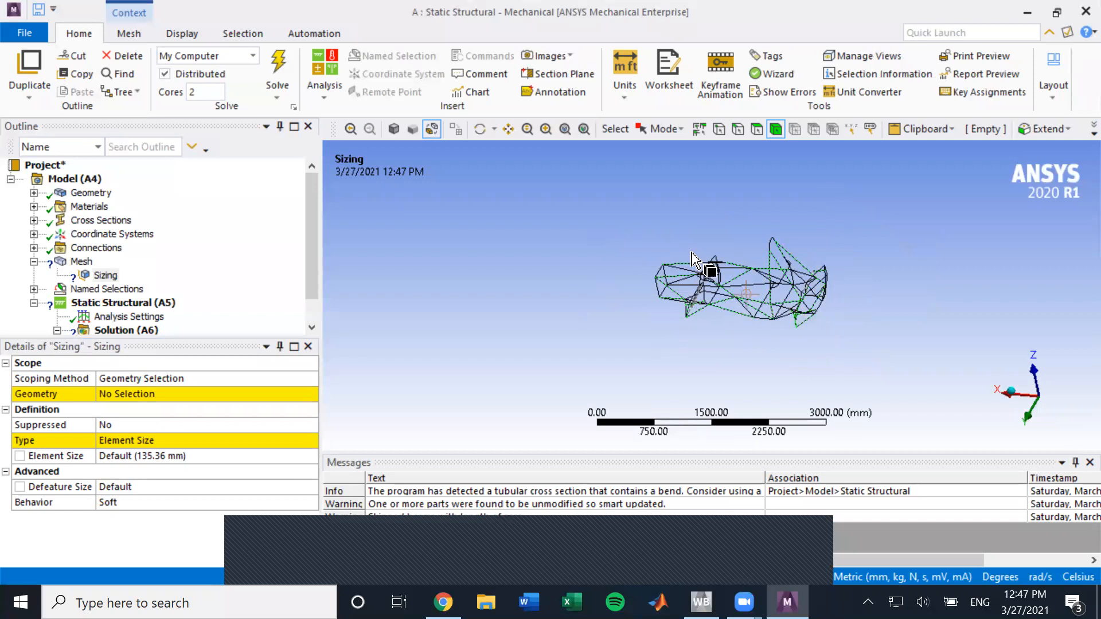
scroll(644, 310, "up", 4)
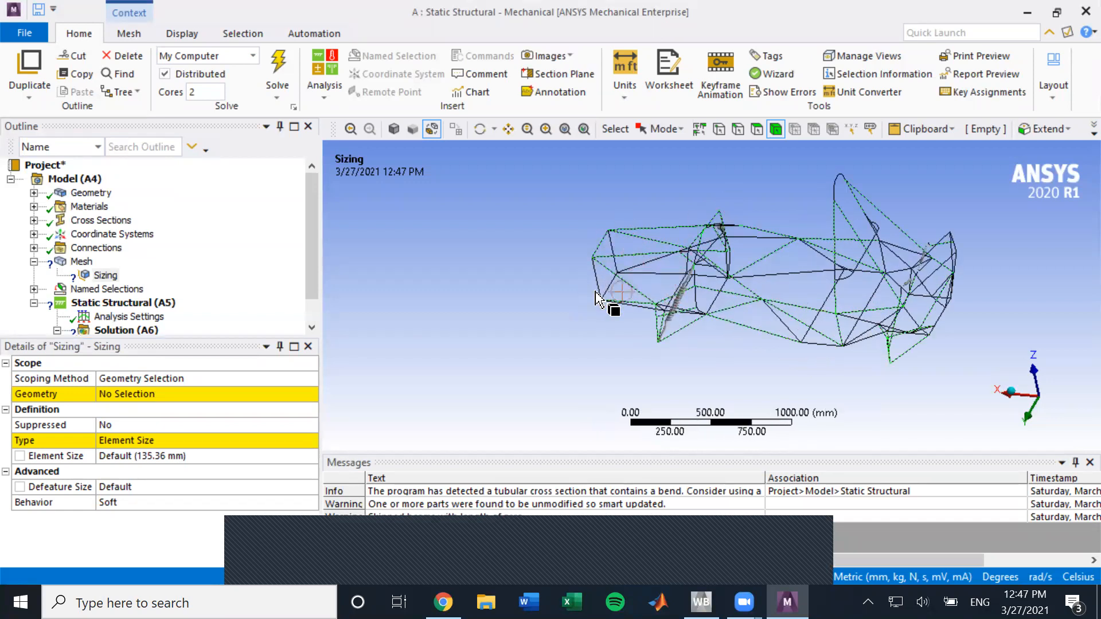
left_click(624, 280)
middle_click_drag(722, 342, 708, 341)
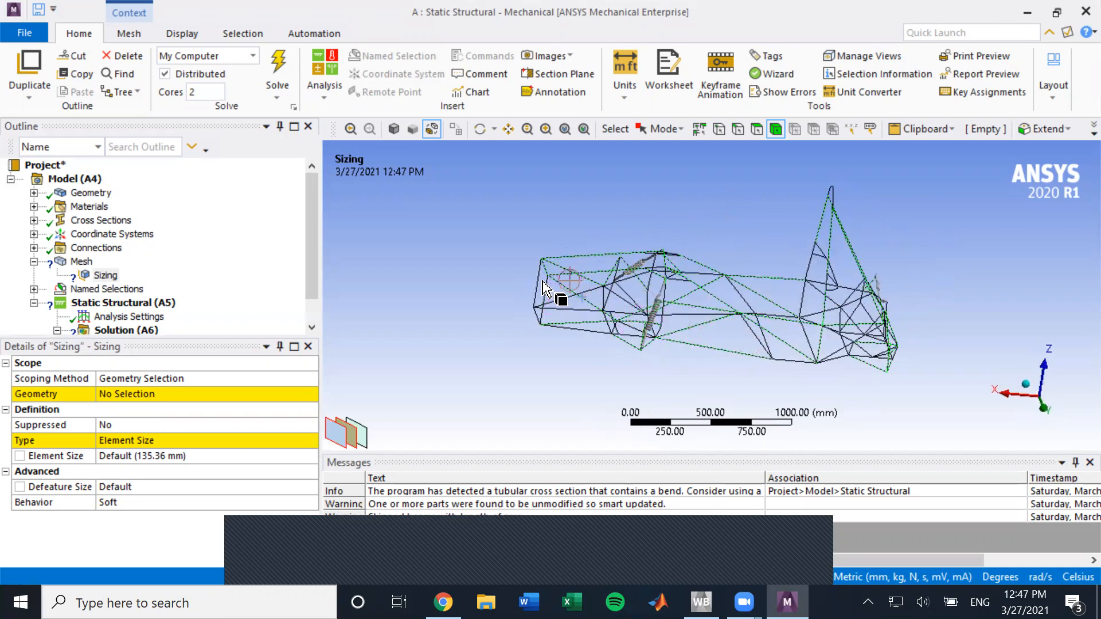
middle_click_drag(542, 315, 552, 366)
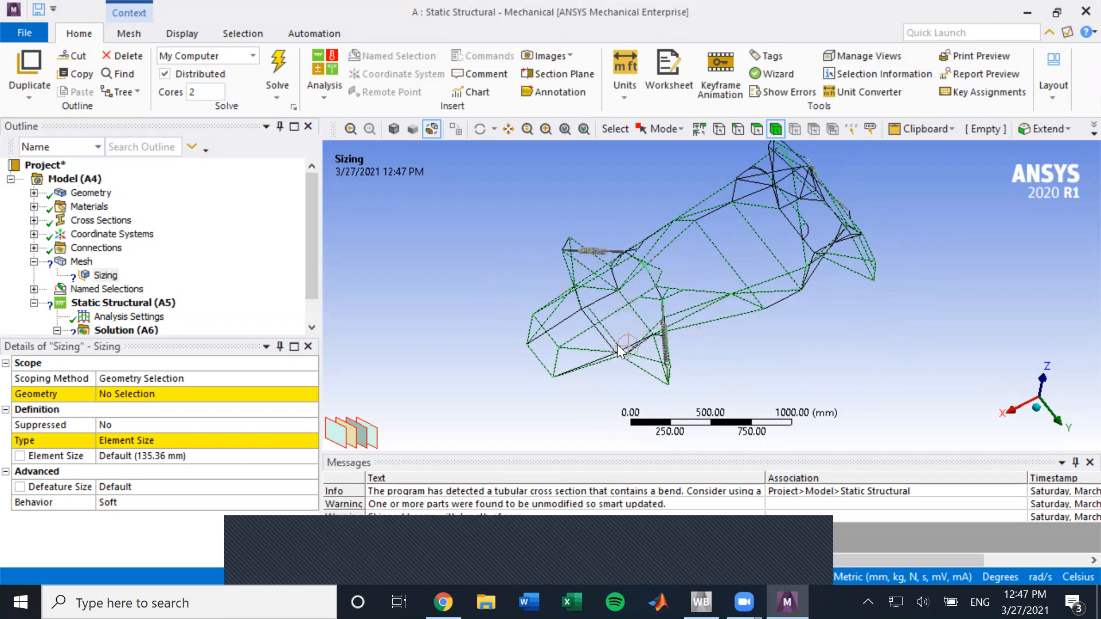
middle_click_drag(705, 339, 644, 315)
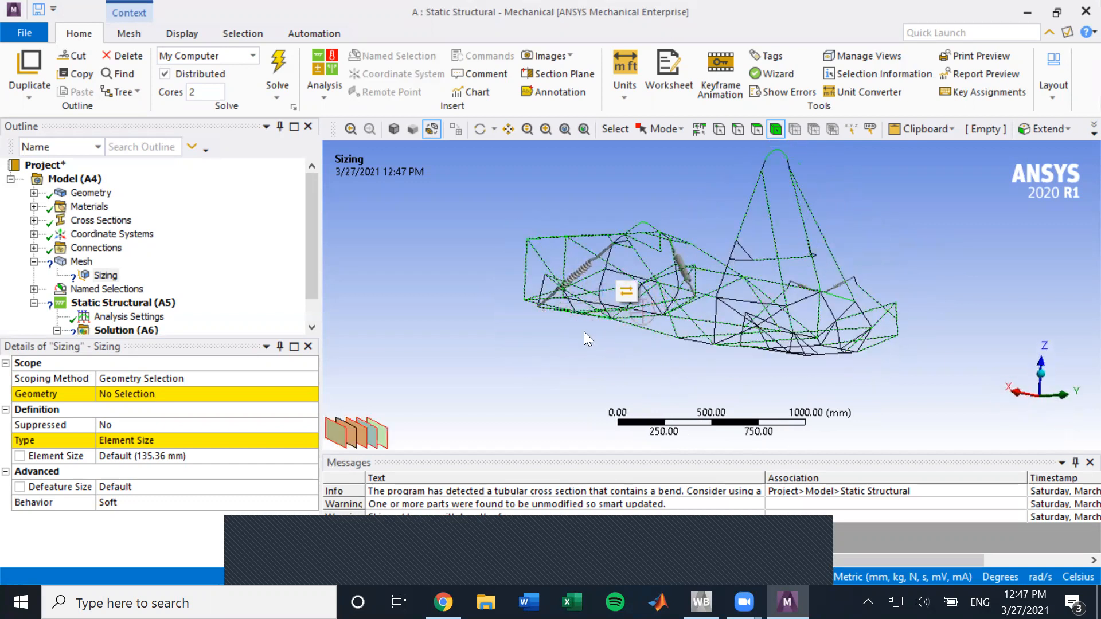
scroll(584, 331, "up", 5)
scroll(557, 364, "down", 1)
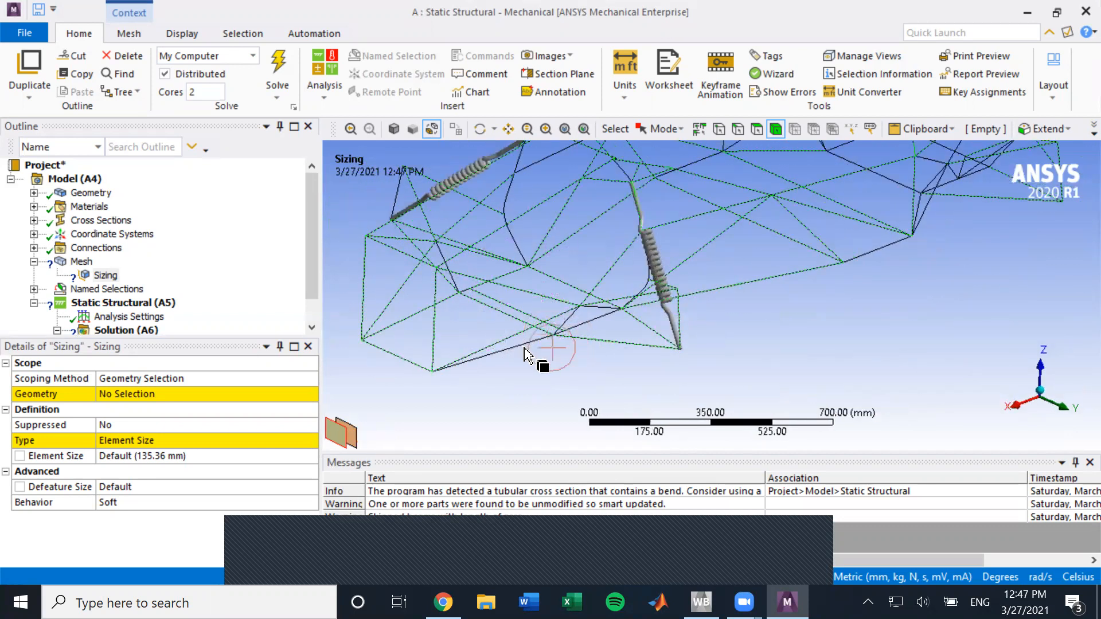
middle_click_drag(597, 369, 486, 344)
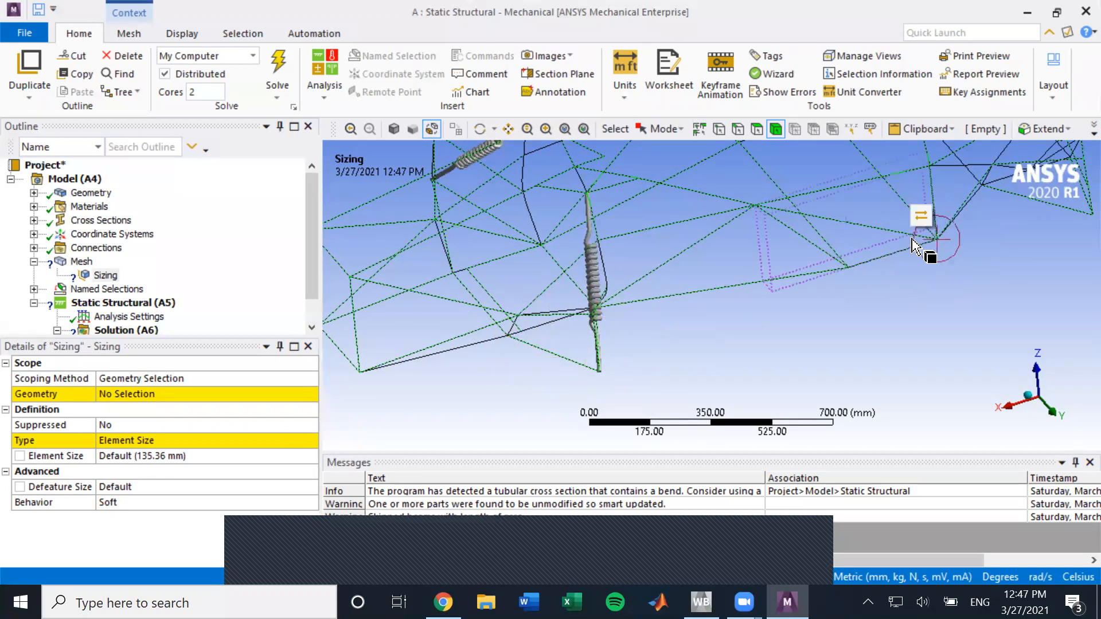
middle_click_drag(756, 317, 803, 259, "ctrl")
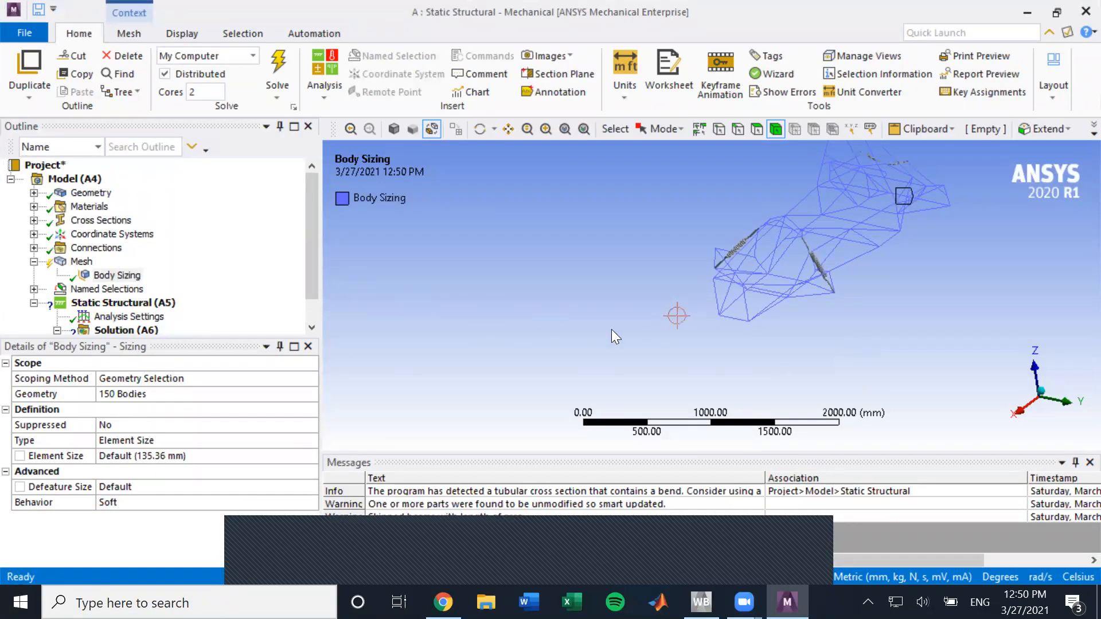
scroll(705, 287, "up", 3)
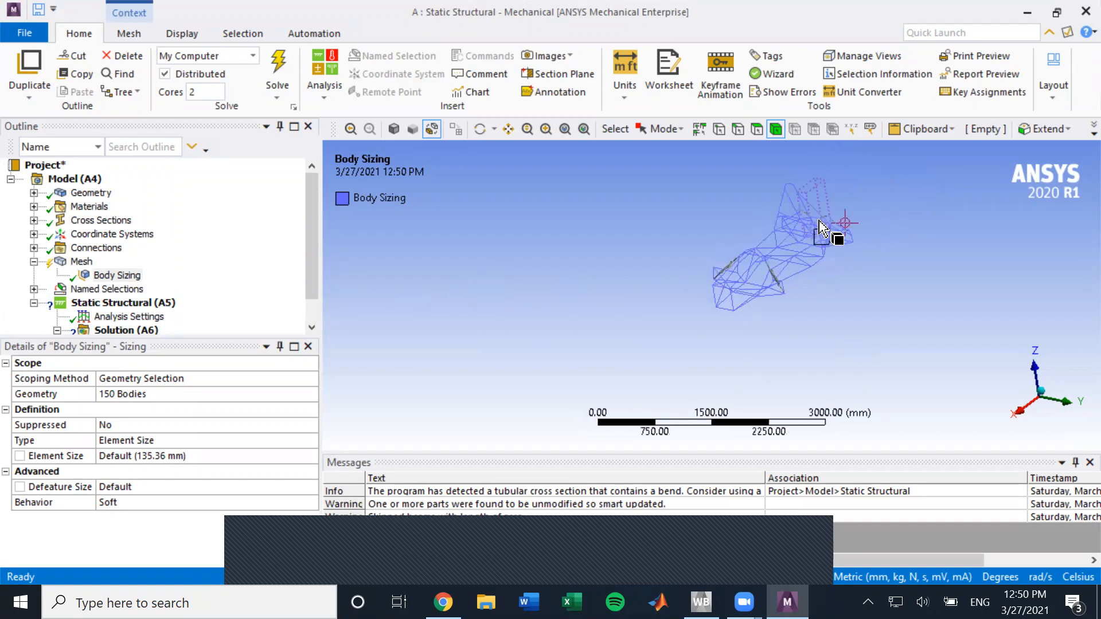
middle_click_drag(842, 275, 572, 321)
left_click(117, 275)
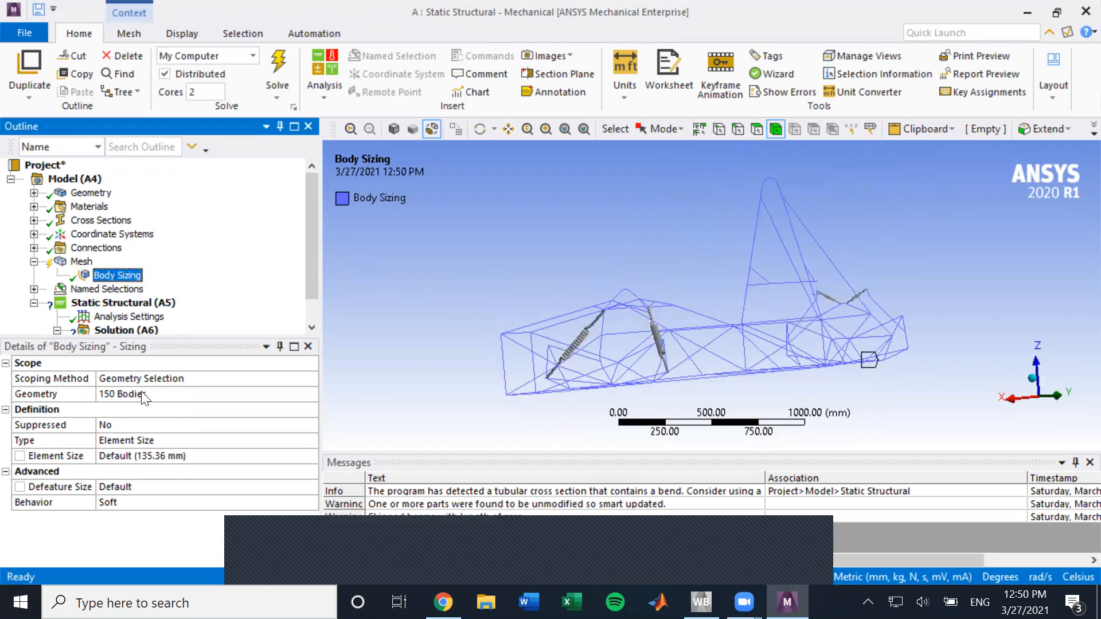
- Set the body sizing's element size to 50 mm for the 150 bodies and generate the mesh
left_click(162, 395)
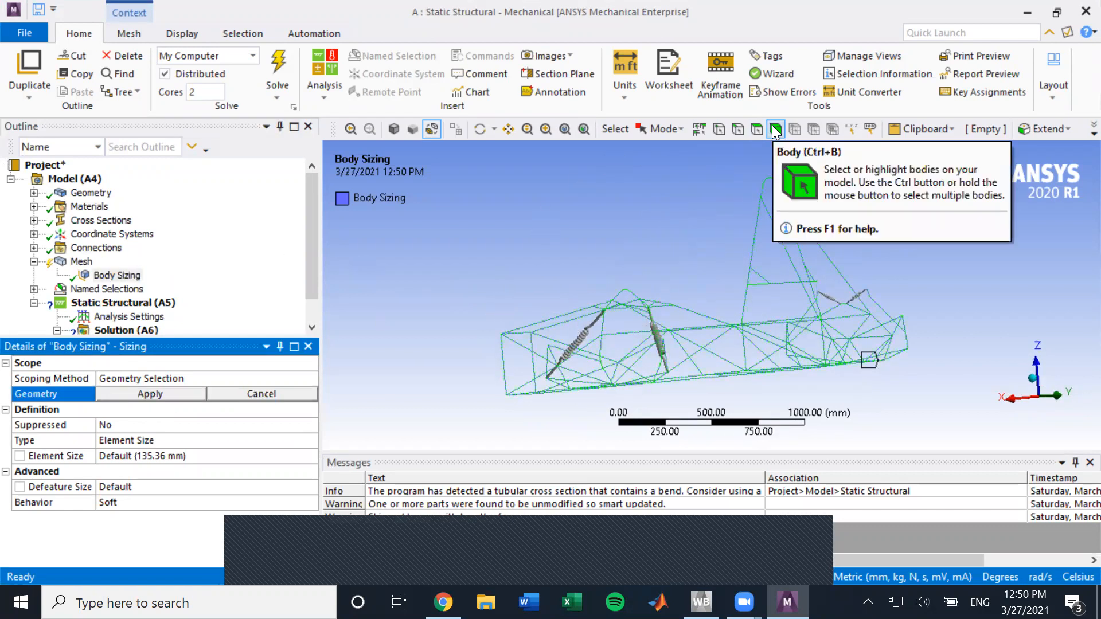
left_click(775, 130)
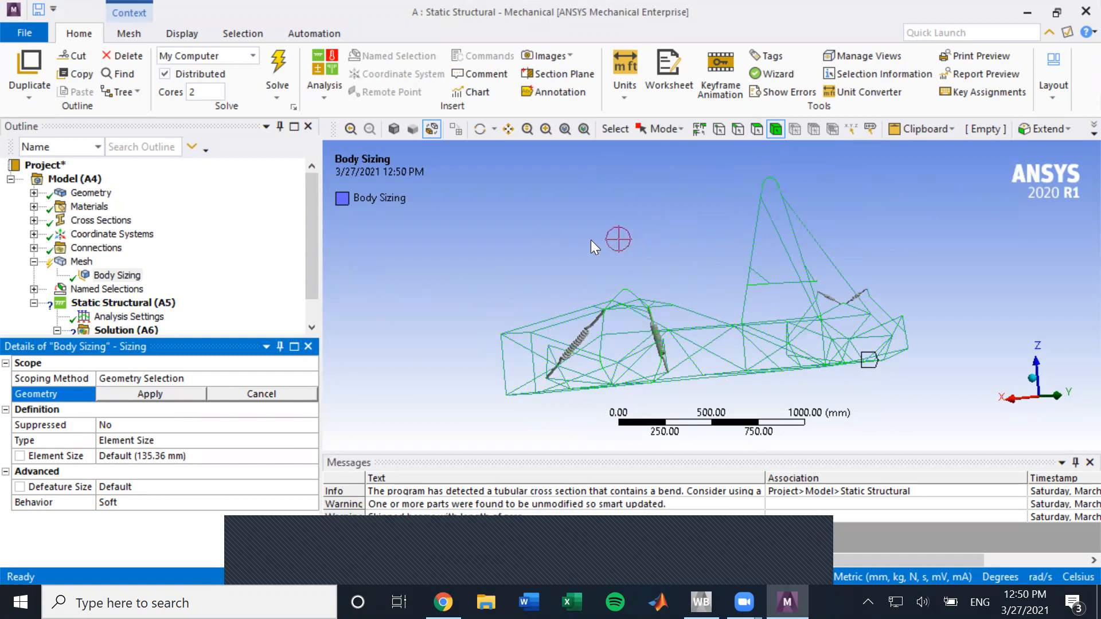
left_click(396, 297)
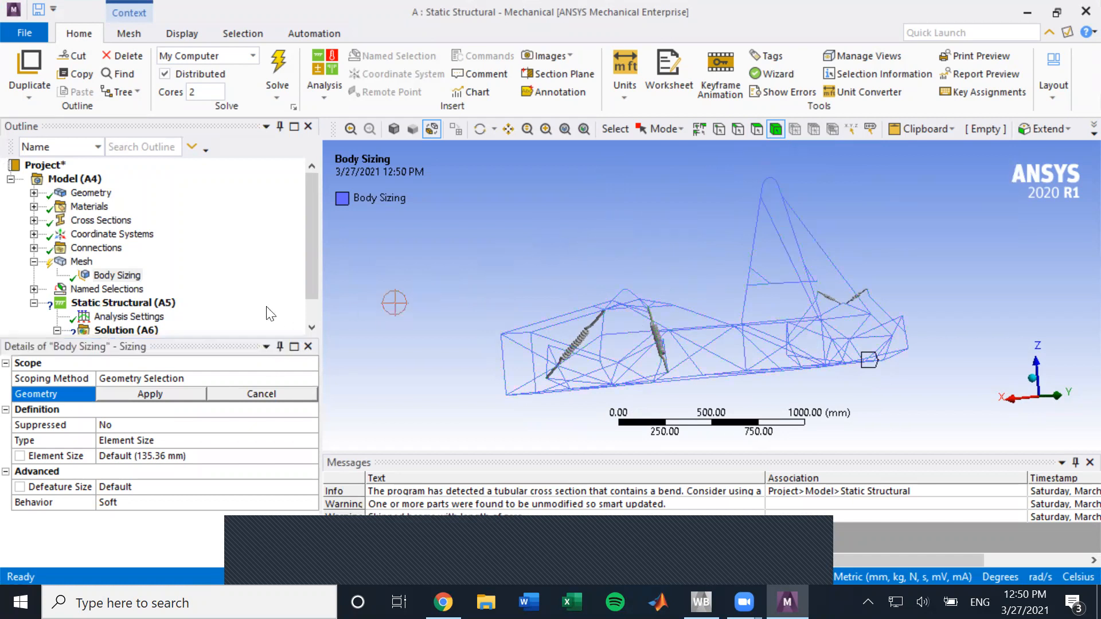
left_click(155, 455)
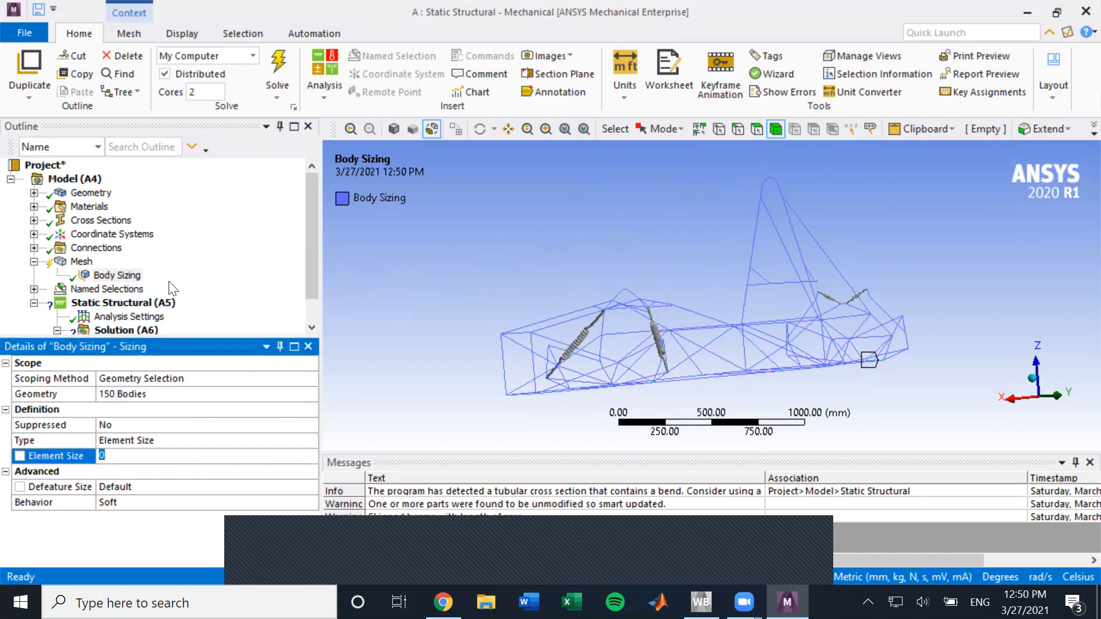
key("Return")
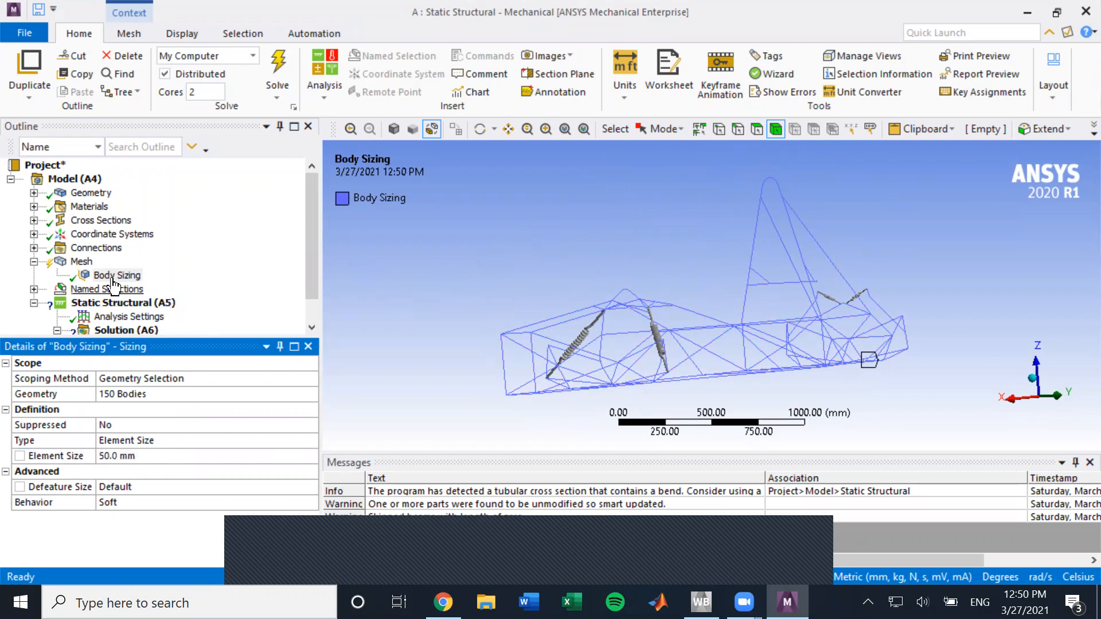
right_click(78, 261)
left_click(153, 296)
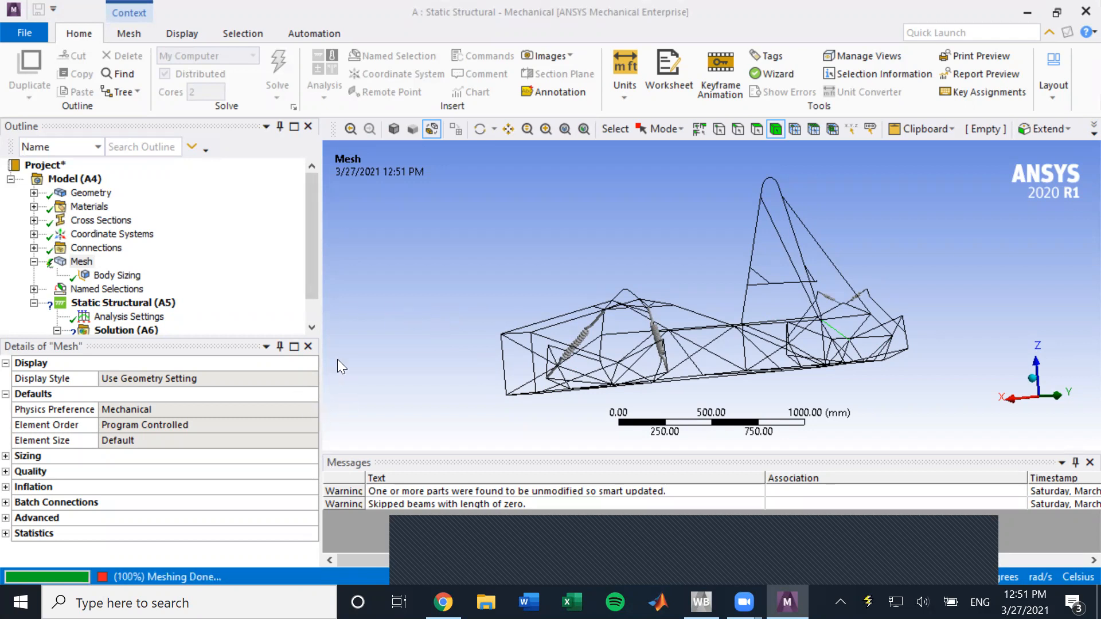
left_click_drag(444, 362, 489, 386)
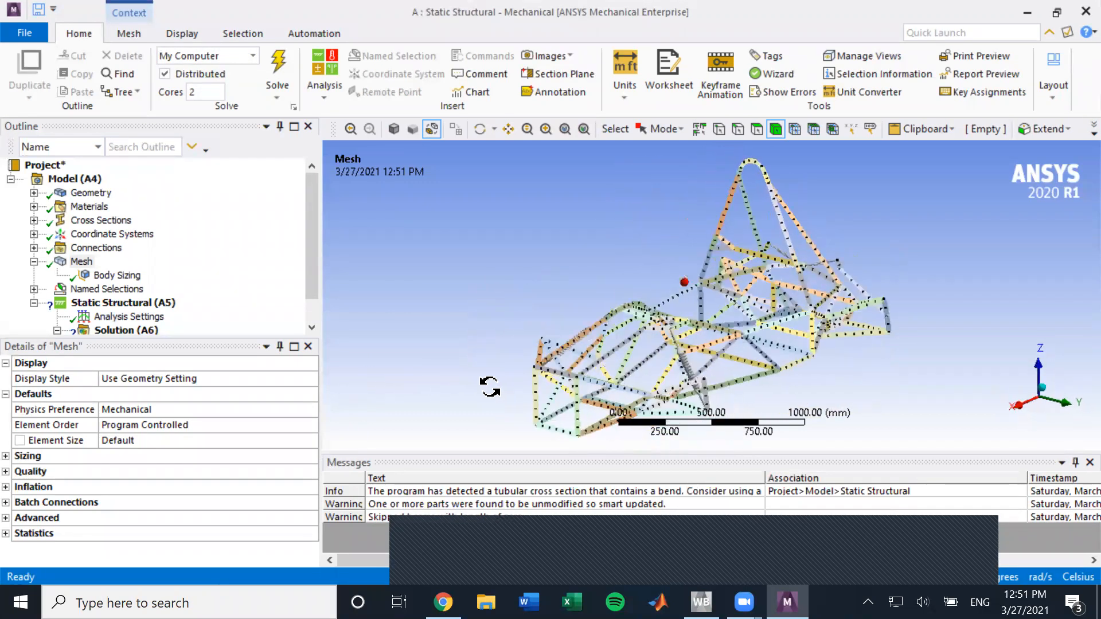
- Set the body sizing's element size to 75 mm and regenerate the mesh
left_click(116, 276)
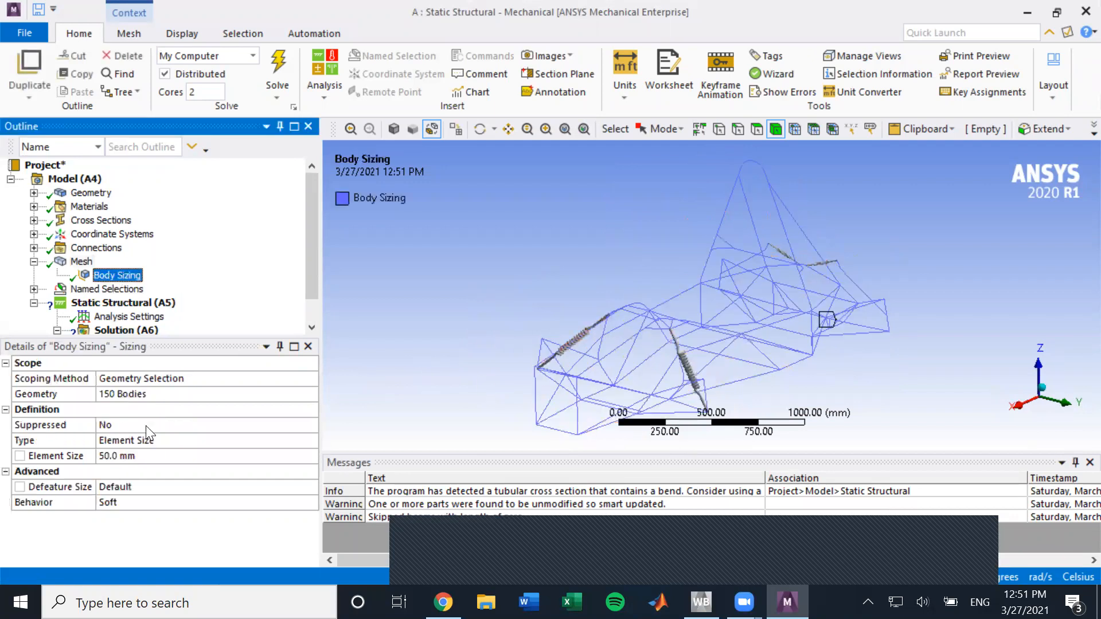
left_click(156, 454)
type("75")
key("Return")
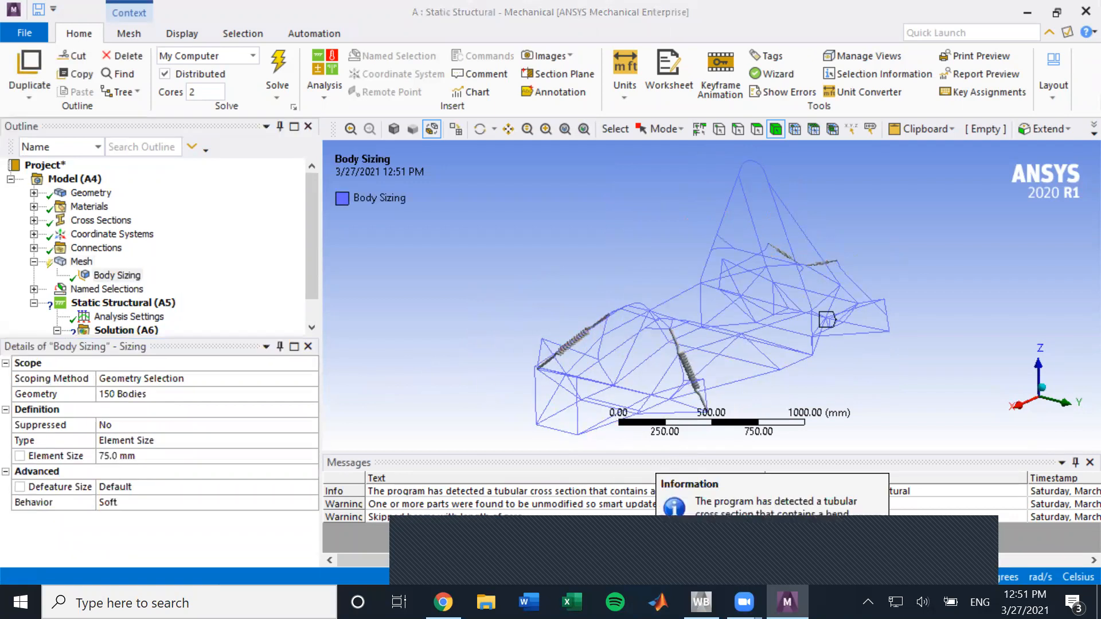
left_click(81, 261)
right_click(81, 261)
left_click(159, 313)
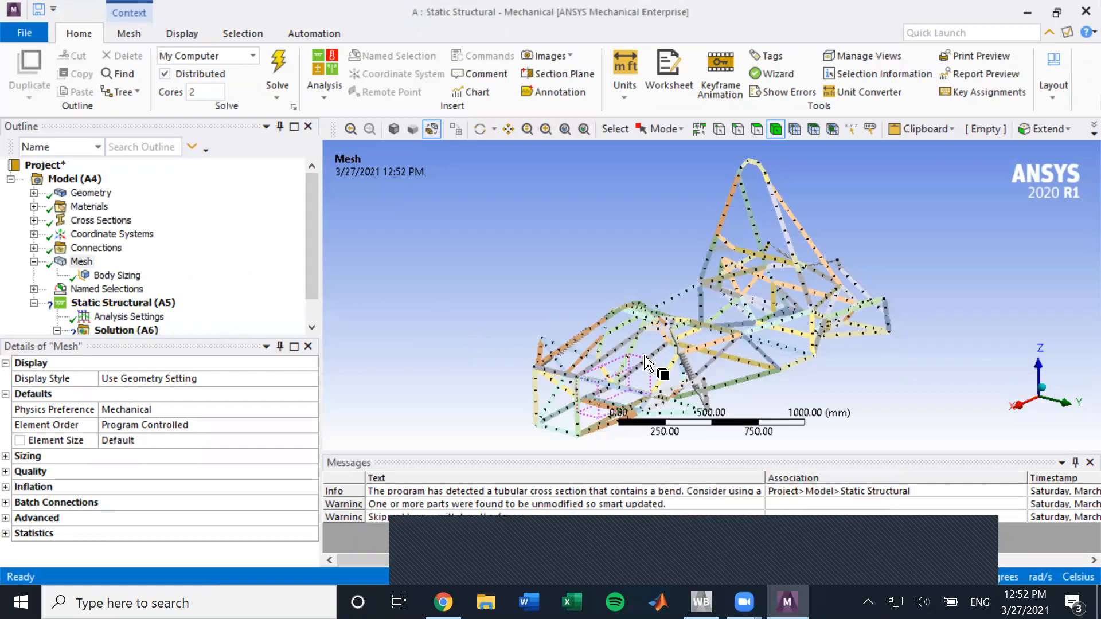
- Collapse the Mesh branch and insert two Remote Force loads under Static Structural
scroll(155, 298, "down", 1)
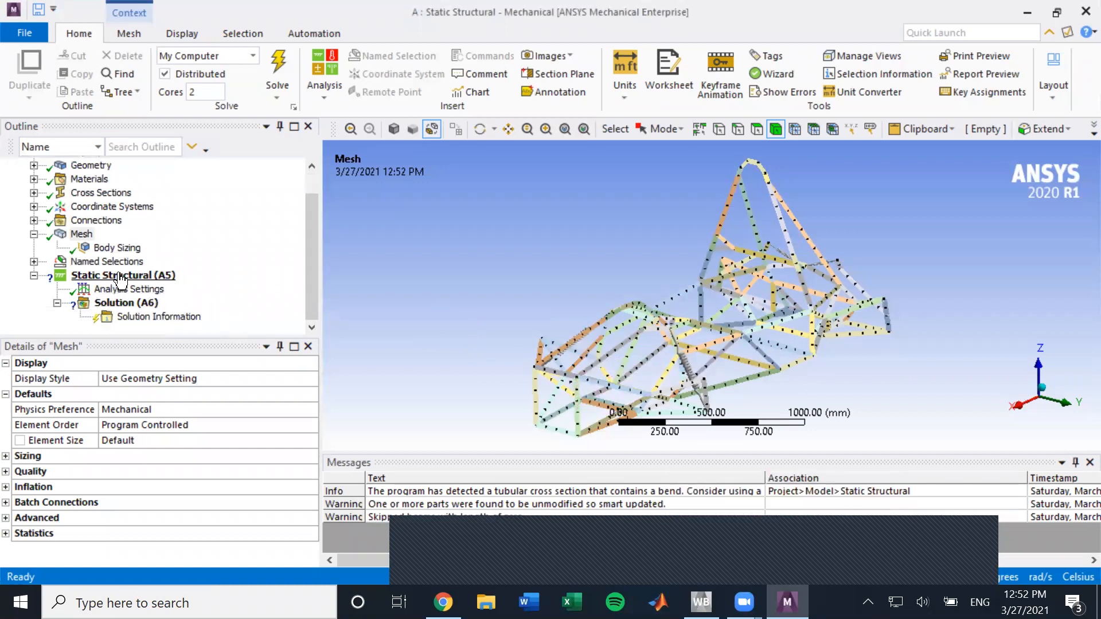
left_click(122, 275)
left_click(33, 235)
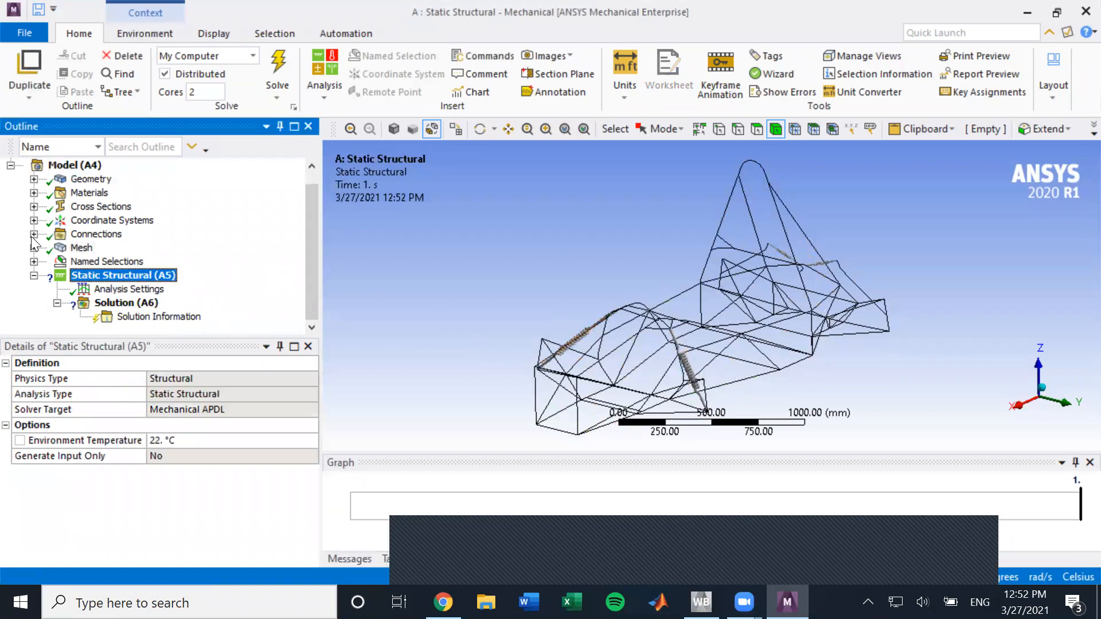
right_click(136, 277)
mouse_move(152, 285)
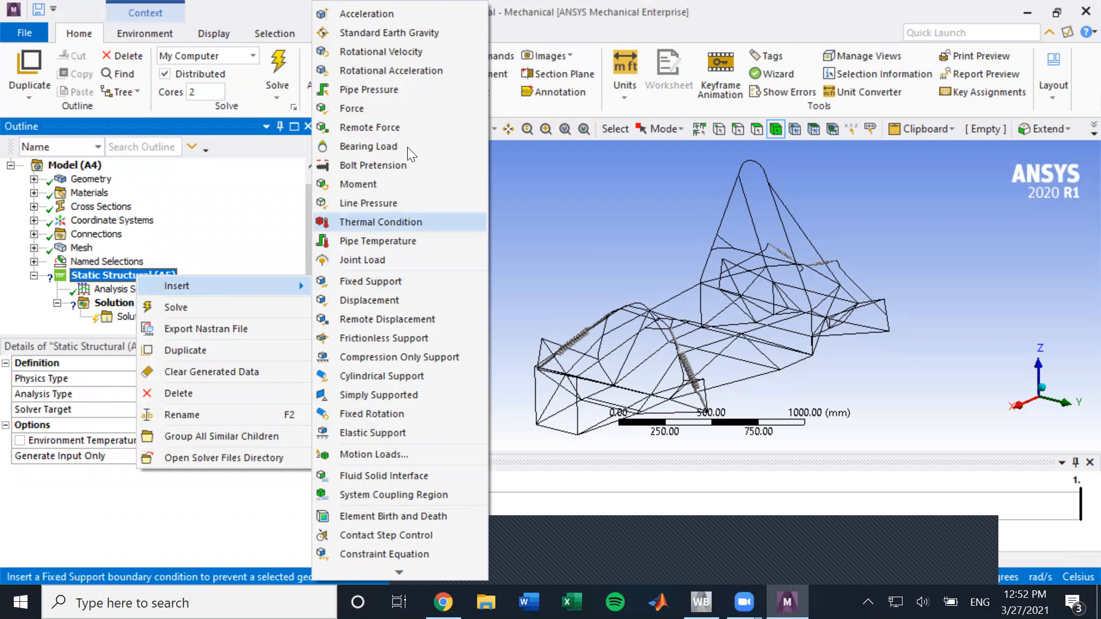
left_click(409, 126)
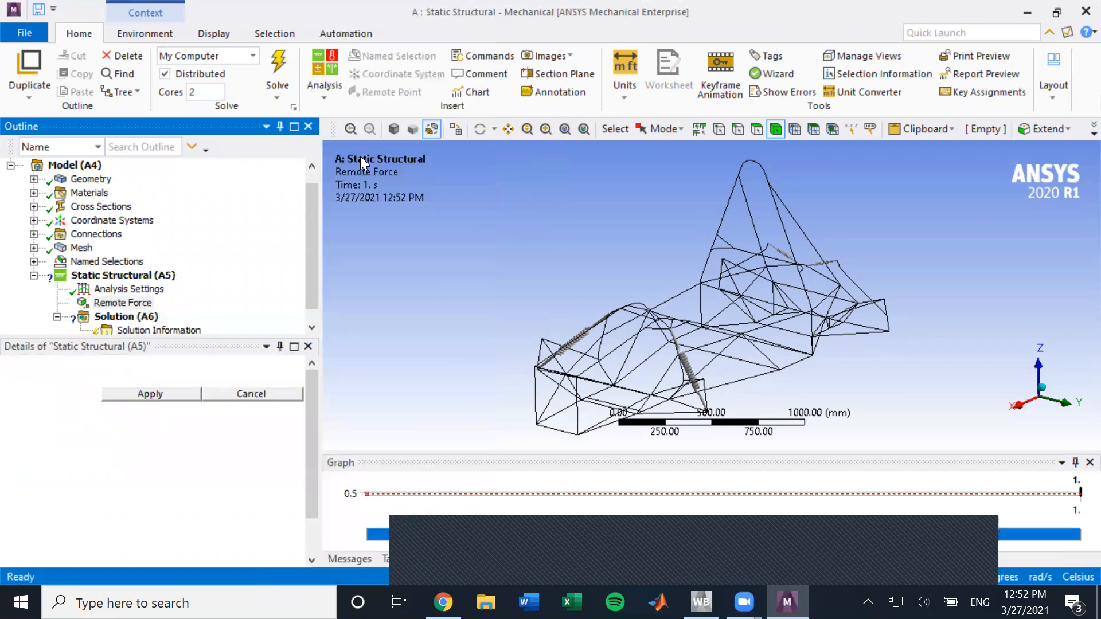
right_click(131, 277)
mouse_move(182, 286)
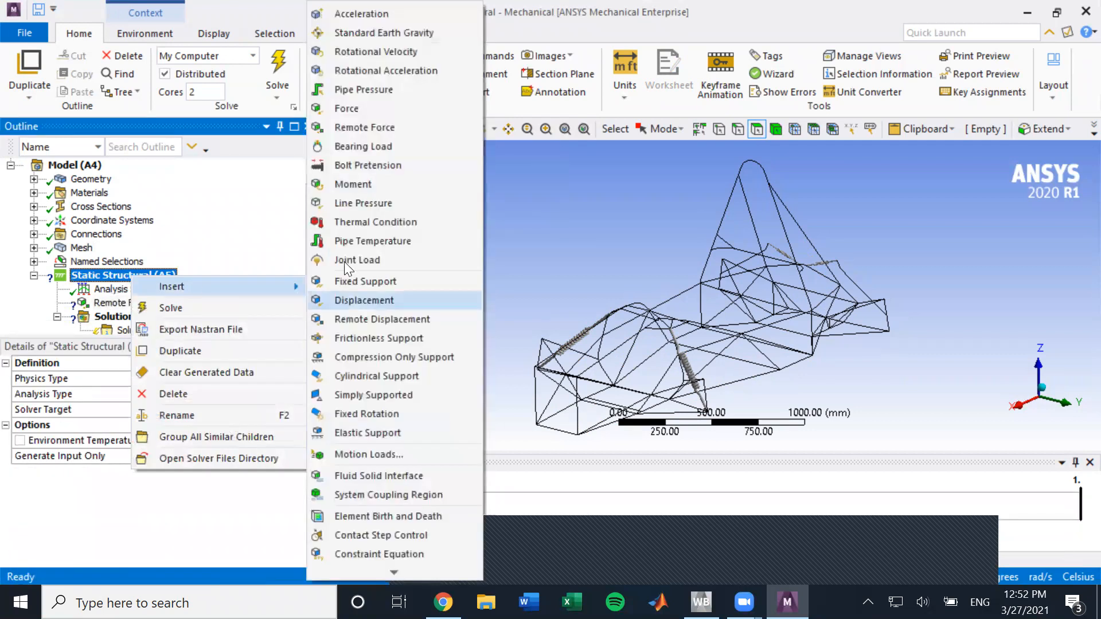
left_click(407, 127)
- Scope the first remote force to the two upright edges at the outer end of the front spring on the positive Y side
middle_click_drag(532, 360, 552, 343)
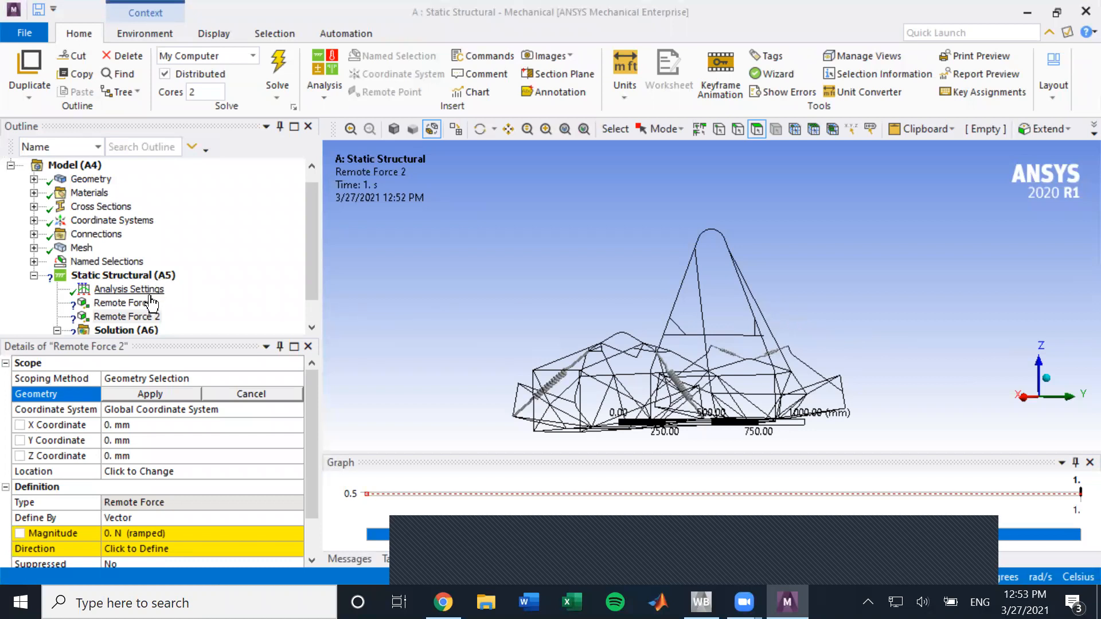
middle_click_drag(593, 322, 638, 215)
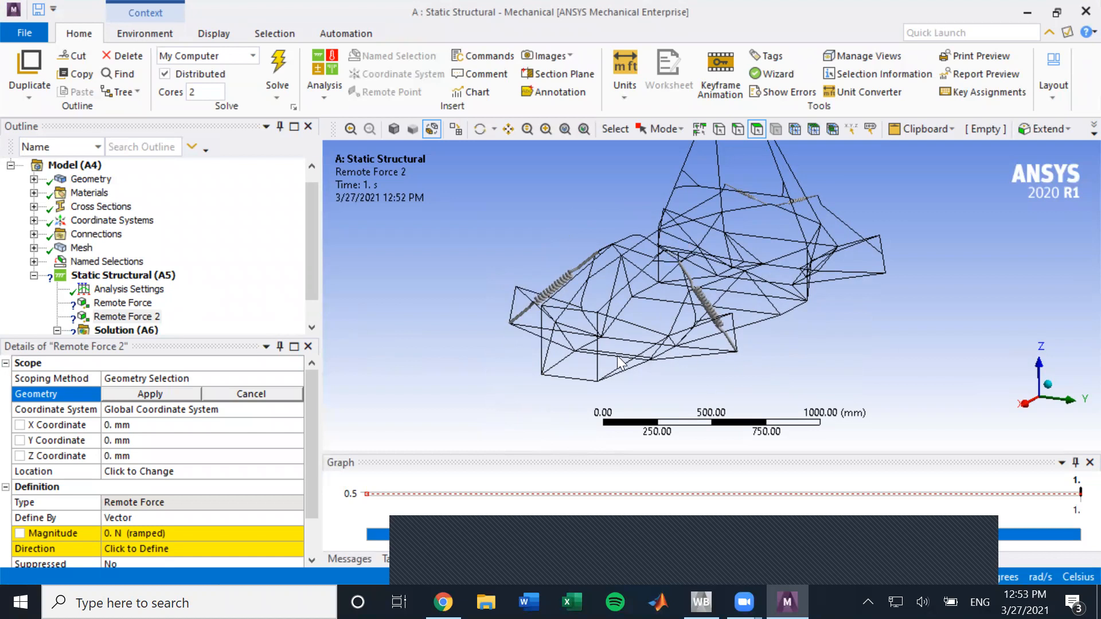
left_click(123, 303)
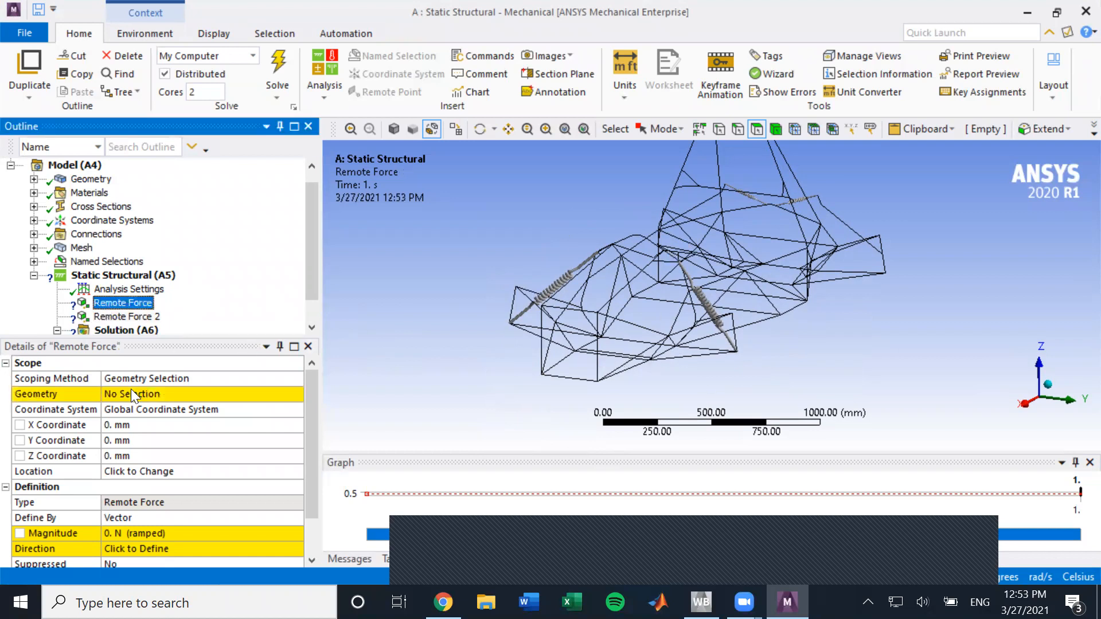
left_click(137, 394)
left_click(735, 129)
scroll(742, 351, "down", 2)
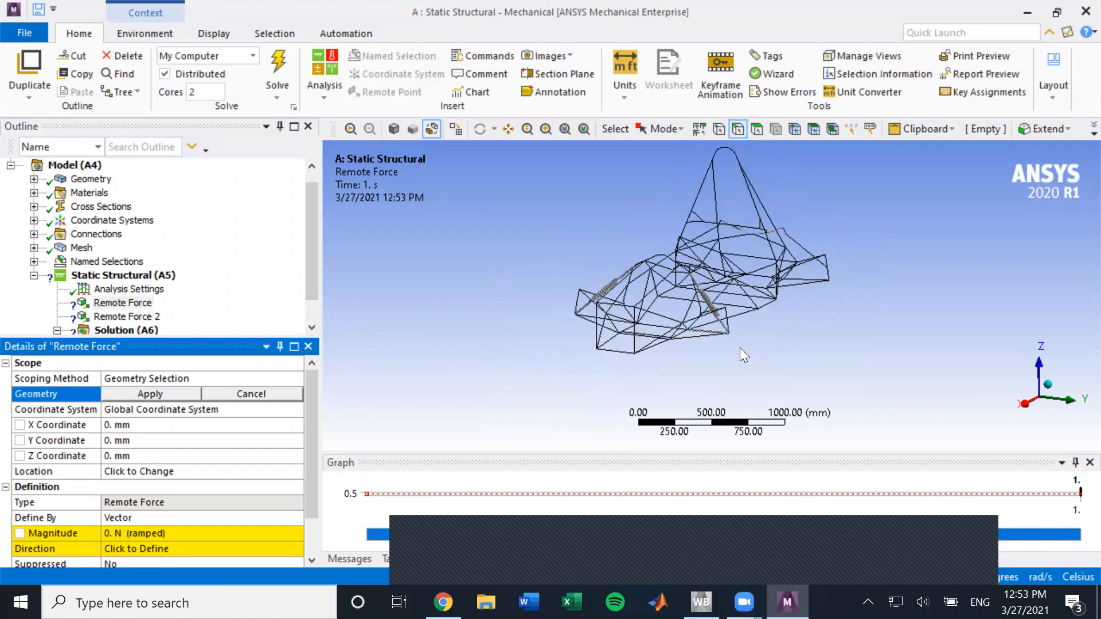
scroll(743, 355, "up", 4)
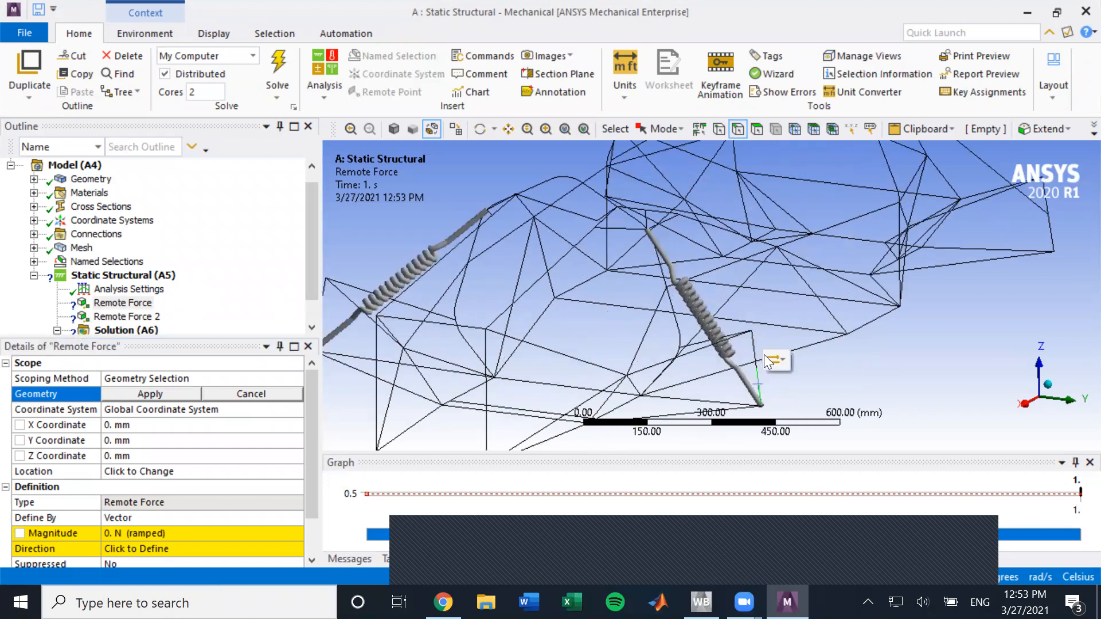
left_click(186, 390)
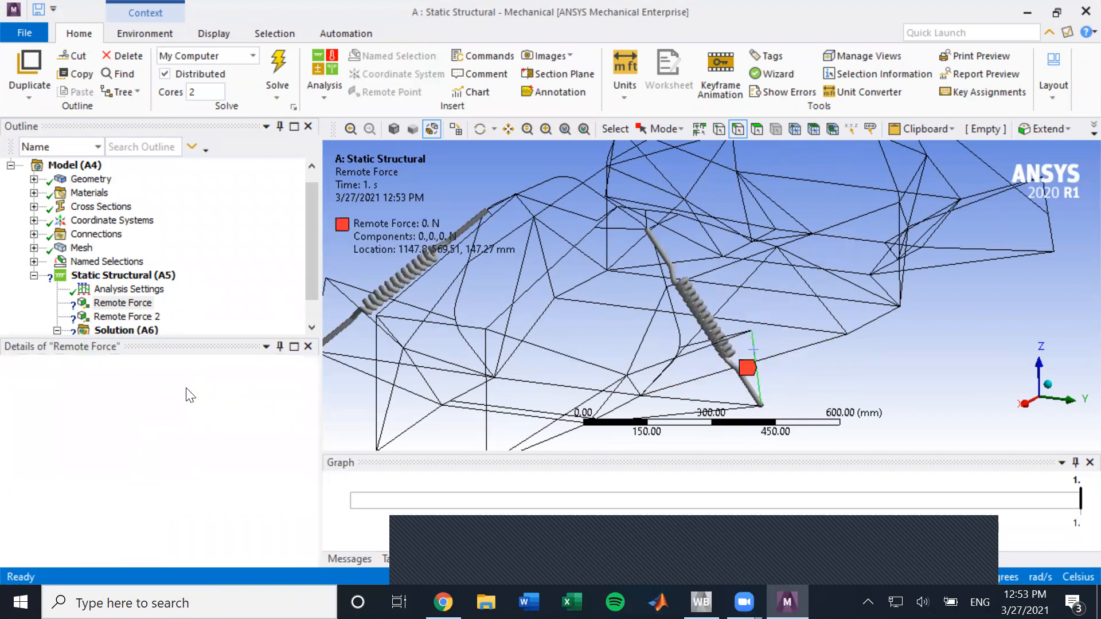
- Set the first remote force's location to the vertex at the lower end of the positive Y front spring
left_click(201, 471)
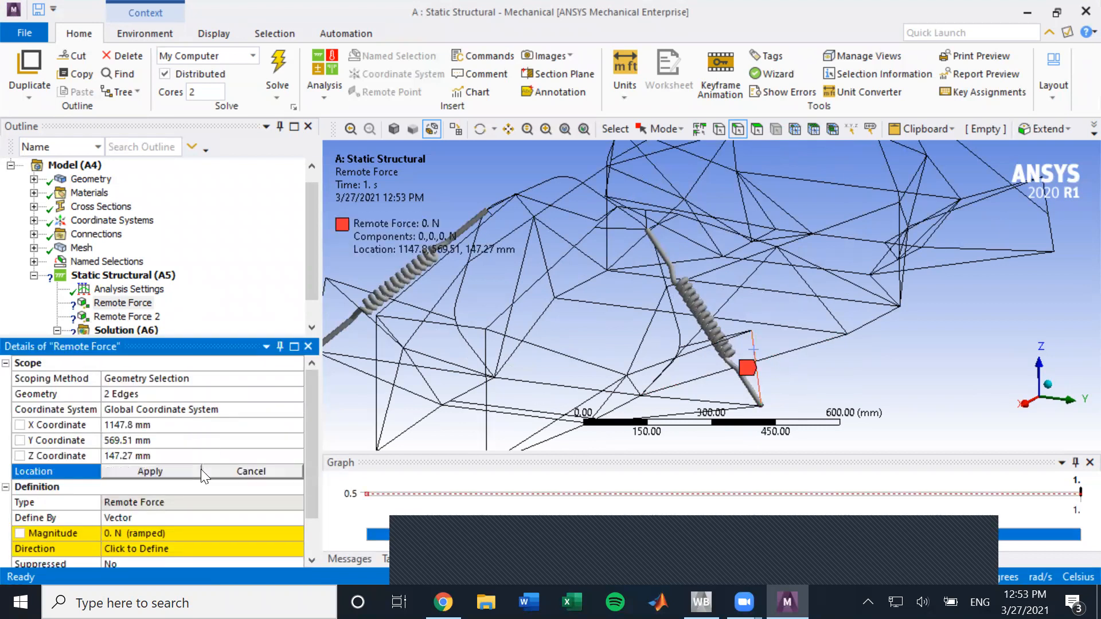
middle_click_drag(826, 352, 829, 286, "ctrl")
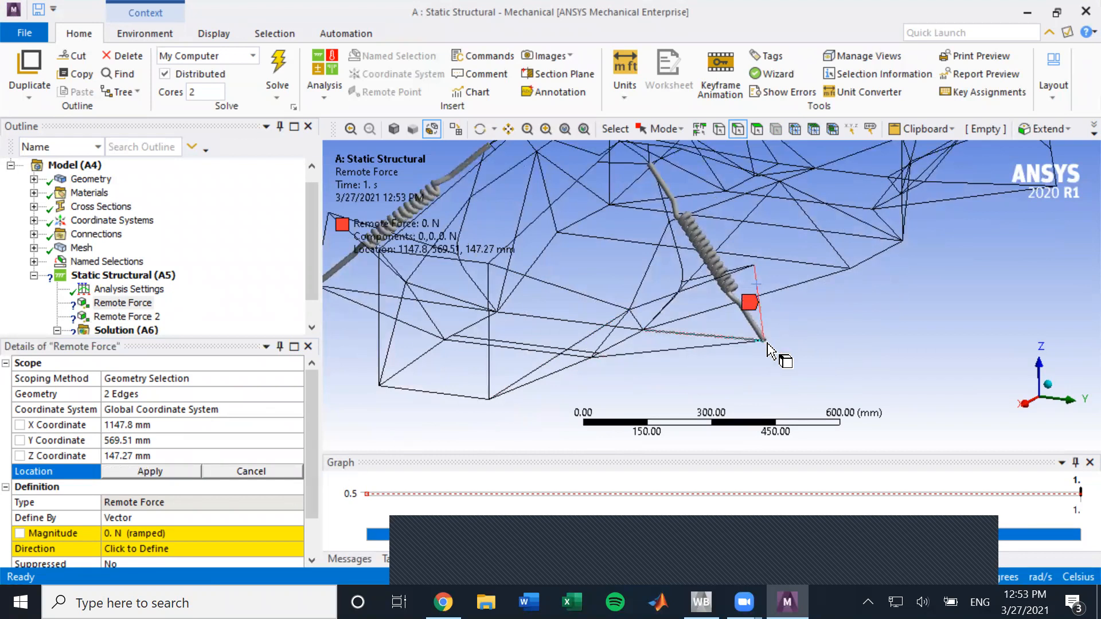
left_click(721, 128)
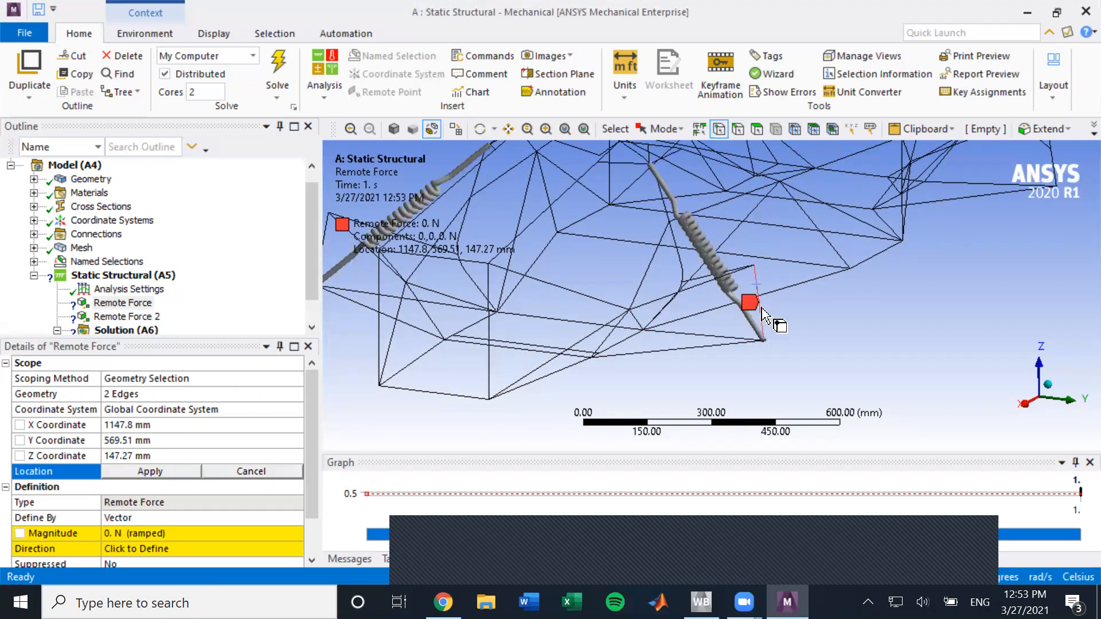
left_click(763, 341)
left_click(168, 473)
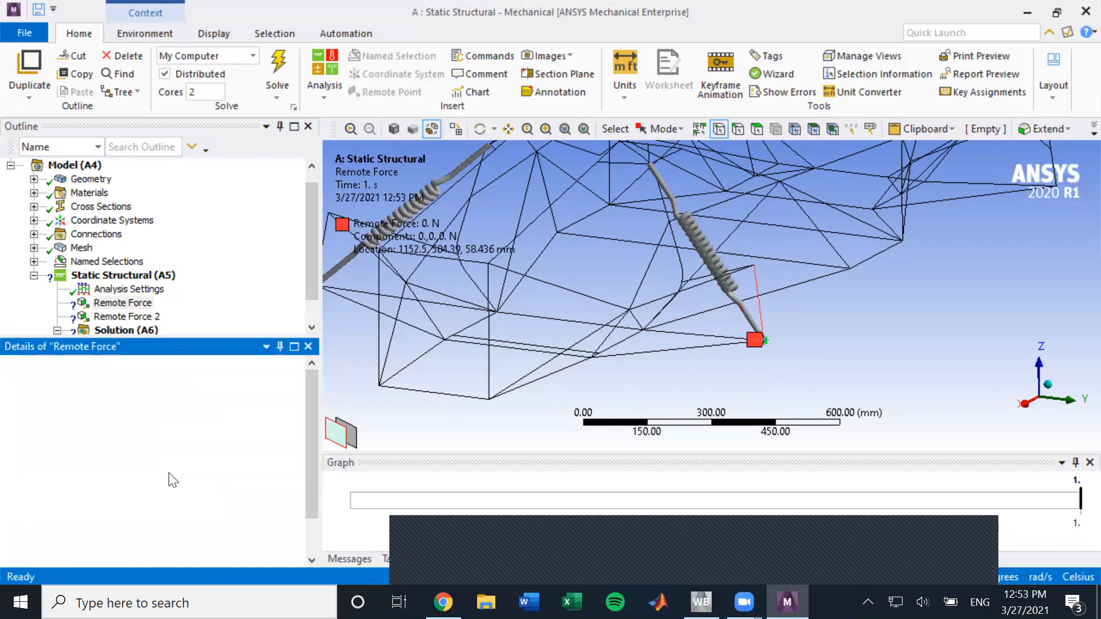
- Define the first remote force by components and set its Z component to 1000 N
left_click(165, 519)
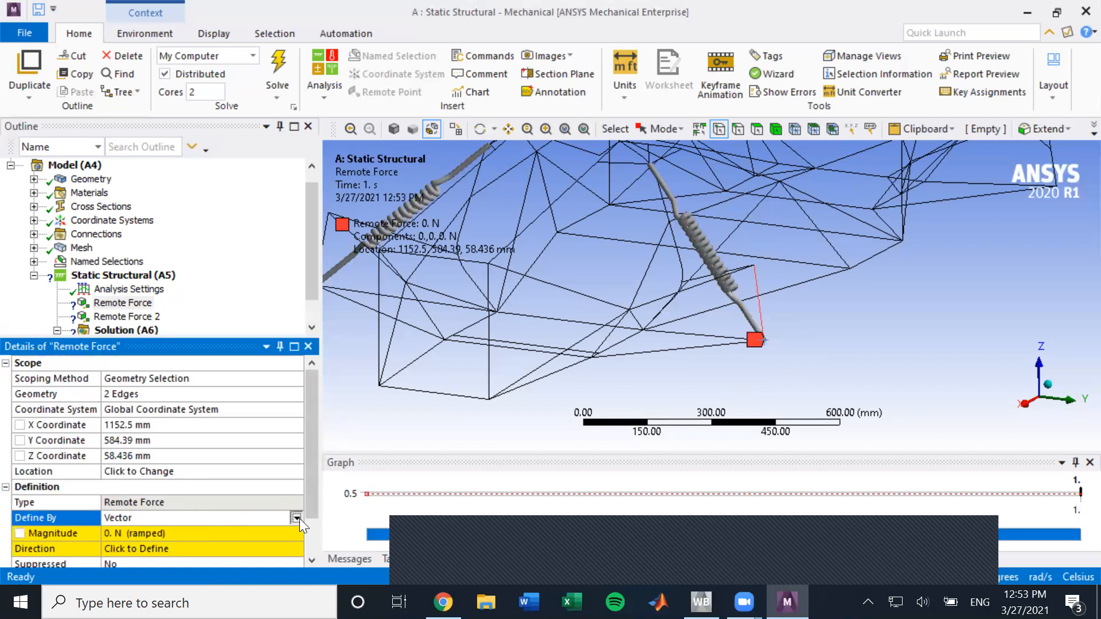
left_click(297, 518)
left_click(250, 532)
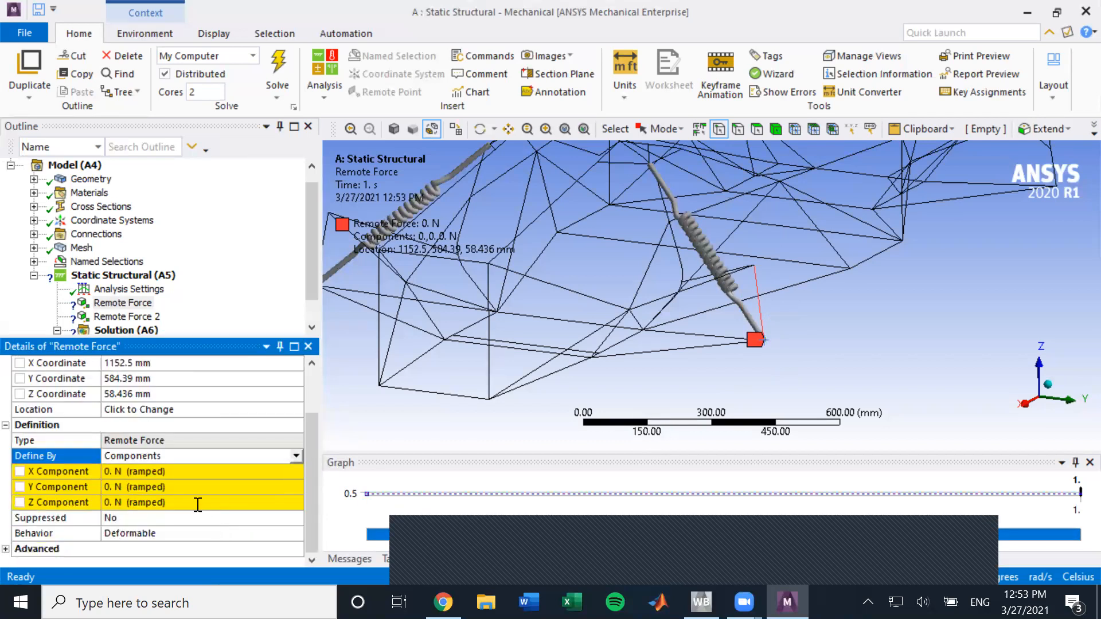
left_click(197, 503)
type("1000")
key("Return")
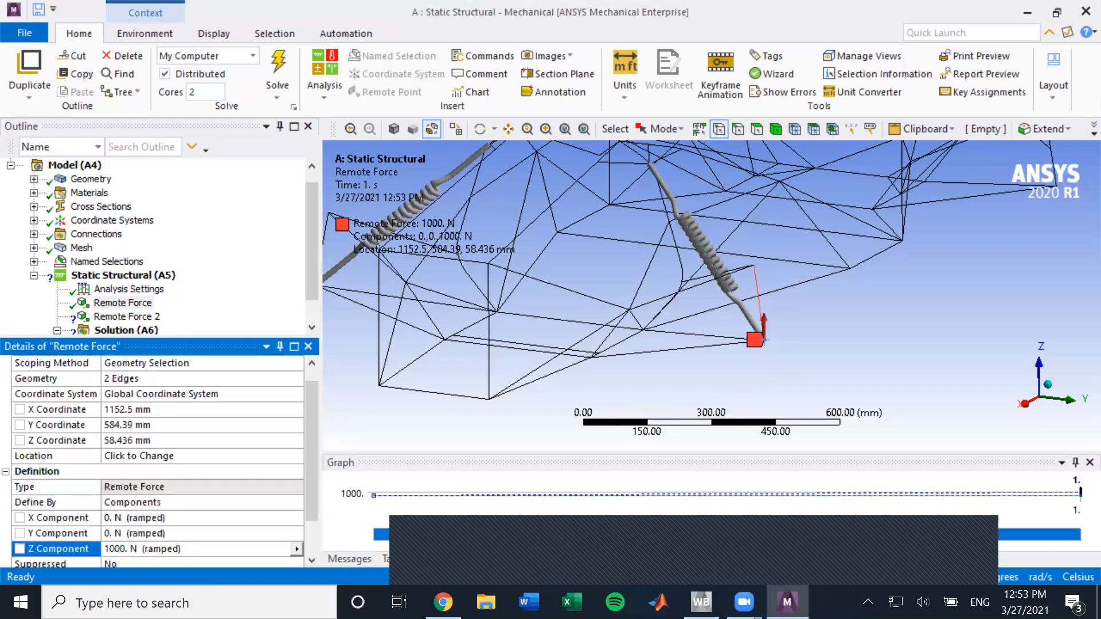
- Scope Remote Force 2 to the two upright edges at the outer end of the front spring on the negative Y side
left_click(127, 316)
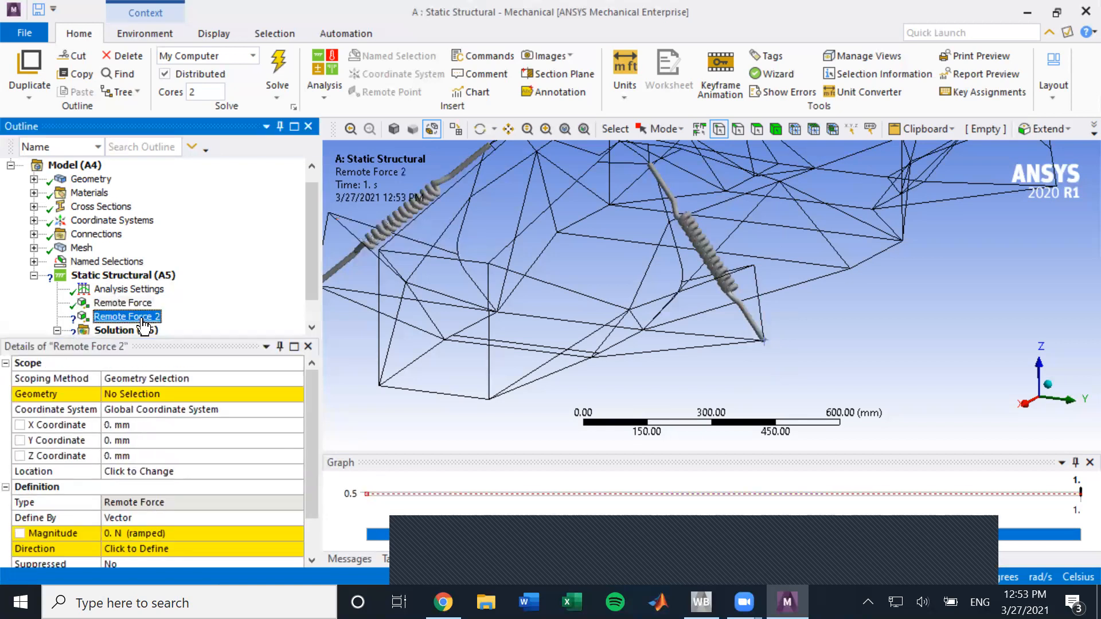
scroll(700, 305, "down", 2)
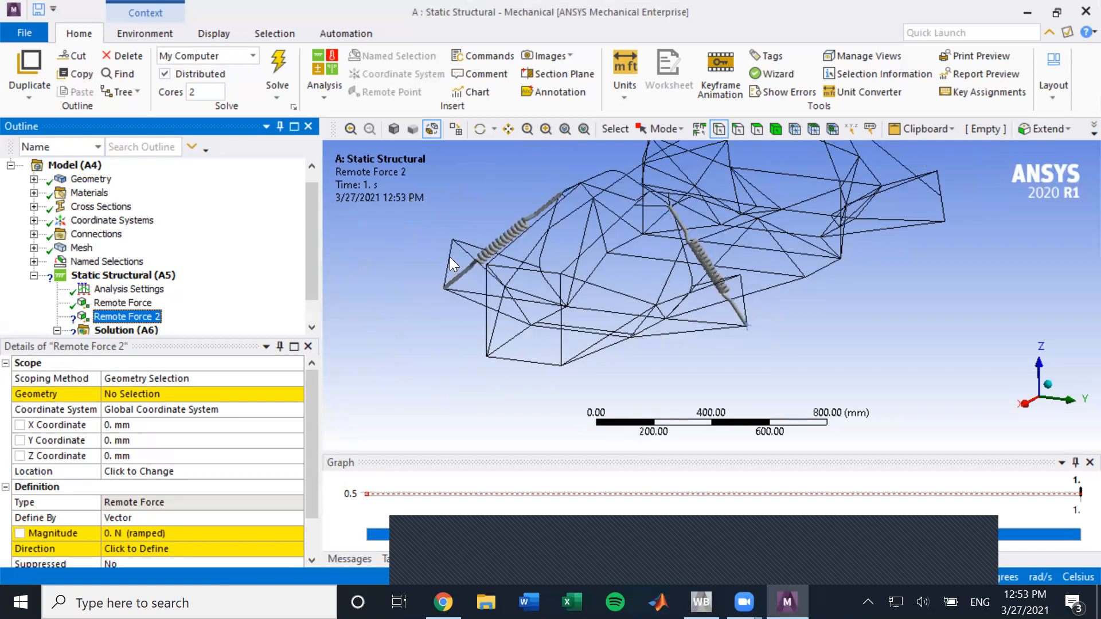
left_click(738, 129)
left_click(469, 279)
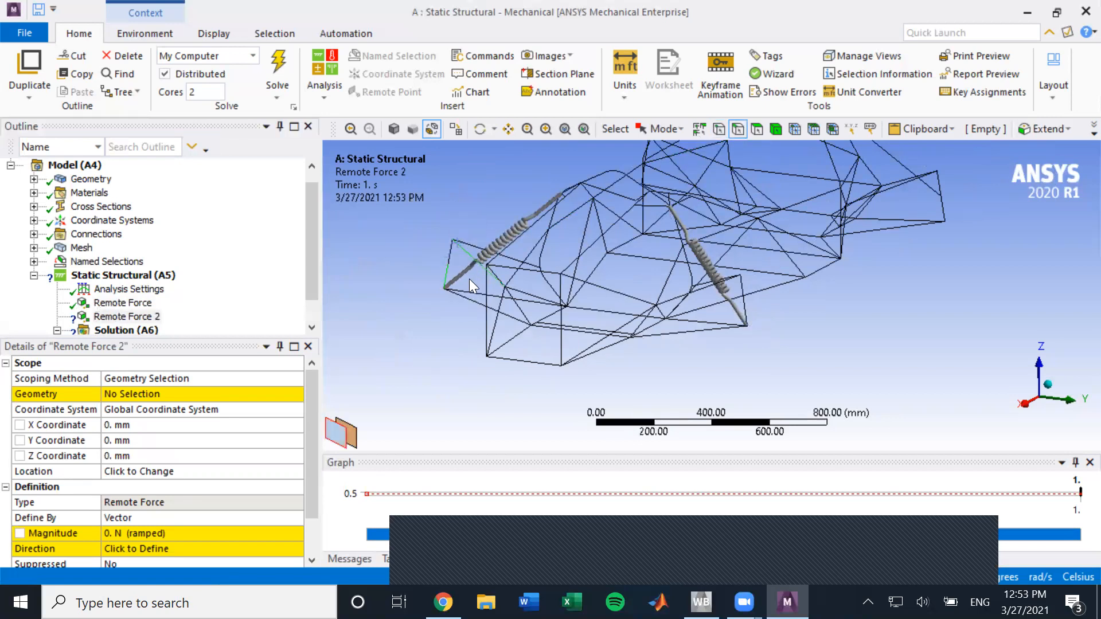
middle_click_drag(450, 315, 465, 287)
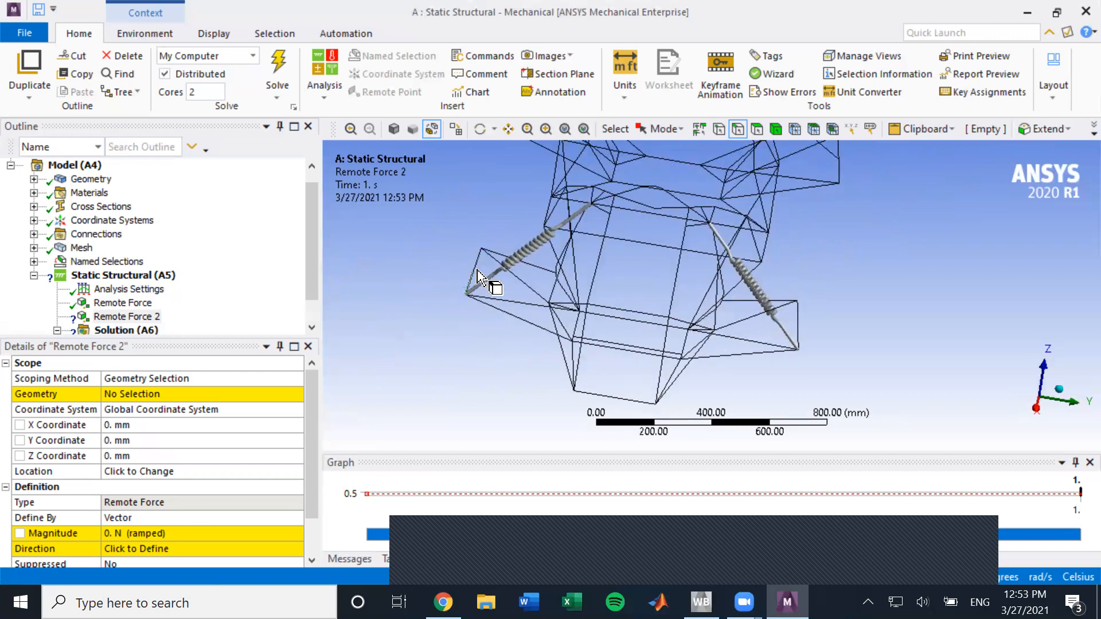
scroll(472, 280, "down", 3)
scroll(488, 286, "up", 6)
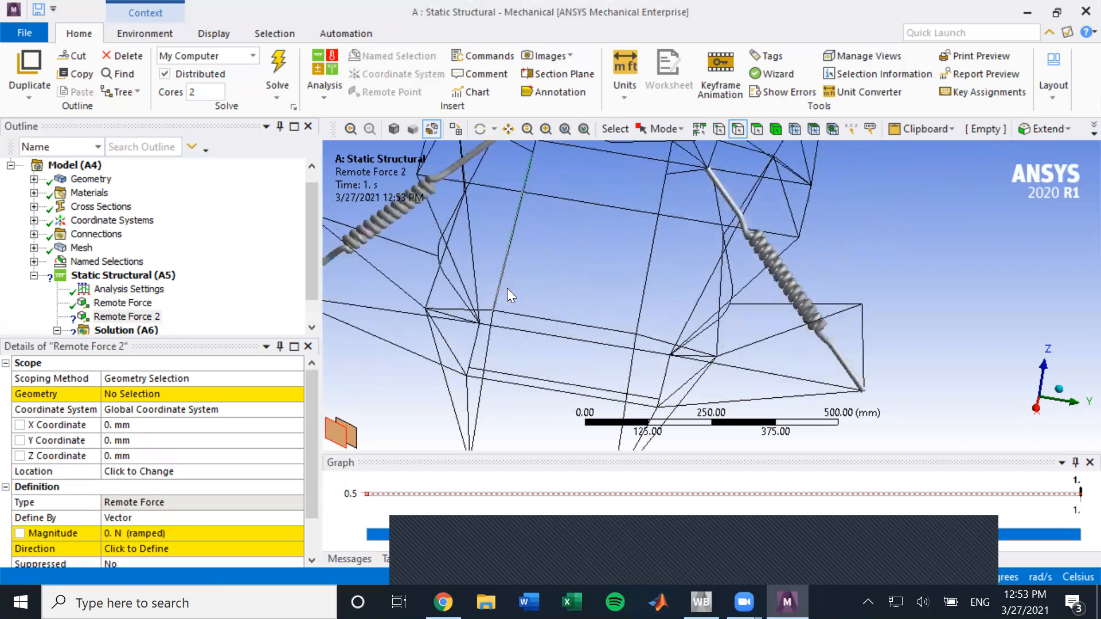
middle_click_drag(511, 295, 686, 316, "ctrl")
left_click(474, 269)
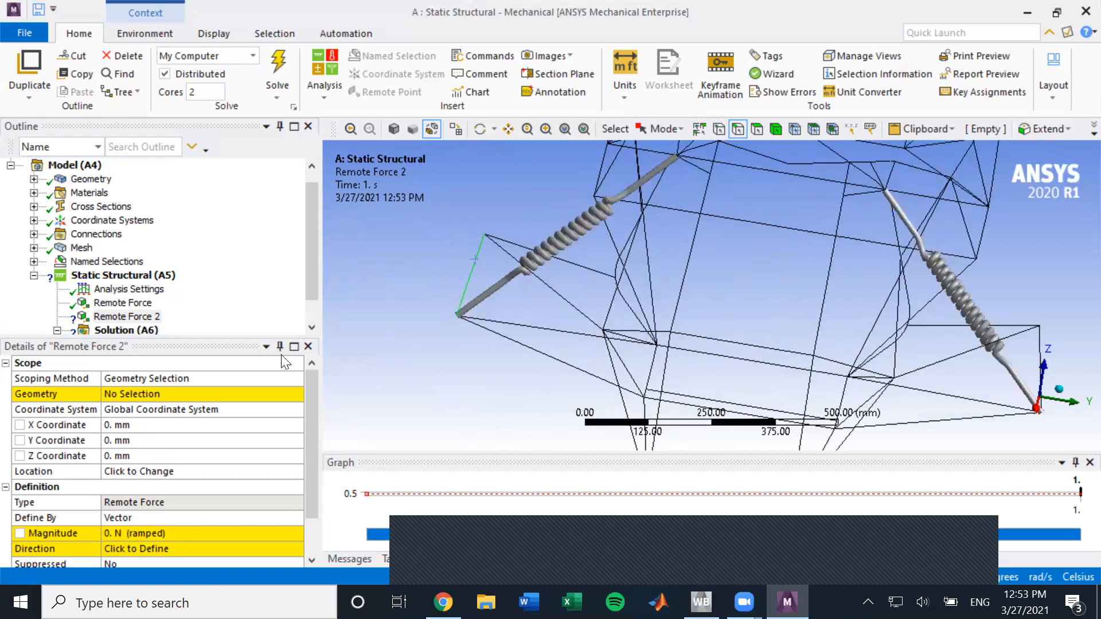
left_click(112, 396)
left_click(123, 395)
- Set Remote Force 2's location to the vertex at the lower end of the negative Y front spring
left_click(144, 471)
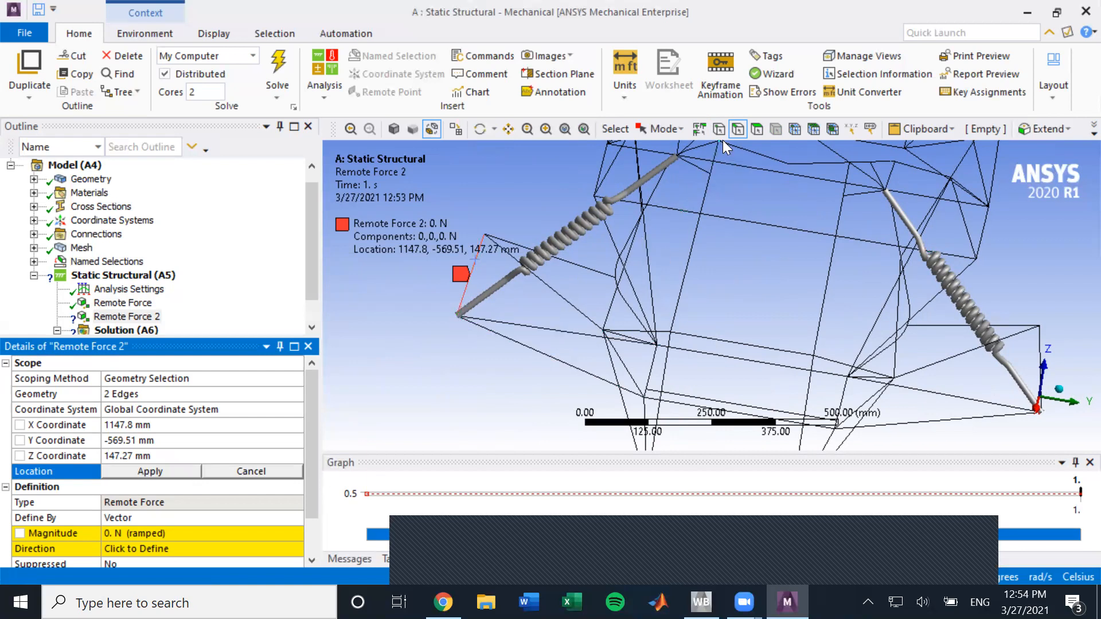
left_click(457, 316)
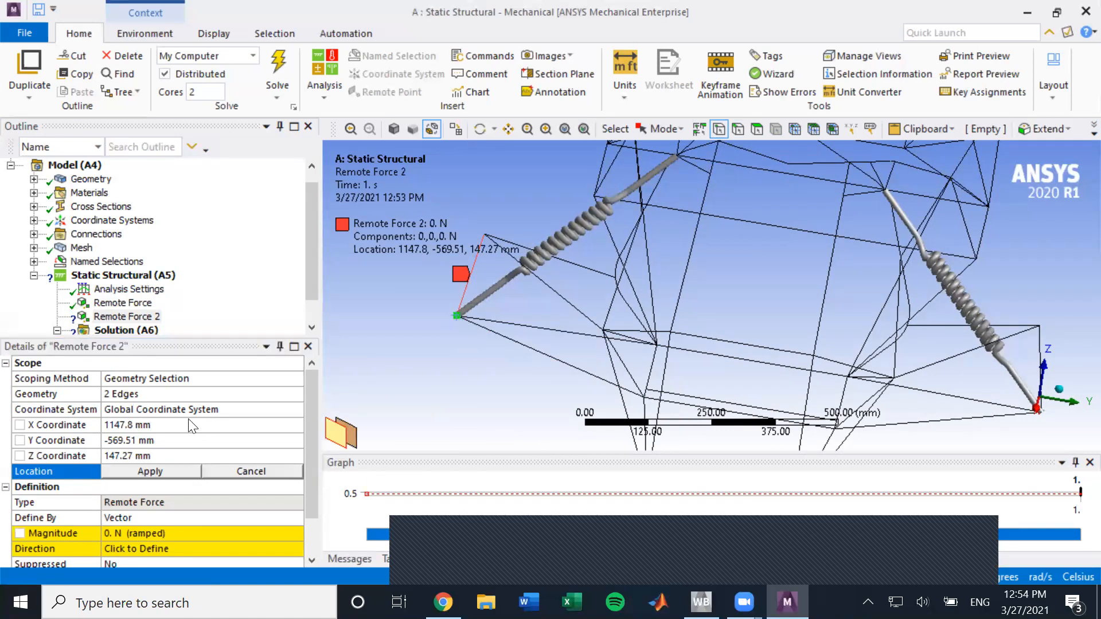
left_click(179, 471)
- Define Remote Force 2 by components and set its Z component to -1000 N
scroll(182, 474, "down", 1)
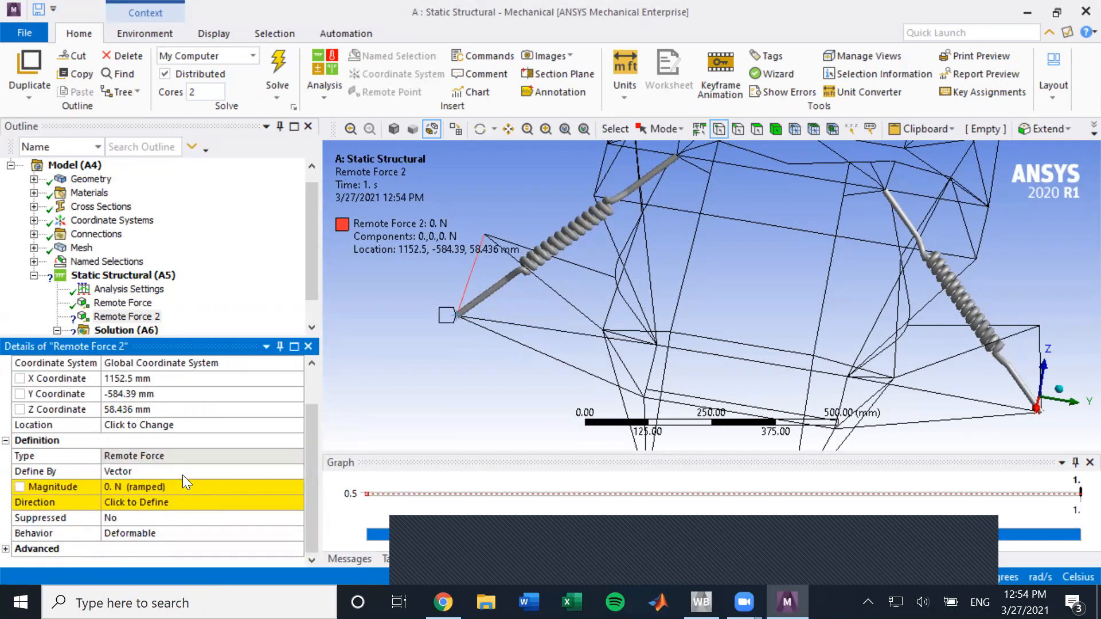
left_click(214, 472)
left_click(296, 469)
left_click(286, 485)
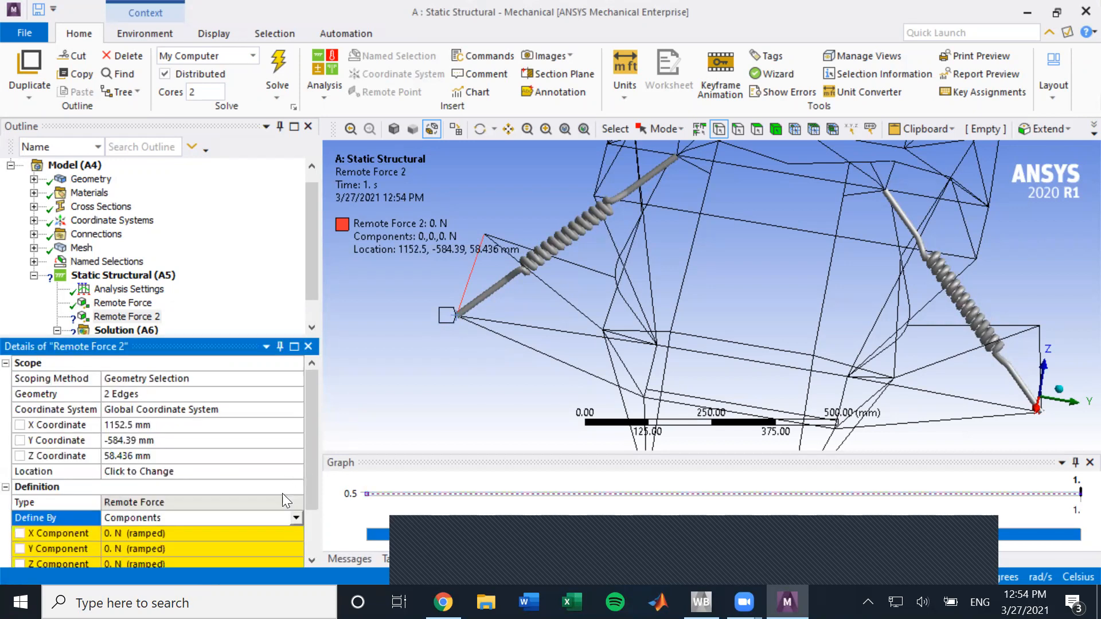
left_click(244, 519)
type("-1000")
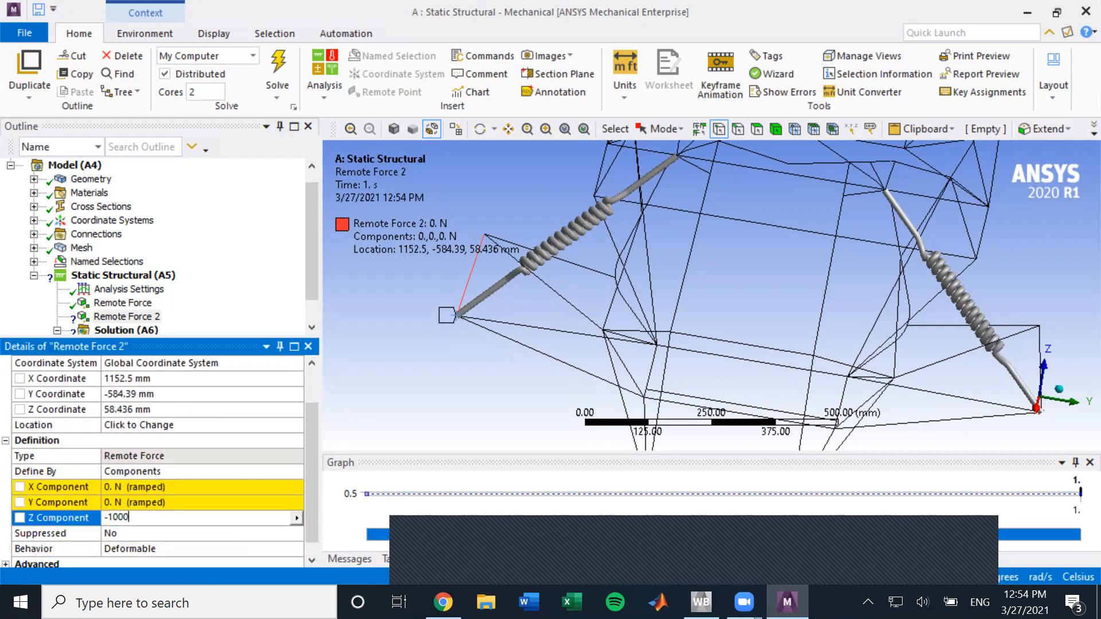
key("Return")
- Insert a Remote Displacement under Static Structural and scope it to the lower end vertices of both front springs
scroll(702, 338, "down", 2)
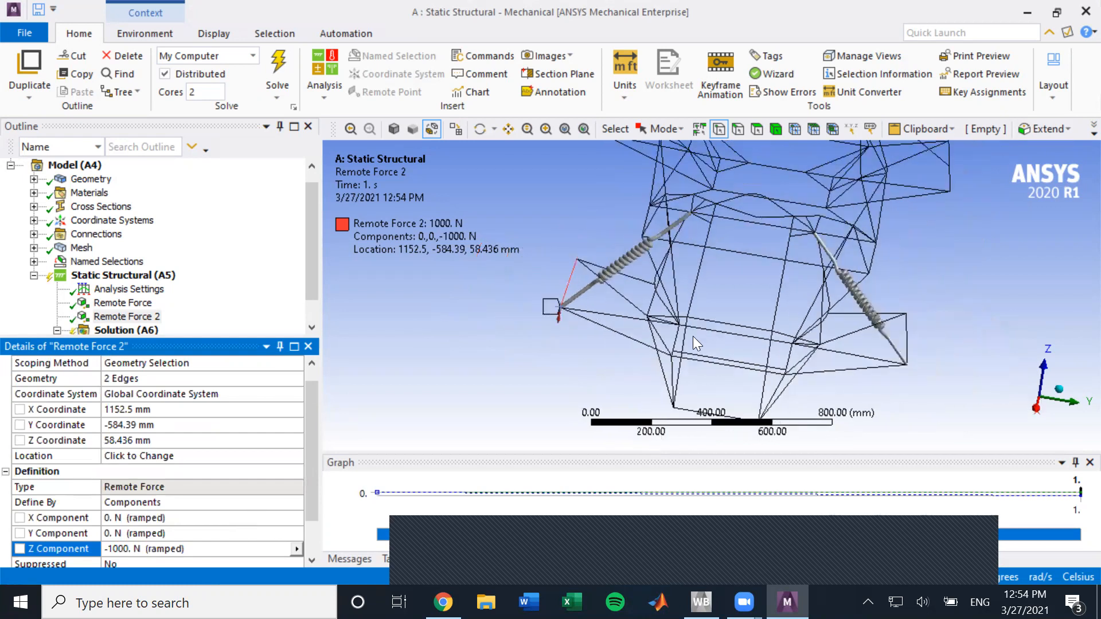
left_click(141, 315)
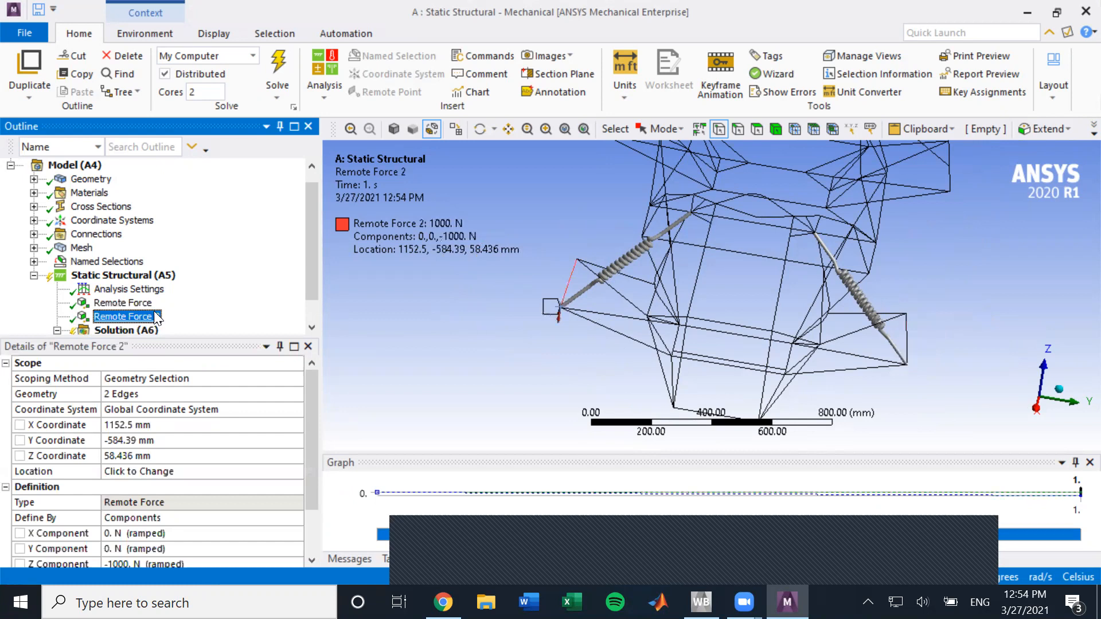
right_click(153, 276)
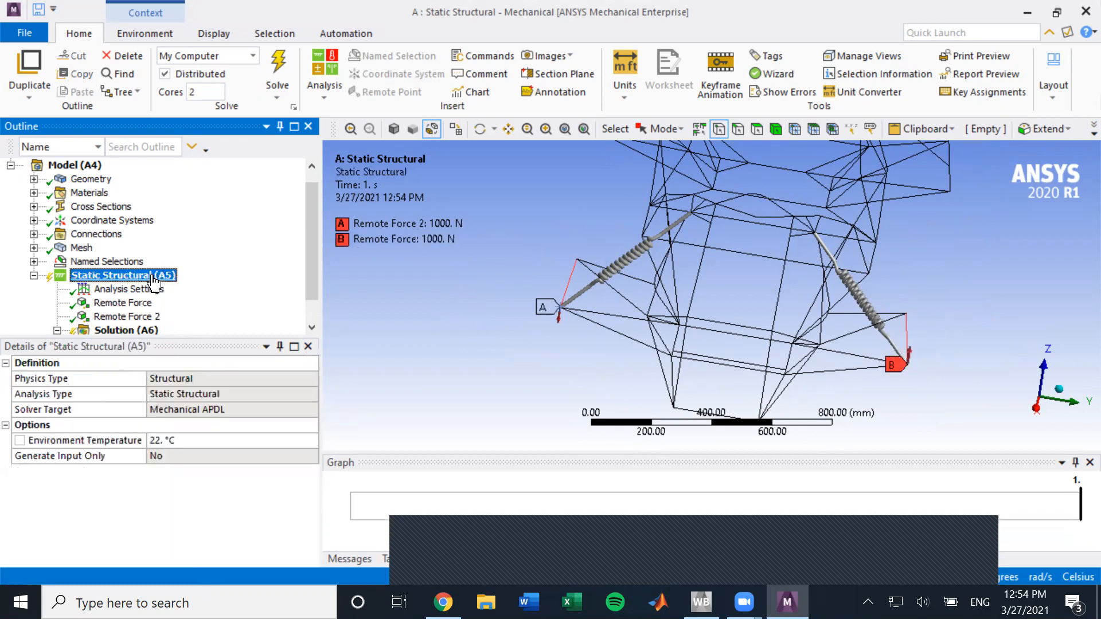
mouse_move(249, 283)
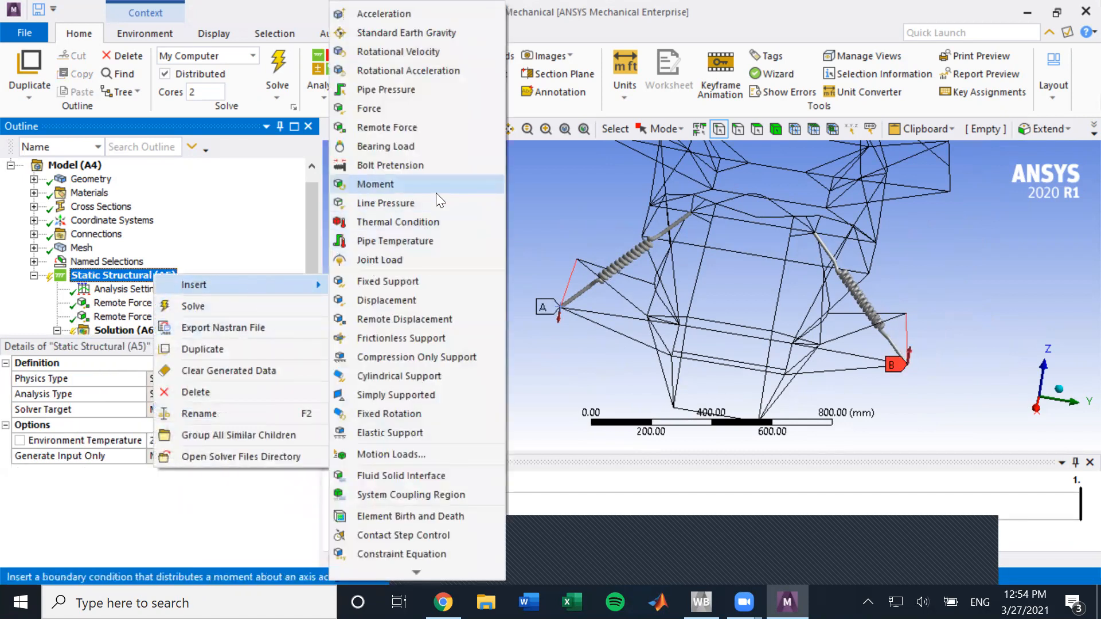
left_click(424, 321)
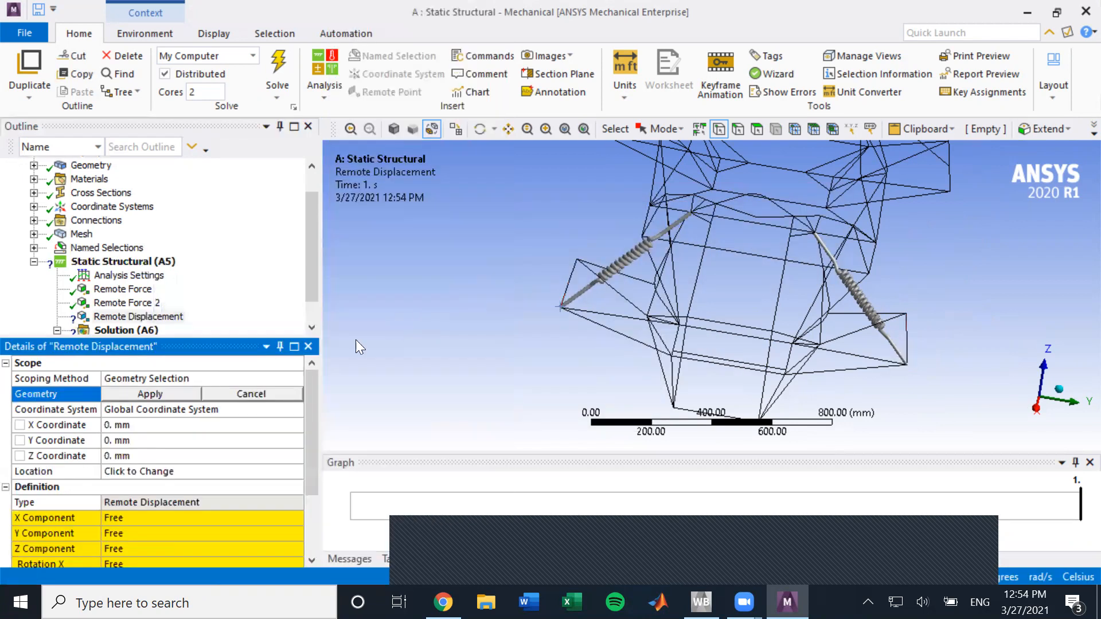
left_click(563, 309)
left_click(910, 366, "ctrl")
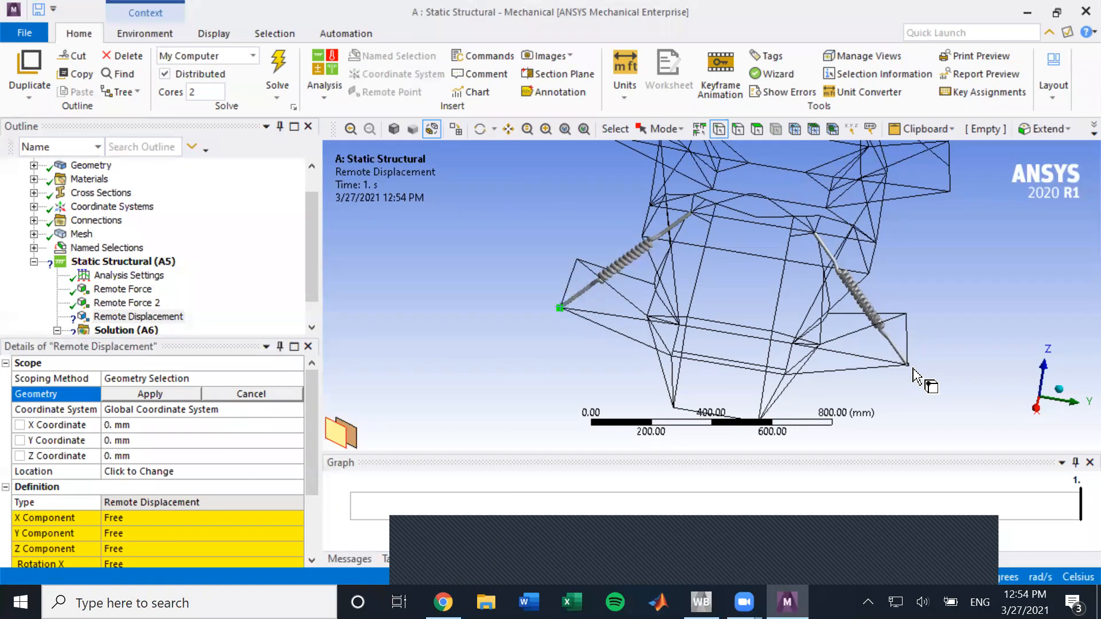
left_click(174, 394)
- Set the front remote displacement's X component to 0 mm
scroll(188, 458, "down", 2)
left_click(232, 440)
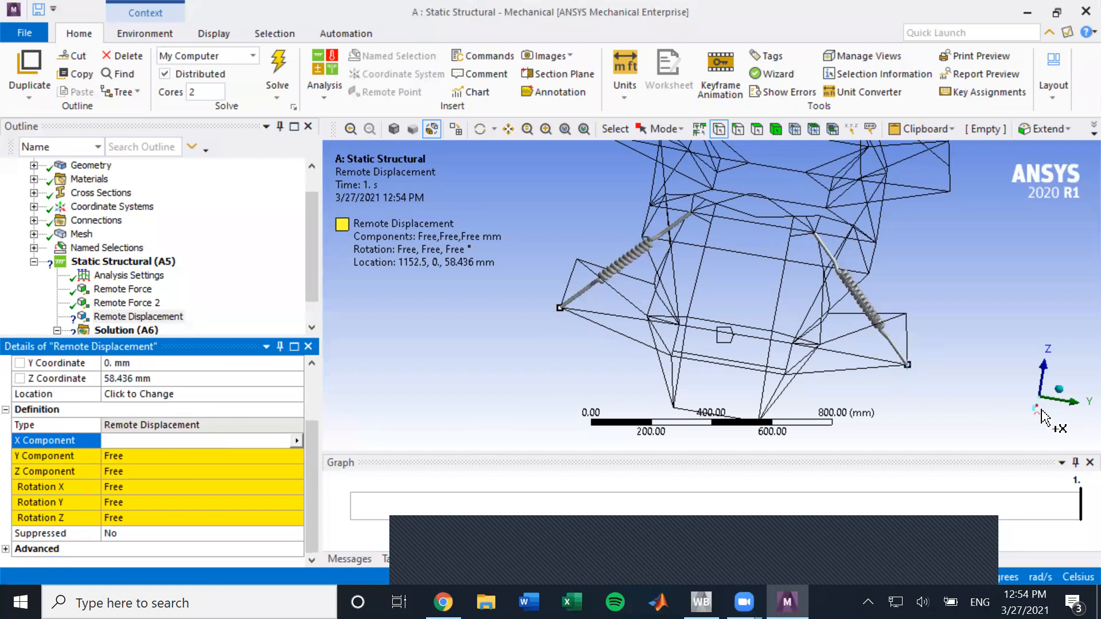
left_click(296, 441)
left_click(258, 439)
type("0")
key("Return")
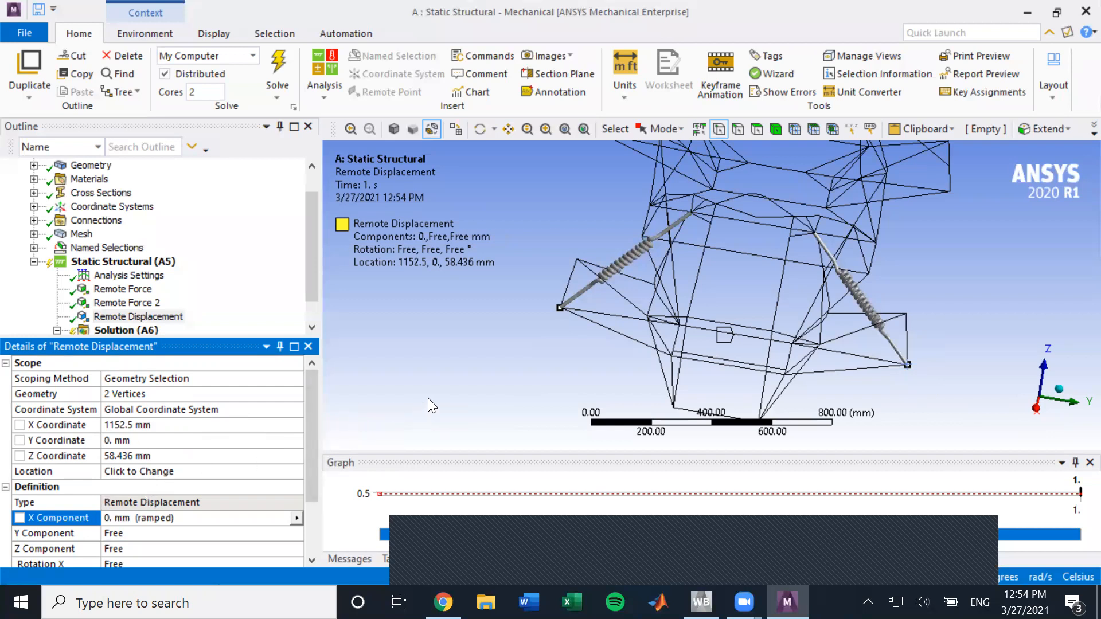
- Insert a second Remote Displacement and scope it to the lower outer vertex of the rear upright on the positive Y side
left_click_drag(599, 373, 750, 350)
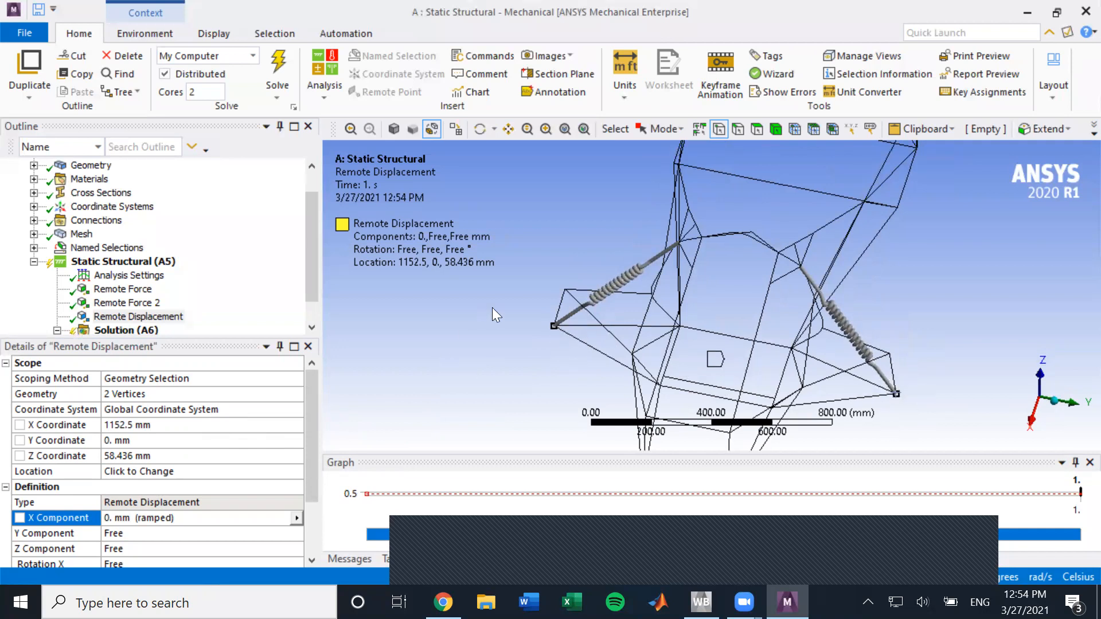
scroll(554, 348, "down", 5)
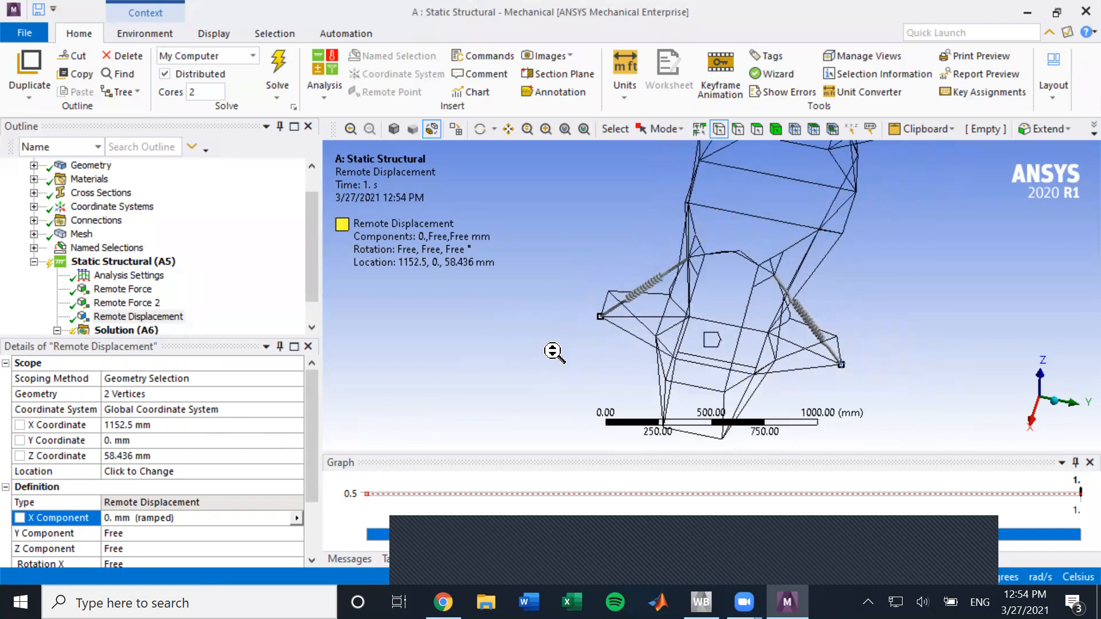
middle_click_drag(554, 349, 645, 370)
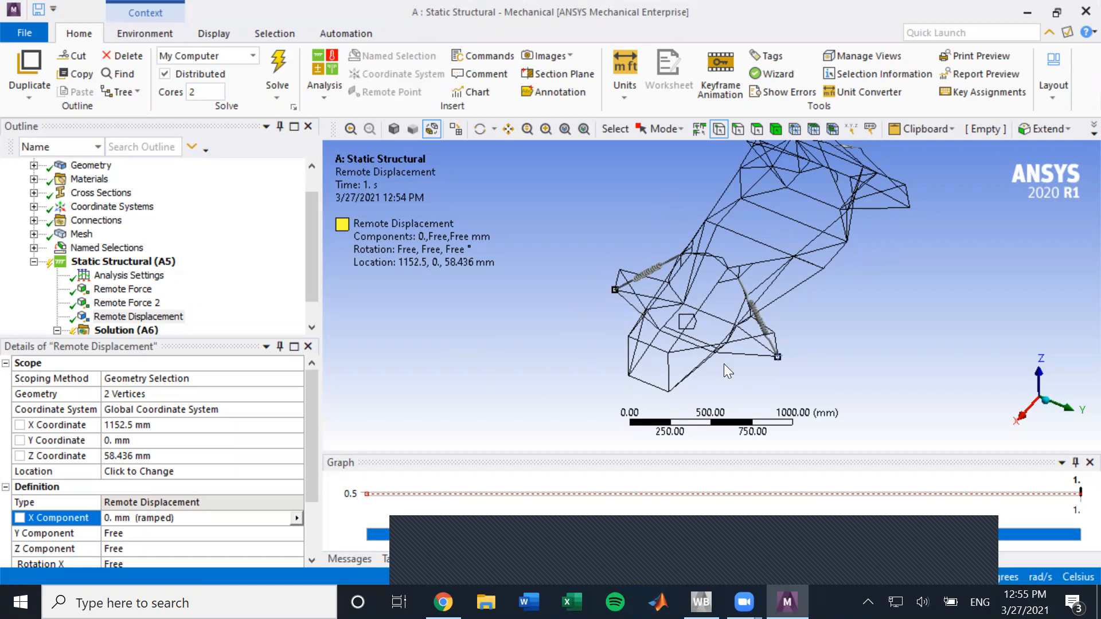
left_click(1019, 418)
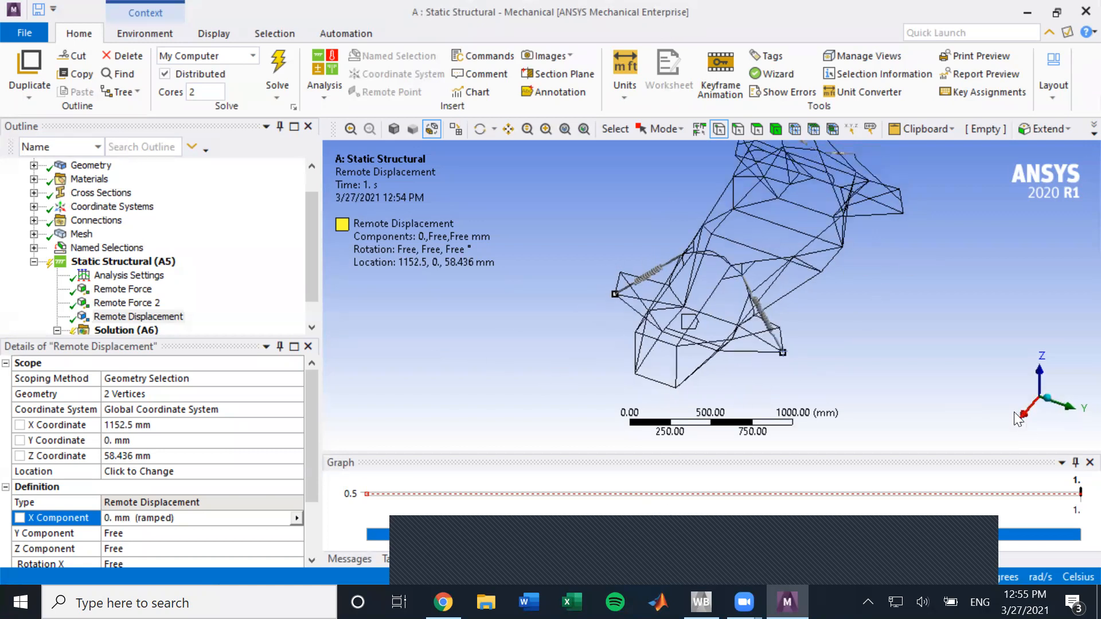
middle_click_drag(839, 363, 795, 378)
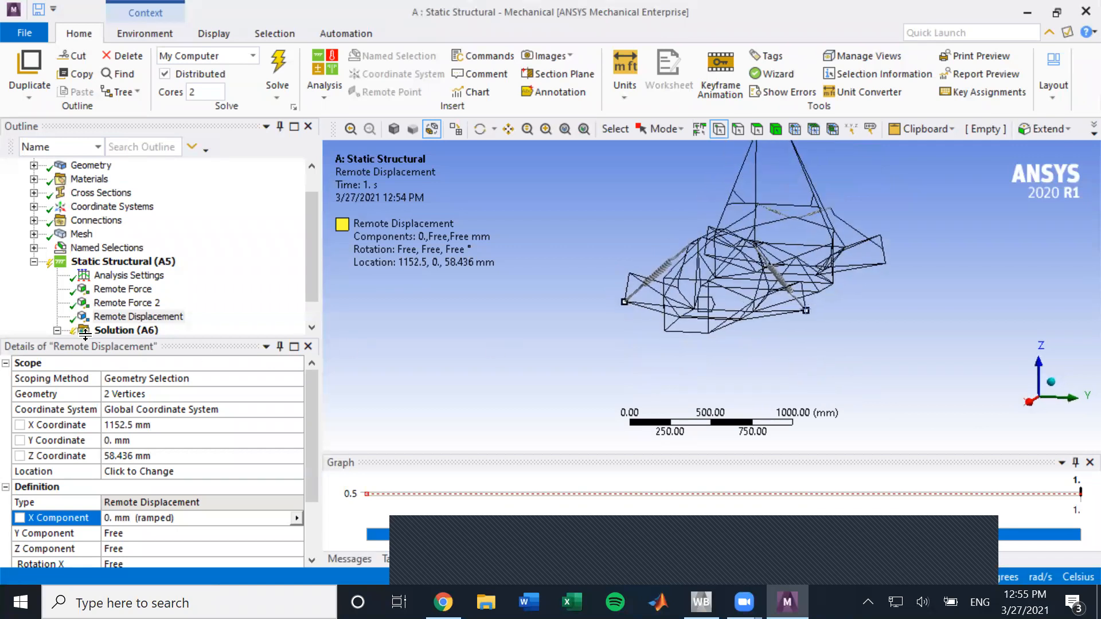
right_click(162, 259)
mouse_move(195, 269)
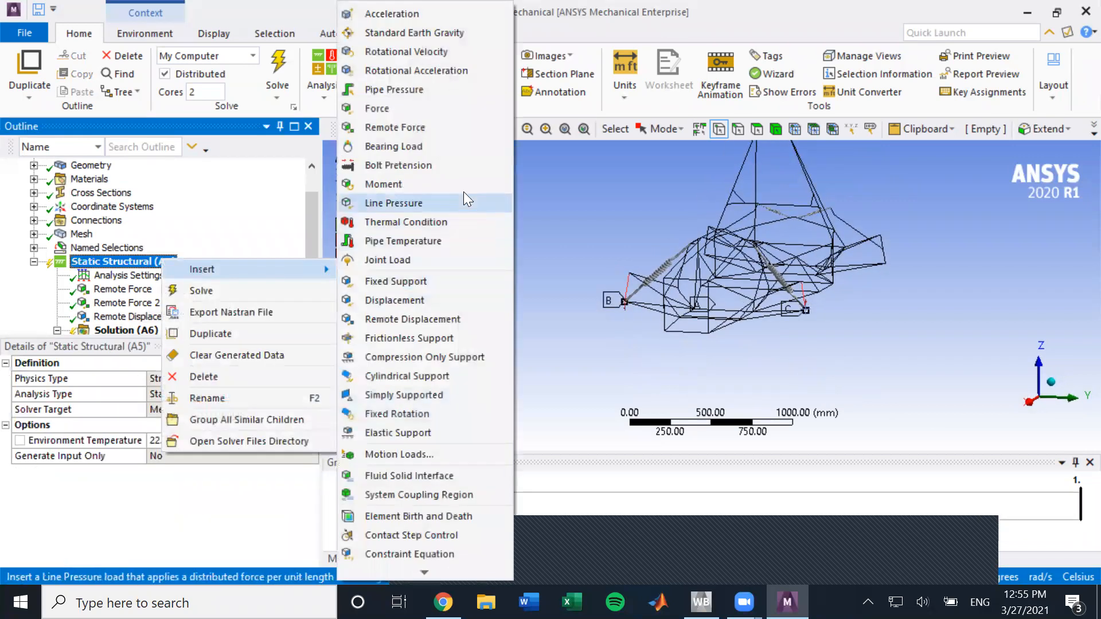
left_click(461, 318)
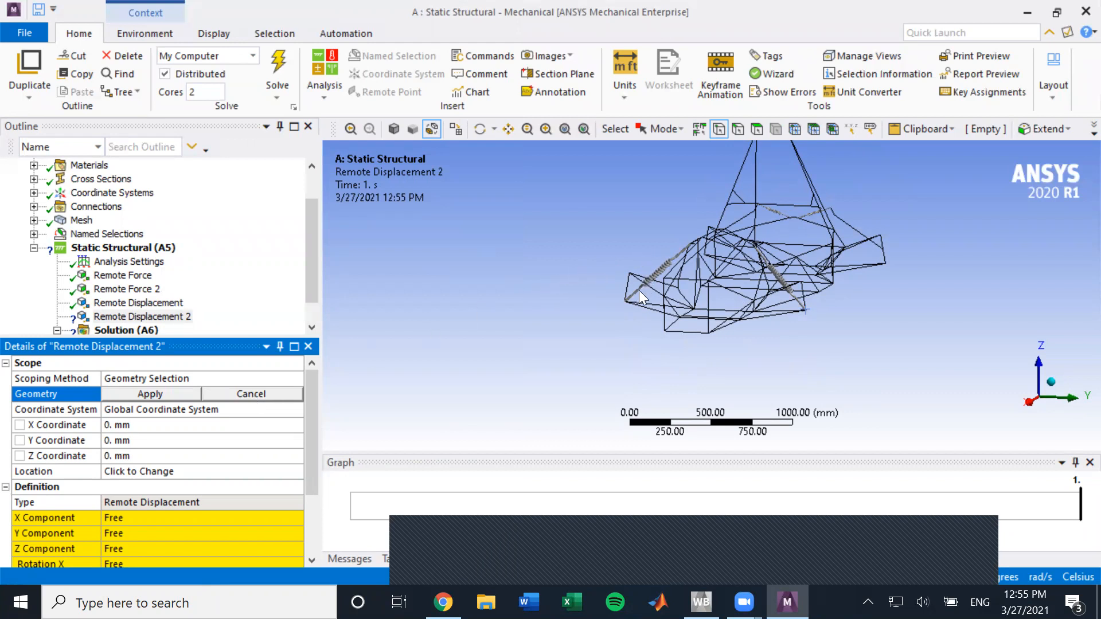
middle_click_drag(755, 303, 711, 338)
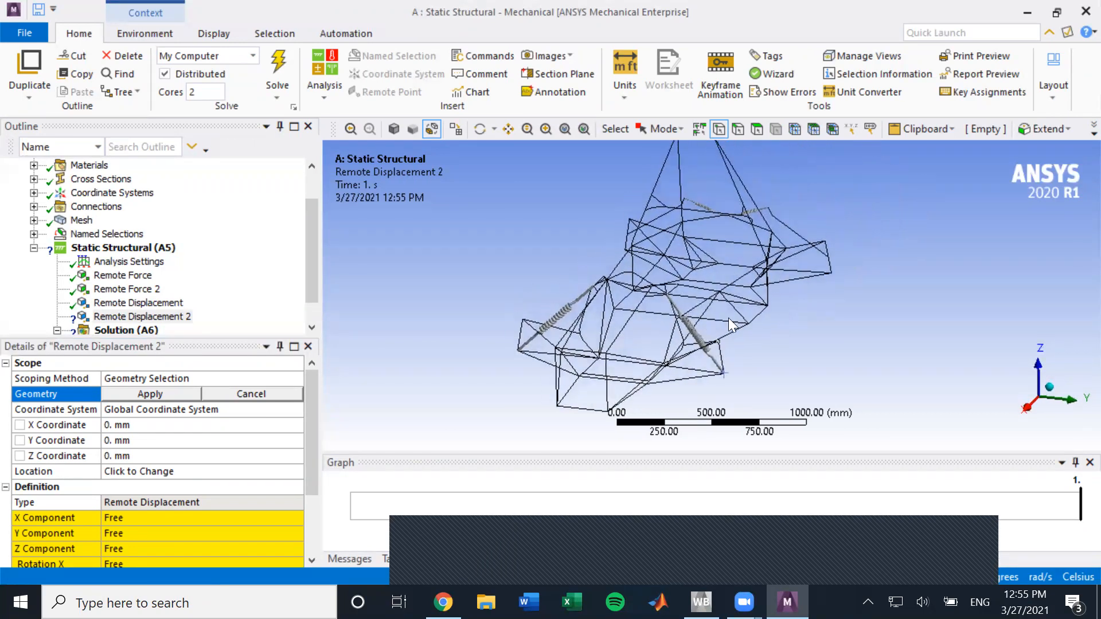
left_click(830, 276)
left_click(175, 392)
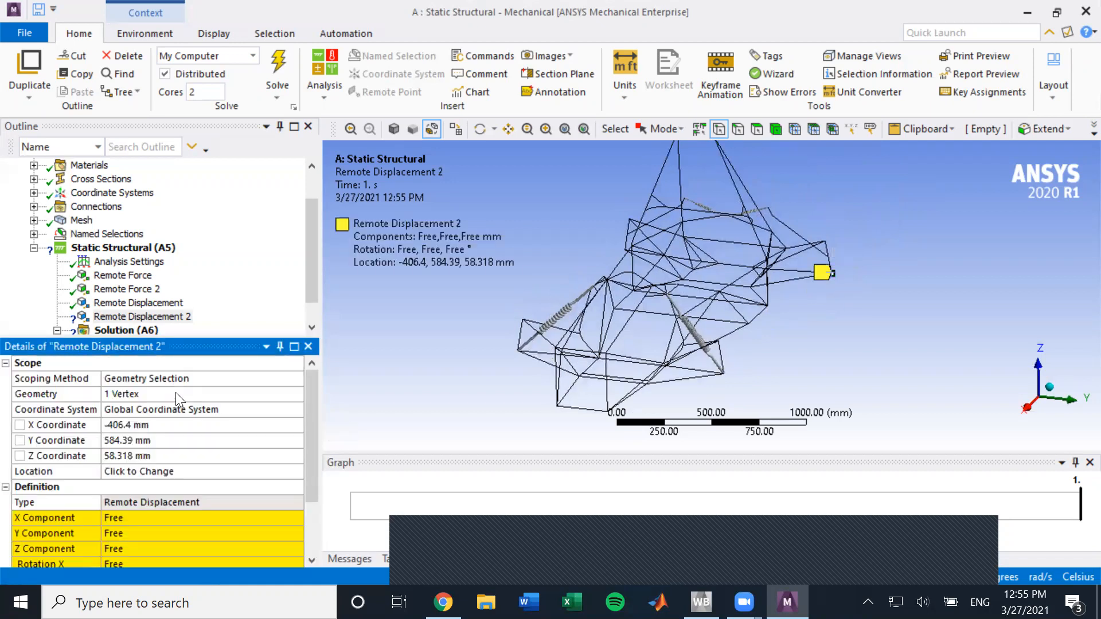
- Set the X, Y and Z components of the rear remote displacement to 0 mm
scroll(209, 437, "down", 2)
left_click(209, 439)
type("0")
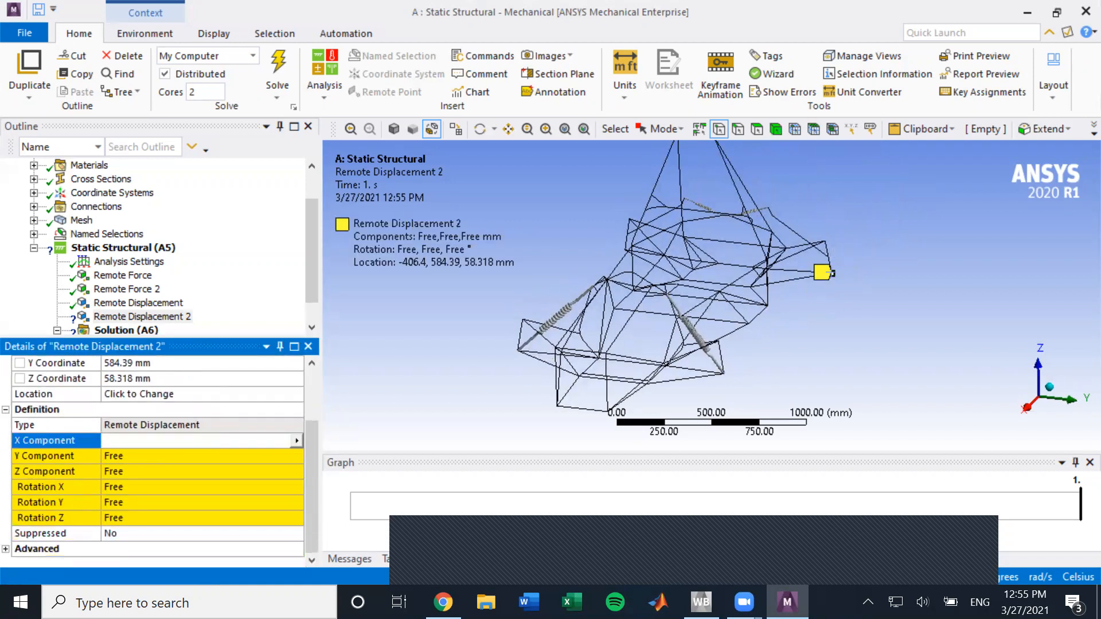
key("Return")
left_click(195, 542)
type("0")
key("Return")
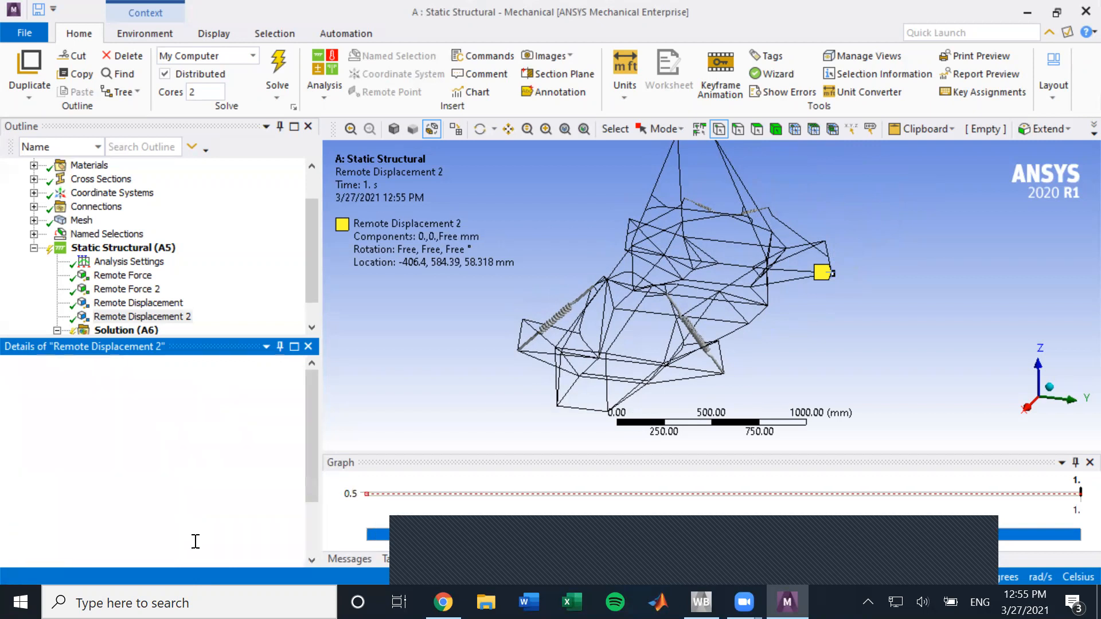
left_click(208, 549)
type("0")
key("Return")
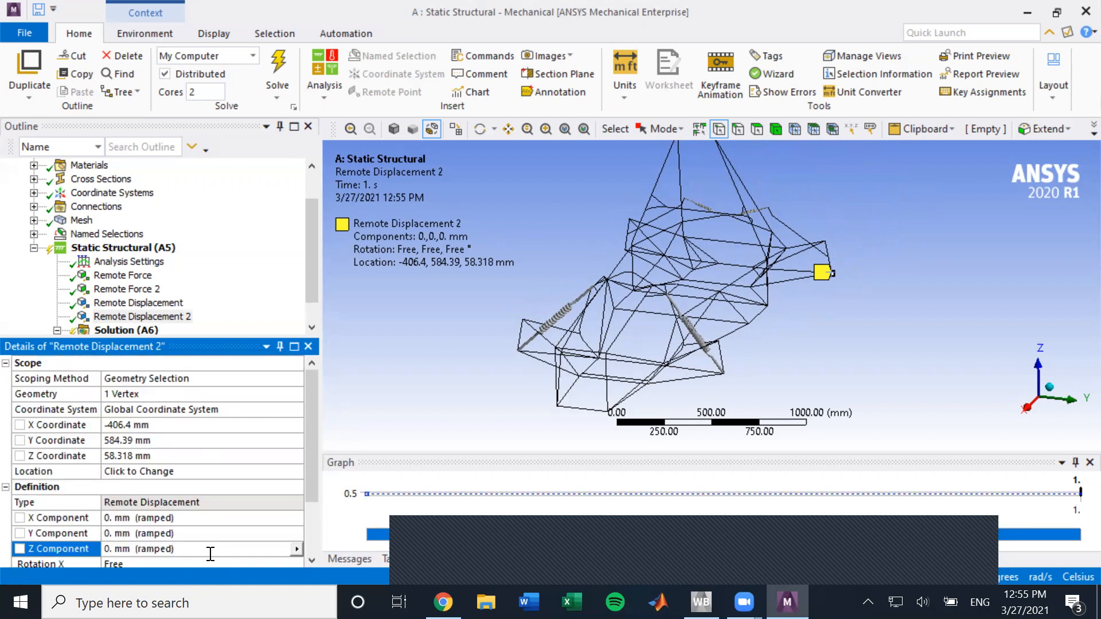
- Set the rear remote displacement's rotations about X, Y and Z to 0°
scroll(210, 554, "down", 2)
left_click(189, 488)
type("0")
key("Return")
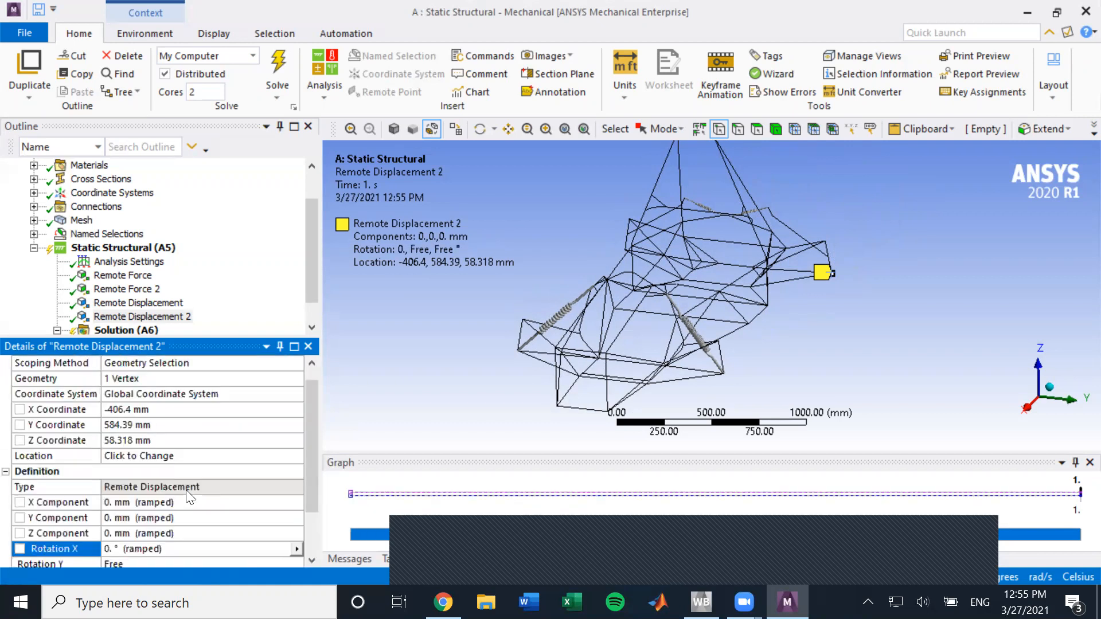
scroll(189, 496, "down", 1)
left_click(193, 519)
type("0")
key("Return")
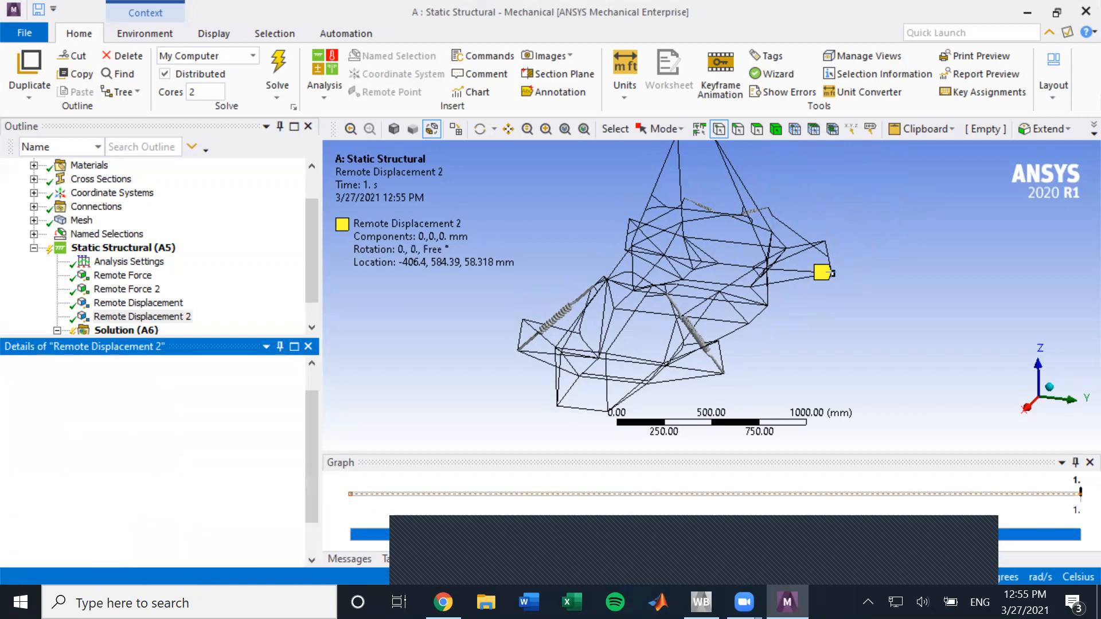
left_click(194, 518)
type("0")
key("Return")
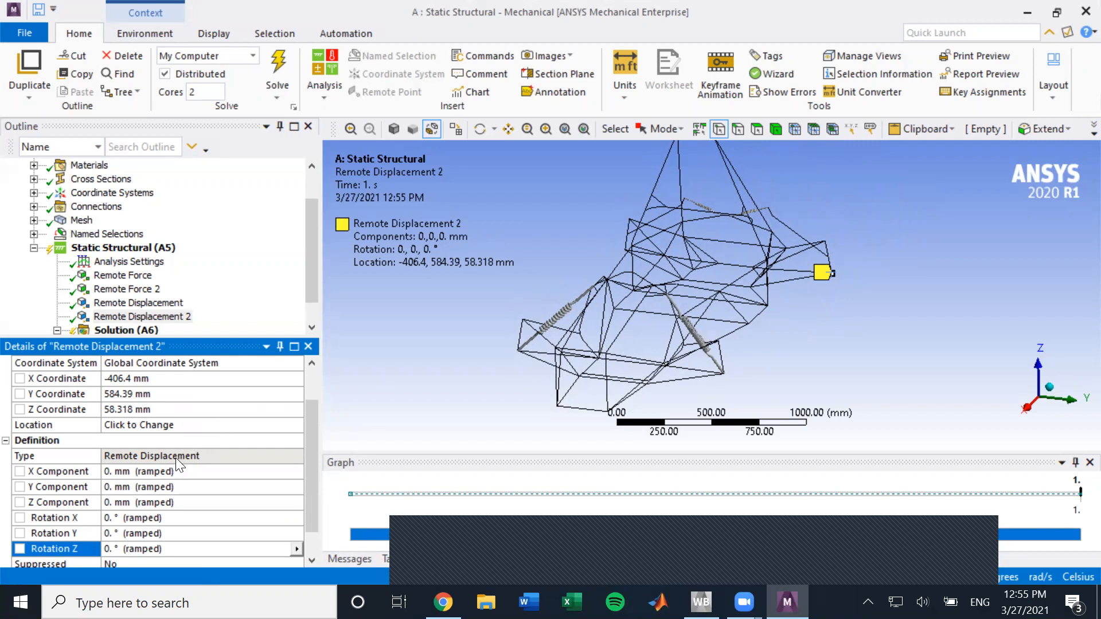
scroll(175, 458, "up", 1)
scroll(172, 482, "down", 2)
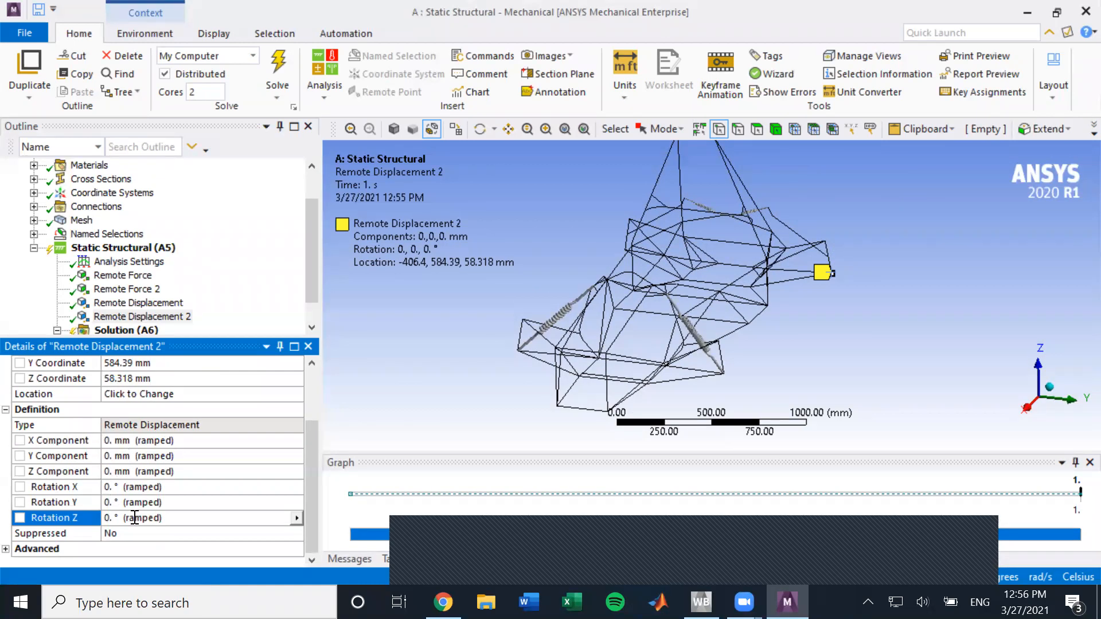
scroll(146, 482, "up", 2)
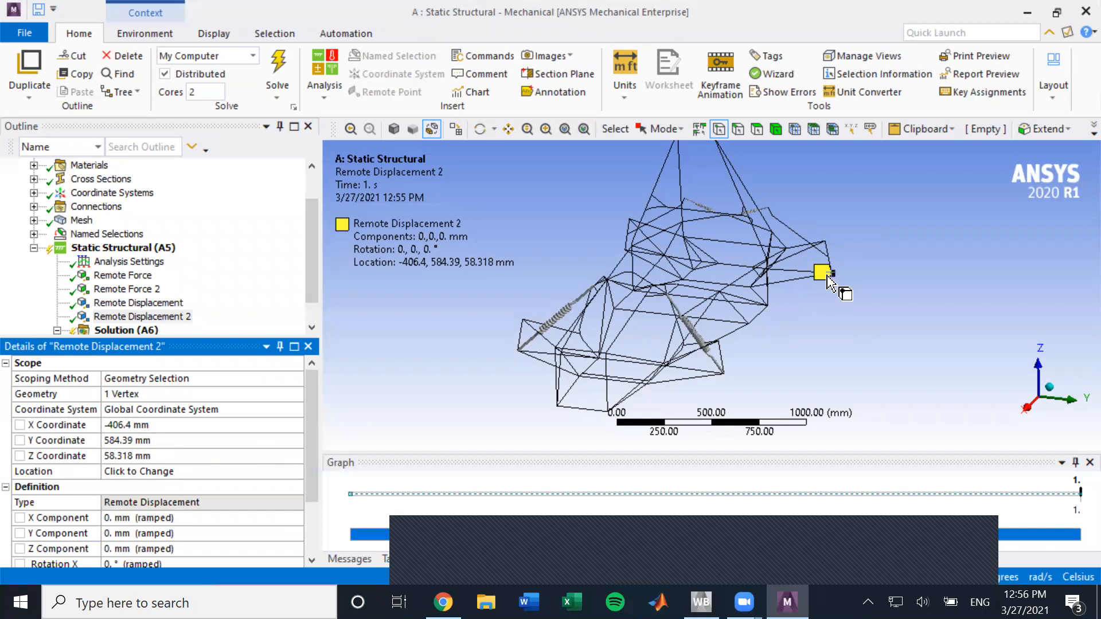
left_click(170, 472)
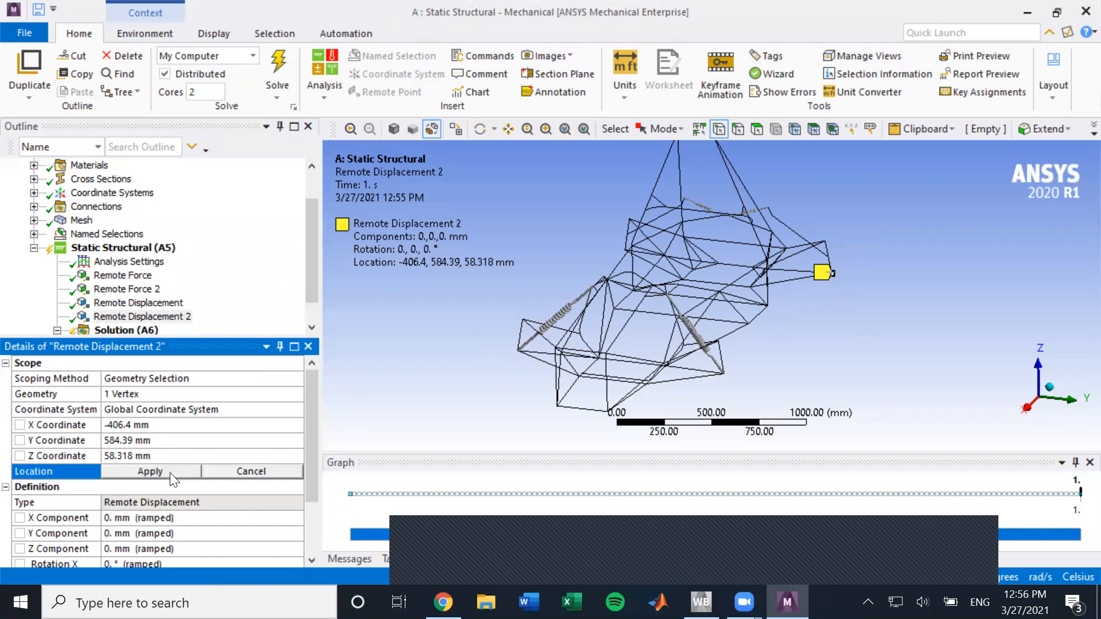
left_click(831, 277)
- Insert a third Remote Displacement and scope it to the lower outer vertex of the rear upright on the negative Y side
right_click(167, 252)
mouse_move(201, 260)
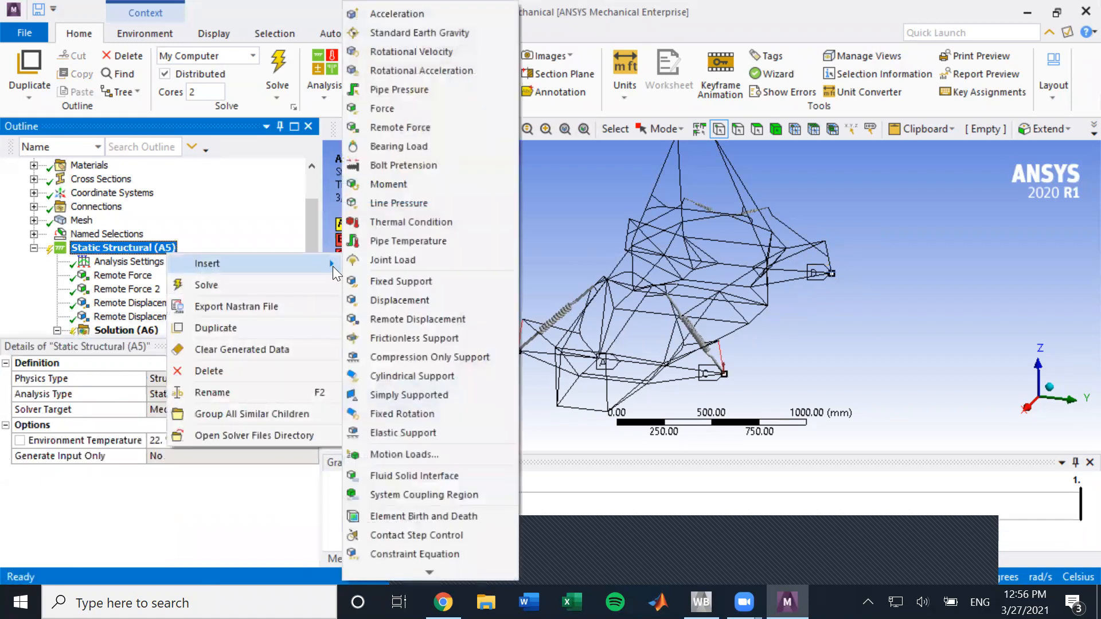
left_click(446, 319)
mouse_move(565, 270)
middle_mouse_down()
mouse_move(605, 288)
mouse_move(549, 256)
middle_mouse_up()
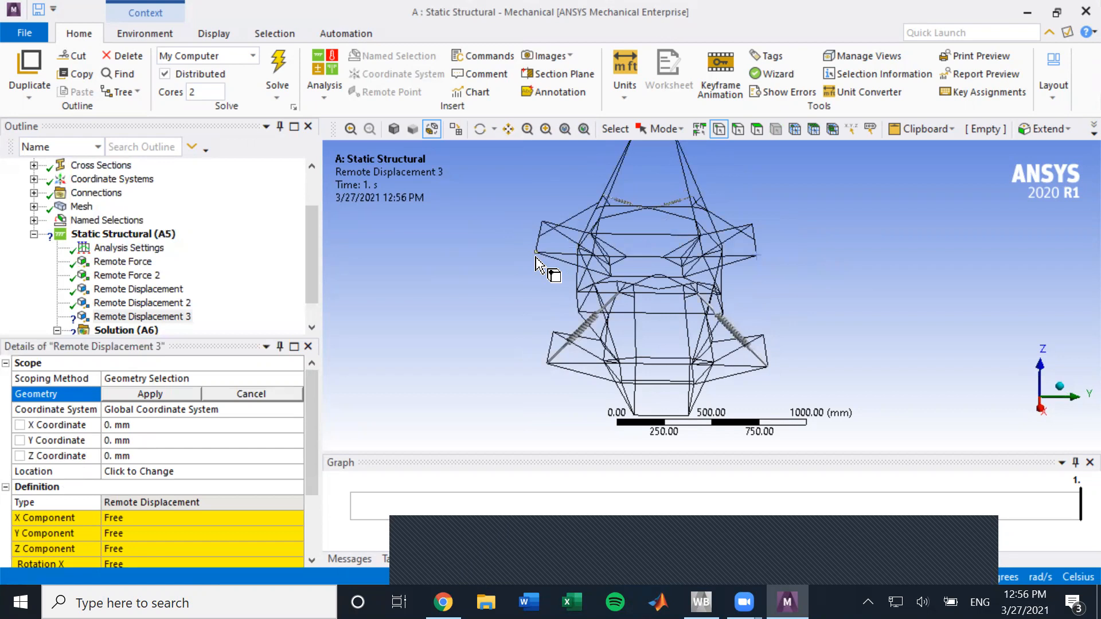
left_click(536, 252)
left_click(195, 394)
- Set the X, Y and Z components of the negative Y side rear upright's remote displacement to 0 mm
scroll(205, 464, "down", 1)
left_click(208, 470)
type("0")
key("Return")
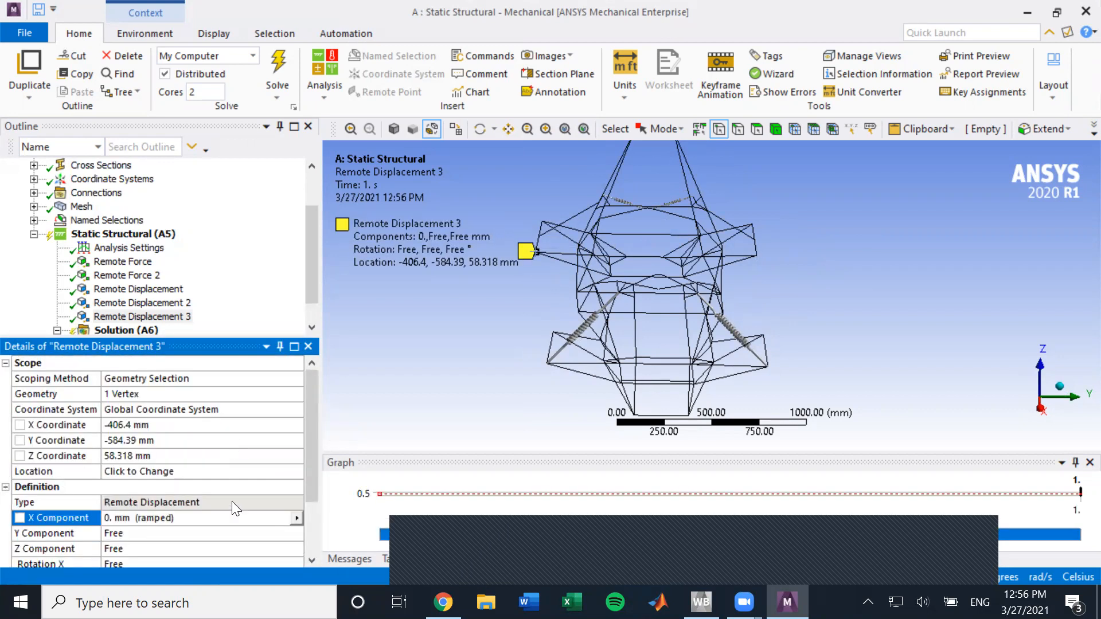
left_click(225, 541)
type("0")
key("Return")
left_click(230, 533)
type("0")
key("Return")
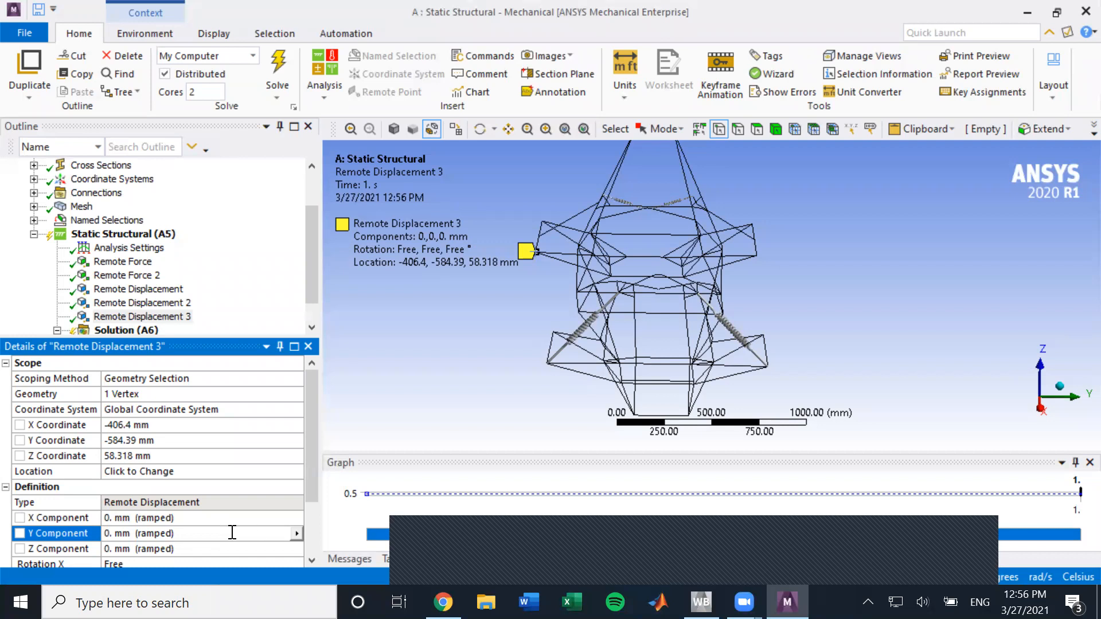
- Insert two more Remote Displacements under Static Structural
right_click(168, 236)
mouse_move(180, 249)
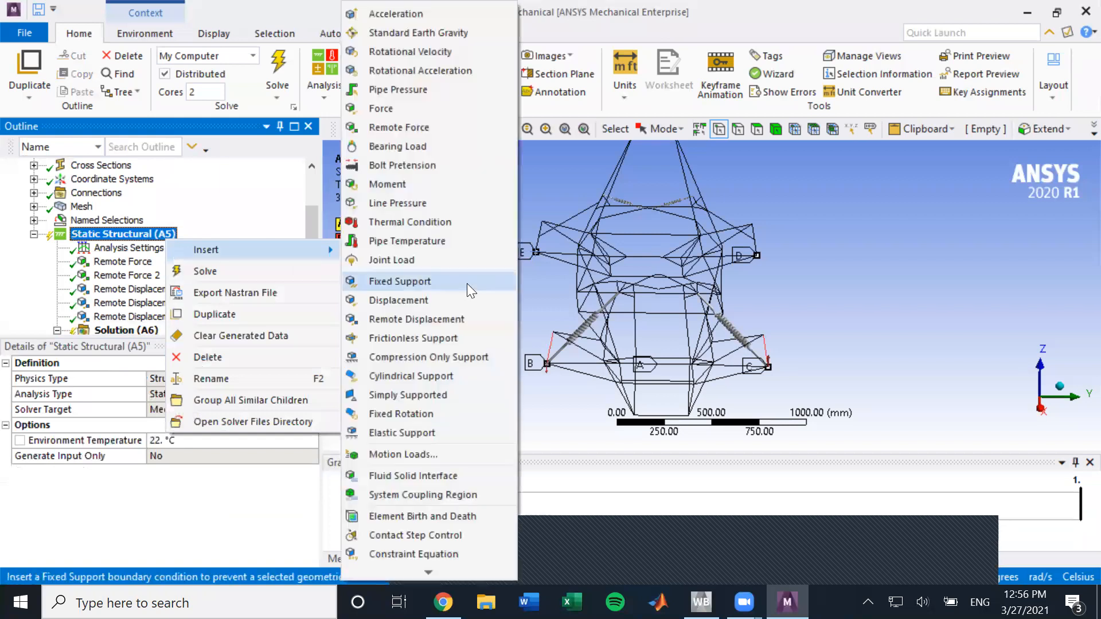
left_click(441, 312)
right_click(164, 221)
mouse_move(189, 232)
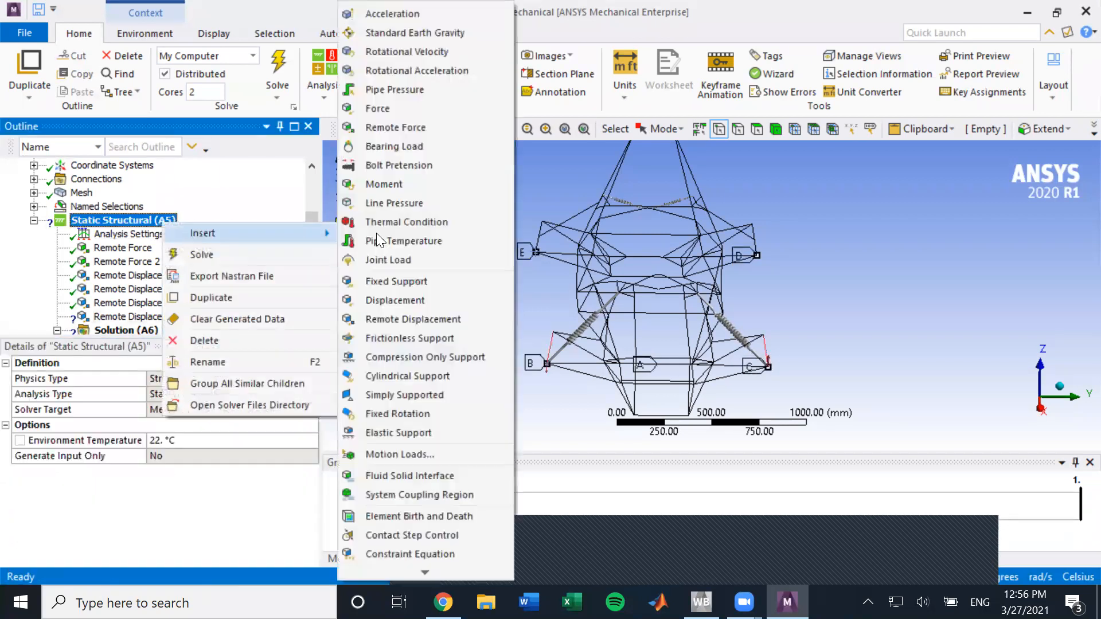
left_click(442, 319)
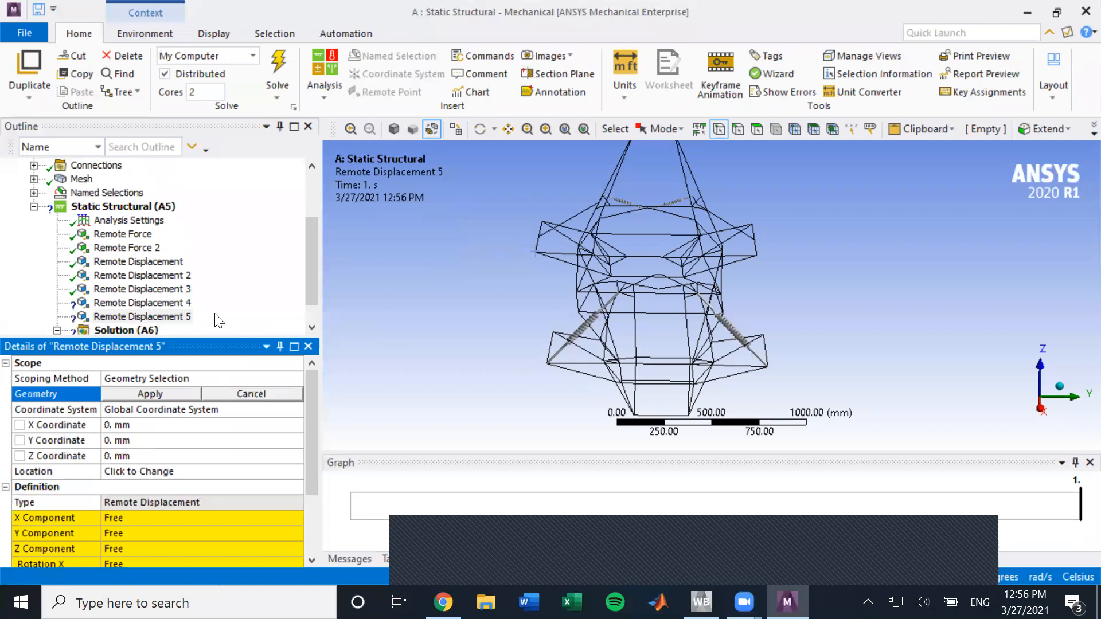
- Scope Remote Displacement 4 to the lower vertex of the short link at the rear spring's outer end on the positive Y side
left_click(183, 303)
middle_click_drag(650, 278, 534, 228)
scroll(676, 293, "up", 10)
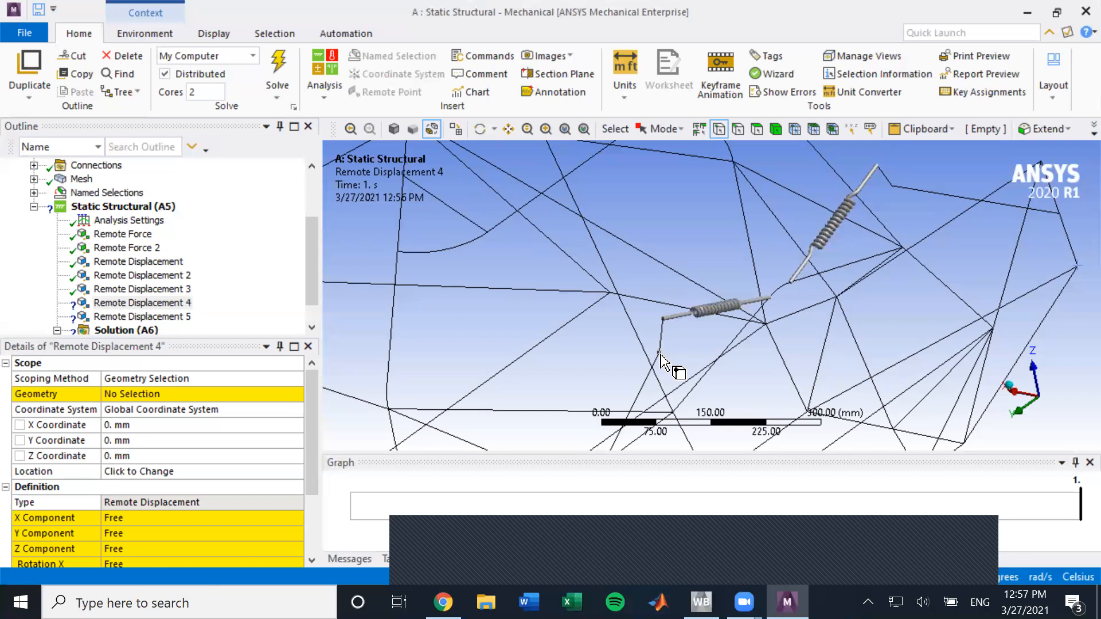
left_click(660, 353)
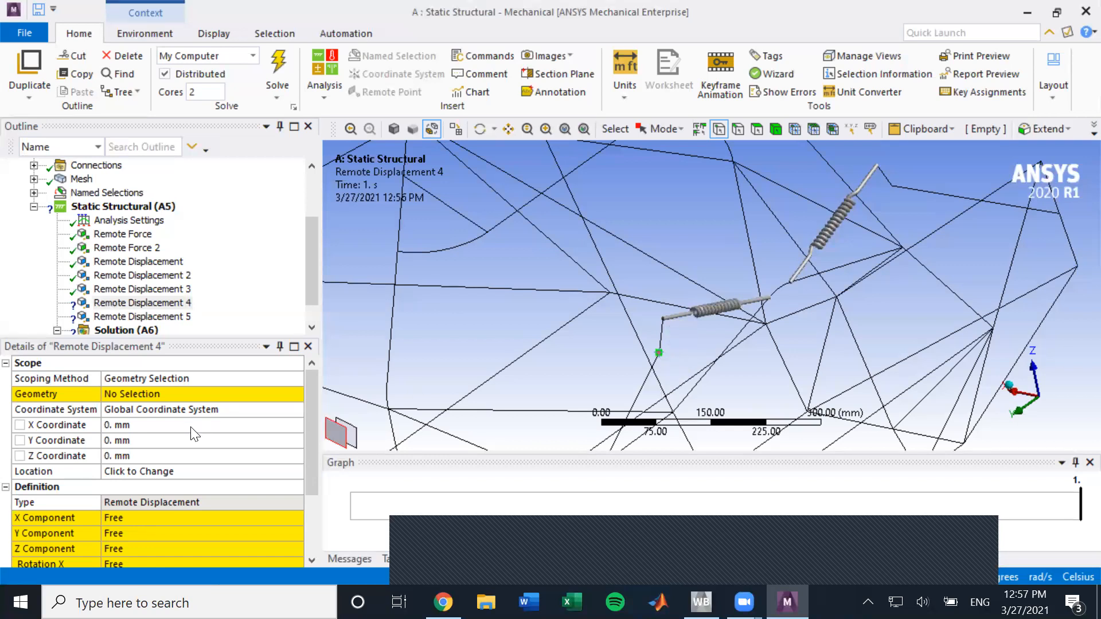
left_click(167, 392)
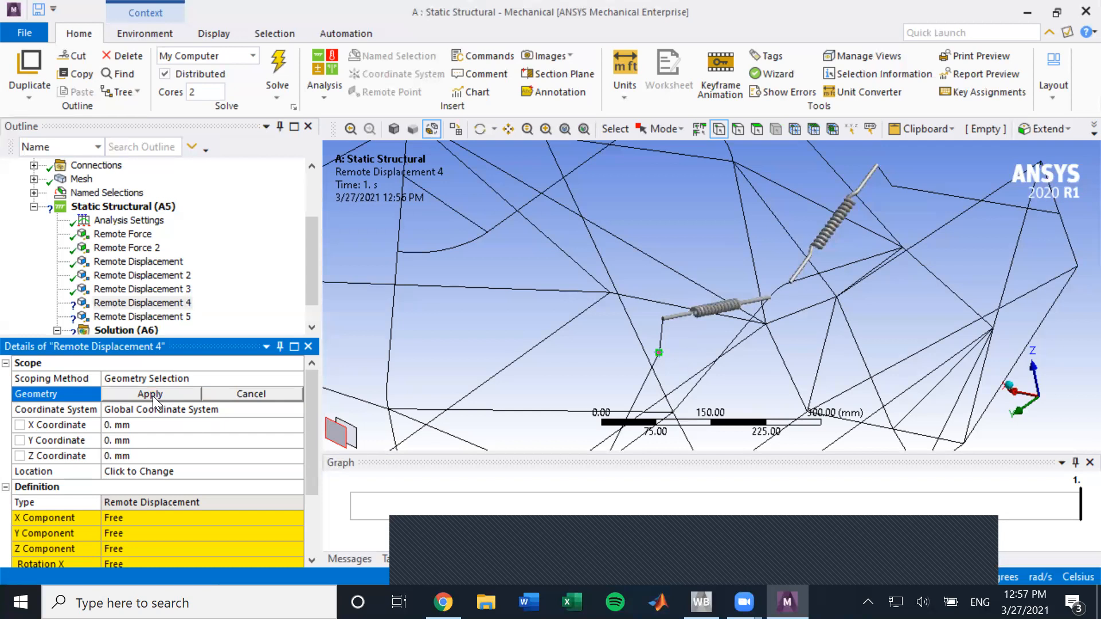
left_click(152, 394)
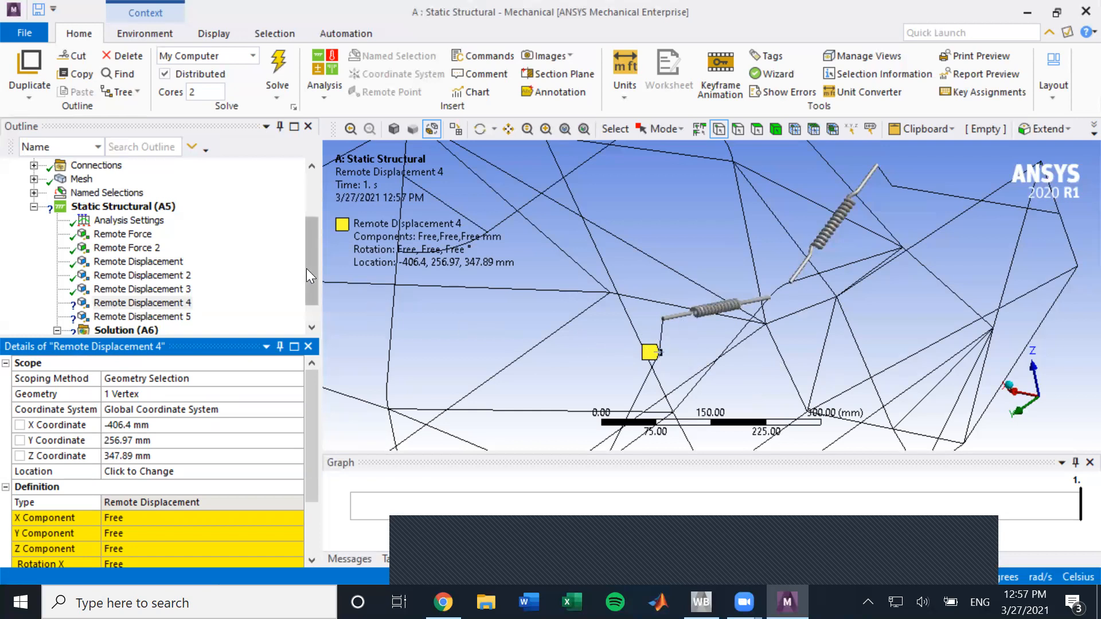
- Set Remote Displacement 4's coordinate system to Origin and check the axis directions at the end of the rear spring
left_click(195, 409)
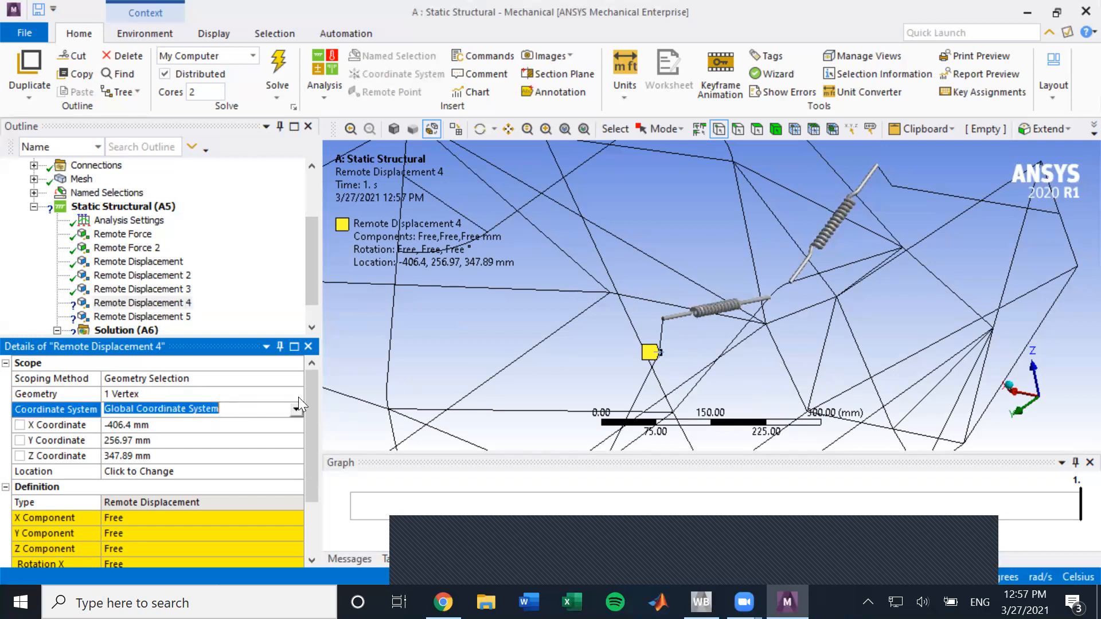
left_click(296, 409)
left_click(265, 435)
middle_click_drag(699, 382, 734, 303)
scroll(672, 346, "down", 5)
scroll(690, 372, "up", 3)
scroll(732, 304, "up", 10)
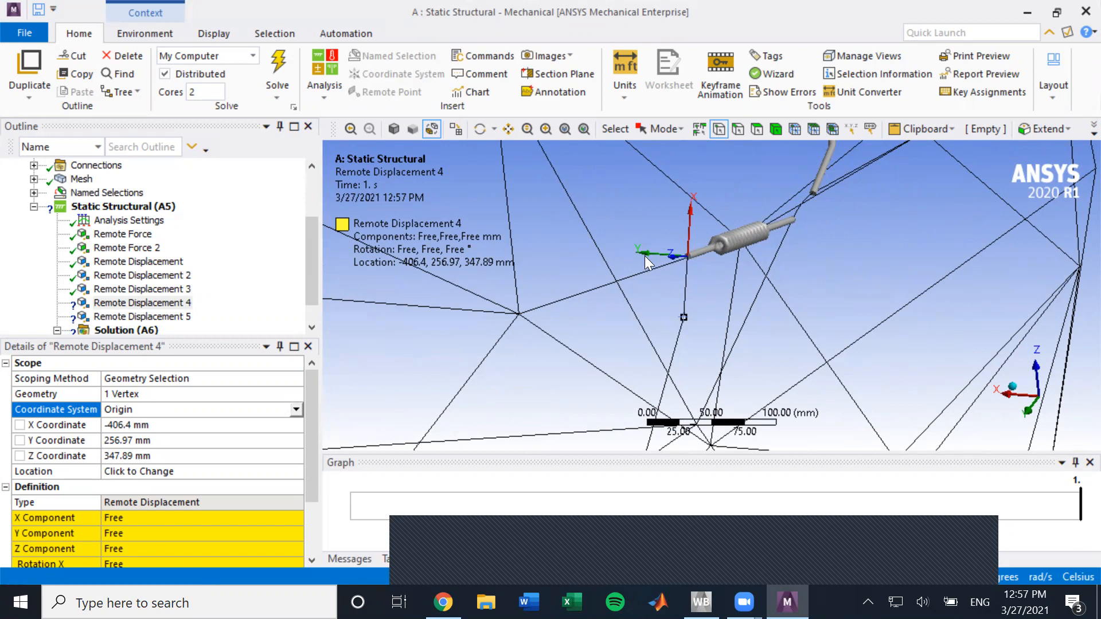
- Move Remote Displacement 4's location to the middle vertex of the short link beside the rear spring
left_click(160, 471)
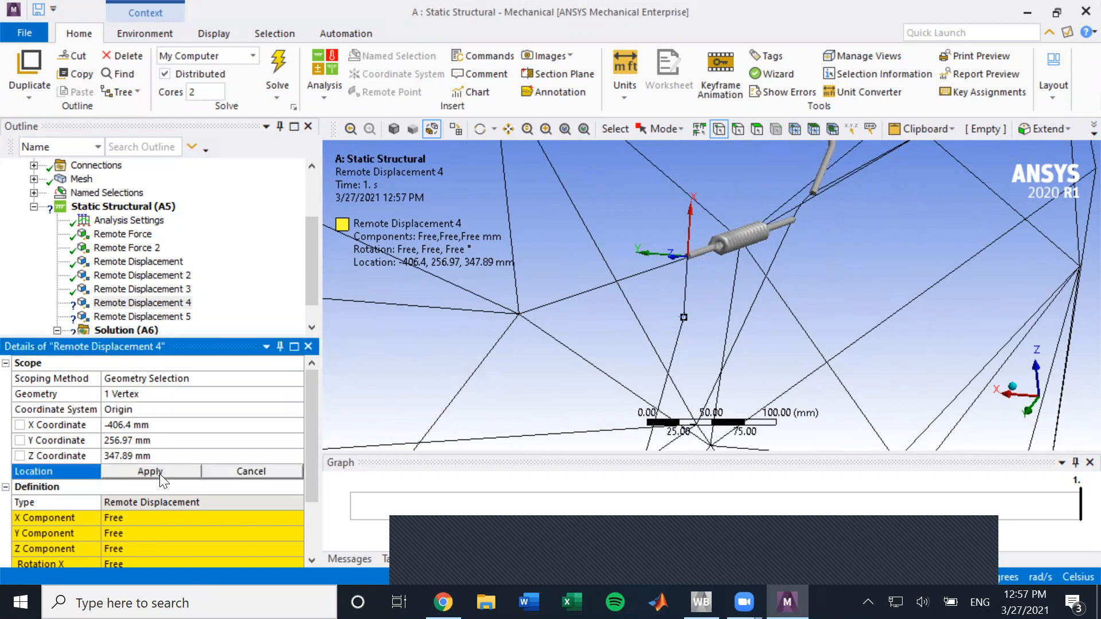
left_click(686, 288)
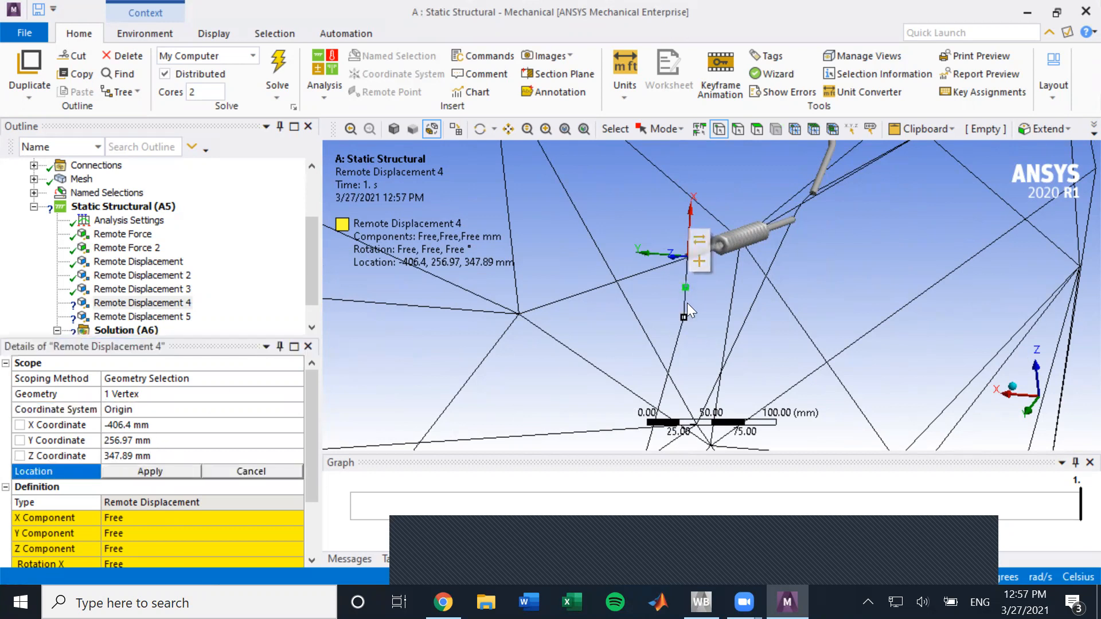
left_click(181, 473)
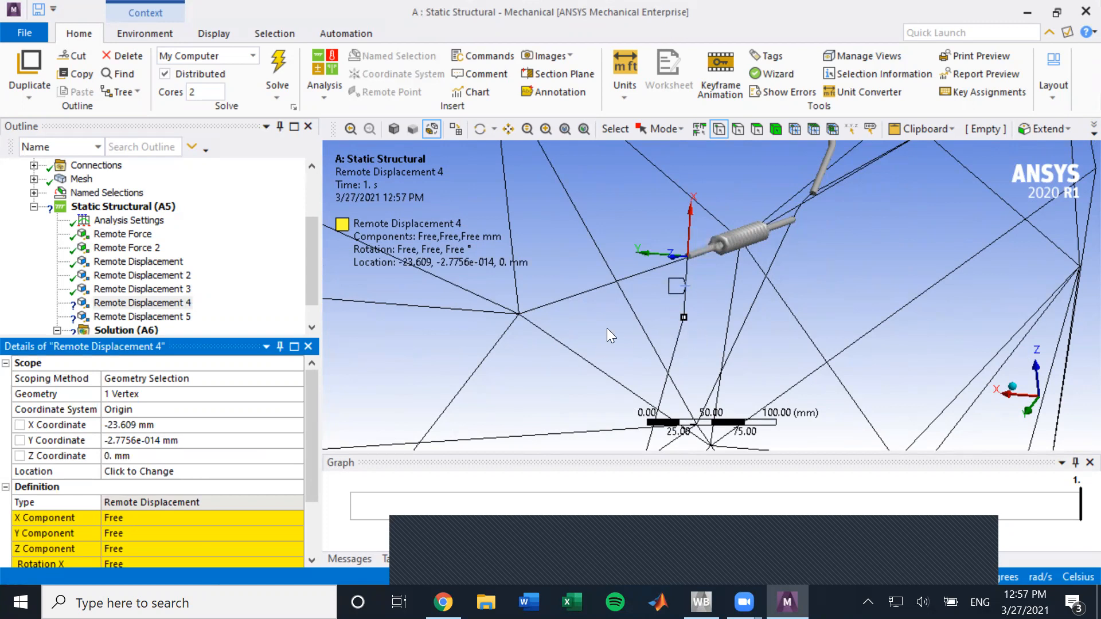
- Set Remote Displacement 4's rotations about X and Z to 0°
scroll(200, 487, "down", 1)
left_click(202, 521)
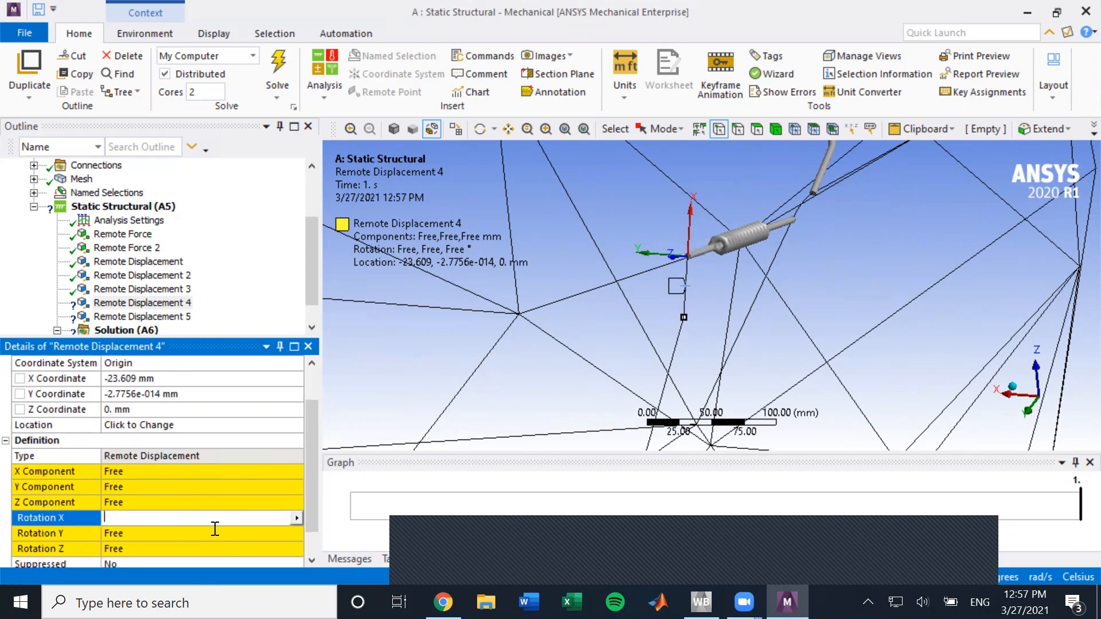
left_click(215, 528)
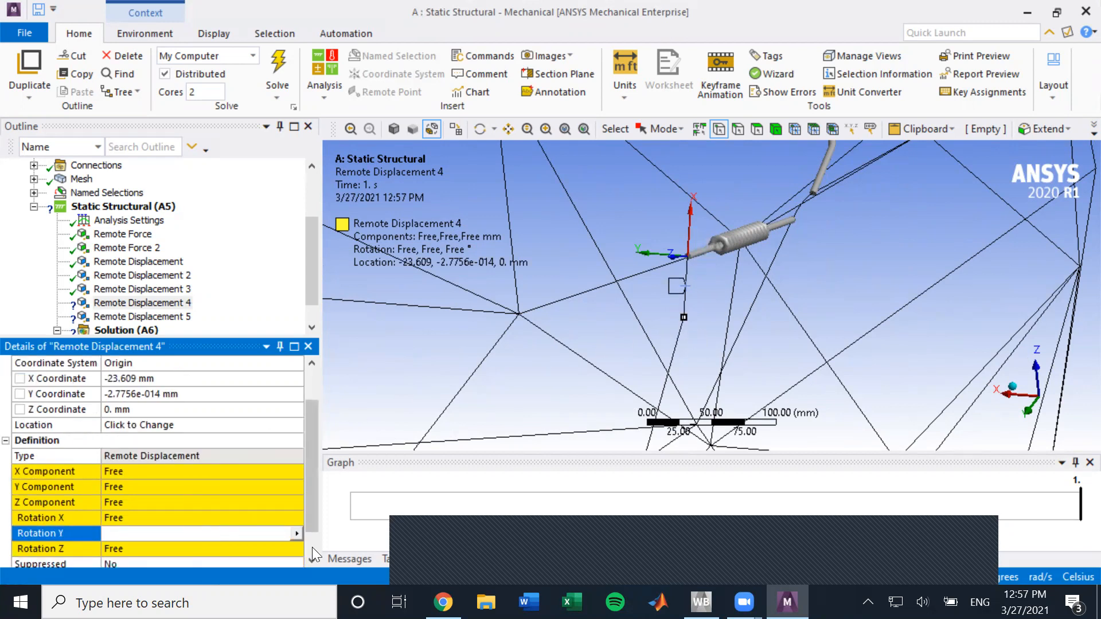
left_click(218, 518)
type("0")
key("Return")
scroll(224, 526, "down", 1)
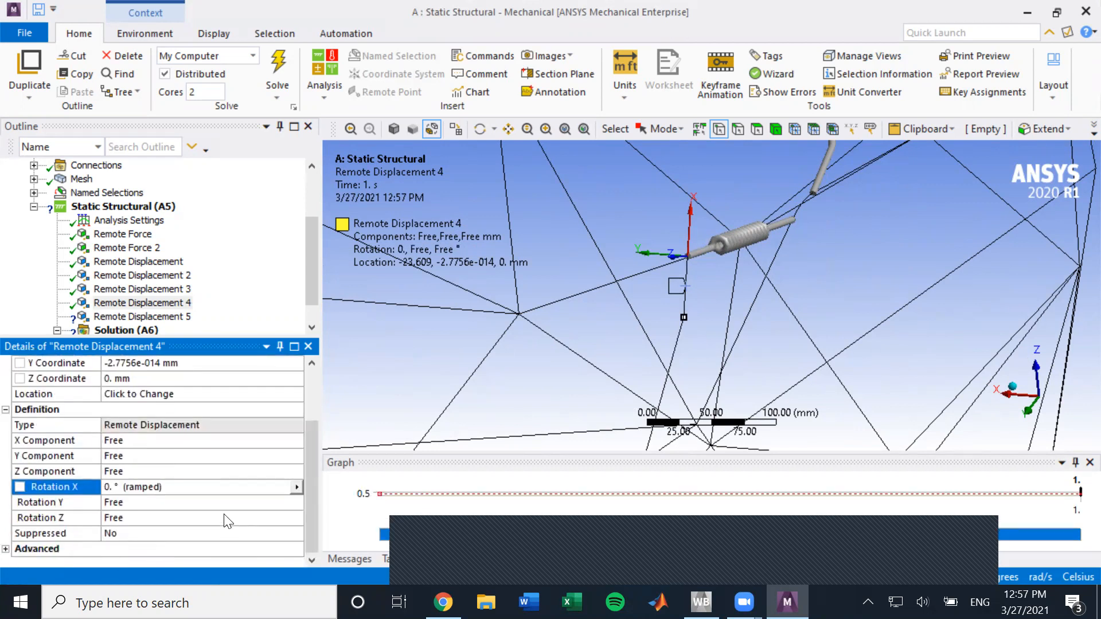
left_click(223, 519)
type("0")
key("Return")
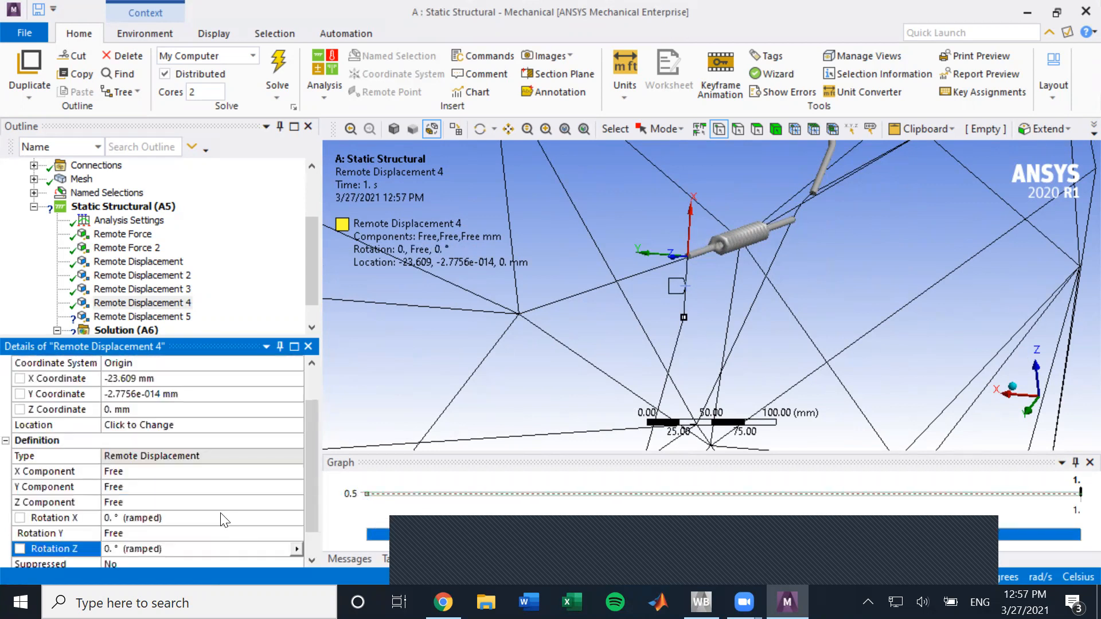
- Set Remote Displacement 4's X and Y components to 0 mm
left_click(194, 472)
type("0")
key("Return")
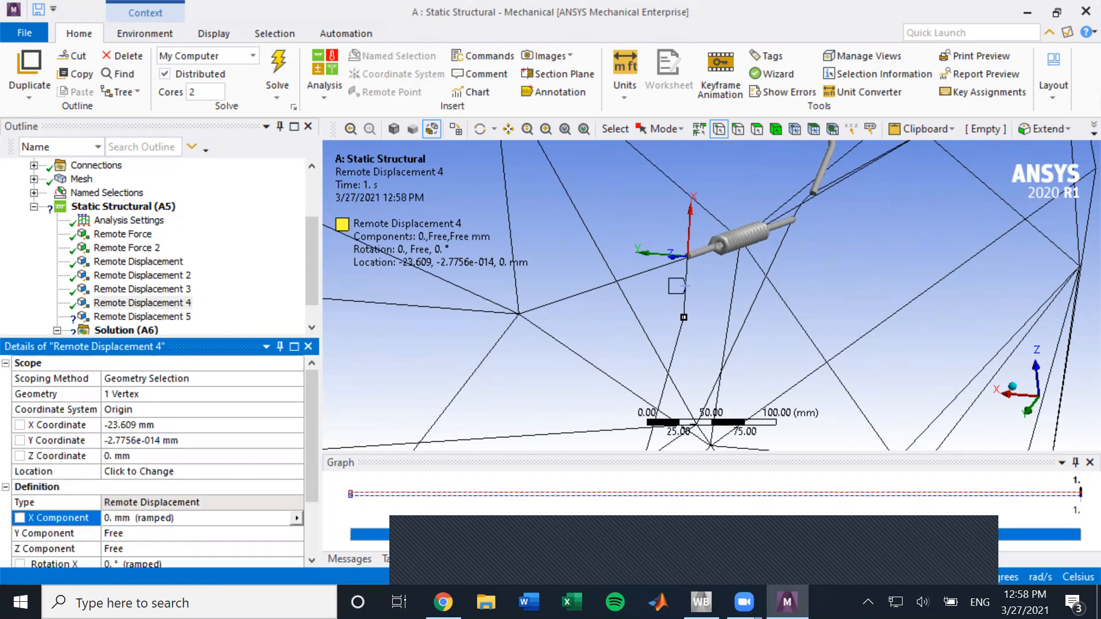
left_click(175, 533)
type("0")
key("Return")
scroll(178, 528, "down", 2)
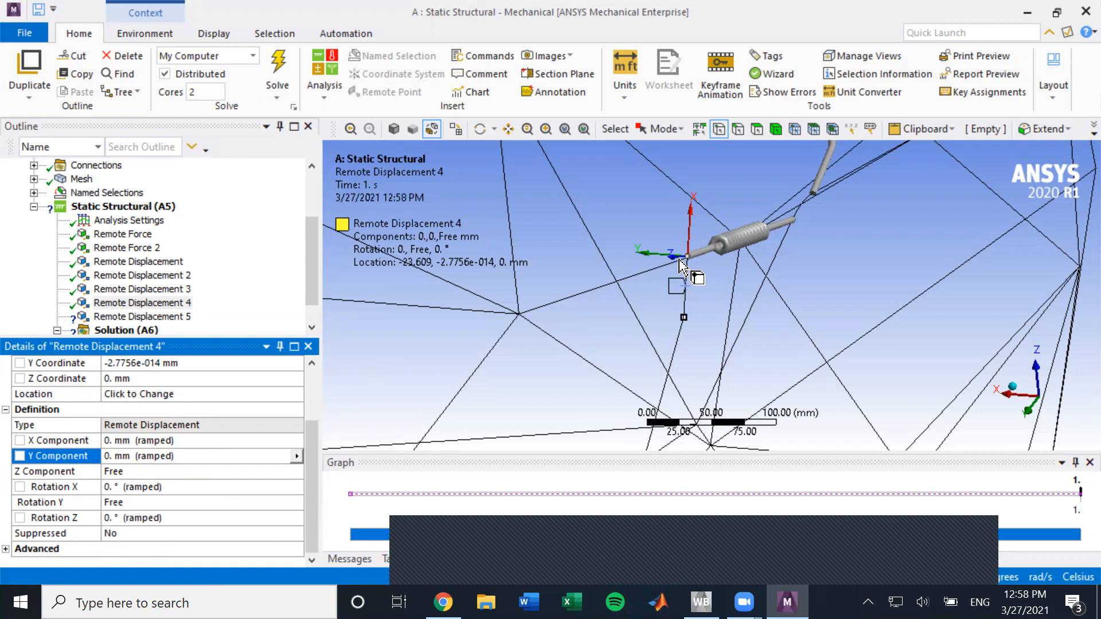
middle_click_drag(687, 261, 655, 274)
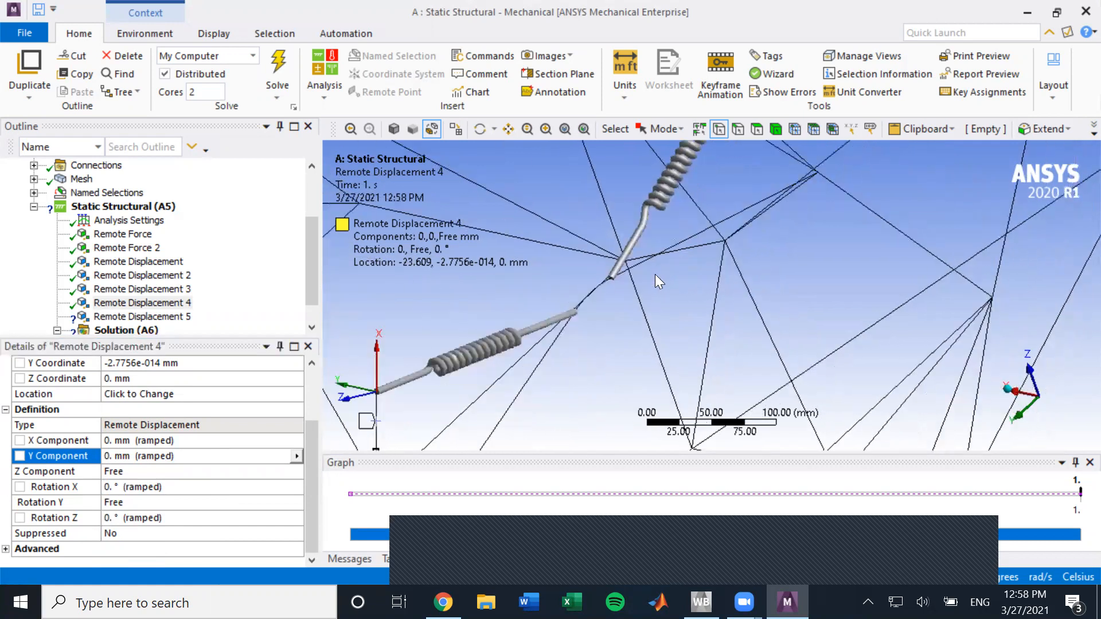
middle_click_drag(737, 260, 968, 182, "ctrl")
middle_click_drag(793, 256, 786, 258)
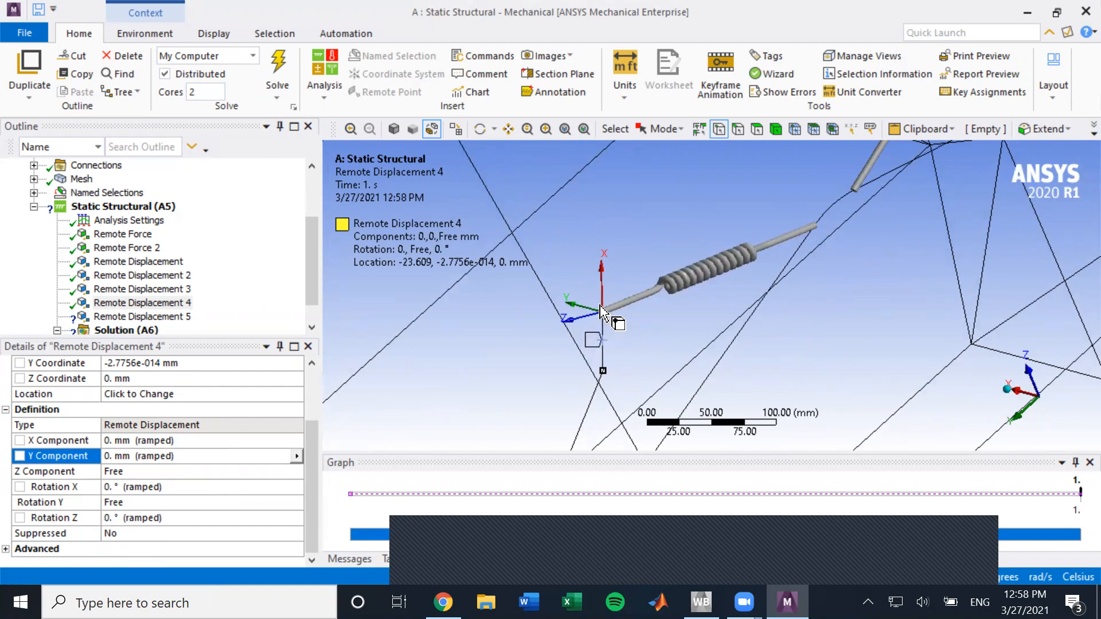
middle_click_drag(583, 309, 737, 267)
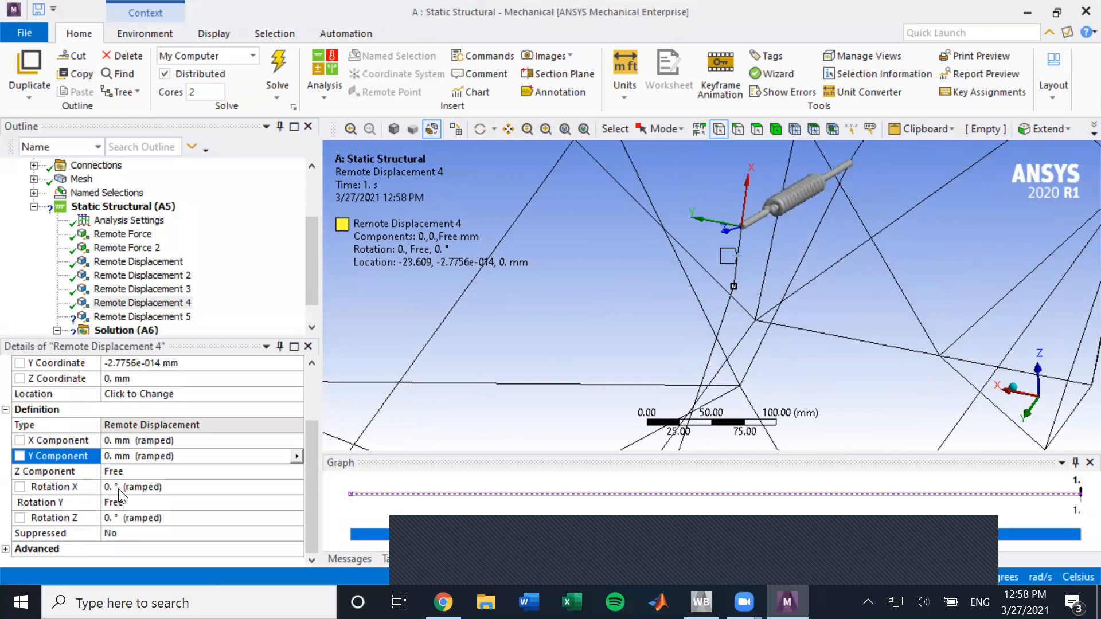
scroll(129, 487, "up", 2)
- Scope Remote Displacement 5 to the lower vertex of the short link at the rear spring's outer end on the negative Y side
left_click(144, 316)
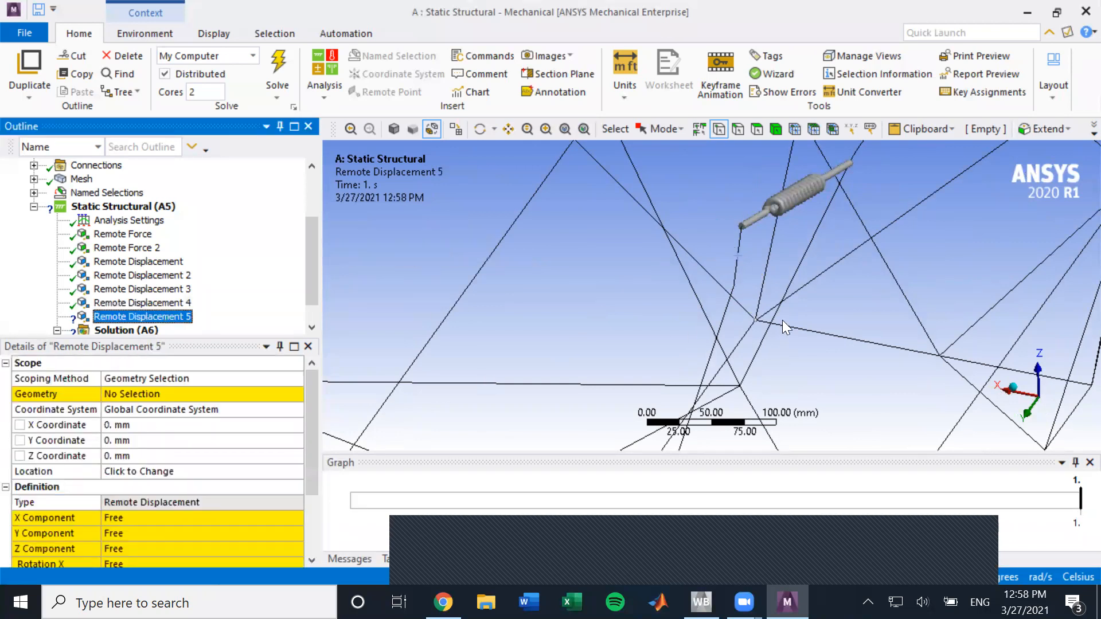
middle_click_drag(807, 312, 483, 282)
scroll(939, 279, "down", 2)
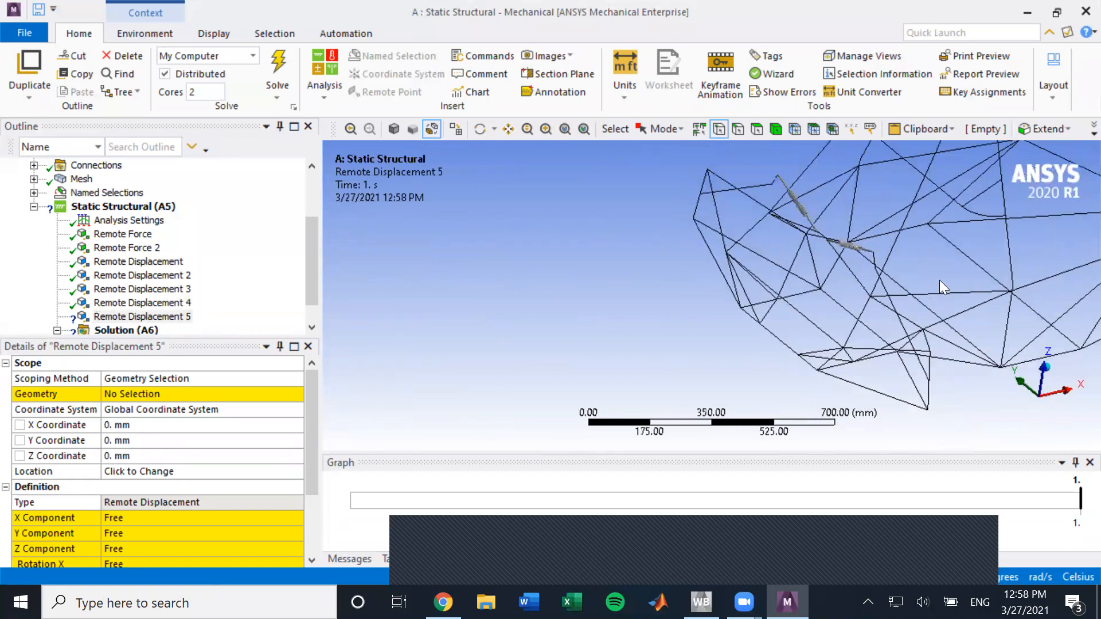
scroll(927, 278, "up", 4)
middle_click_drag(922, 274, 542, 327, "ctrl")
scroll(624, 314, "up", 3)
middle_click_drag(627, 313, 618, 316)
left_click(611, 343)
left_click(176, 393)
left_click(177, 393)
- Move Remote Displacement 5's location to the middle vertex of the short link on the negative Y side
left_click(189, 472)
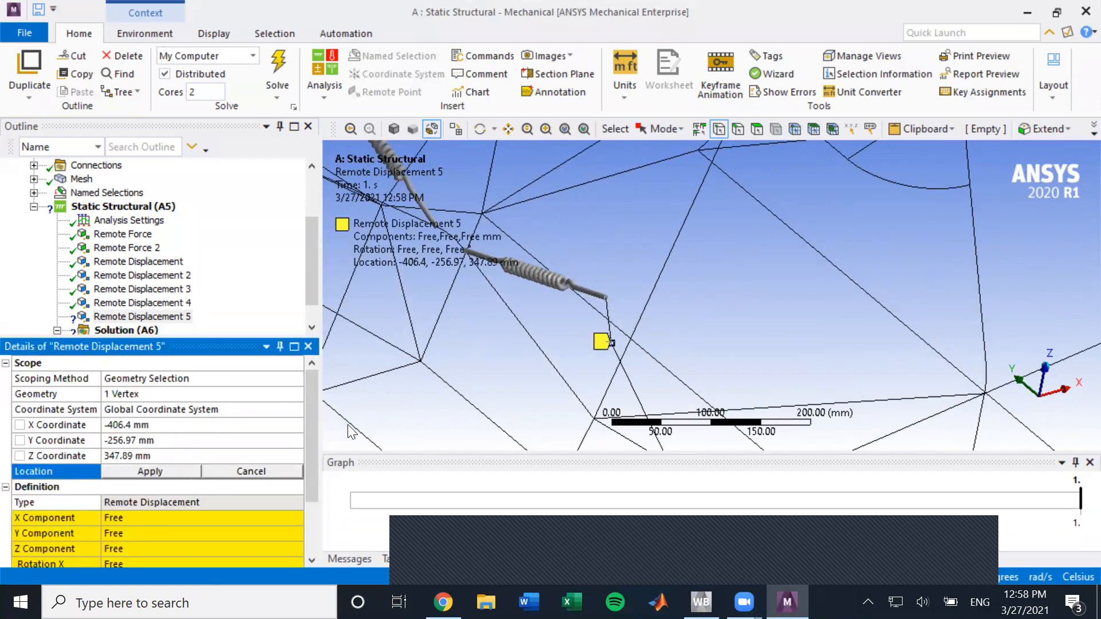
left_click(611, 327)
left_click(159, 471)
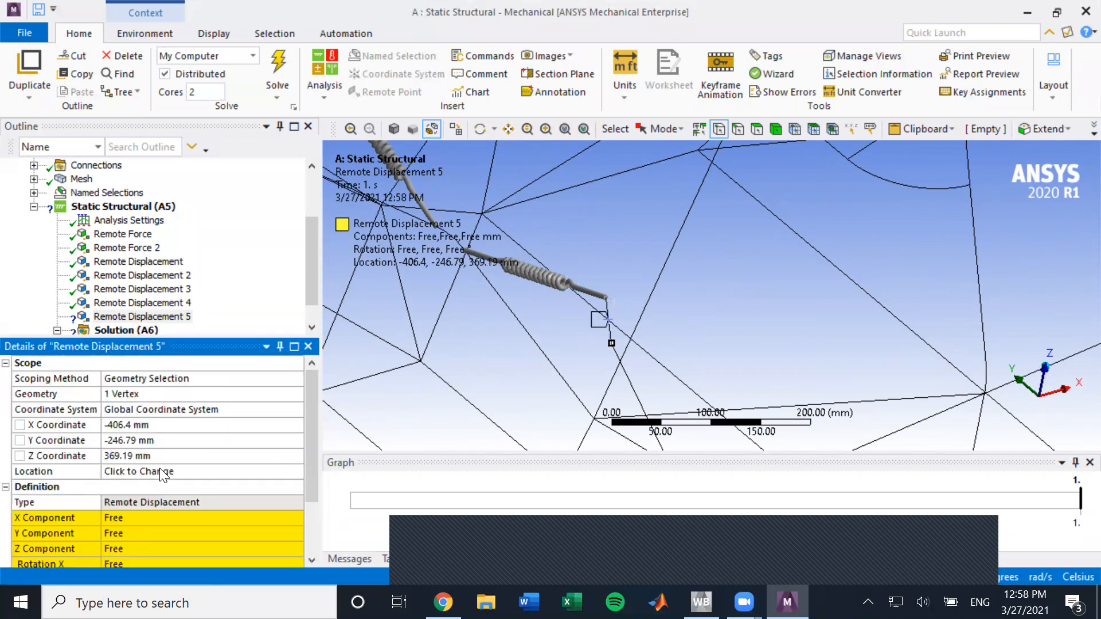
- Set Remote Displacement 5's X and Y components to 0 mm
scroll(192, 471, "down", 3)
left_click(203, 441)
type("0")
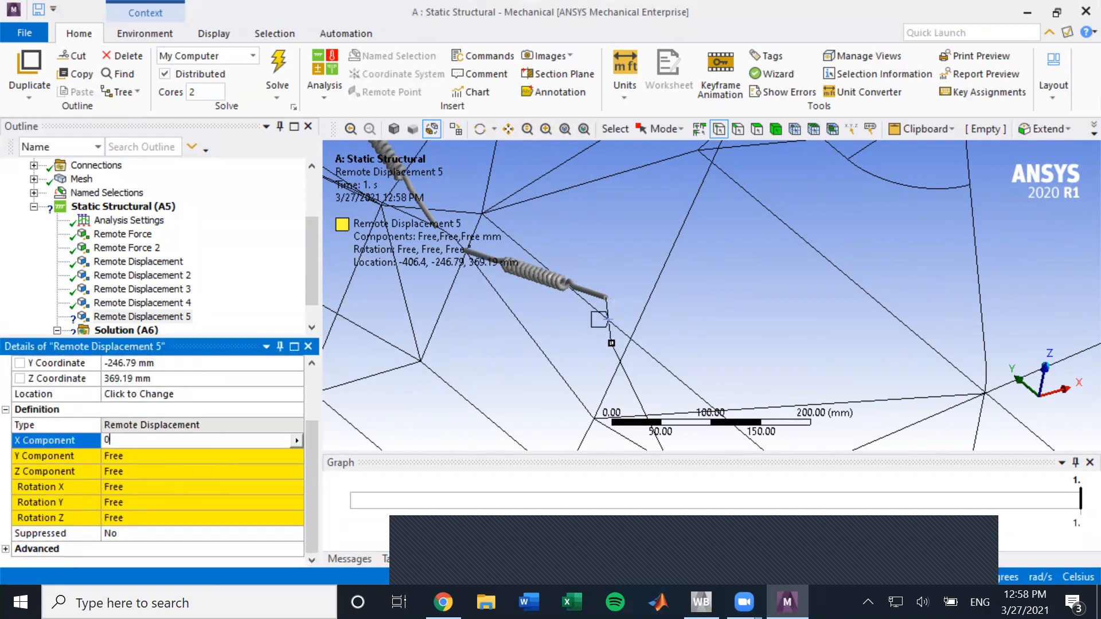
key("Return")
left_click(203, 533)
type("0")
key("Return")
- Set Remote Displacement 5's rotations about X and Z to 0°
scroll(216, 538, "down", 1)
left_click(195, 518)
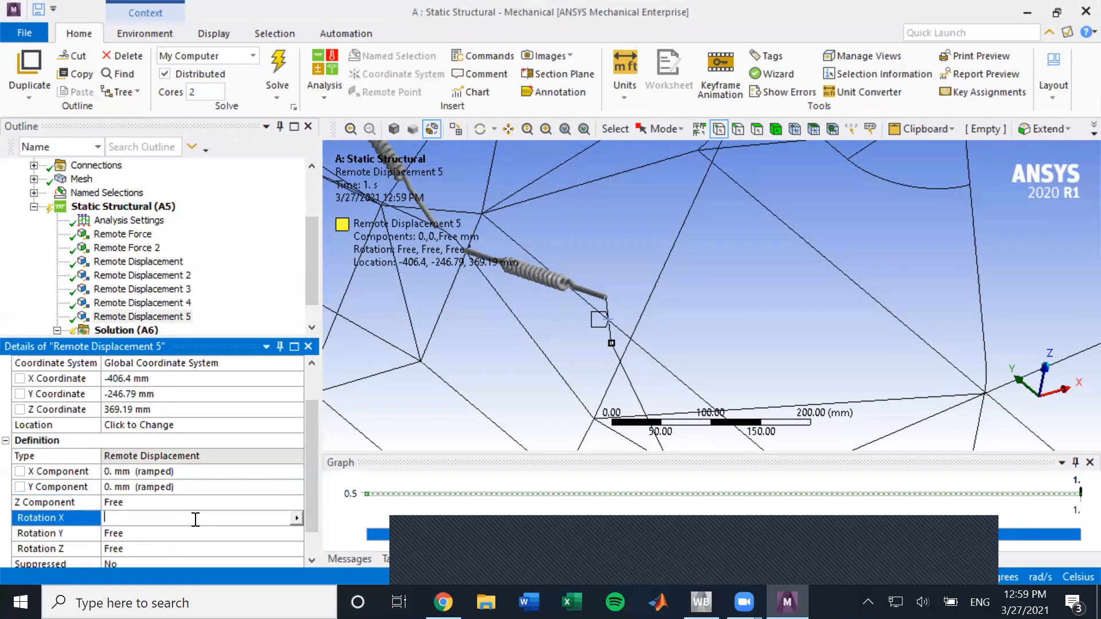
type("0")
key("Return")
scroll(196, 519, "down", 1)
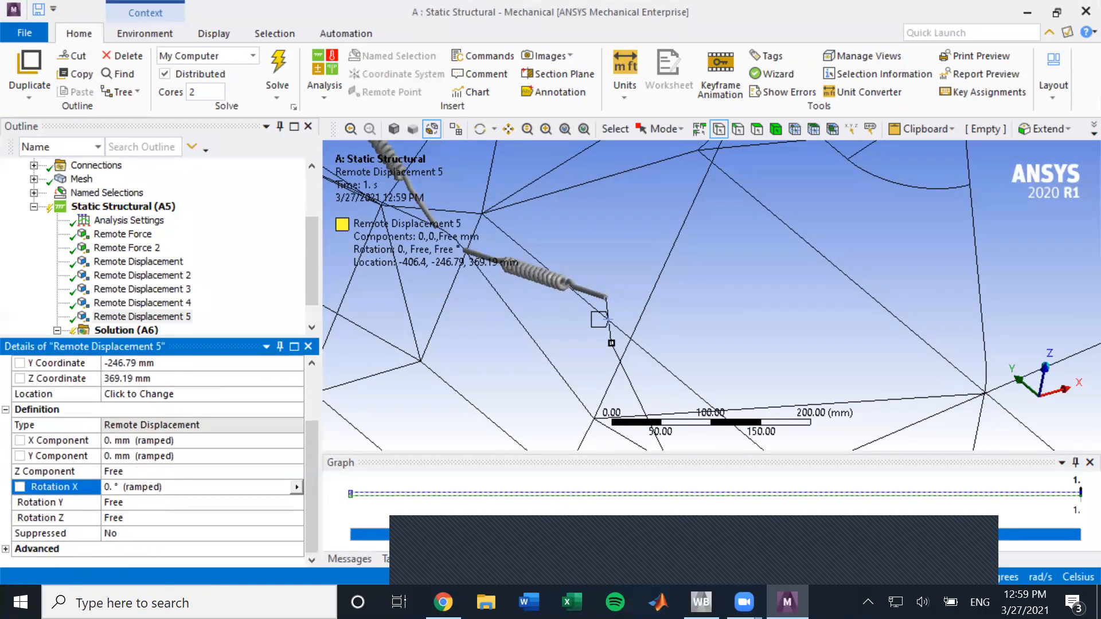
left_click(197, 519)
type("0")
key("Return")
scroll(198, 518, "up", 1)
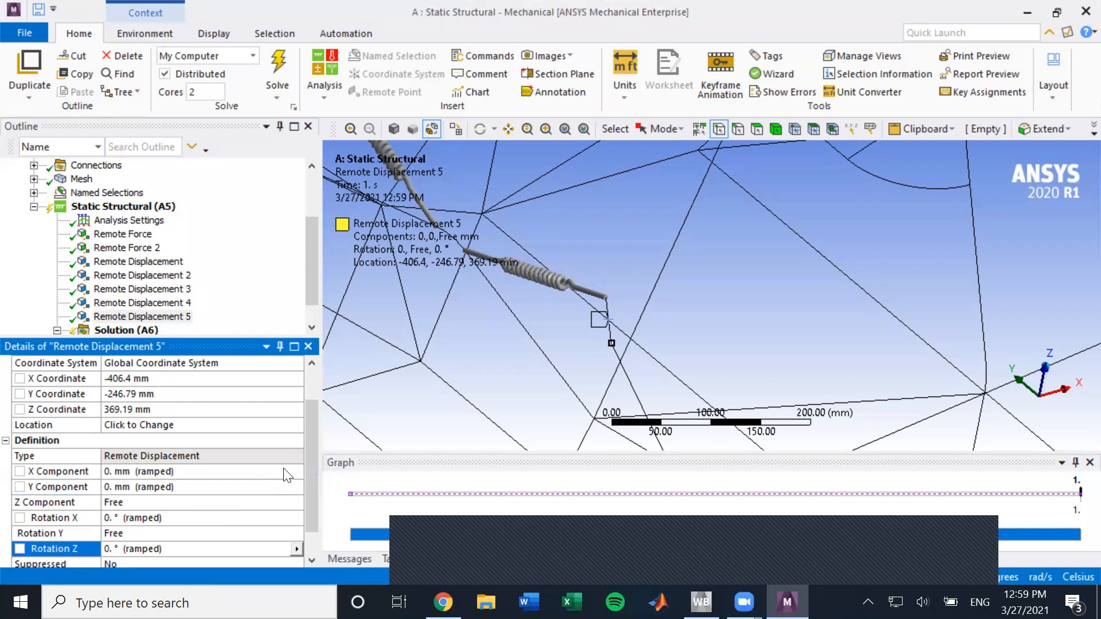
- Set Remote Displacement 5's coordinate system to Origin1
scroll(163, 436, "up", 1)
left_click(212, 414)
left_click(297, 409)
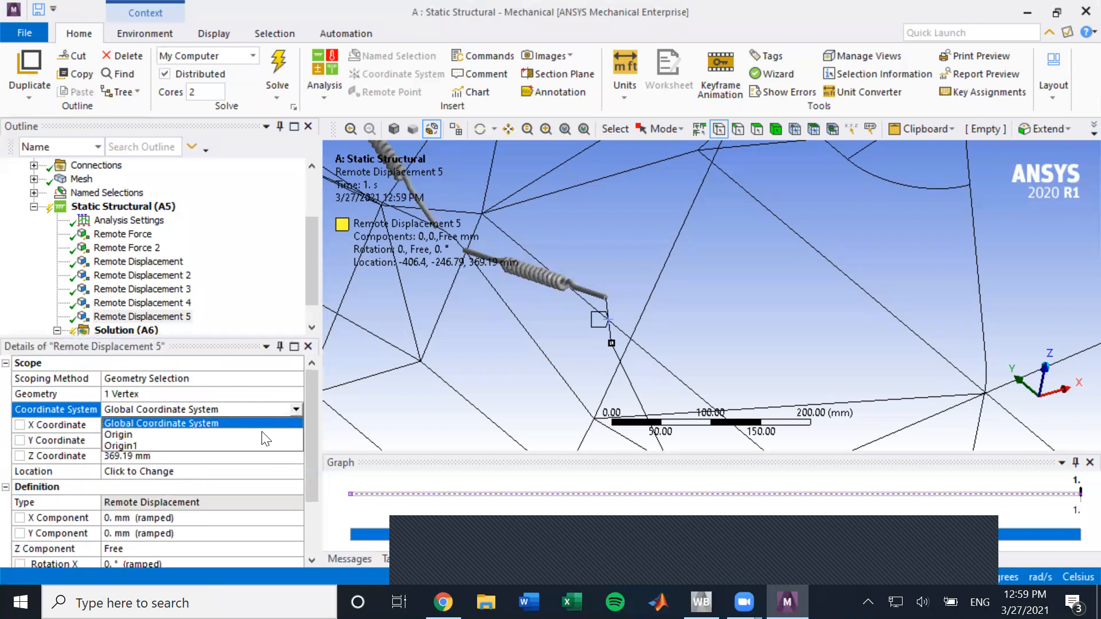
left_click(247, 439)
scroll(224, 462, "down", 2)
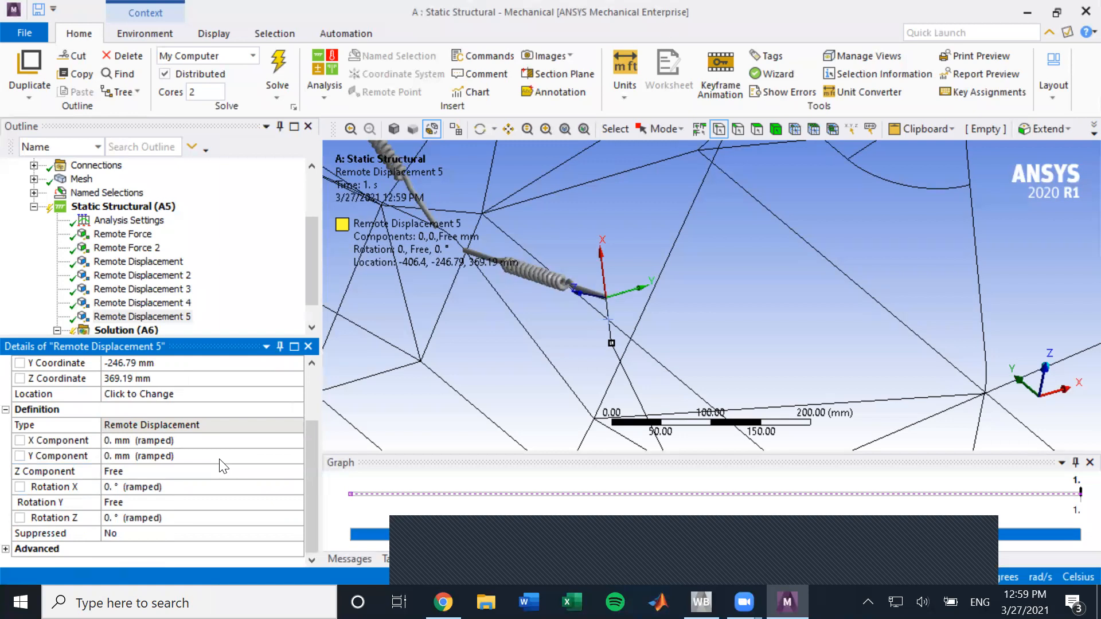
scroll(224, 466, "up", 2)
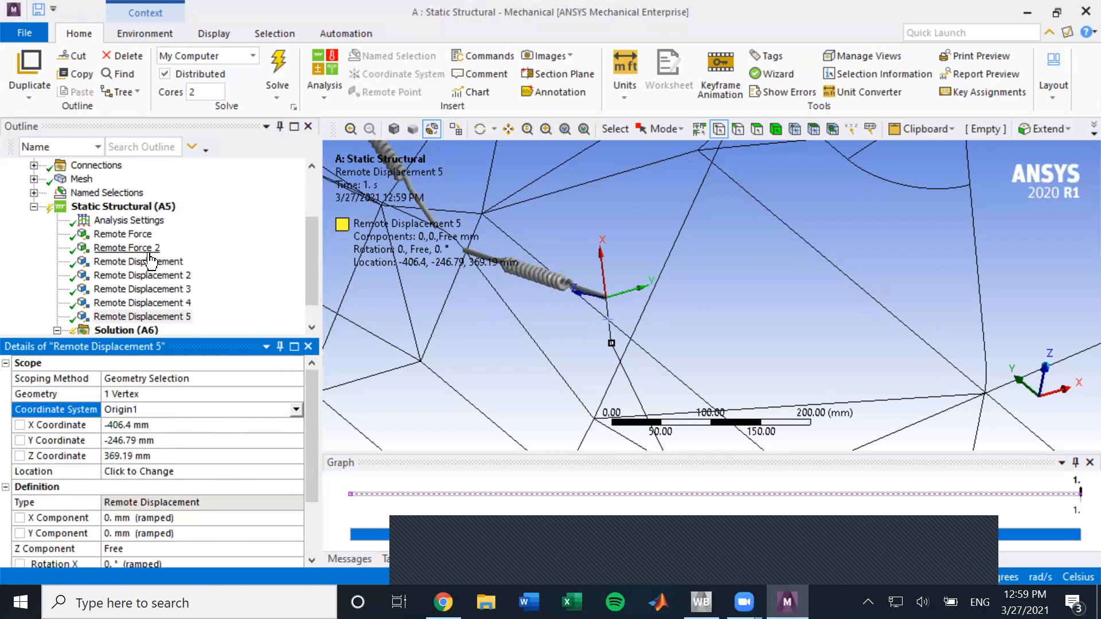
- Turn on Inertia Relief in the solver controls of the analysis settings
left_click(137, 221)
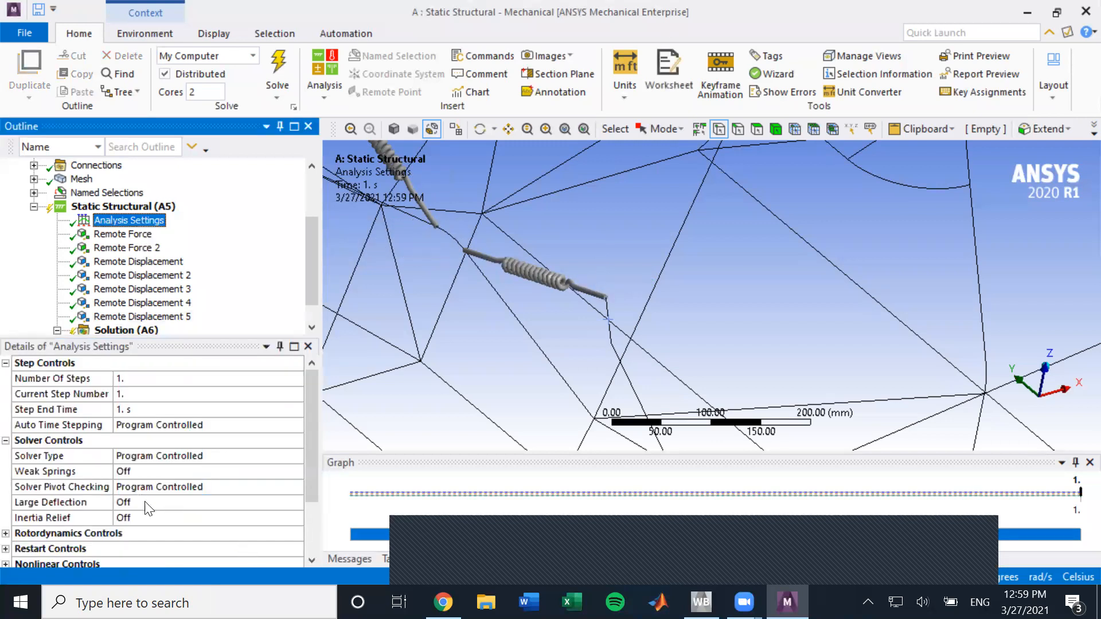
double_click(157, 517)
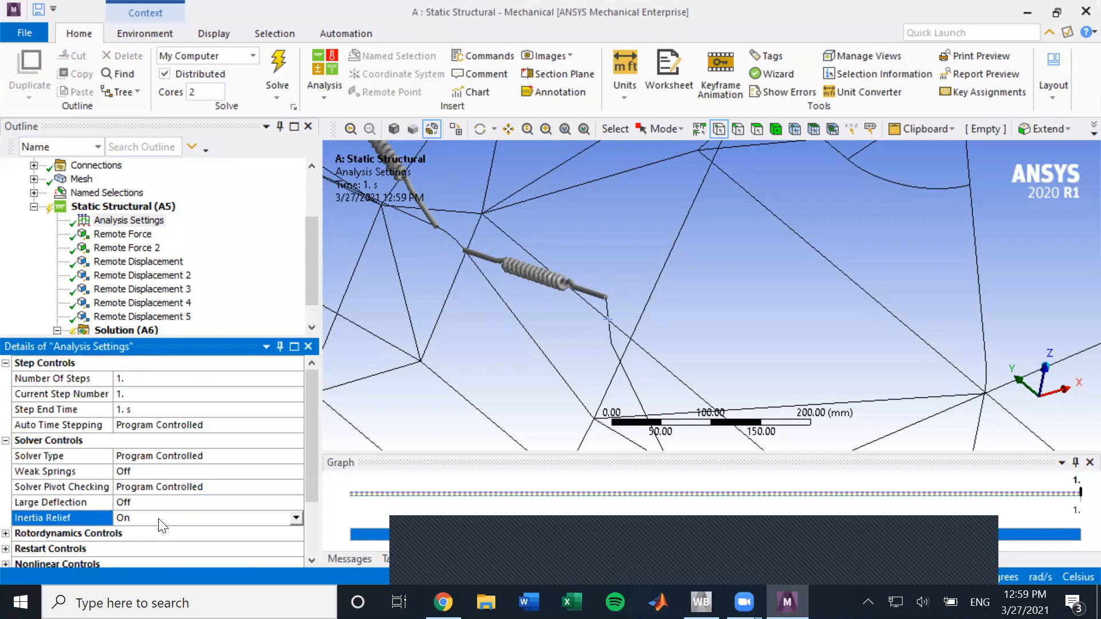
scroll(702, 367, "down", 5)
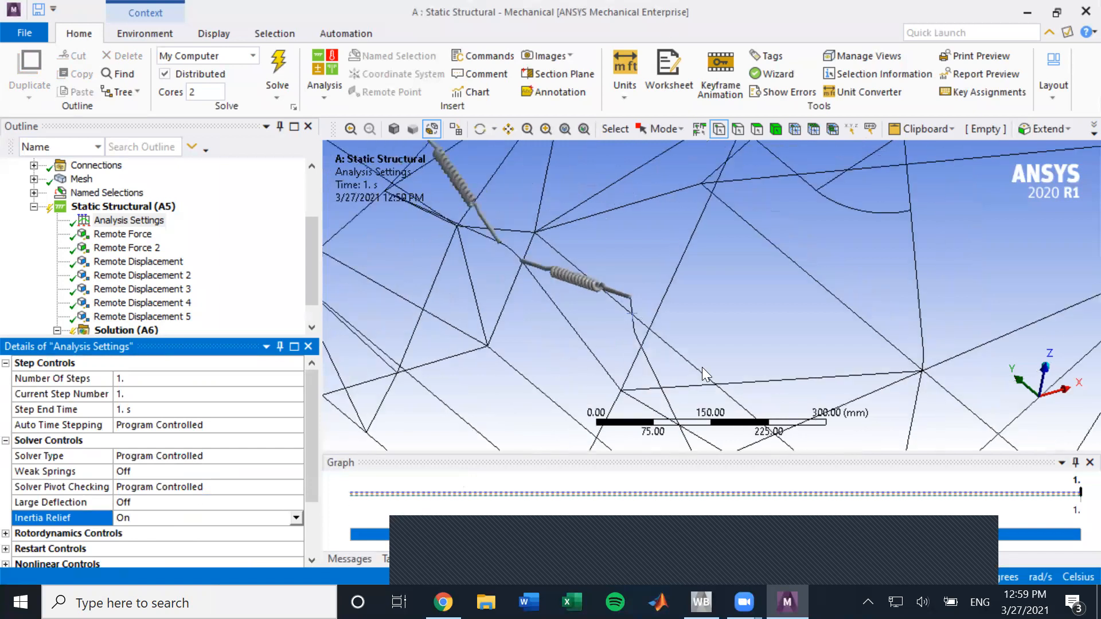
middle_click_drag(820, 268, 741, 313)
scroll(888, 271, "up", 3)
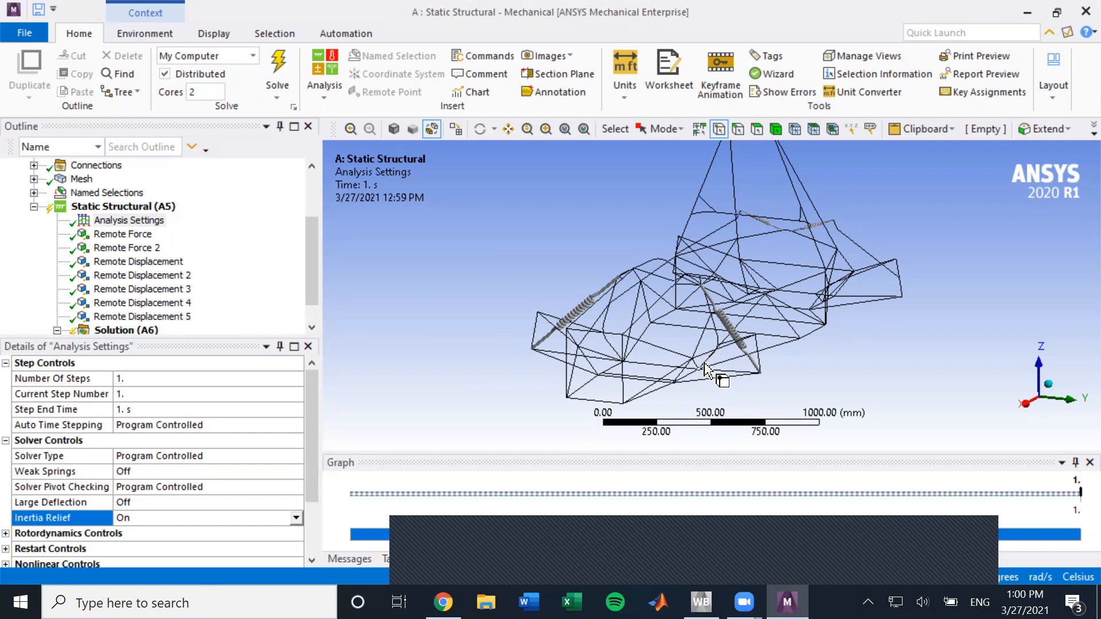
scroll(120, 303, "down", 1)
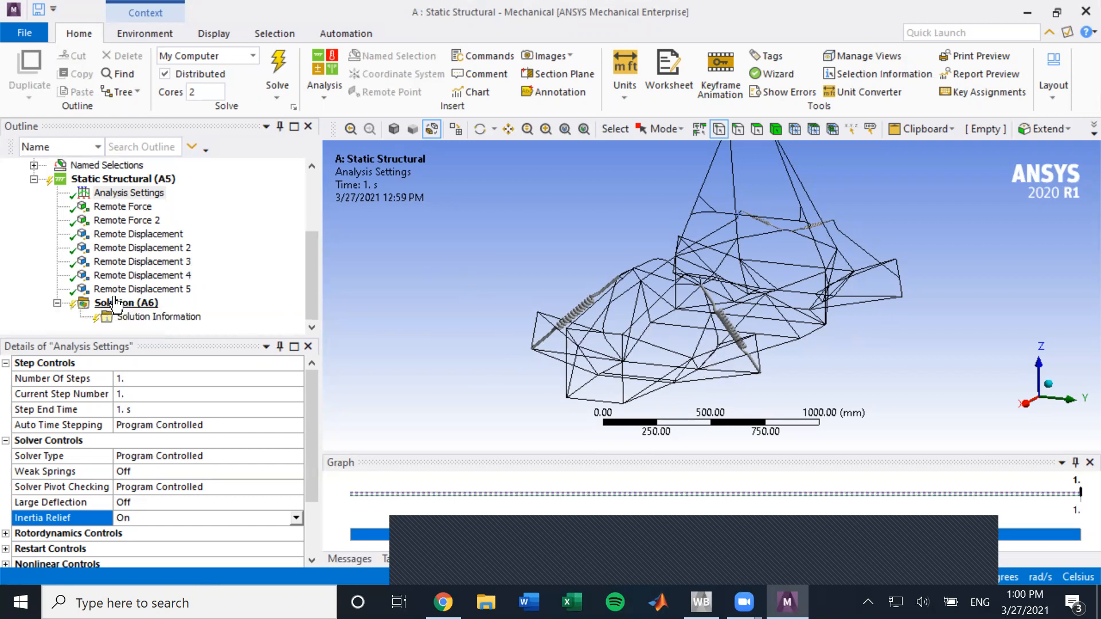
scroll(118, 309, "up", 3)
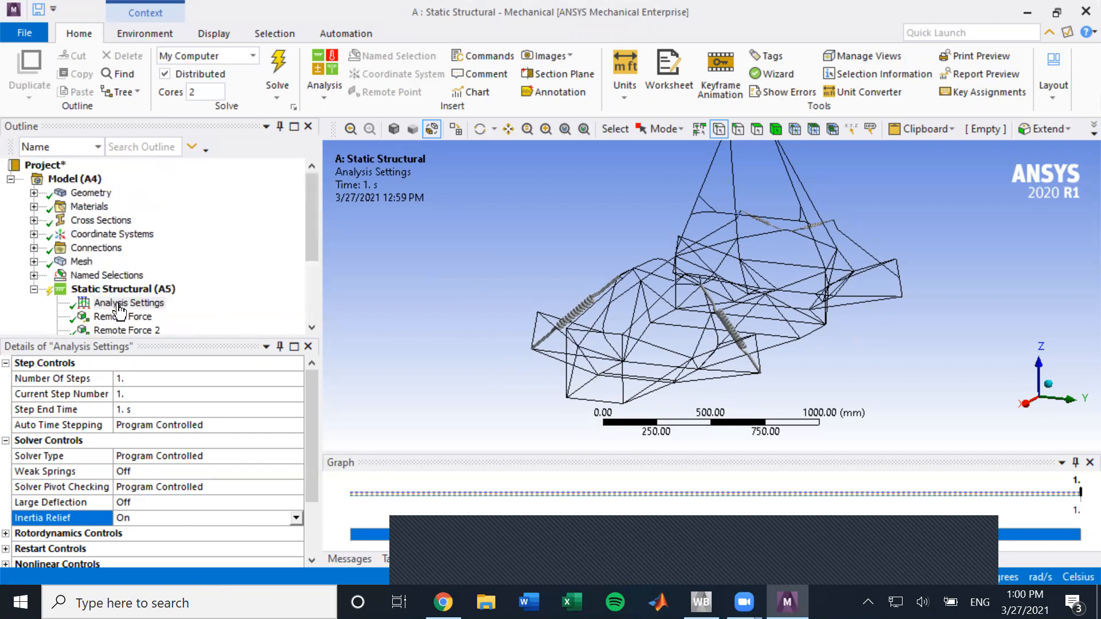
scroll(116, 308, "down", 3)
right_click(117, 308)
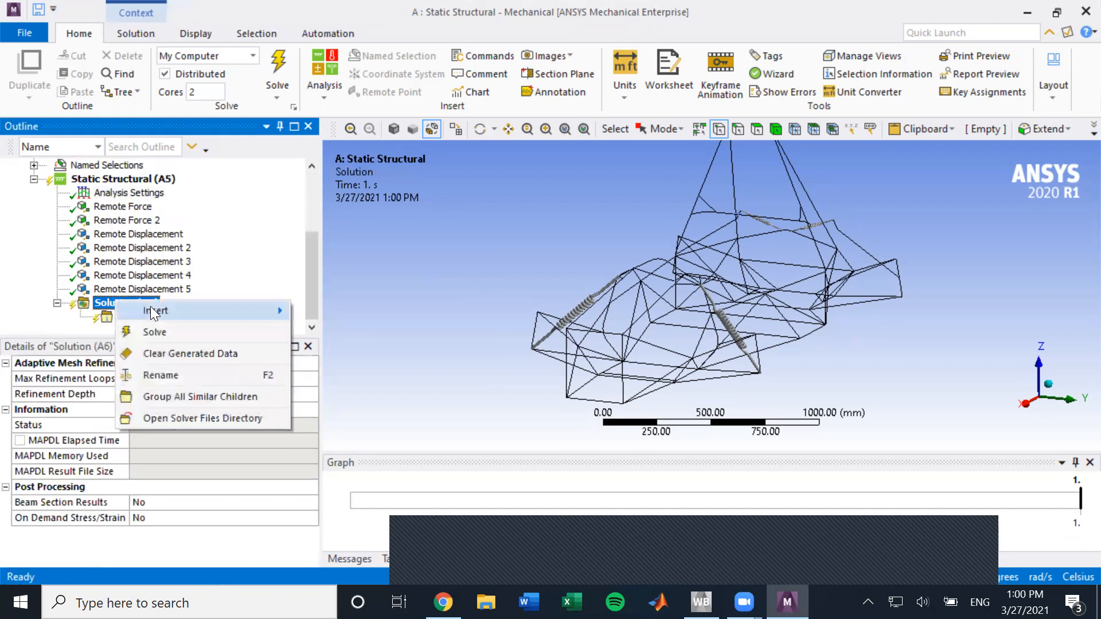
mouse_move(150, 308)
mouse_move(400, 310)
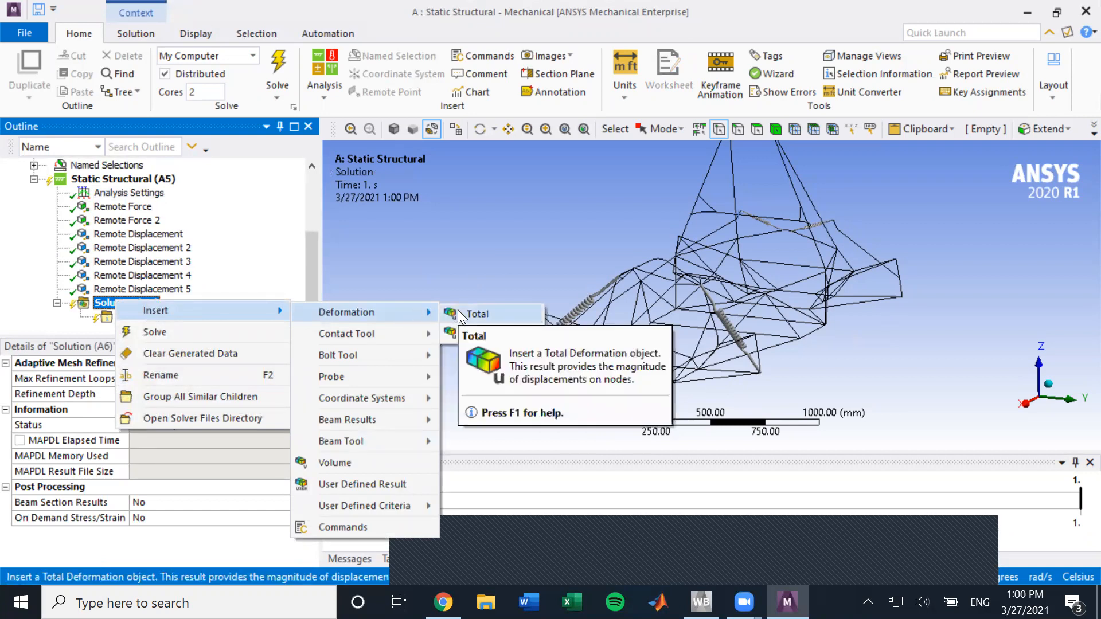
left_click(461, 270)
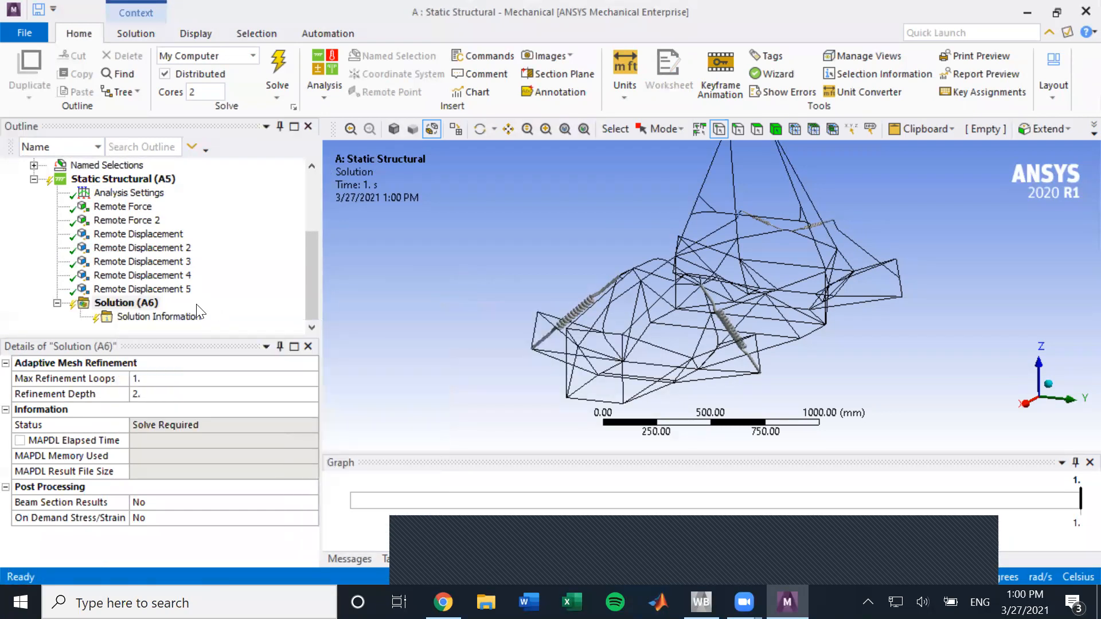
- Add a Total Deformation result for all bodies to the solution
right_click(123, 307)
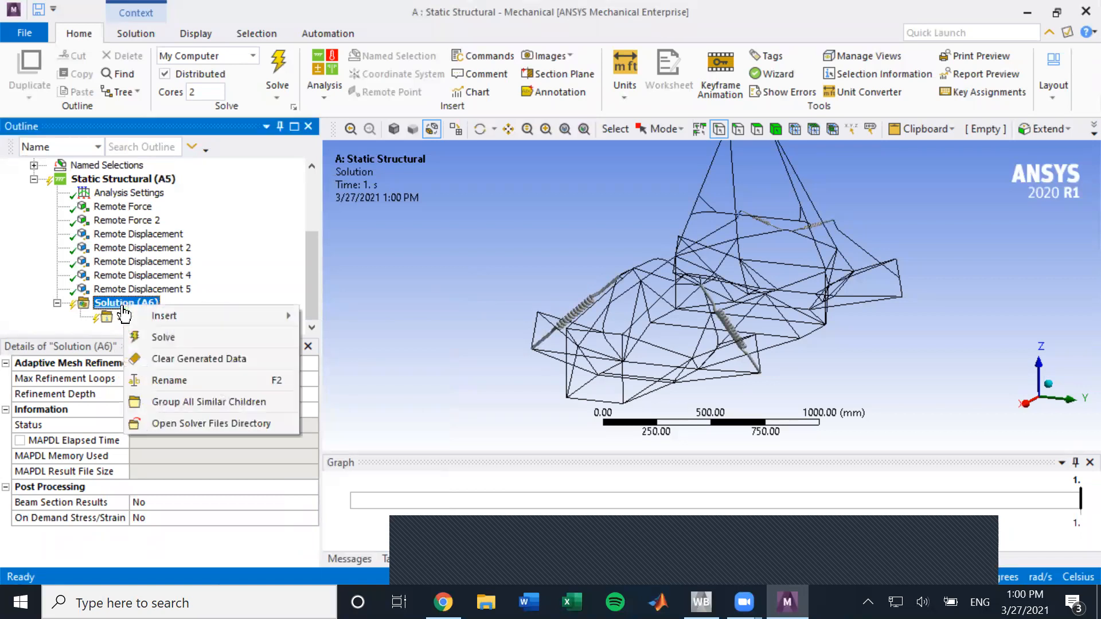
mouse_move(184, 316)
mouse_move(365, 332)
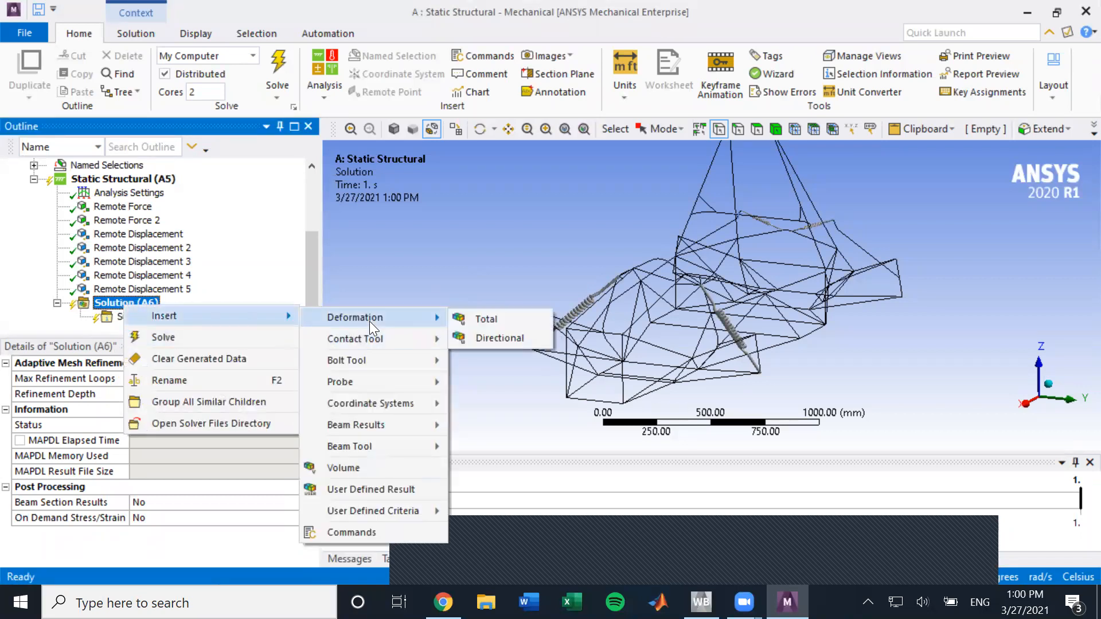
left_click(491, 319)
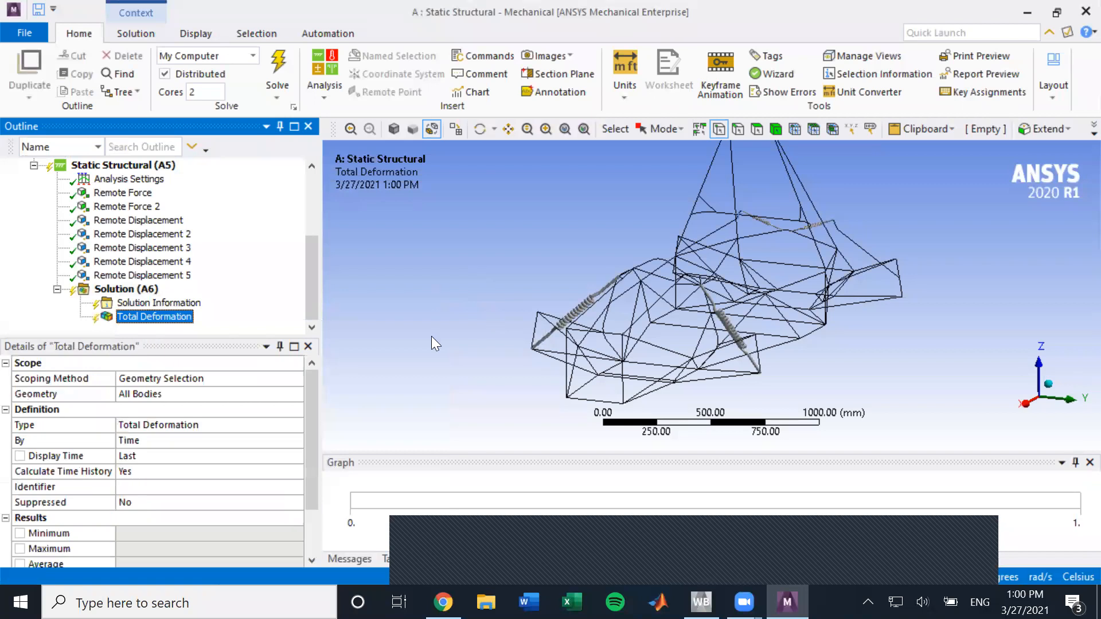
- Solve the static structural analysis and dismiss the information message about the tubular cross section
scroll(151, 282, "up", 3)
scroll(150, 282, "down", 2)
scroll(148, 281, "up", 1)
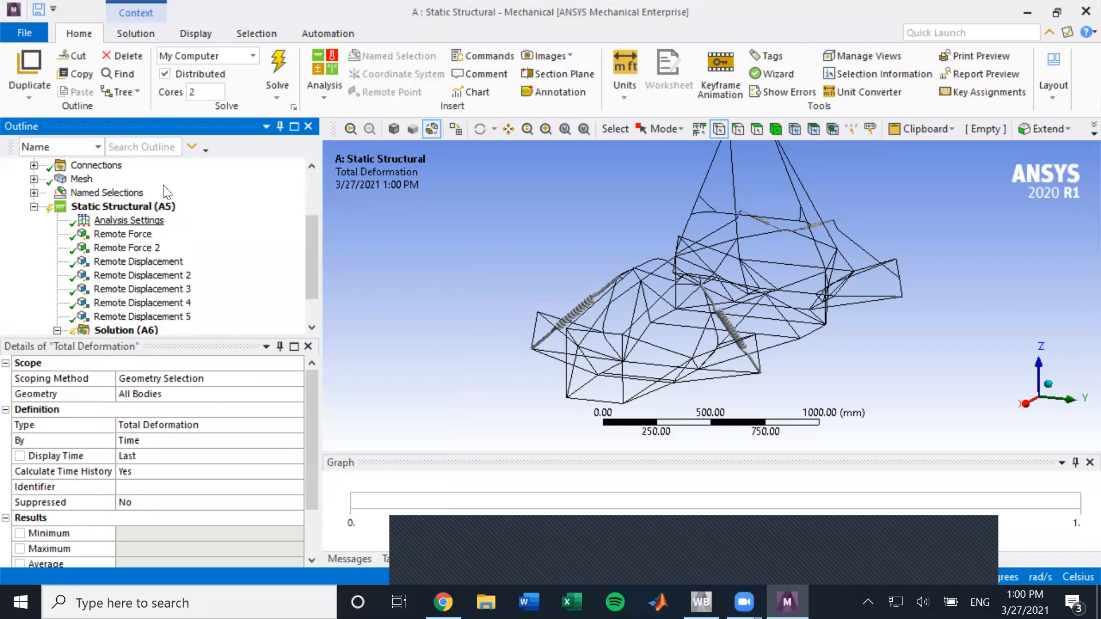
left_click(271, 58)
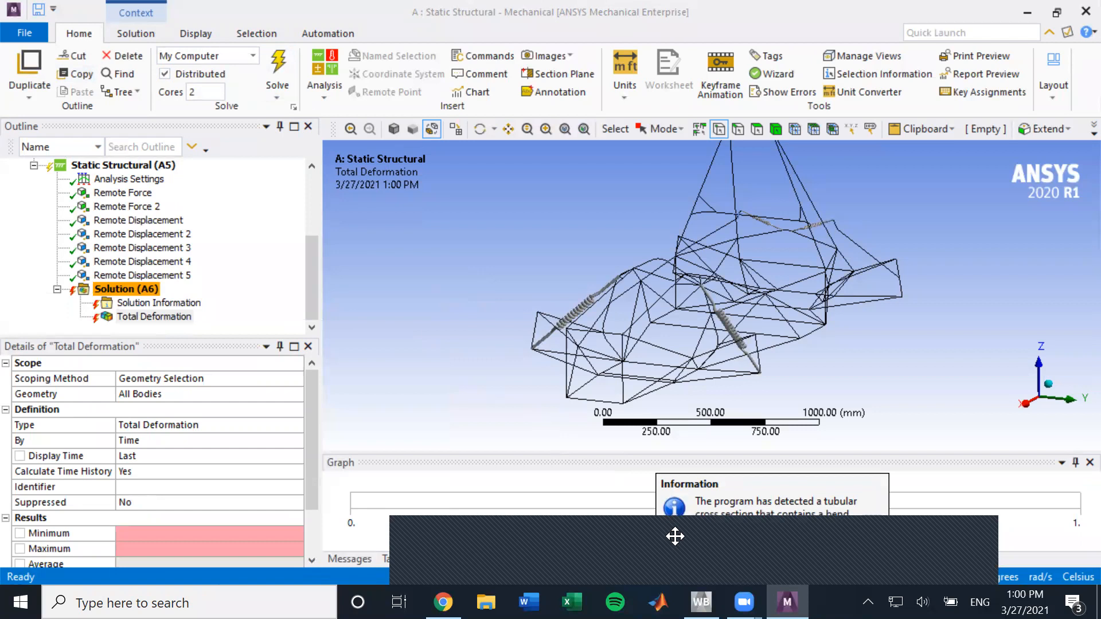
left_click(703, 576)
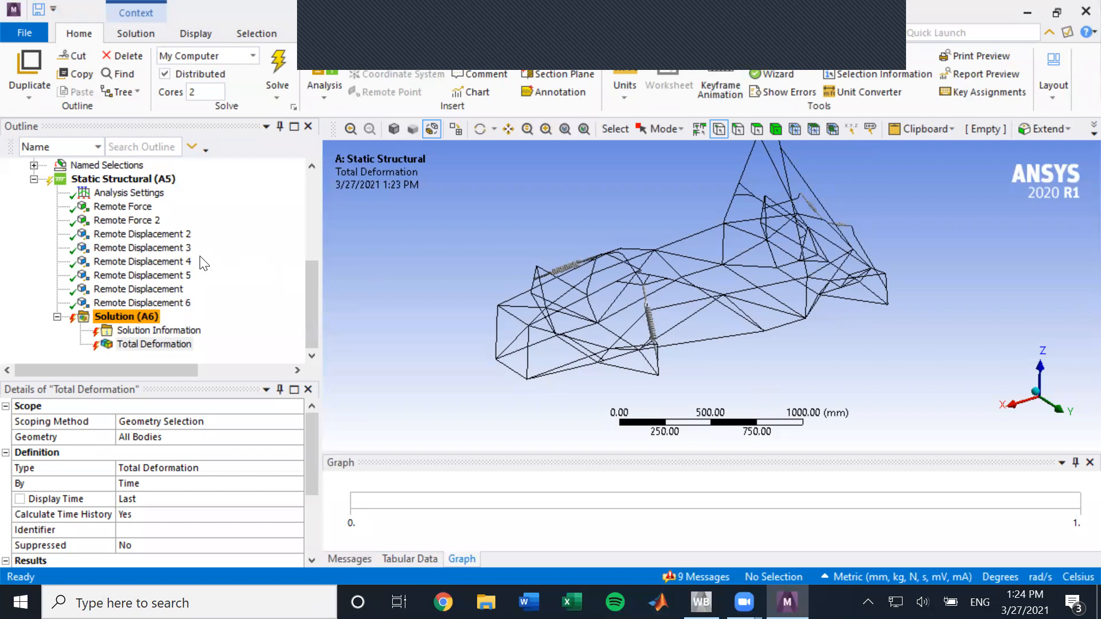
- Check Remote Displacements 2 to 4, examining up close how Remote Displacement 4 is scoped and oriented at the rear spring's outer link
left_click(135, 235)
left_click(138, 249)
left_click(142, 262)
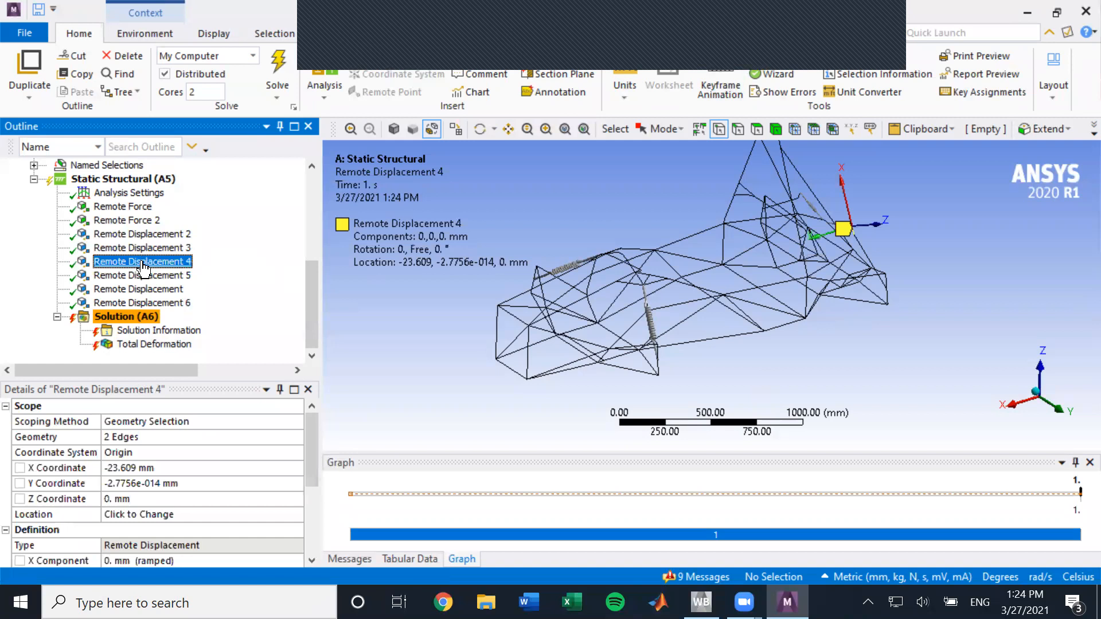
middle_click_drag(868, 260, 658, 267)
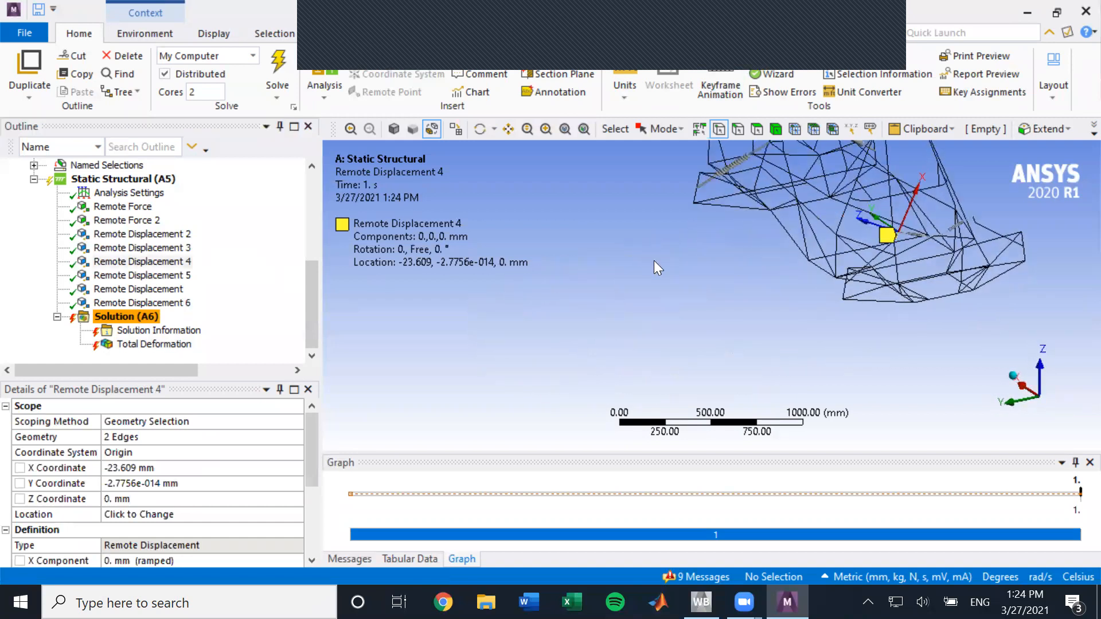
scroll(1059, 231, "up", 4)
middle_click_drag(1005, 255, 480, 386, "ctrl")
middle_click_drag(607, 322, 920, 307)
scroll(580, 324, "up", 6)
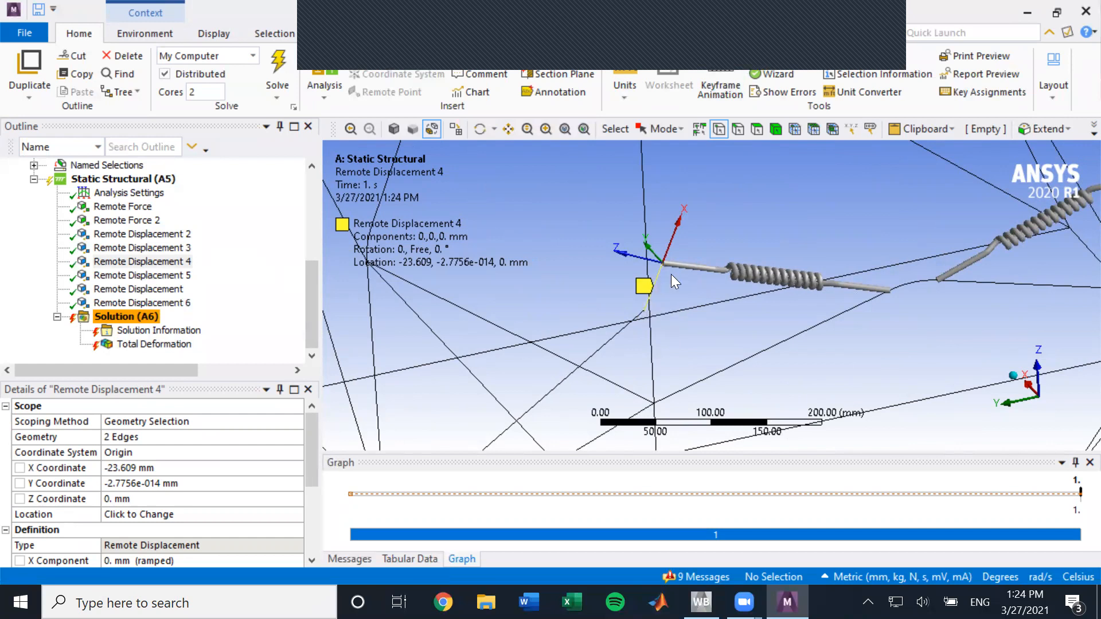
middle_click_drag(663, 282, 685, 304)
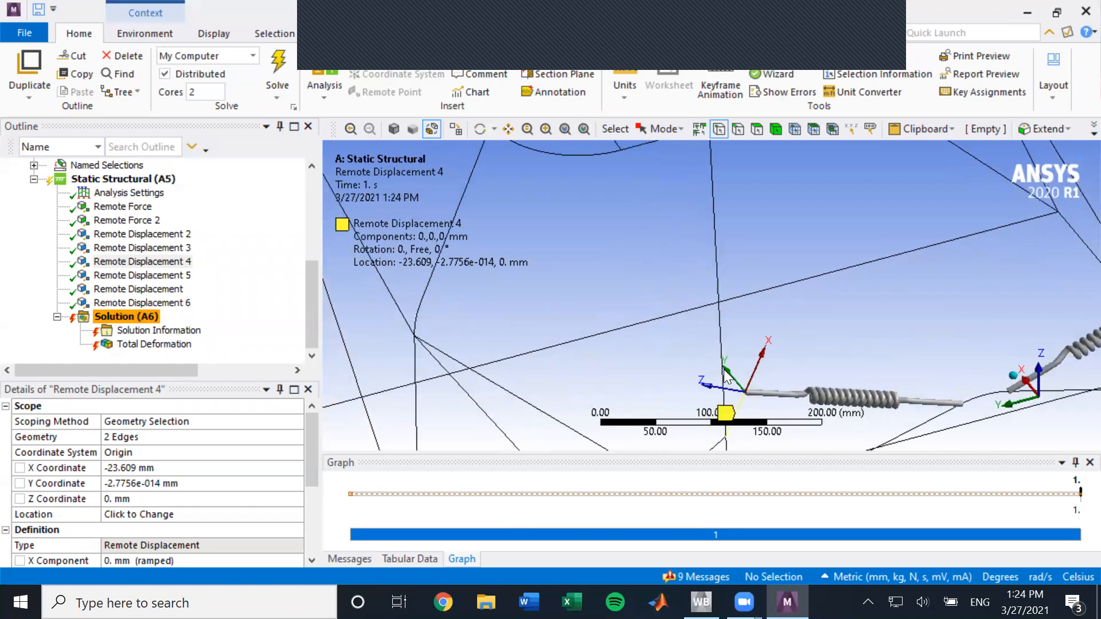
middle_click_drag(742, 368, 722, 294, "ctrl")
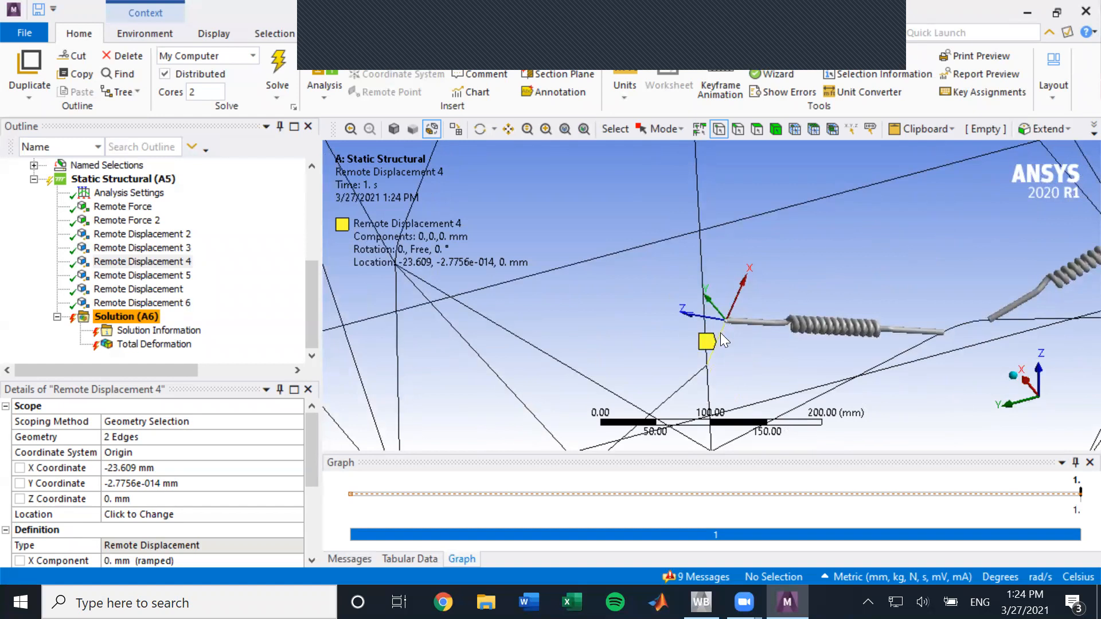
- Examine where Remote Displacement 5 acts at the opposite rear spring link and how it sits on the whole chassis
left_click(143, 275)
scroll(717, 330, "down", 3)
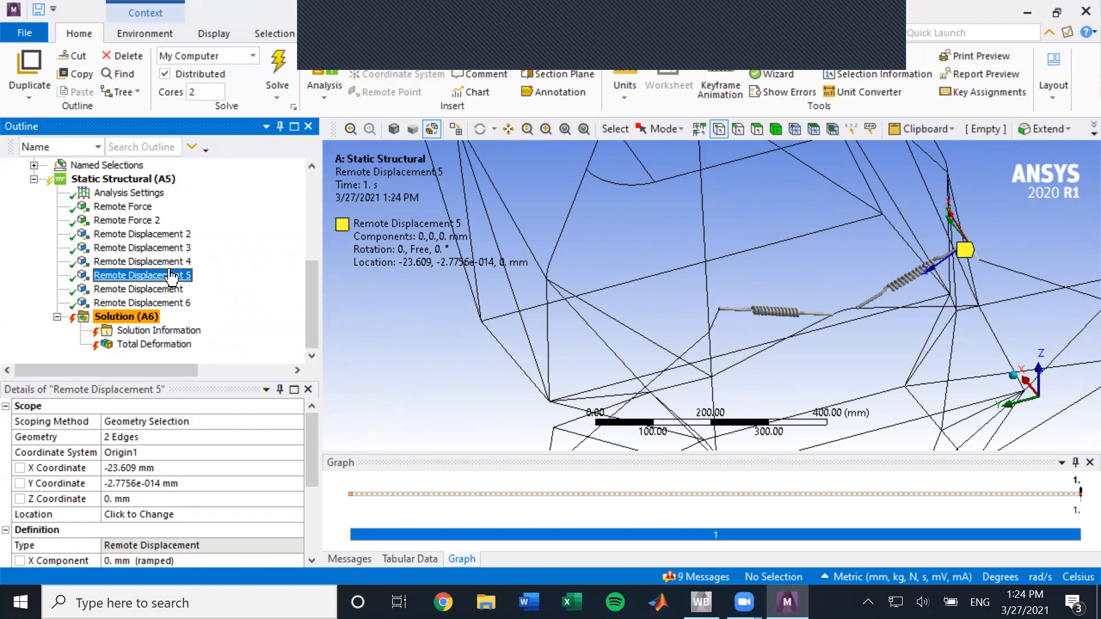
scroll(510, 298, "down", 5)
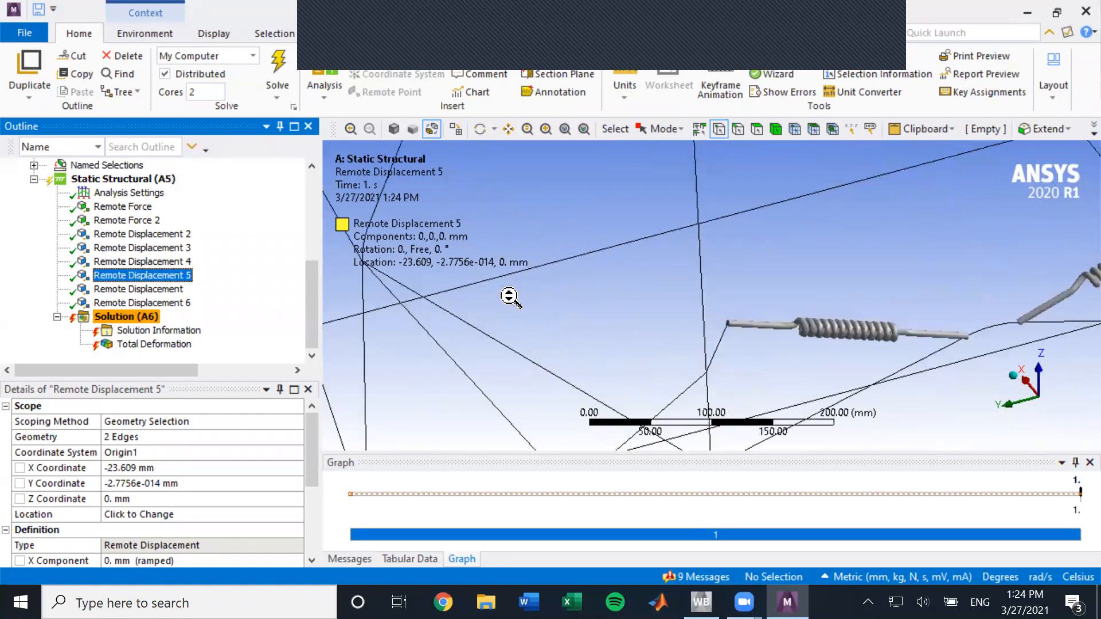
left_click_drag(583, 287, 837, 302)
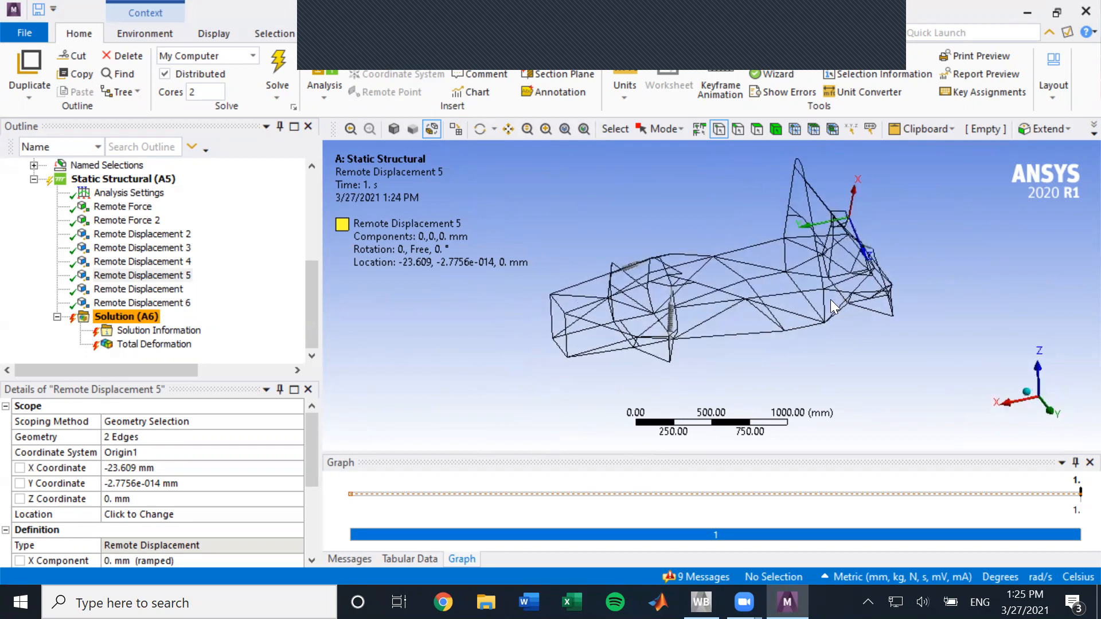
- Collapse the Connections and Mesh branches and display all loads and constraints of the static structural analysis together
scroll(50, 238, "up", 5)
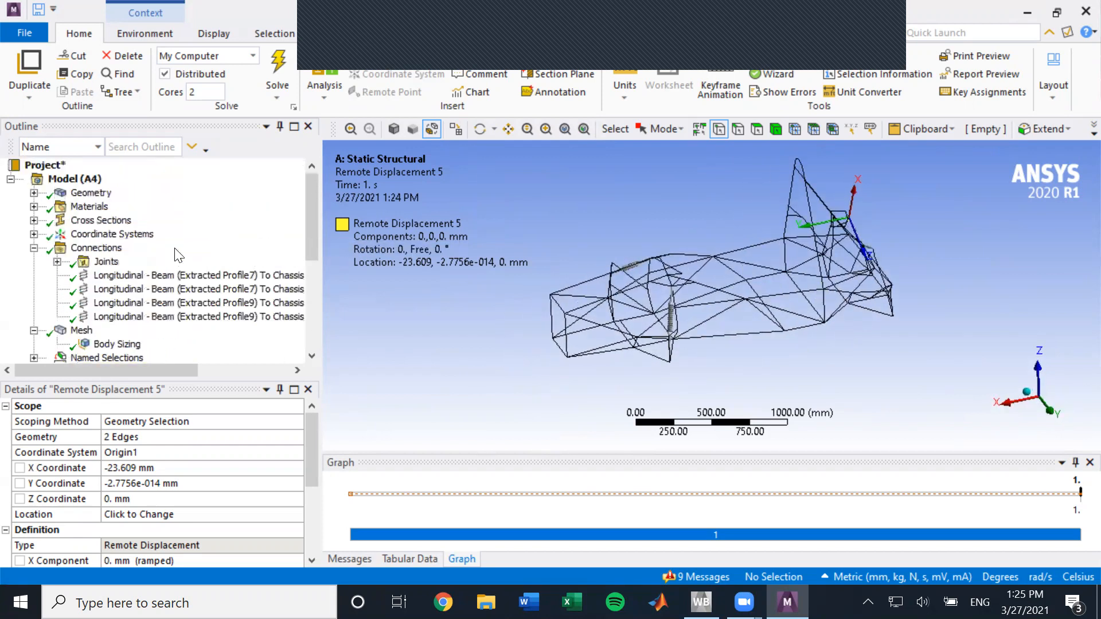
left_click(34, 248)
left_click(34, 261)
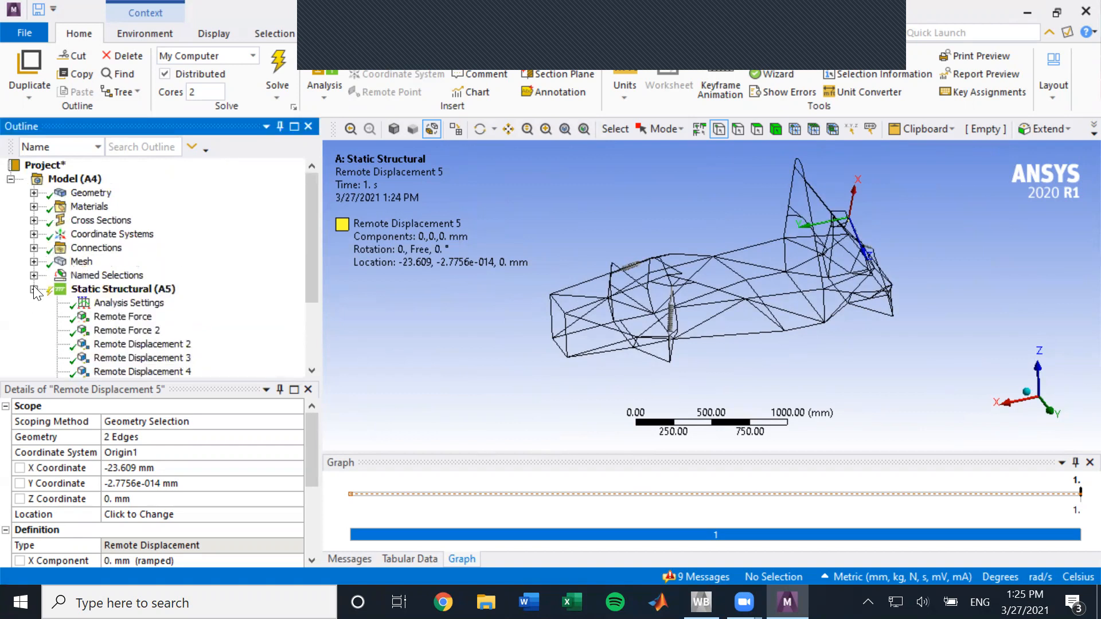
double_click(64, 288)
left_click(34, 288)
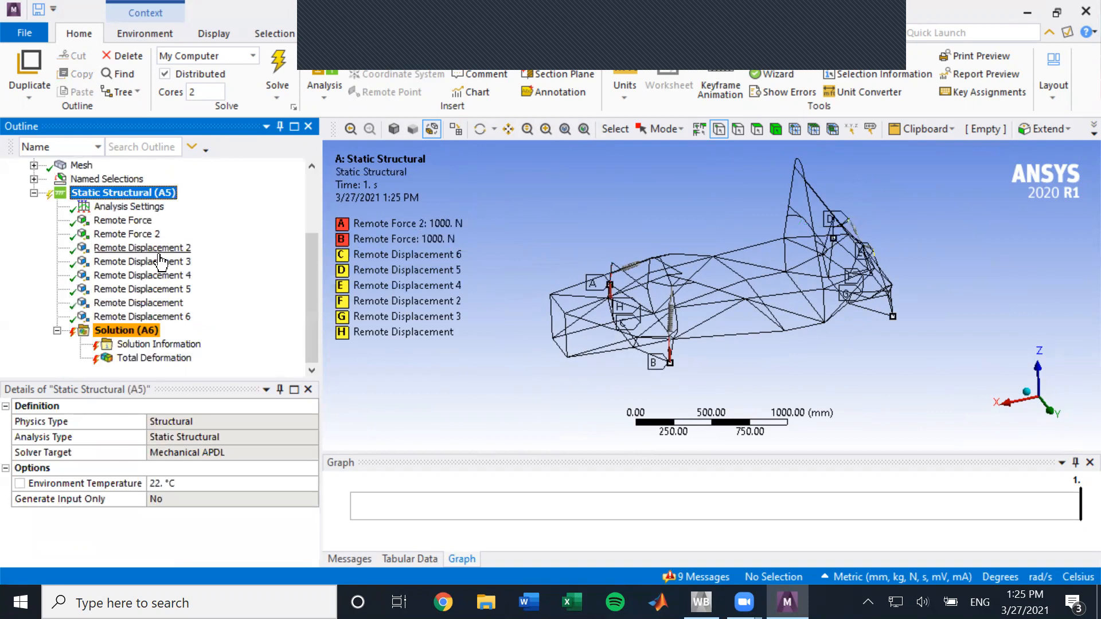